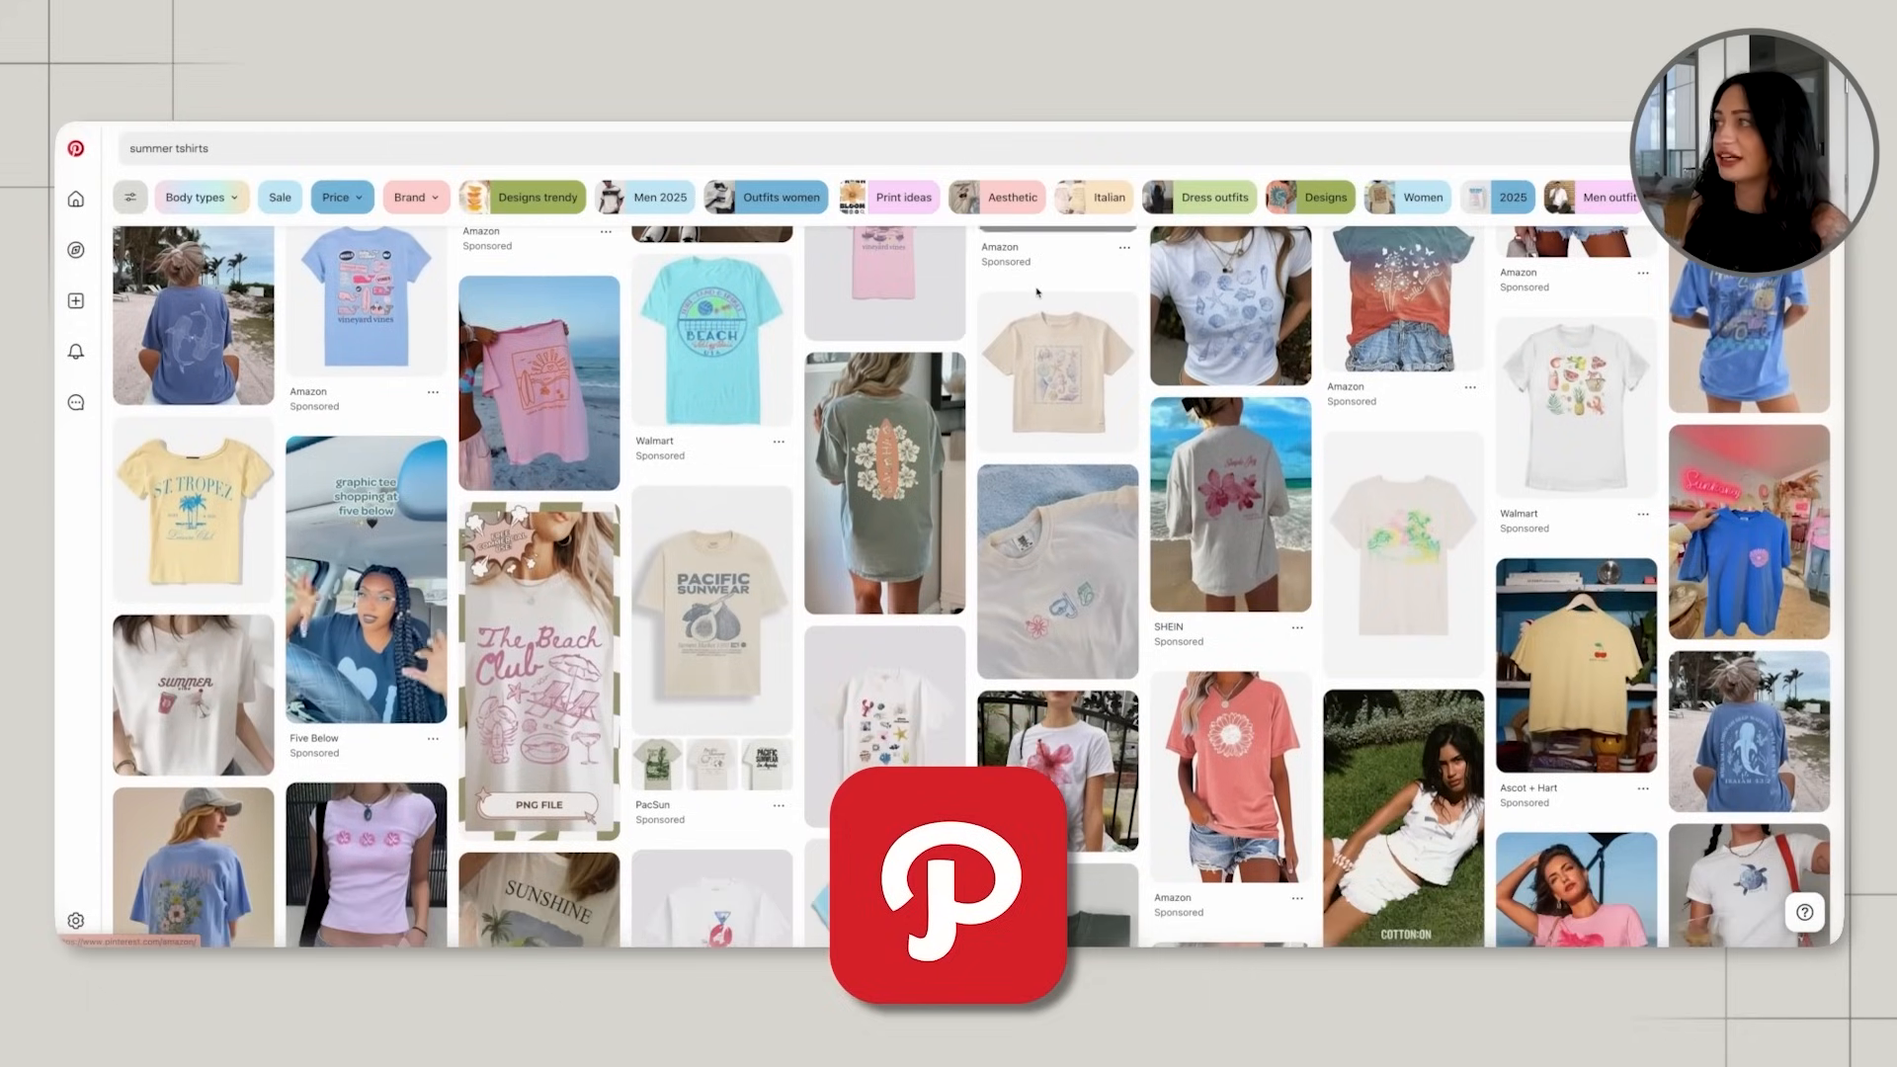
scroll(1038, 292, down, 10)
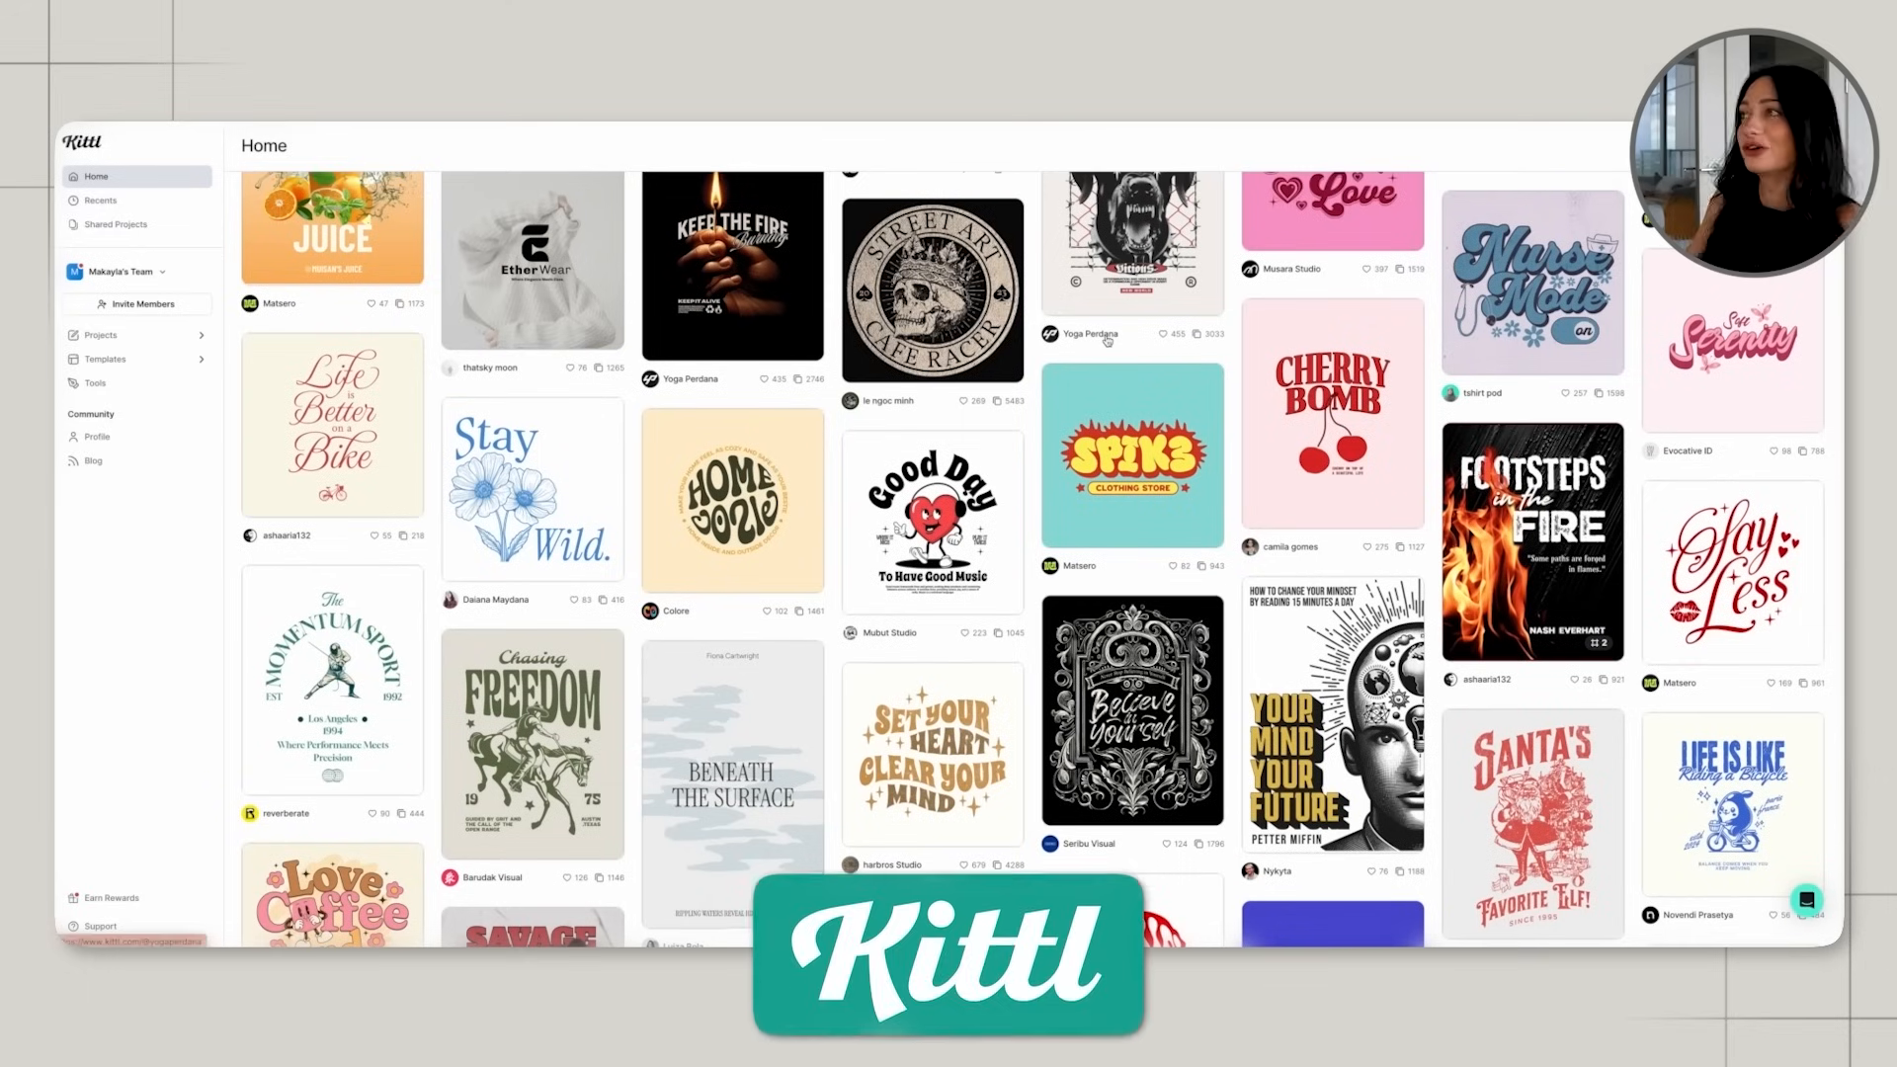
Look through the Pinterest results for summer t-shirts to gather design ideas.
scroll(1106, 340, down, 1)
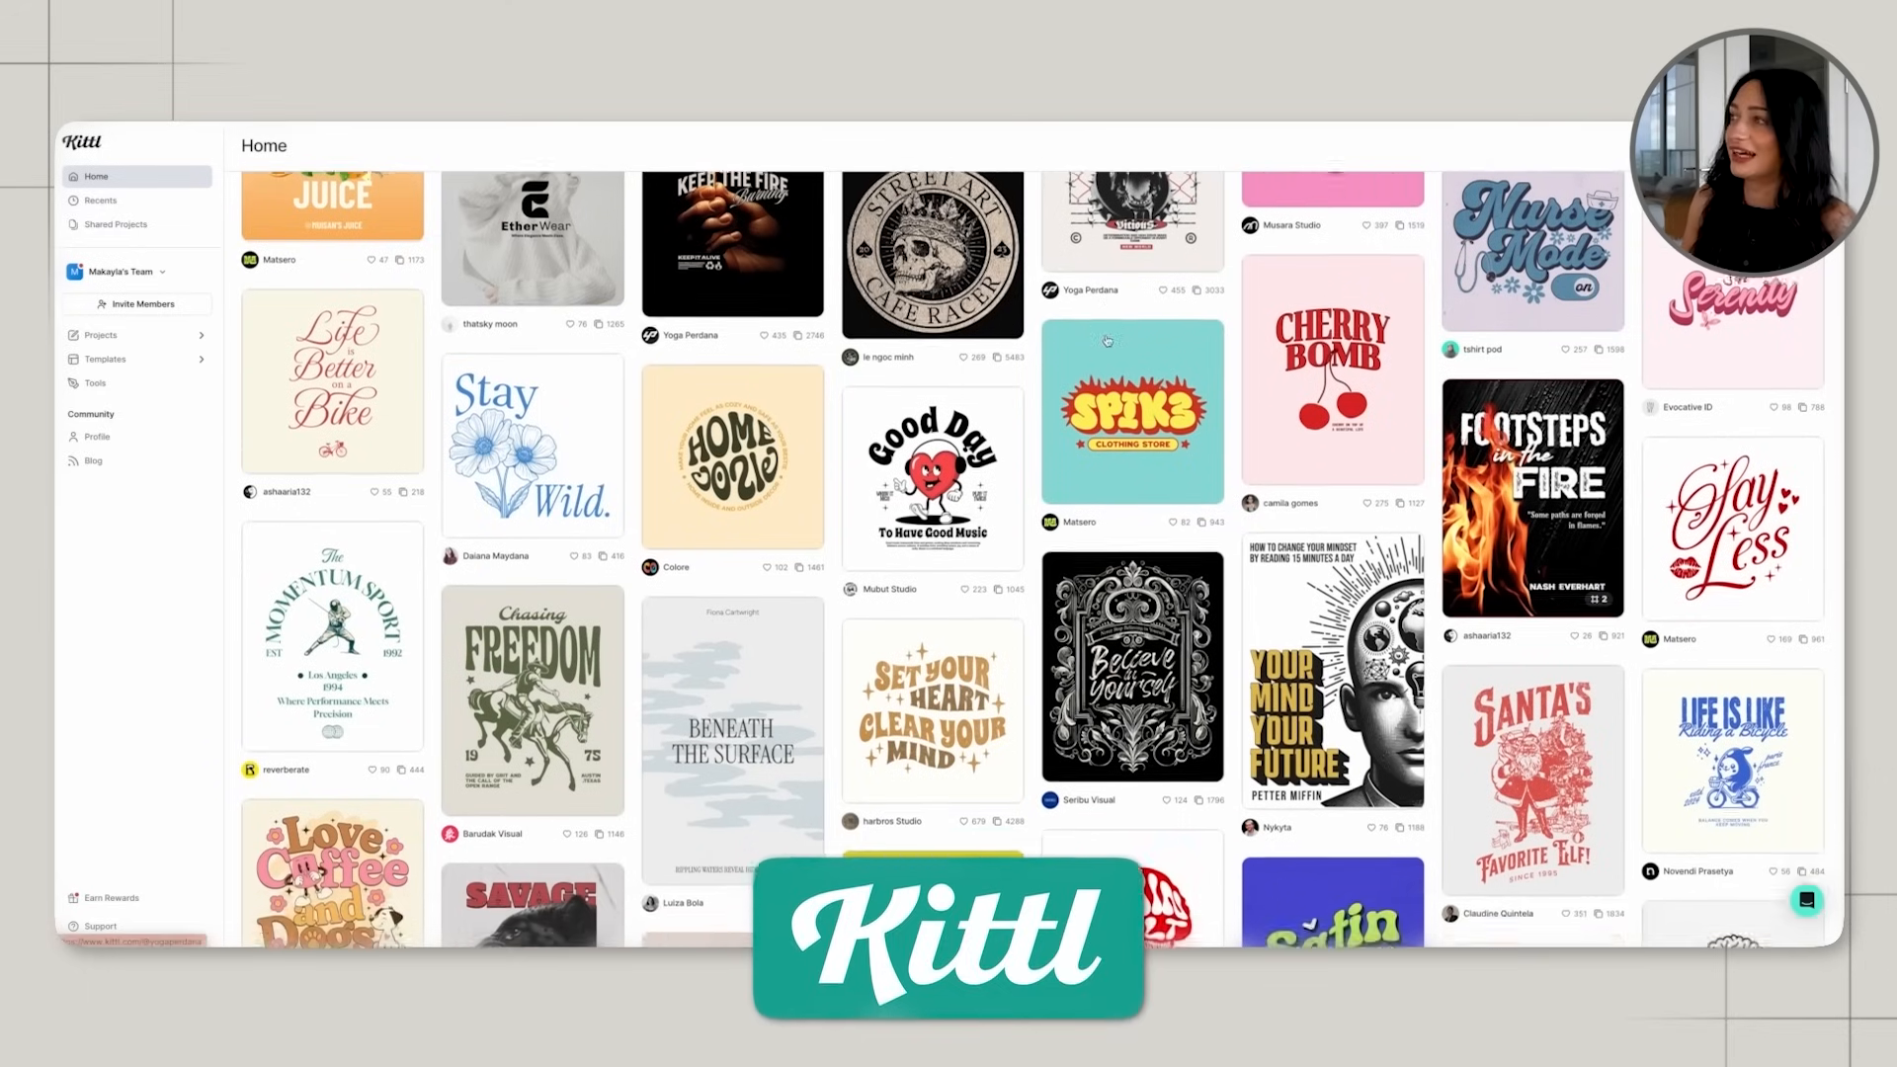
Switch to Kittl and examine the community template gallery for a t-shirt design worth customising.
scroll(1106, 340, down, 15)
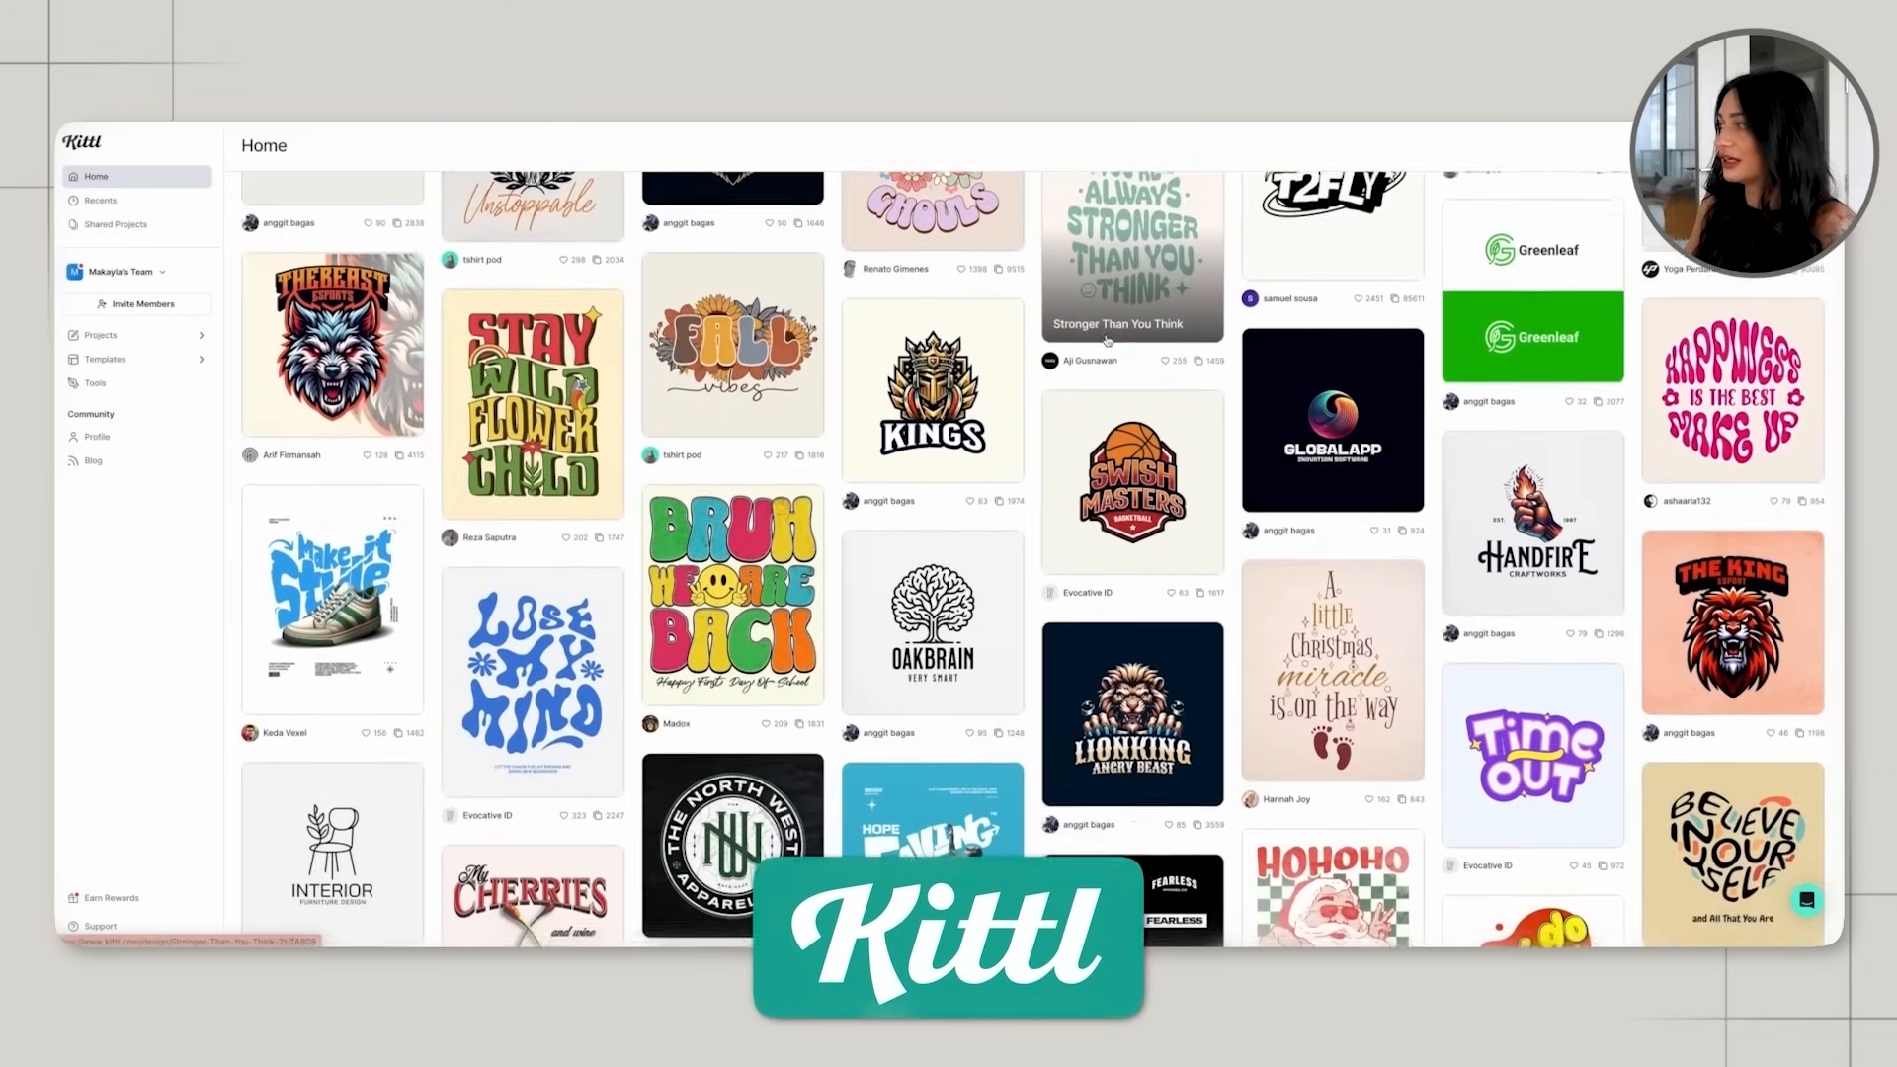
scroll(1106, 340, down, 7)
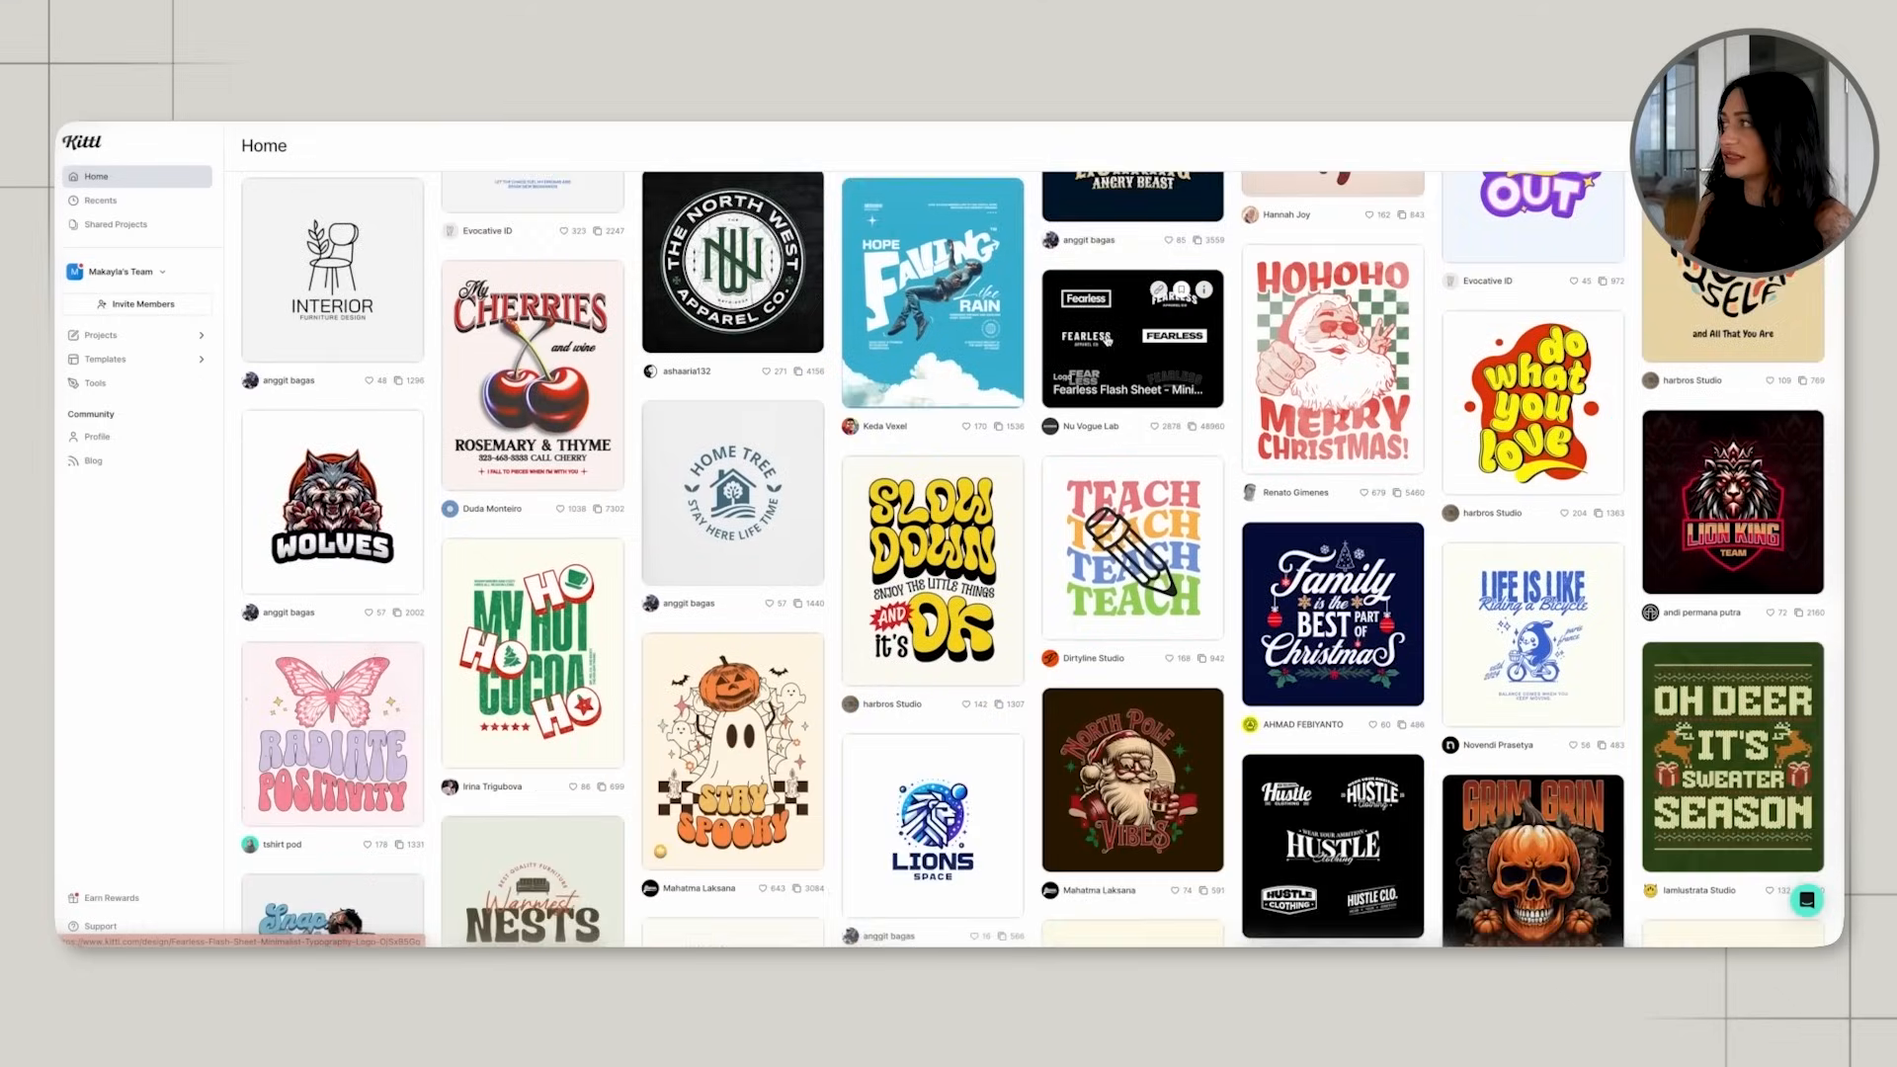
scroll(1107, 340, down, 7)
scroll(1107, 340, down, 7)
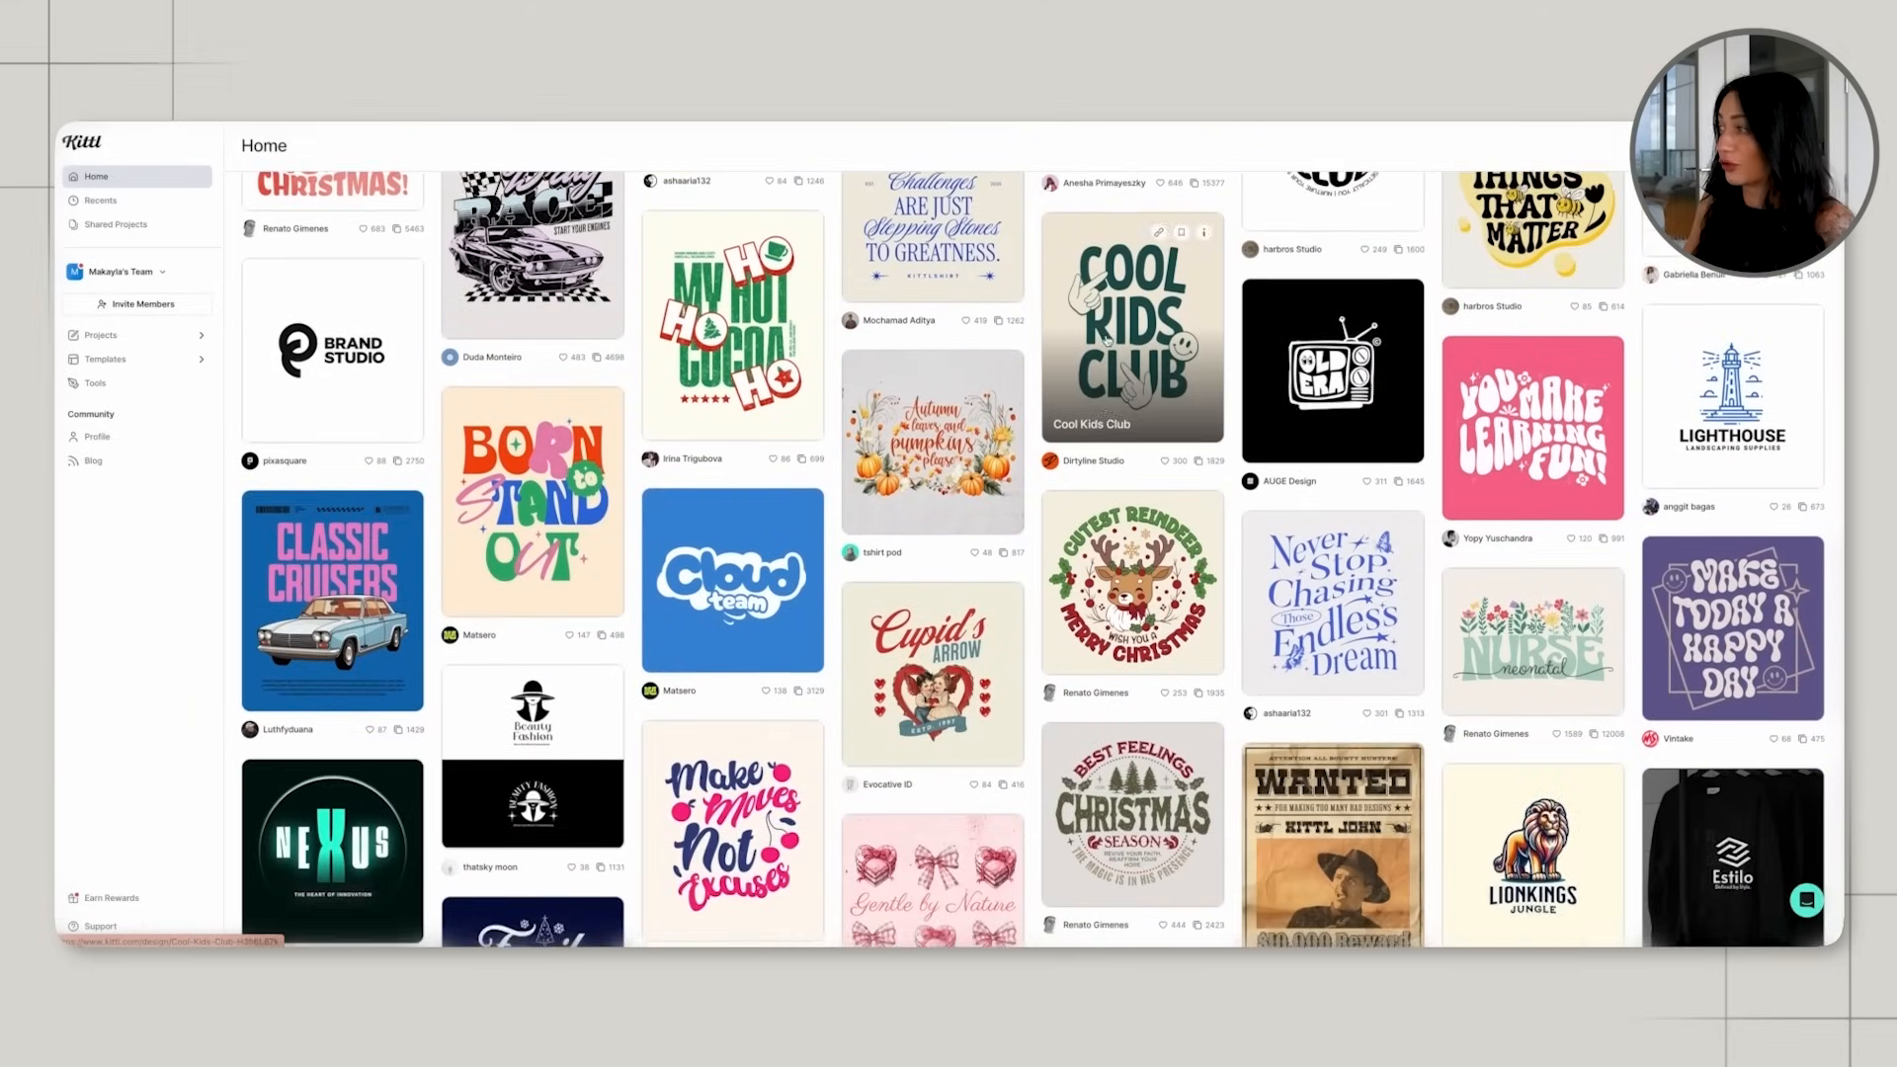
scroll(1106, 340, down, 7)
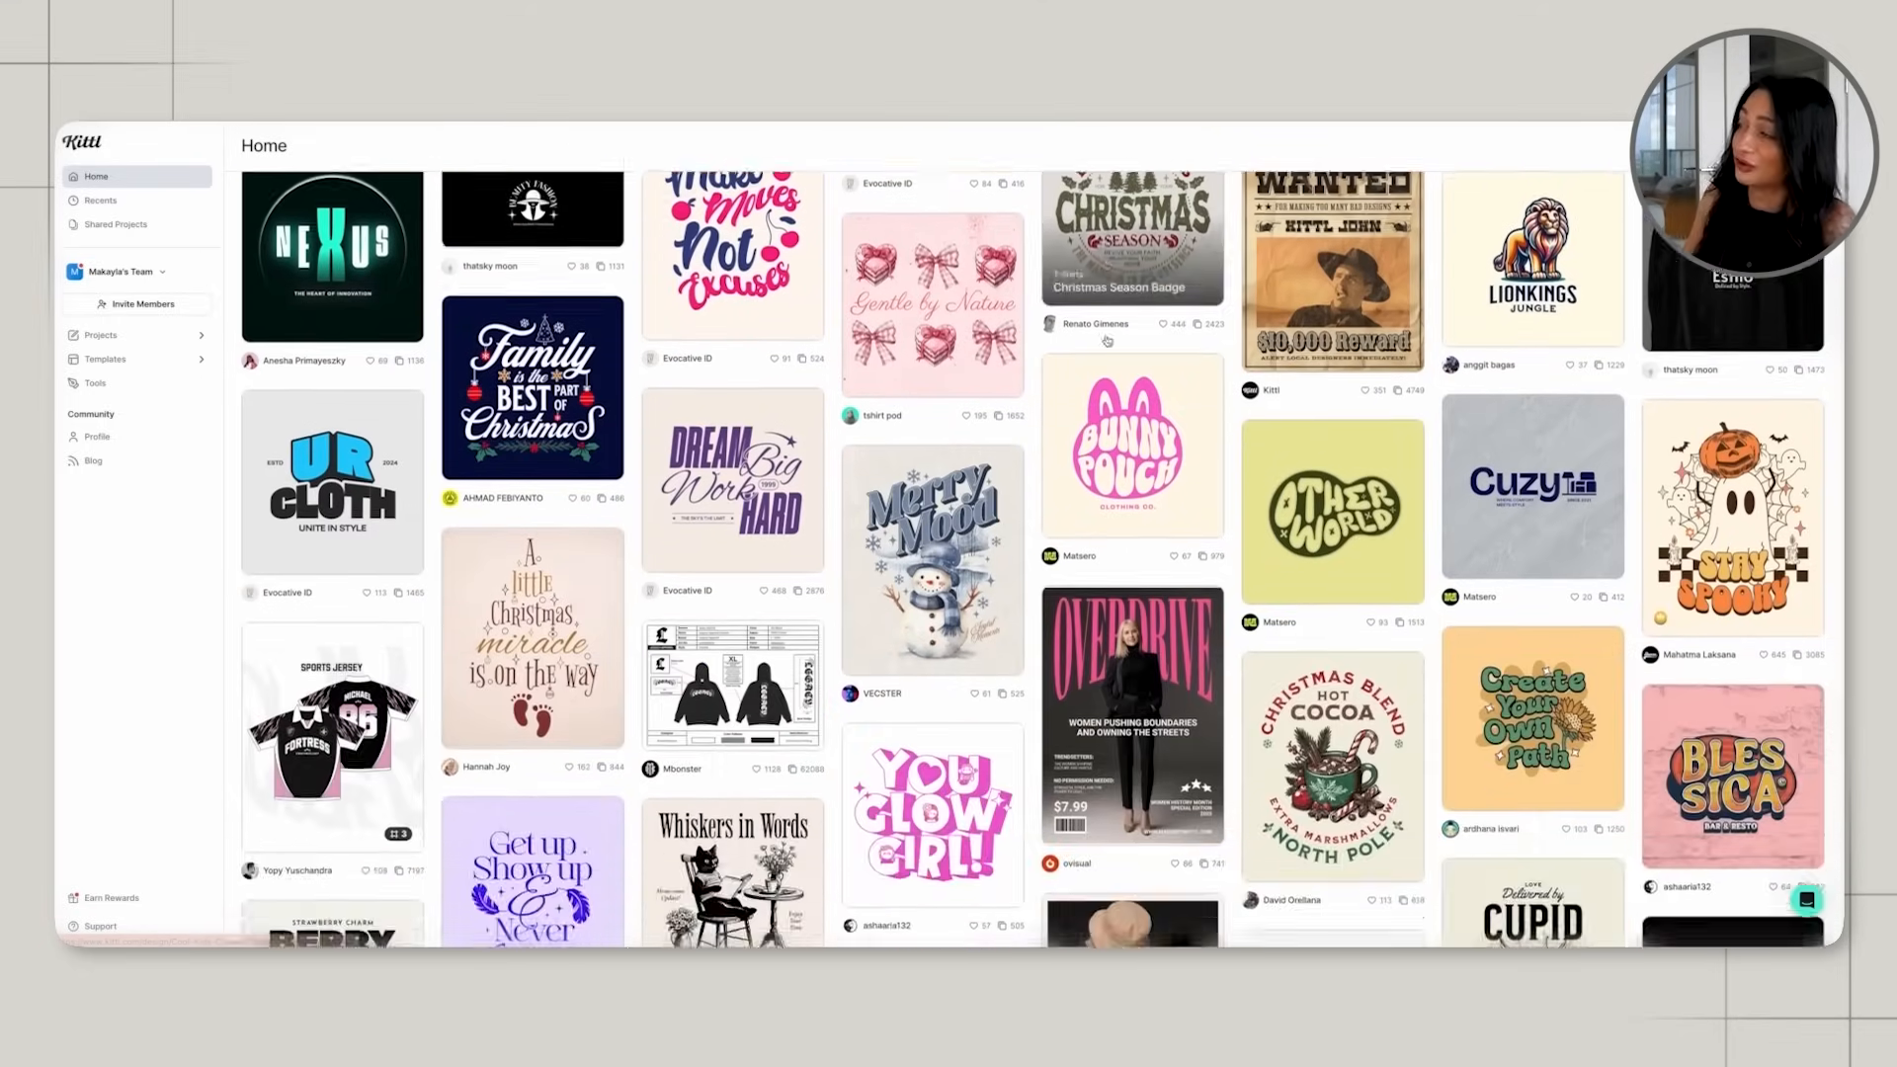
scroll(1107, 339, down, 7)
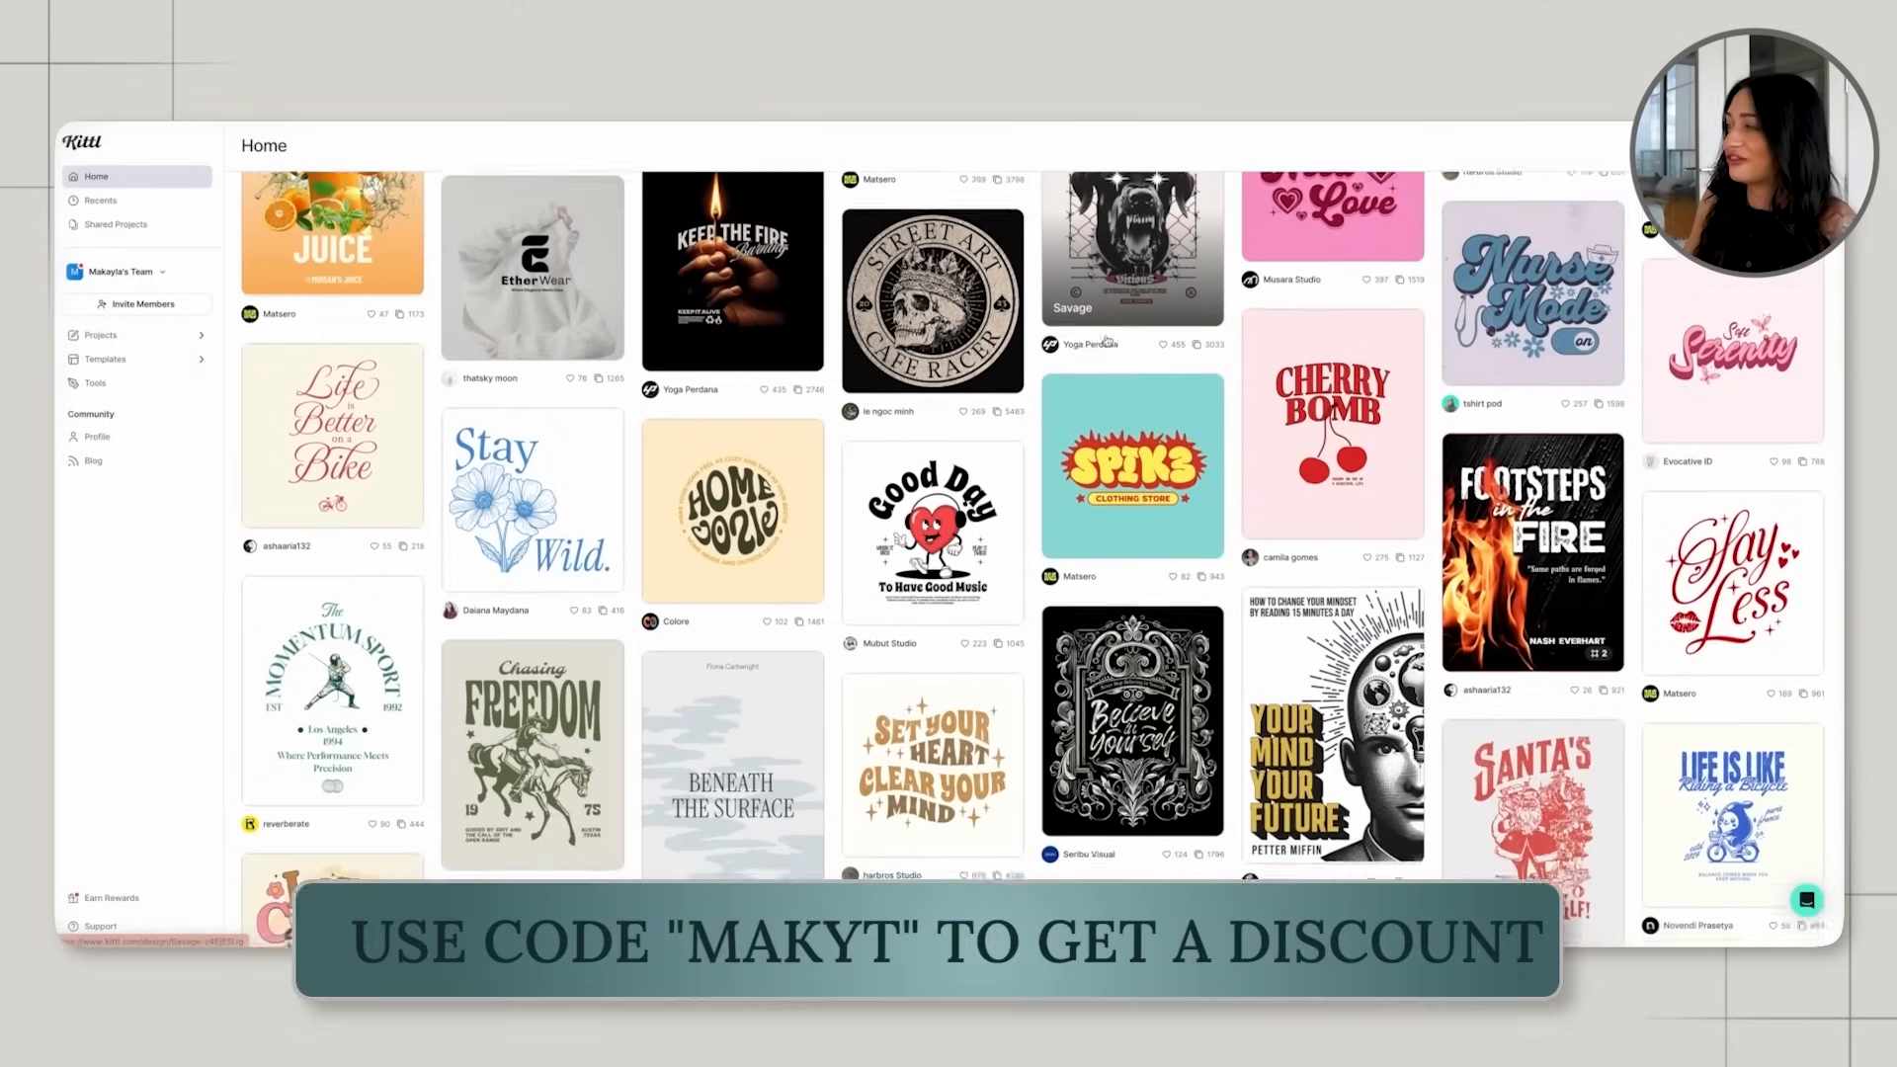
scroll(1106, 340, down, 1)
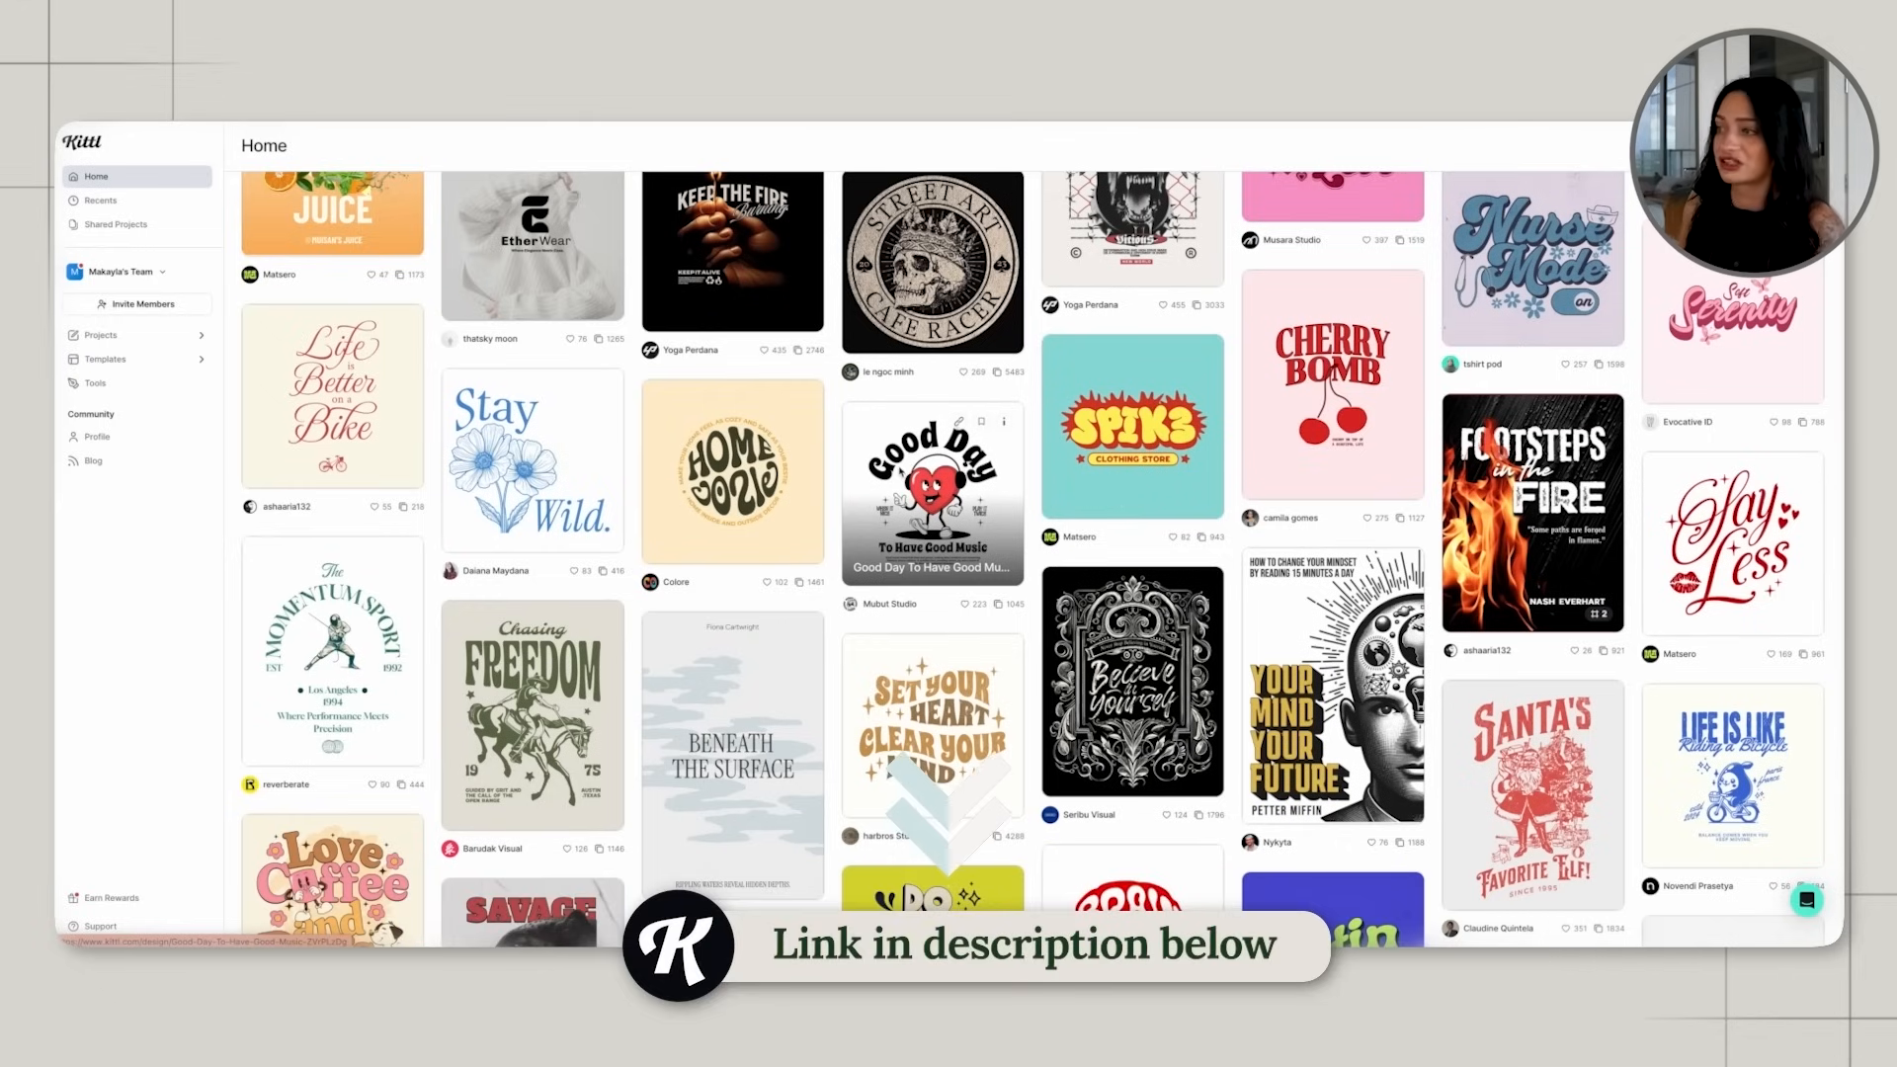
scroll(932, 484, down, 1)
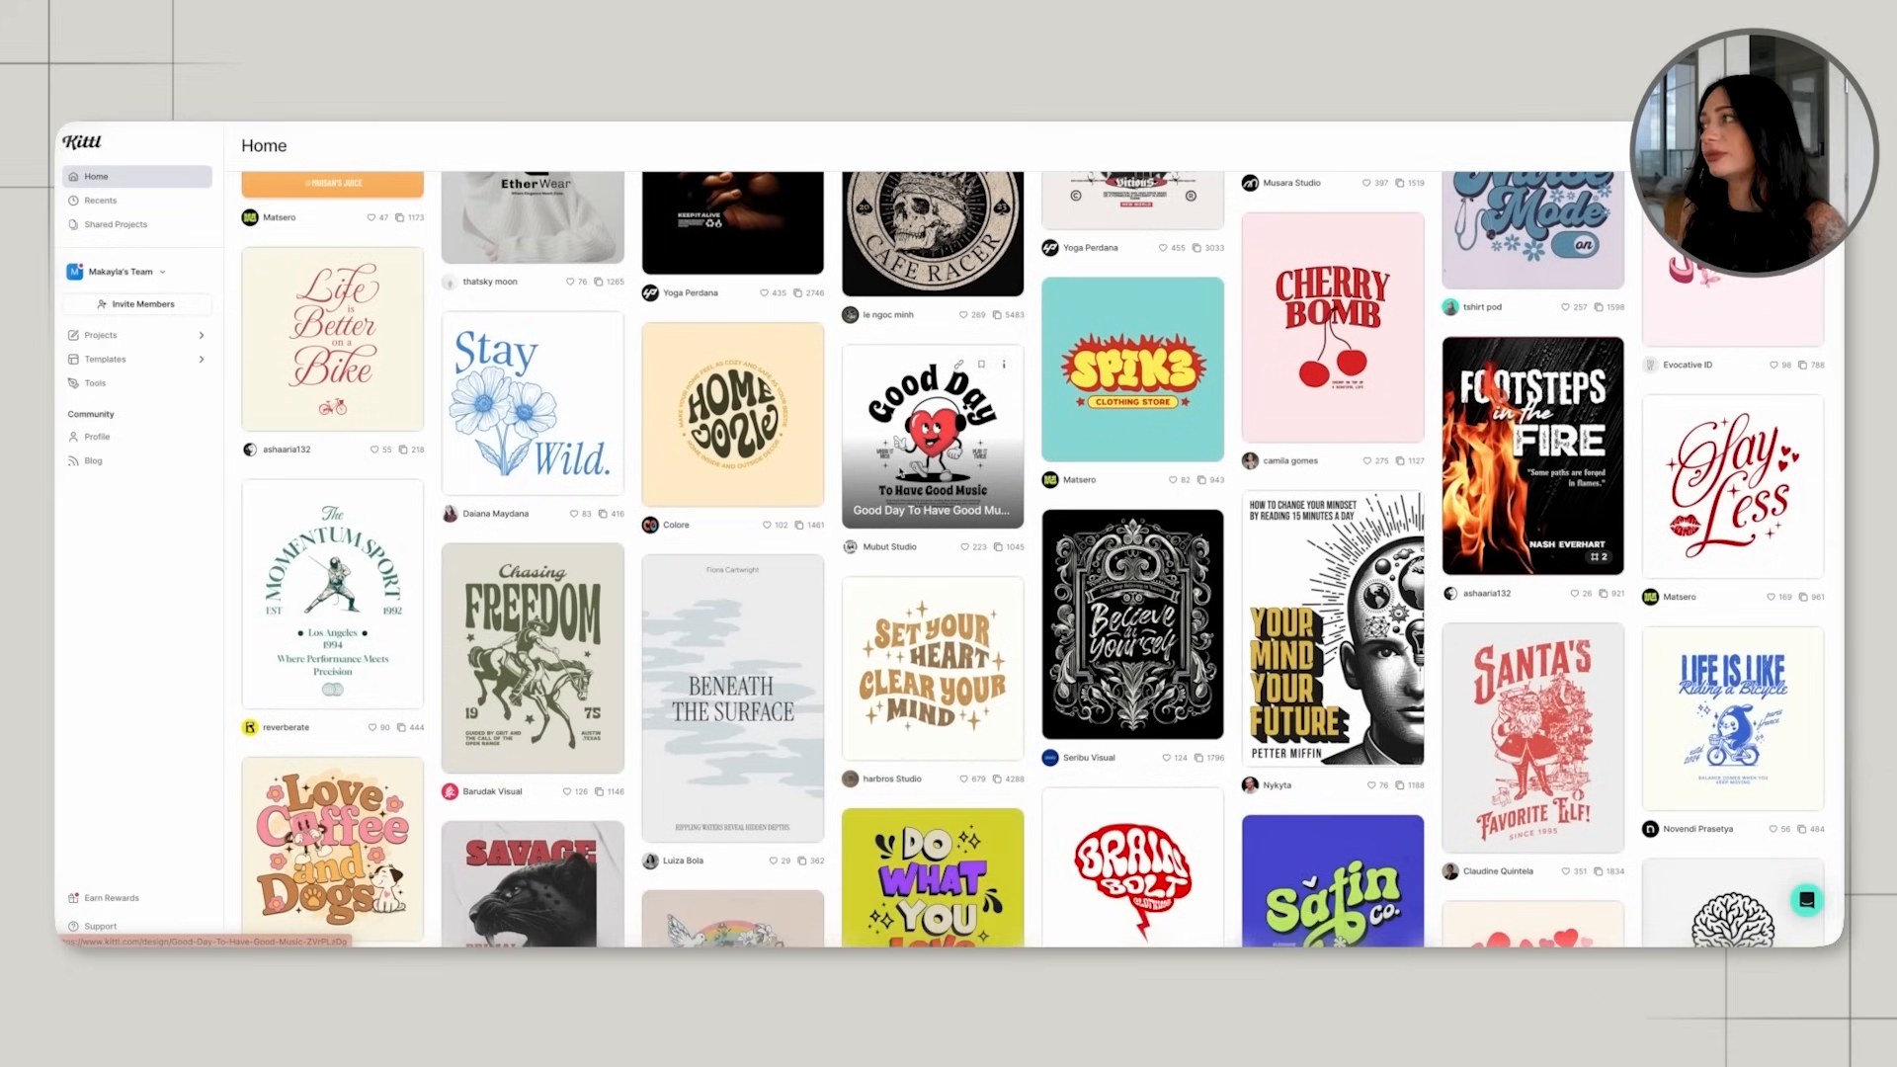
scroll(899, 472, down, 1)
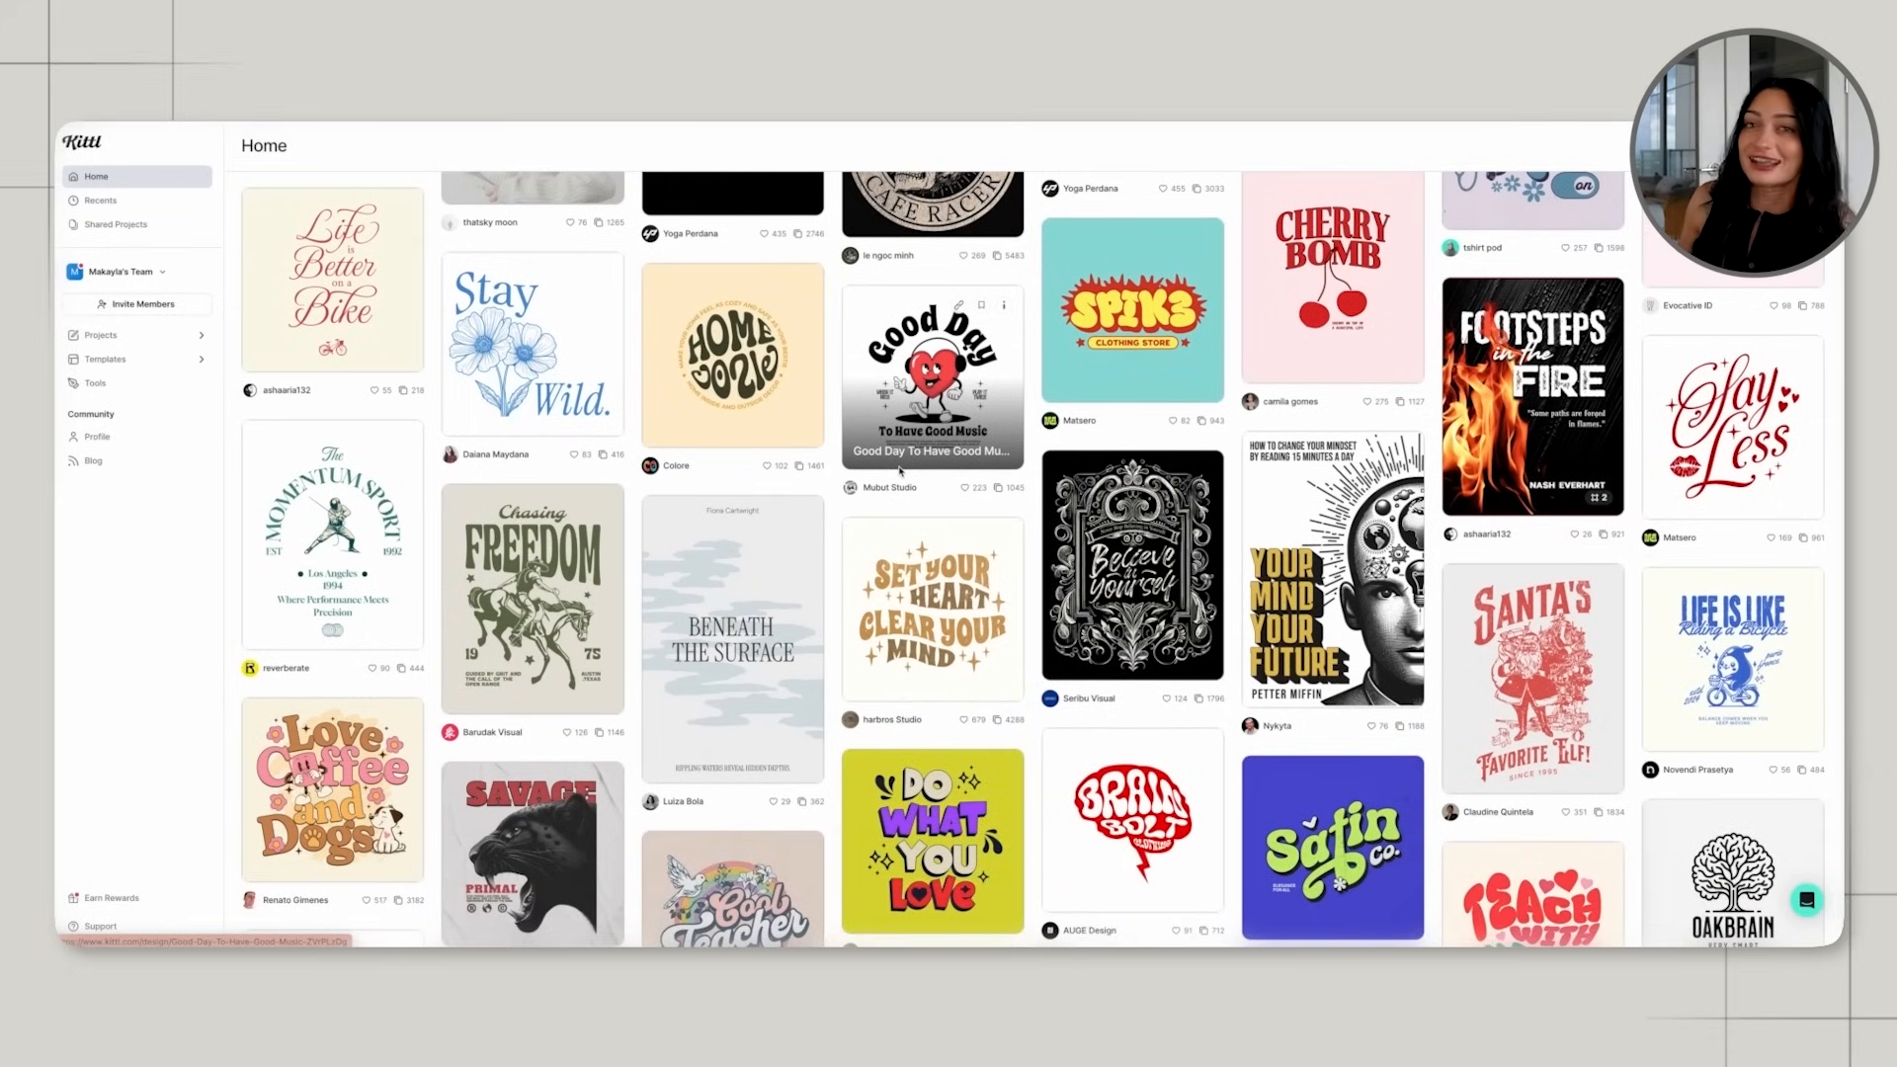
scroll(889, 476, down, 1)
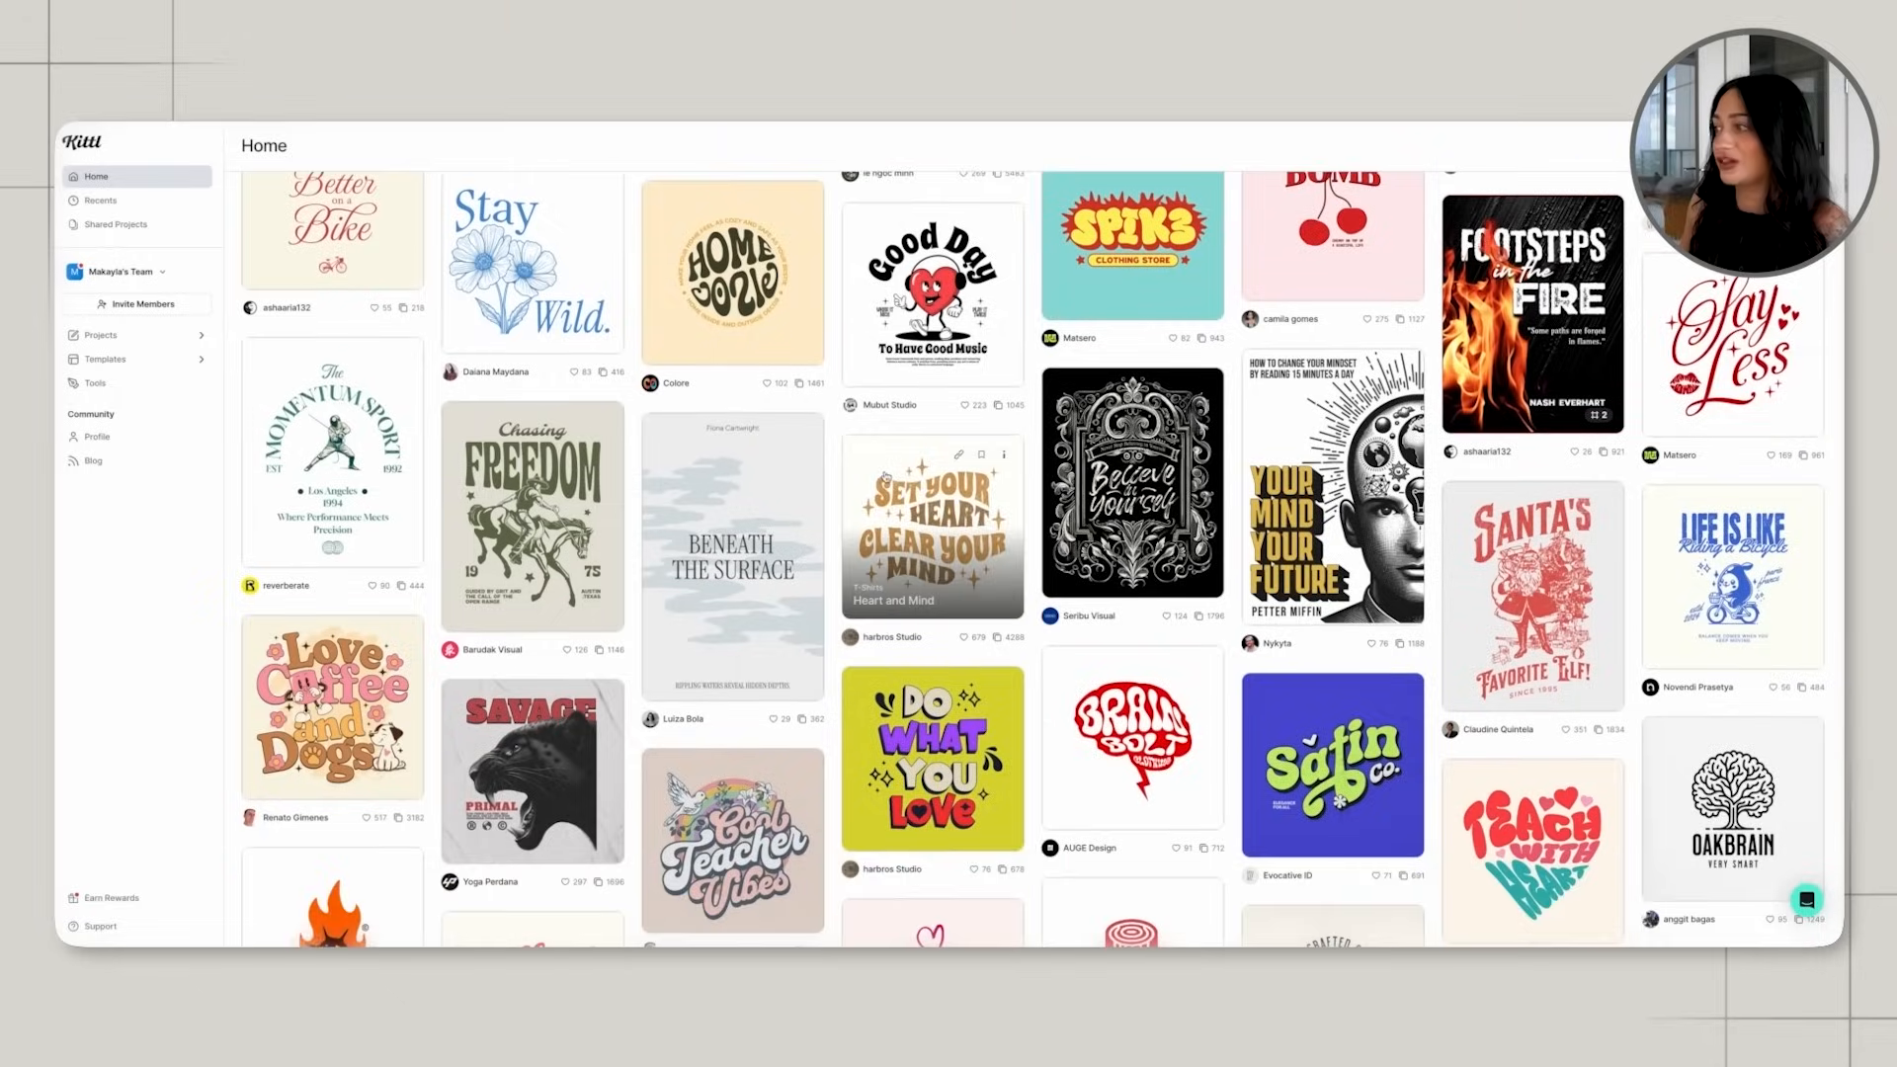
scroll(886, 476, down, 1)
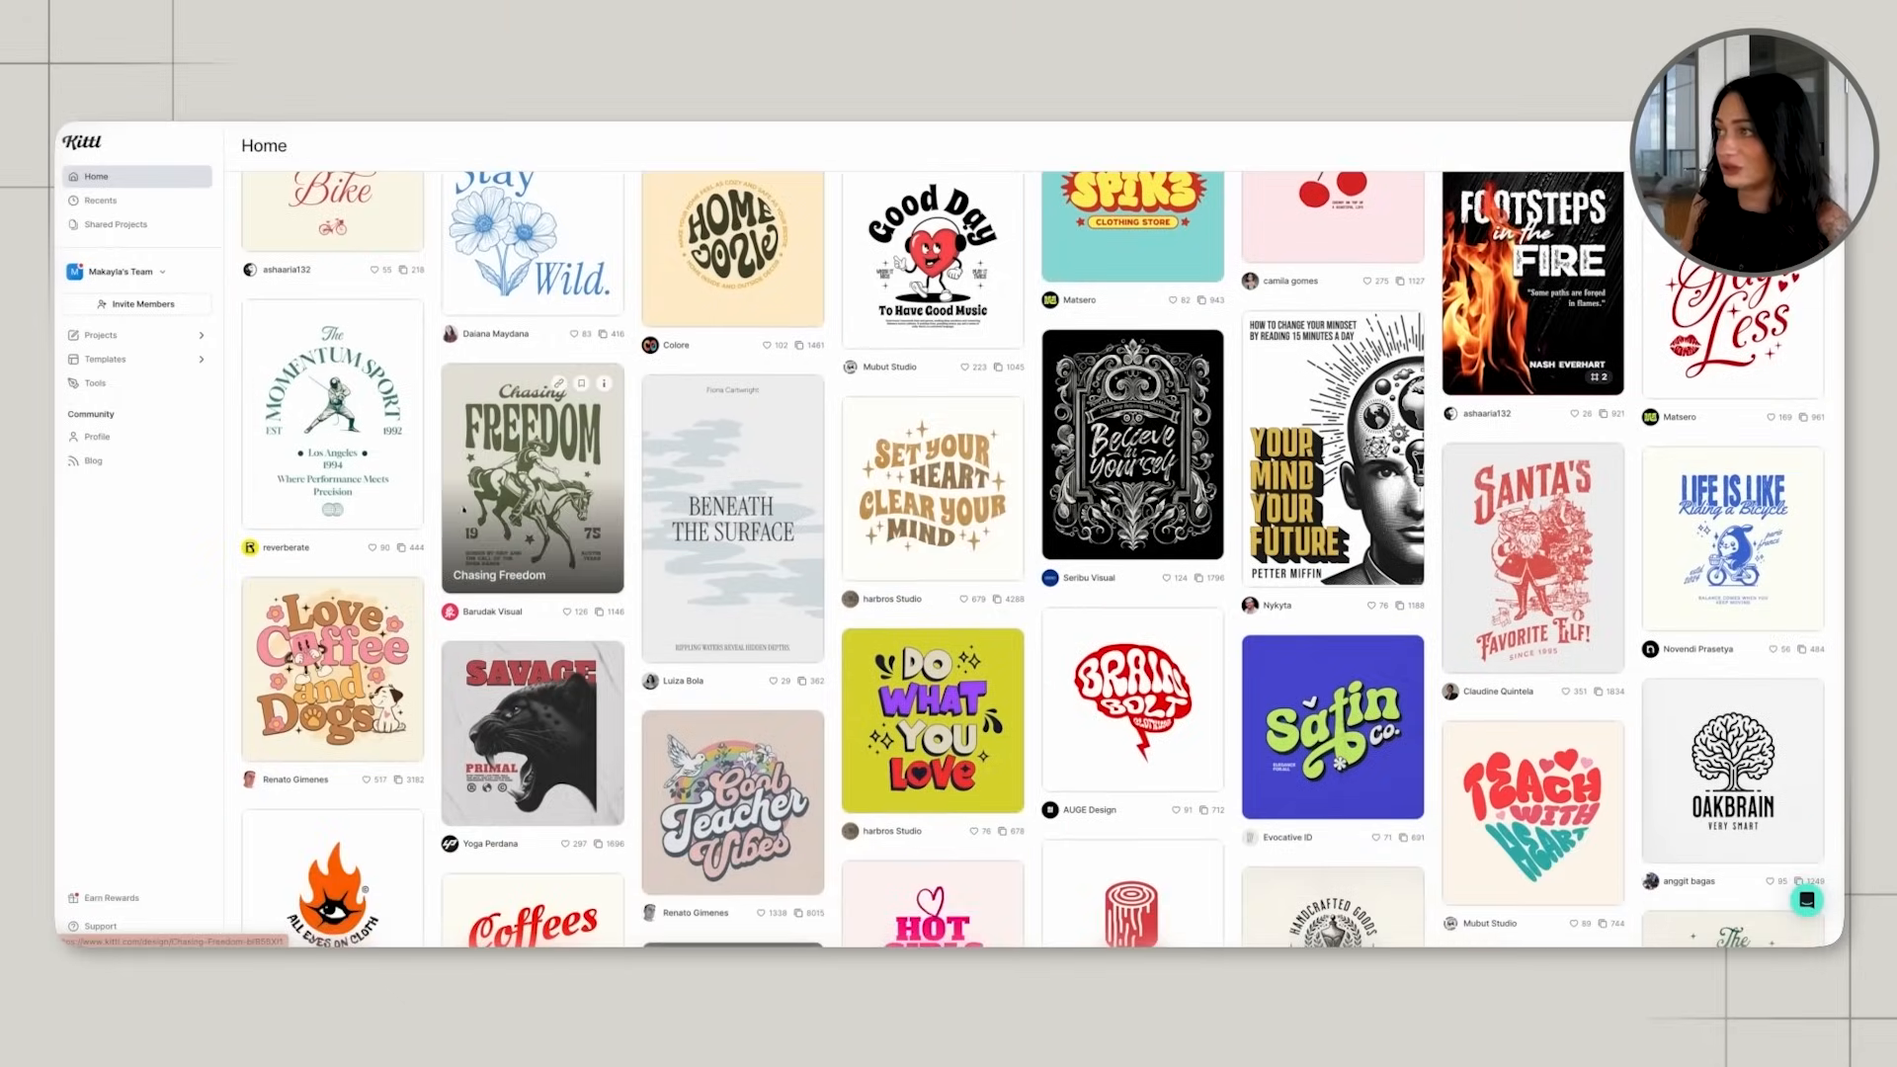
Open the Chasing Freedom template for editing and delete its cowboy-on-horse illustration.
click(496, 478)
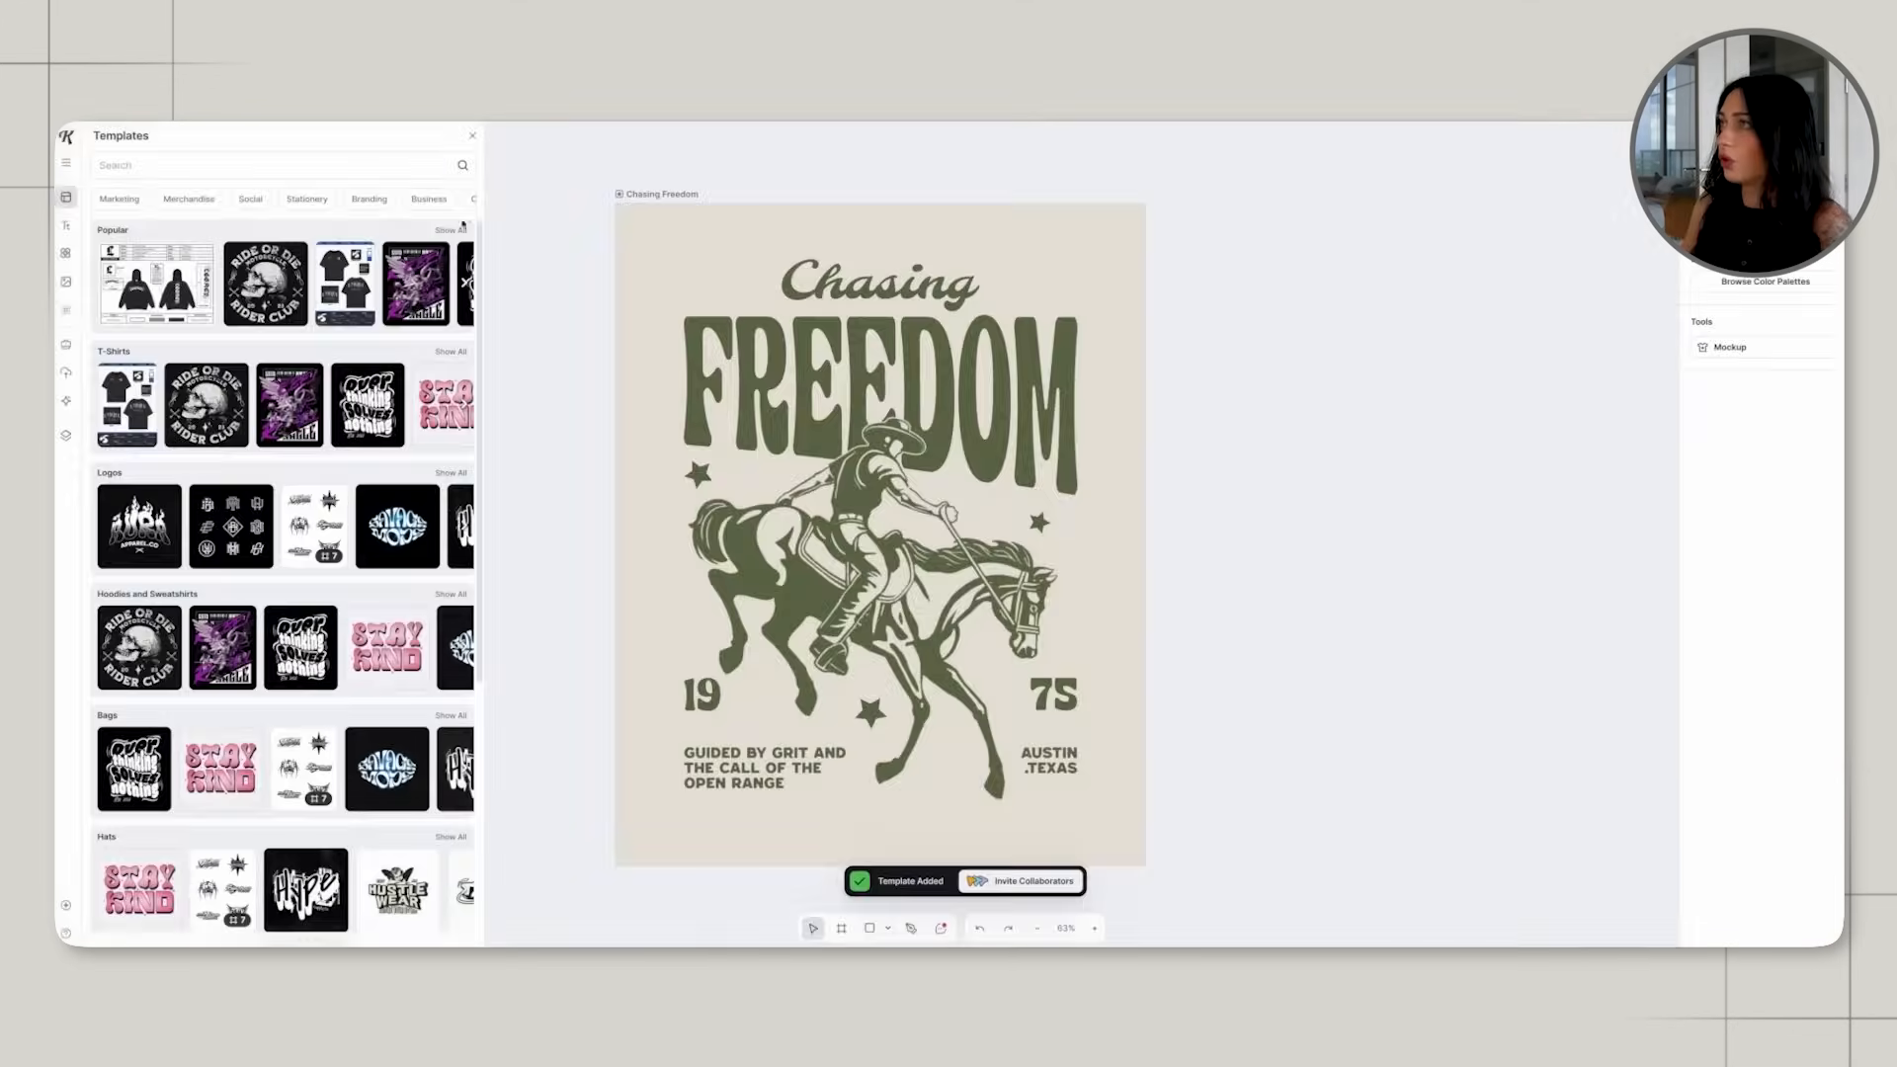
click(472, 141)
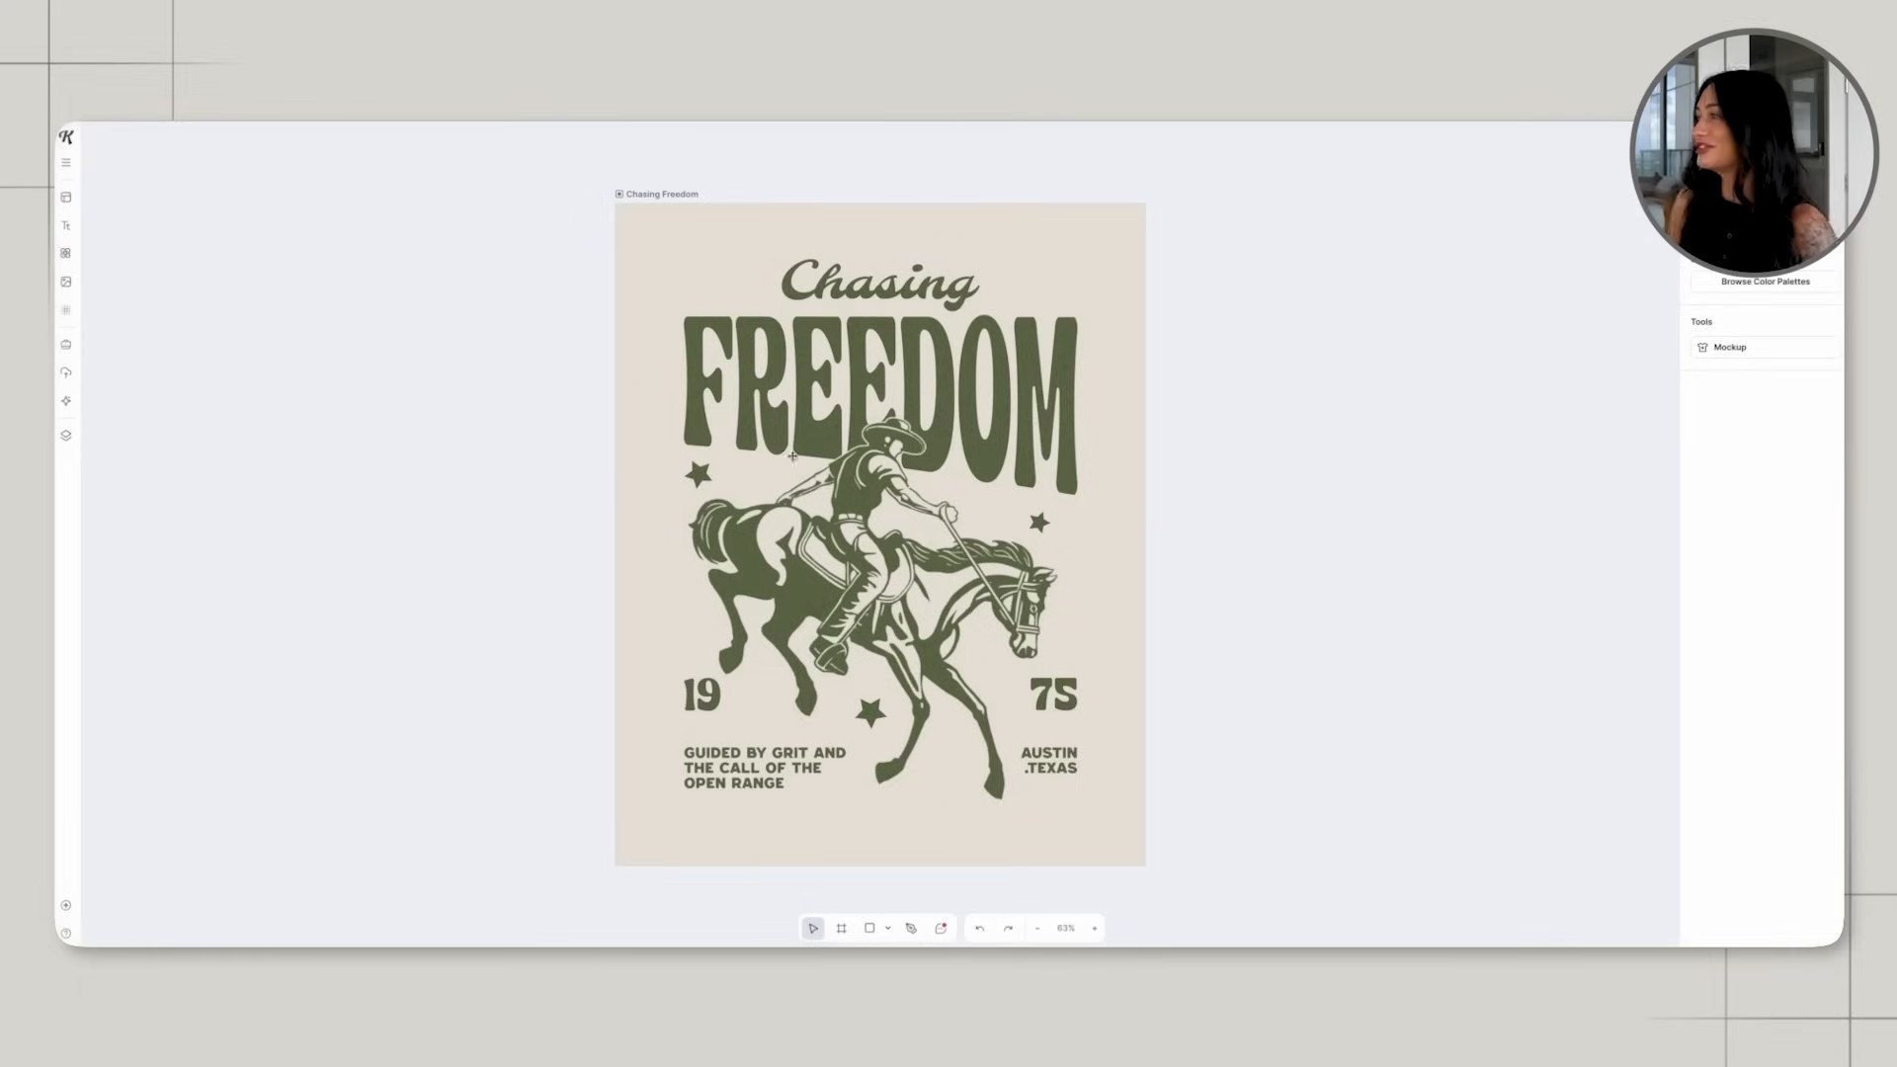
click(860, 532)
key(Delete)
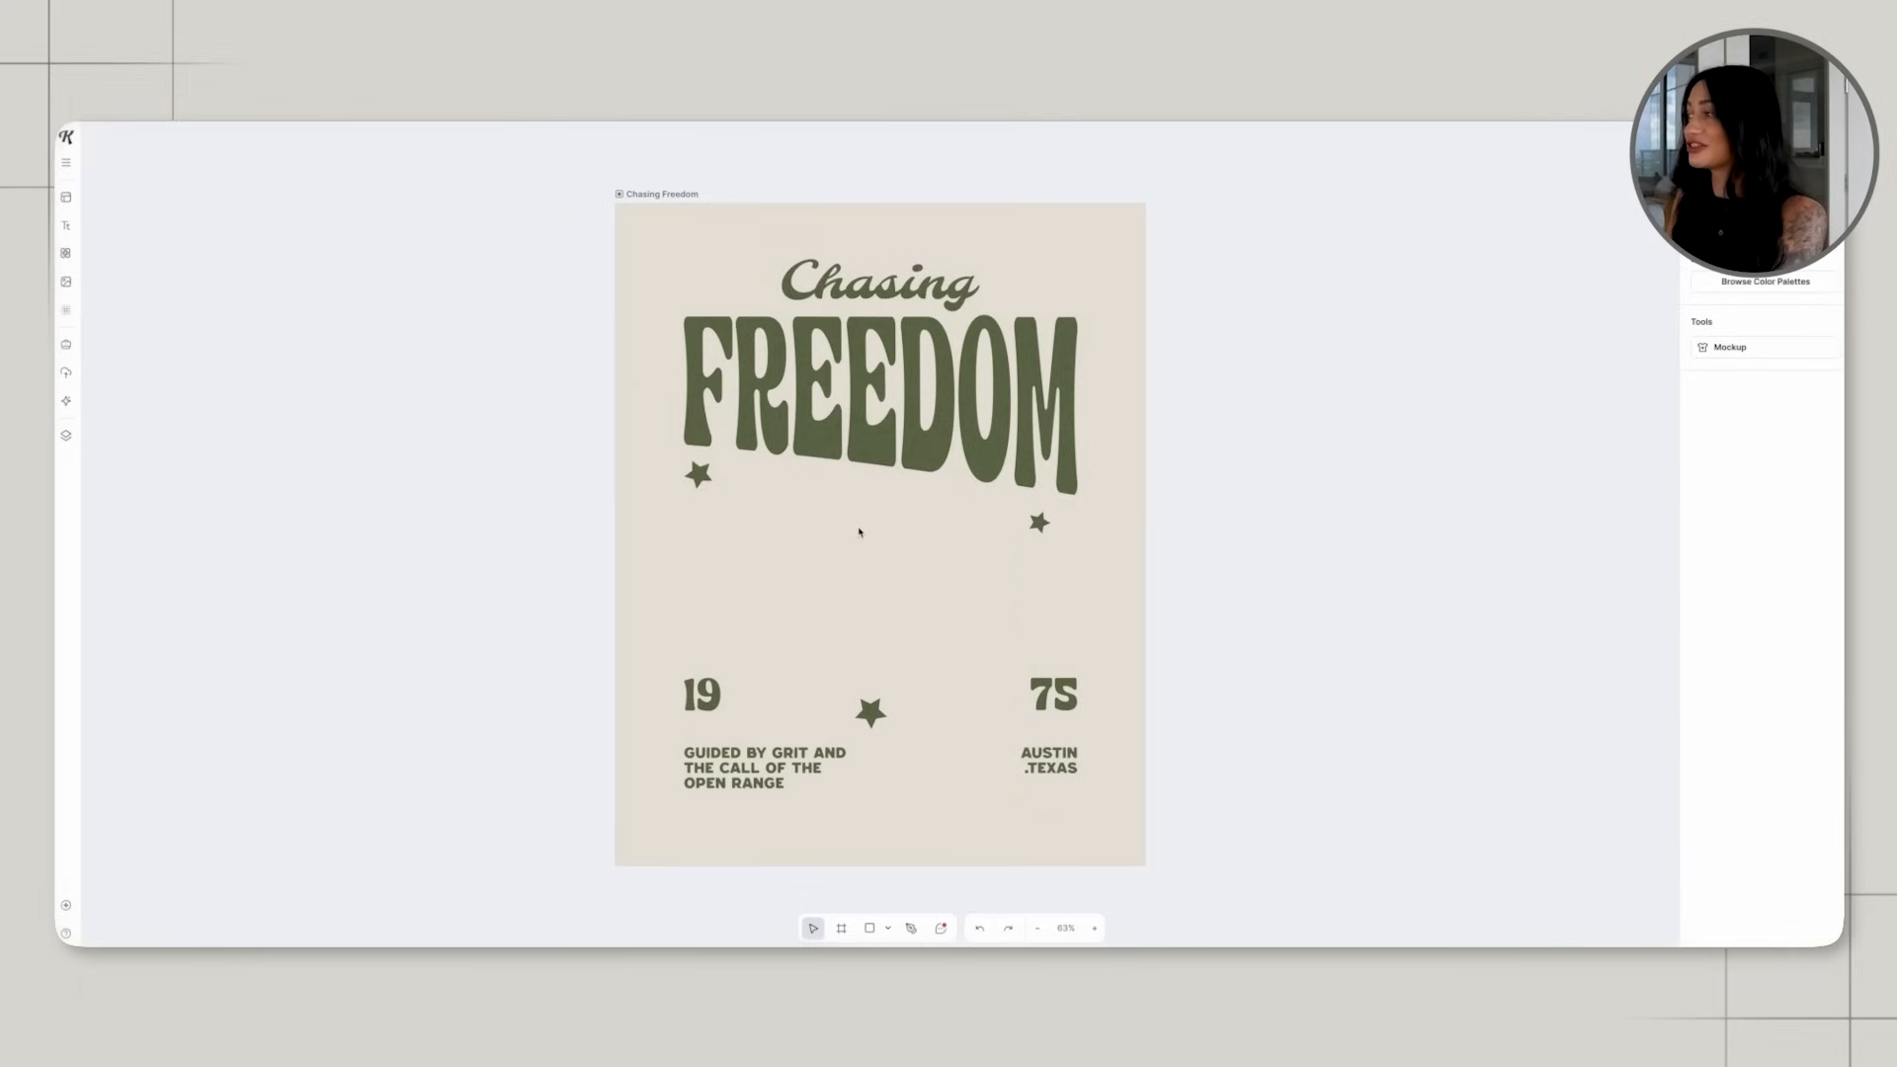
Replace the script word "Chasing" with "APEROL" and position it centred above the main title.
drag(810, 306, 810, 310)
click(668, 266)
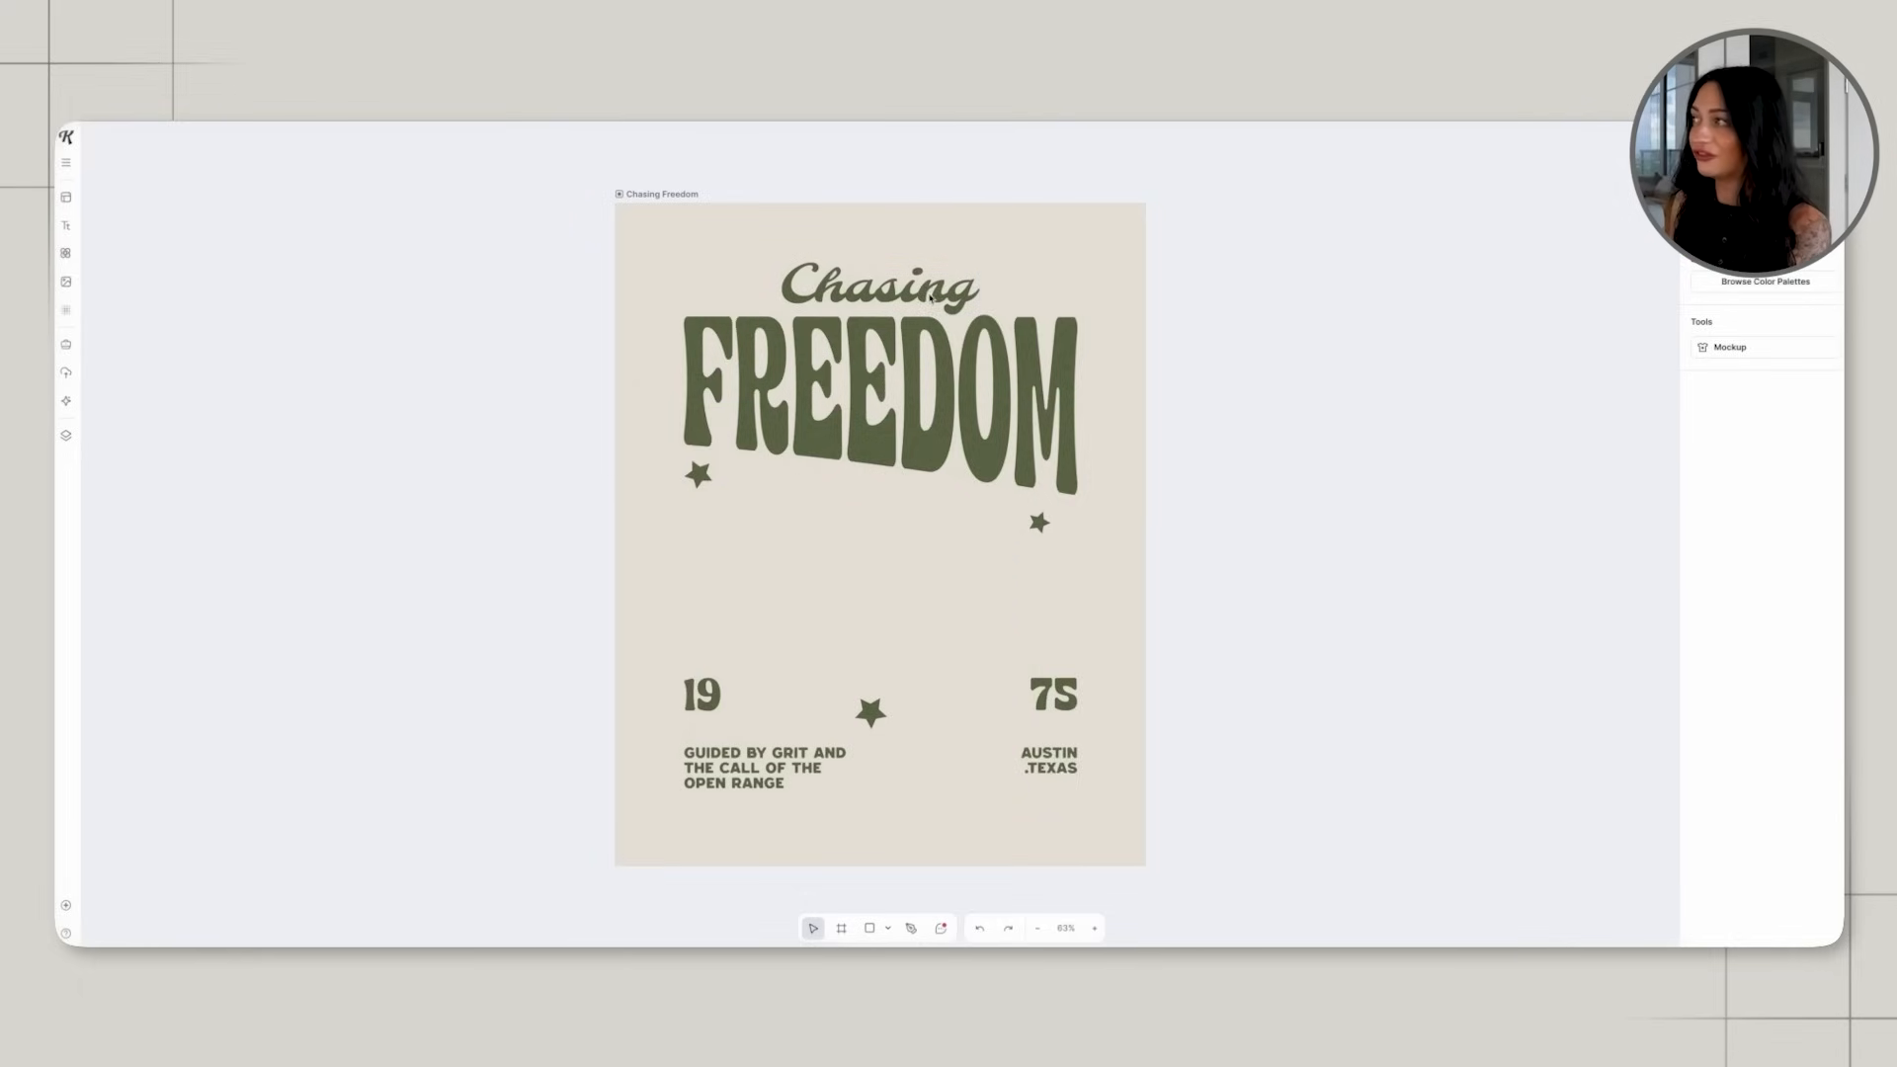
click(811, 293)
click(743, 282)
scroll(825, 293, left, 1)
click(838, 294)
double_click(838, 295)
scroll(838, 294, up, 1)
text(APEROL)
key(Escape)
mouse_move(983, 324)
mouse_down()
mouse_move(1065, 325)
mouse_move(964, 294)
mouse_up()
Replace the large title word "FREEDOM" with "SPRITZ", keeping its warped lettering style.
click(969, 369)
double_click(969, 368)
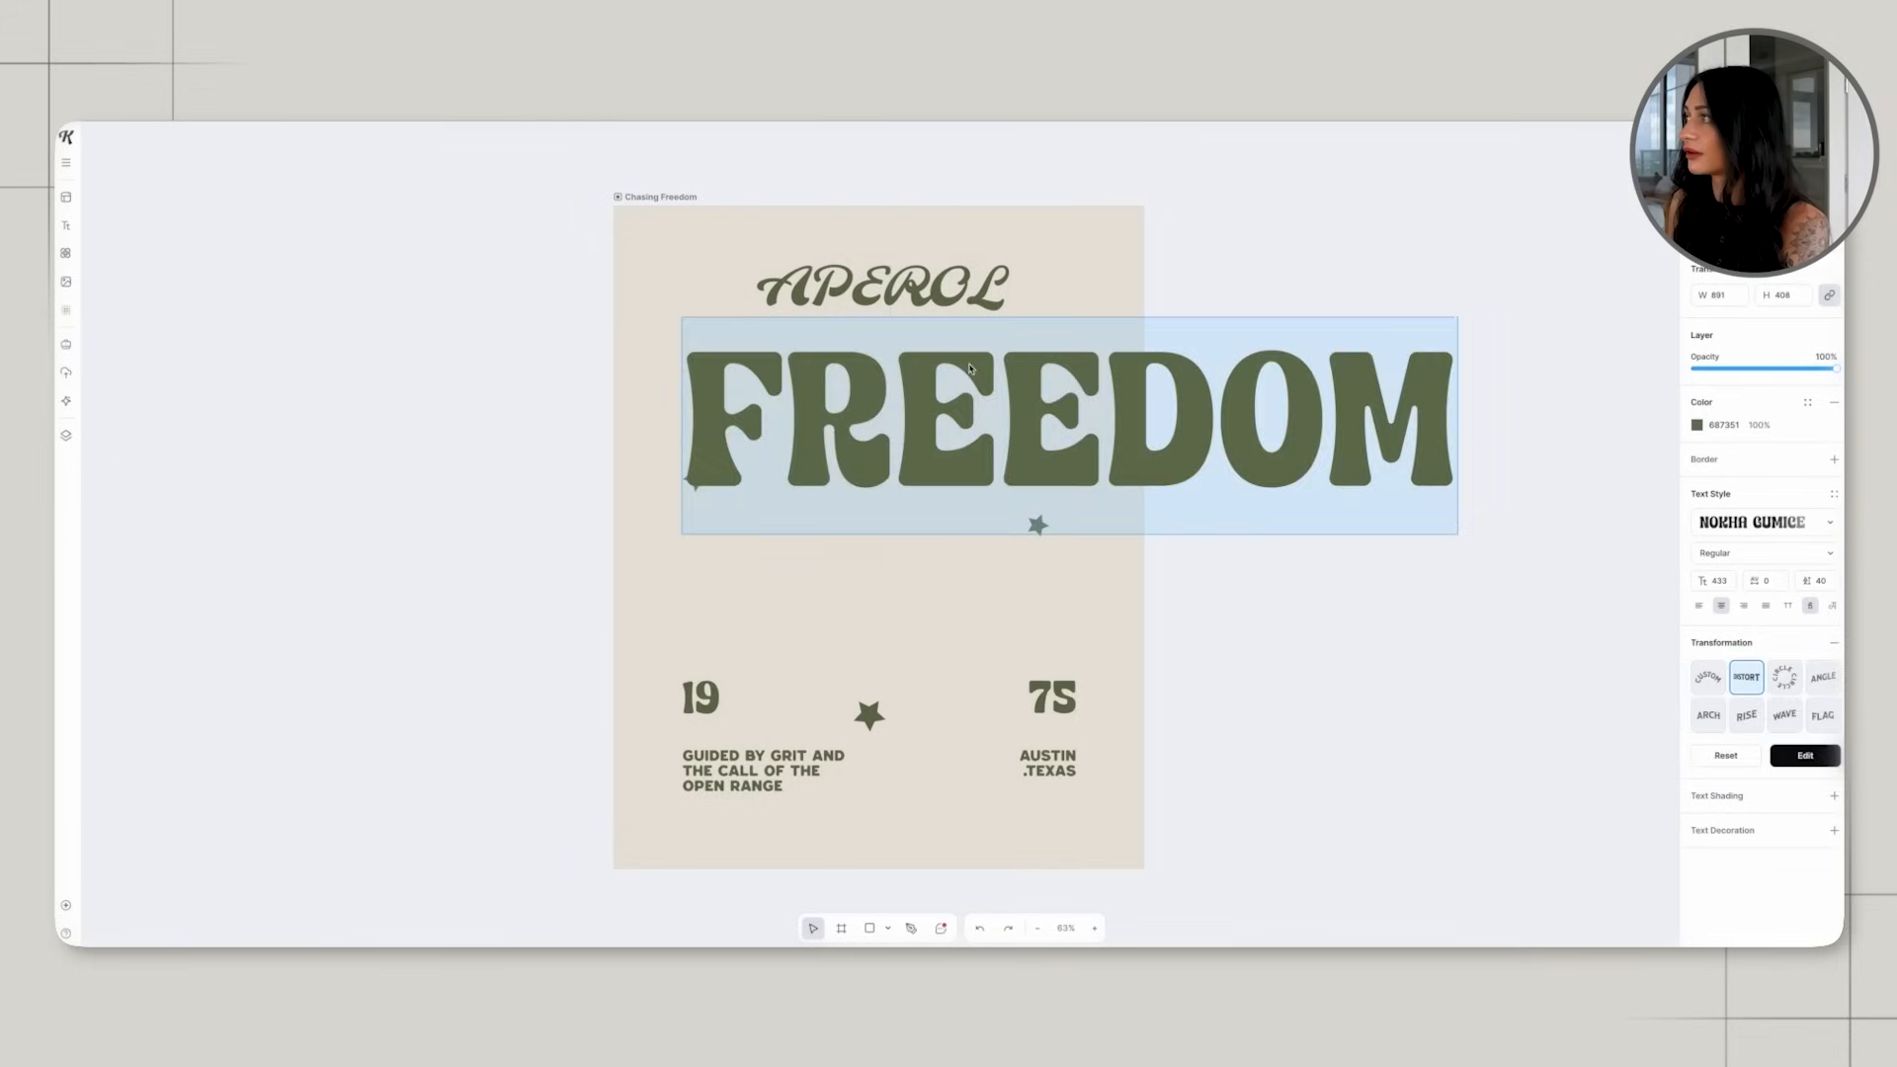
text(SPRI)
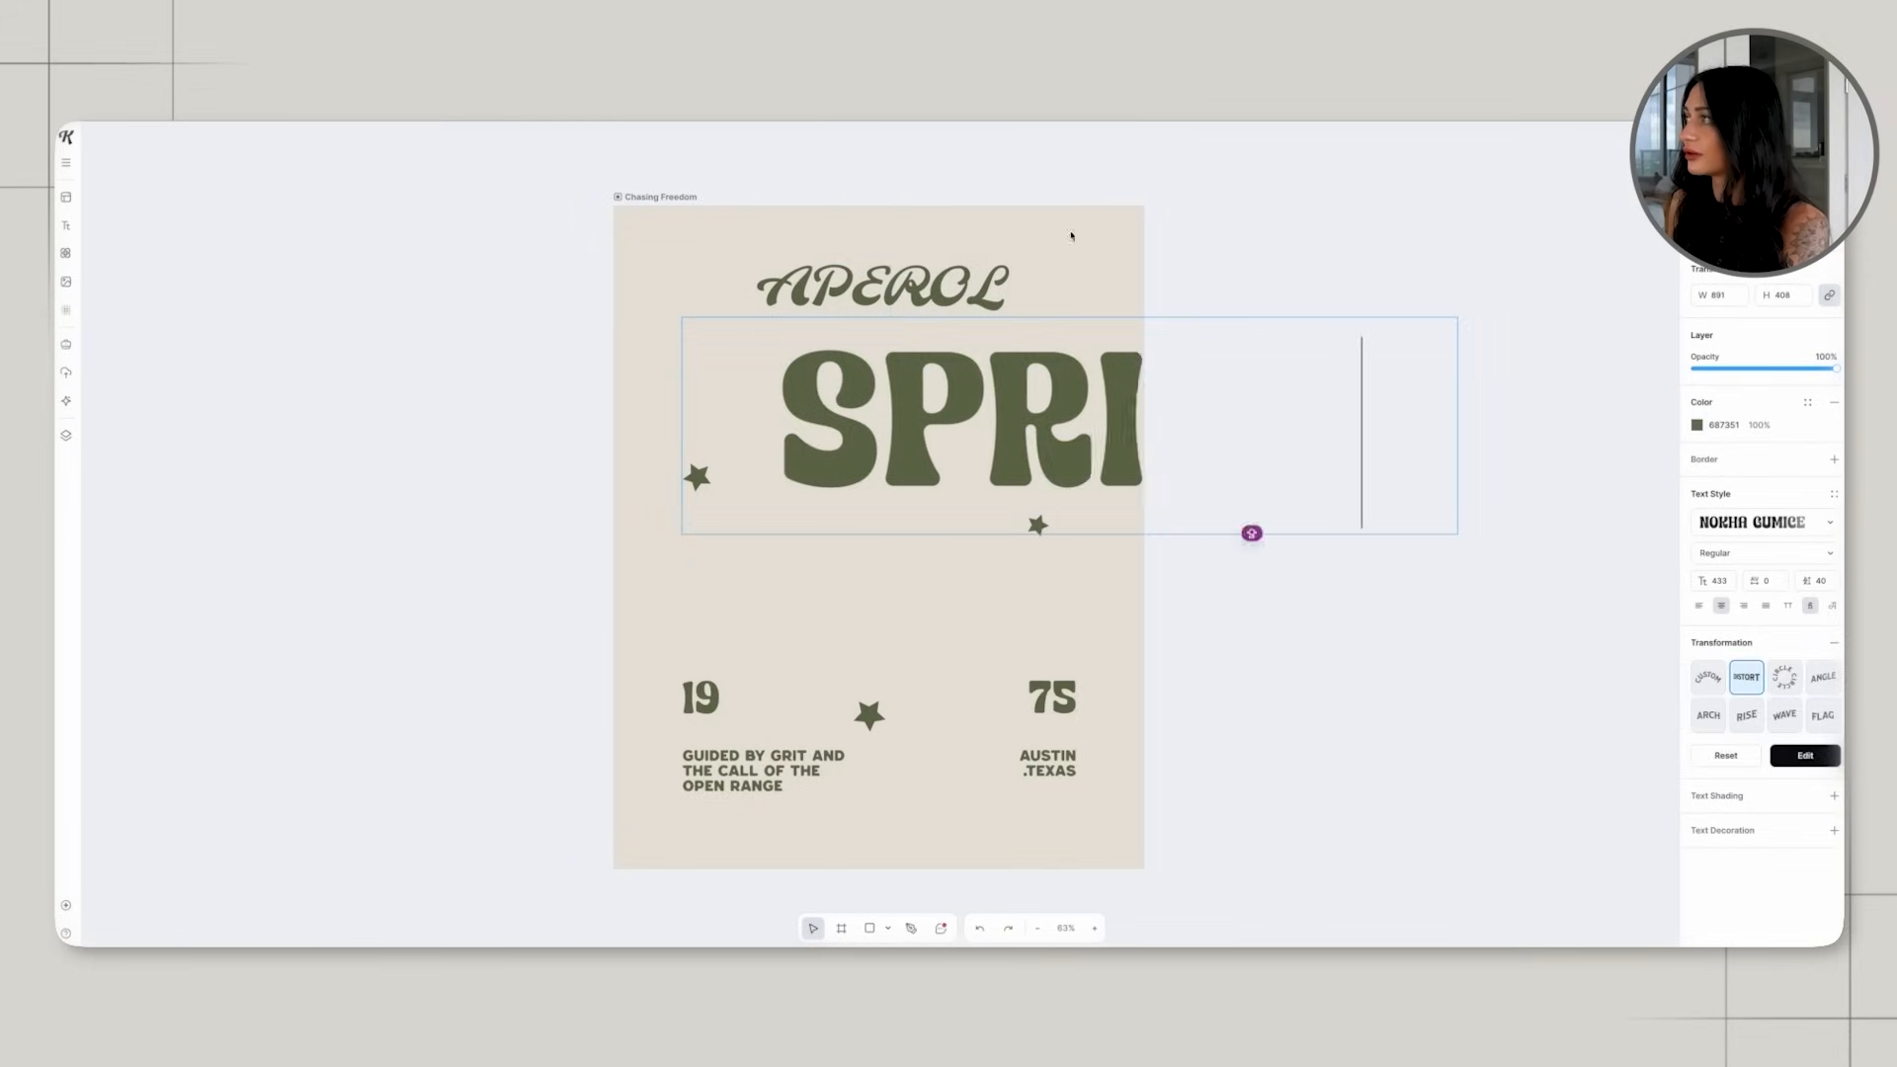
text(TZ)
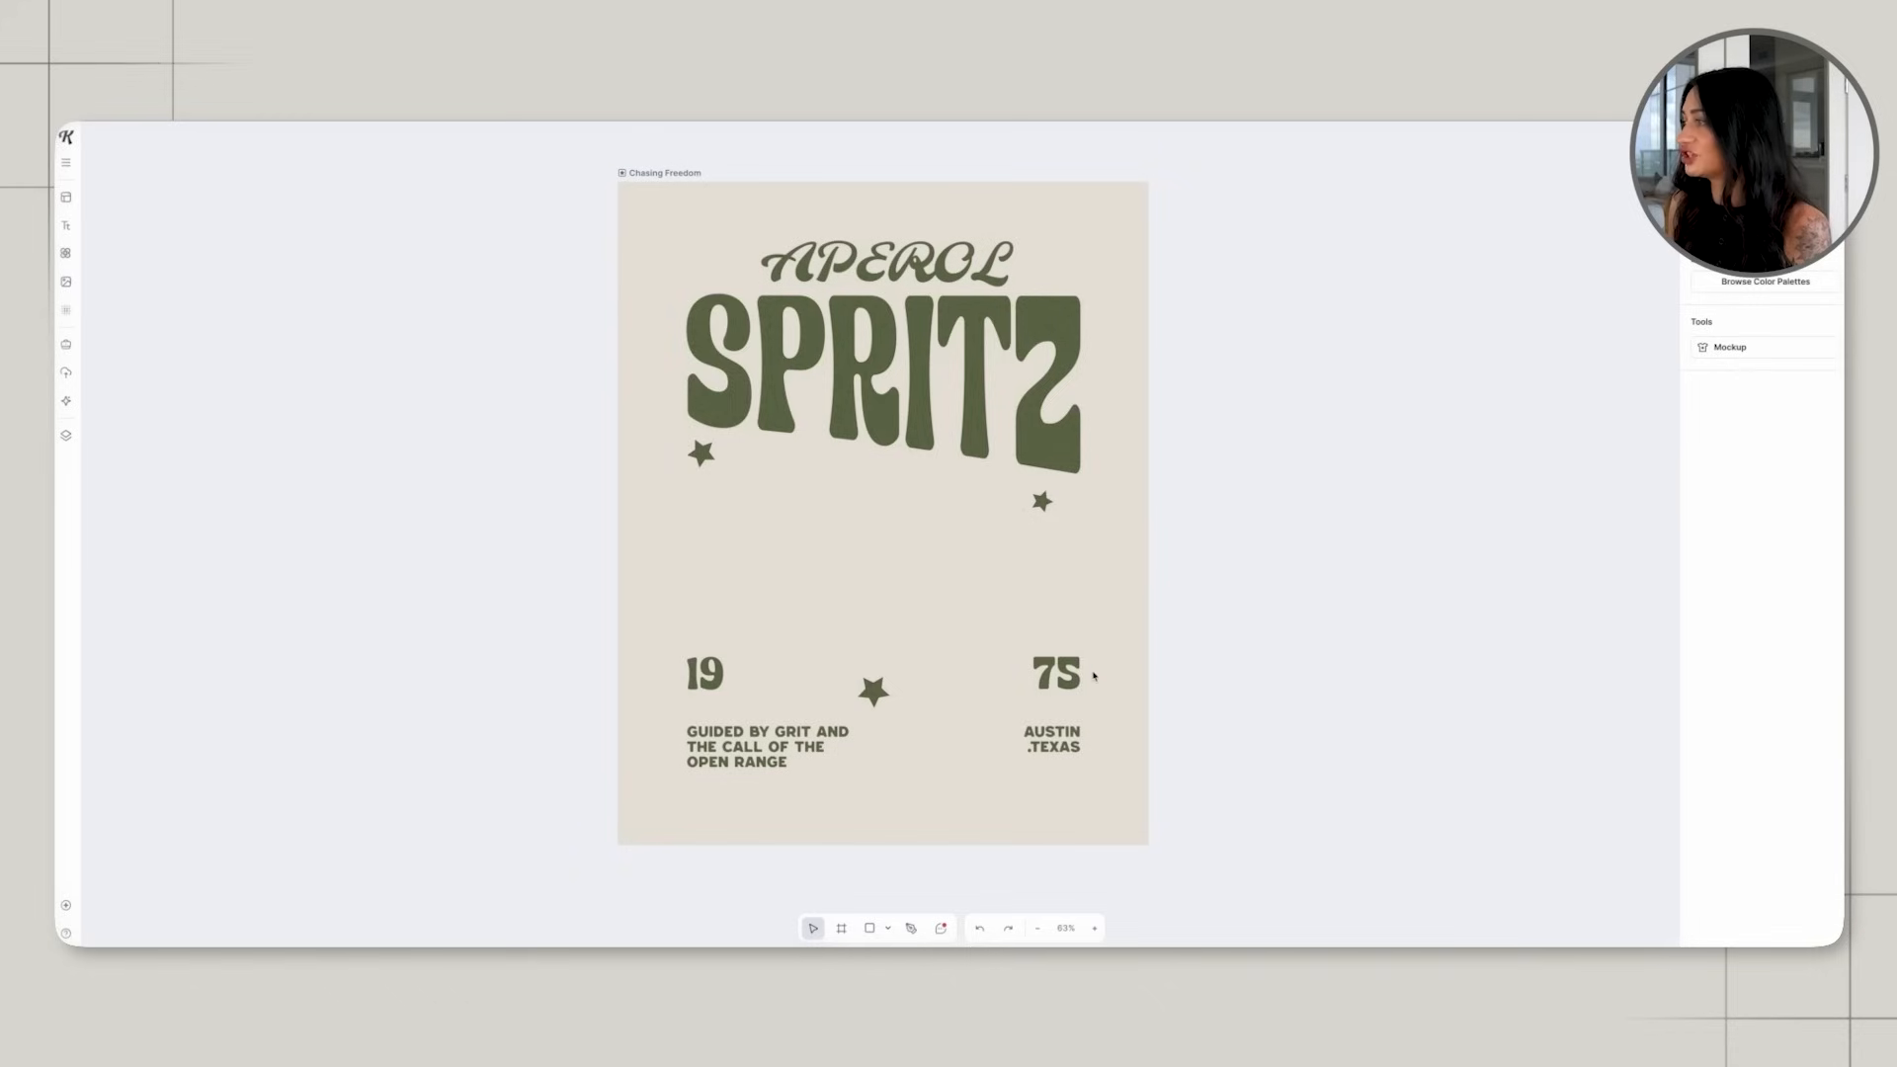
Change the number "75" above the location text to "50".
click(1087, 677)
double_click(1080, 676)
text(50)
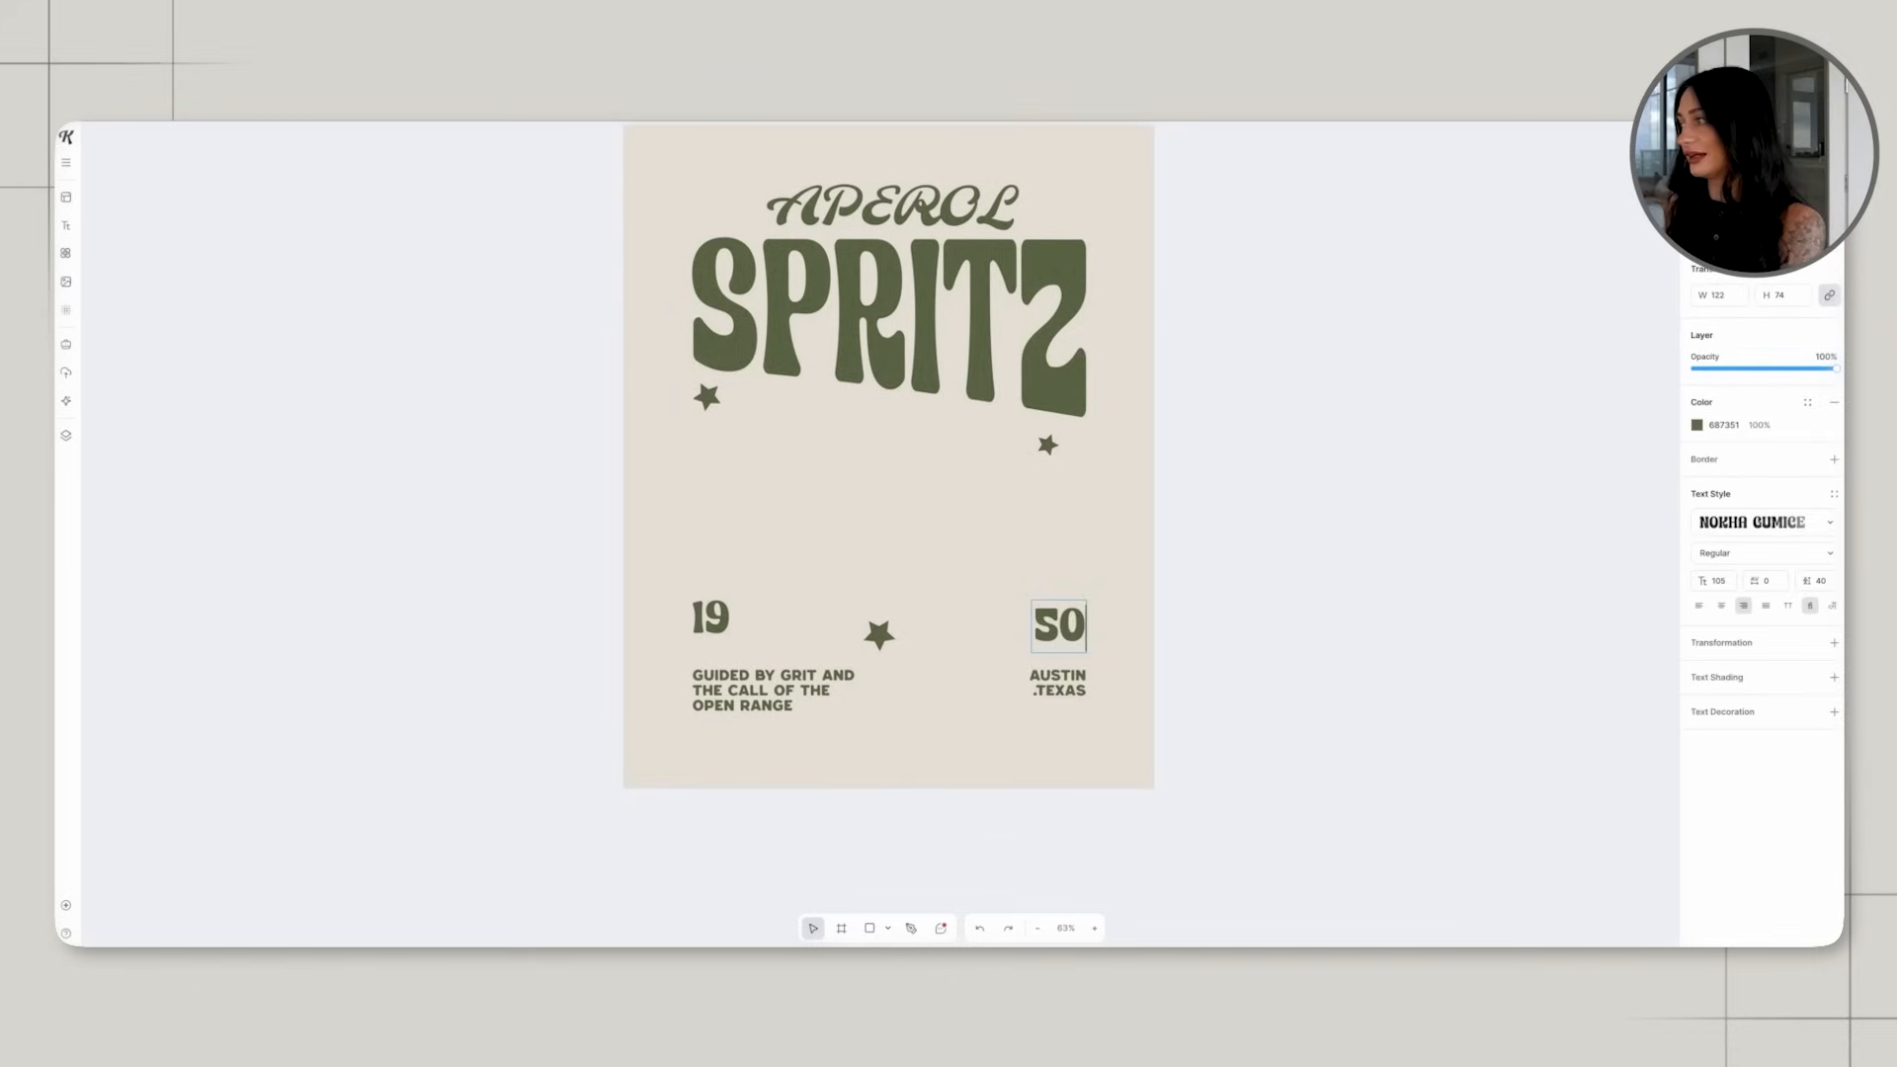
key(Escape)
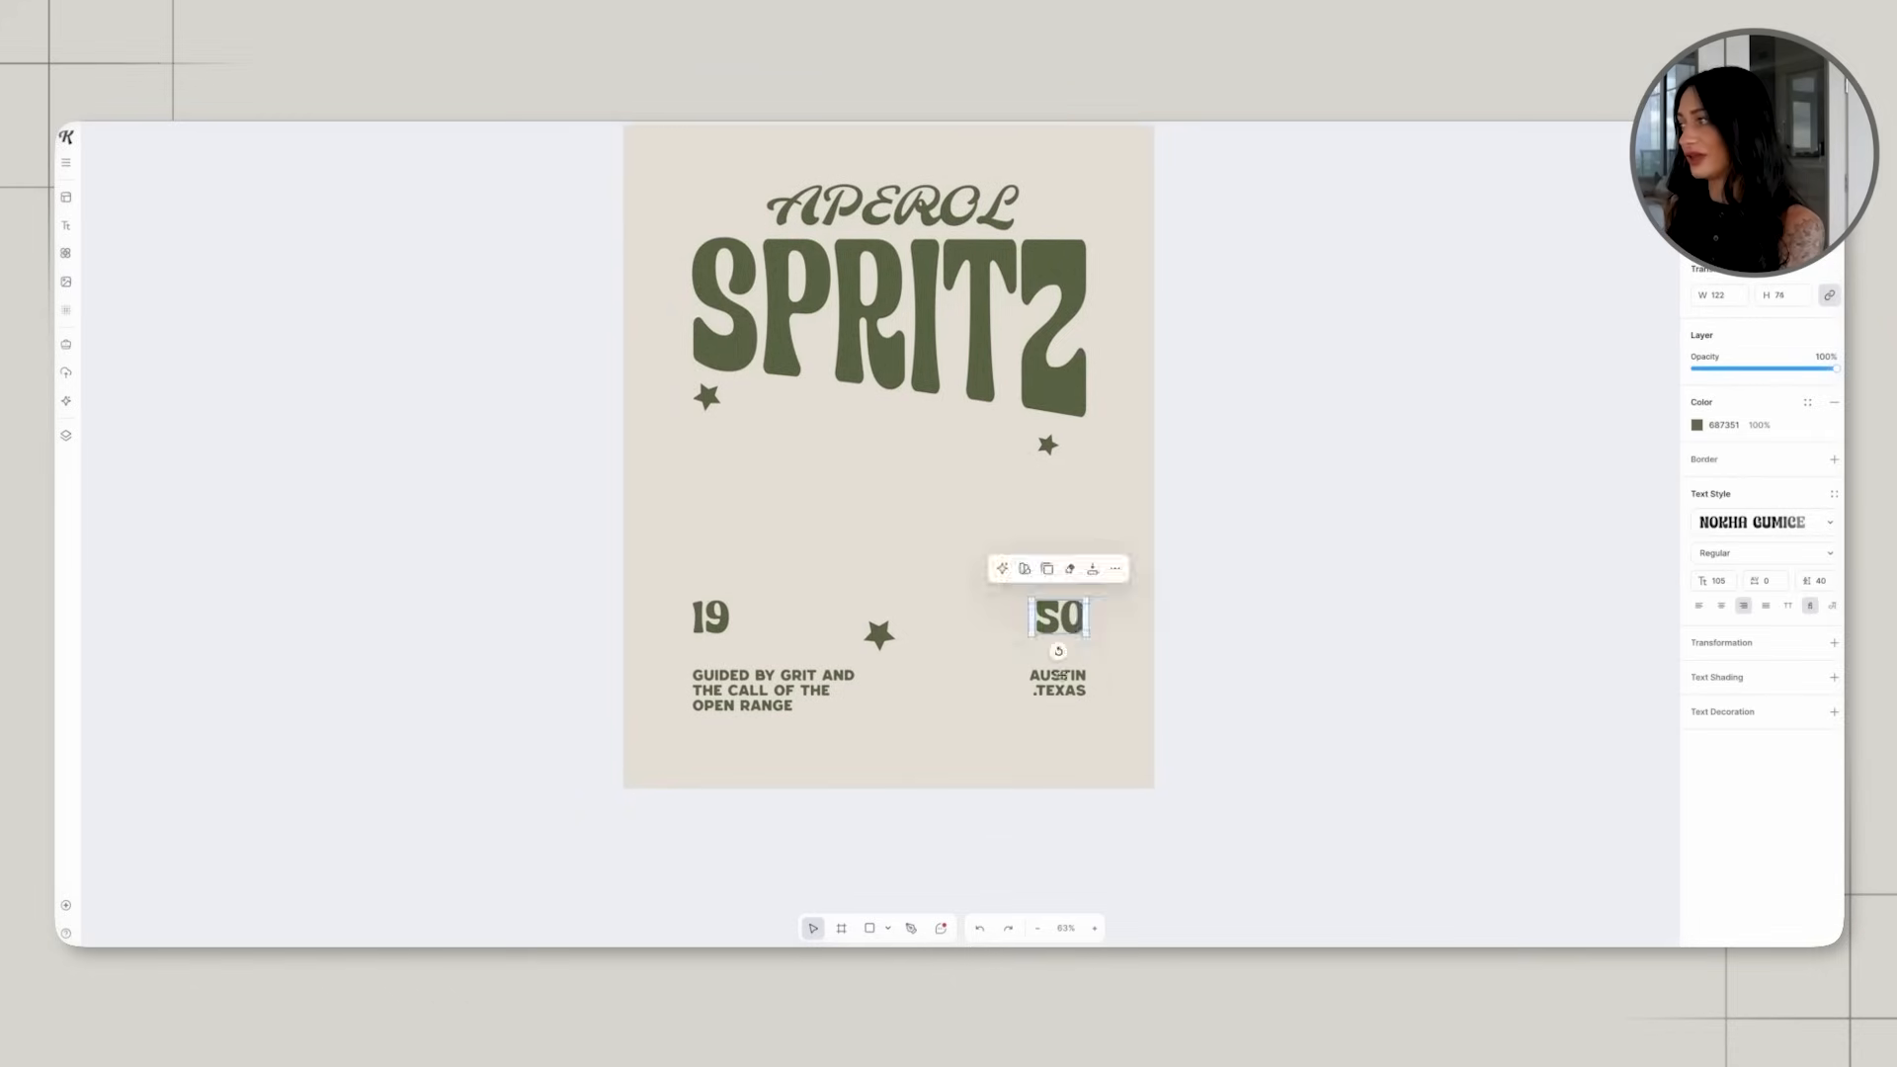
Replace the location text "Austin, Texas" with "PADUA" and "ITALY" on two lines.
click(1067, 684)
drag(1033, 680, 1090, 713)
key(BackSpace)
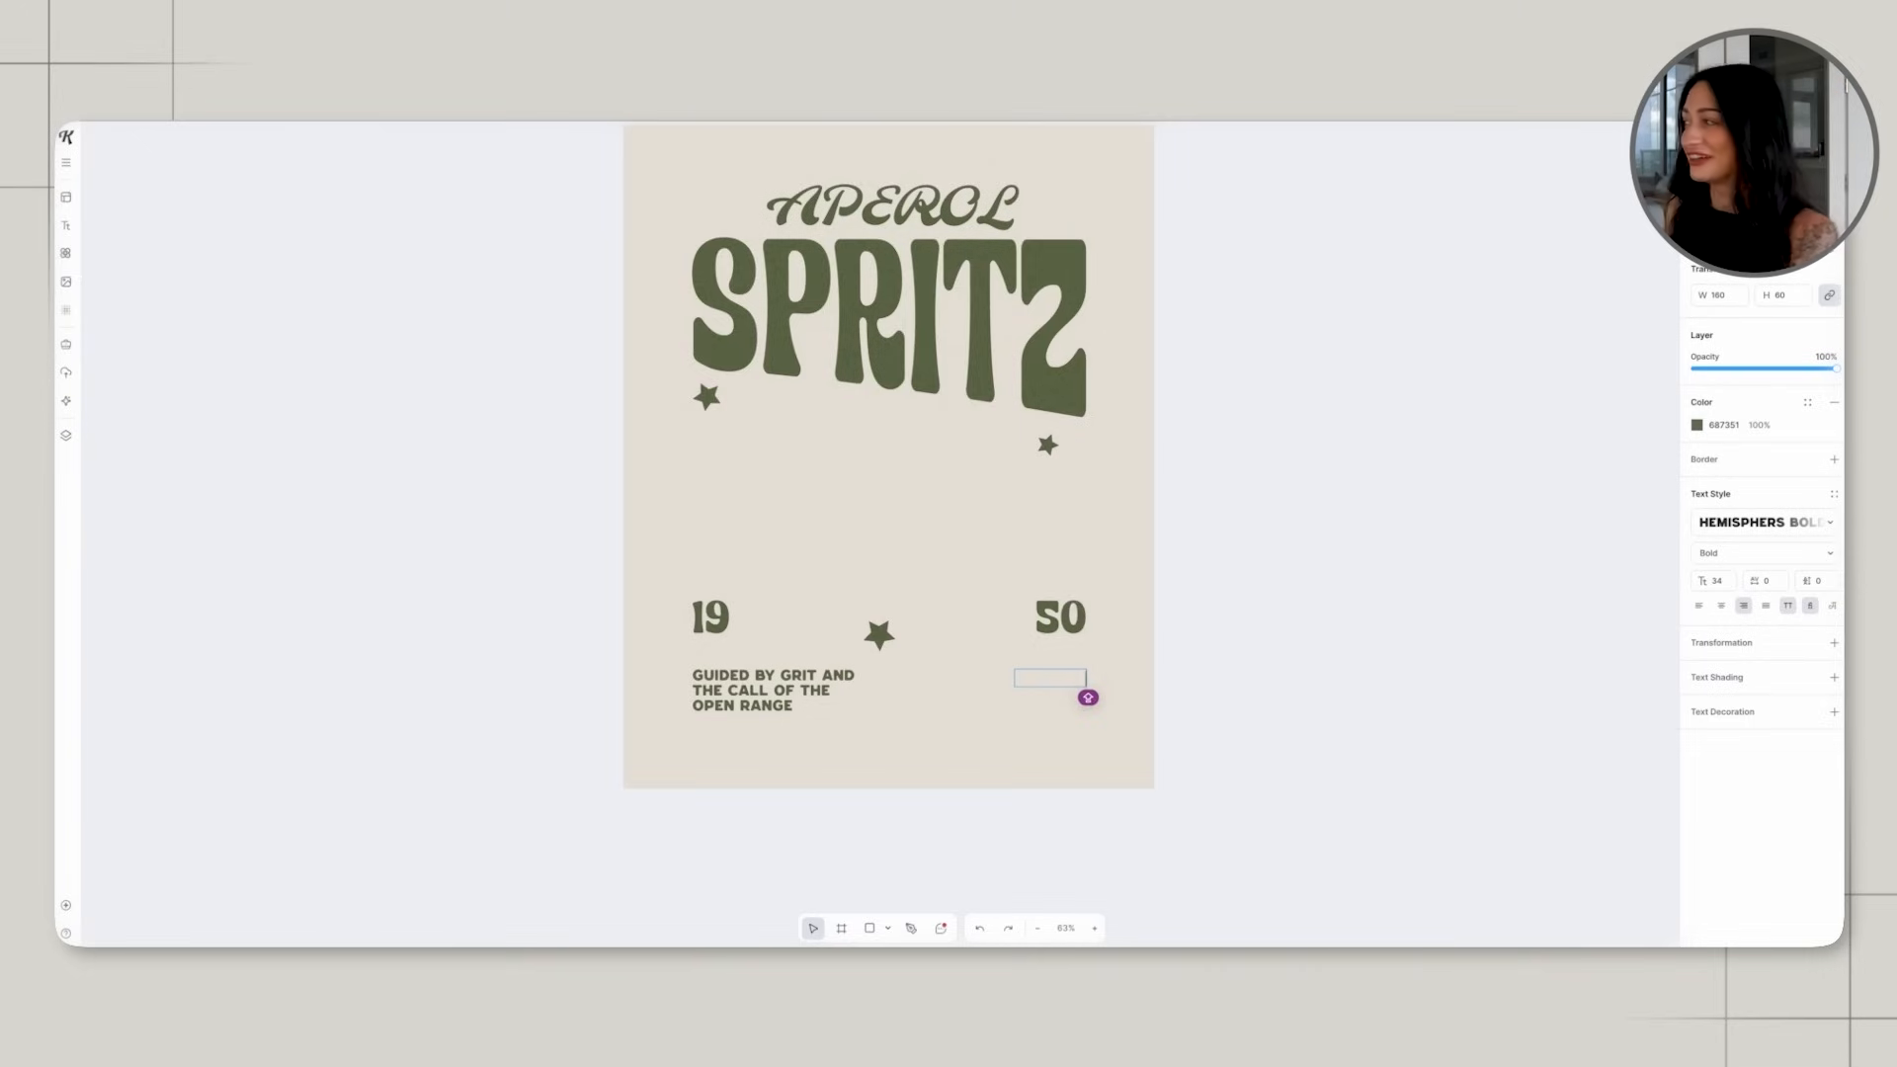
text(PADUA)
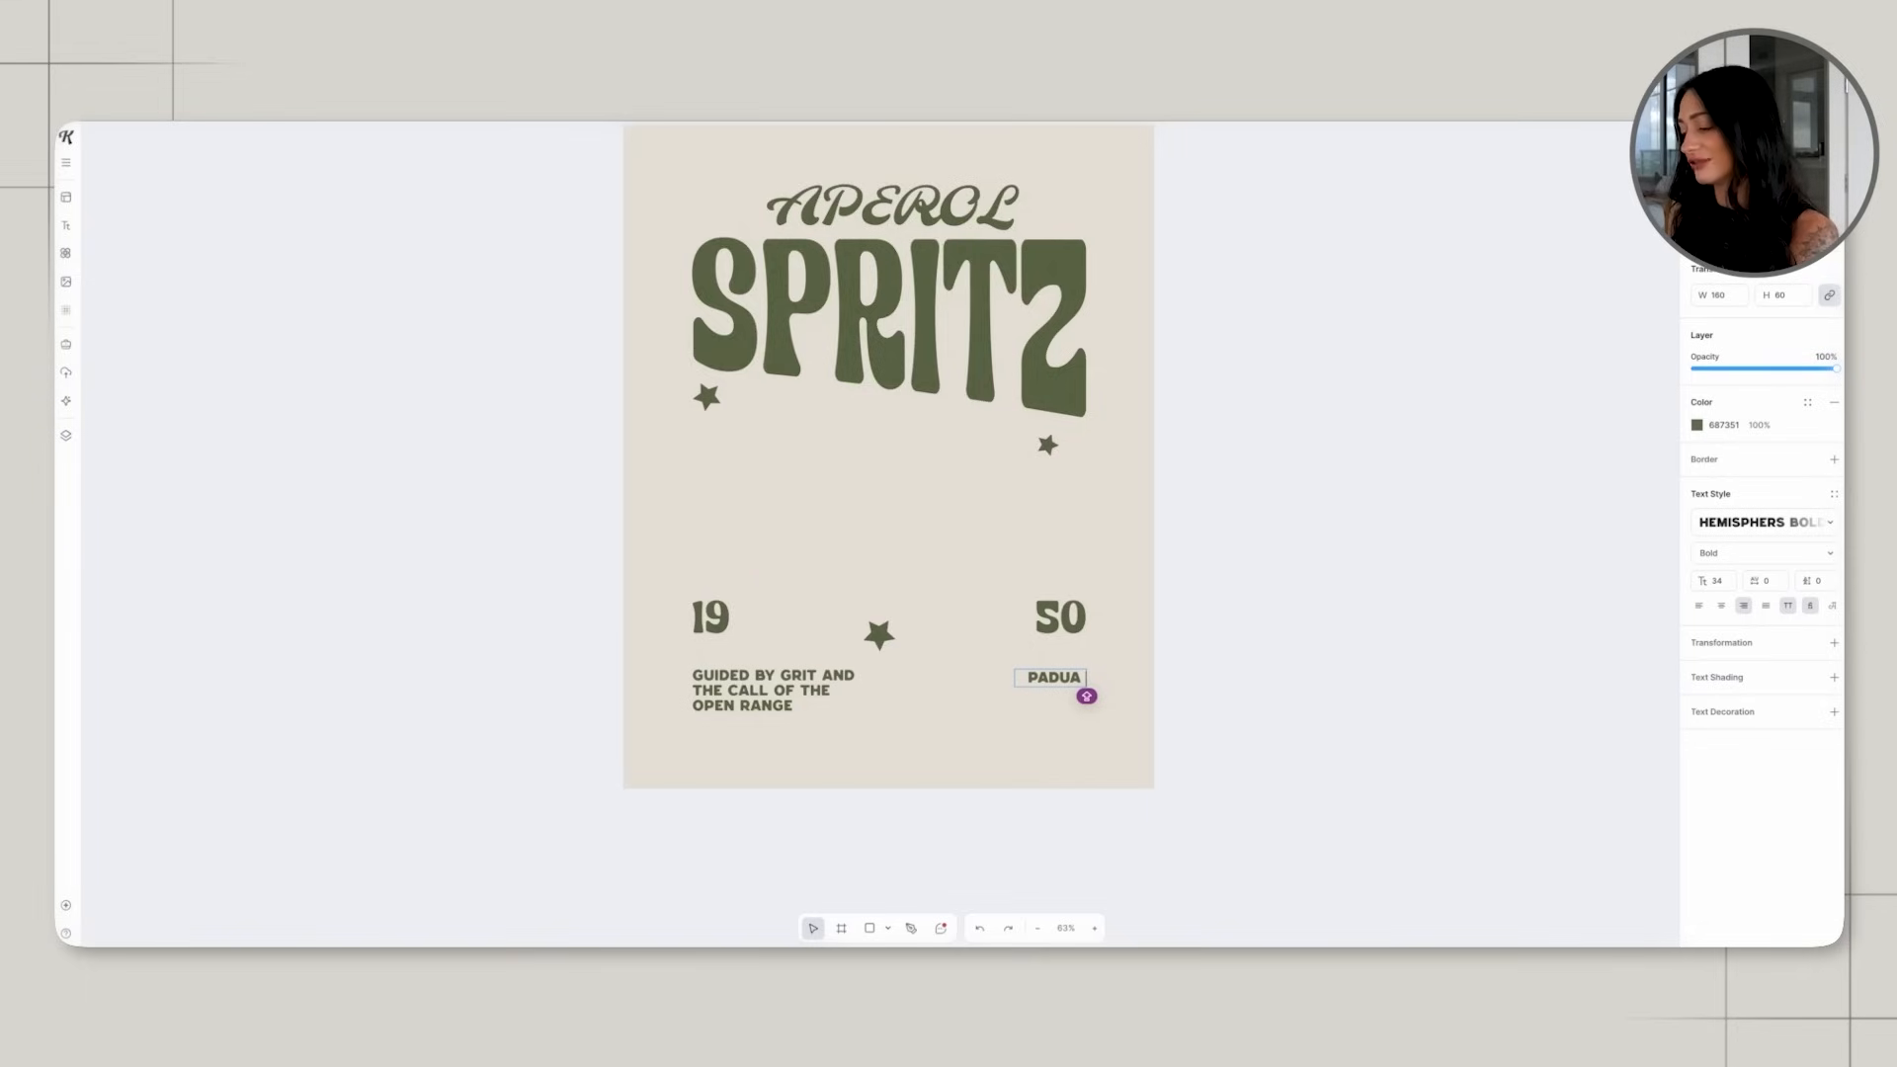
key(Return)
text(ITALY)
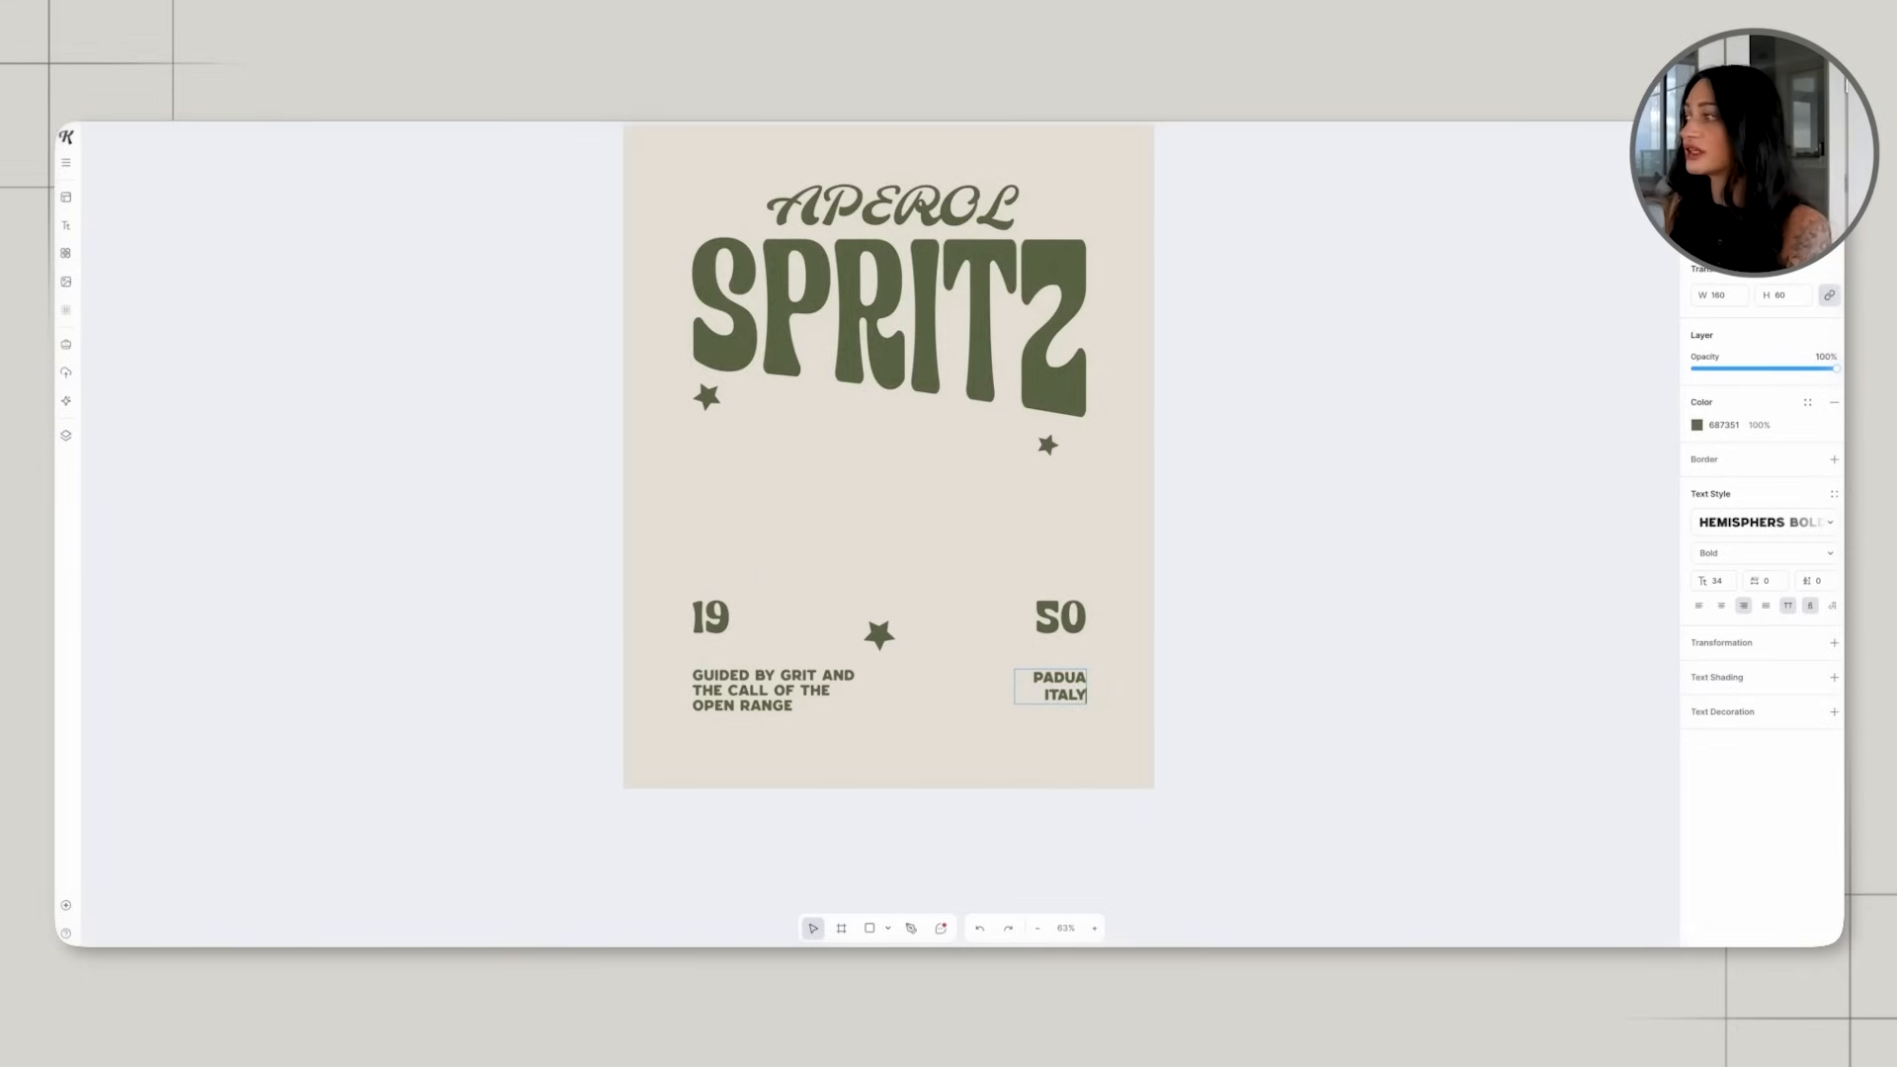
click(1334, 743)
click(1139, 737)
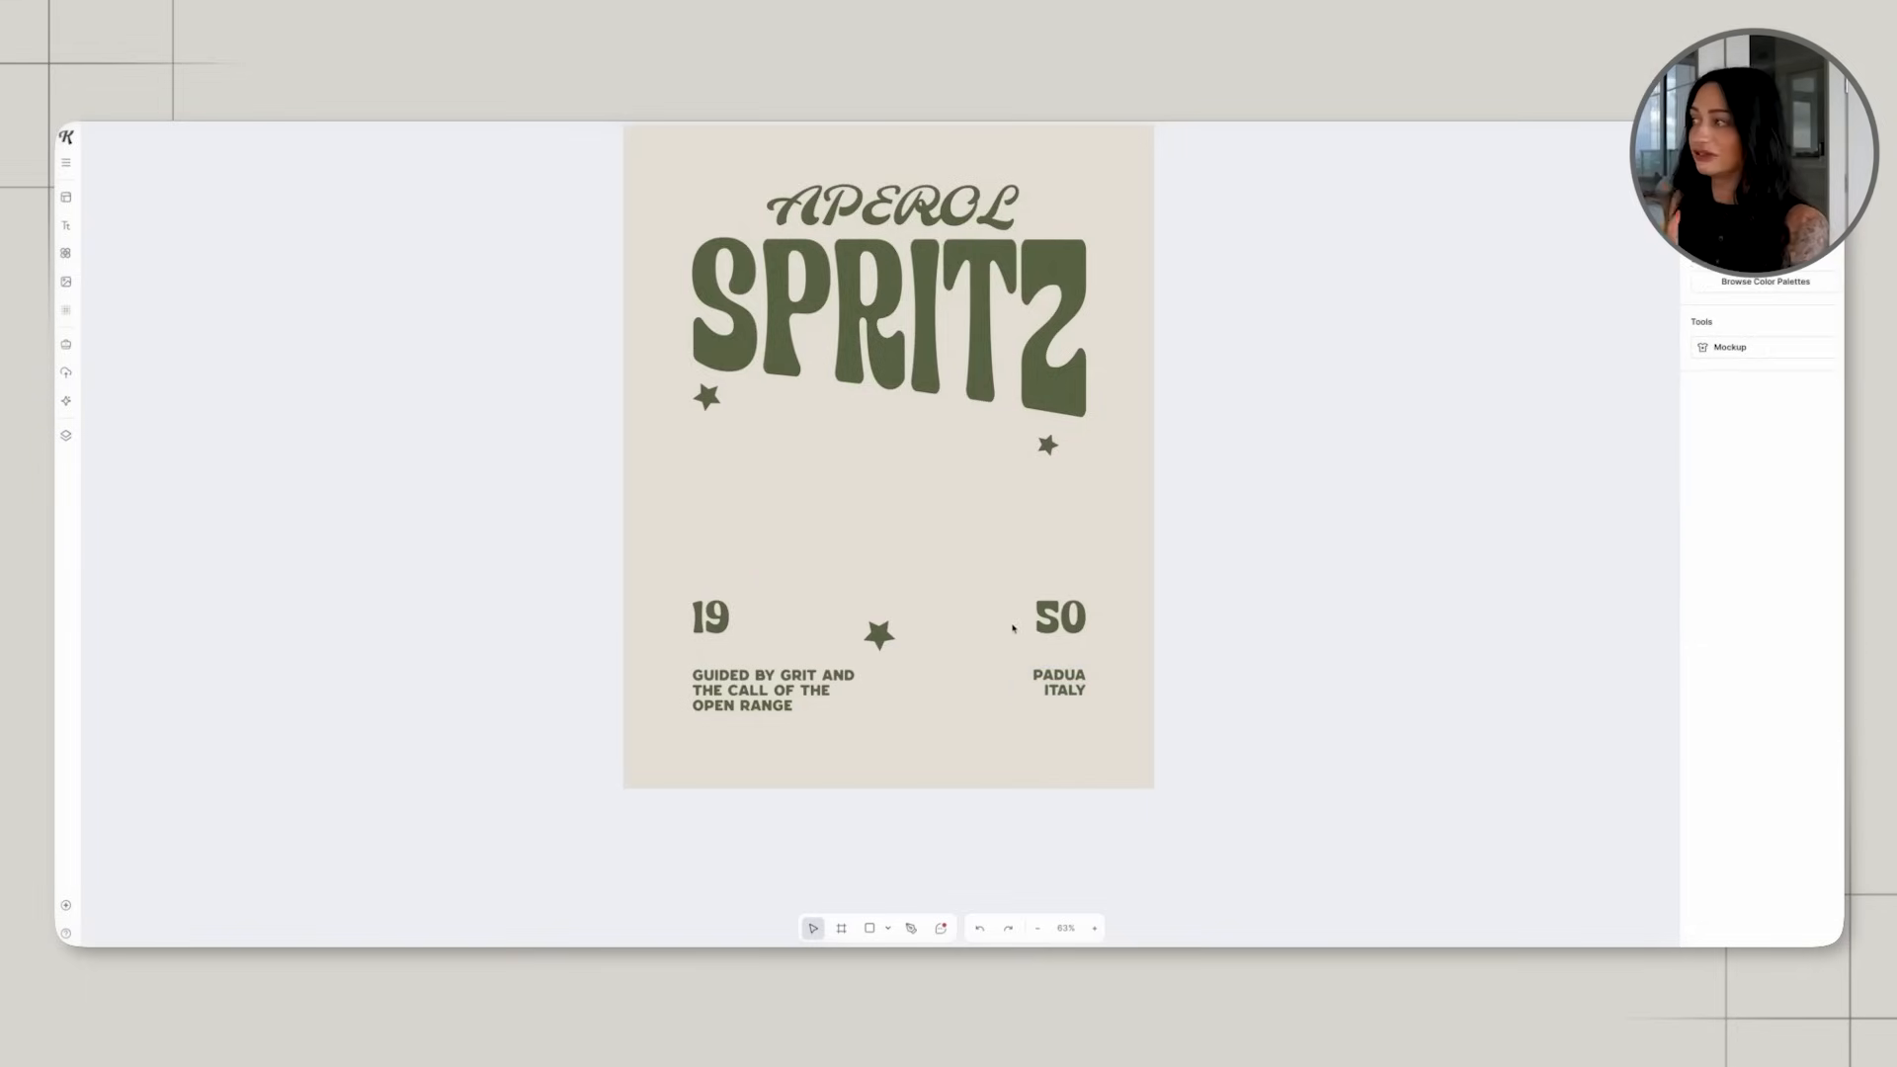
Replace the "Guided by grit" slogan with "APERITIVO È LA VITA" and narrow its text box so it wraps onto two lines.
click(790, 691)
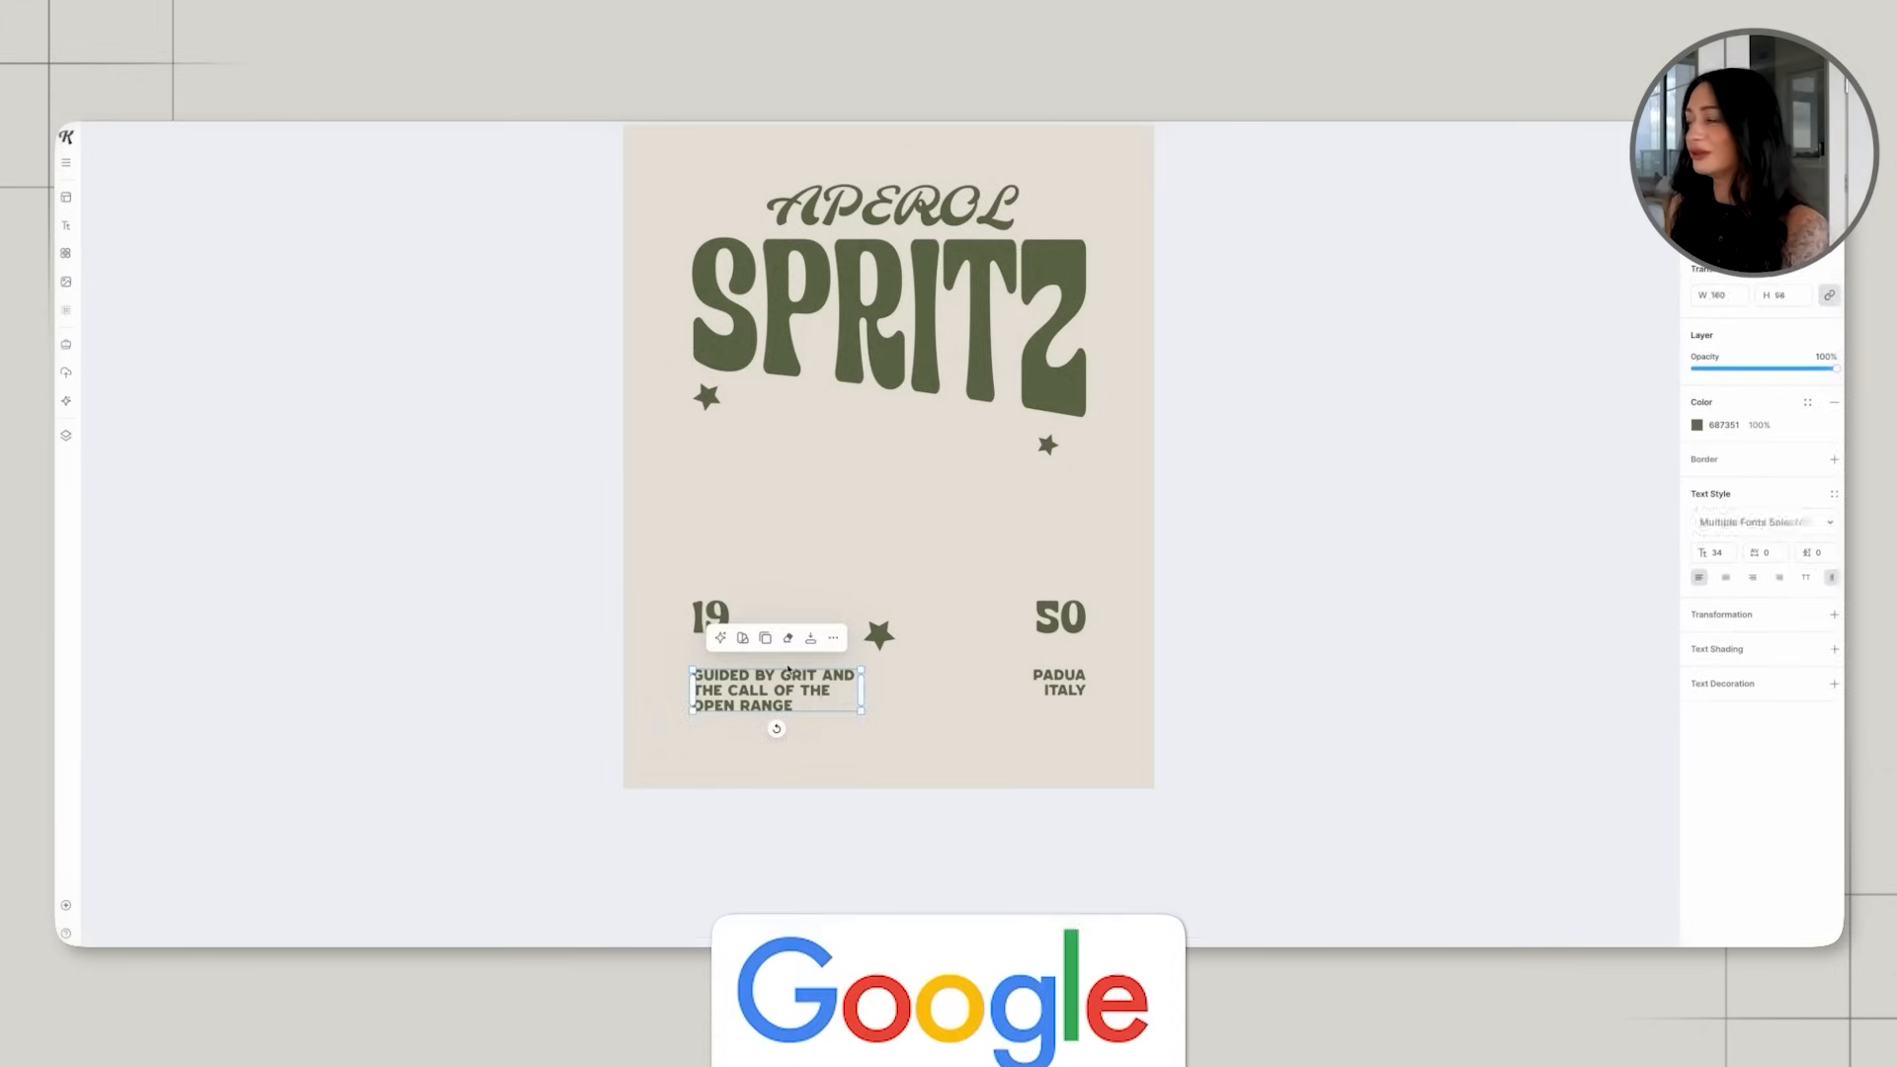
click(833, 703)
drag(834, 709, 692, 665)
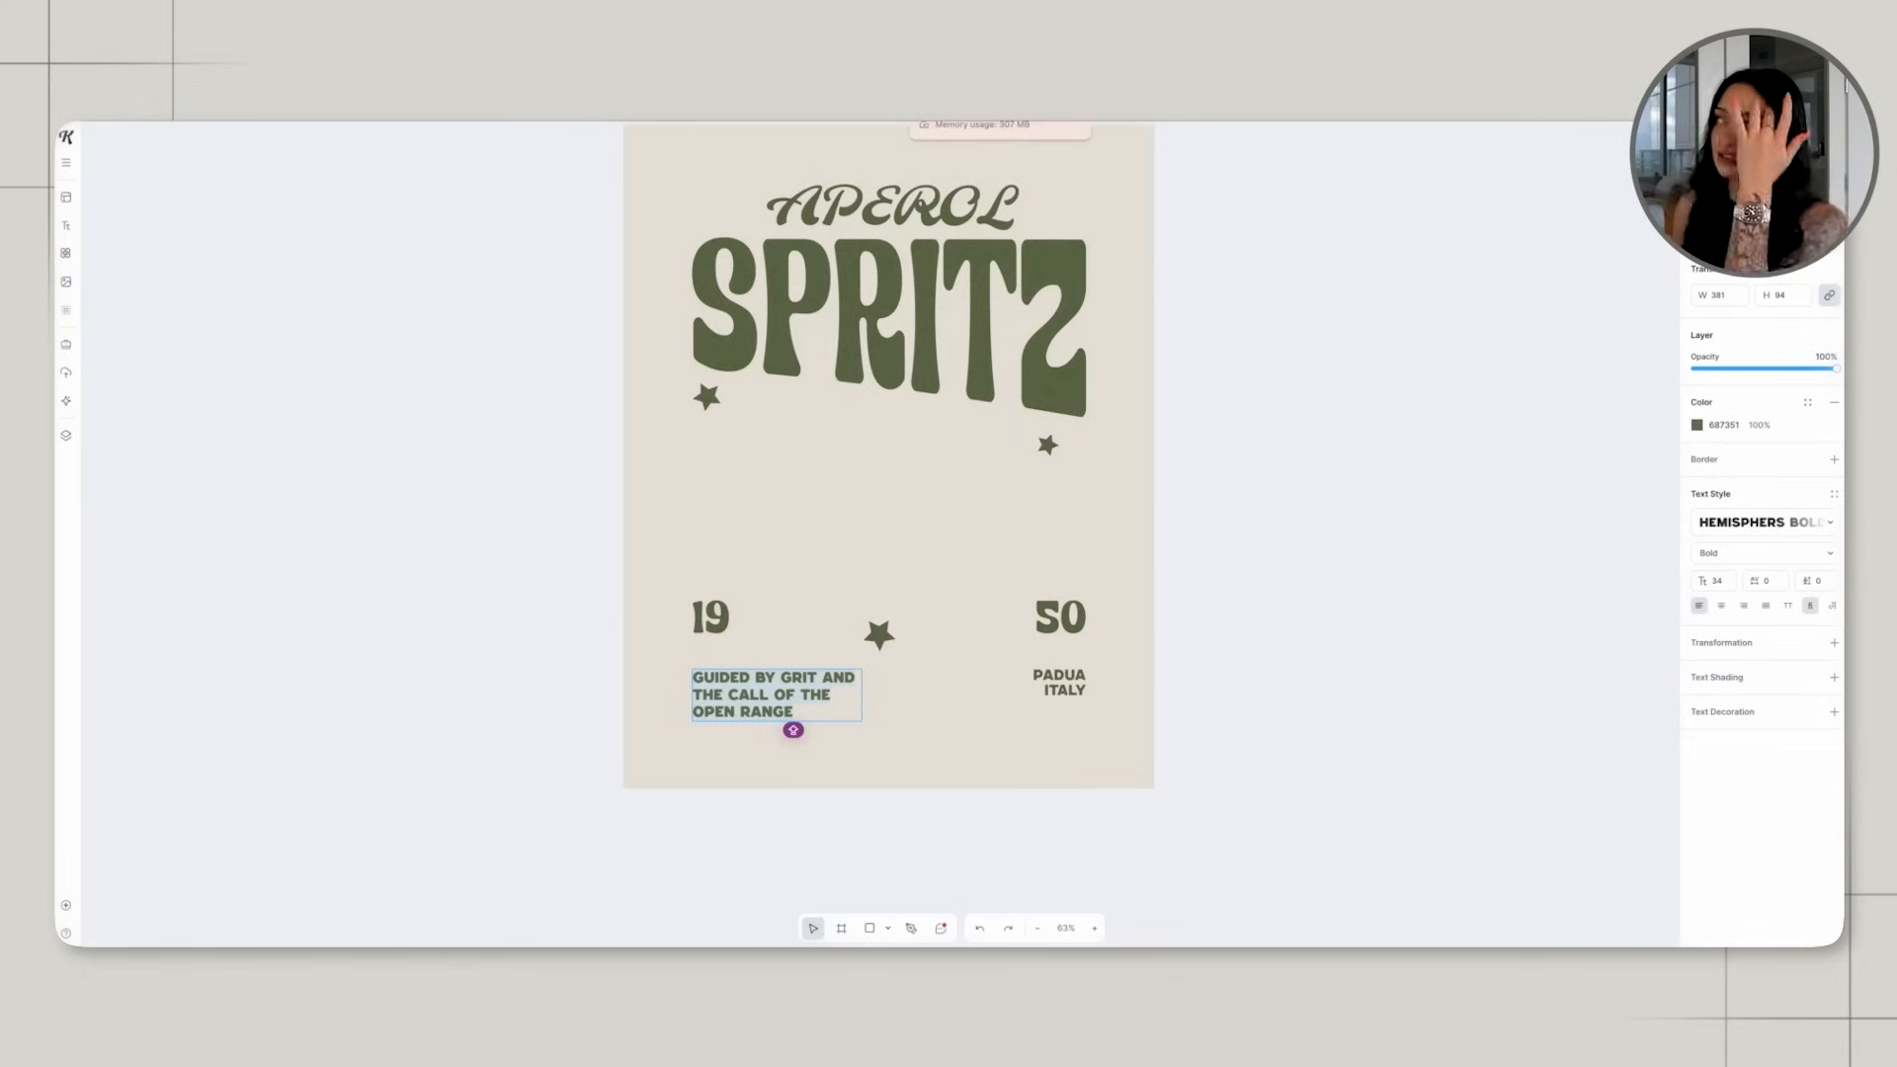
text(APERITIVO È LA VITA)
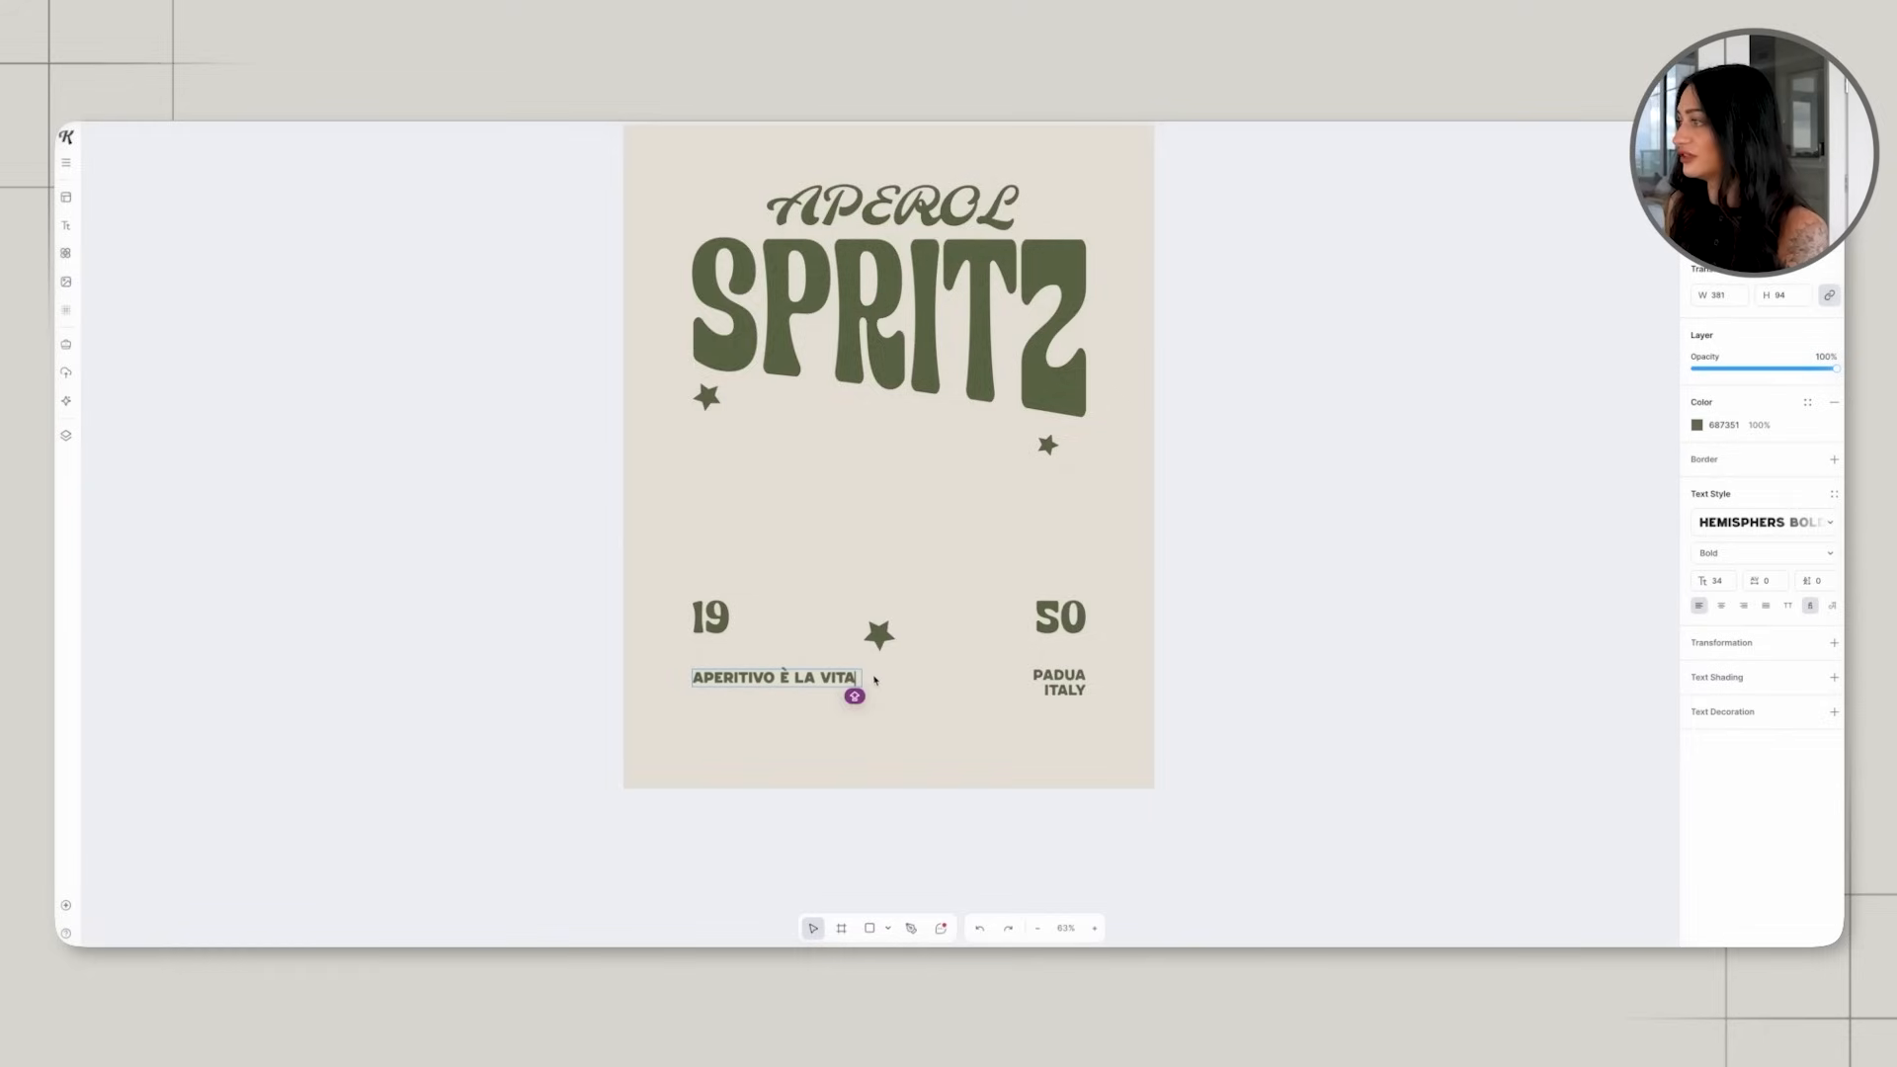
key(Escape)
drag(864, 681, 812, 686)
click(798, 571)
scroll(798, 571, up, 3)
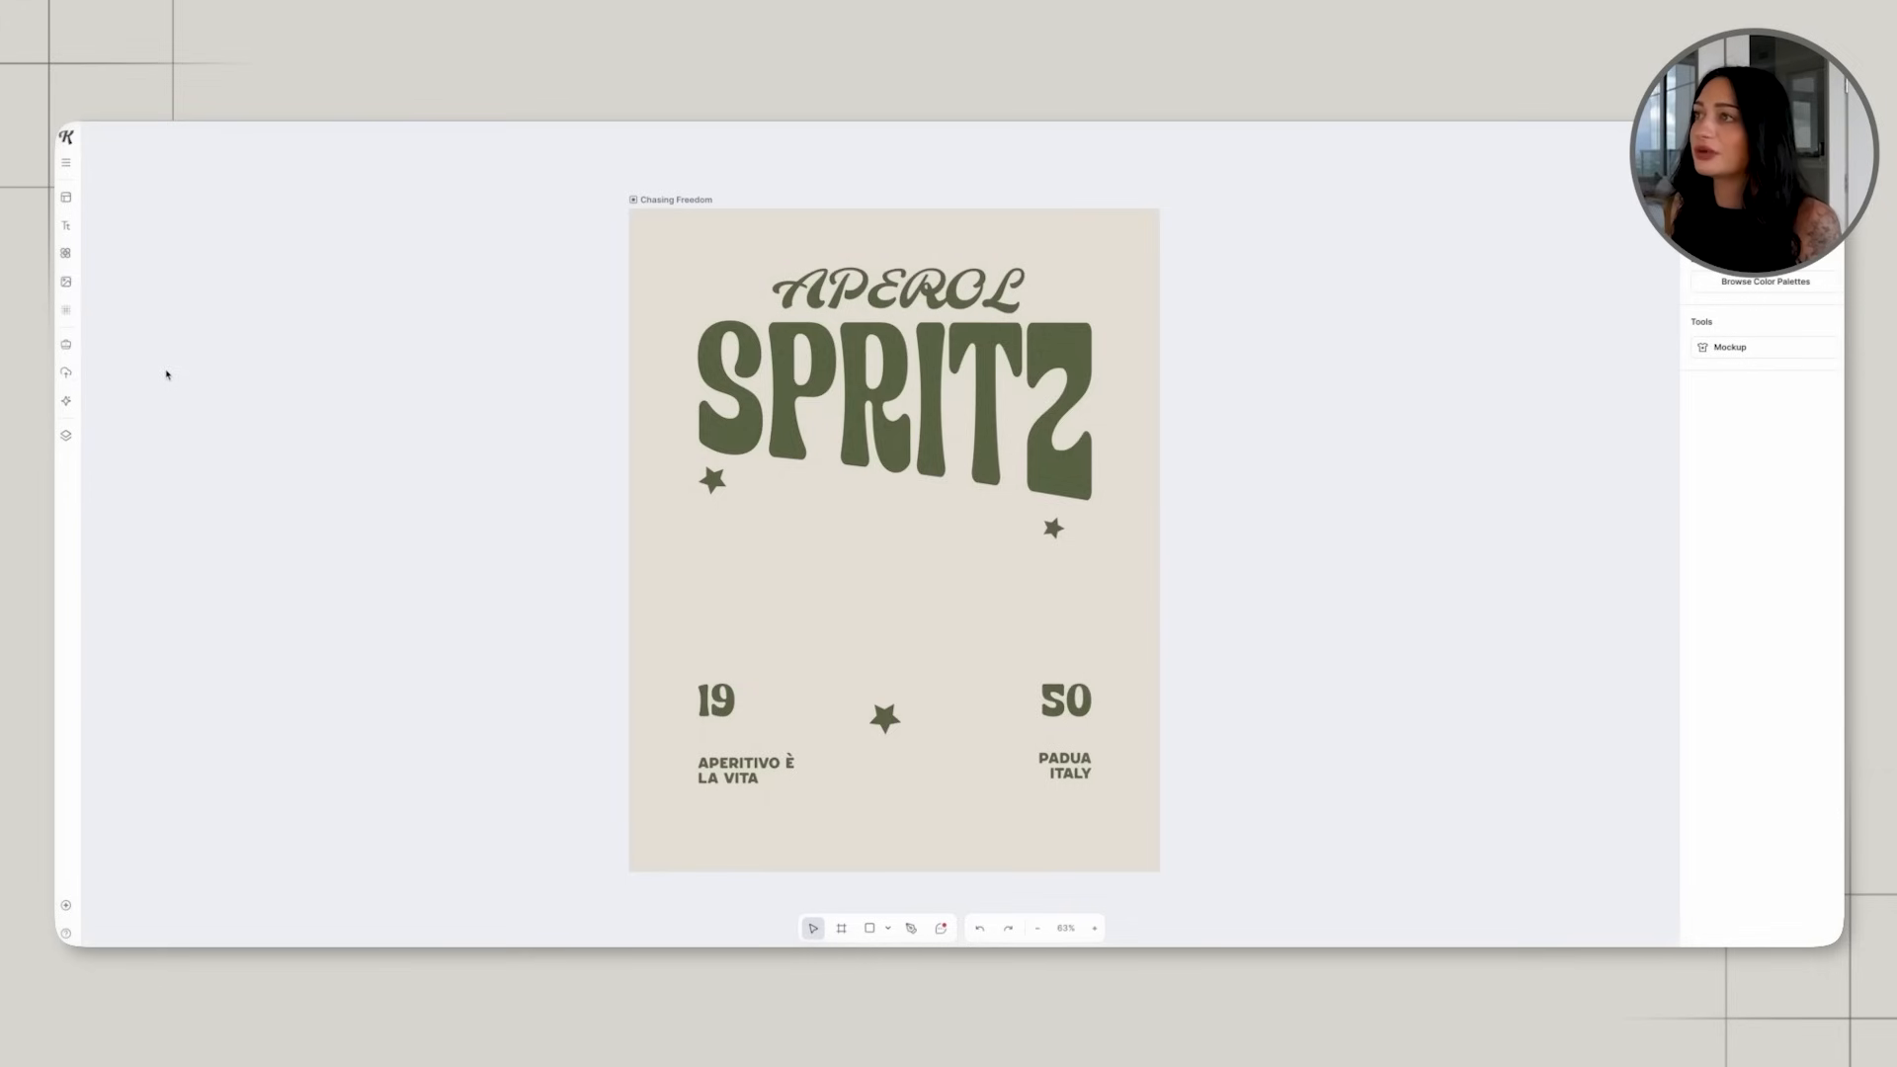
Search the illustration library for "APEROL SPRITZ" and look through the drink graphics.
click(76, 255)
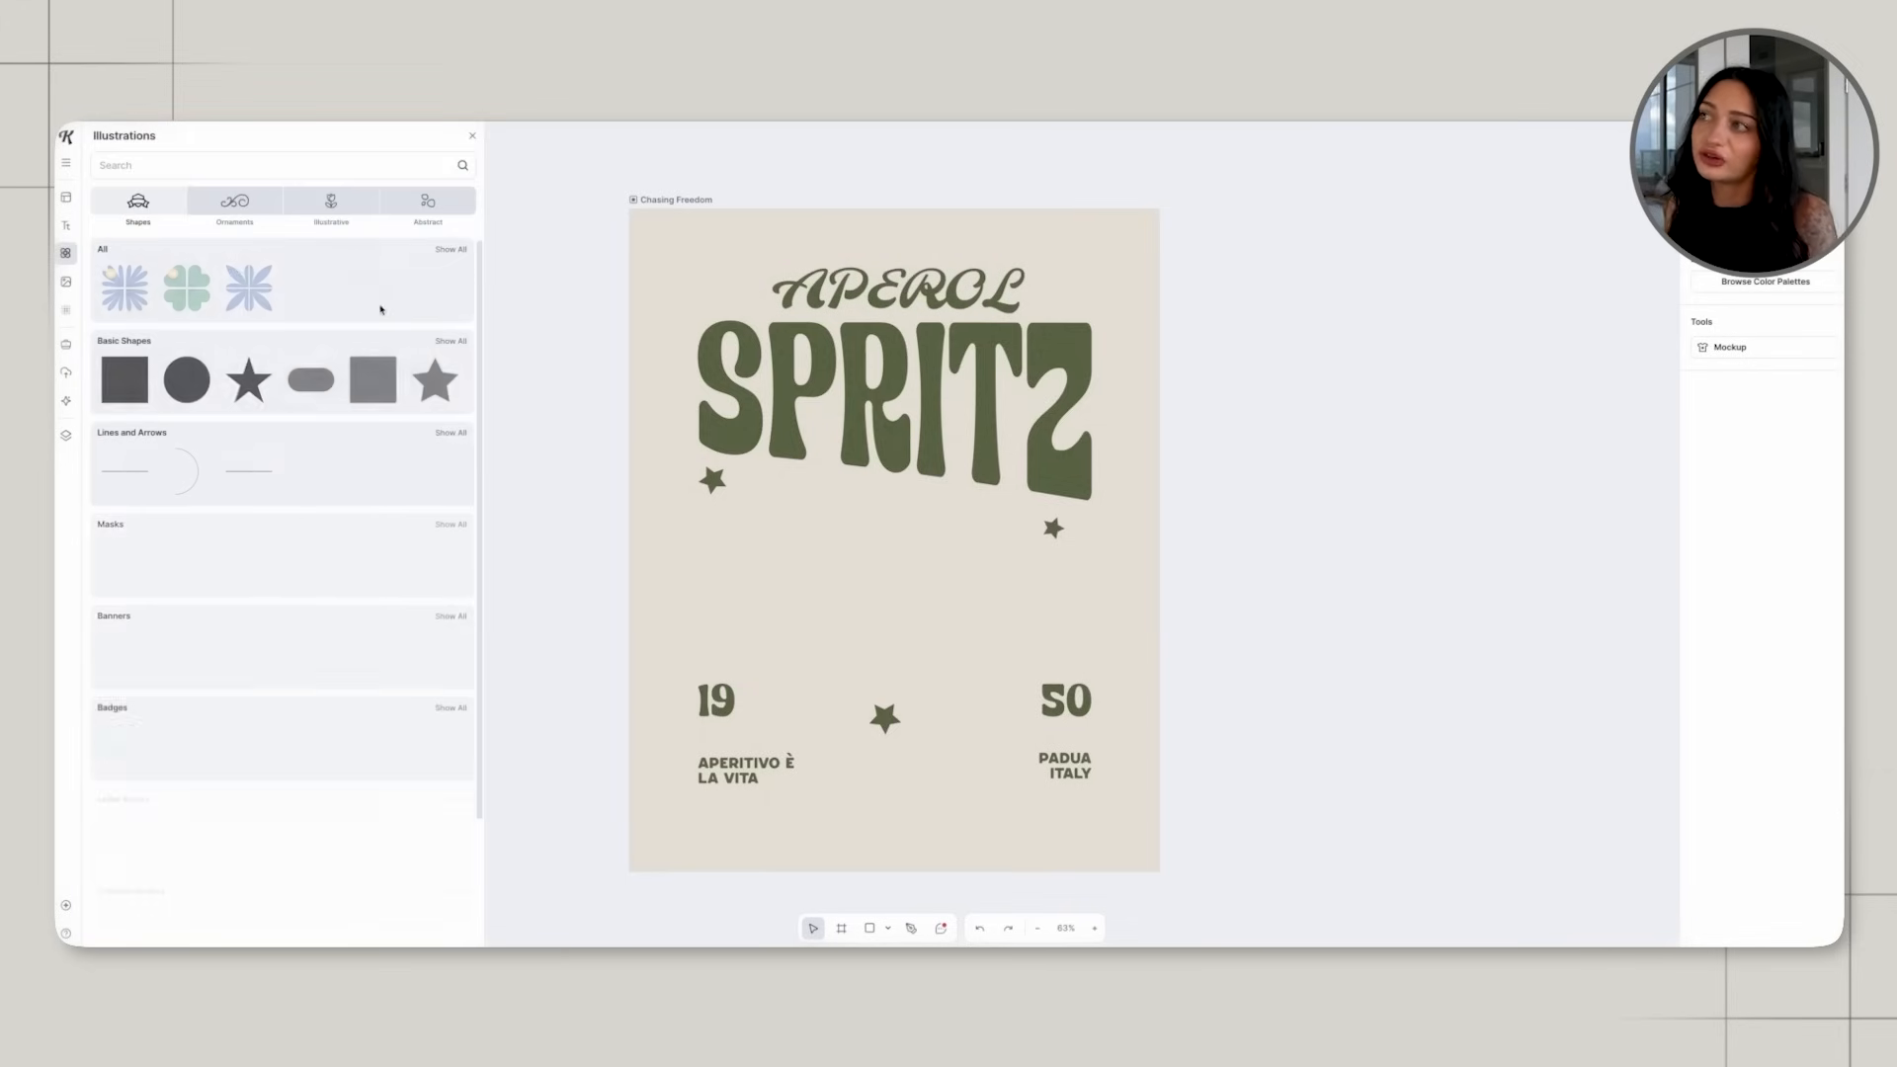
click(164, 168)
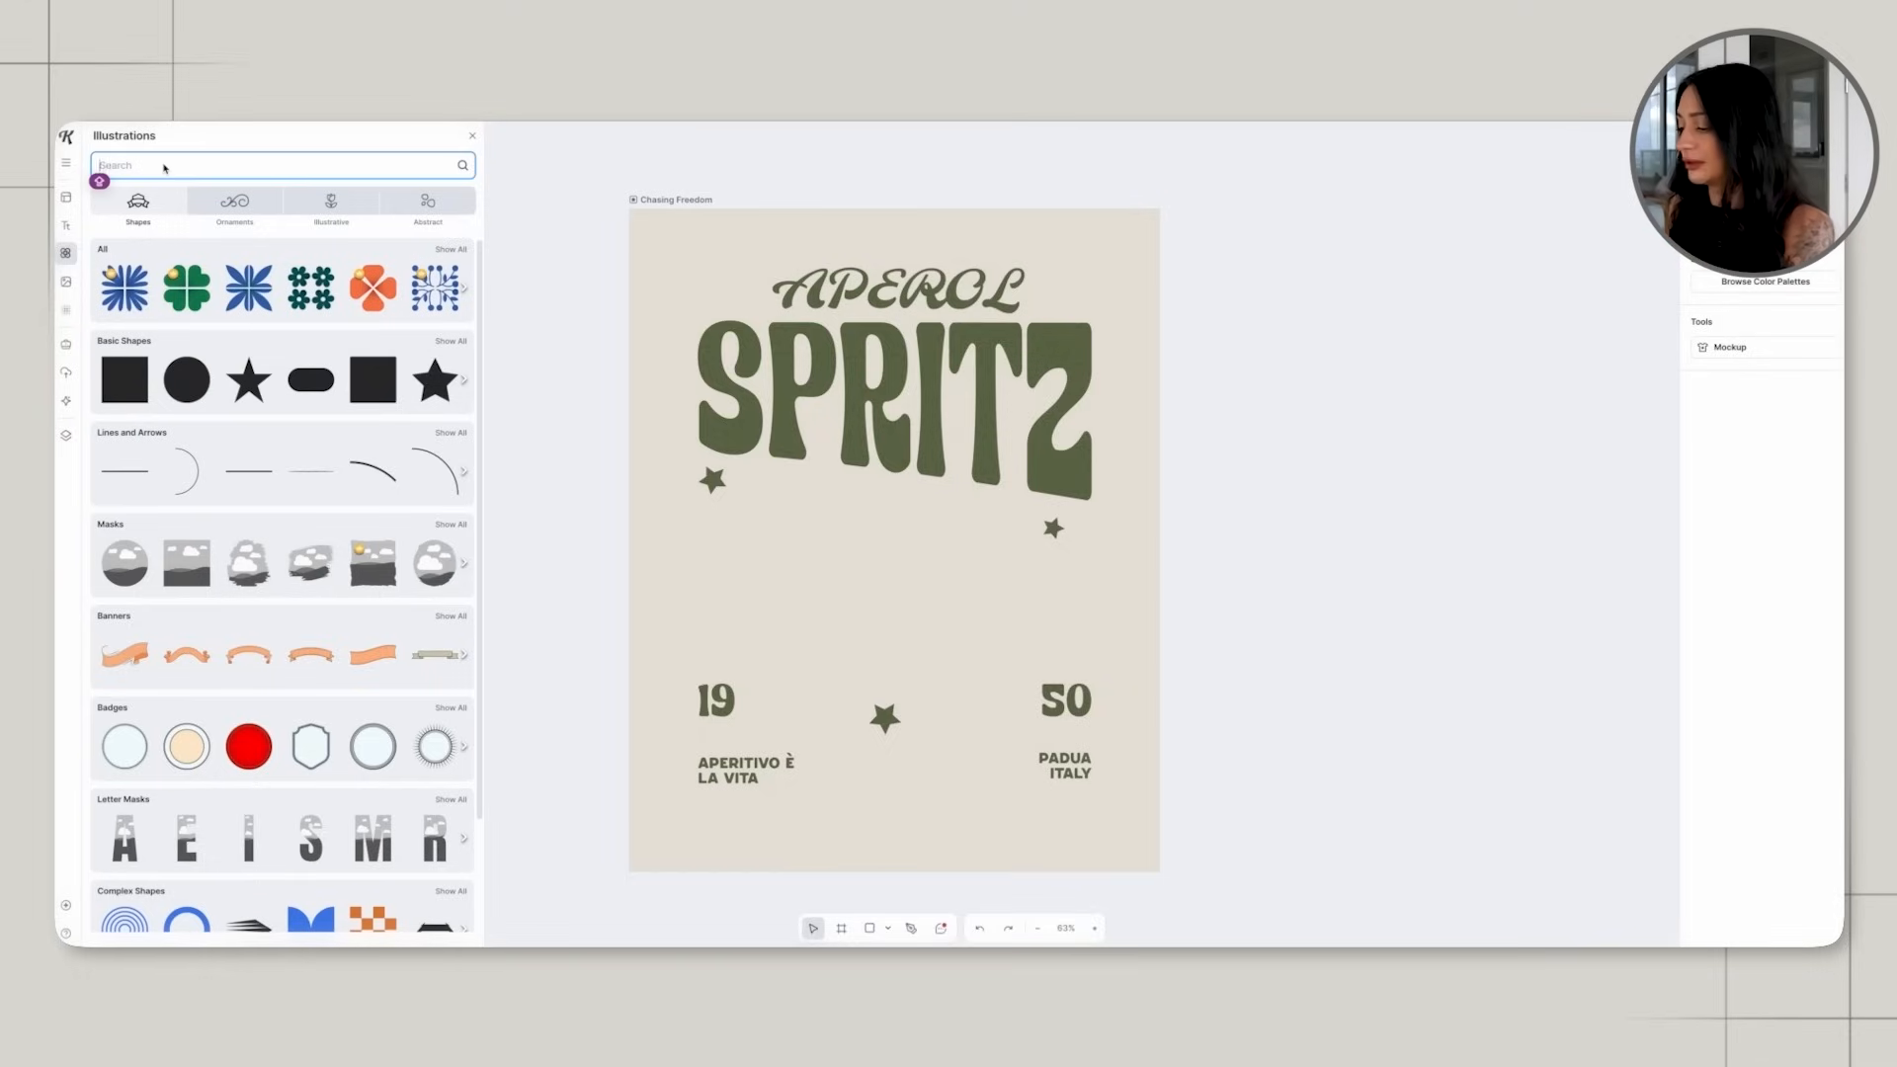
text(APEROL SPRI)
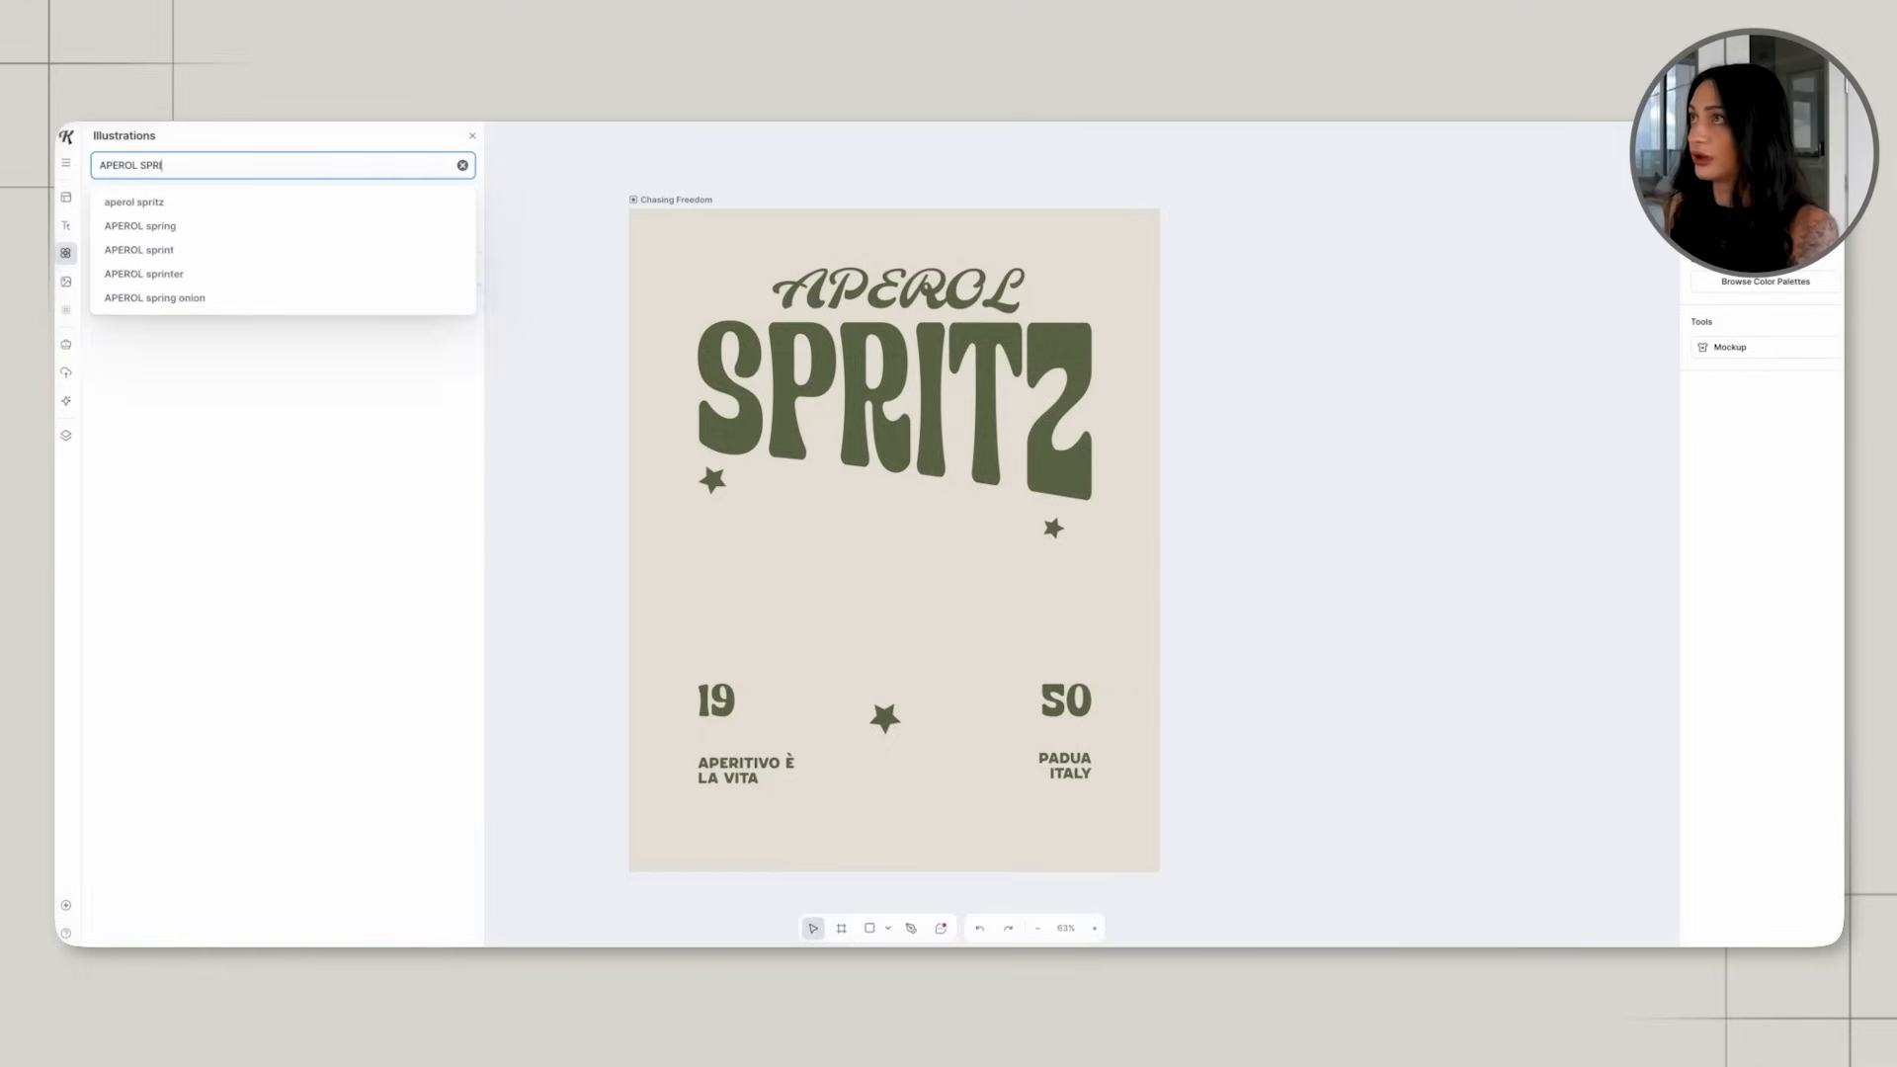
text(TZ)
key(Return)
scroll(361, 423, down, 5)
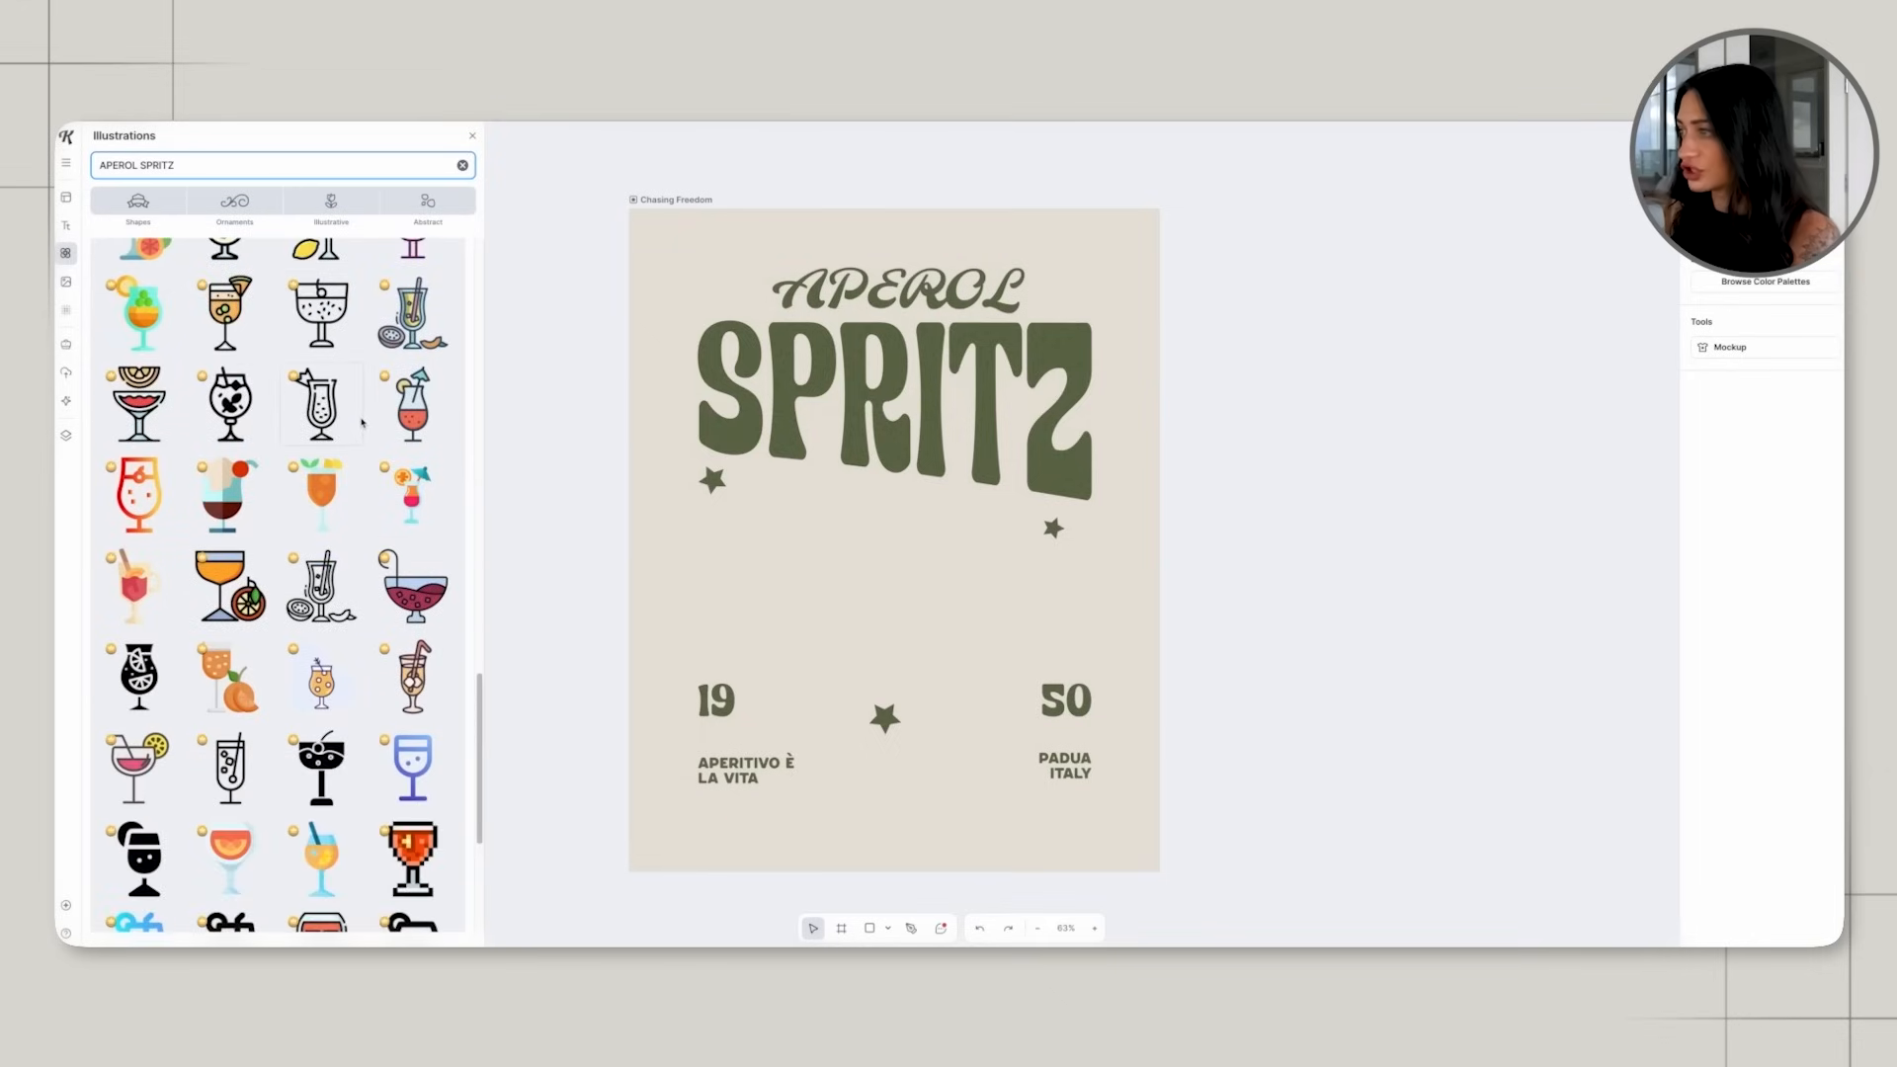
drag(486, 740, 474, 296)
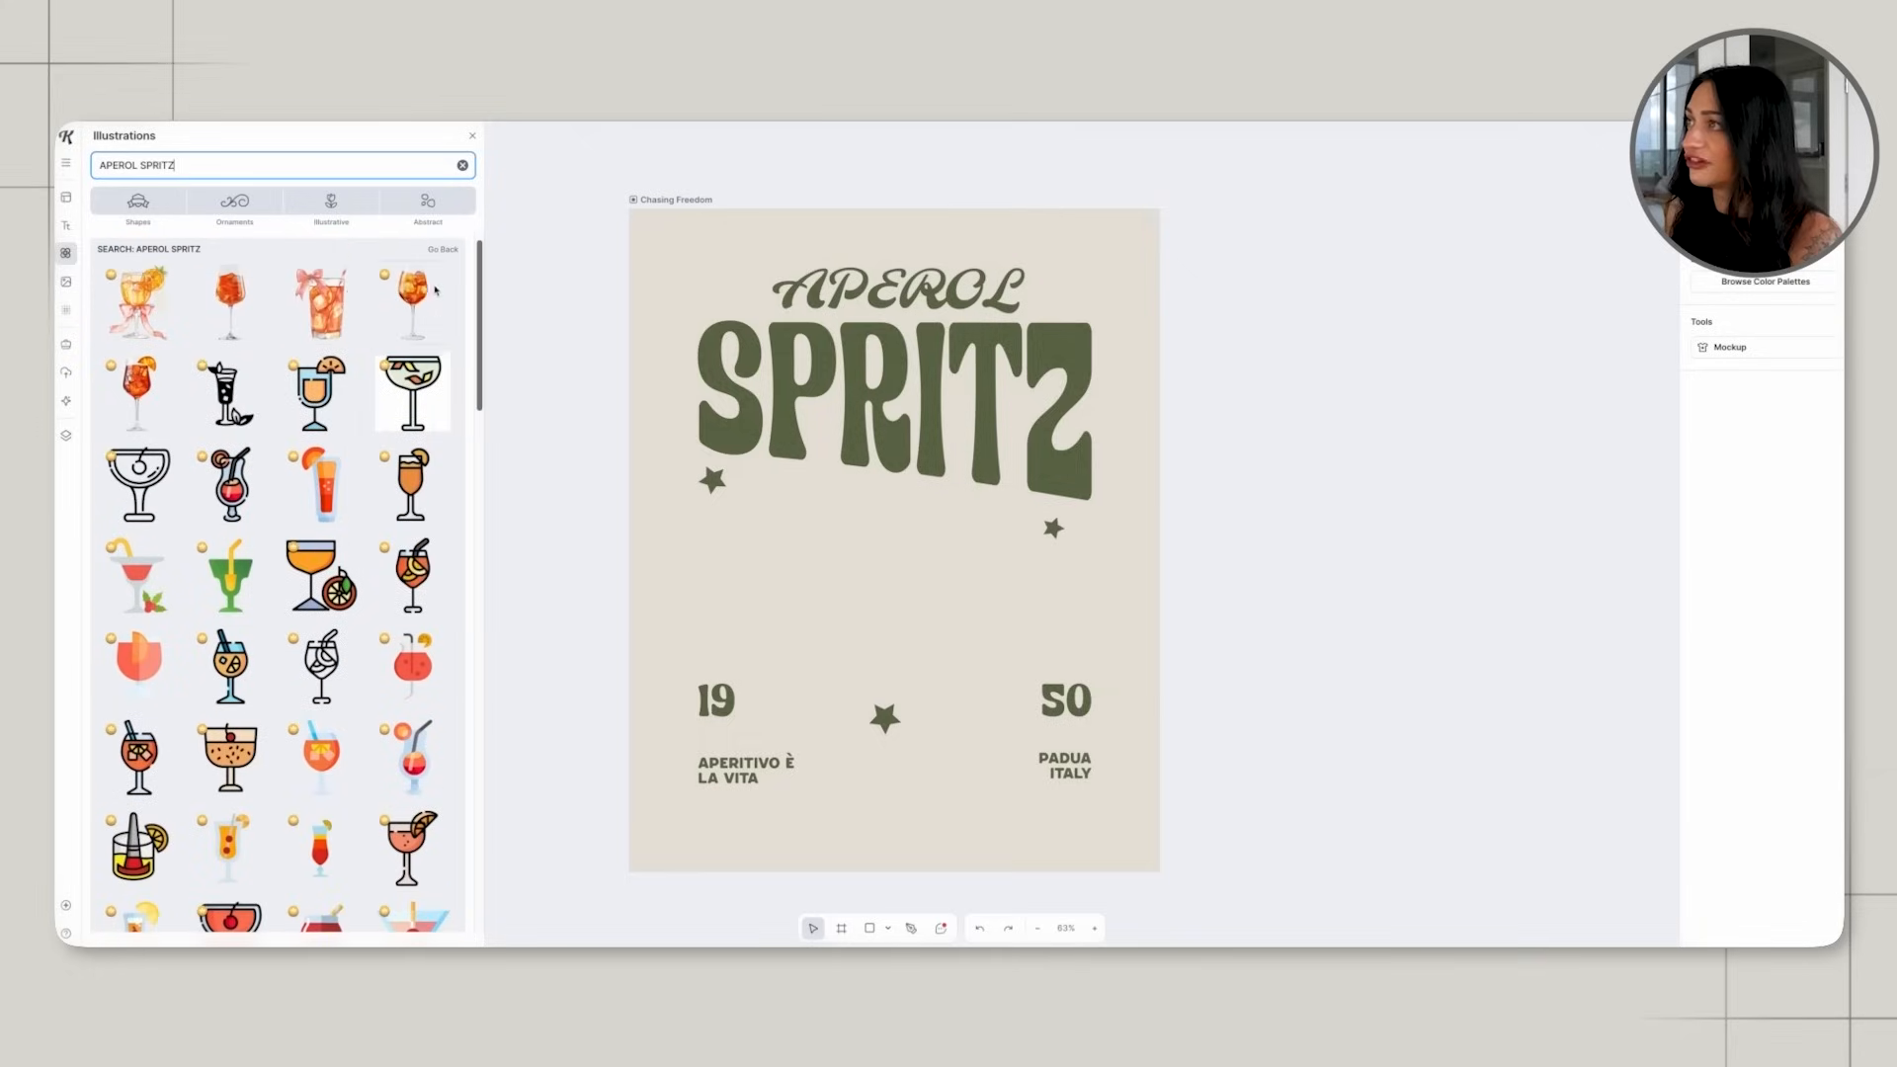
Insert the watercolour spritz glass with the pink bow and enlarge it in the poster's centre, overlapping the title's lower edge.
click(321, 301)
drag(853, 499, 841, 547)
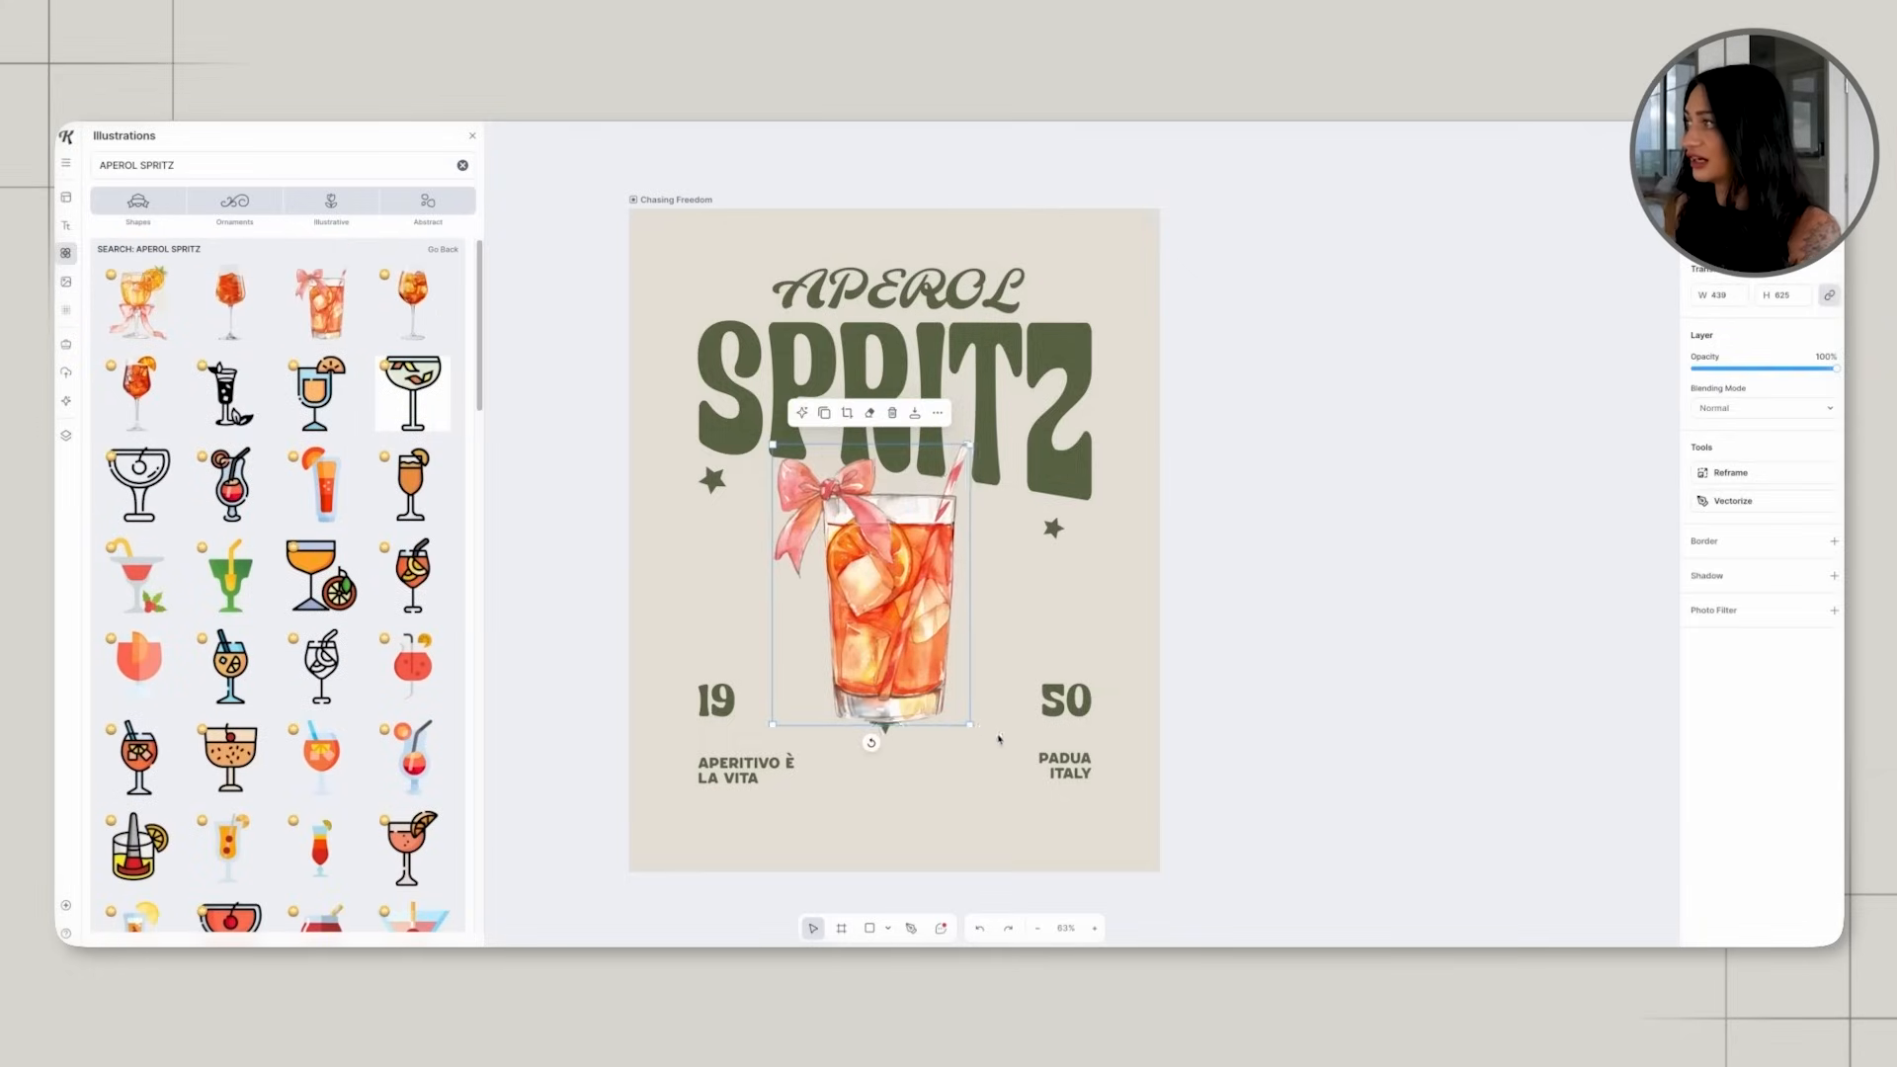
drag(965, 721, 913, 702)
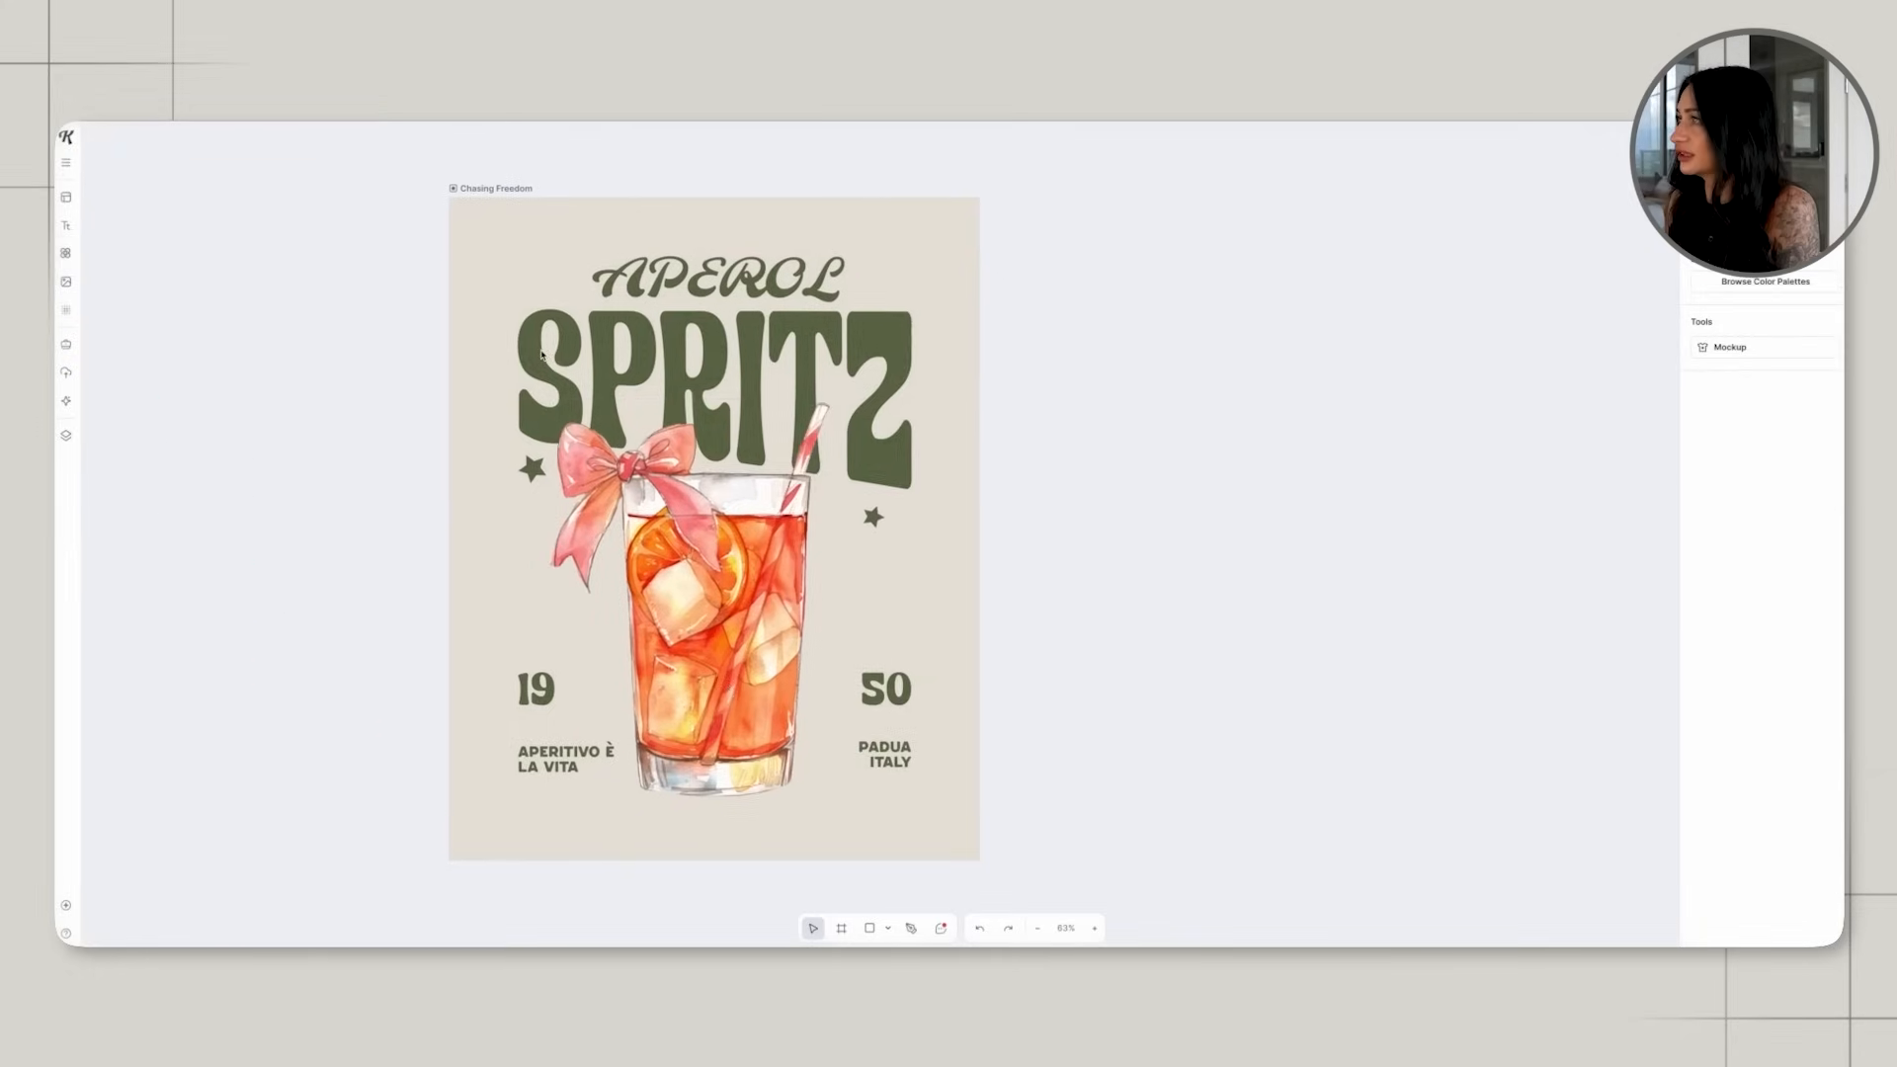
scroll(540, 355, left, 1)
scroll(540, 356, down, 1)
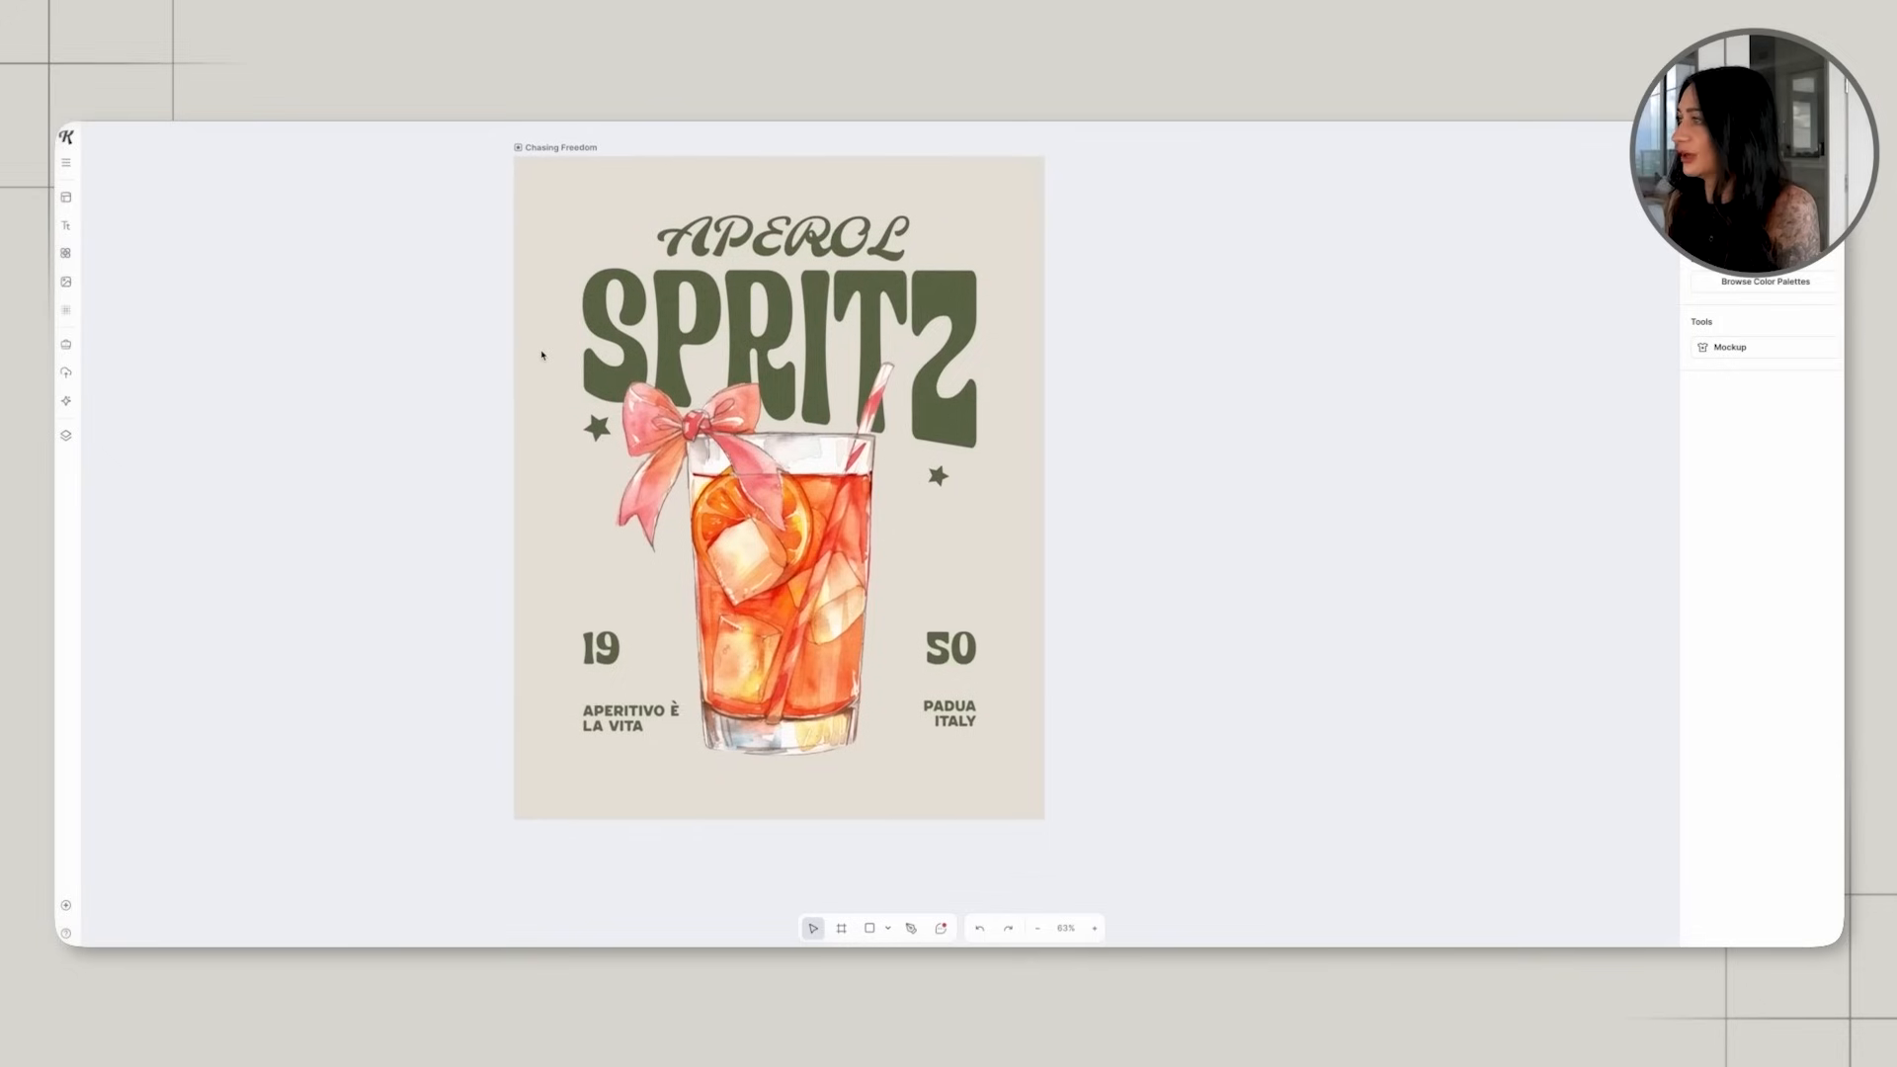
scroll(541, 355, up, 1)
scroll(541, 355, down, 1)
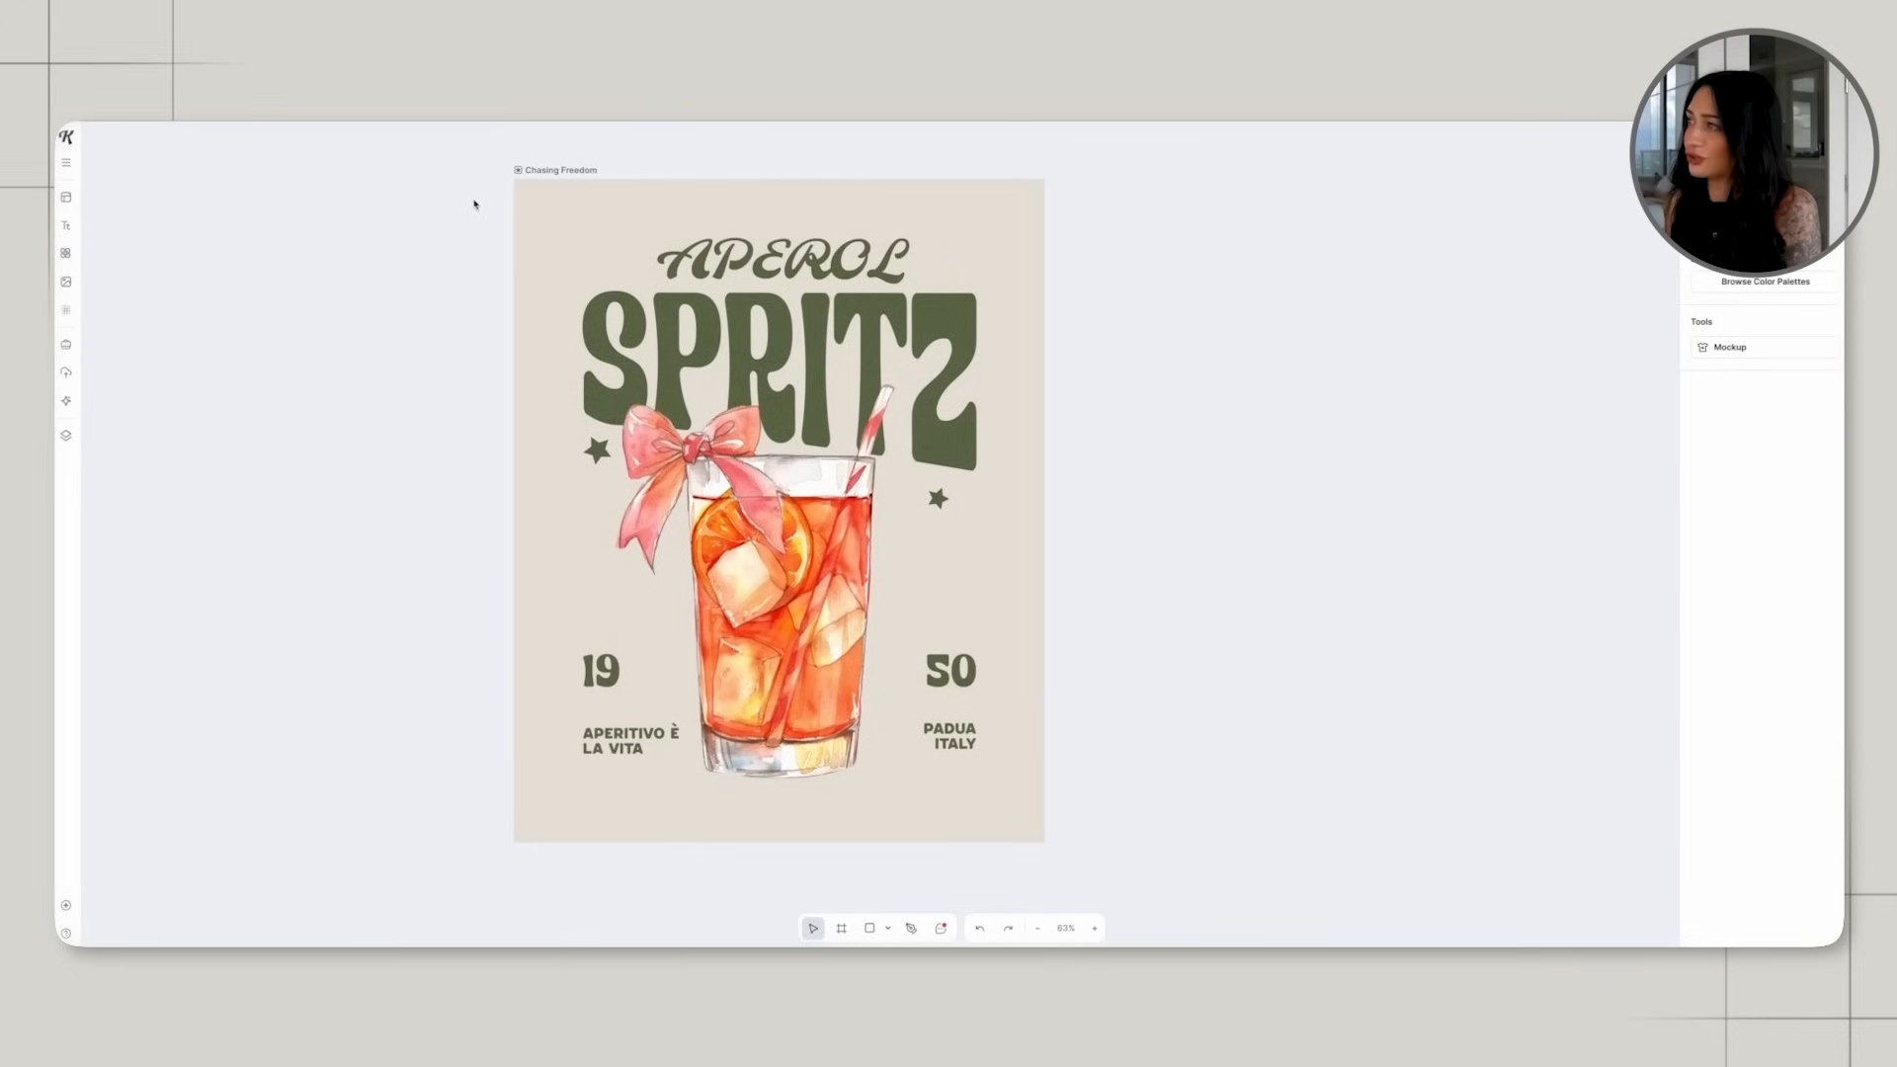
Add a third star beside the glass, just above the number 50.
click(599, 453)
click(780, 592)
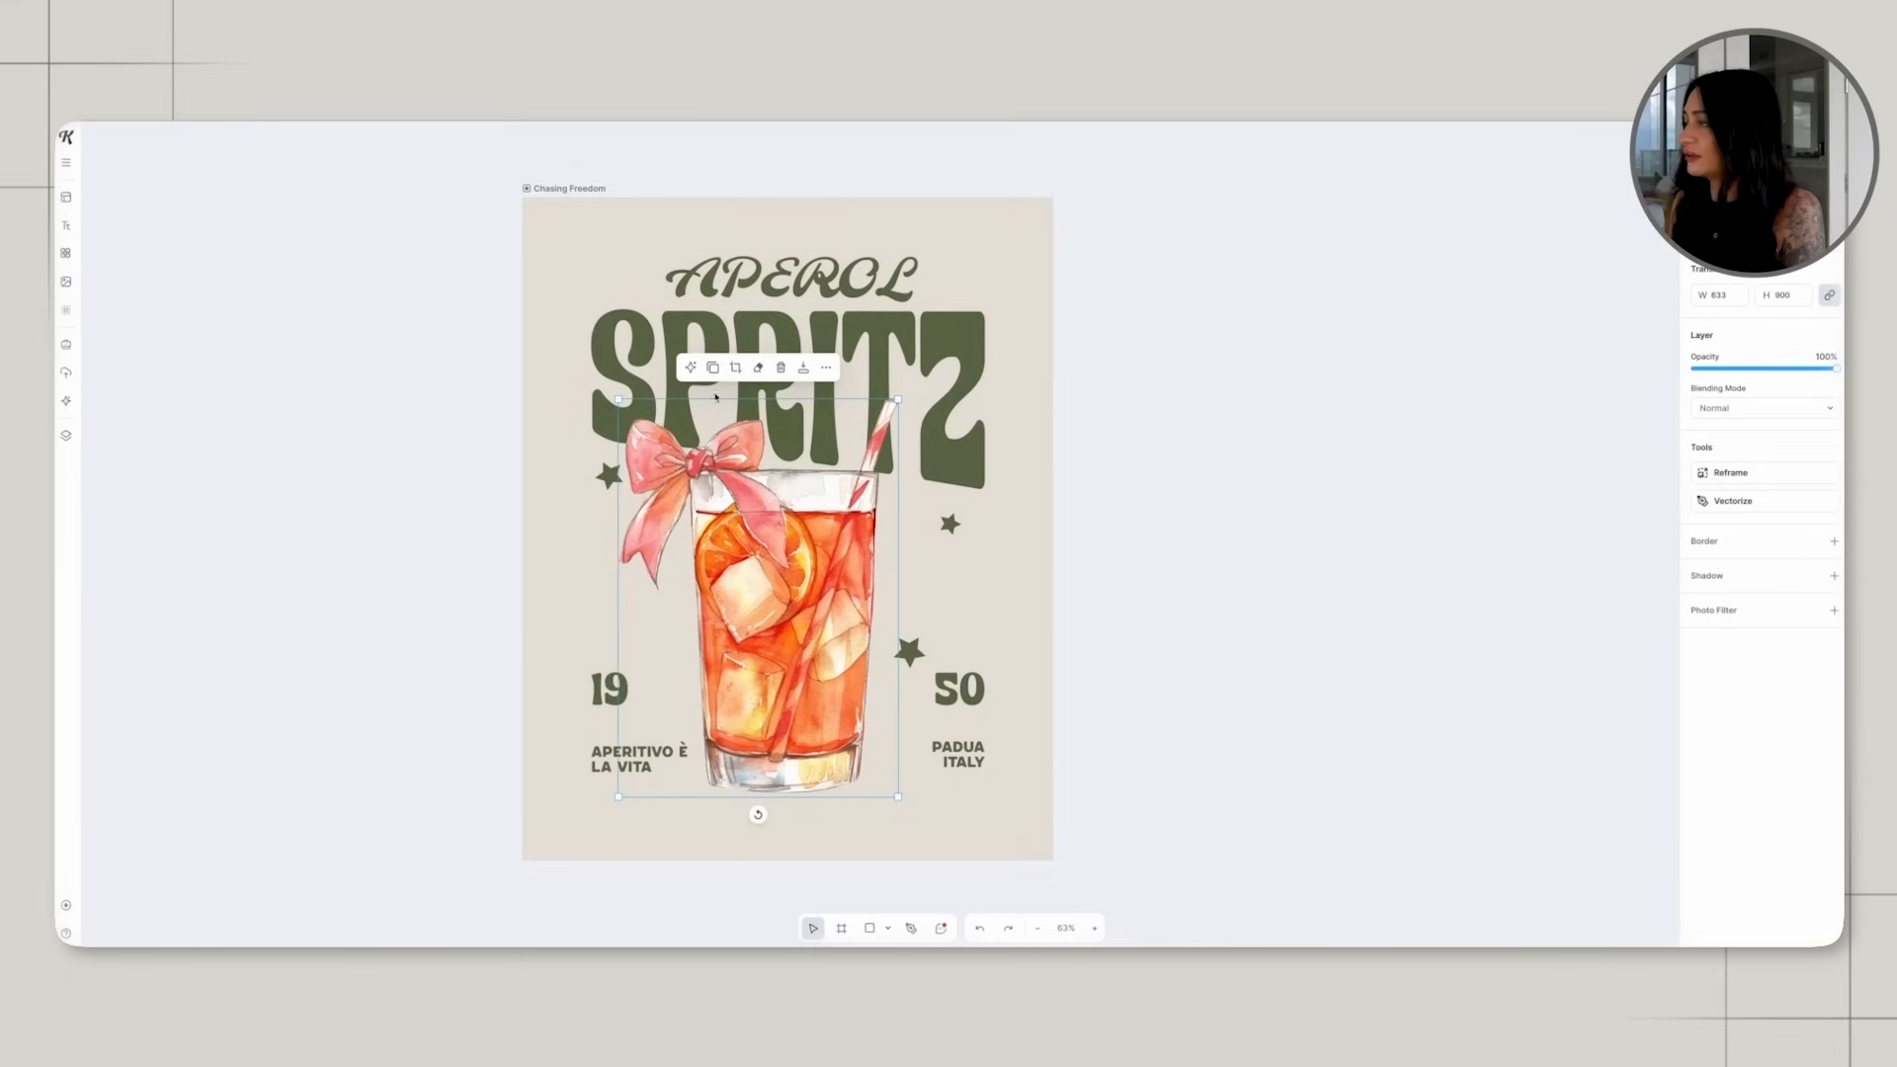
click(792, 280)
Recolour all the text and stars of the poster teal green (457F6C) using a colour palette.
drag(544, 211, 1051, 793)
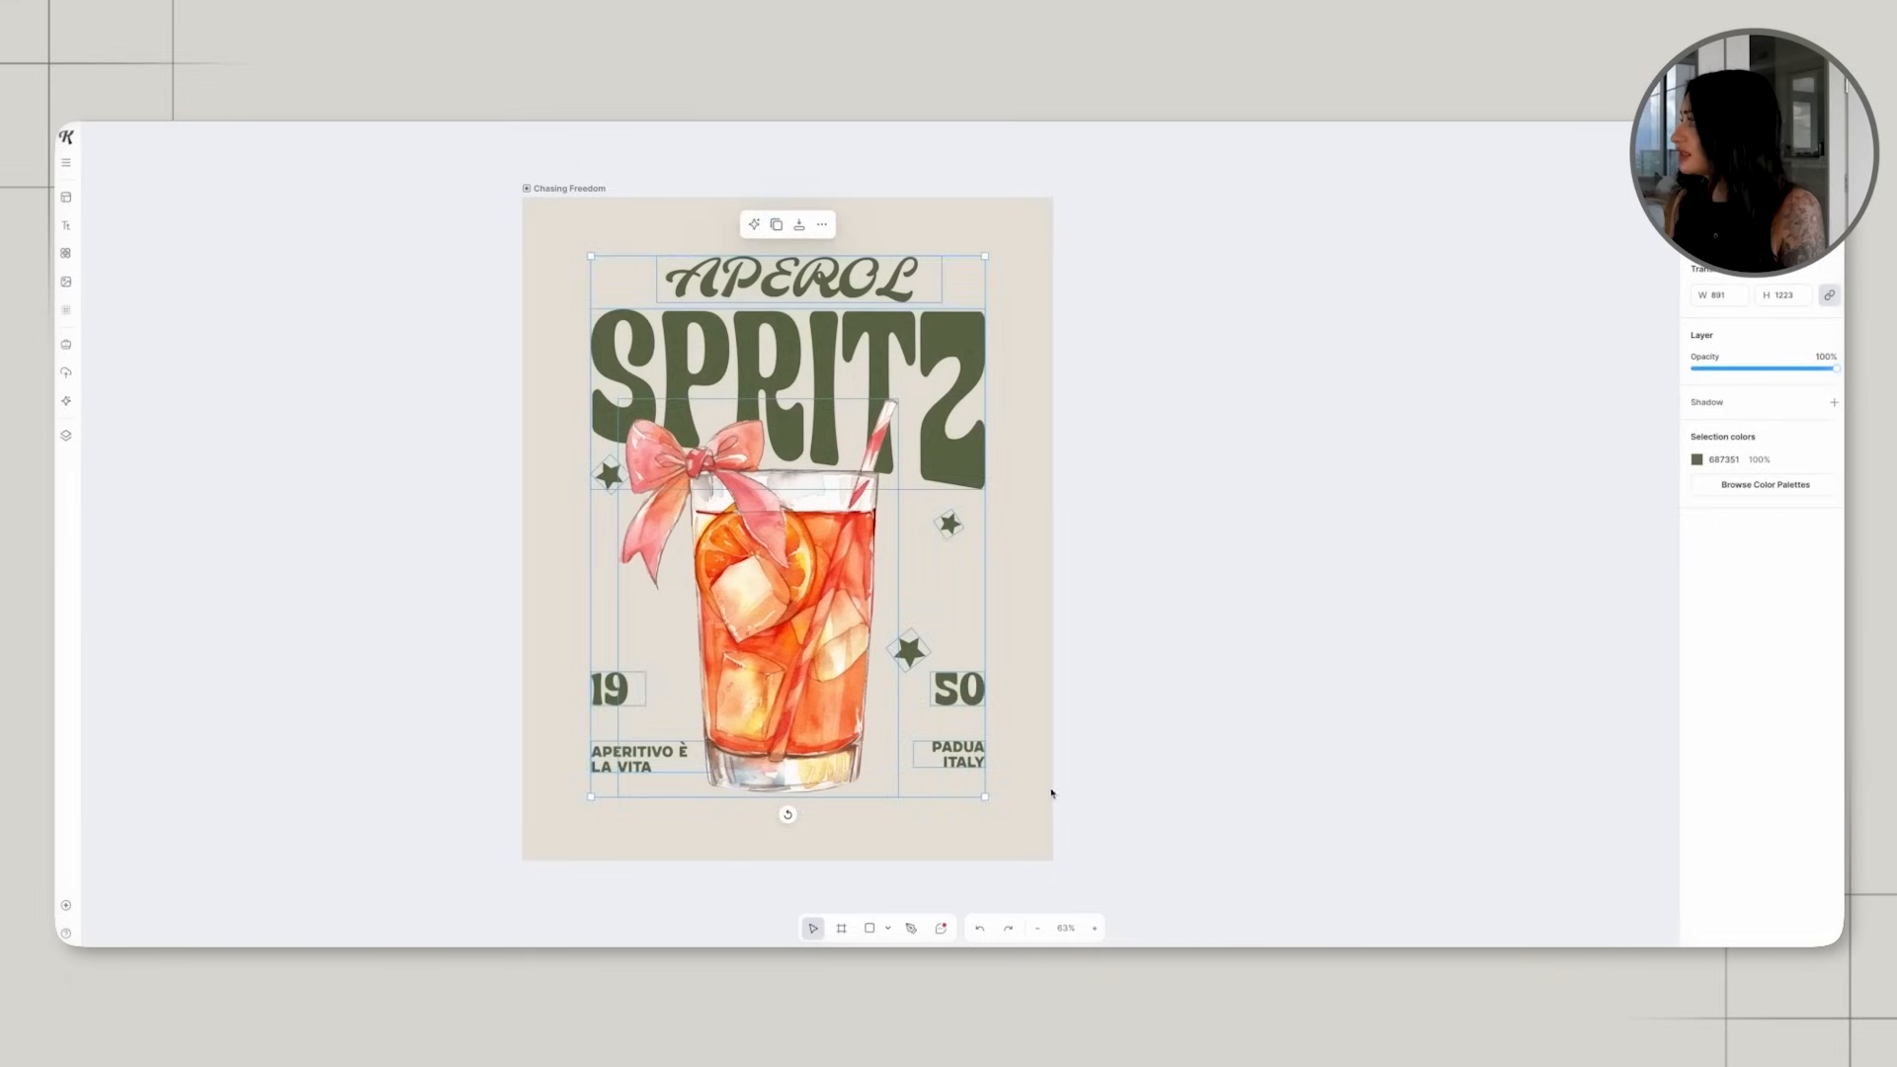
click(1774, 487)
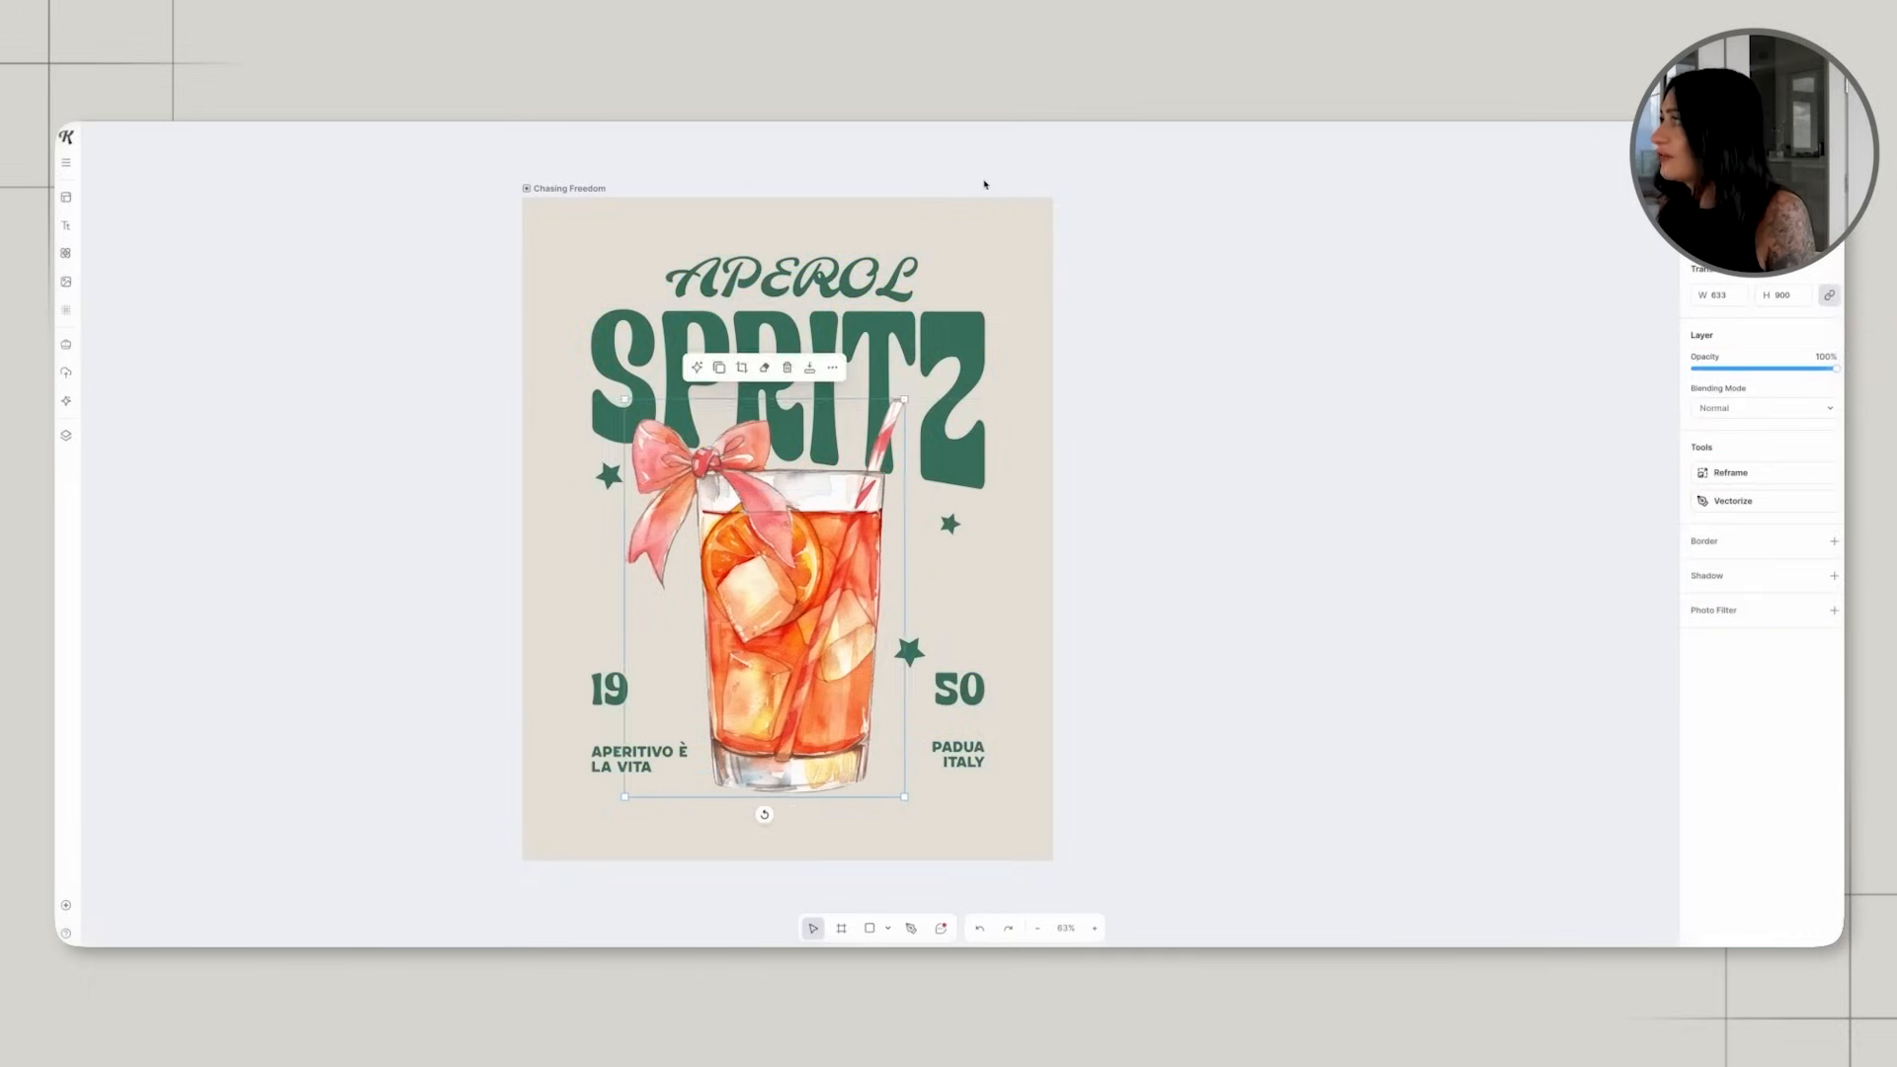
click(981, 212)
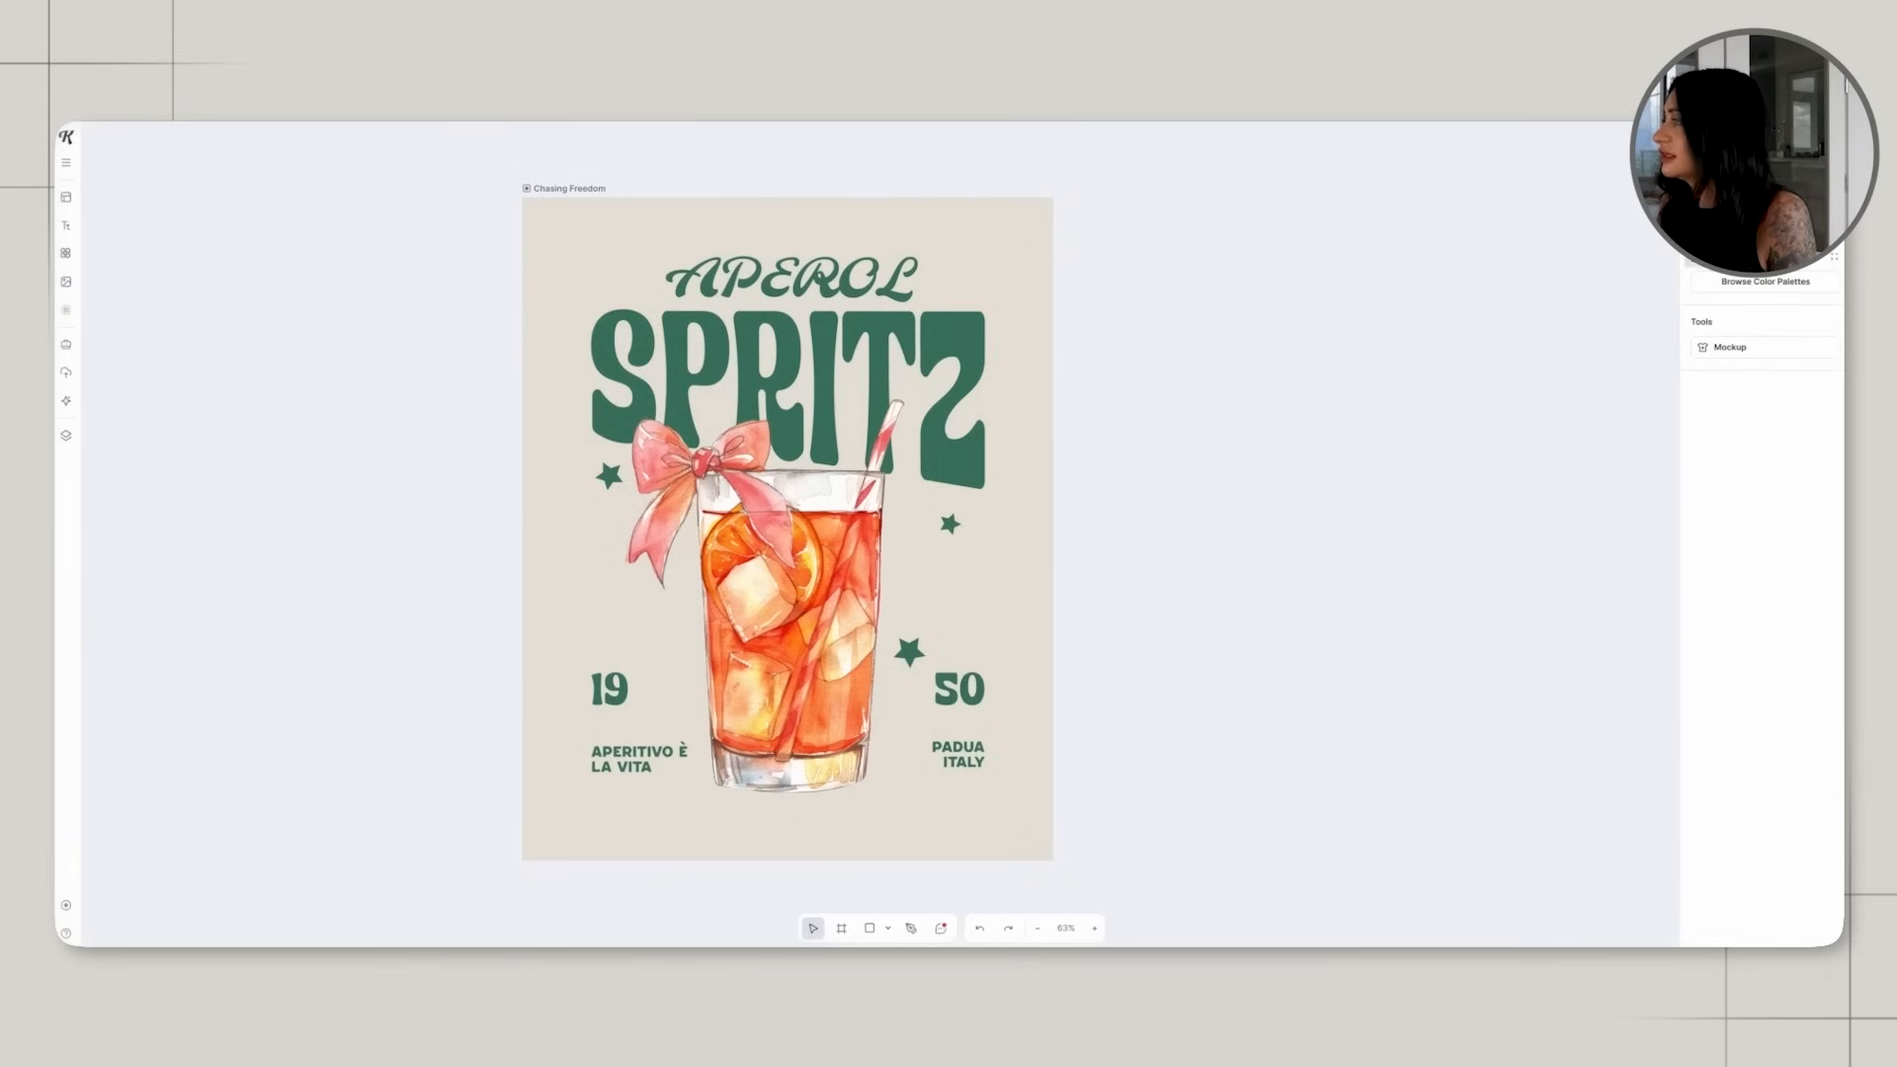
Set the poster artboard's background colour to pure white.
click(1706, 233)
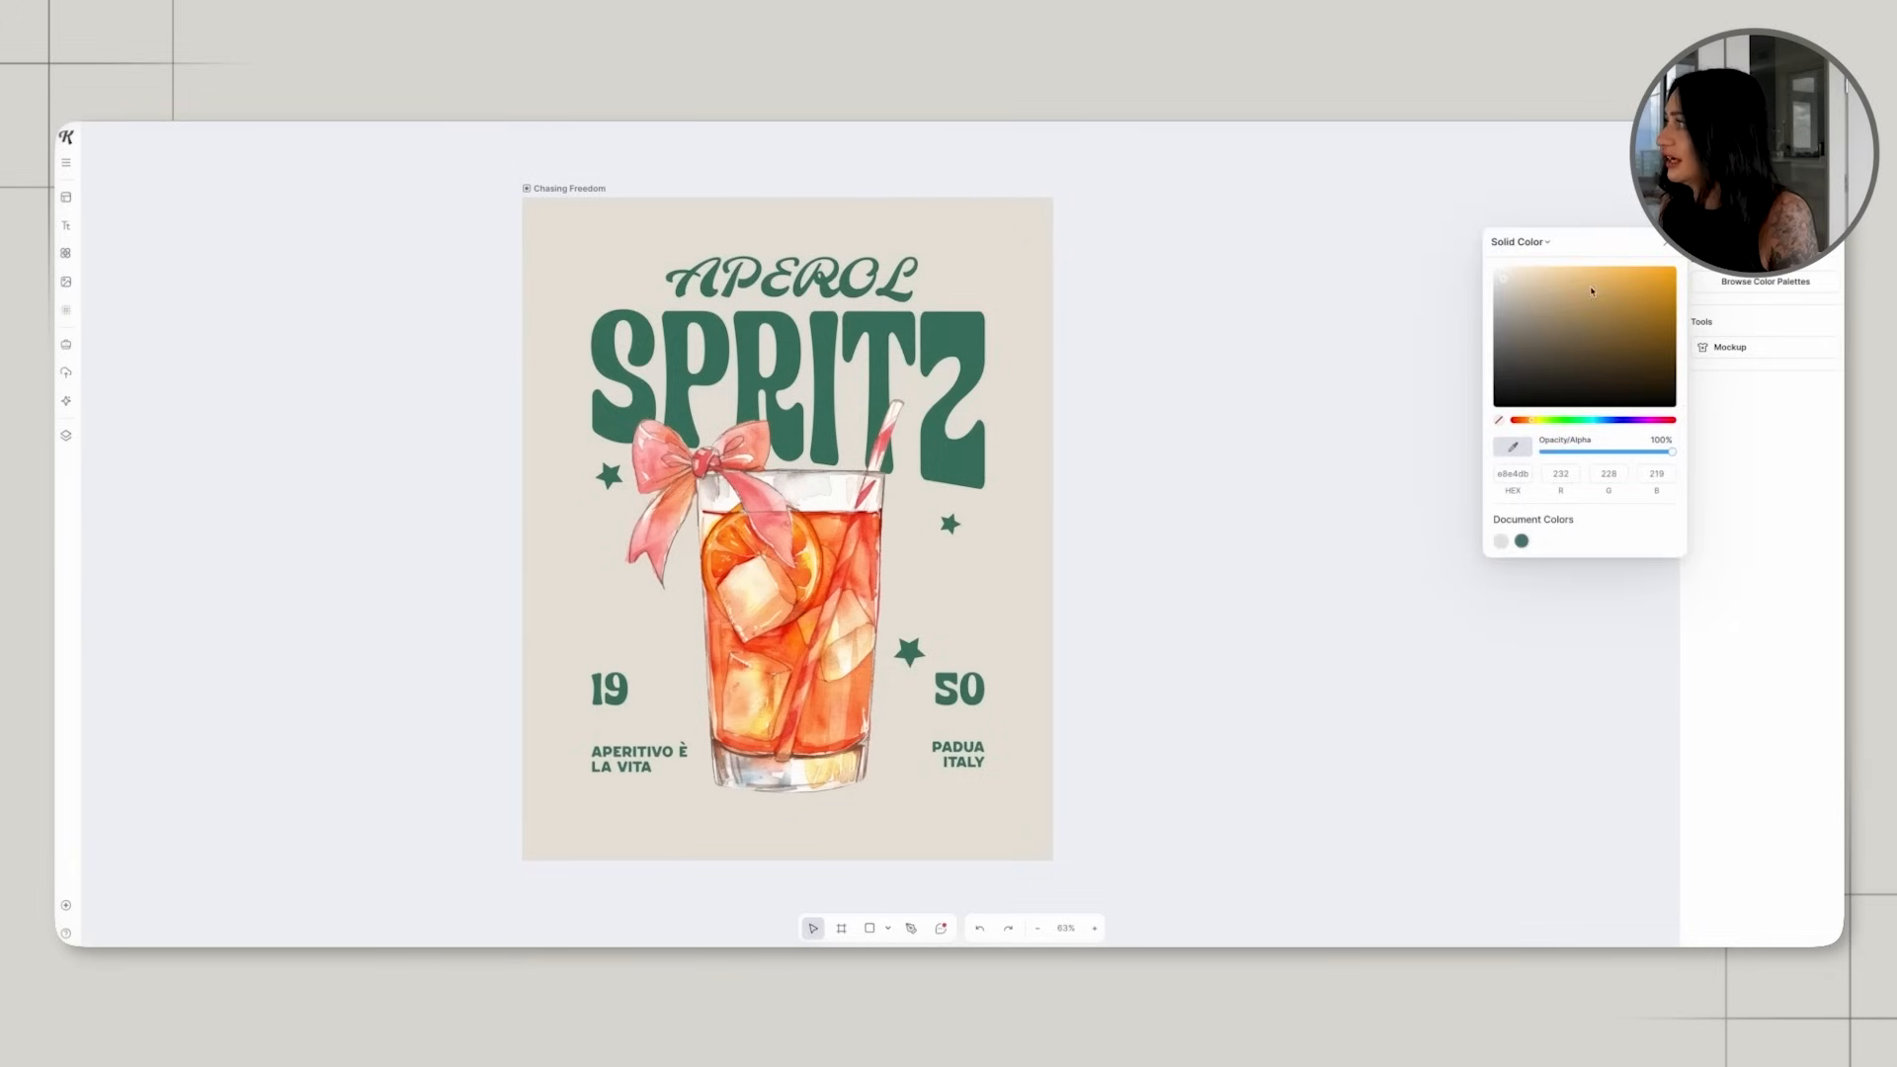
drag(1505, 283, 1474, 262)
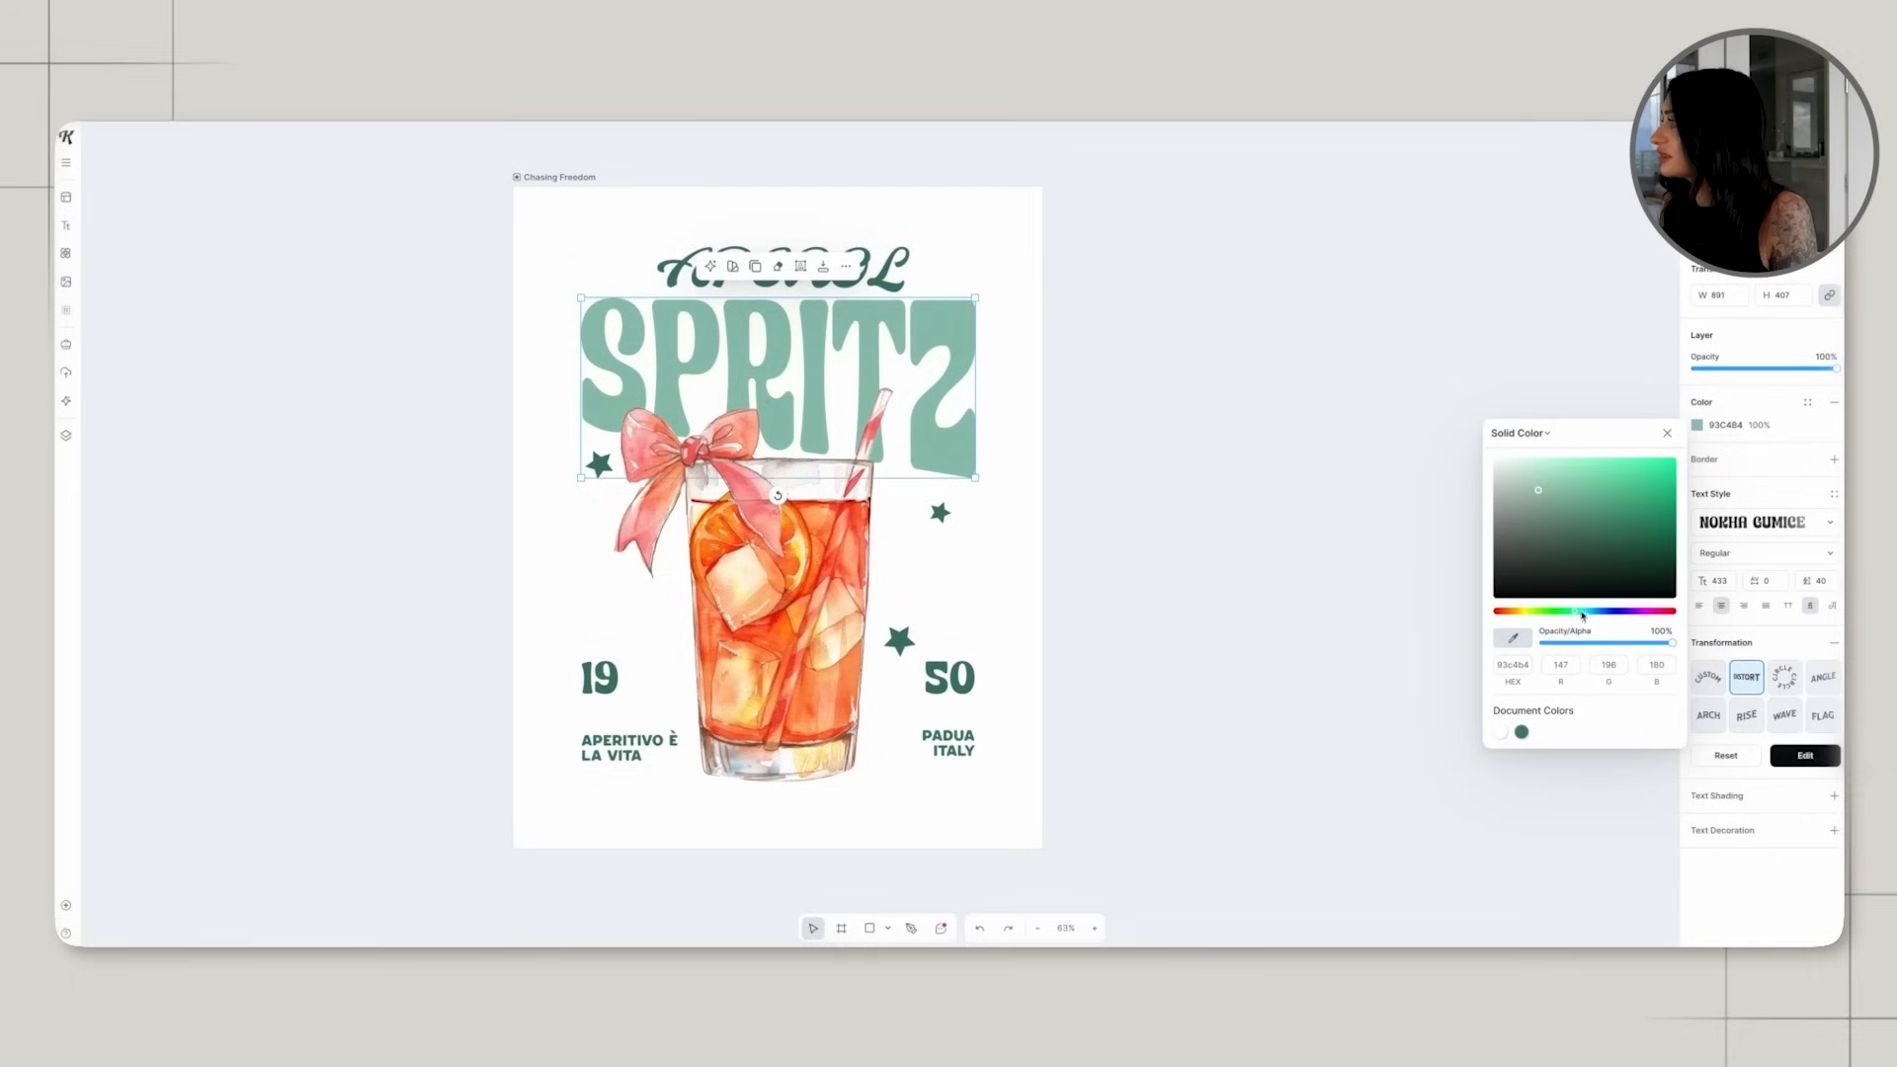
Recolour the APEROL and SPRITZ title text light orange (FFCC73).
drag(1582, 615, 1518, 620)
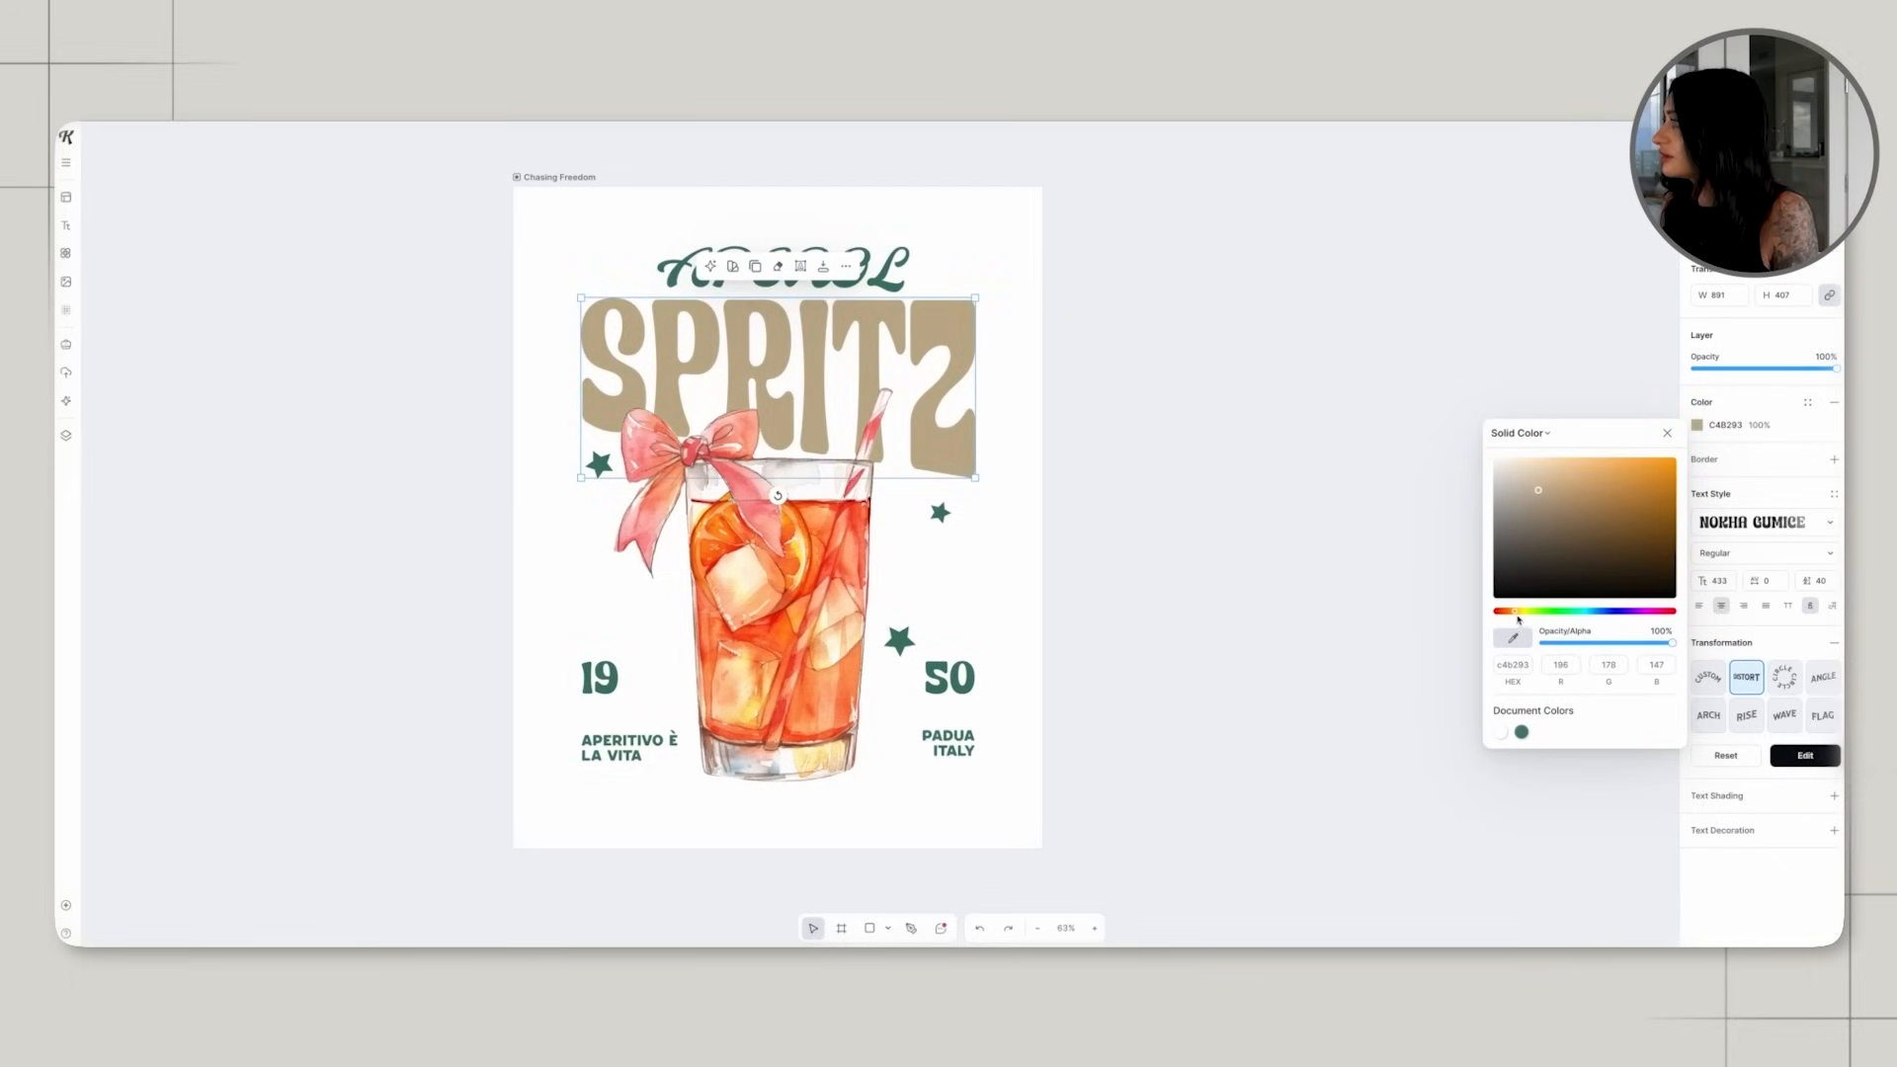
drag(1537, 490, 1566, 482)
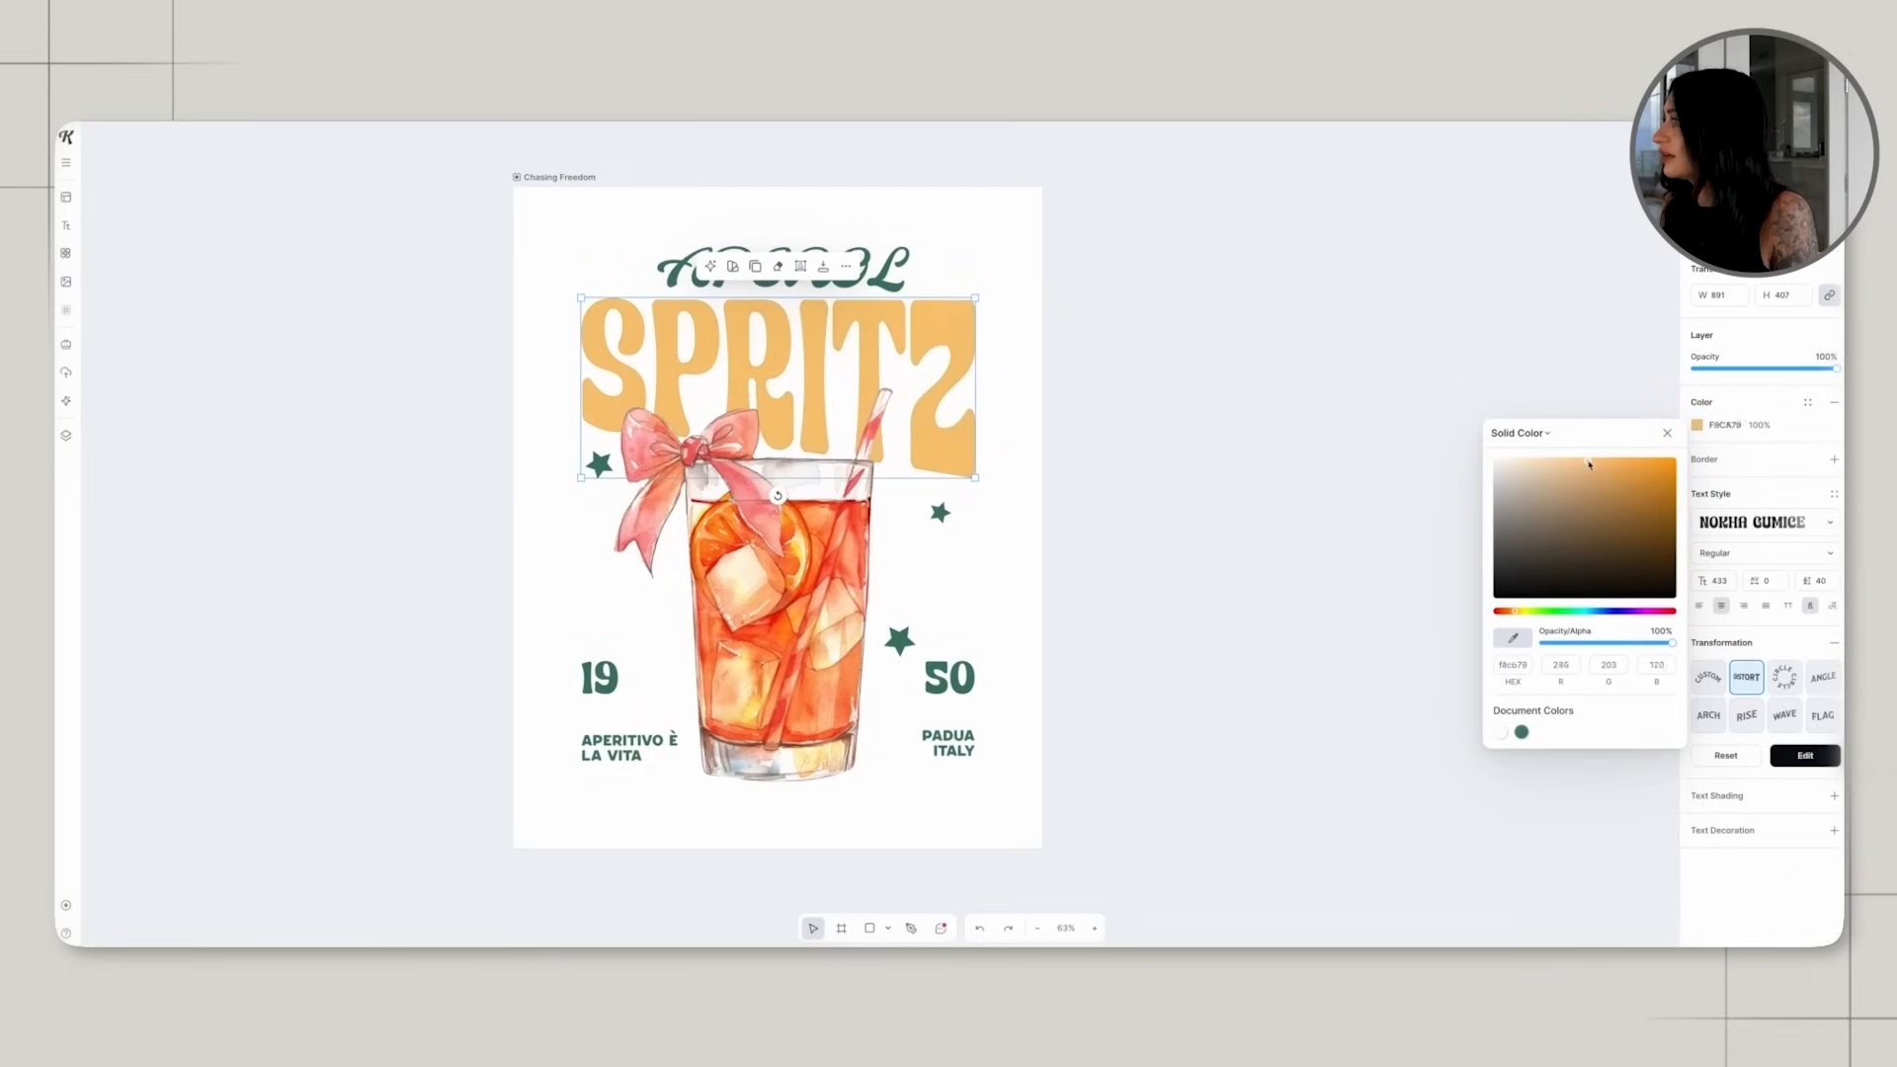
click(1203, 599)
Apply the title's light orange to the small star under the Z, the number 50 and the "PADUA ITALY" text.
click(941, 513)
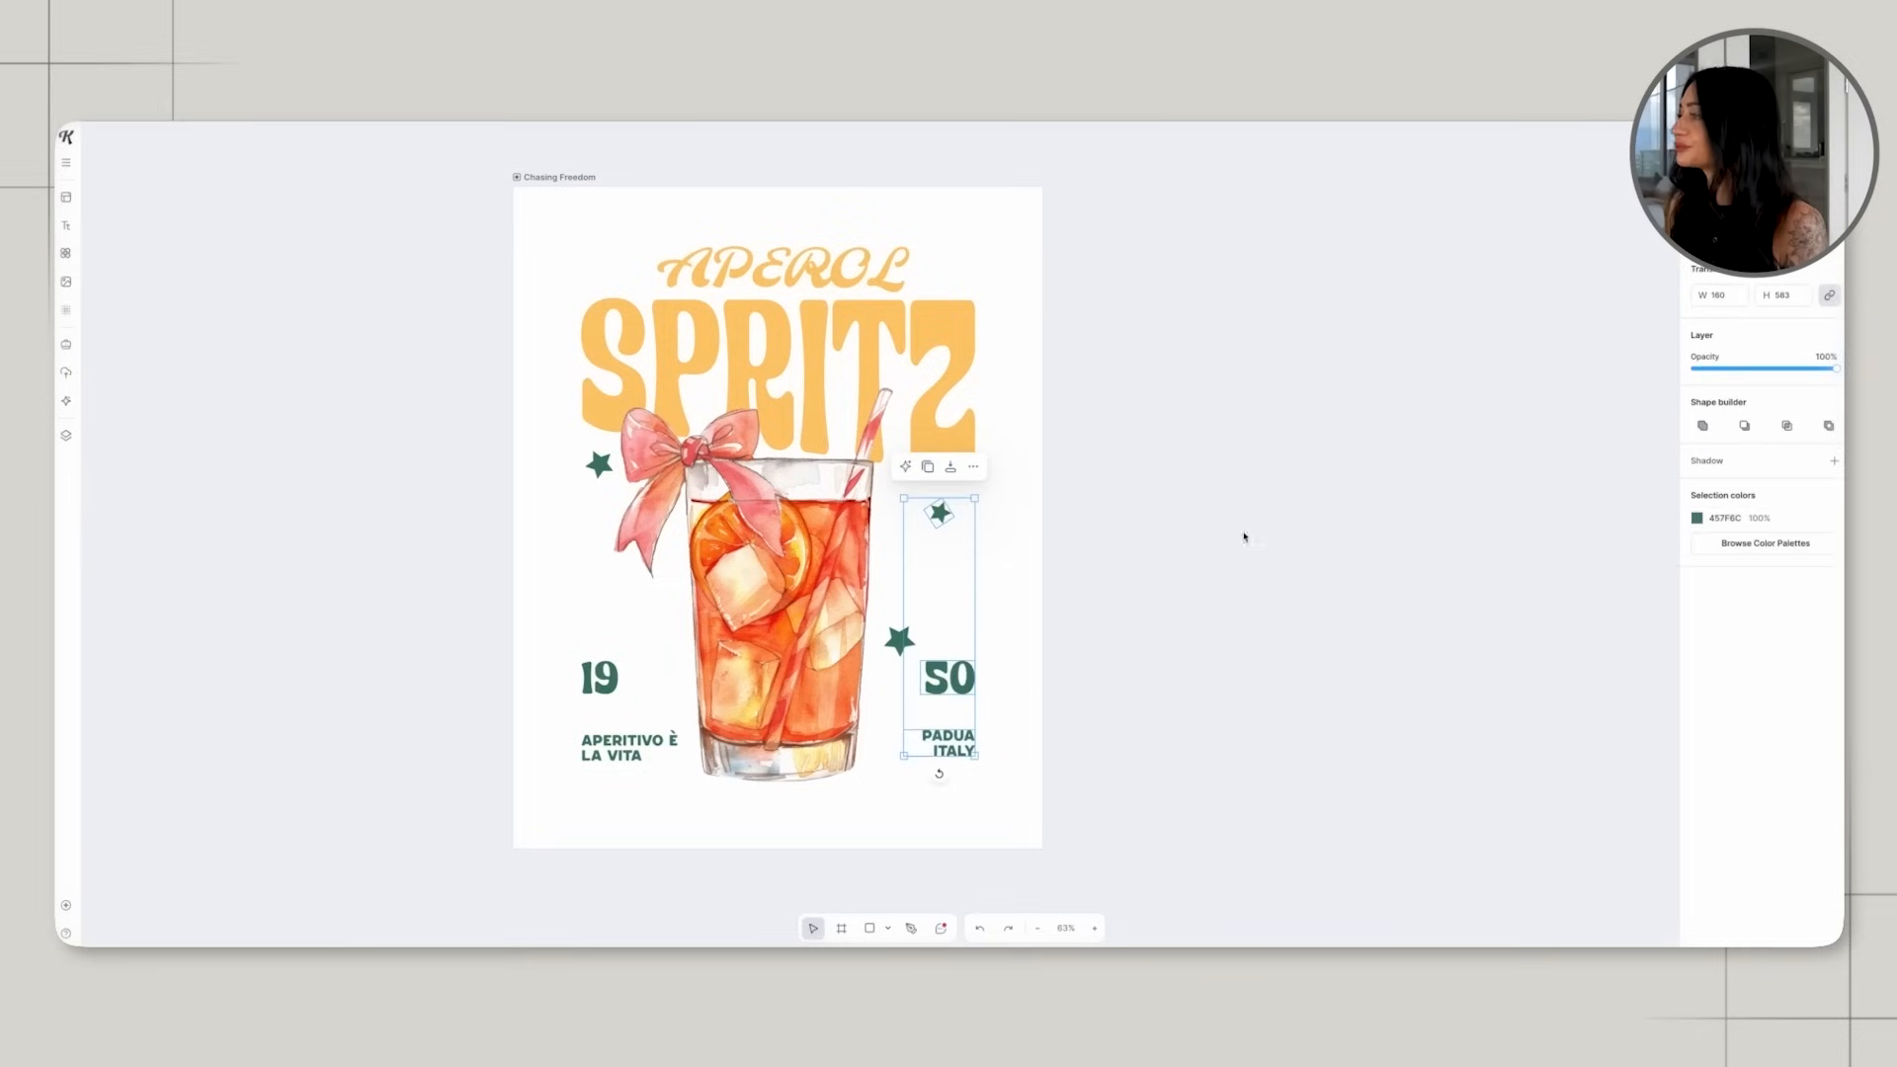
click(1696, 518)
click(1543, 825)
click(1156, 656)
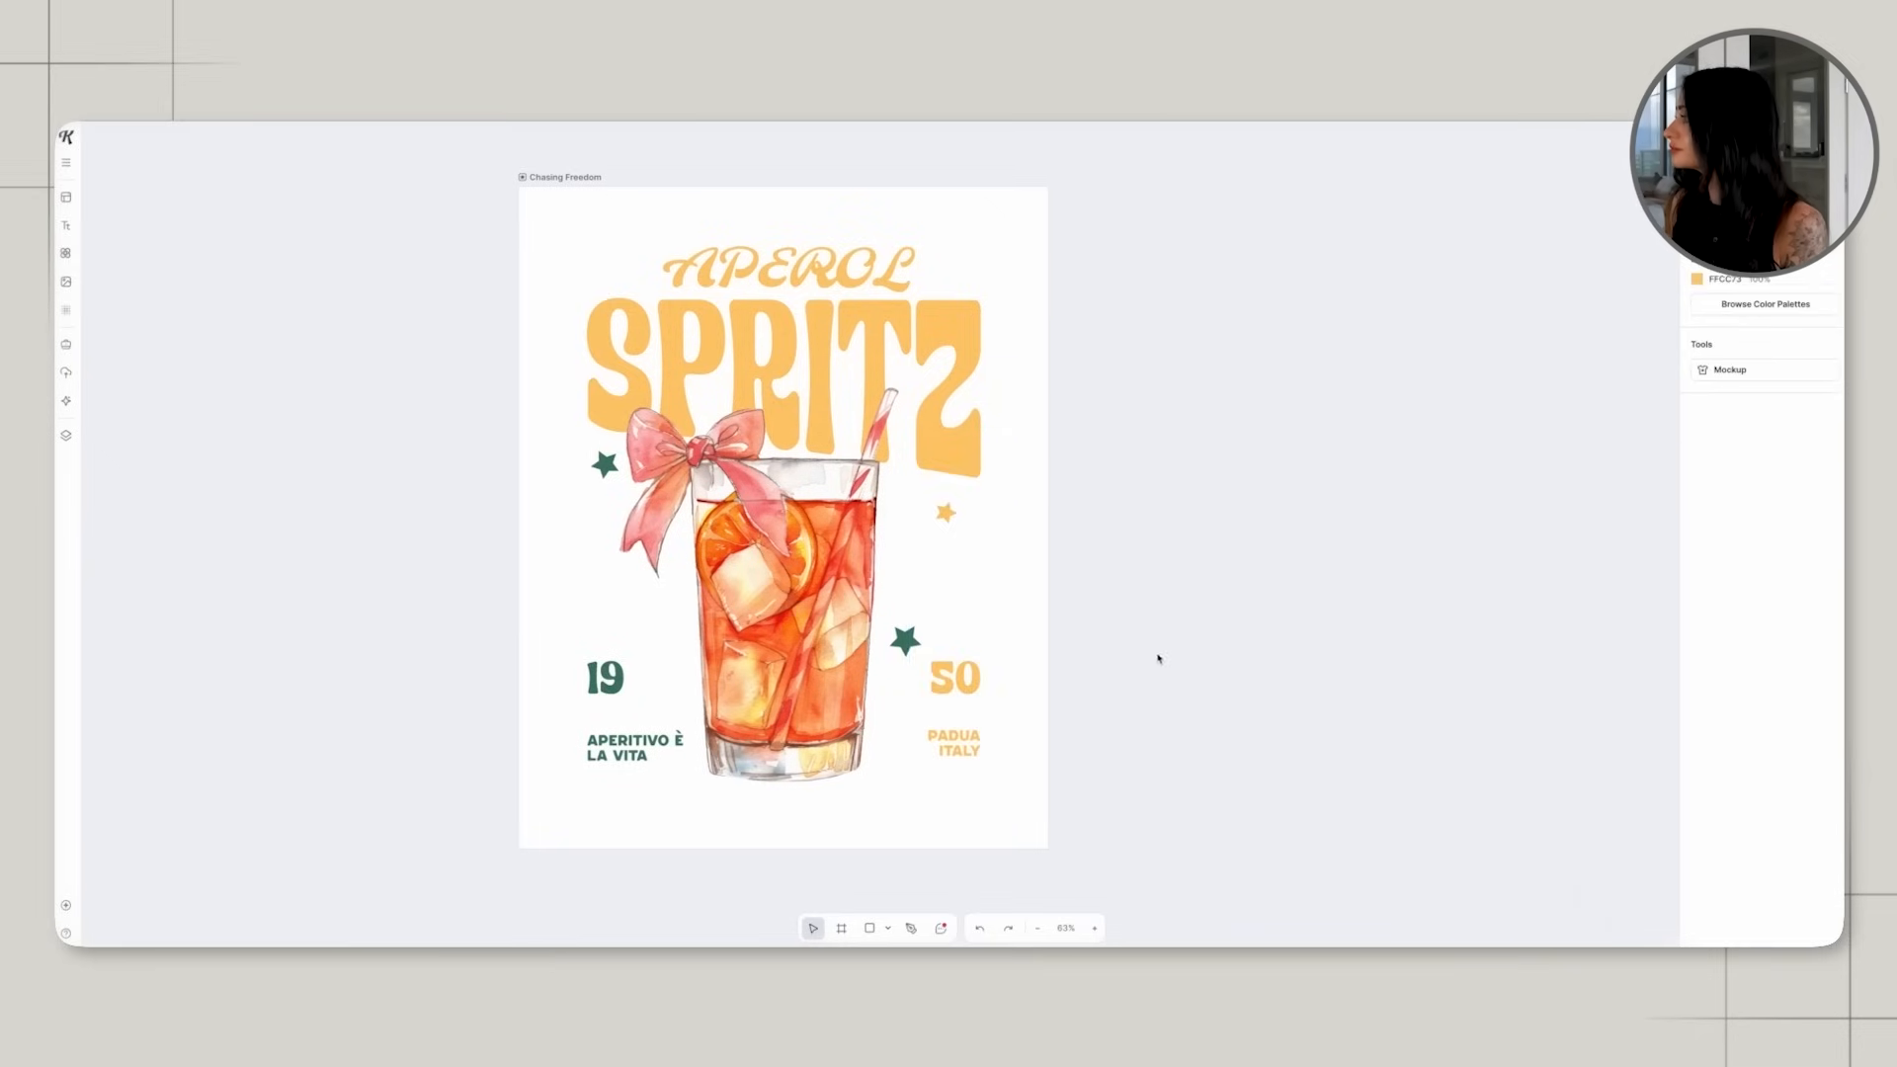
Apply the title's light orange to the two remaining stars, the number 19 and the "APERITIVO È LA VITA" slogan.
click(905, 642)
shift+click(605, 465)
shift+click(605, 678)
shift+click(625, 739)
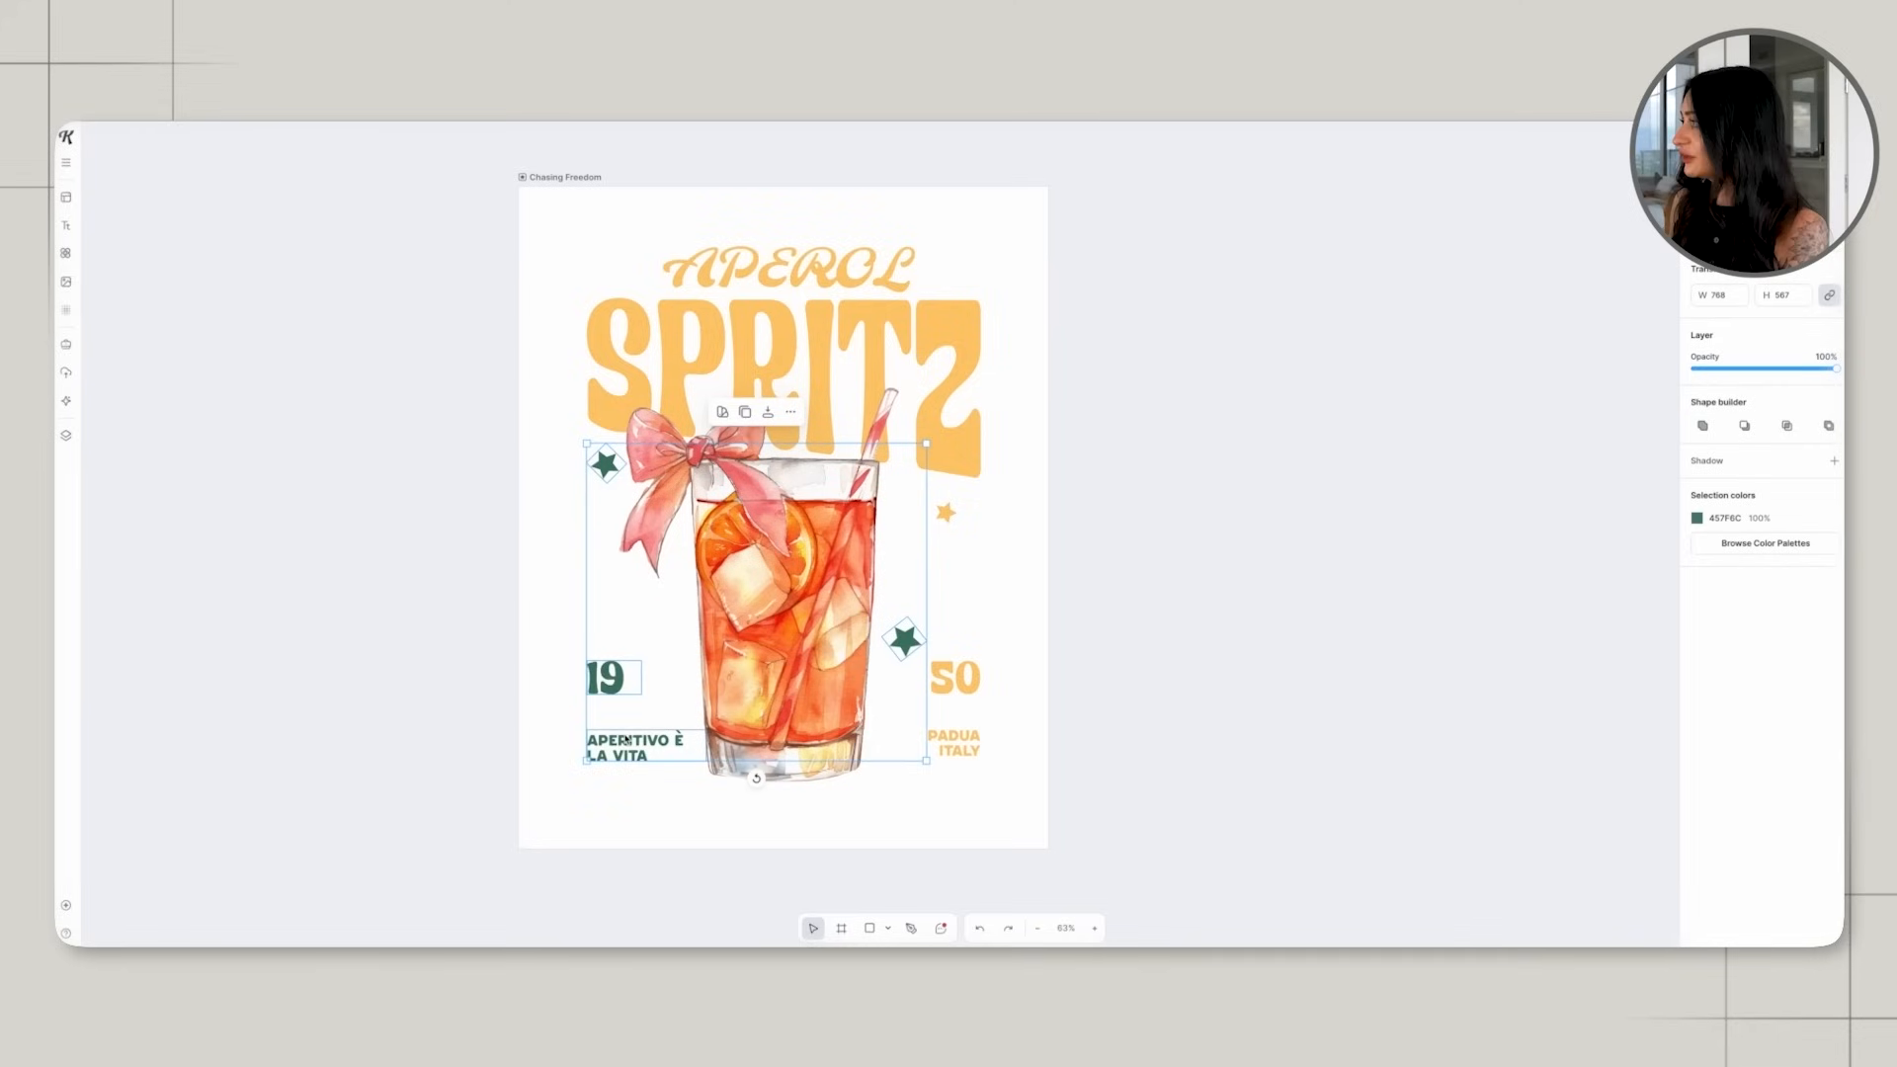
click(1696, 518)
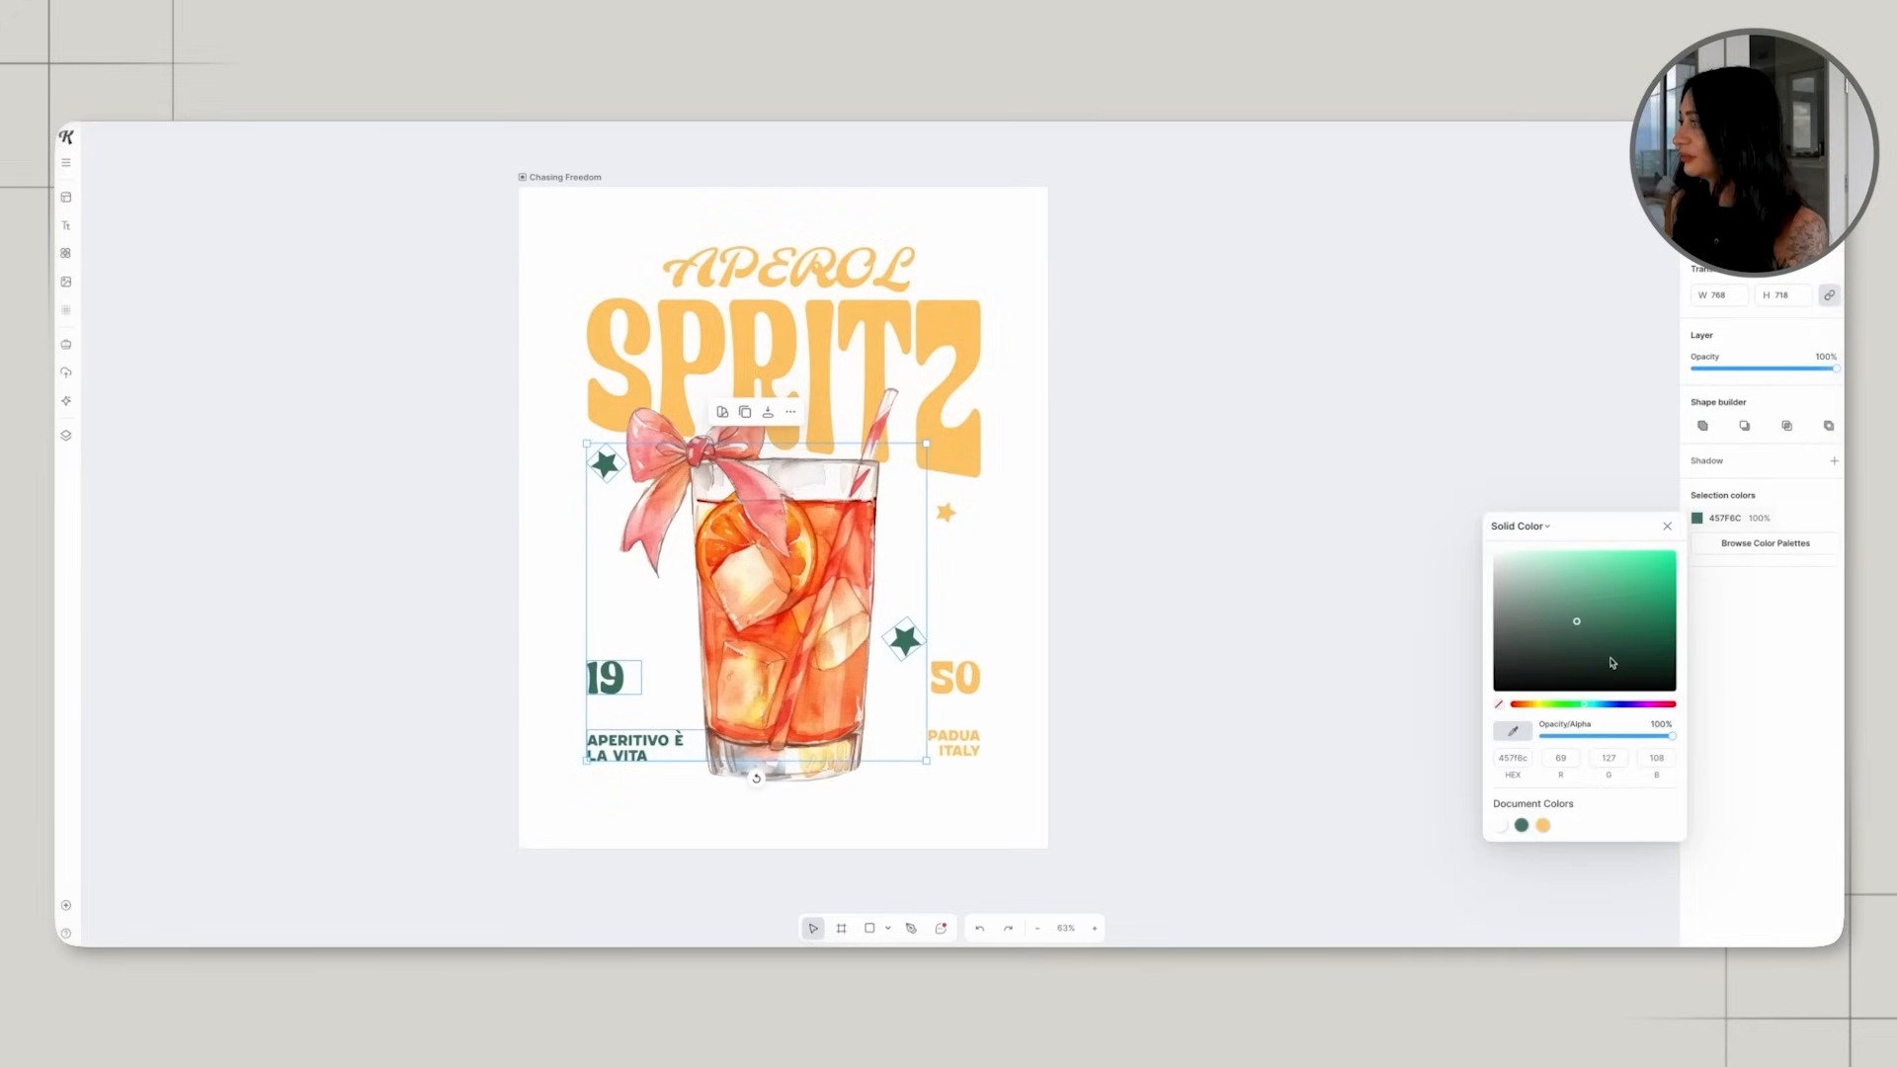
click(1544, 825)
click(1211, 594)
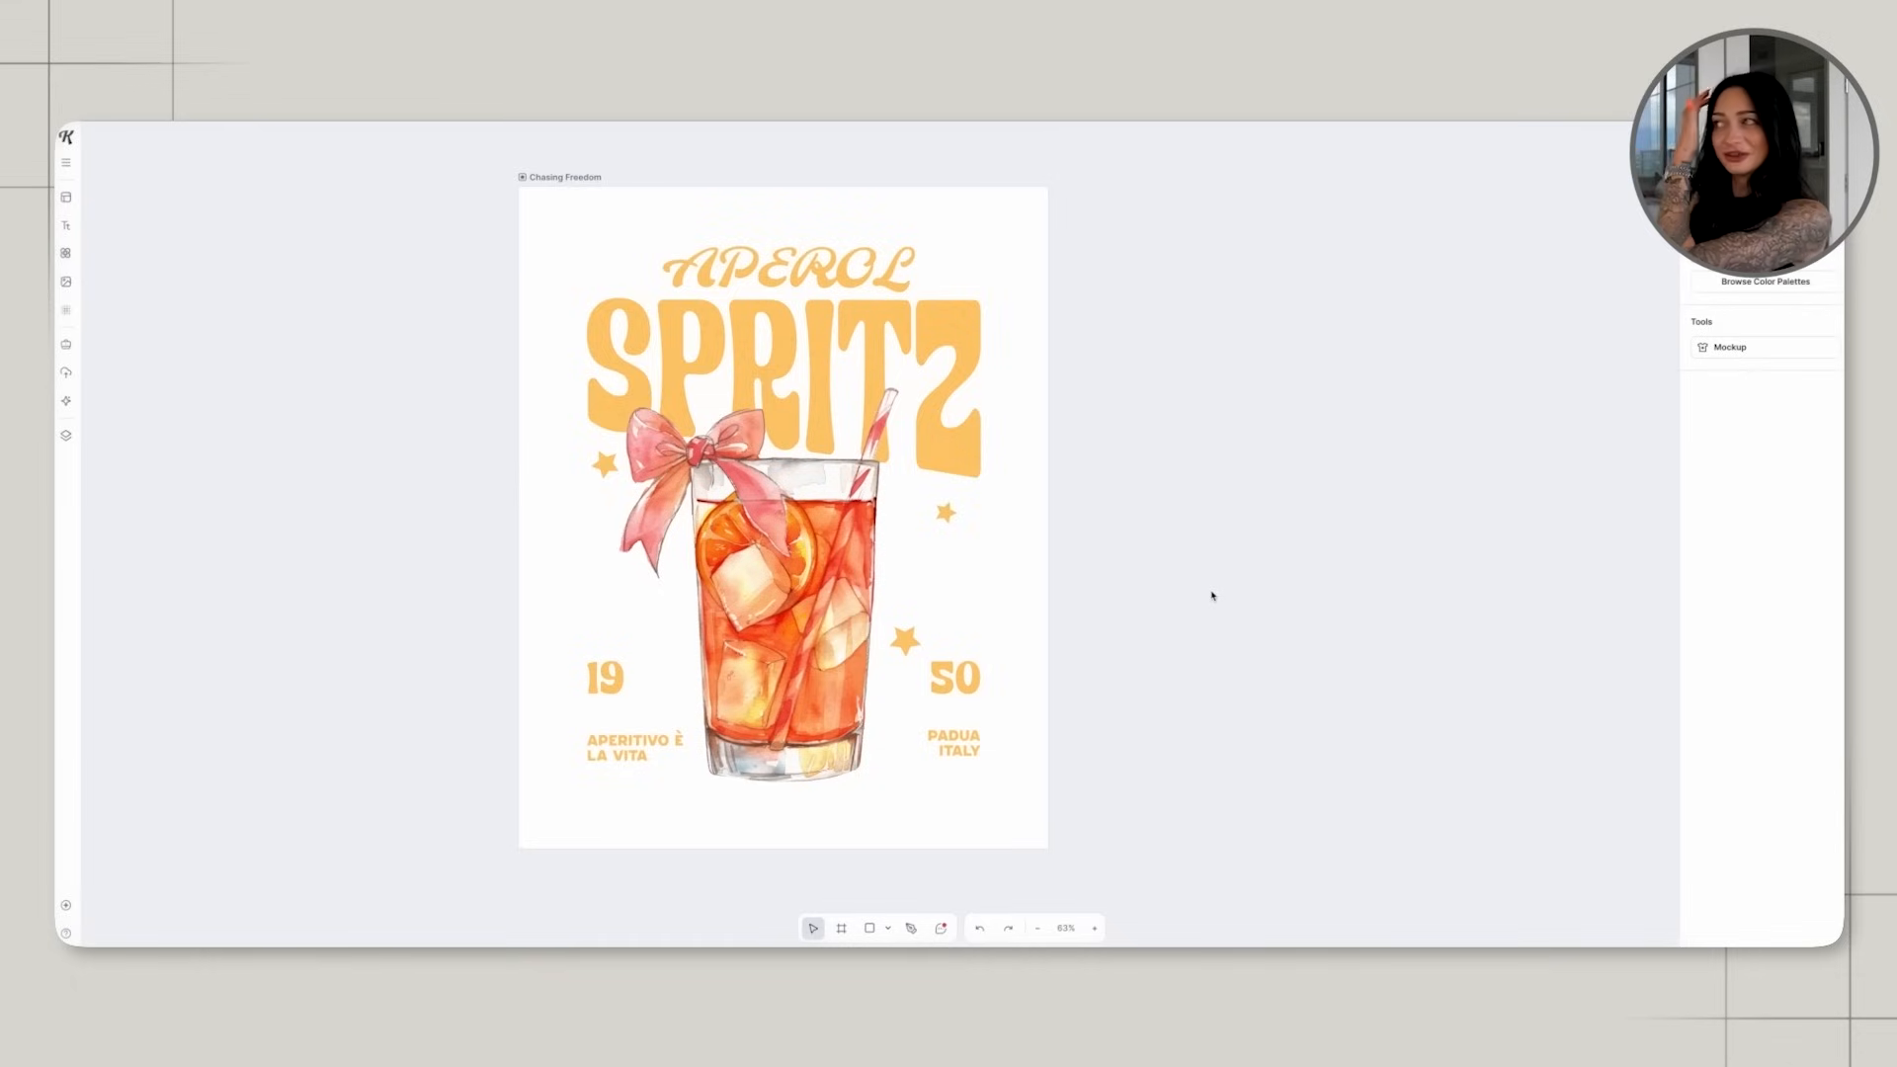
Change the APEROL text's font to Portofino, enlarge it and centre it directly above SPRITZ.
click(845, 274)
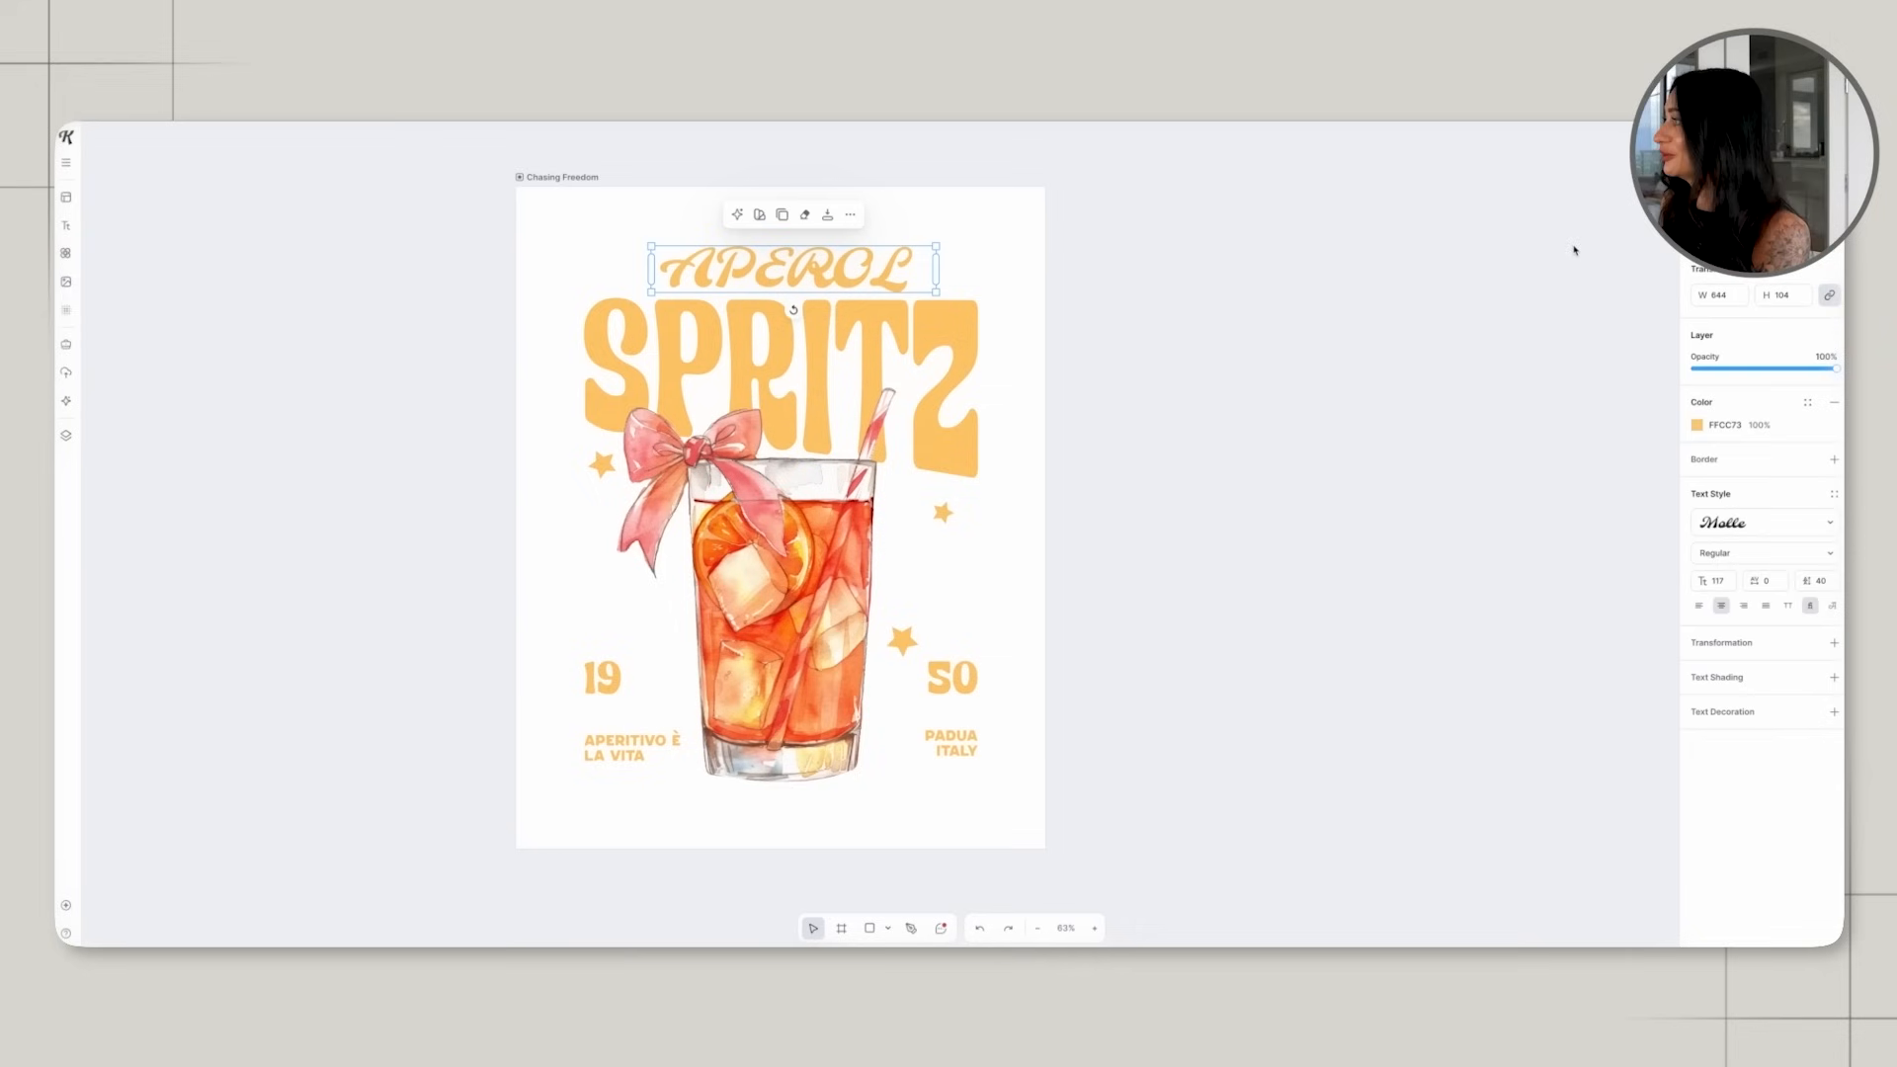
click(1720, 525)
click(1611, 438)
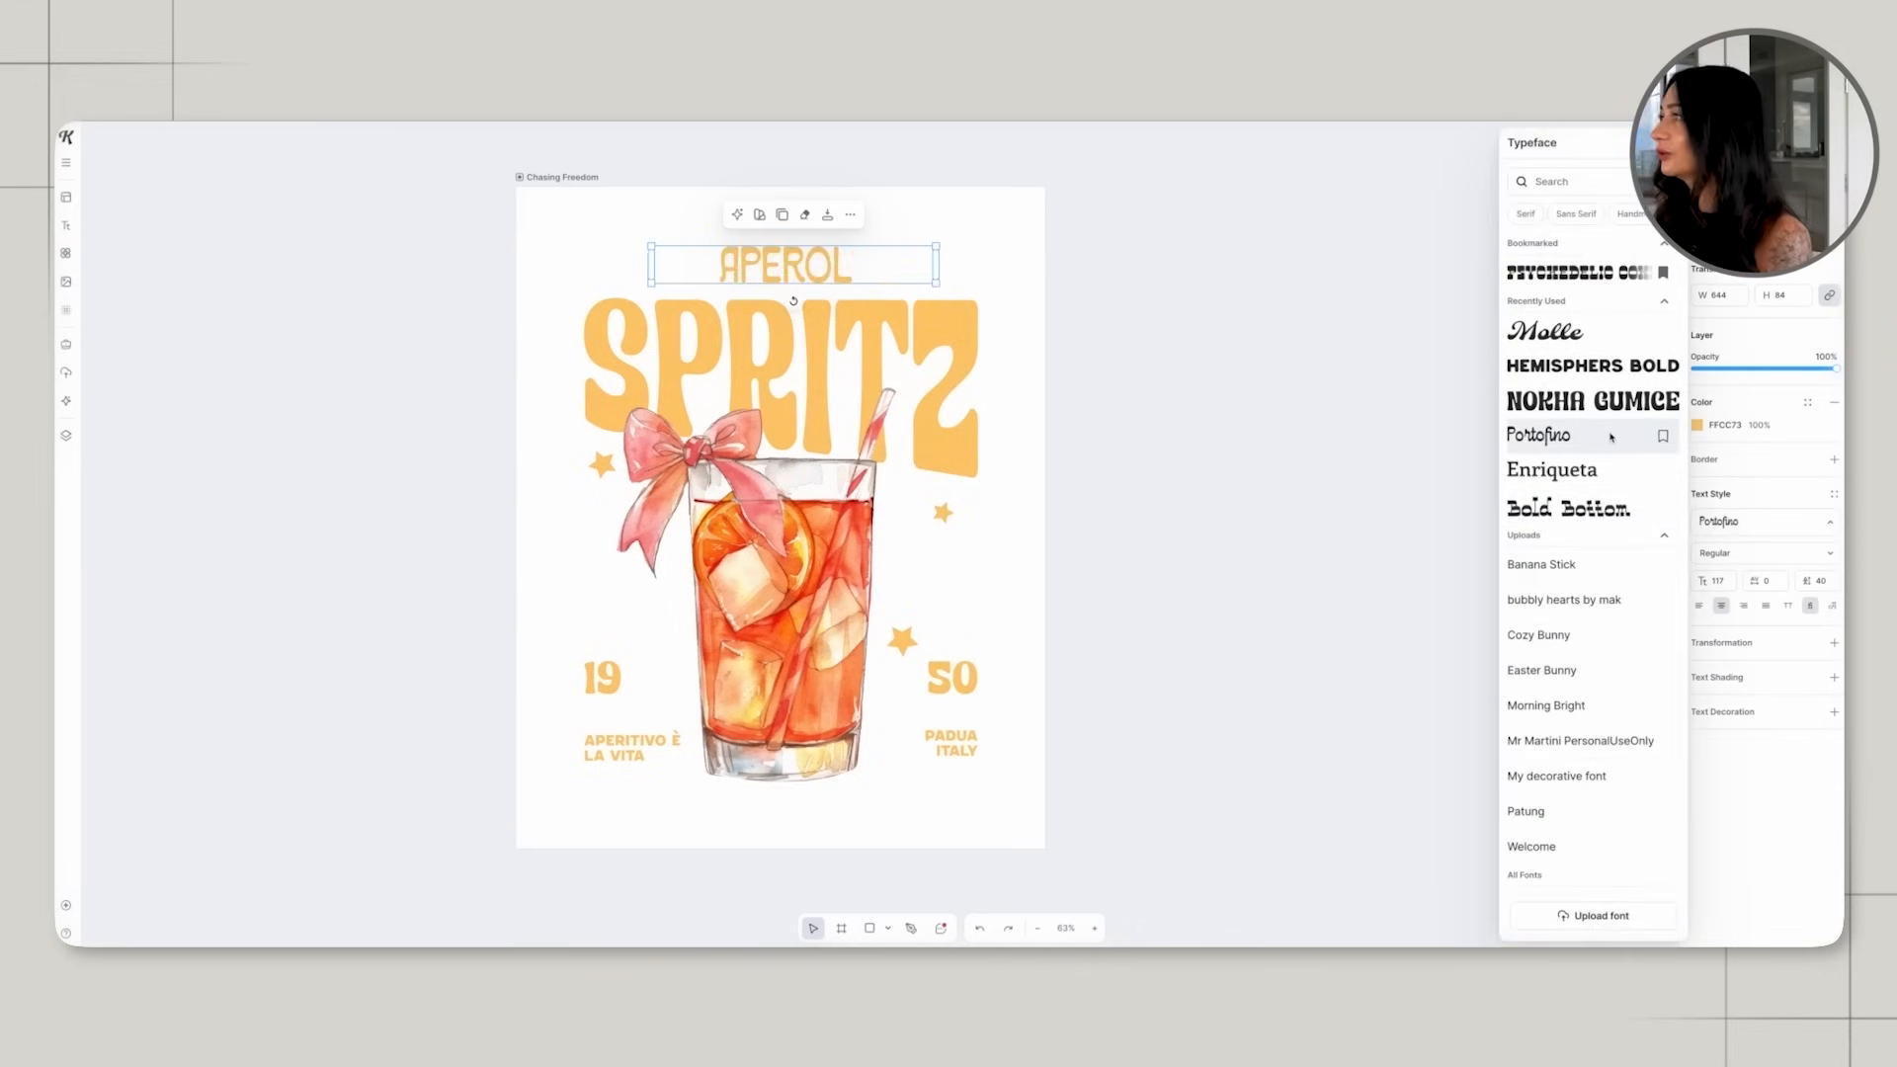
drag(935, 282, 1143, 308)
drag(900, 276, 797, 262)
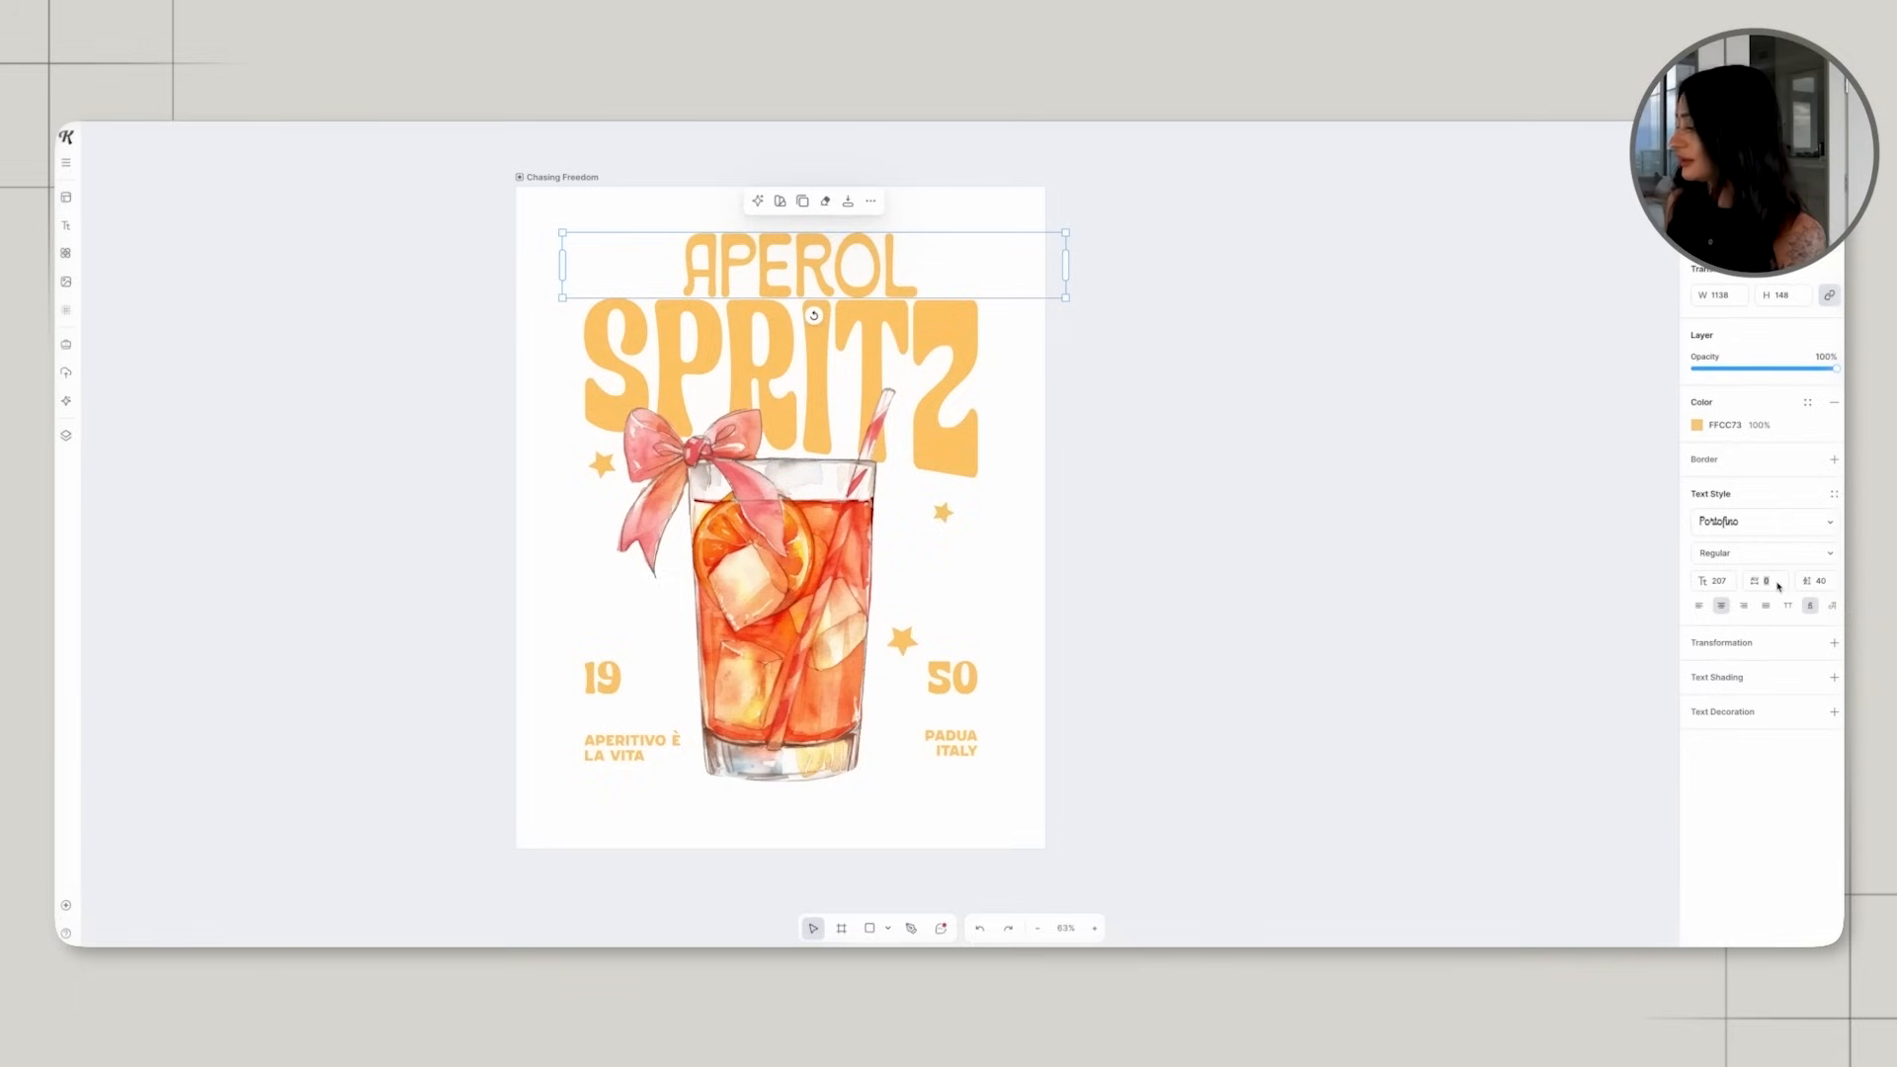
Set the letter spacing of the APEROL text to 100.
key(Return)
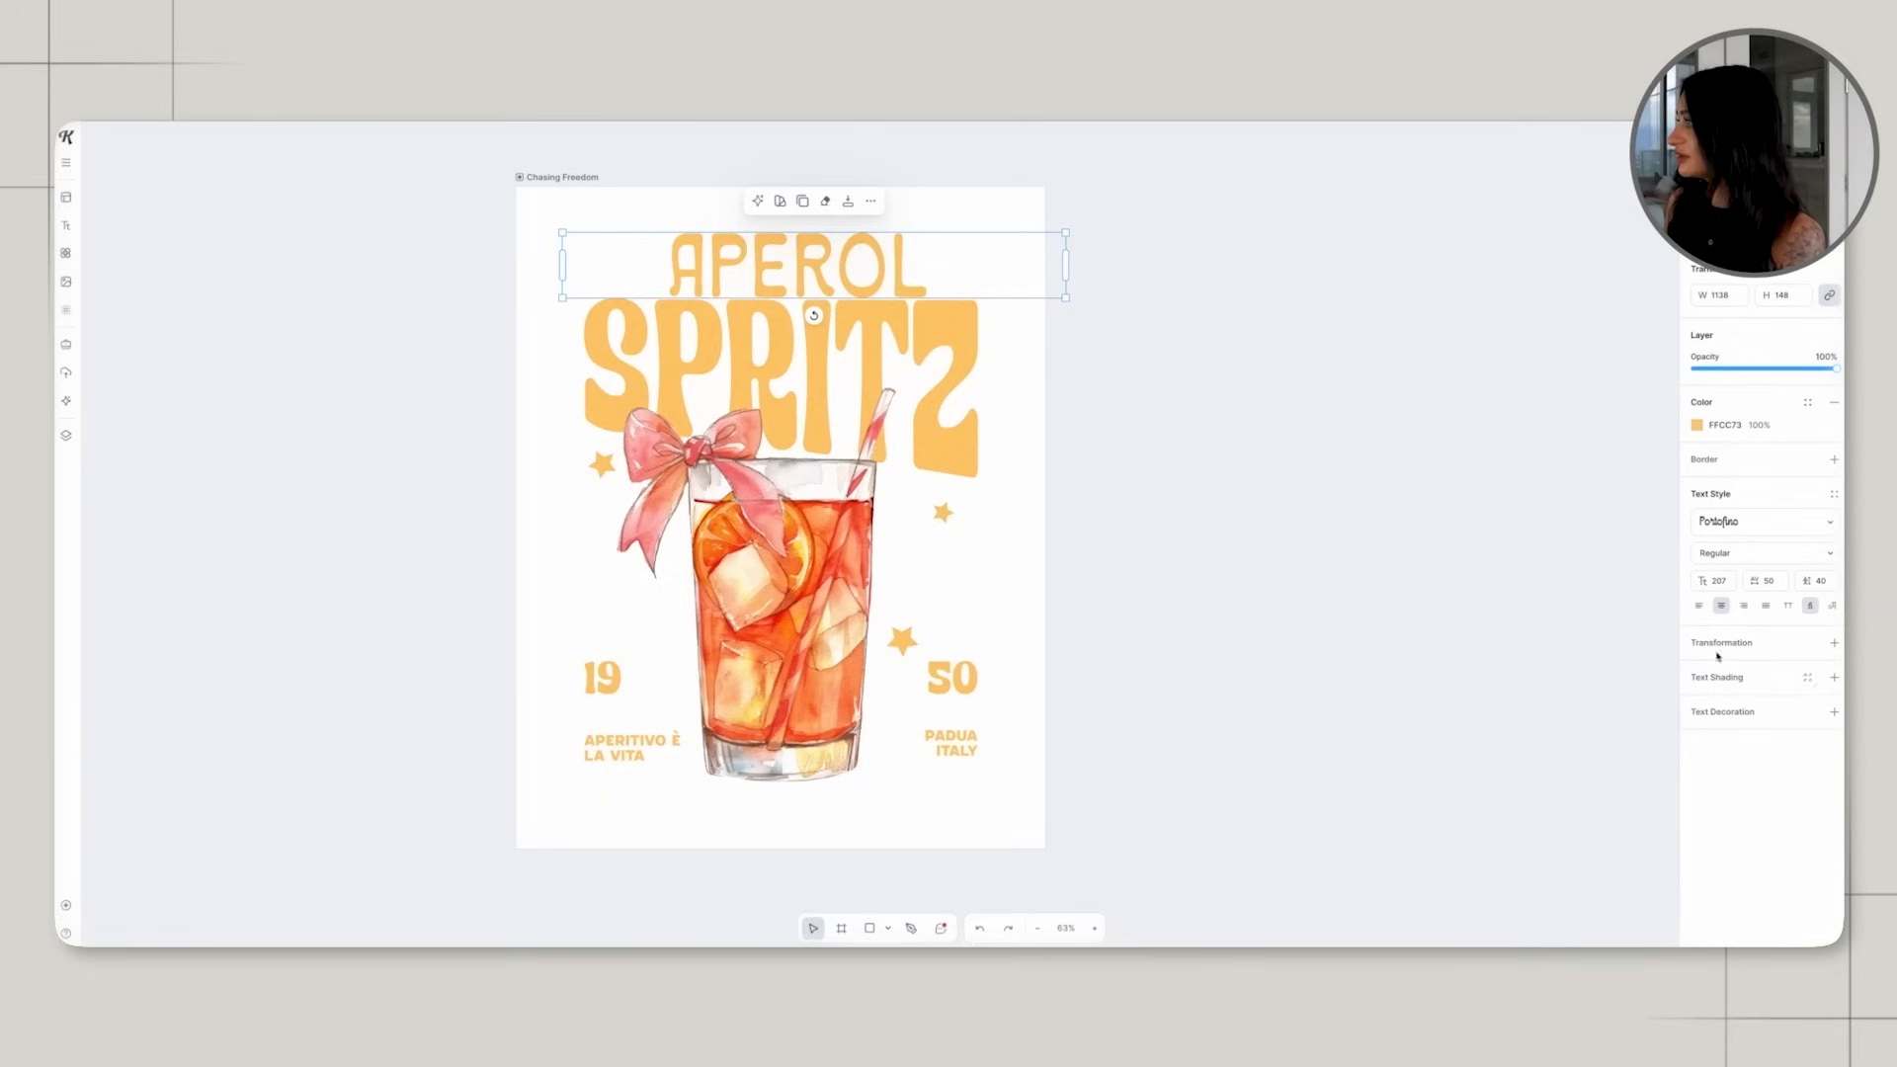
text(100)
key(Return)
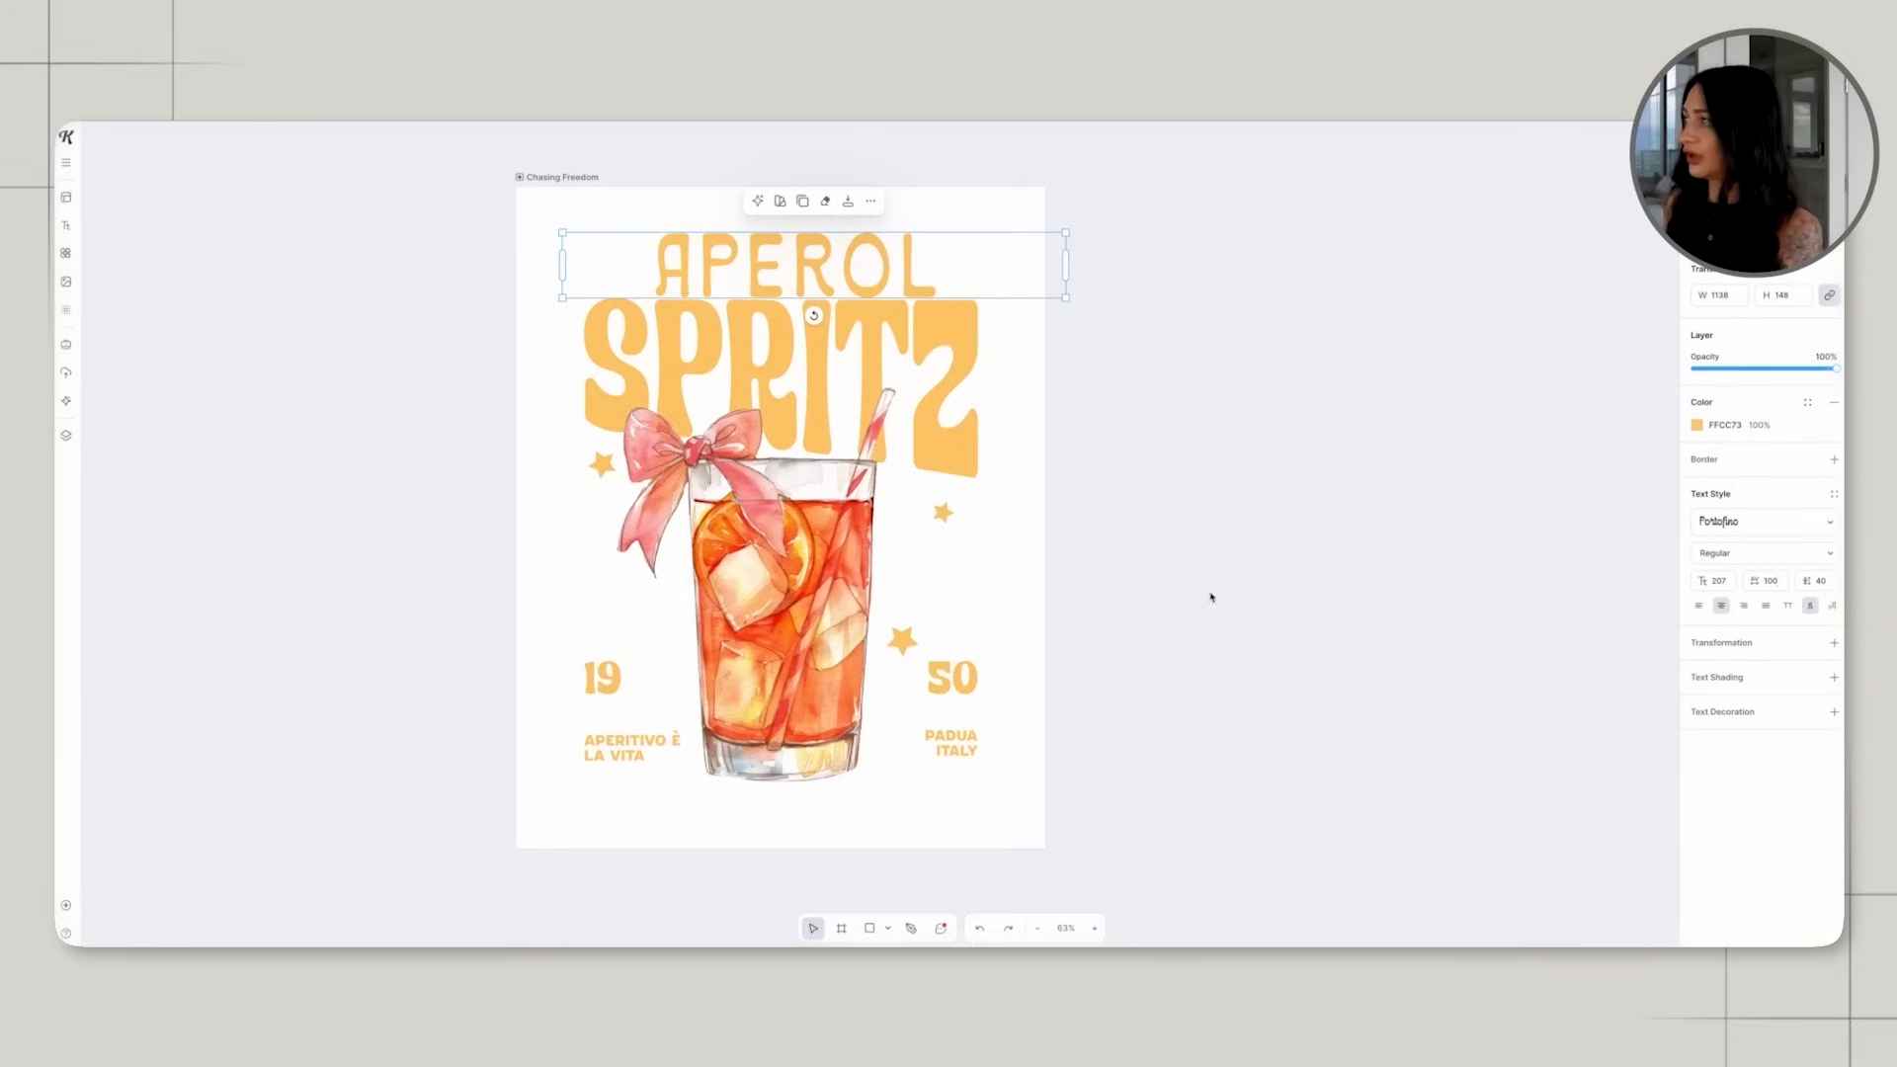
click(1338, 584)
scroll(1005, 669, down, 2)
scroll(1018, 671, up, 2)
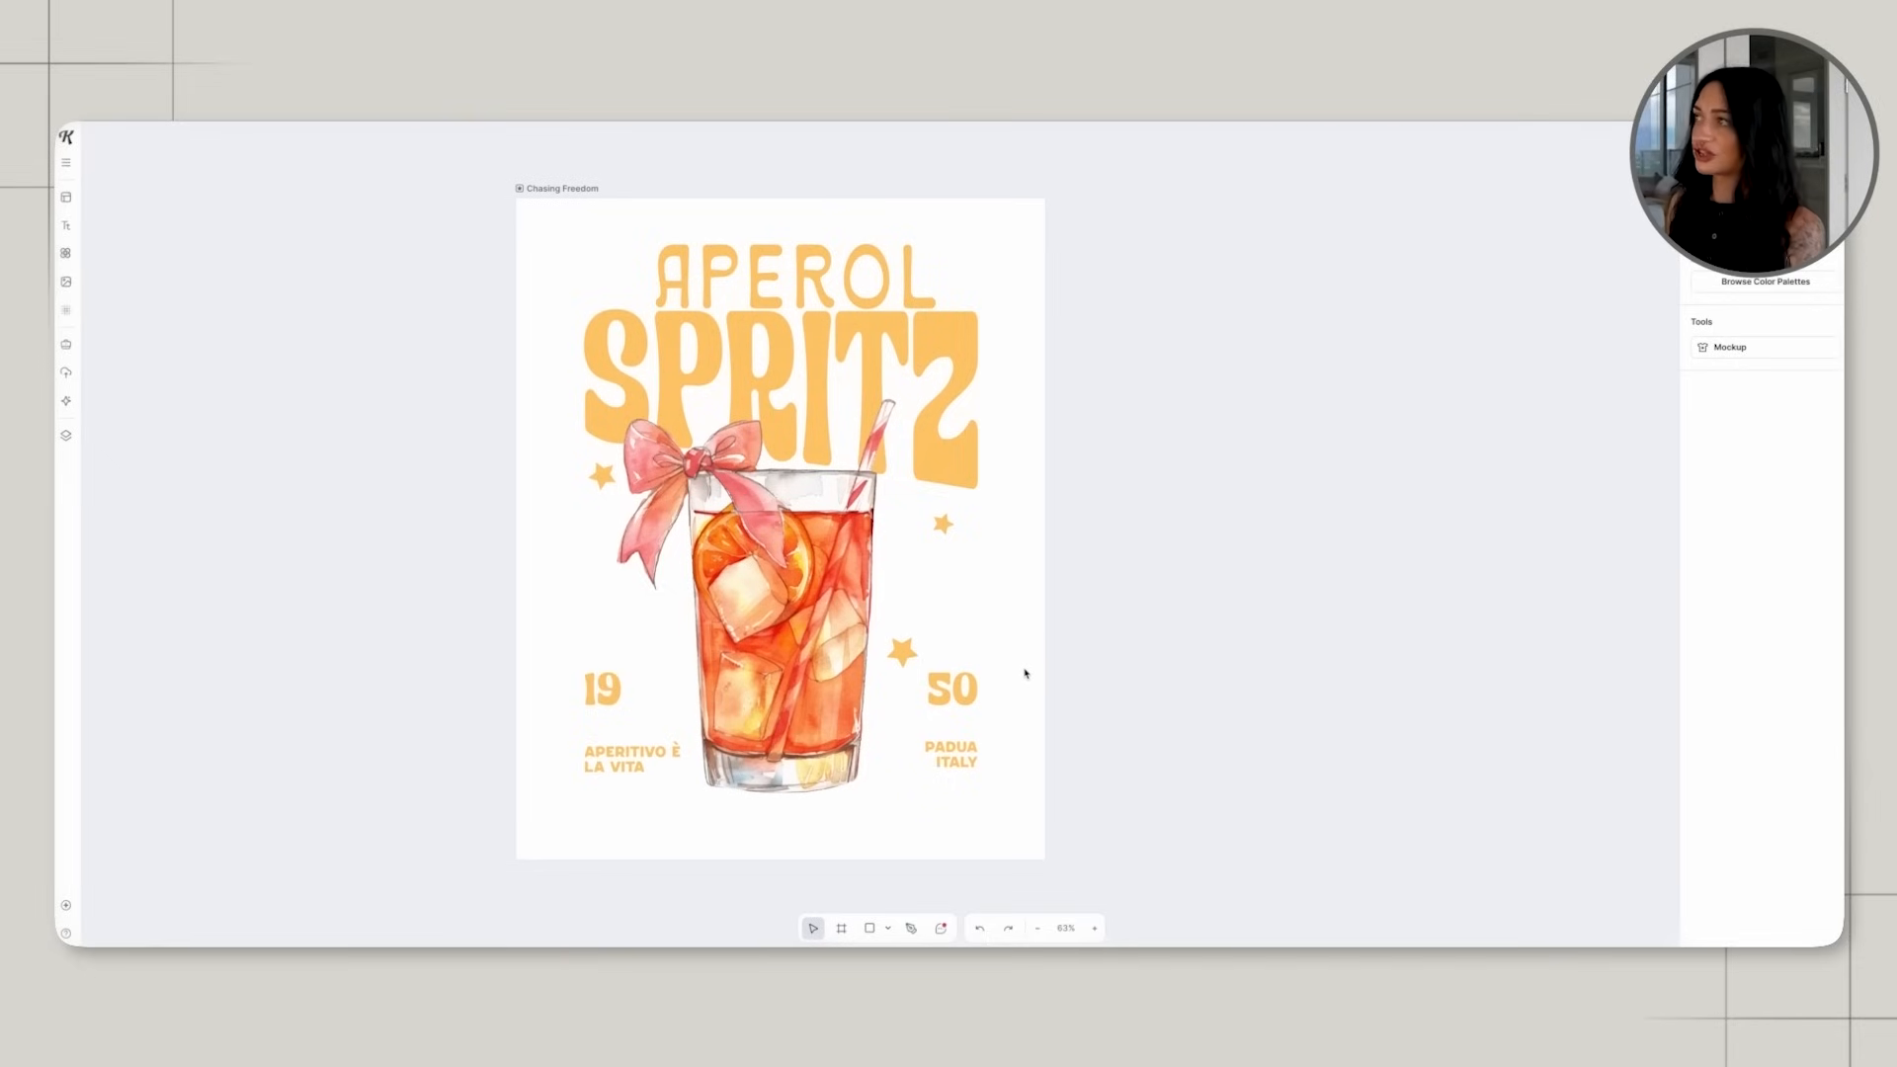
scroll(1025, 674, up, 1)
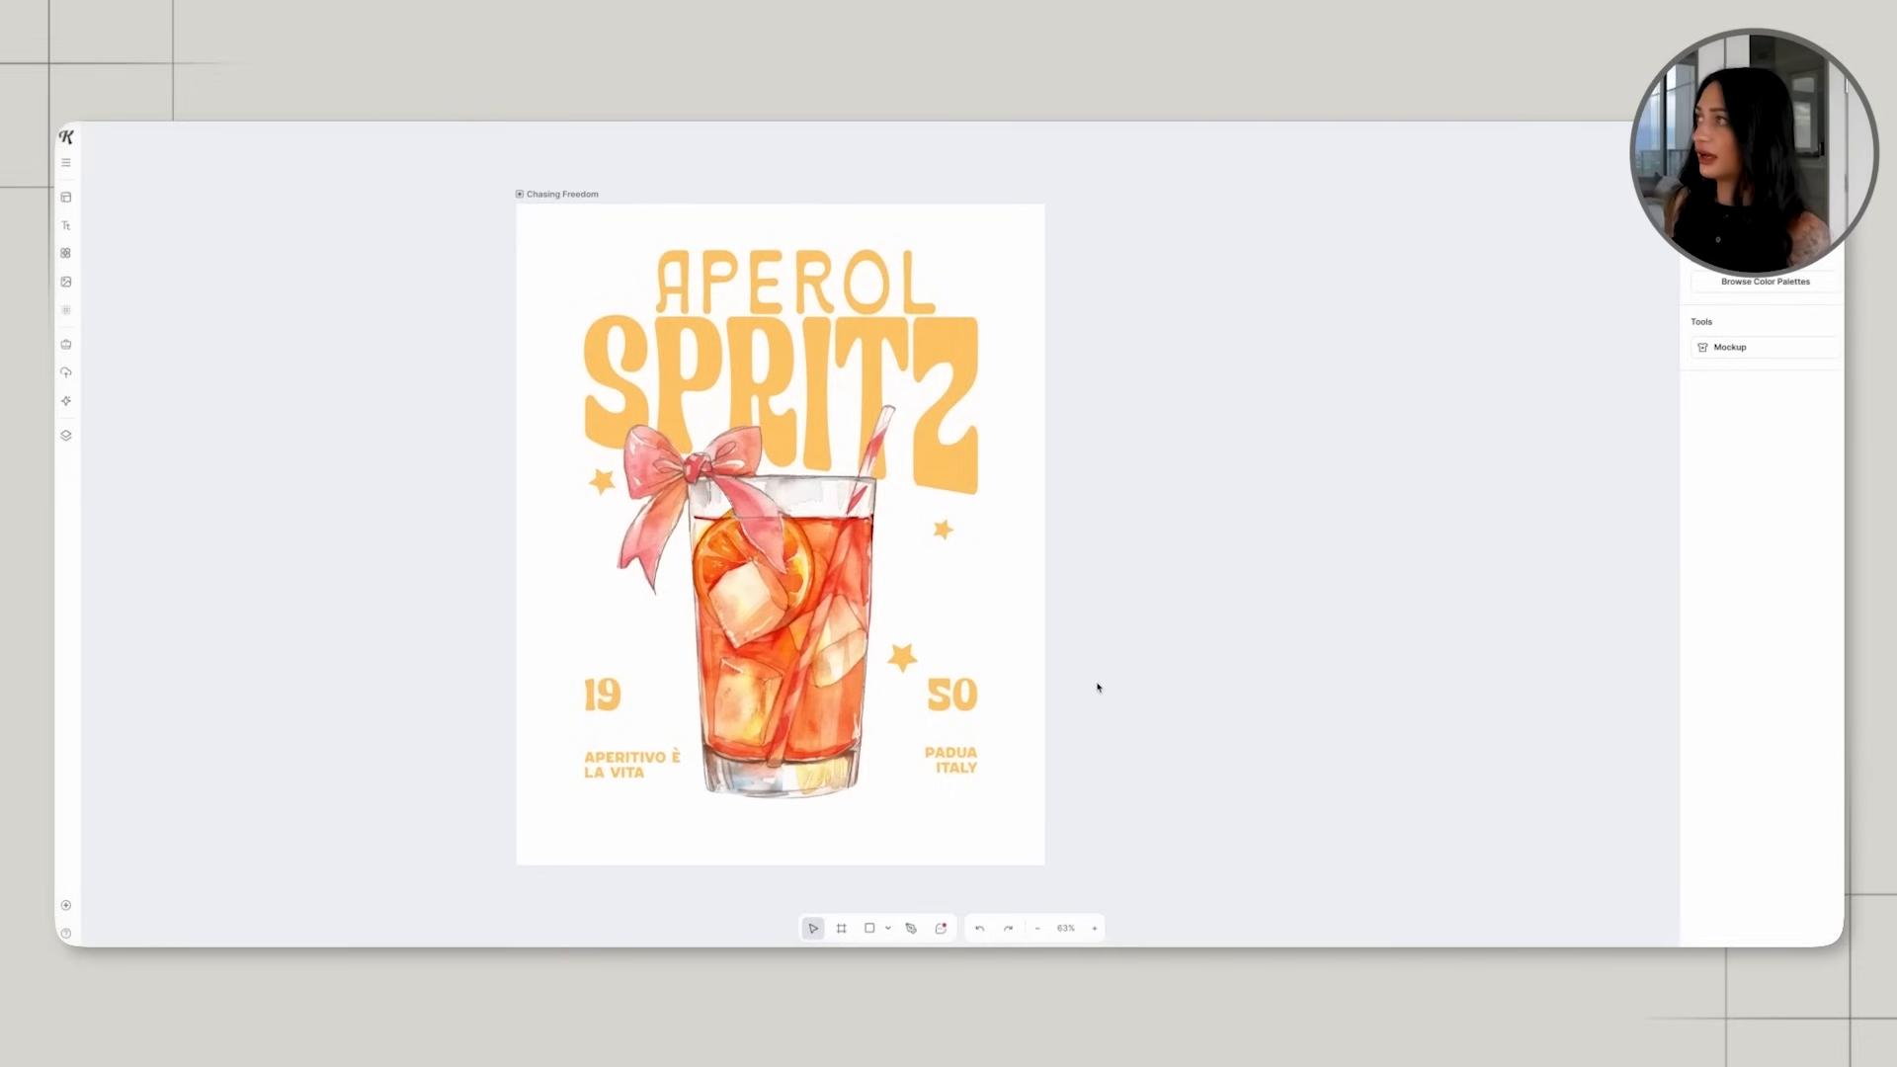
Create a second, square artboard of about 790 px beside the poster.
drag(587, 235, 1034, 378)
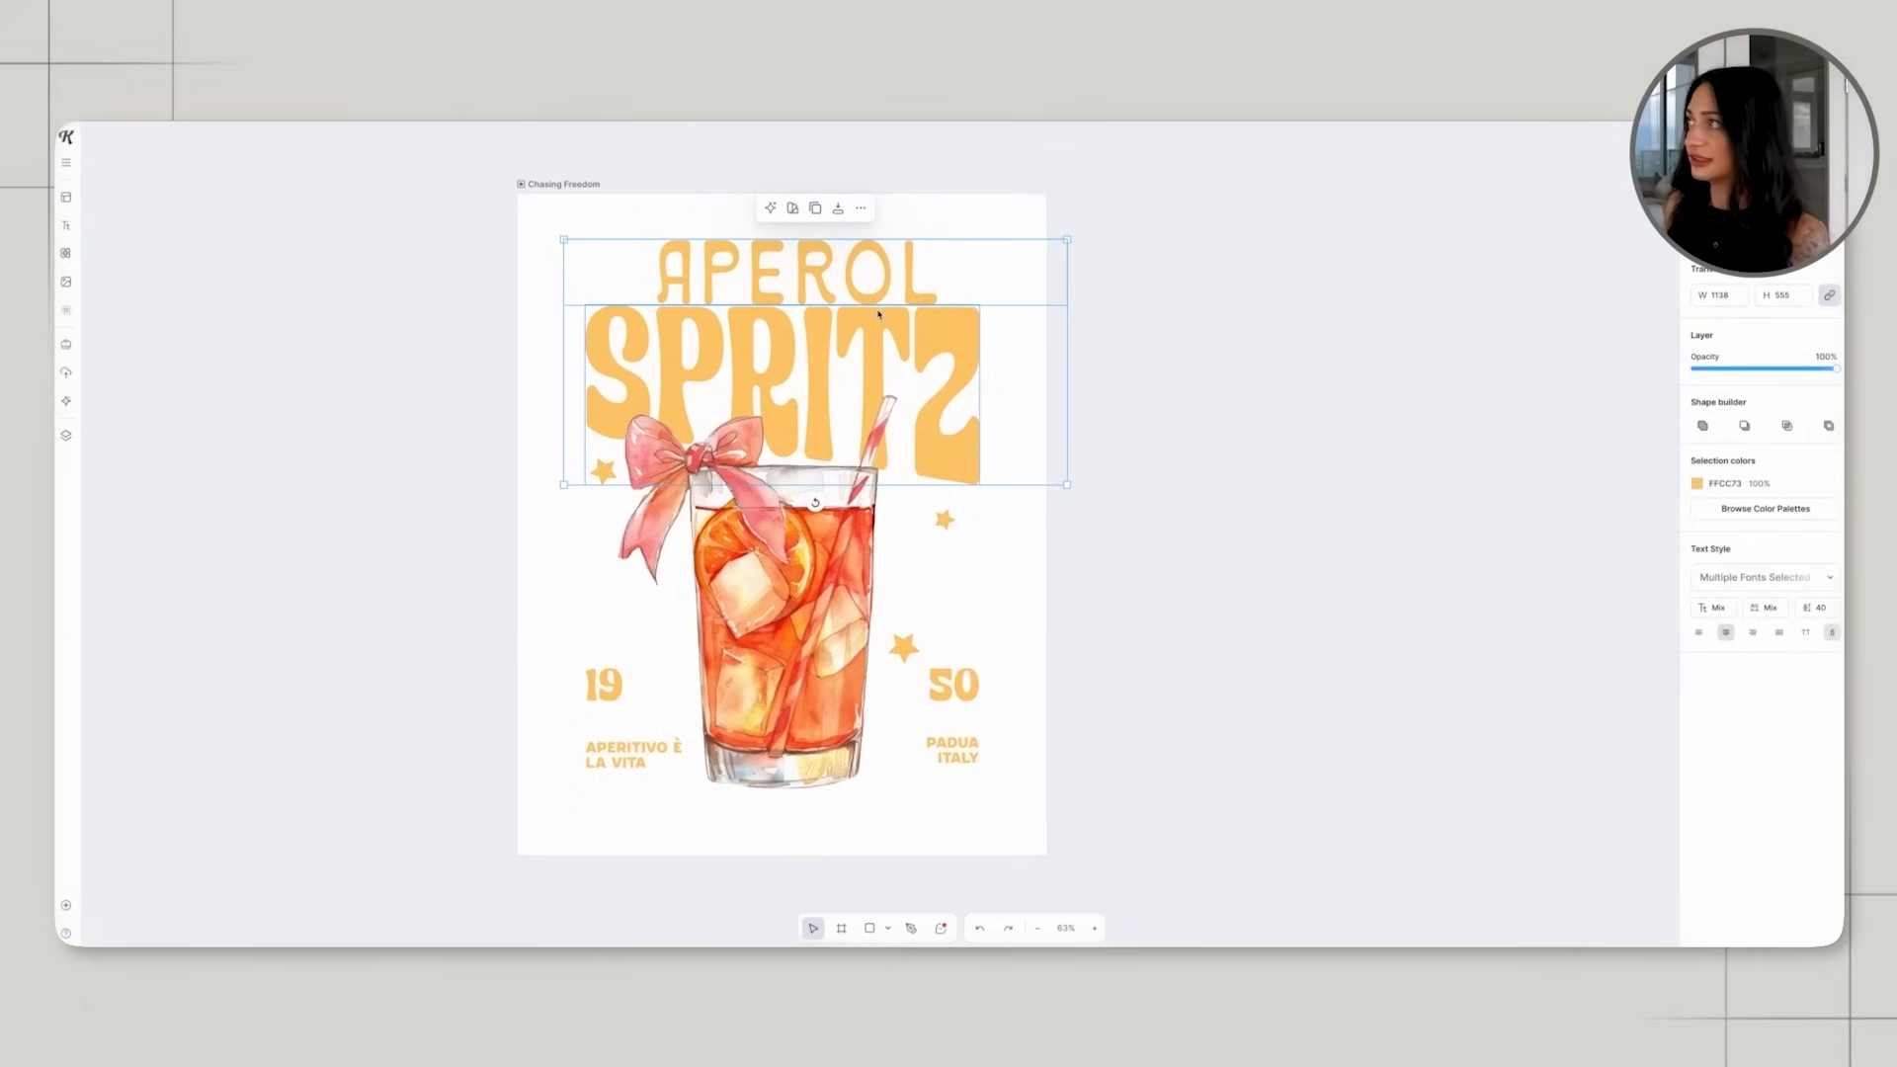
click(427, 274)
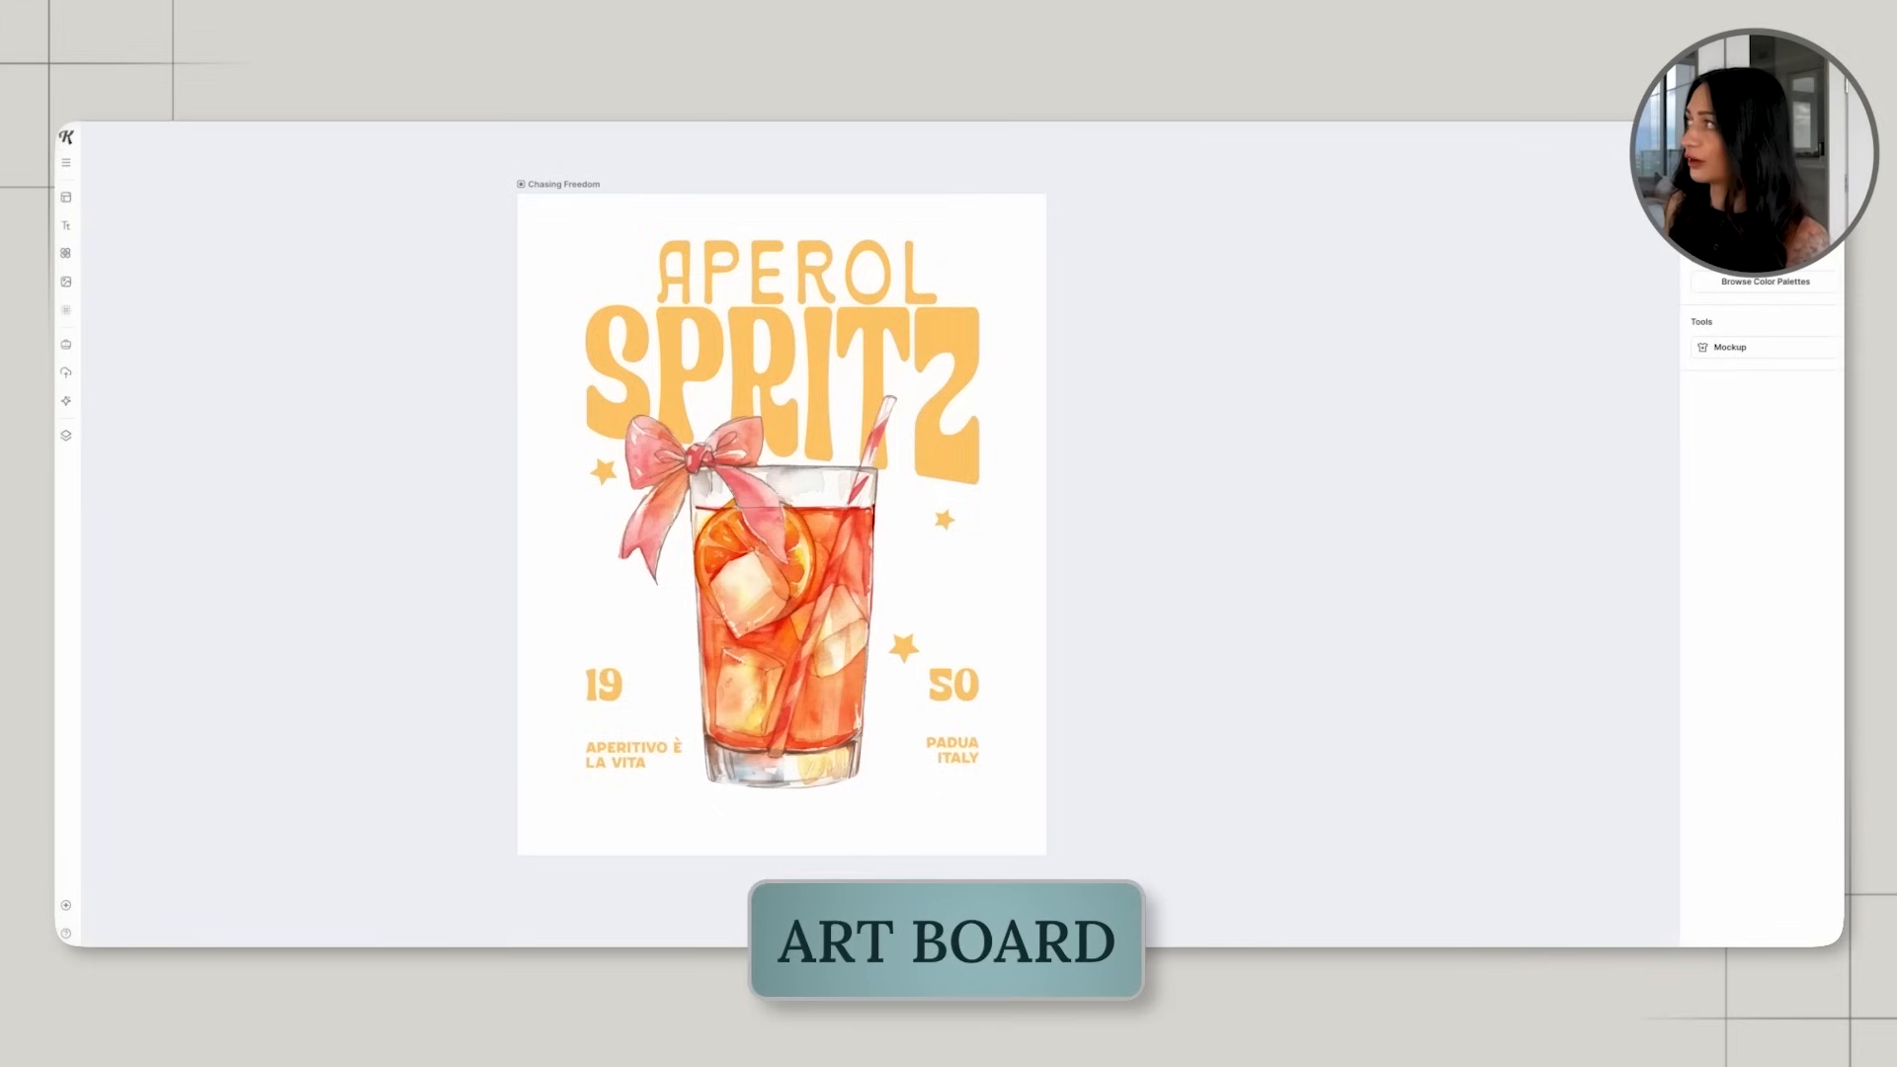
click(1136, 237)
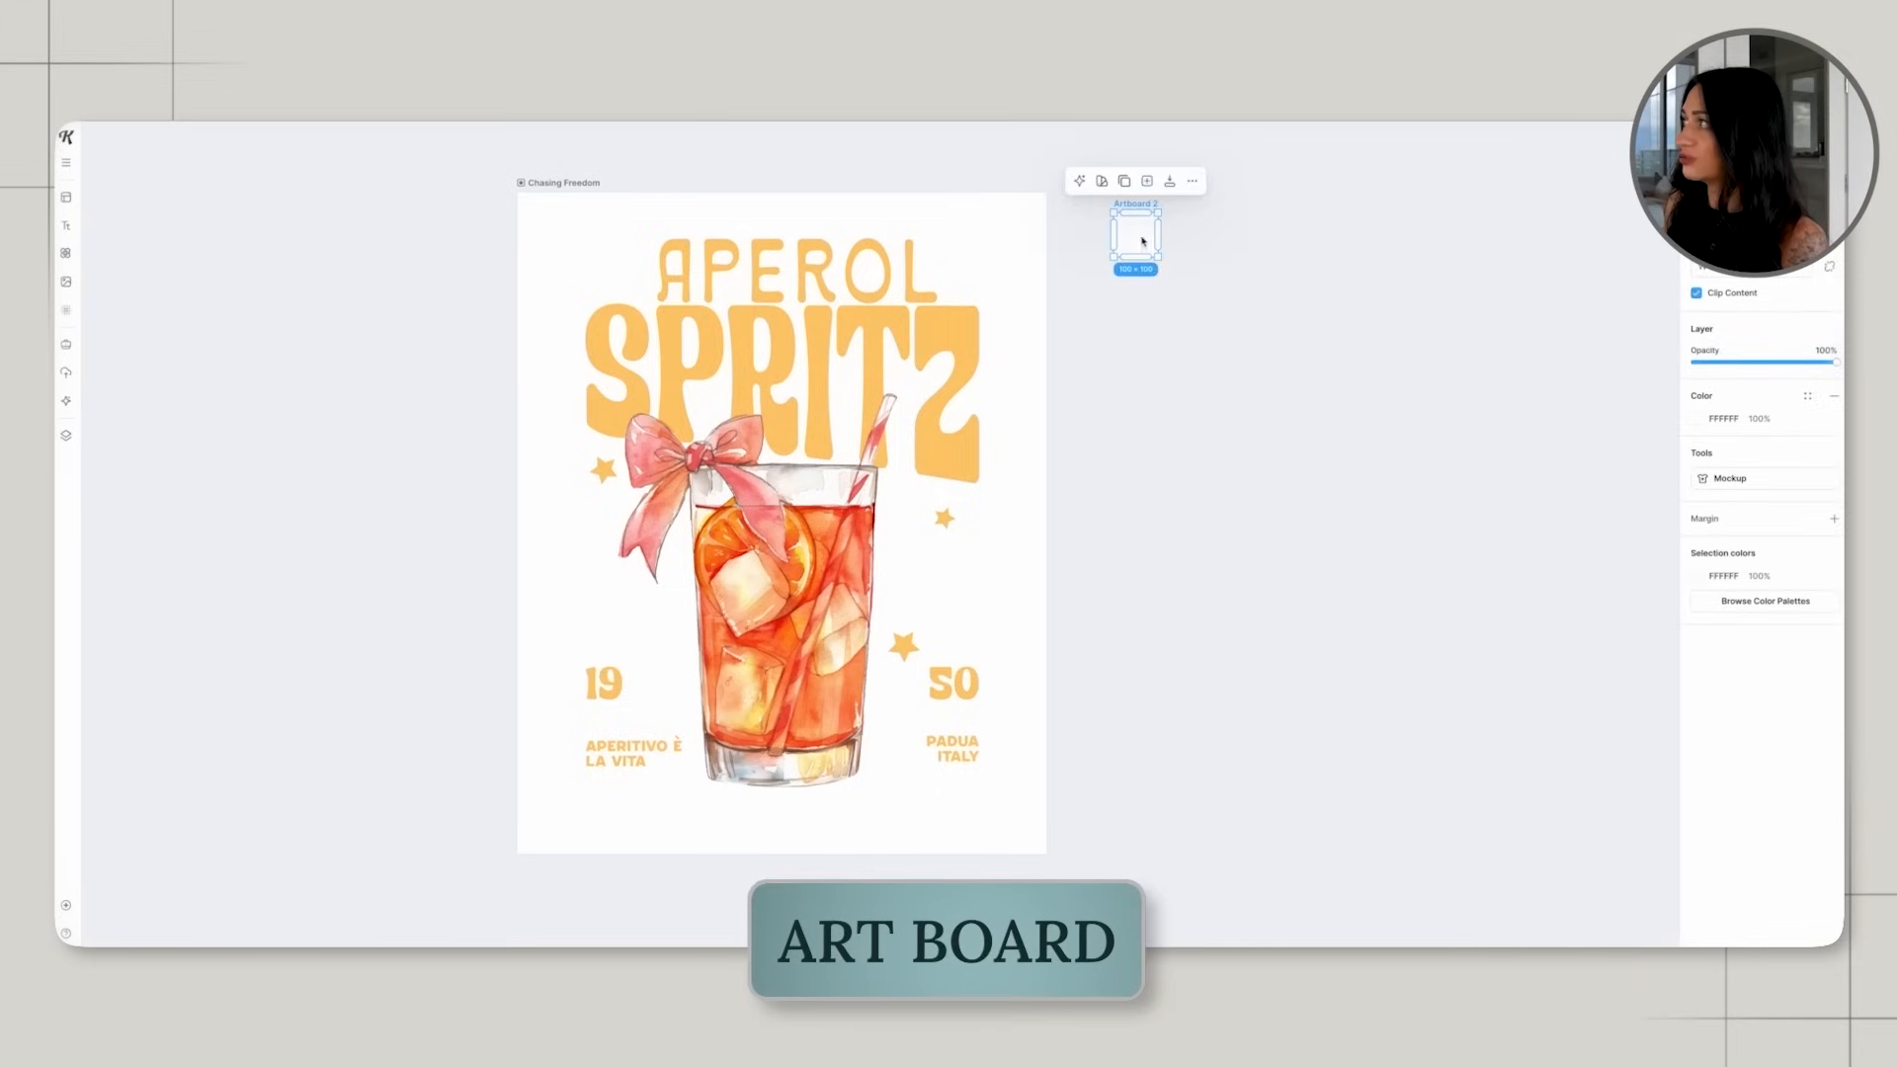
drag(1159, 263, 1492, 538)
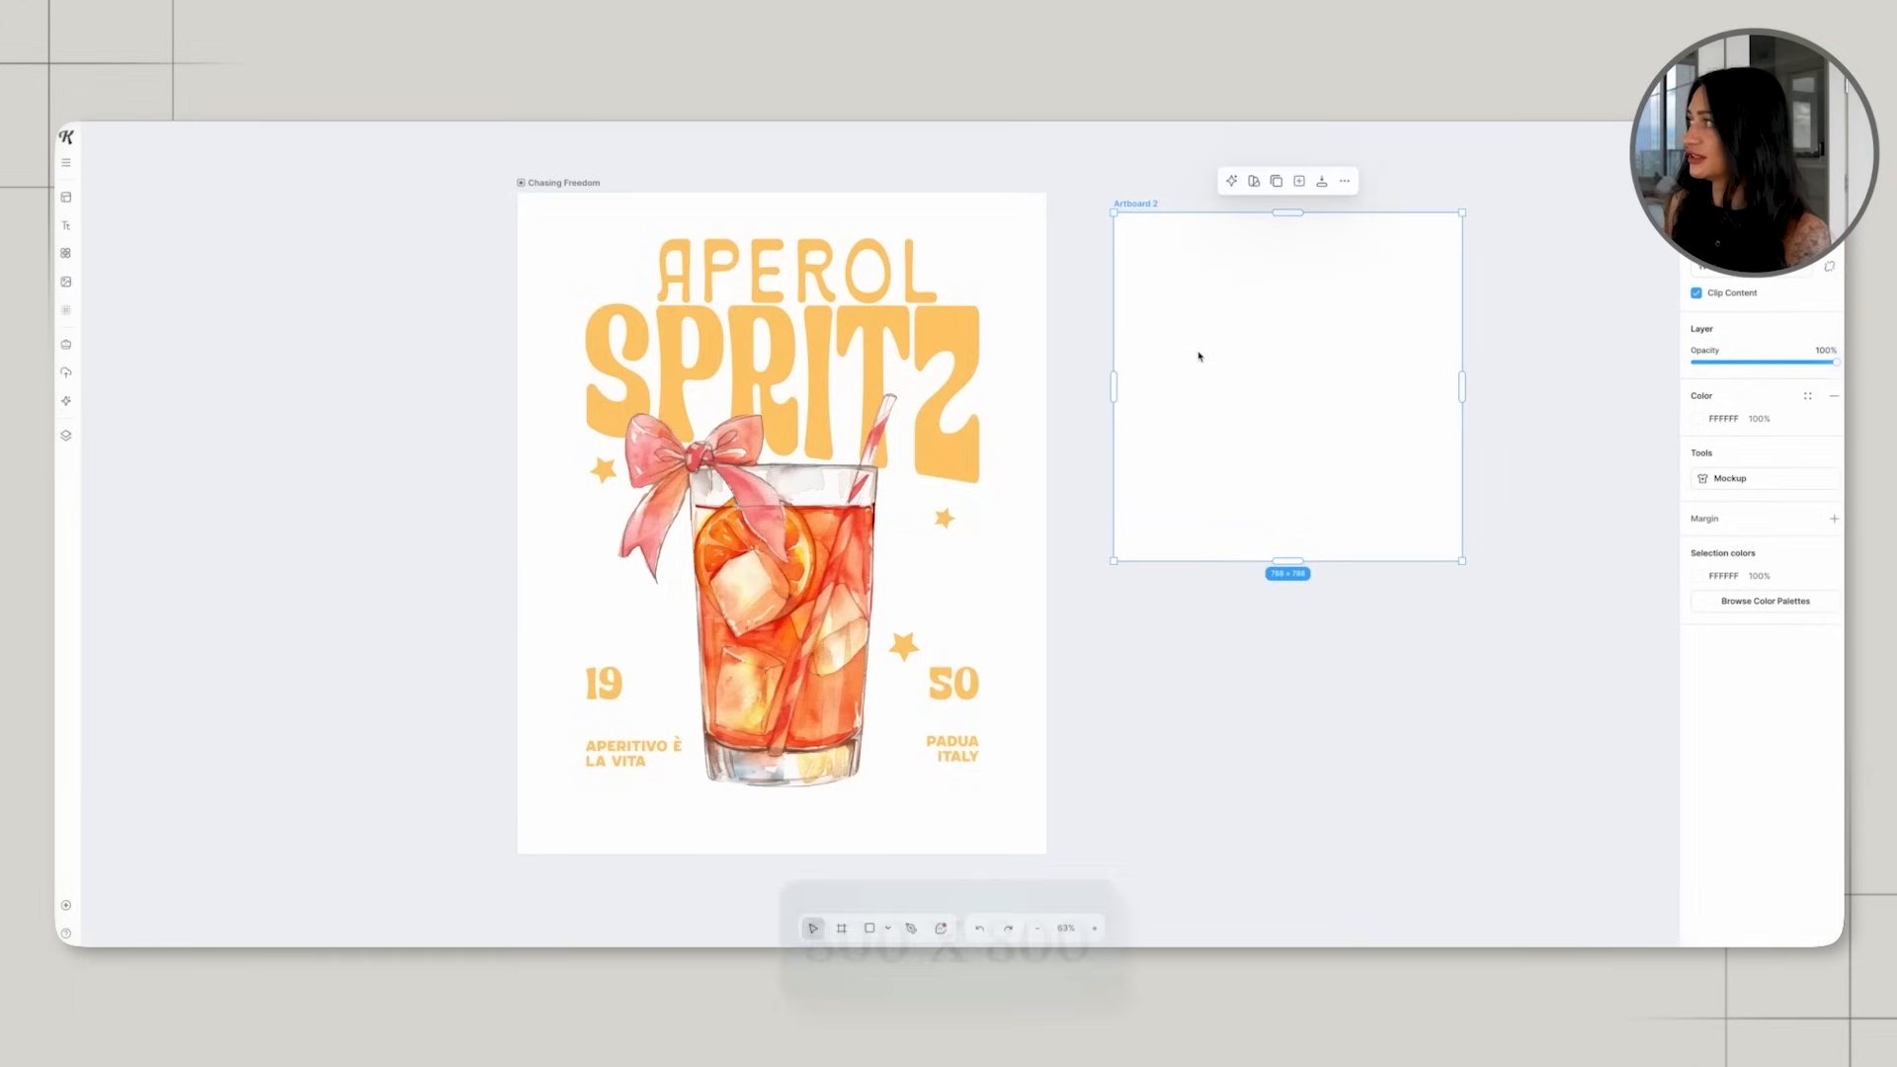
Copy the APEROL SPRITZ title onto the new square artboard, scale it down to fit and centre it.
click(938, 286)
mouse_move(810, 400)
mouse_down()
mouse_move(1166, 660)
mouse_move(1211, 655)
mouse_move(1157, 613)
mouse_up()
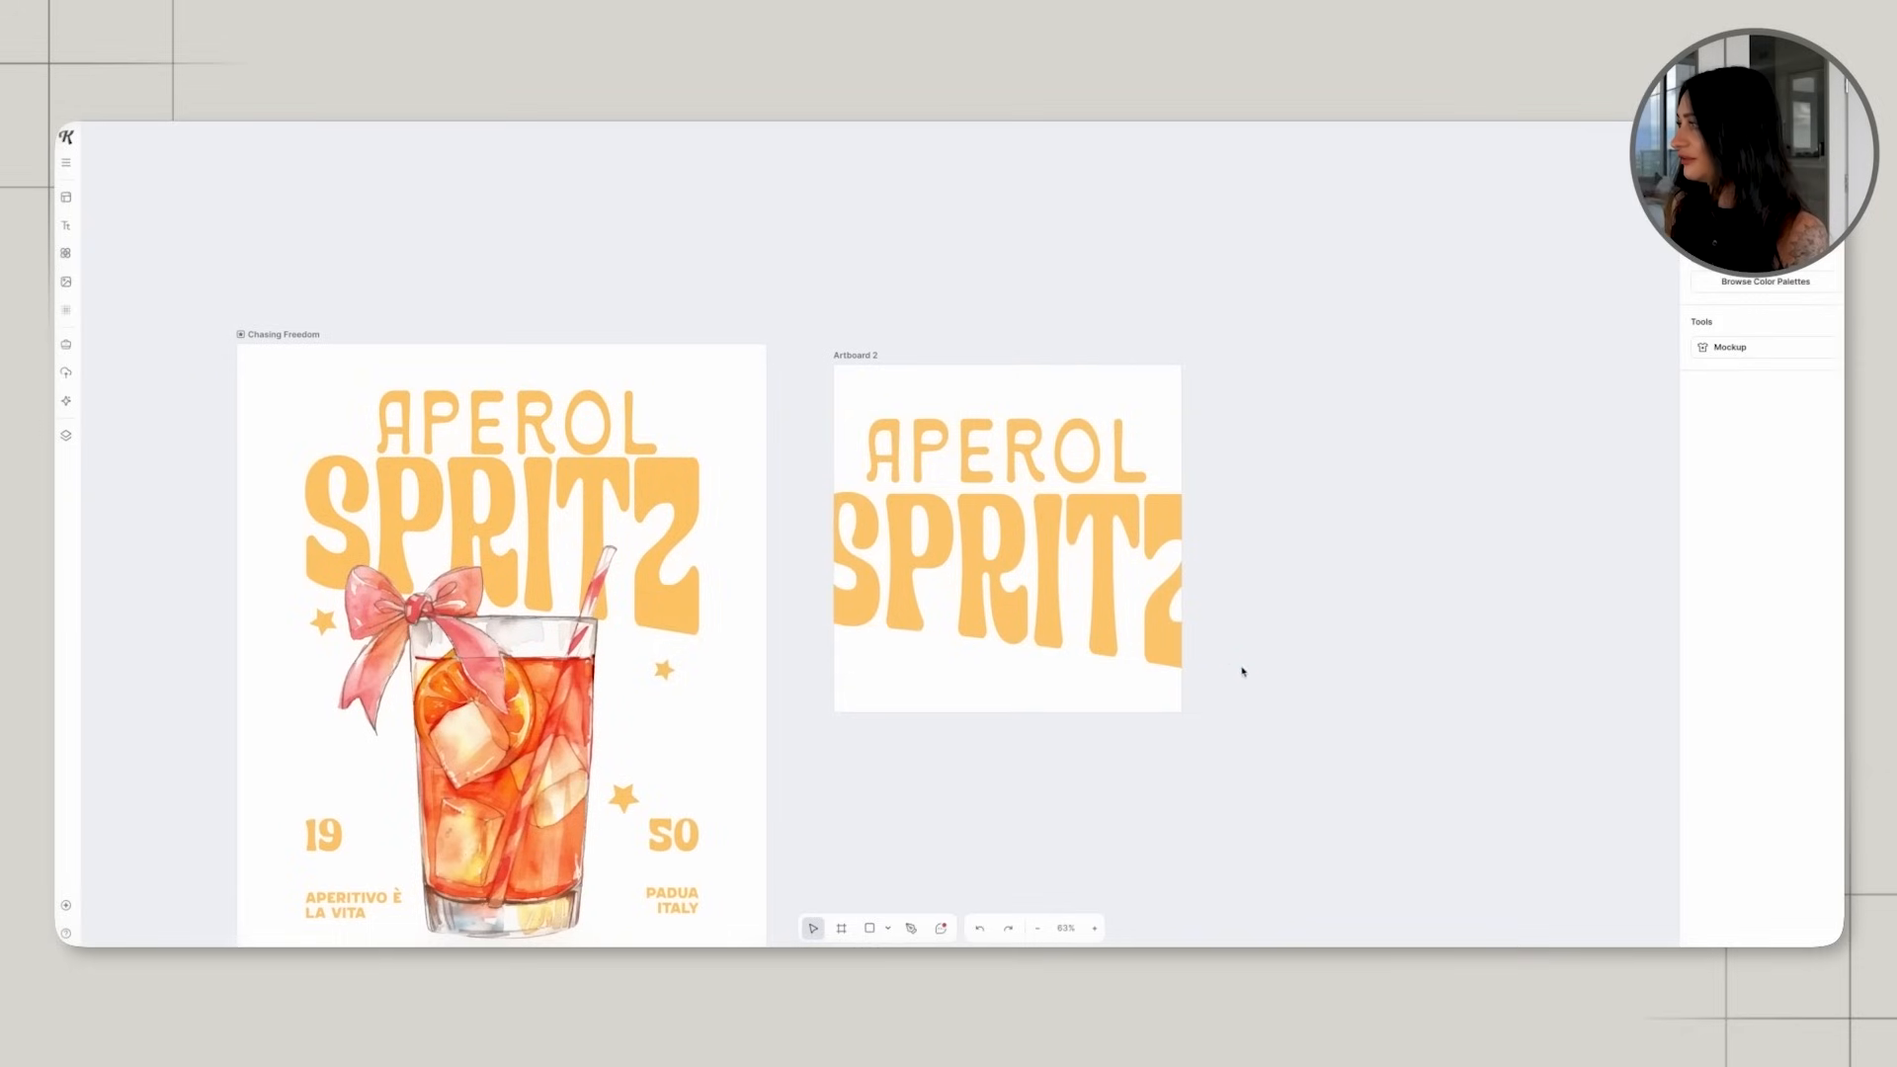
drag(1275, 677, 1152, 610)
drag(971, 509, 1020, 533)
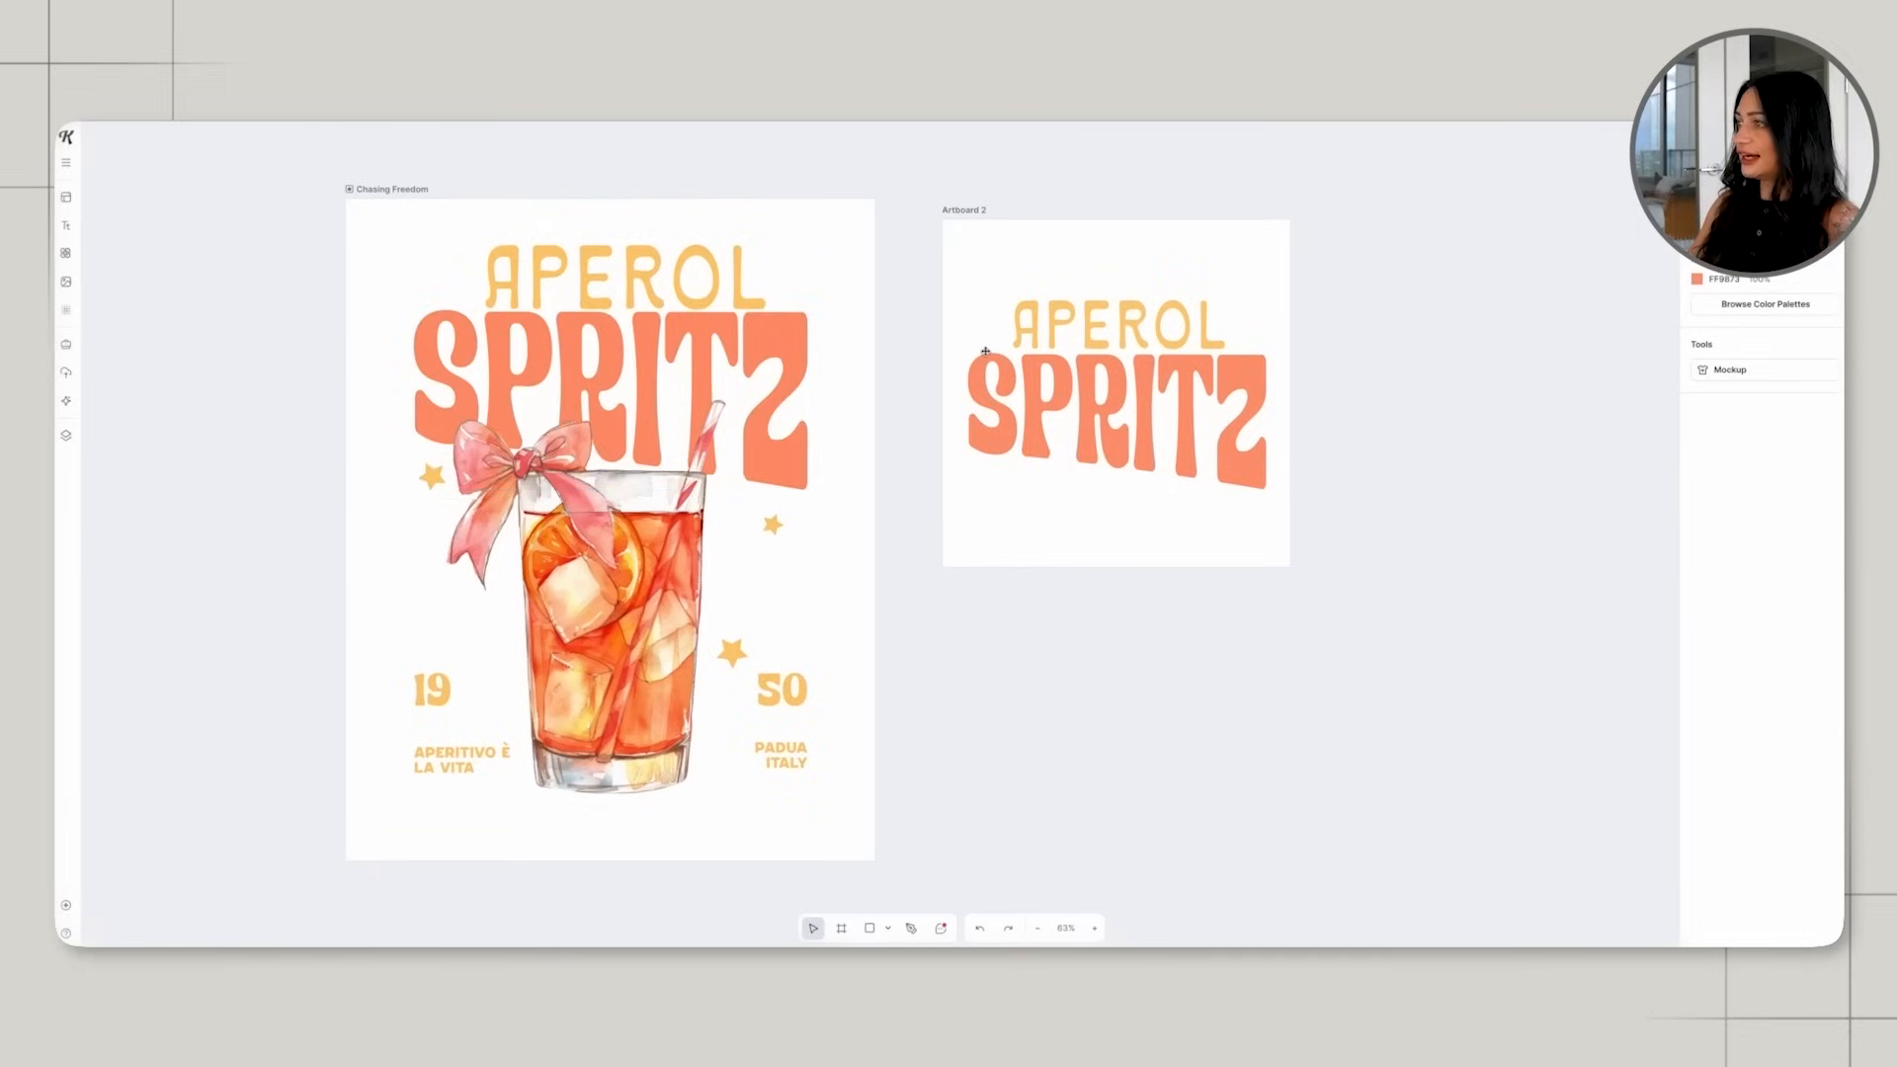
Recolour the word SPRITZ coral on both the poster and the square artboard.
click(985, 352)
click(945, 396)
scroll(1474, 566, right, 1)
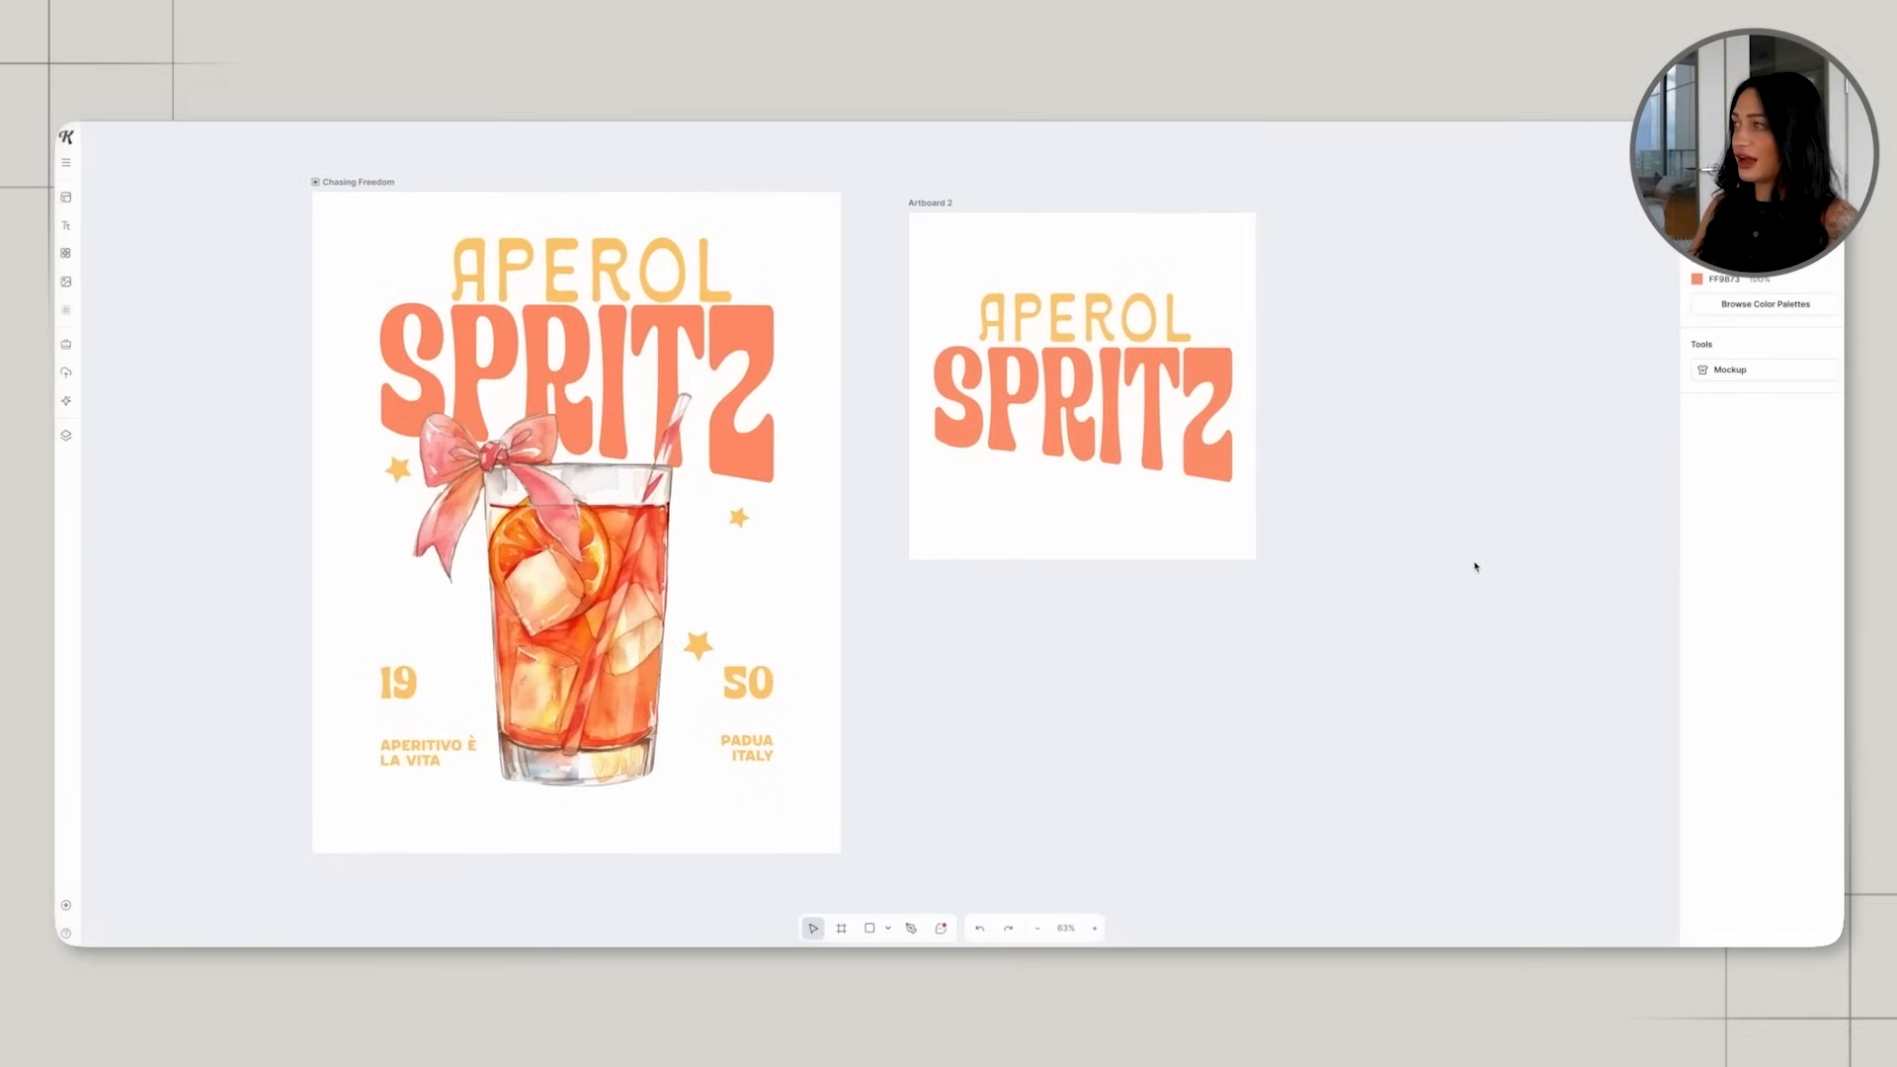
scroll(1474, 566, left, 3)
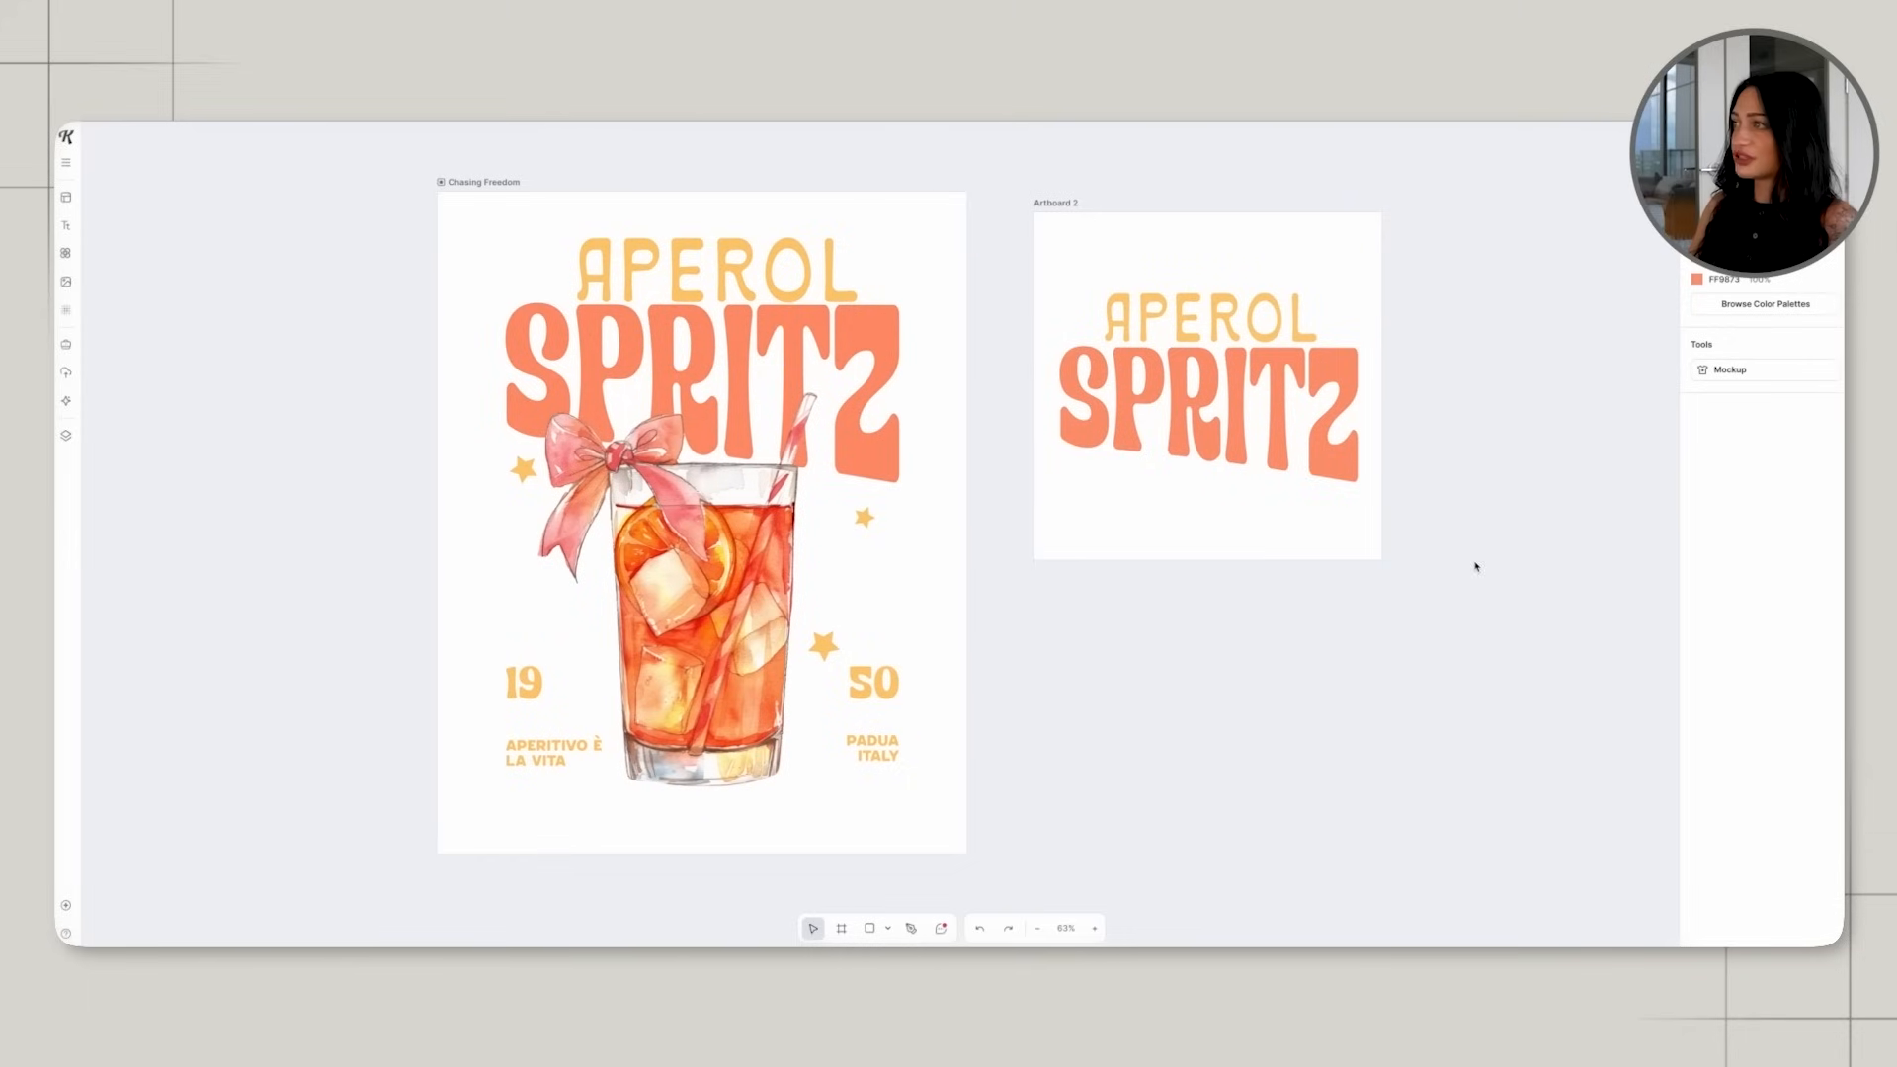
Try a duplicate of the star below the S beside the glass, above the number 19, and delete the copy.
click(530, 479)
key(ctrl+c)
key(ctrl+v)
drag(530, 479, 566, 626)
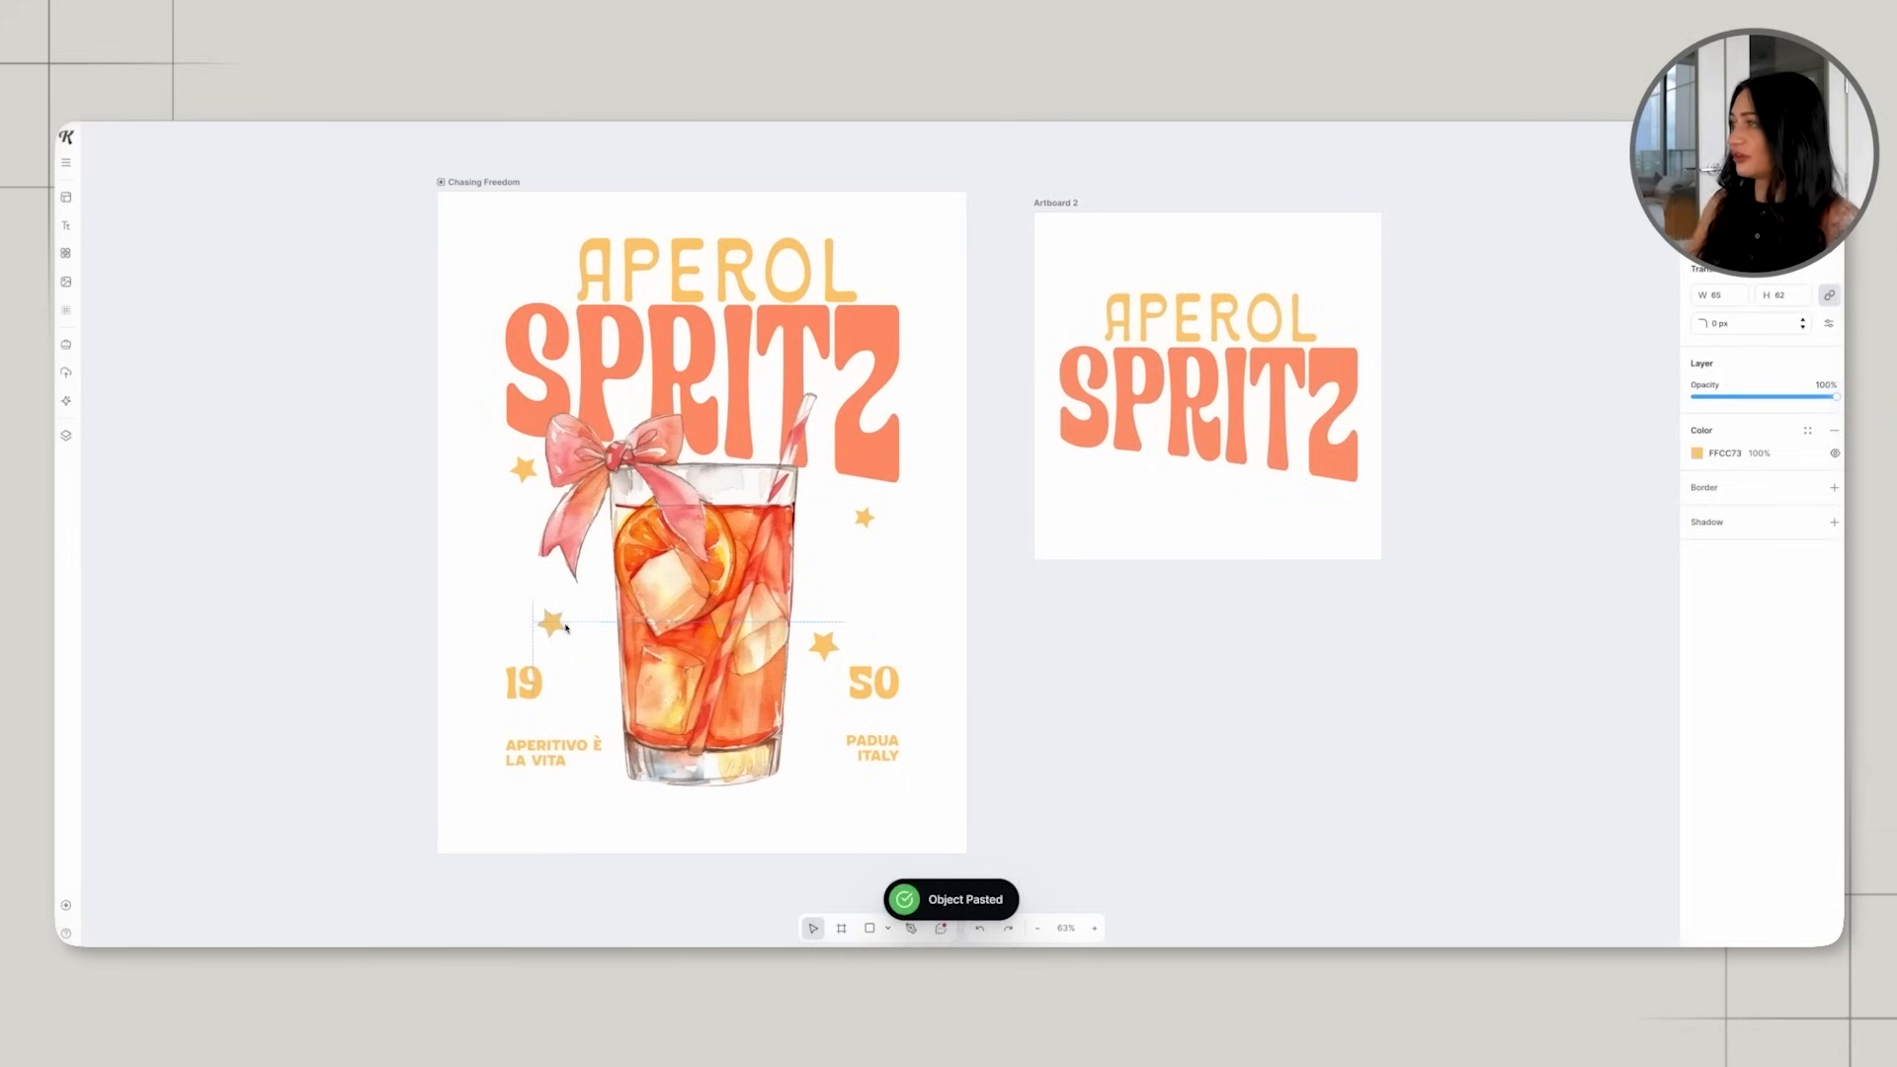
key(Delete)
Rename the poster artboard "aperol spritz back".
scroll(938, 582, right, 1)
click(692, 571)
click(431, 180)
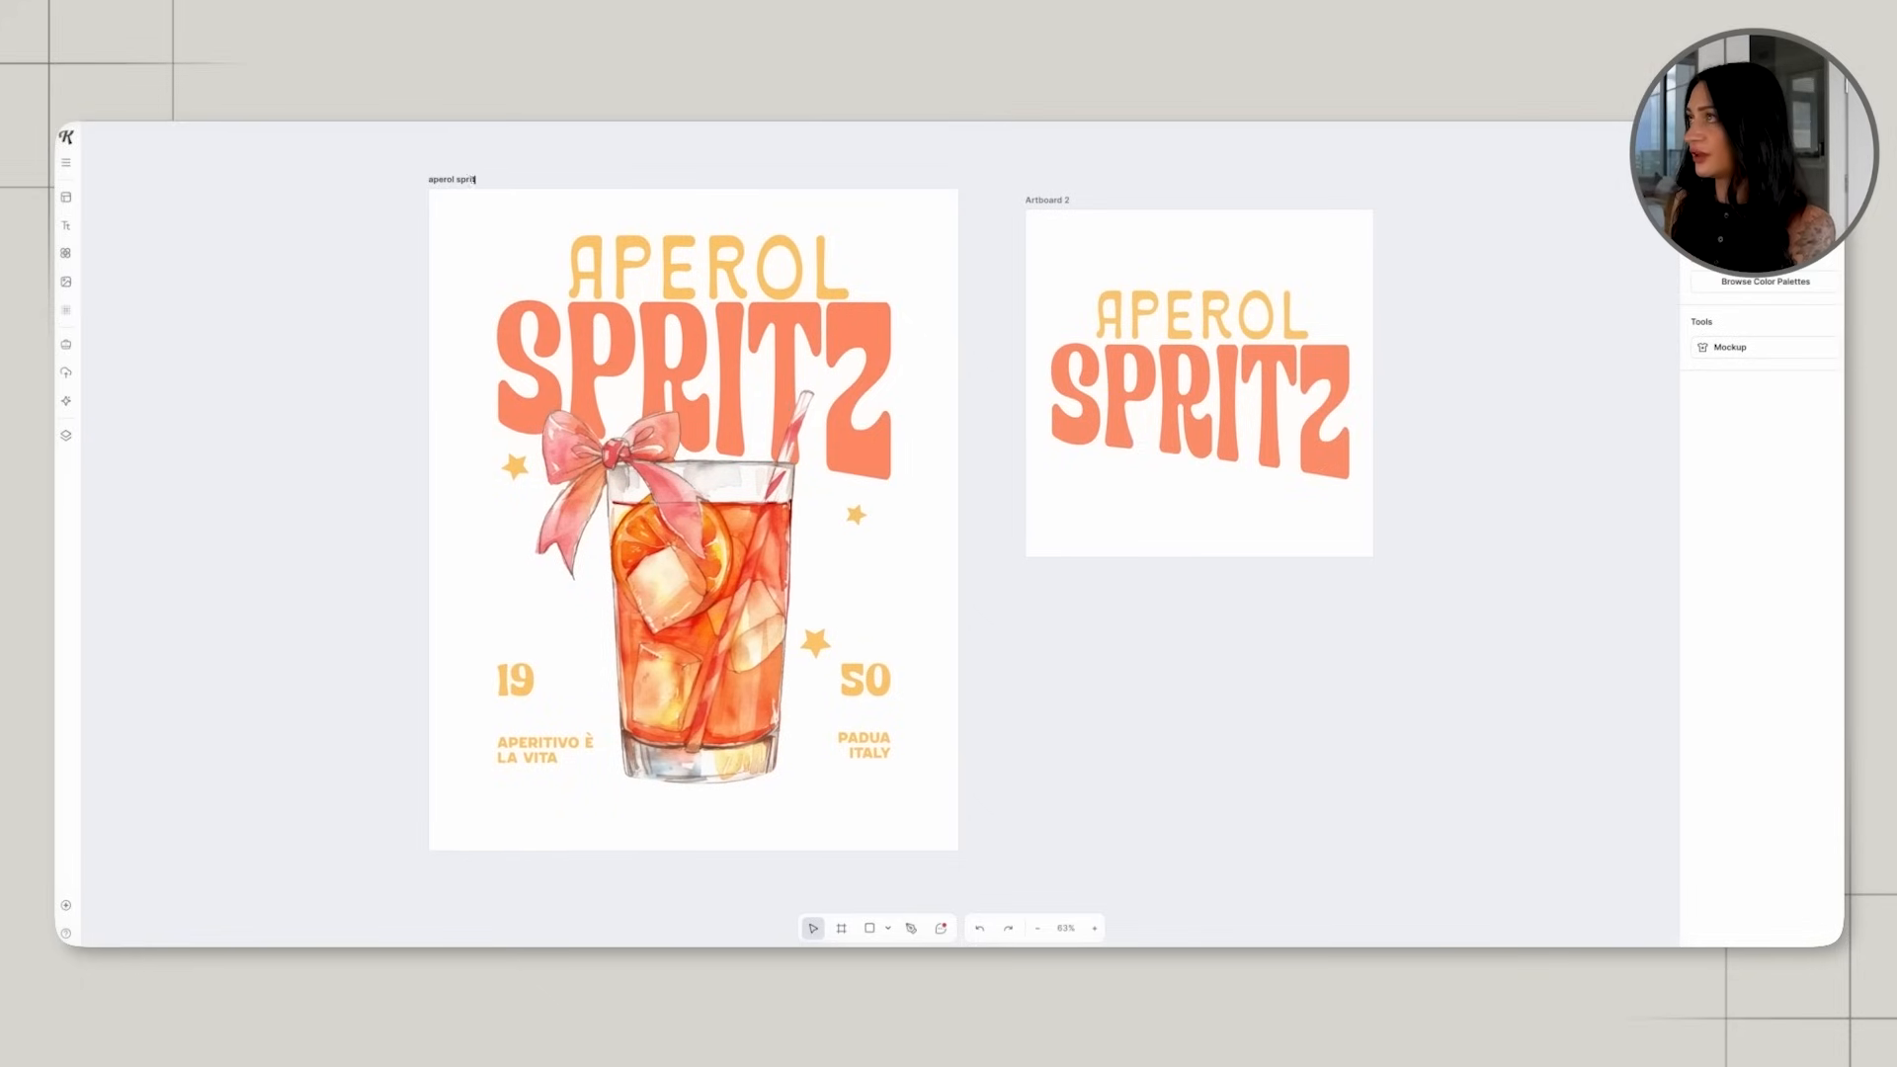
text(c)
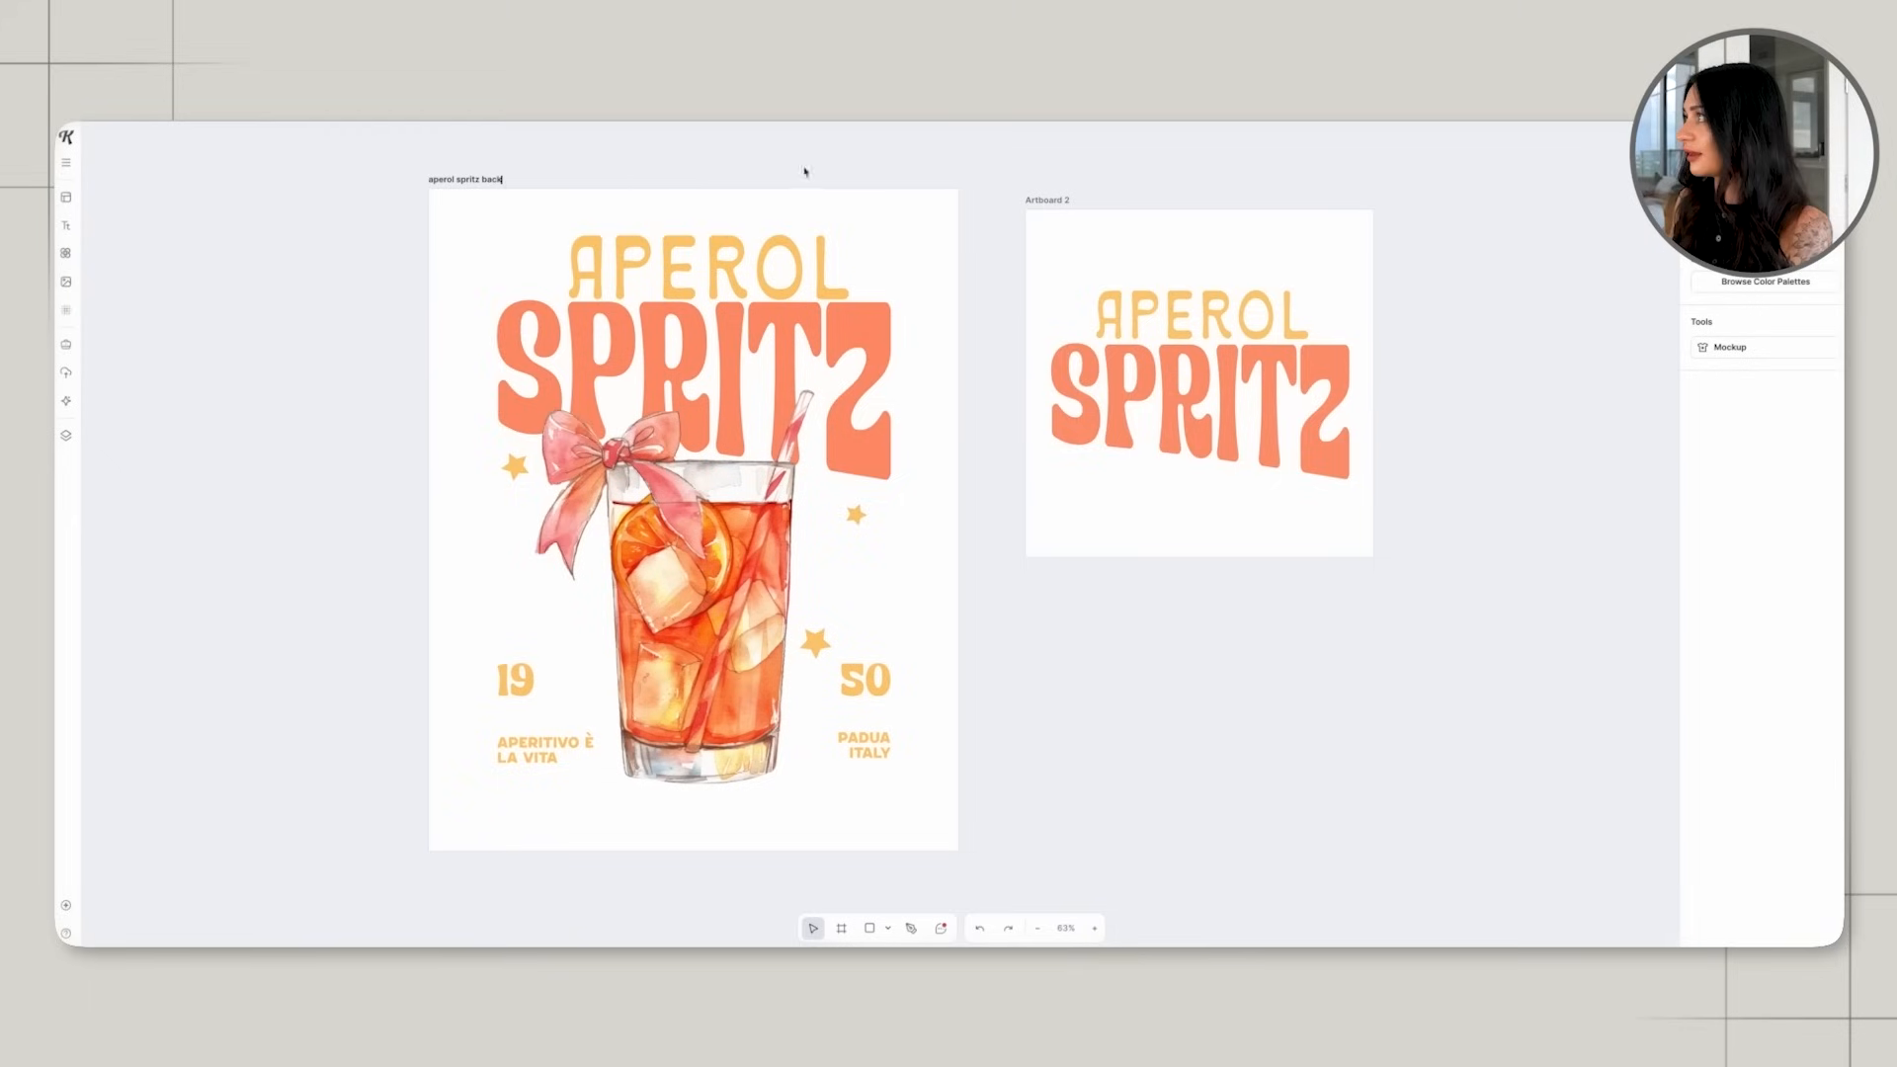
text(k)
Rename the square artboard "aperol spritz front".
click(1064, 203)
double_click(1060, 199)
text(aperol spritx)
key(BackSpace)
text(z front)
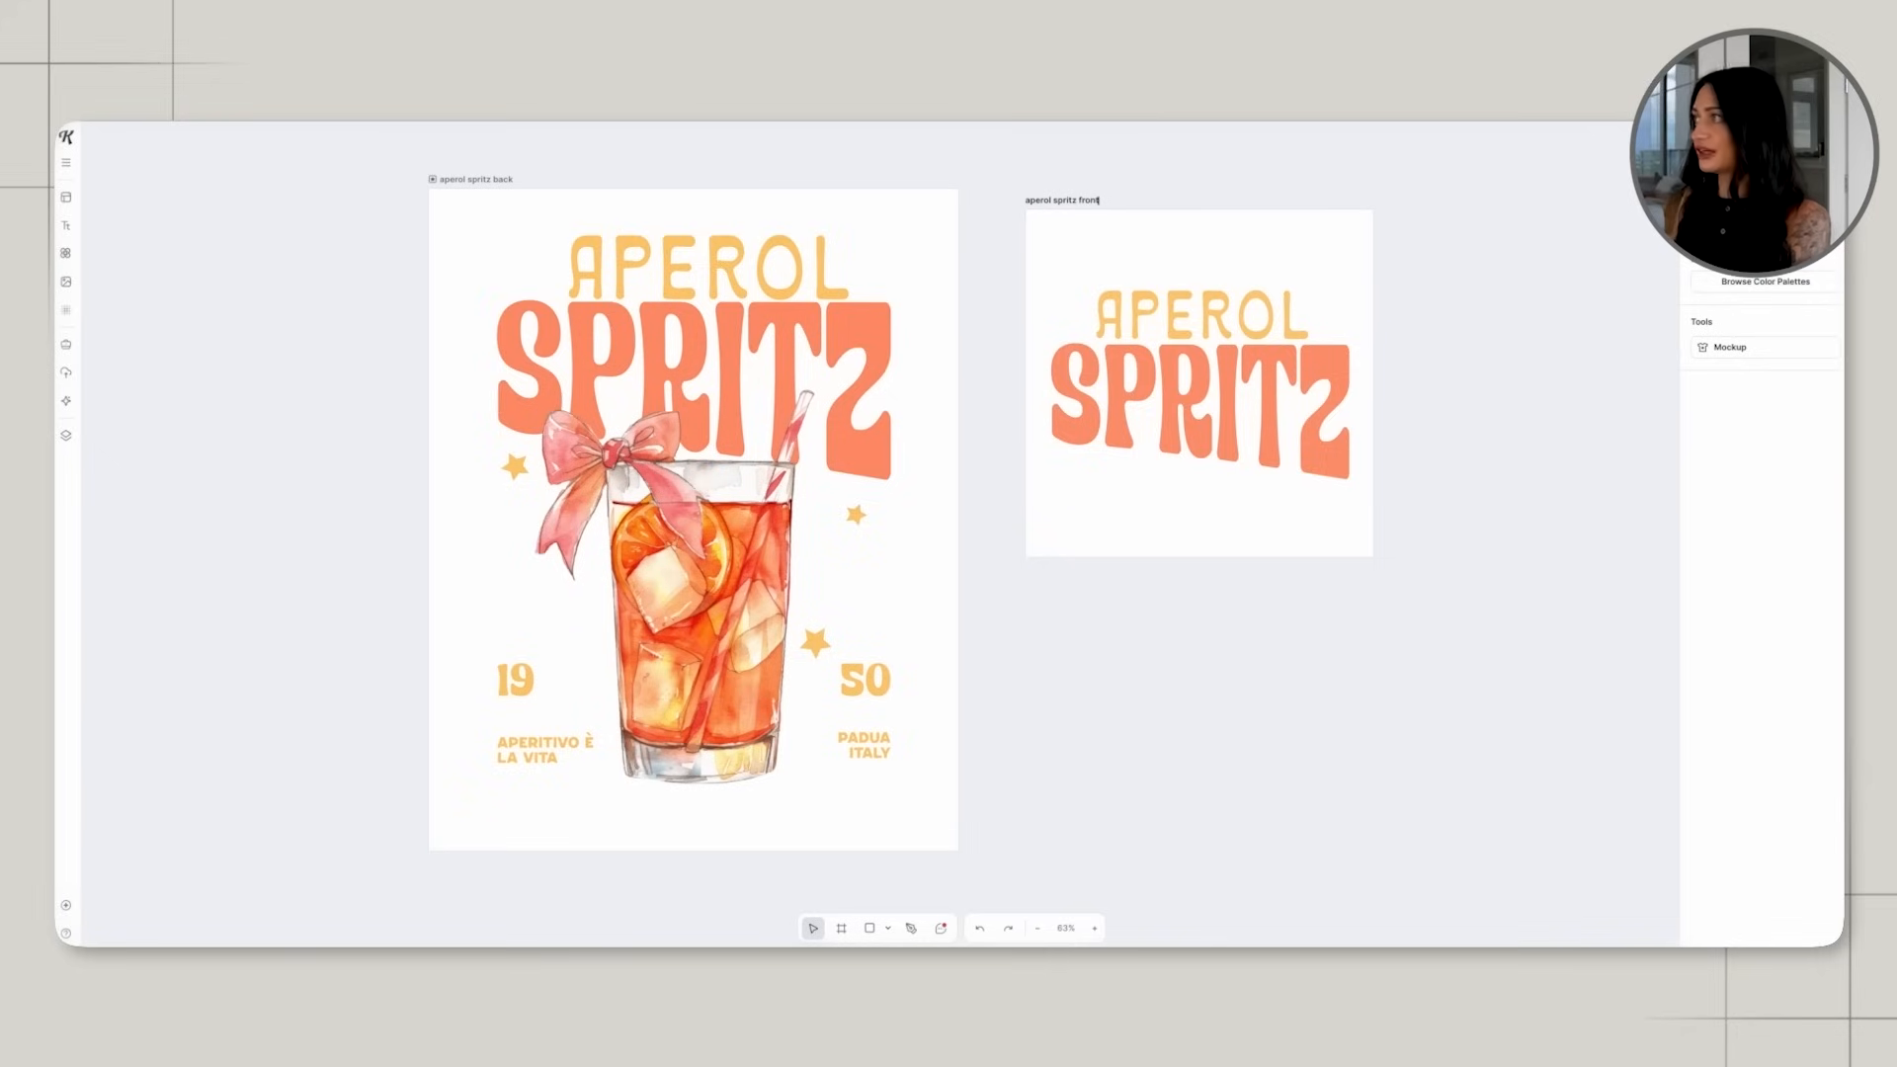
scroll(1063, 206, down, 3)
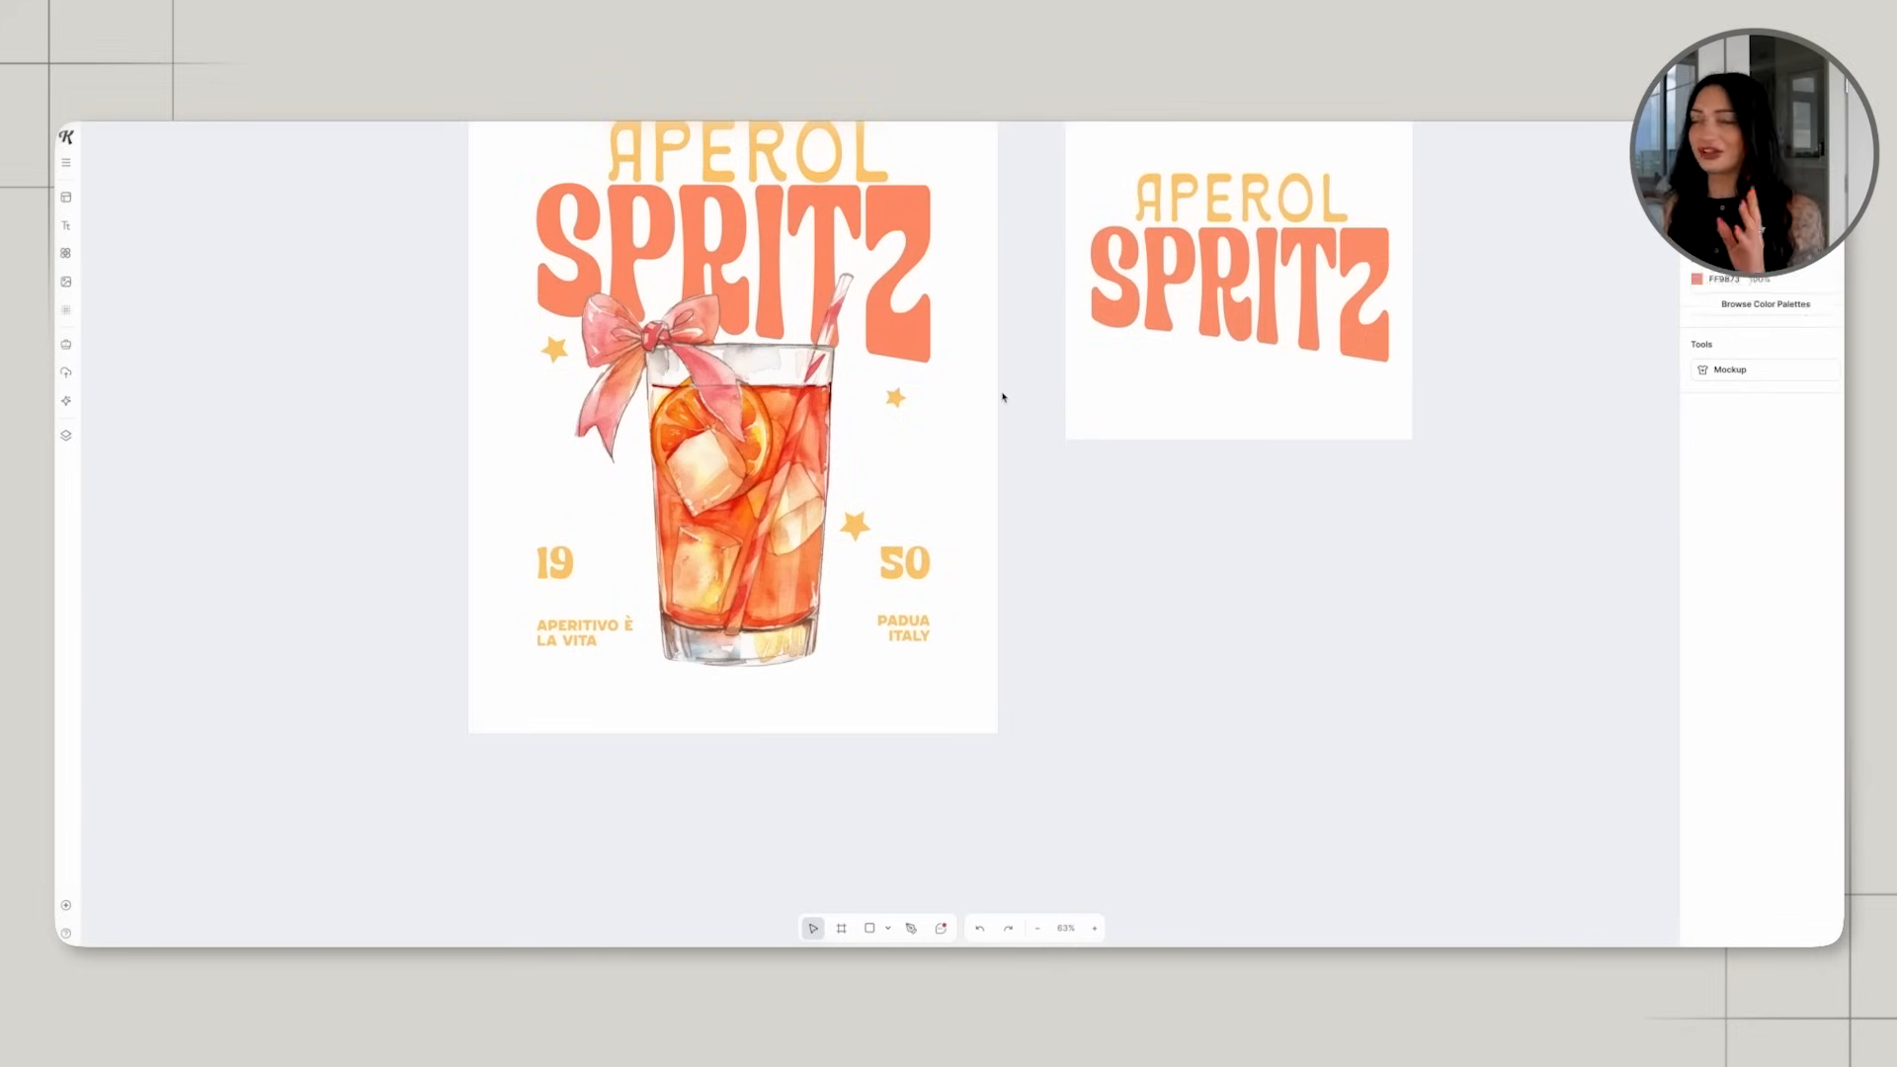
scroll(1002, 397, up, 3)
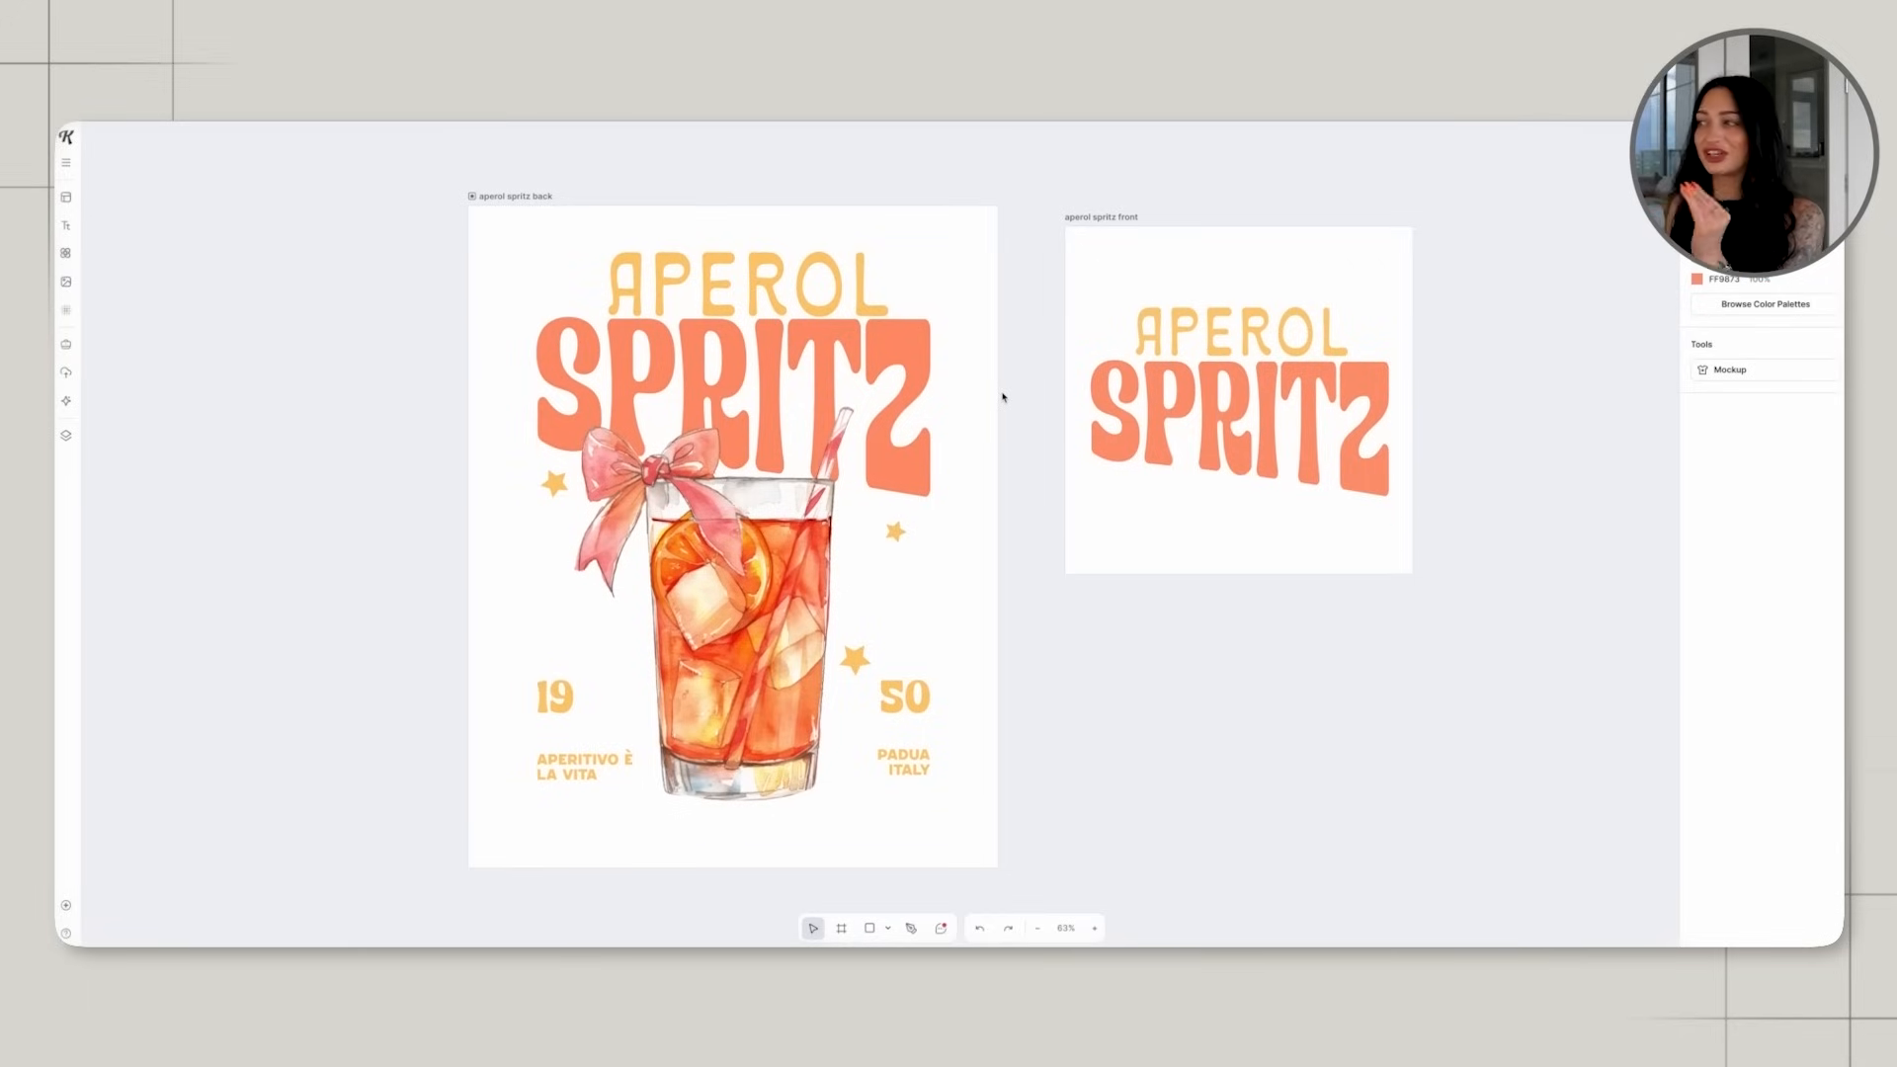
scroll(823, 462, left, 1)
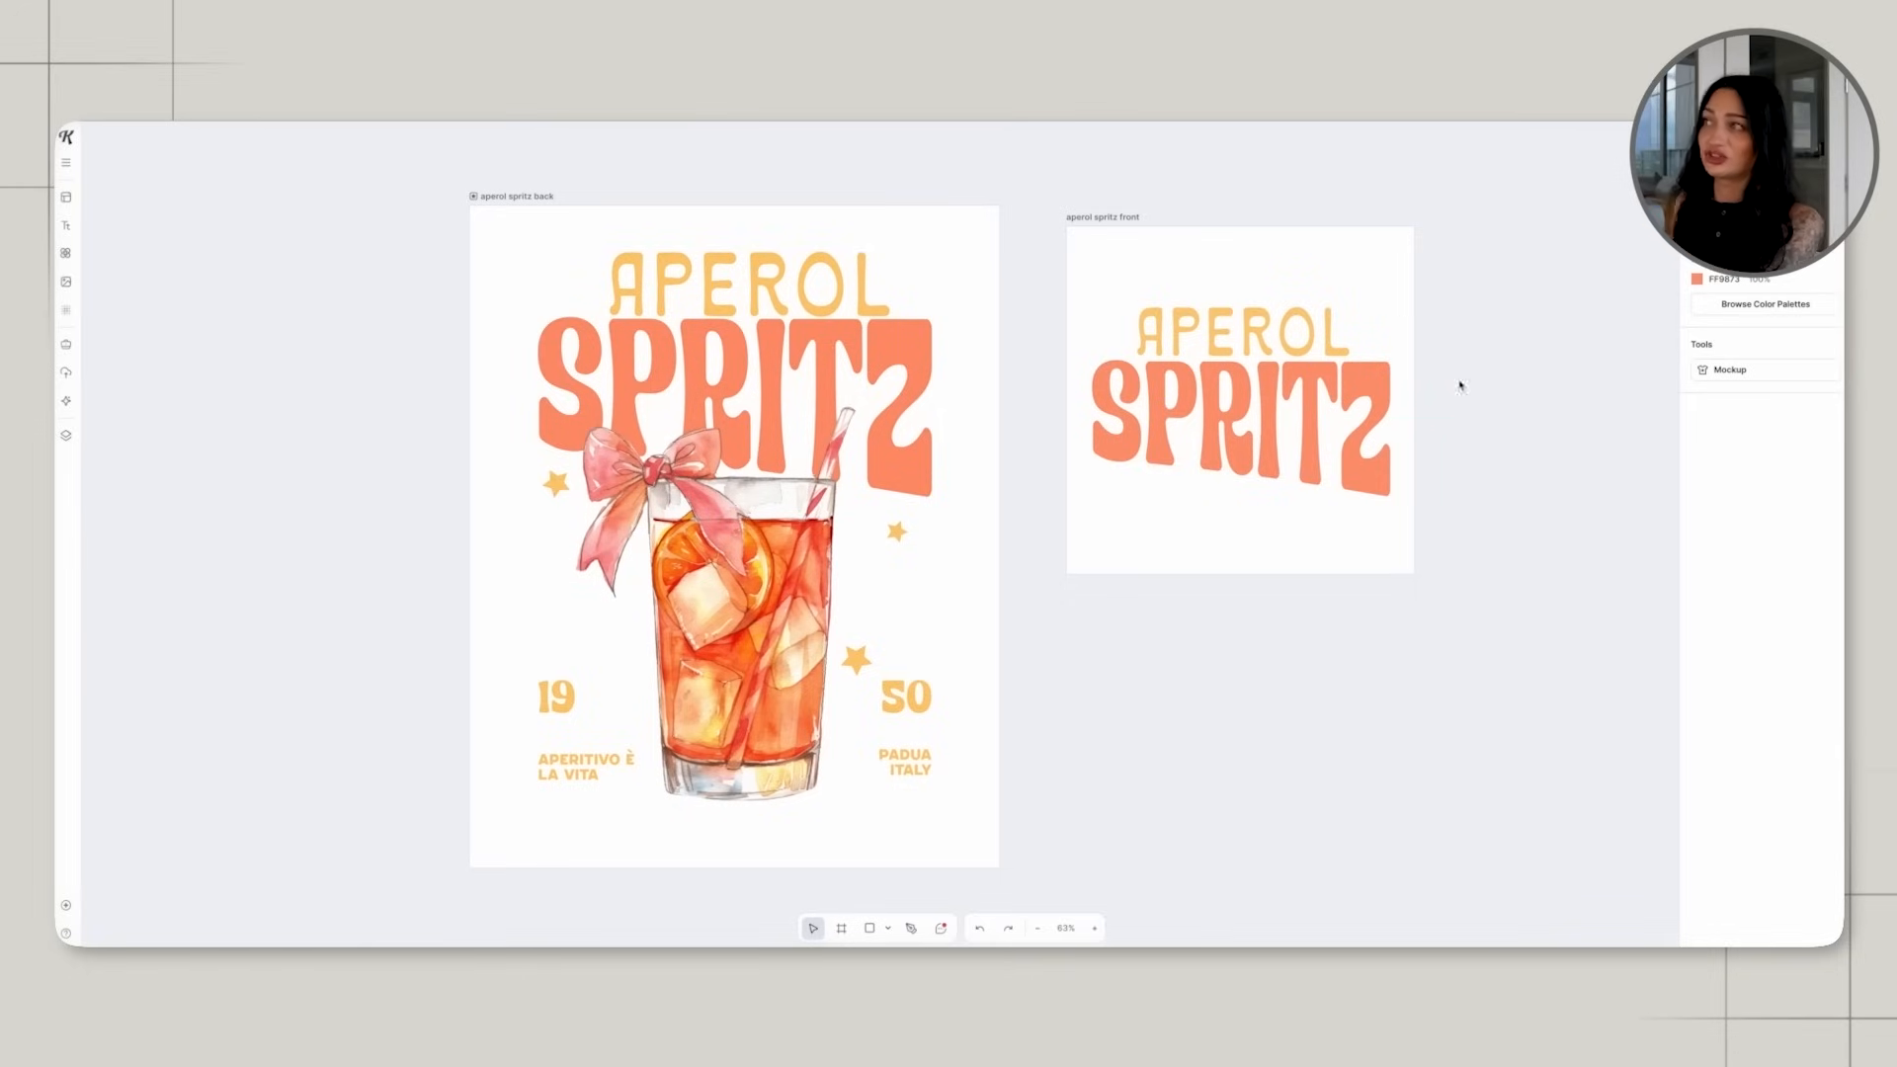
scroll(1102, 578, right, 2)
scroll(1102, 578, down, 1)
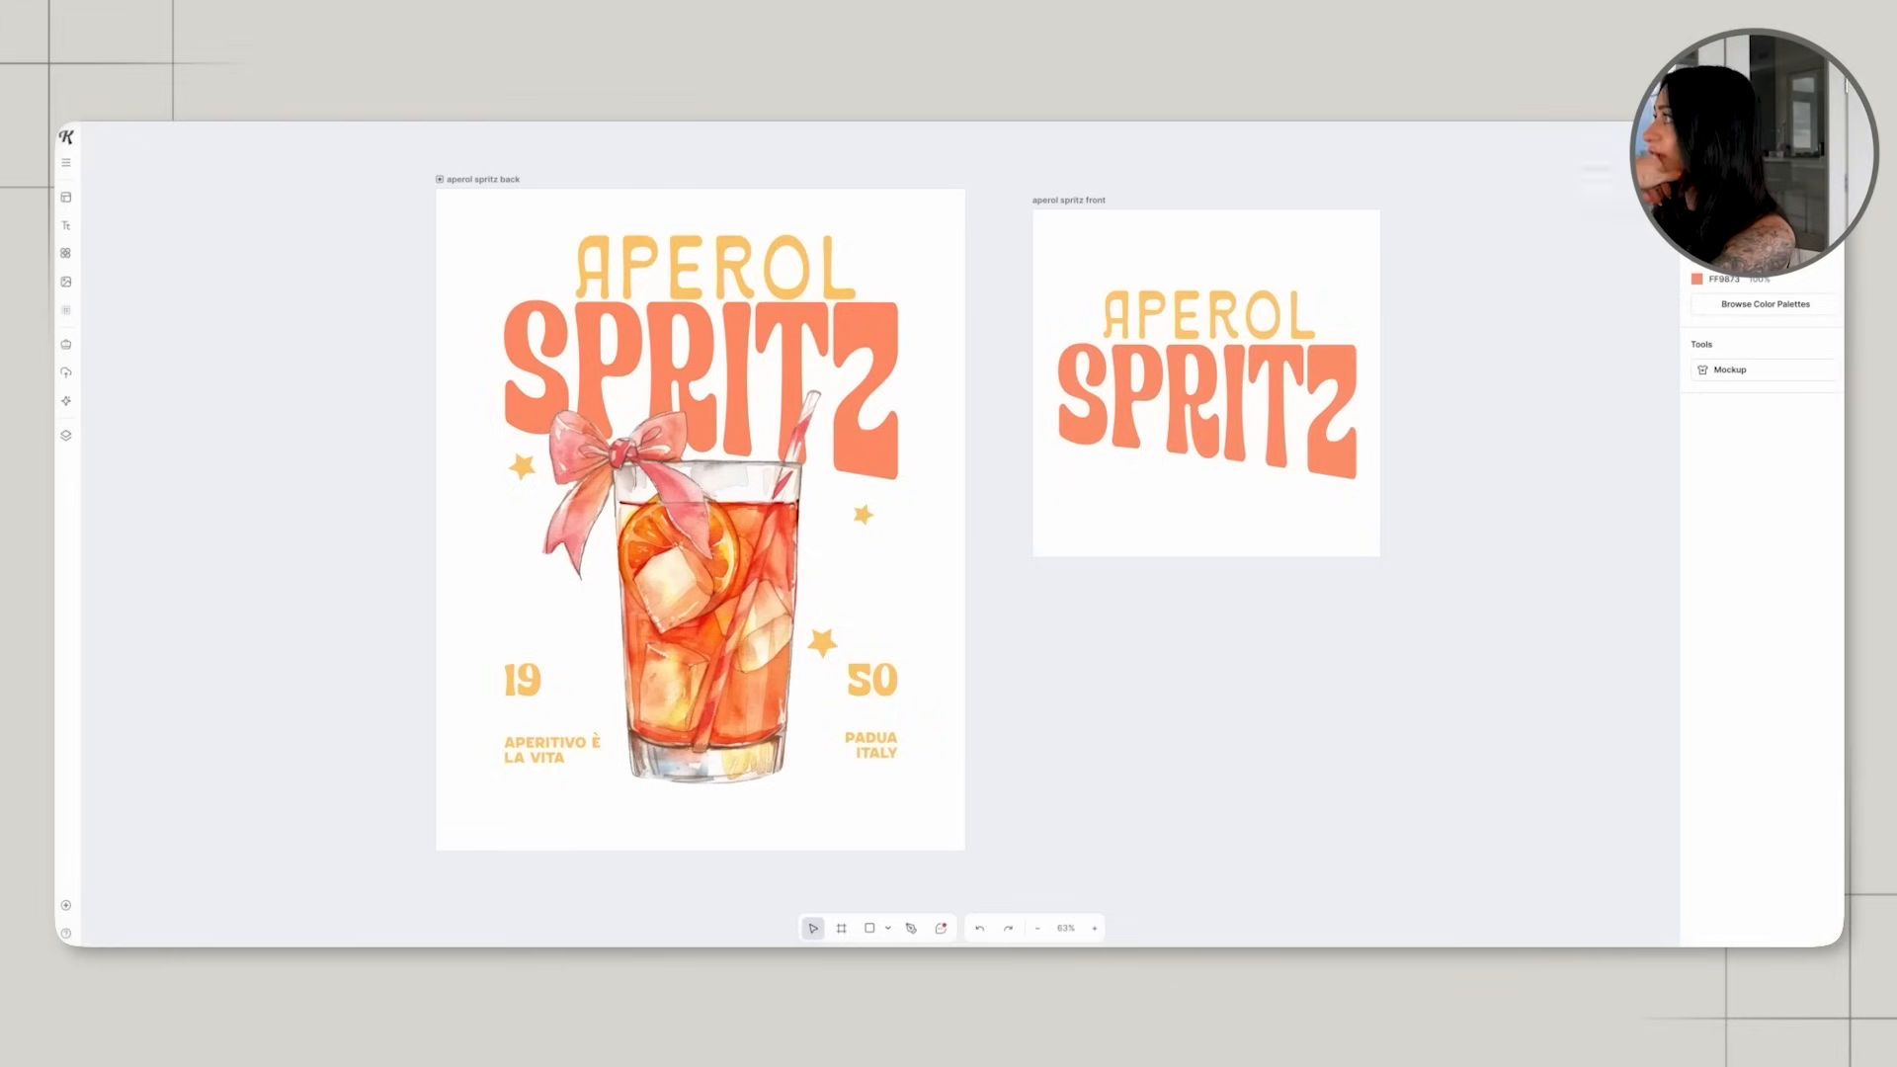
Download all artboards as PNG files with the background removed.
click(1804, 139)
click(1636, 329)
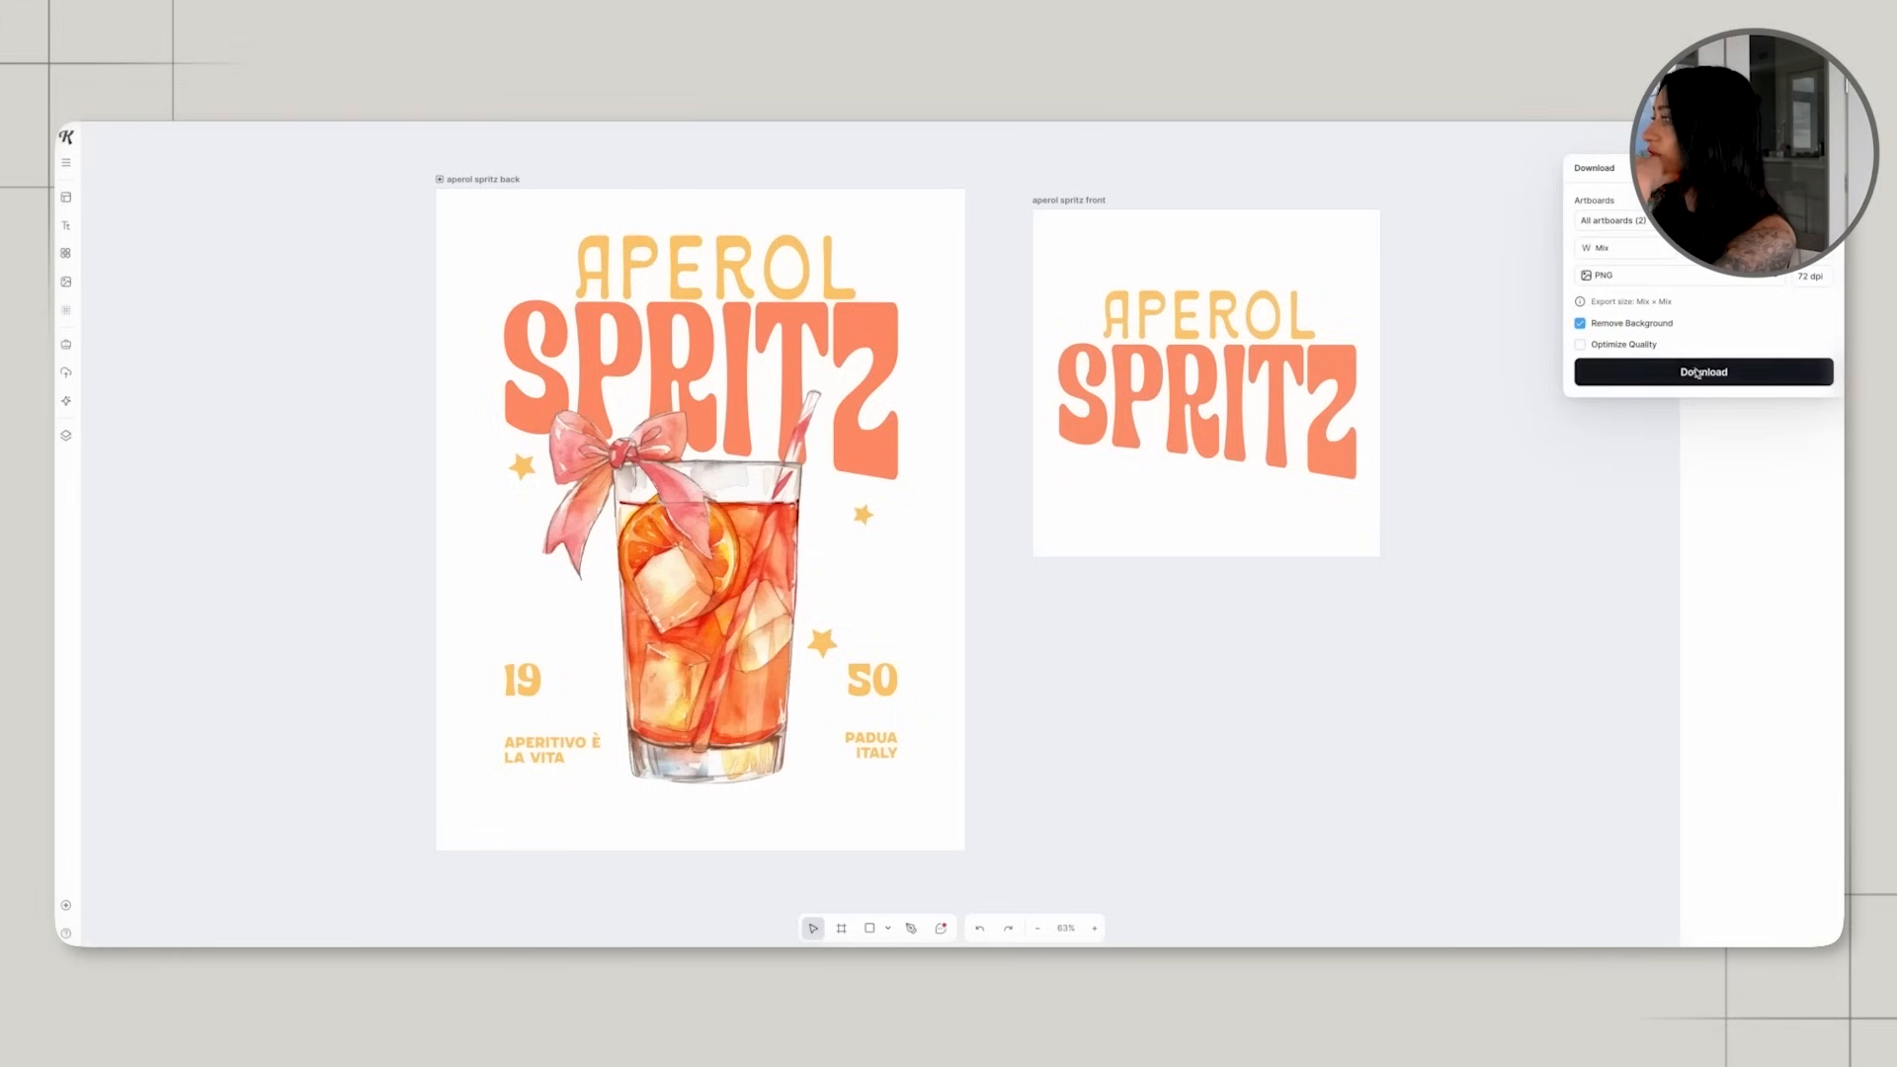
click(1657, 372)
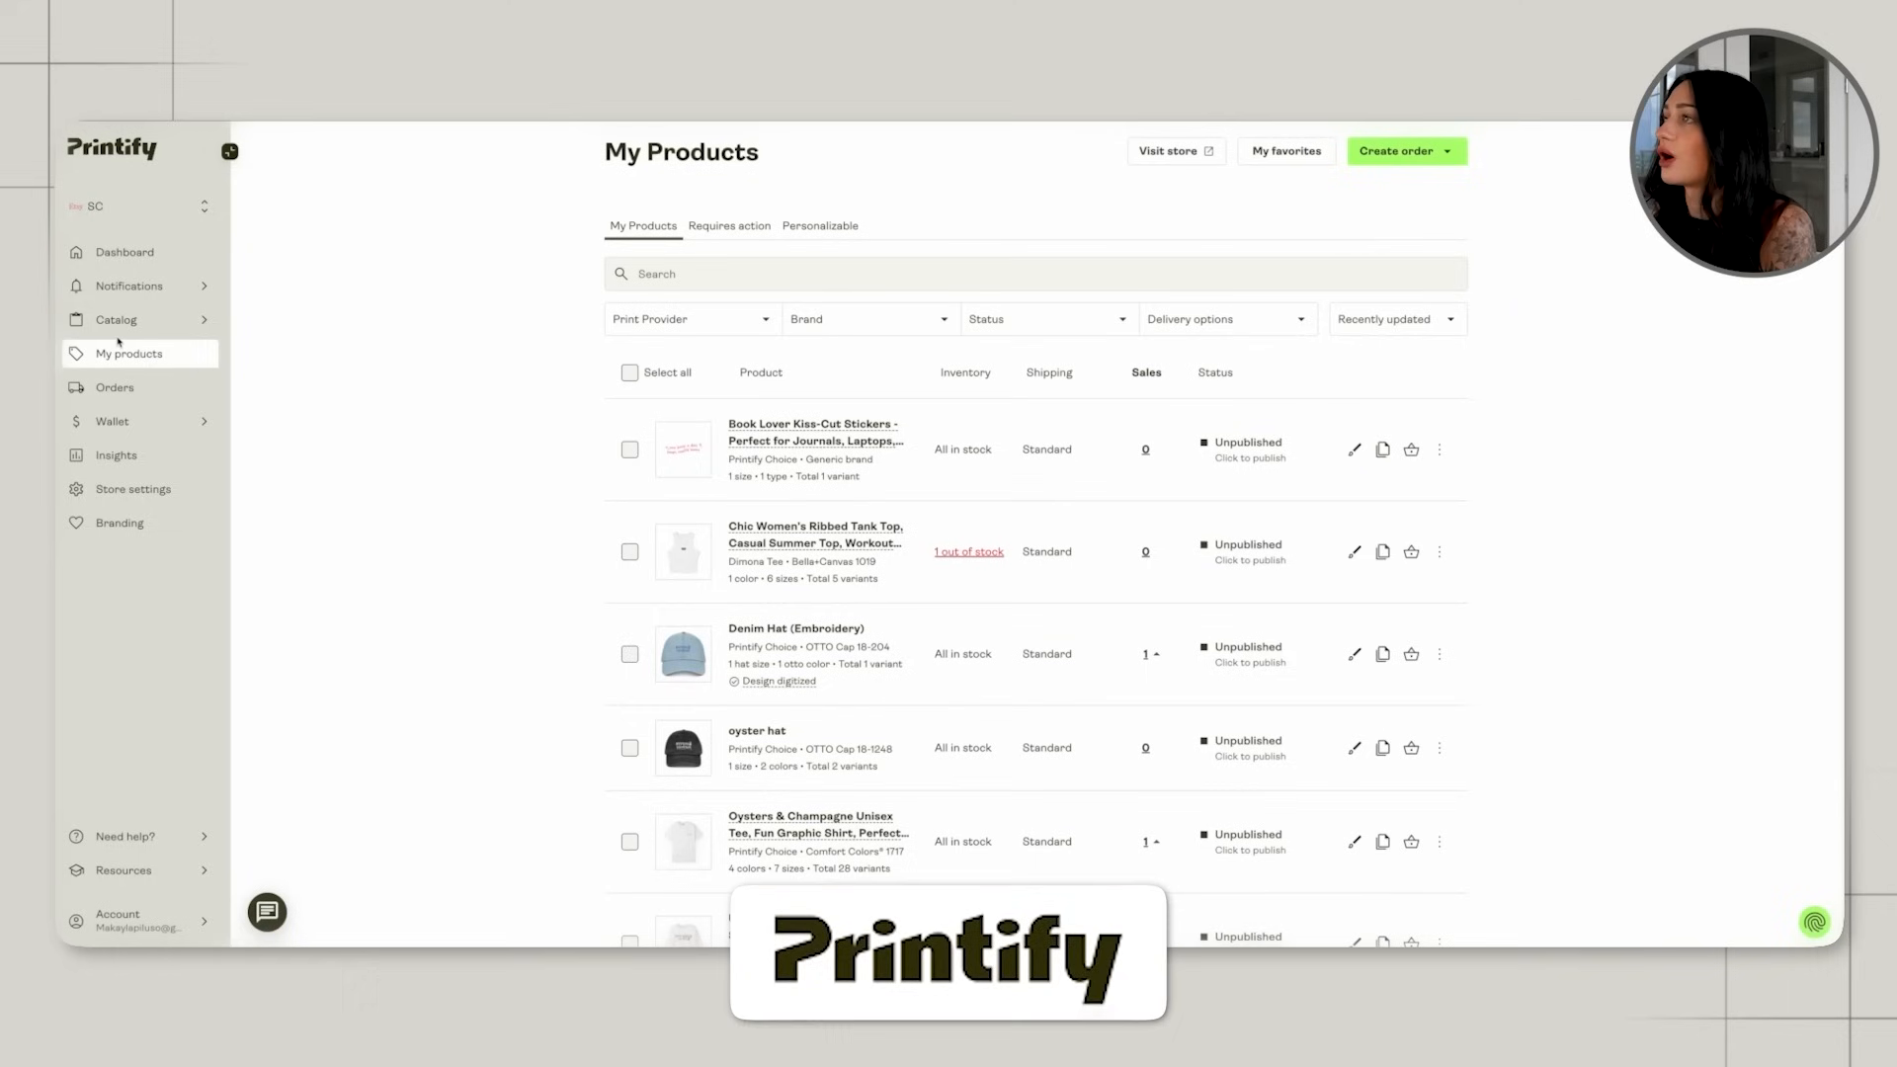
Switch to Printify and start designing the Comfort Colors 1717 Unisex Garment-Dyed T-shirt from the women's T-shirts catalog.
mouse_move(203, 319)
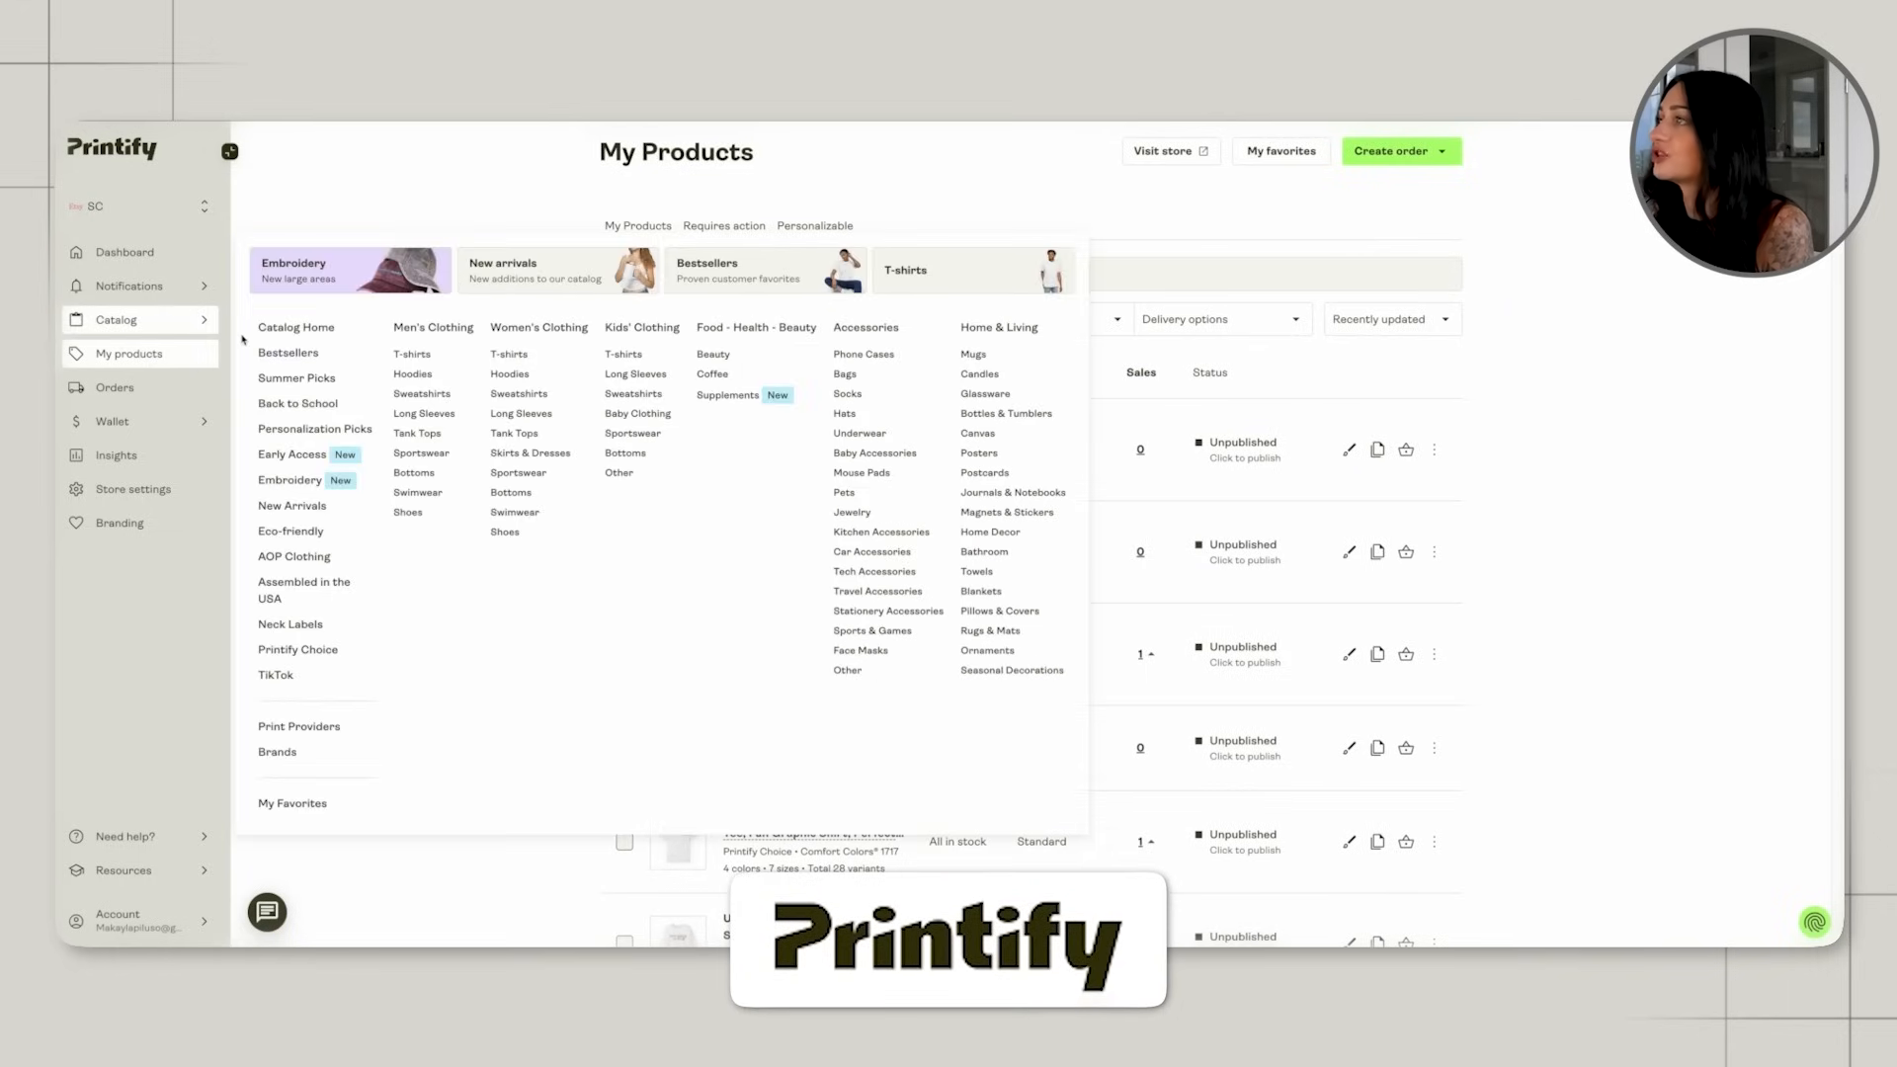
click(509, 353)
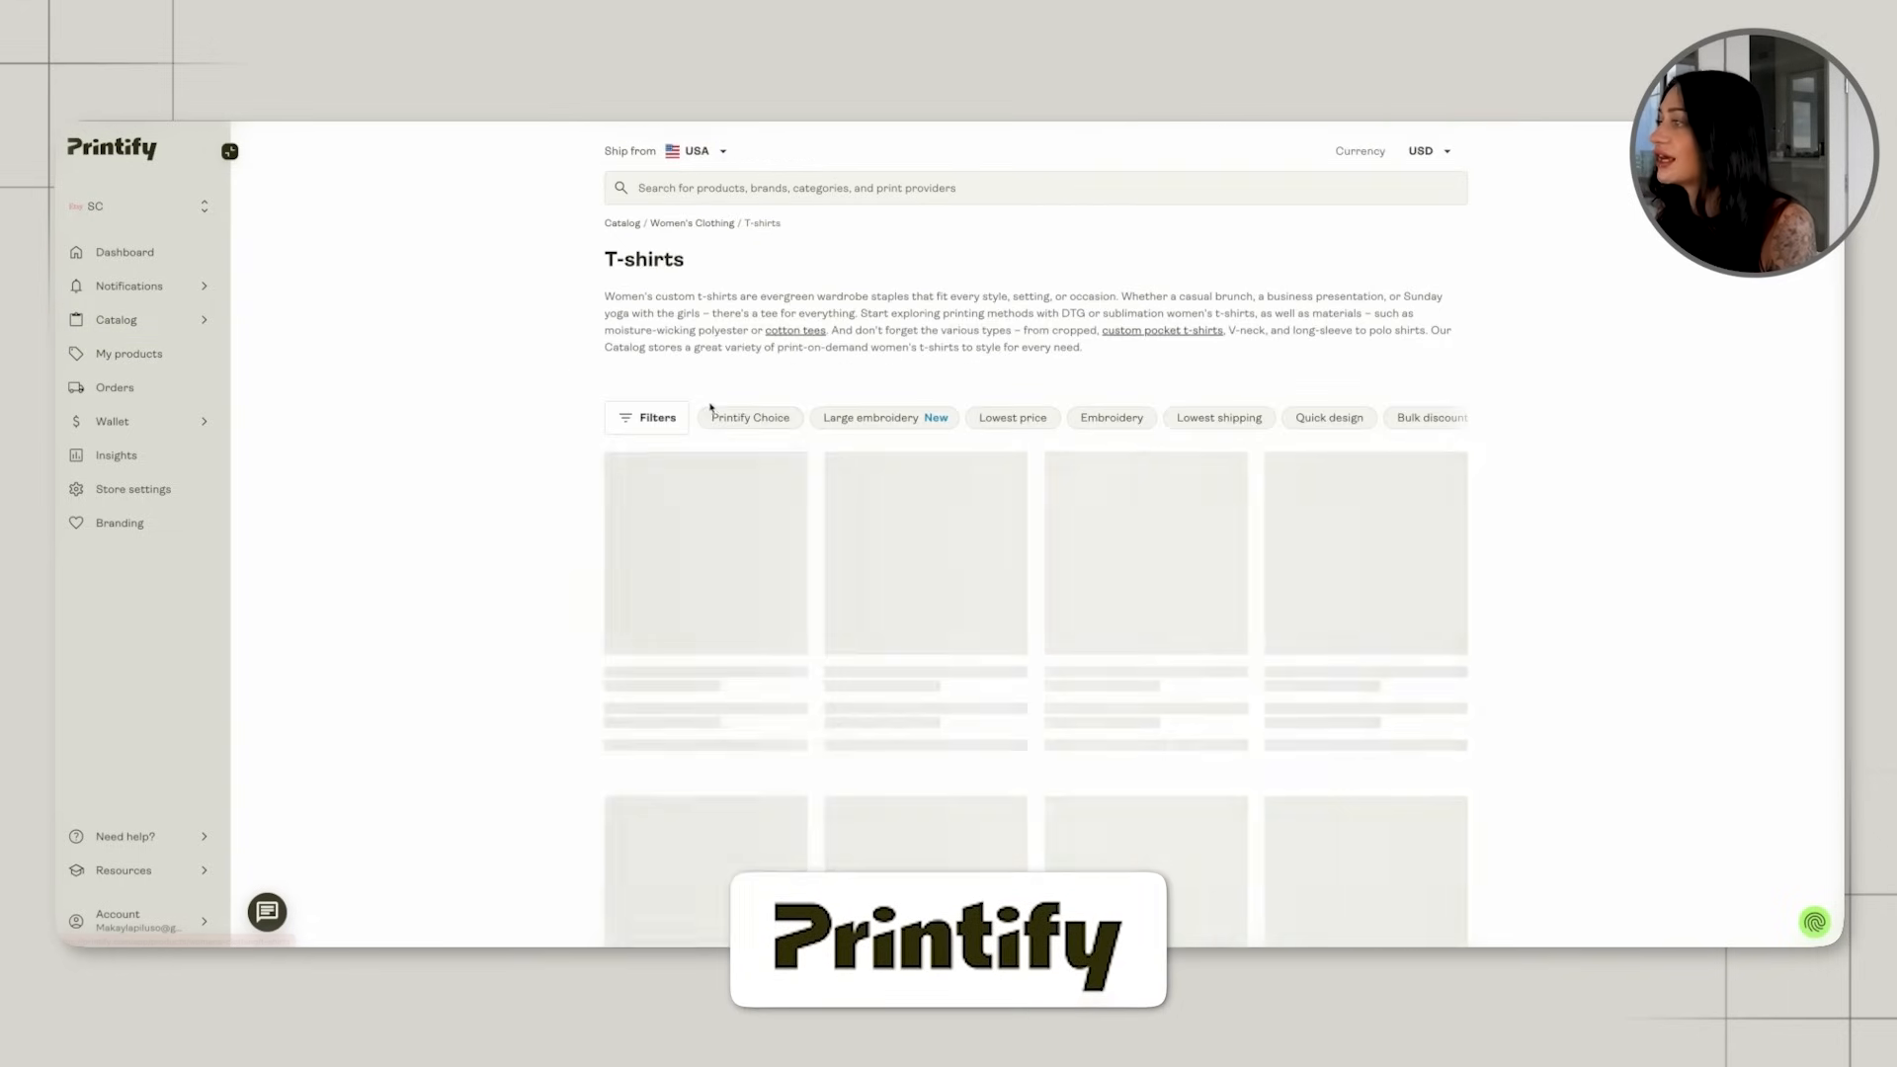
scroll(716, 411, down, 1)
click(699, 517)
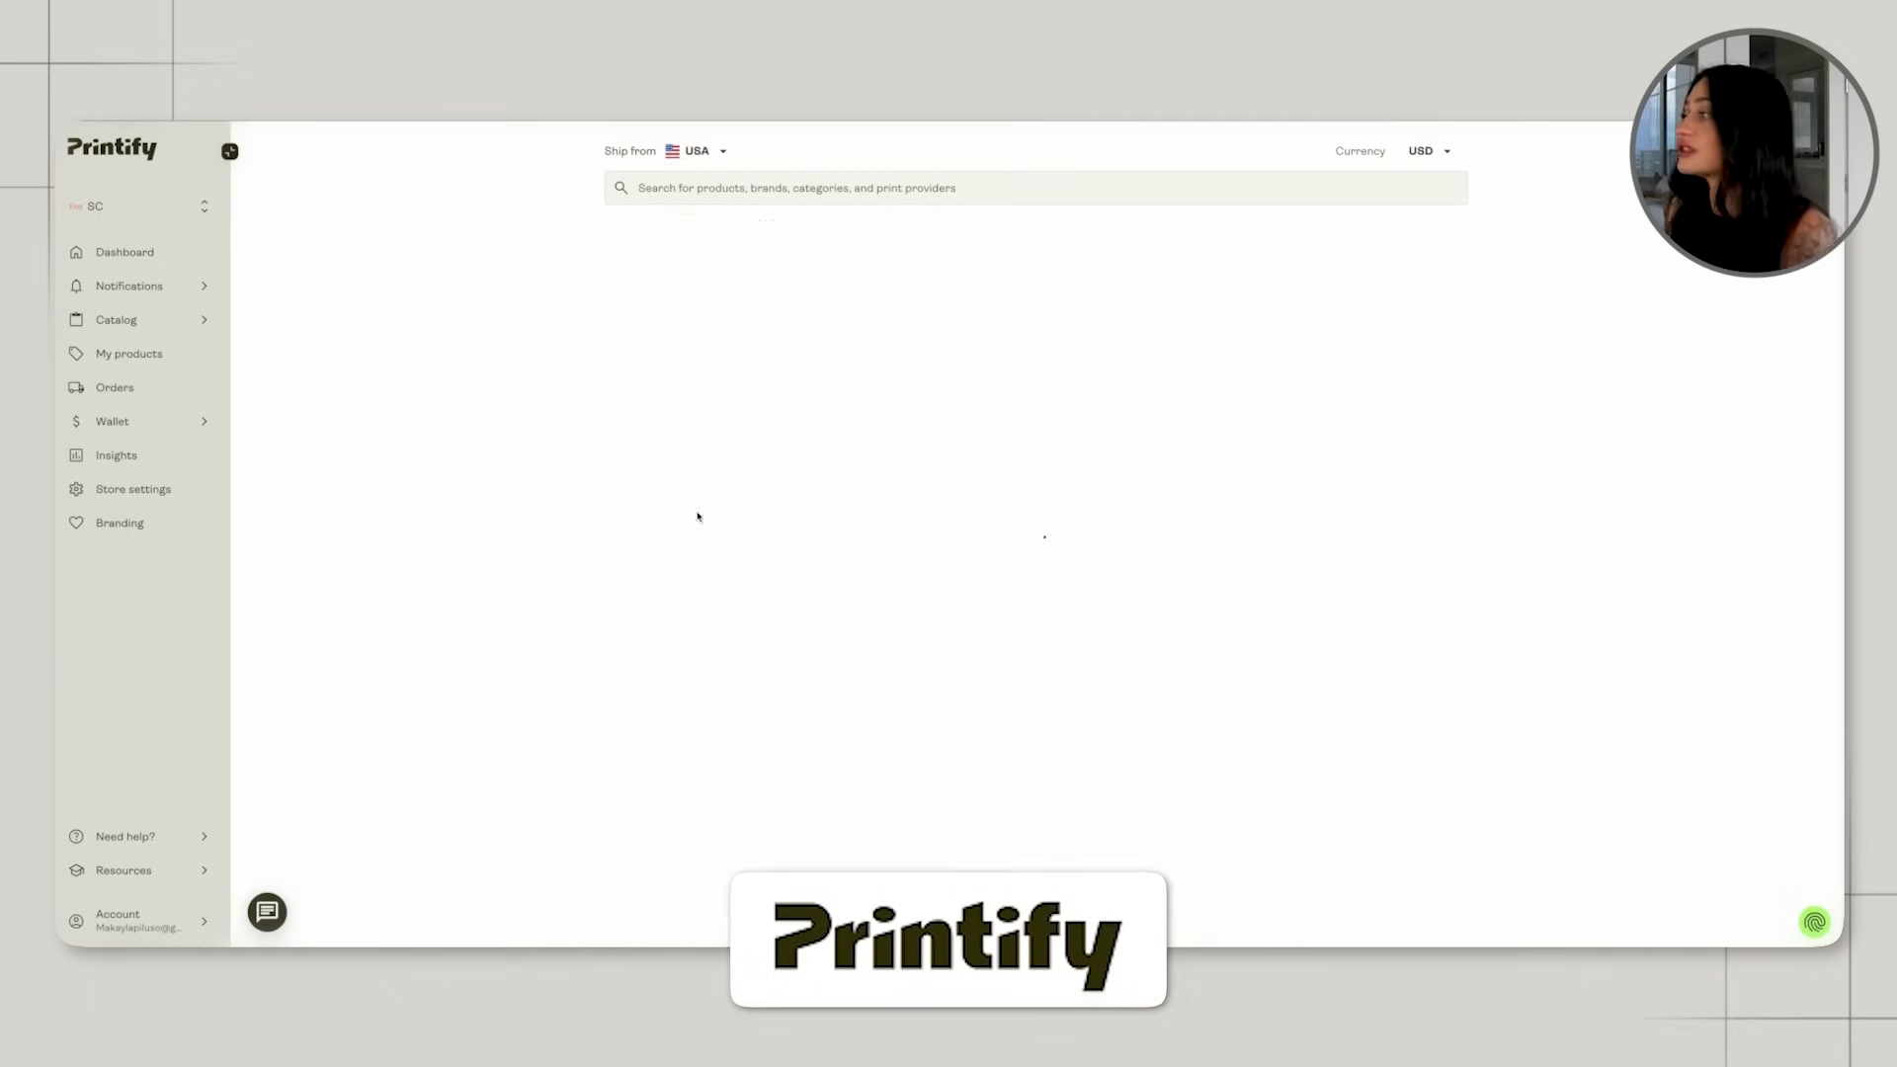
scroll(833, 505, down, 1)
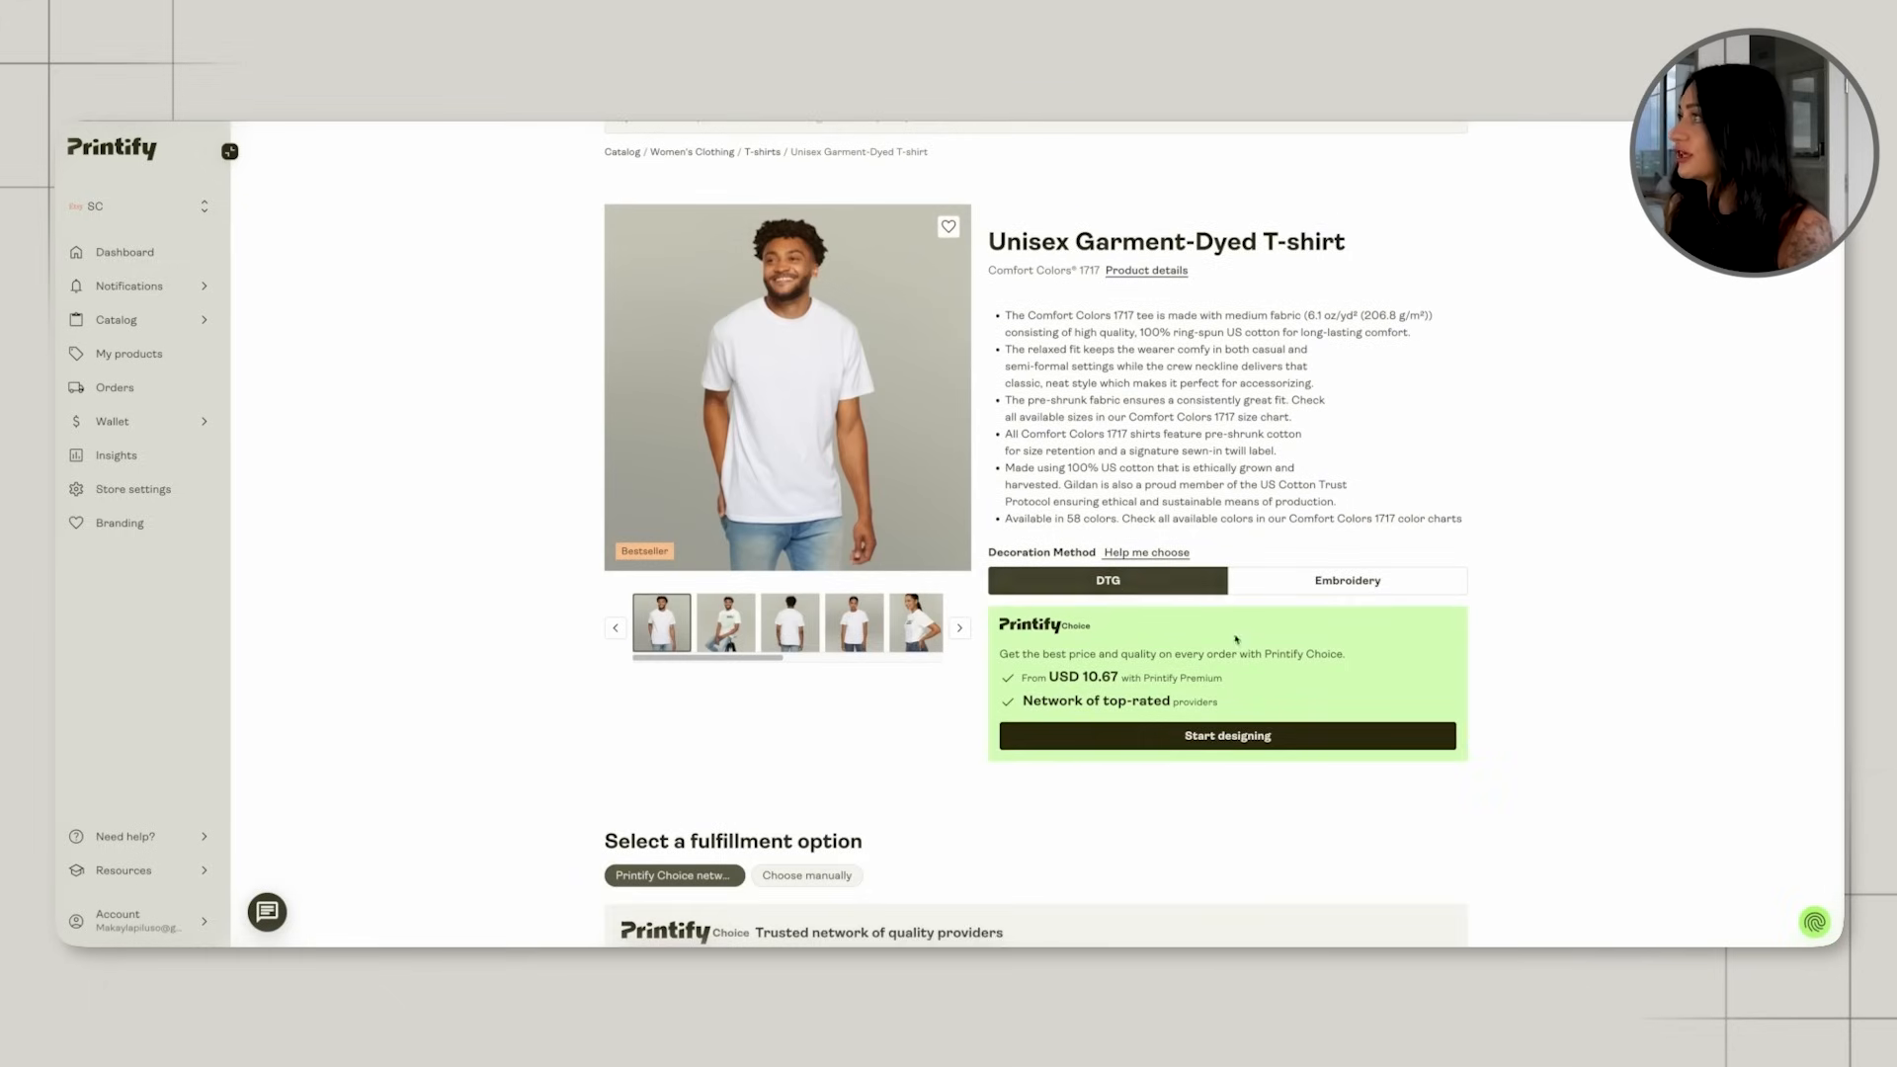
click(1242, 734)
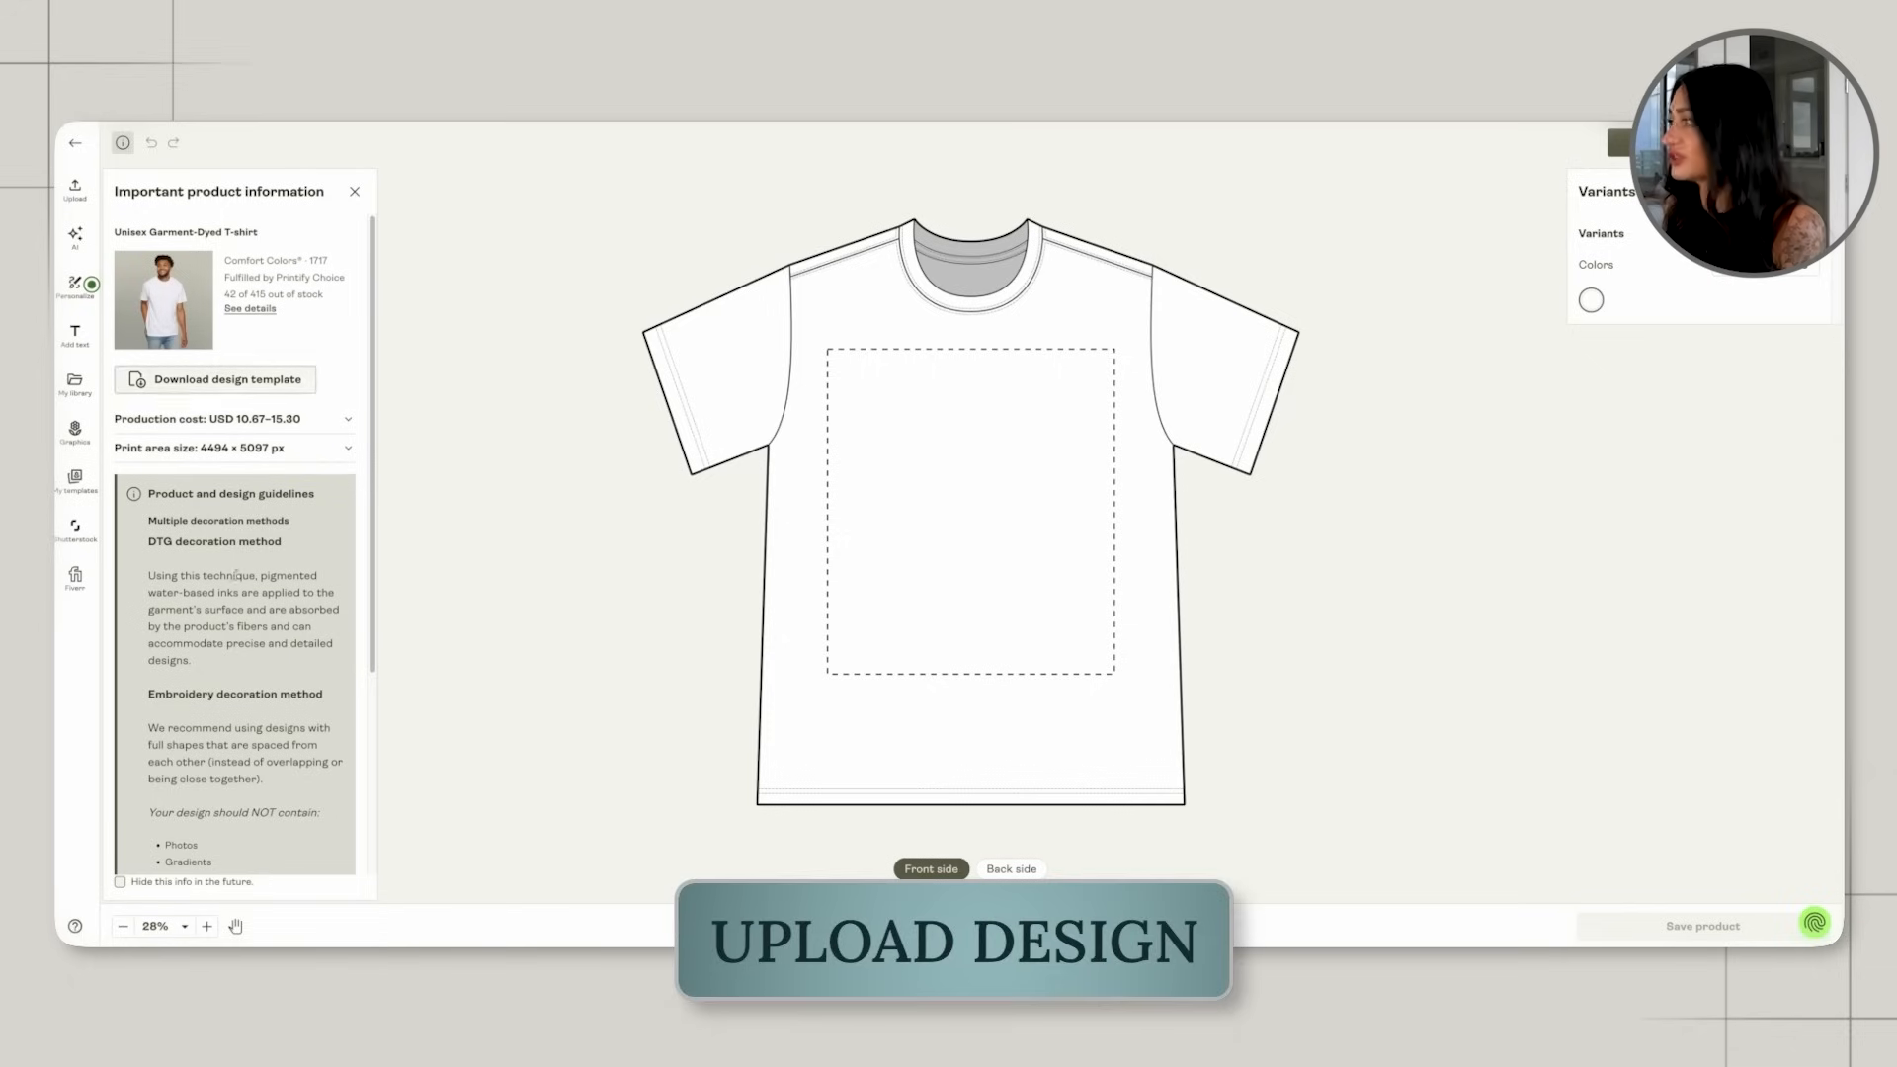
Add the Aperol Spritz front design to the shirt's front side, scaled down and placed on the wearer's left chest.
click(382, 983)
drag(1209, 577, 939, 432)
drag(1061, 405, 1057, 419)
click(1215, 448)
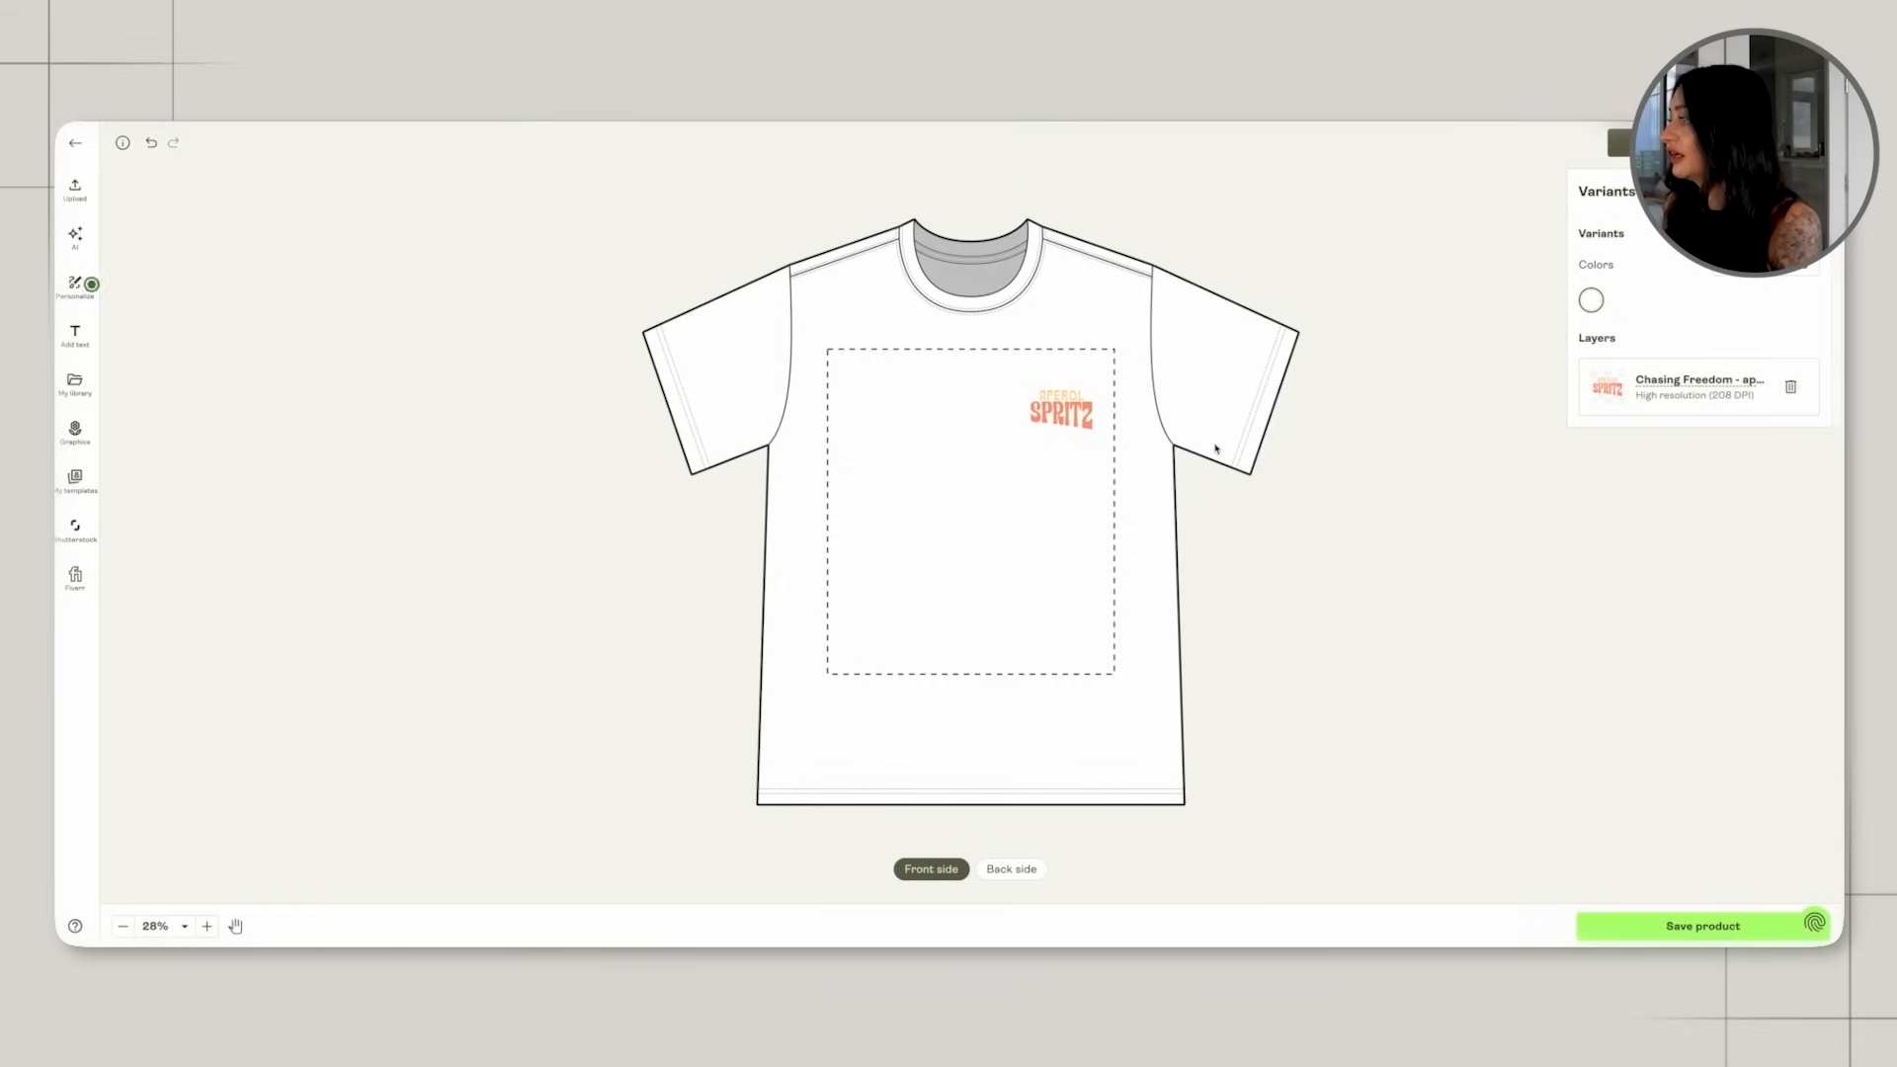
Add the Aperol Spritz back design to the shirt's back side, resized and centred within the print area.
click(1011, 870)
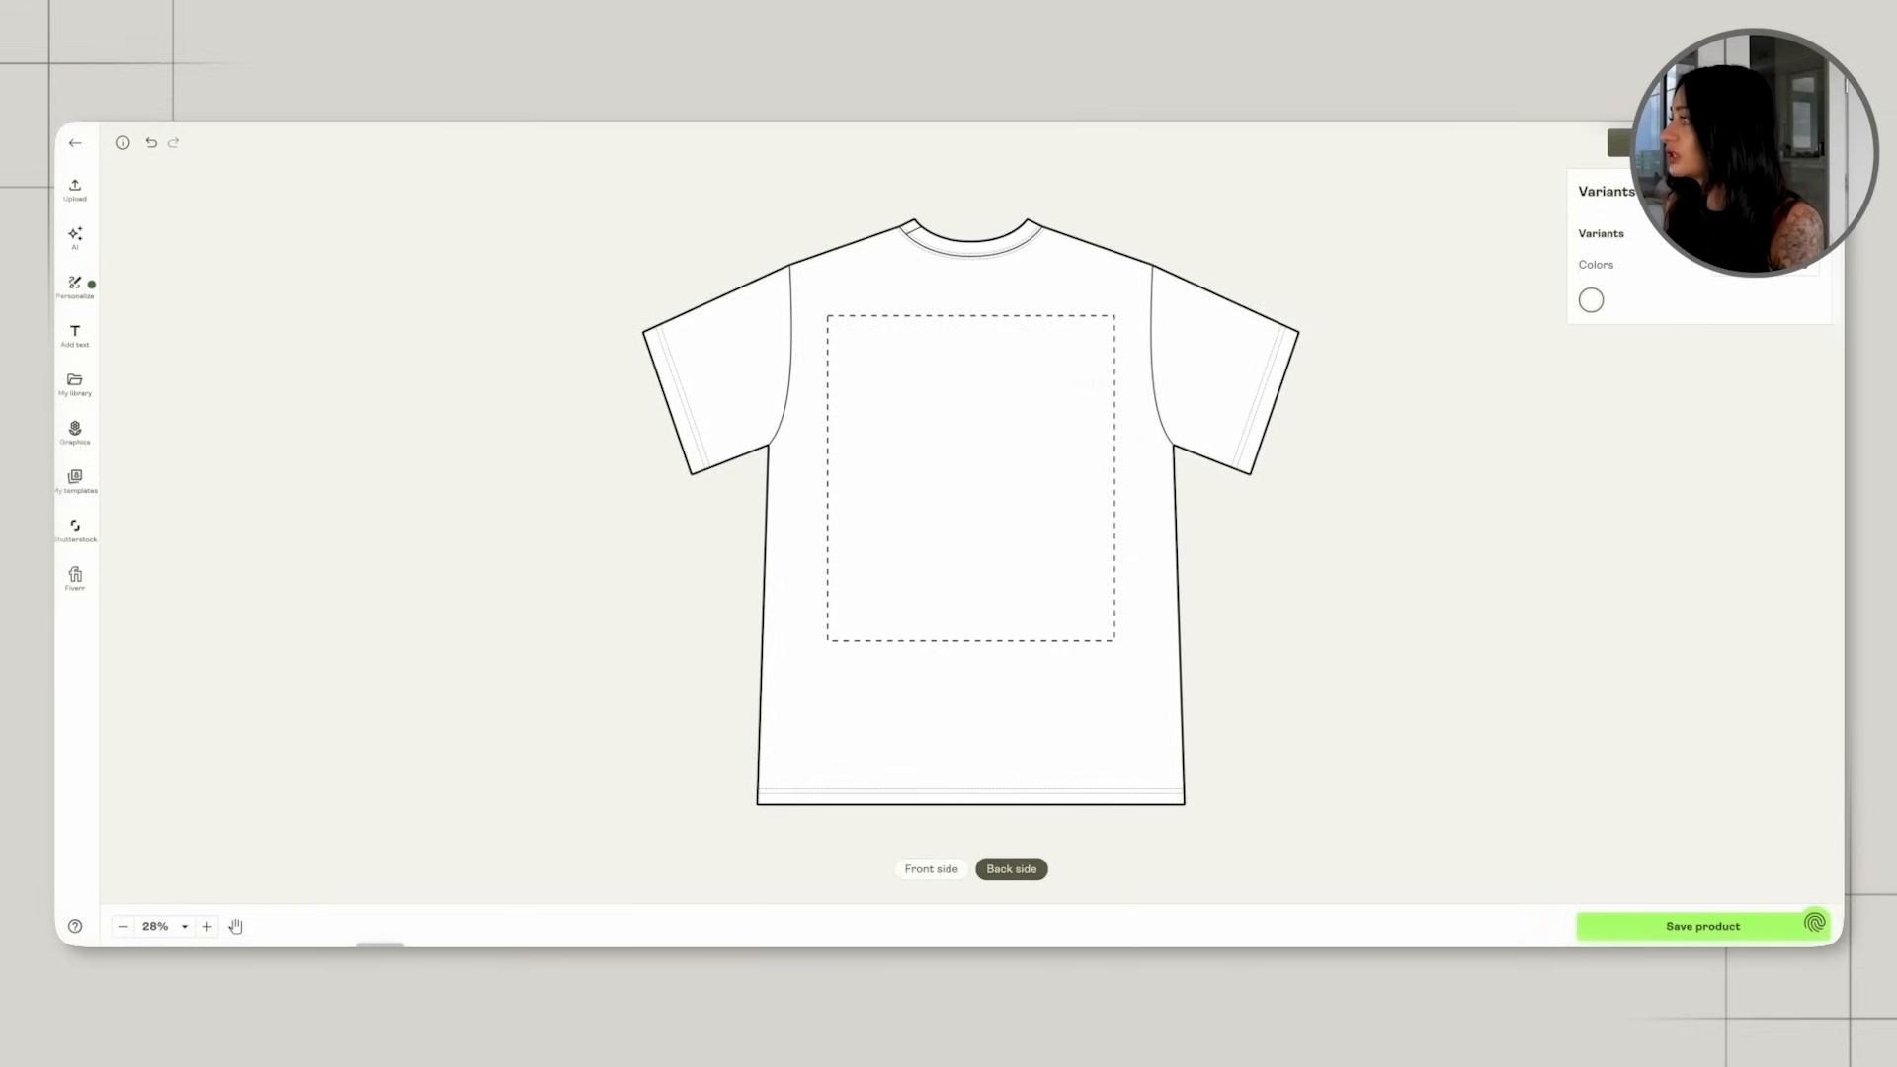
click(381, 945)
click(1173, 589)
drag(1133, 580, 1355, 372)
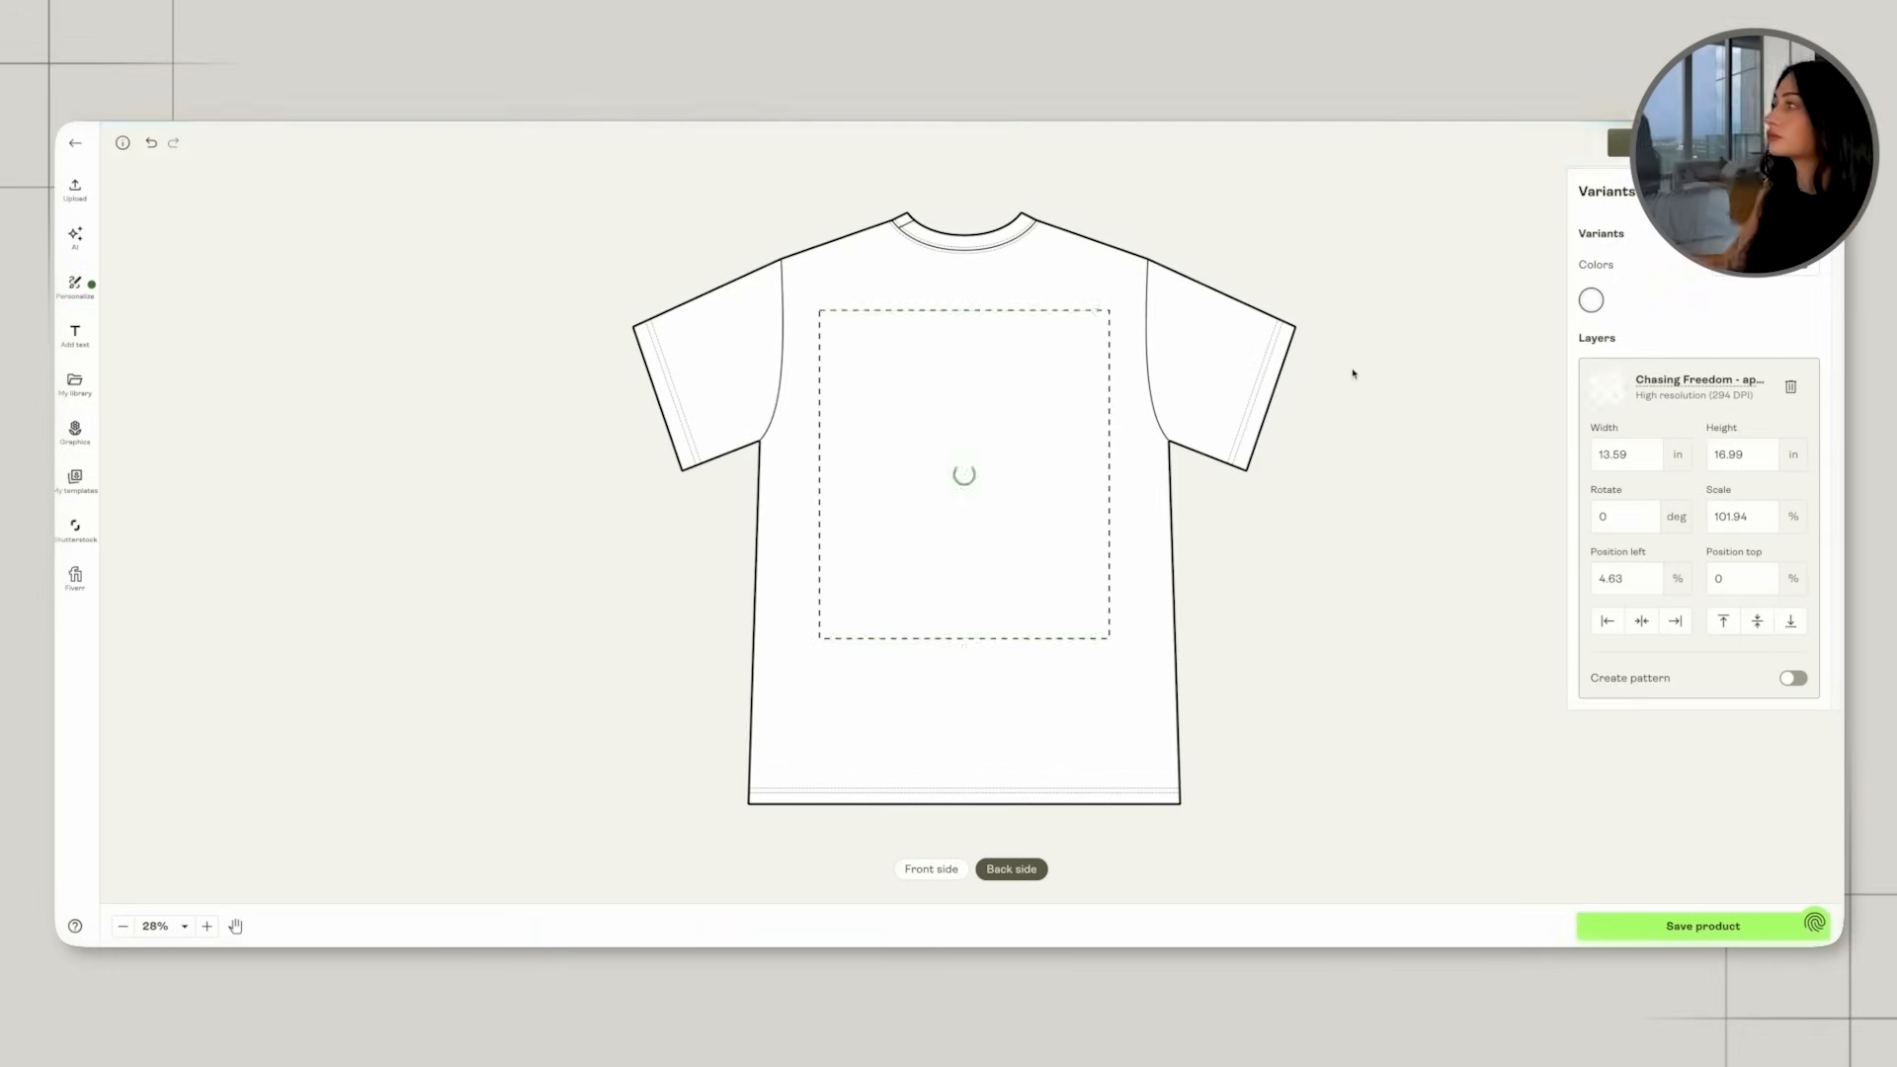
drag(1094, 643, 1134, 667)
drag(1040, 585, 1033, 576)
click(1140, 584)
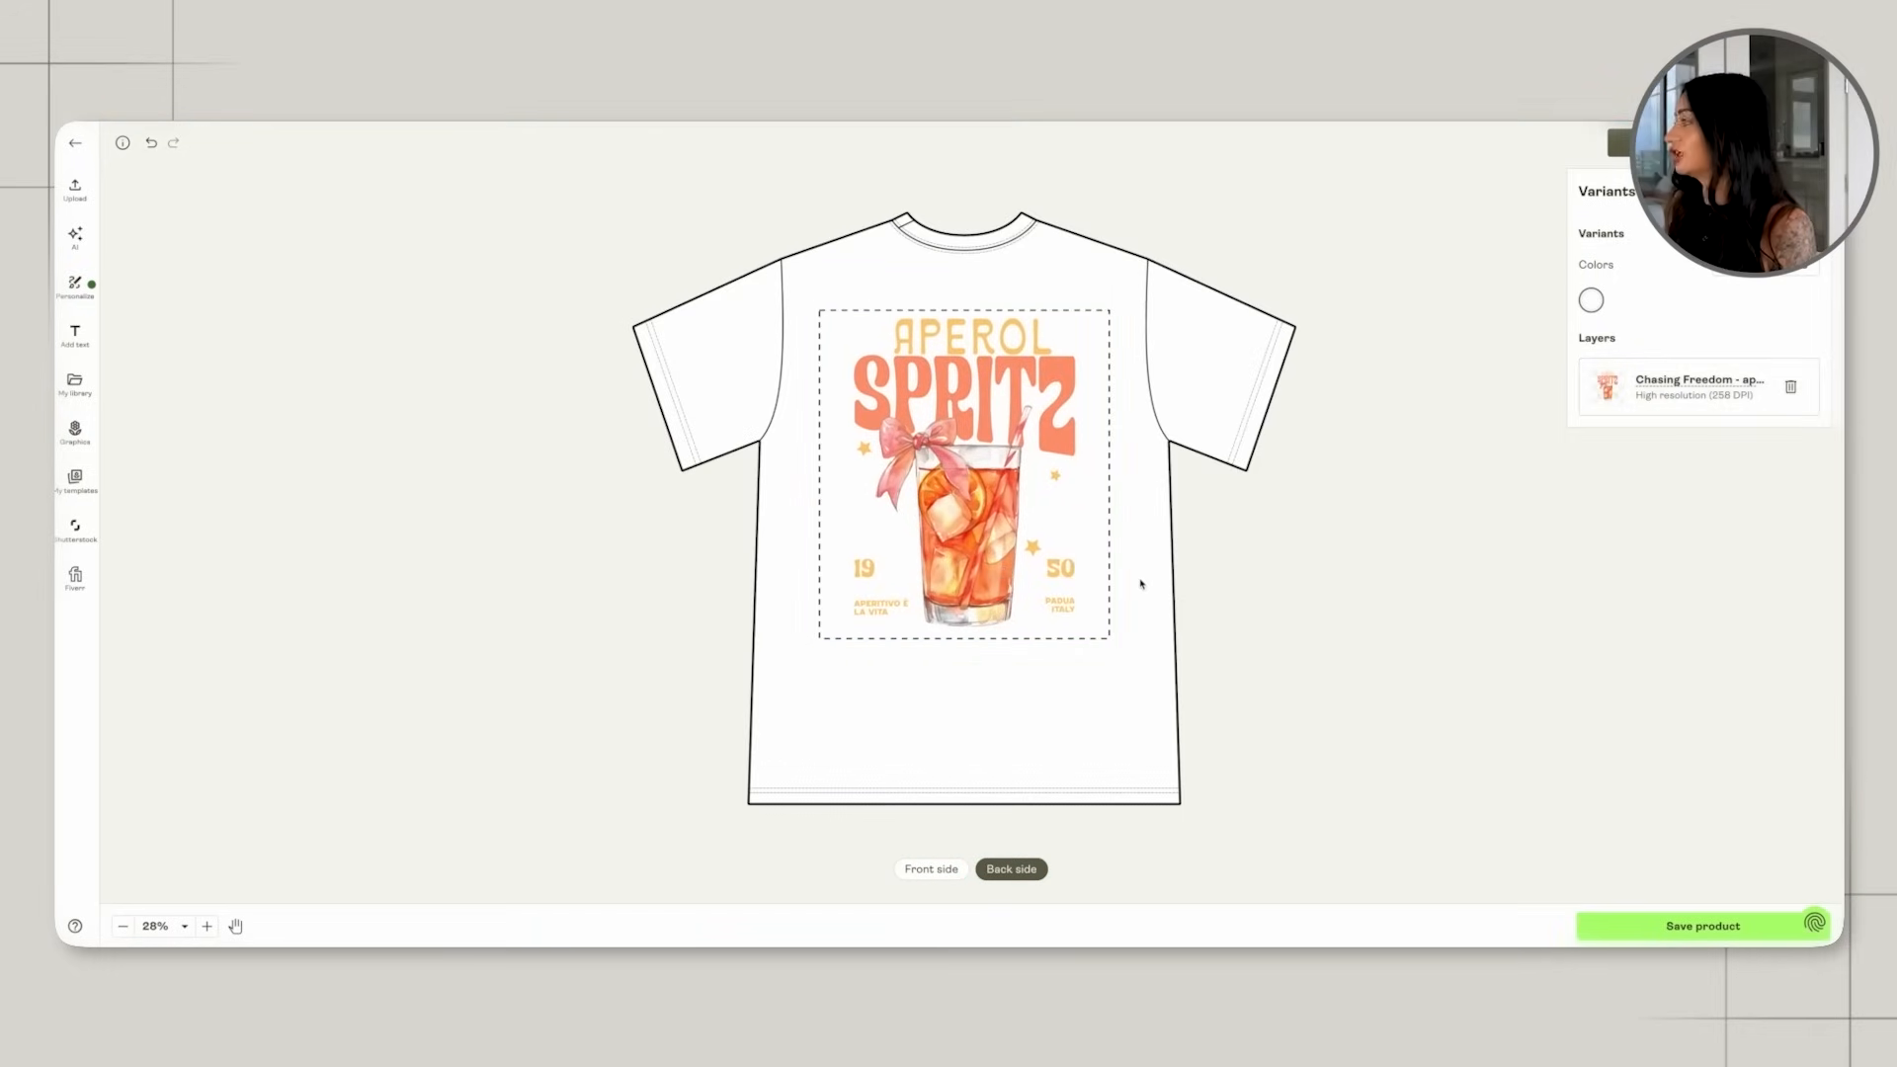
Add Ivory to the shirt's colour variants.
click(1591, 300)
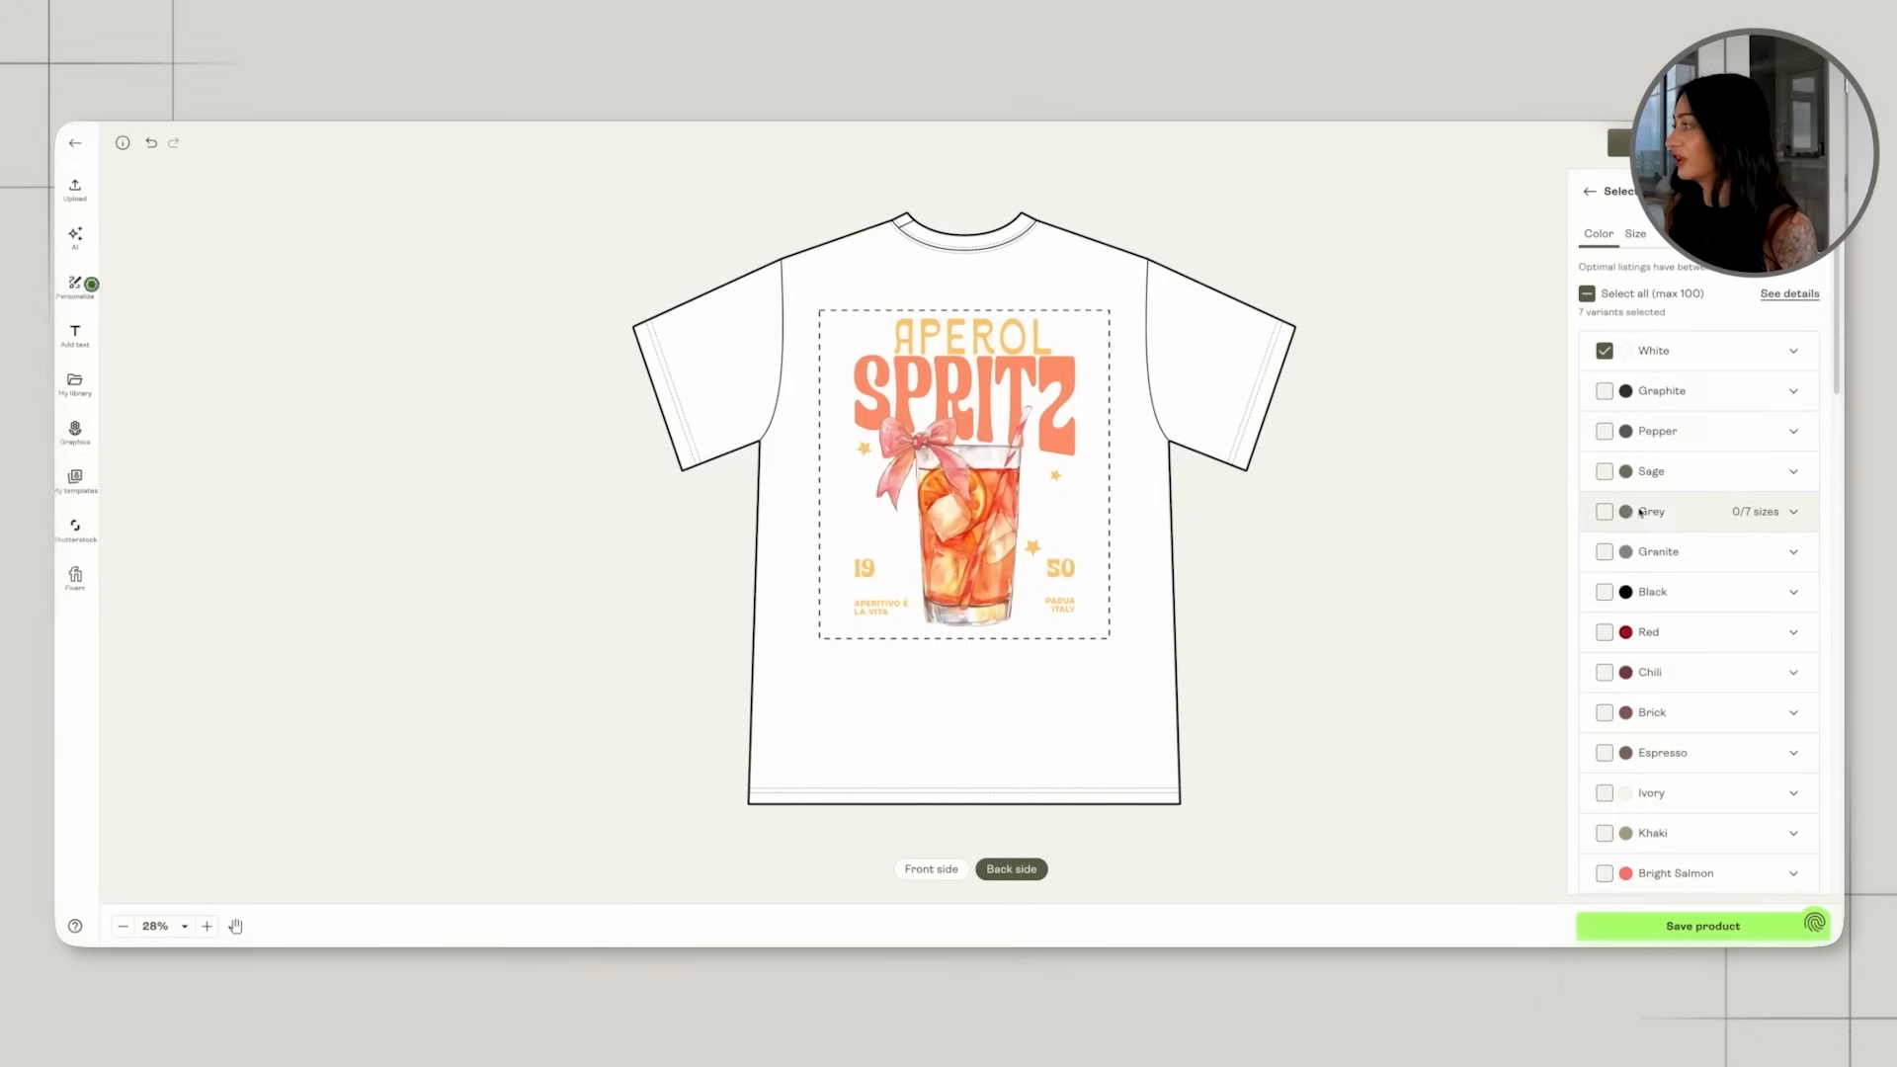
scroll(1639, 512, down, 1)
click(1604, 606)
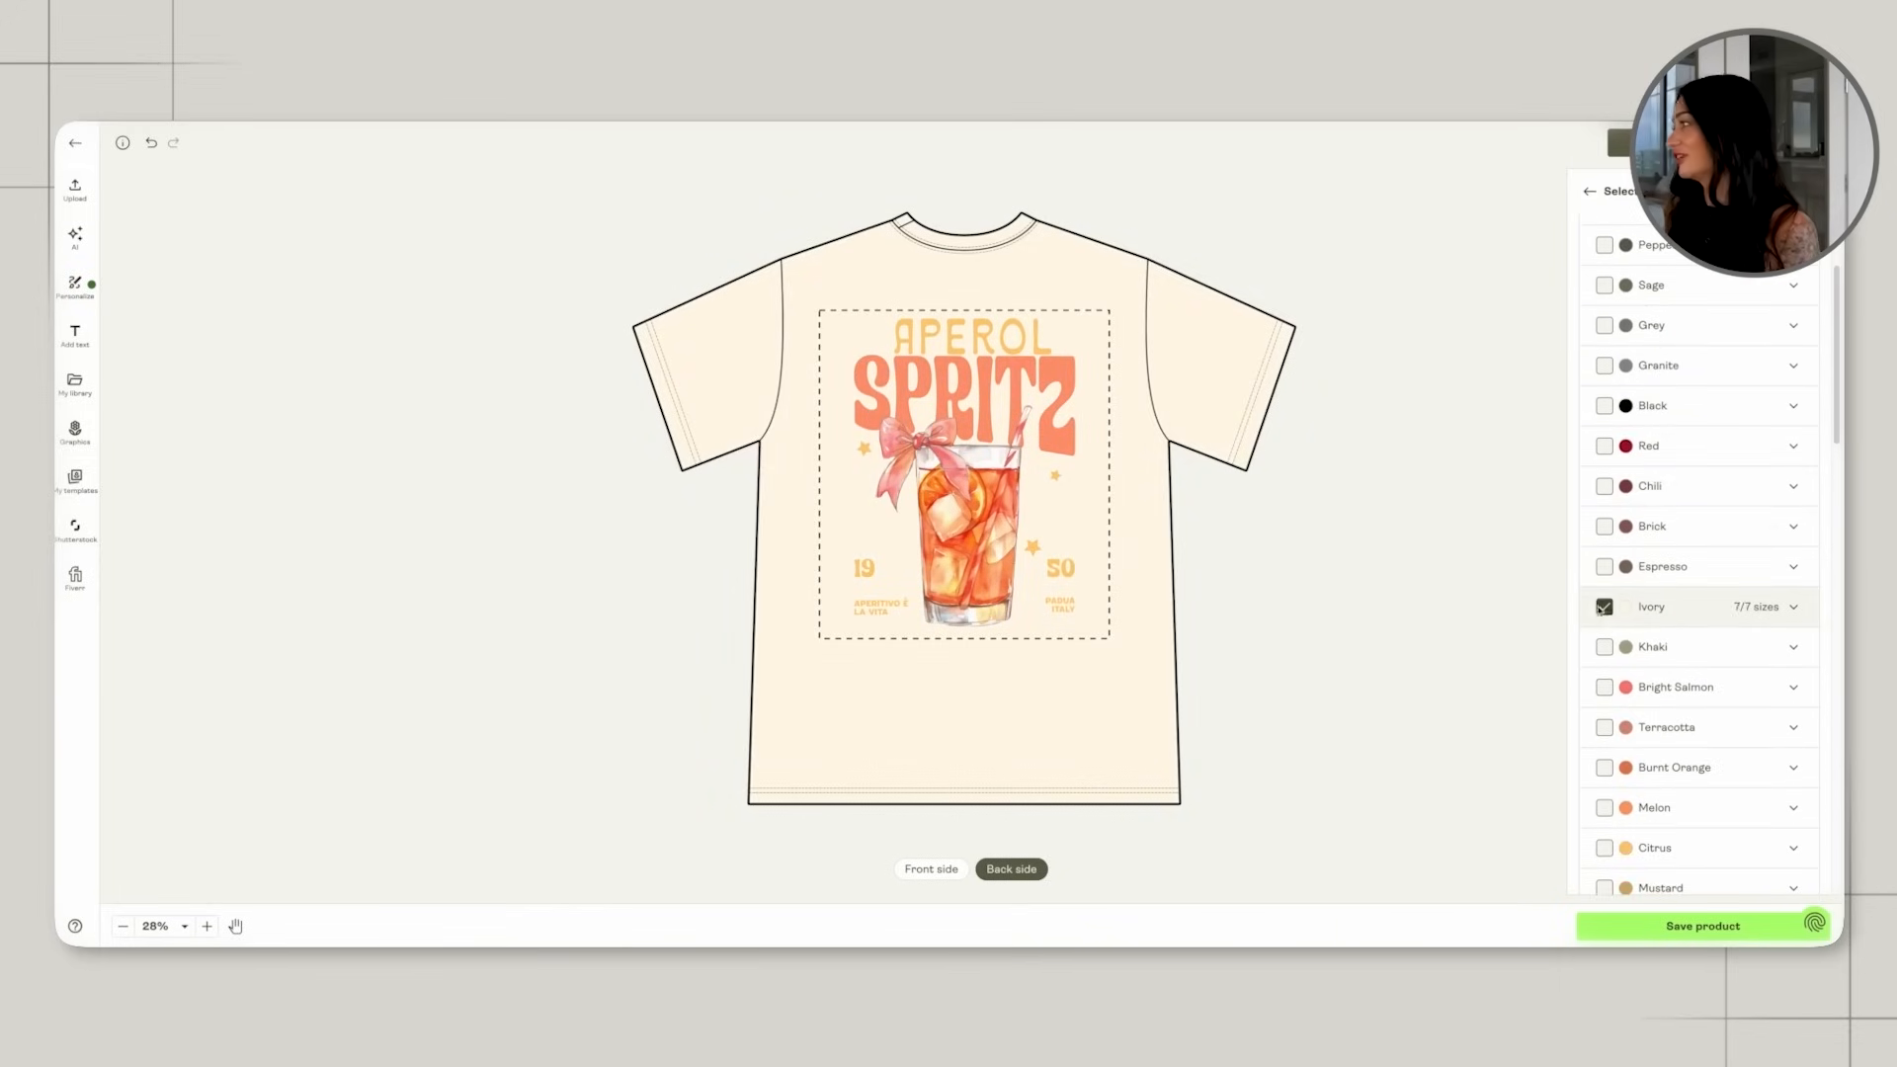
Try the Banana and Bay shirt colours behind the back design and deselect them again.
scroll(1620, 593, down, 2)
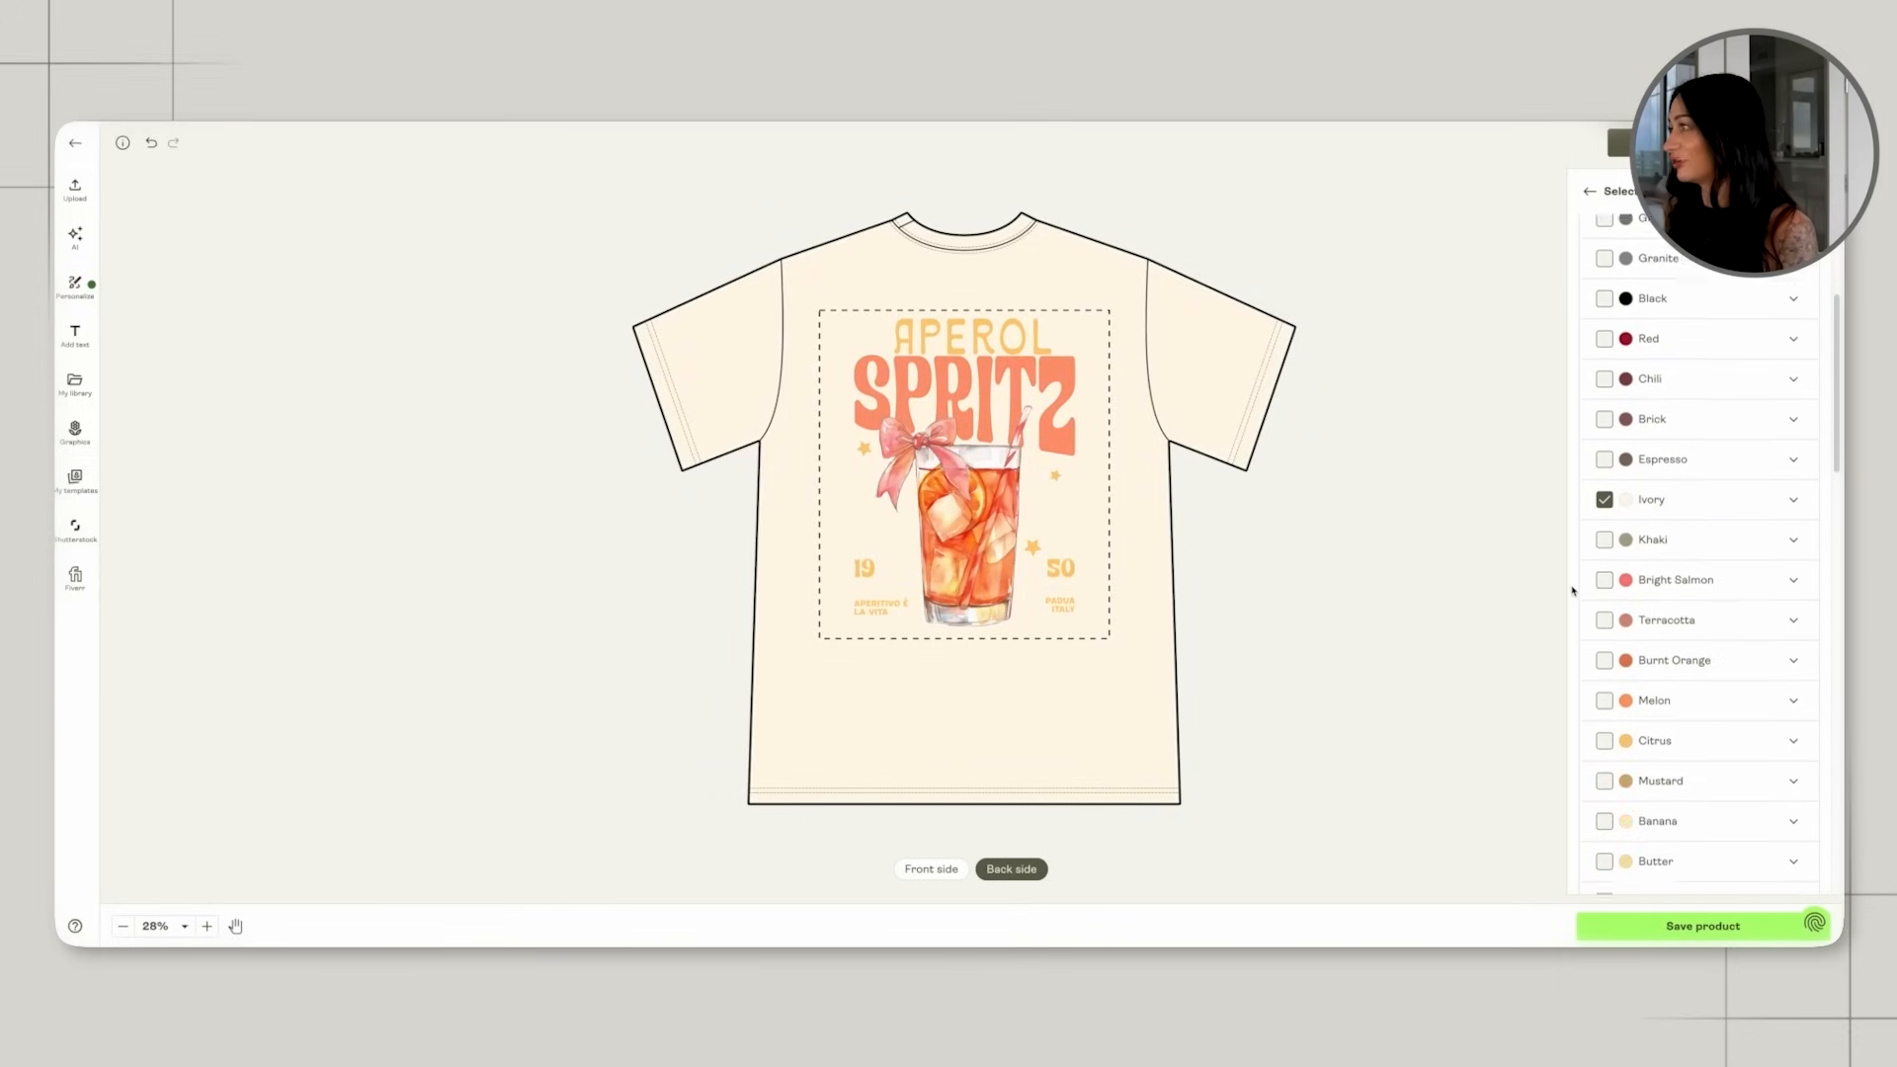
click(1604, 801)
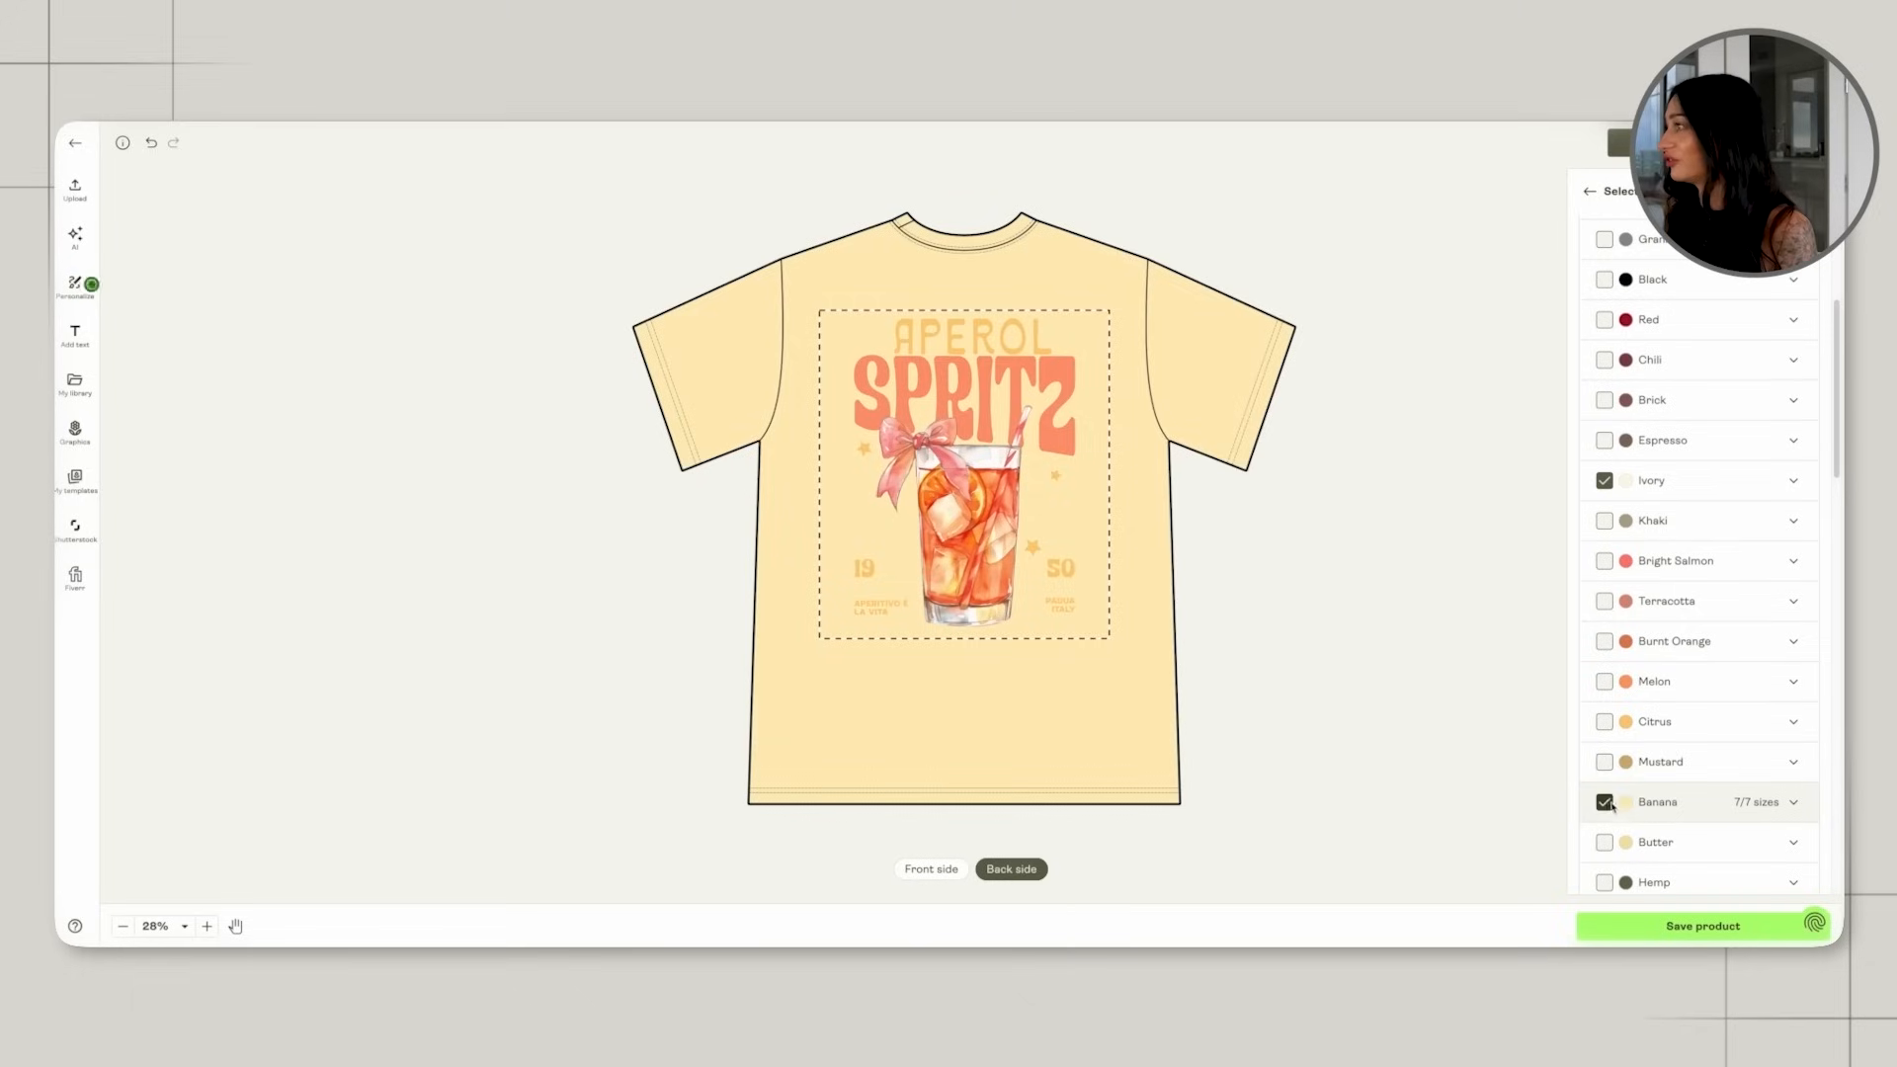
click(1605, 801)
scroll(1604, 820, down, 1)
click(1605, 870)
click(1605, 870)
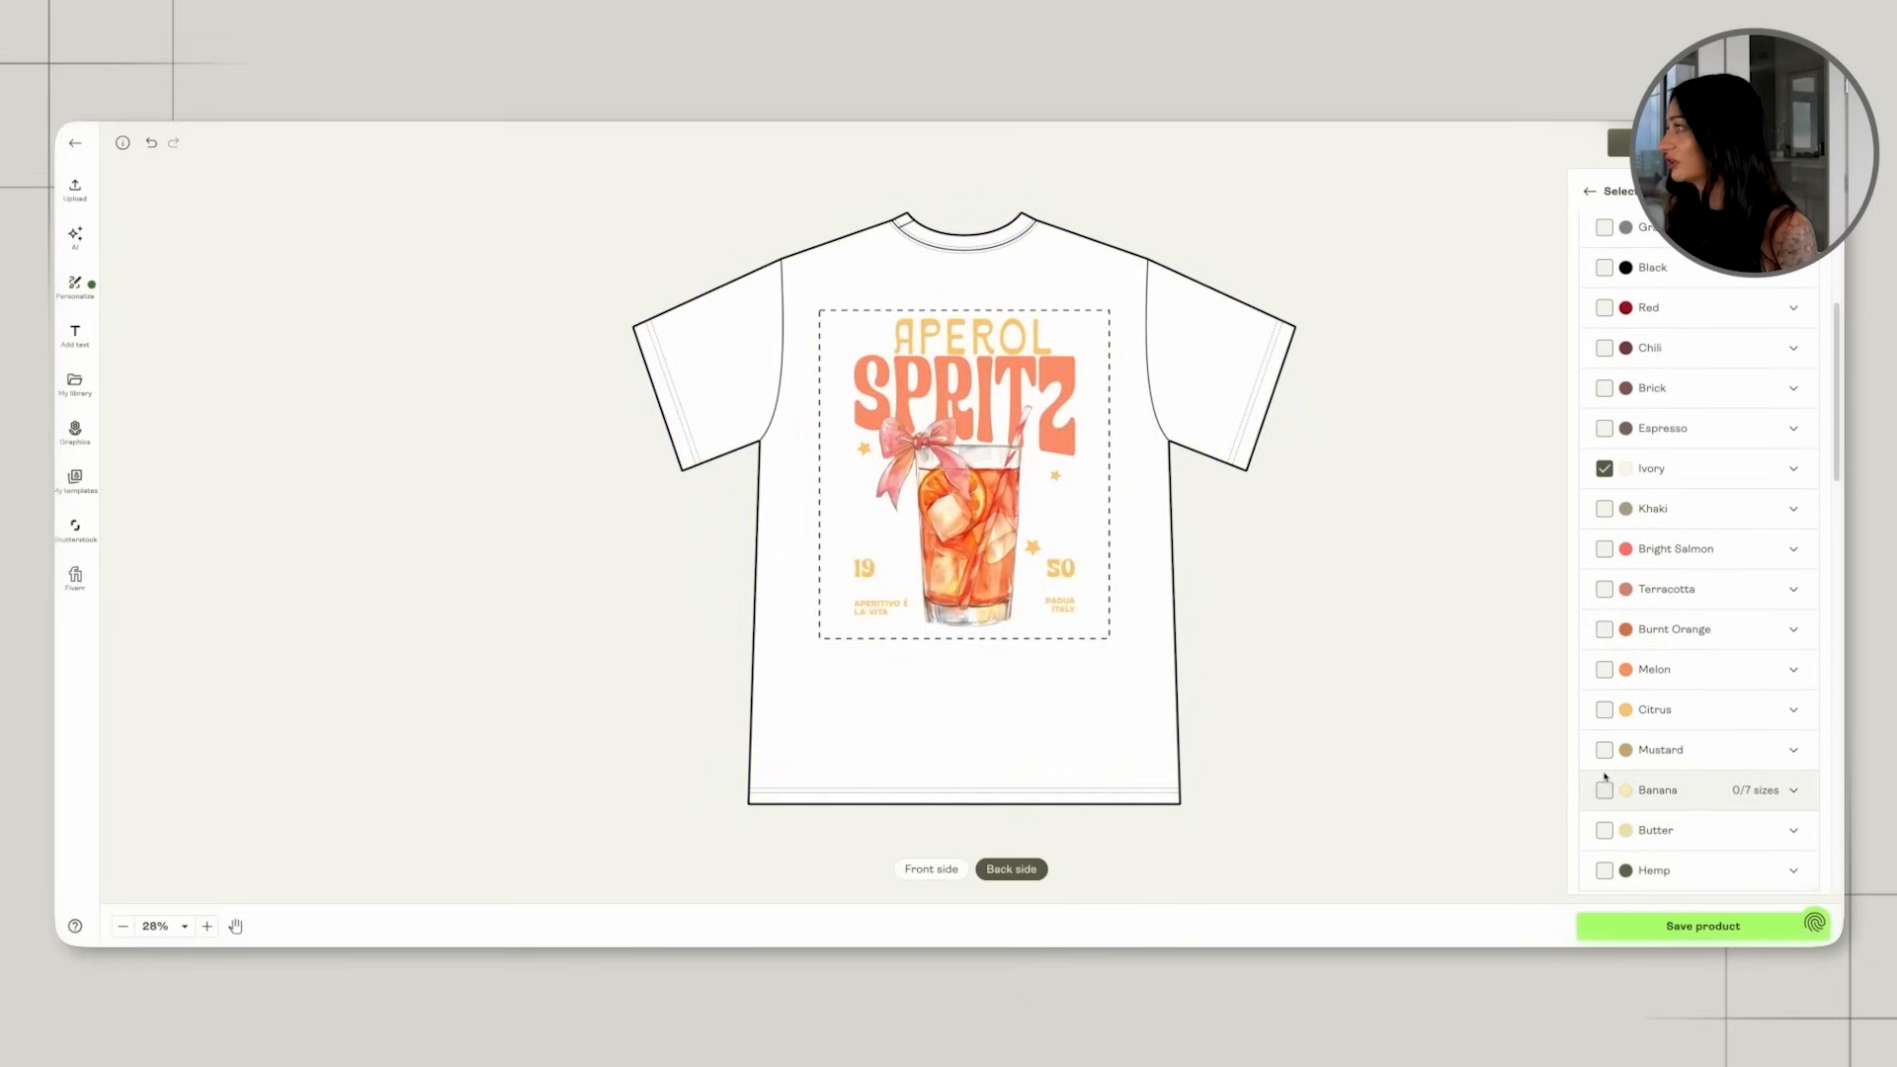
scroll(1604, 770, down, 2)
click(1604, 691)
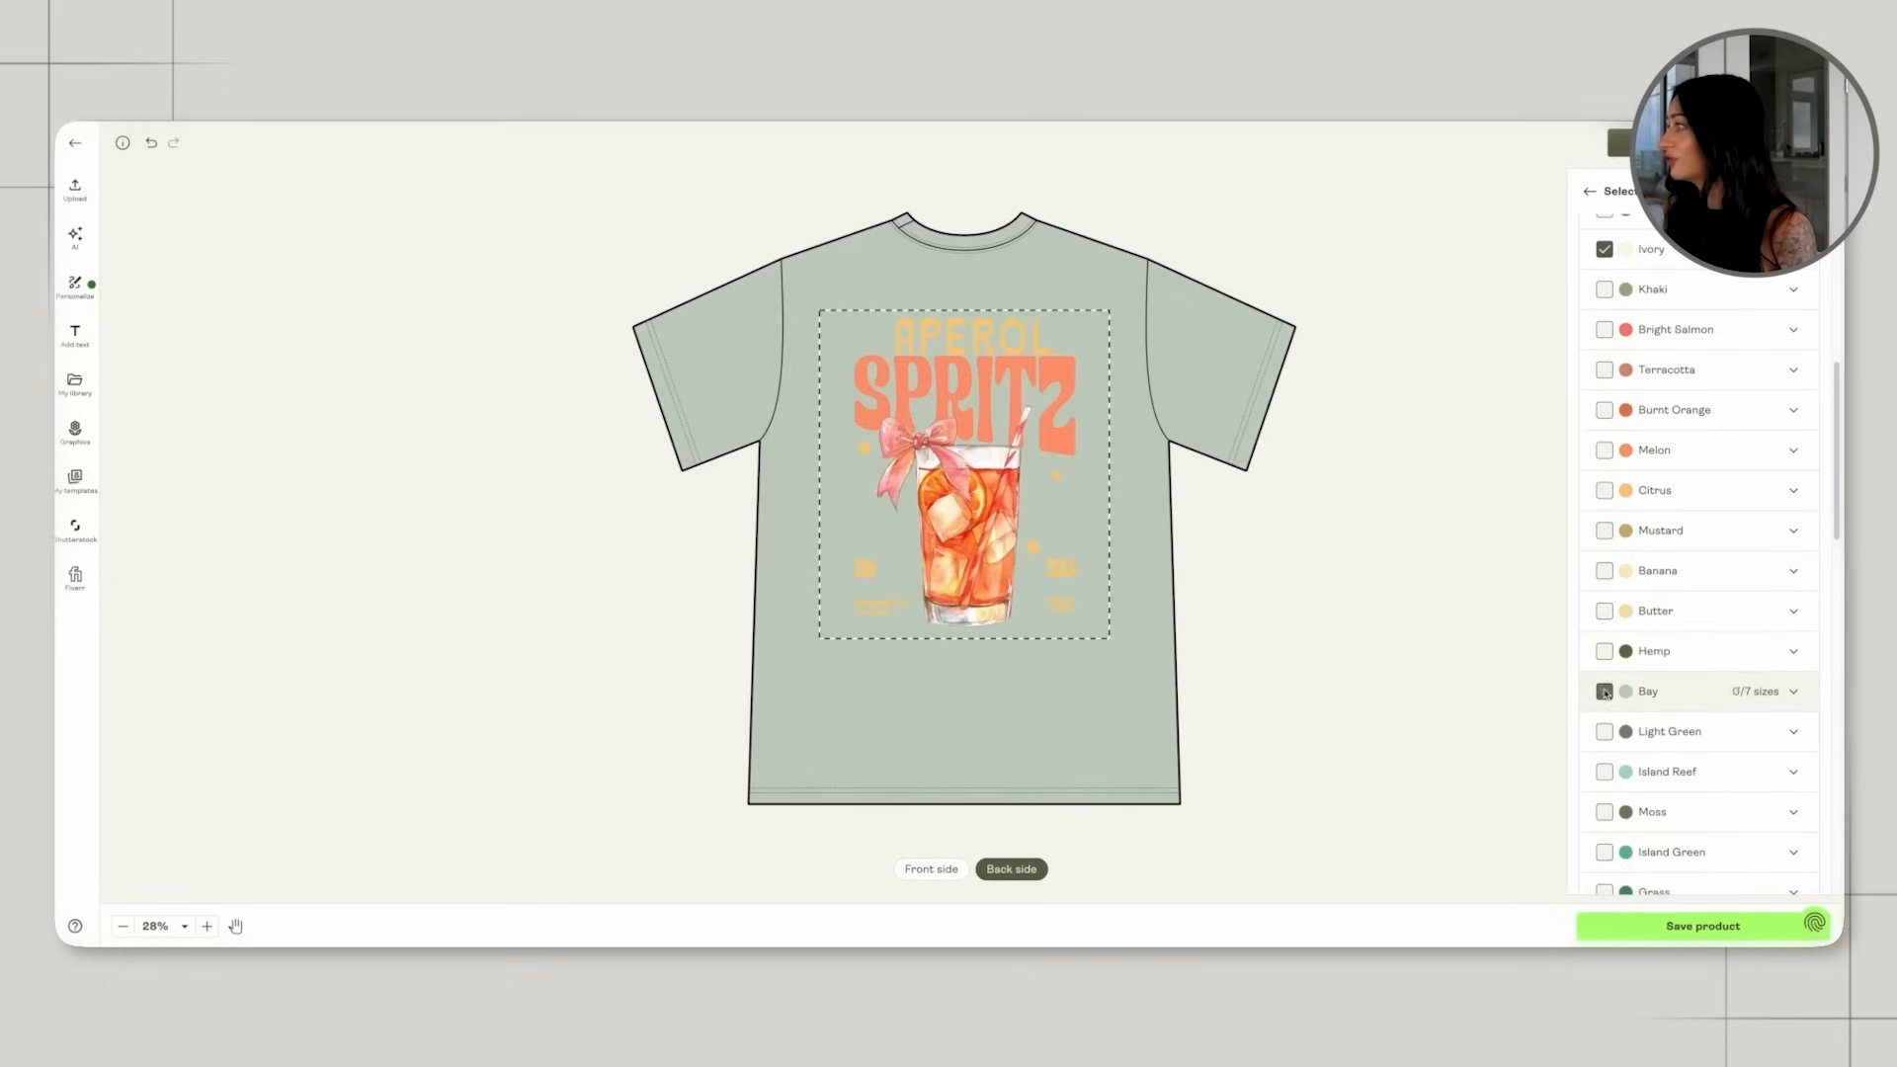
click(1604, 692)
Add Moss and Blue Spruce to the shirt's colour variants.
scroll(1604, 711, down, 1)
click(1605, 733)
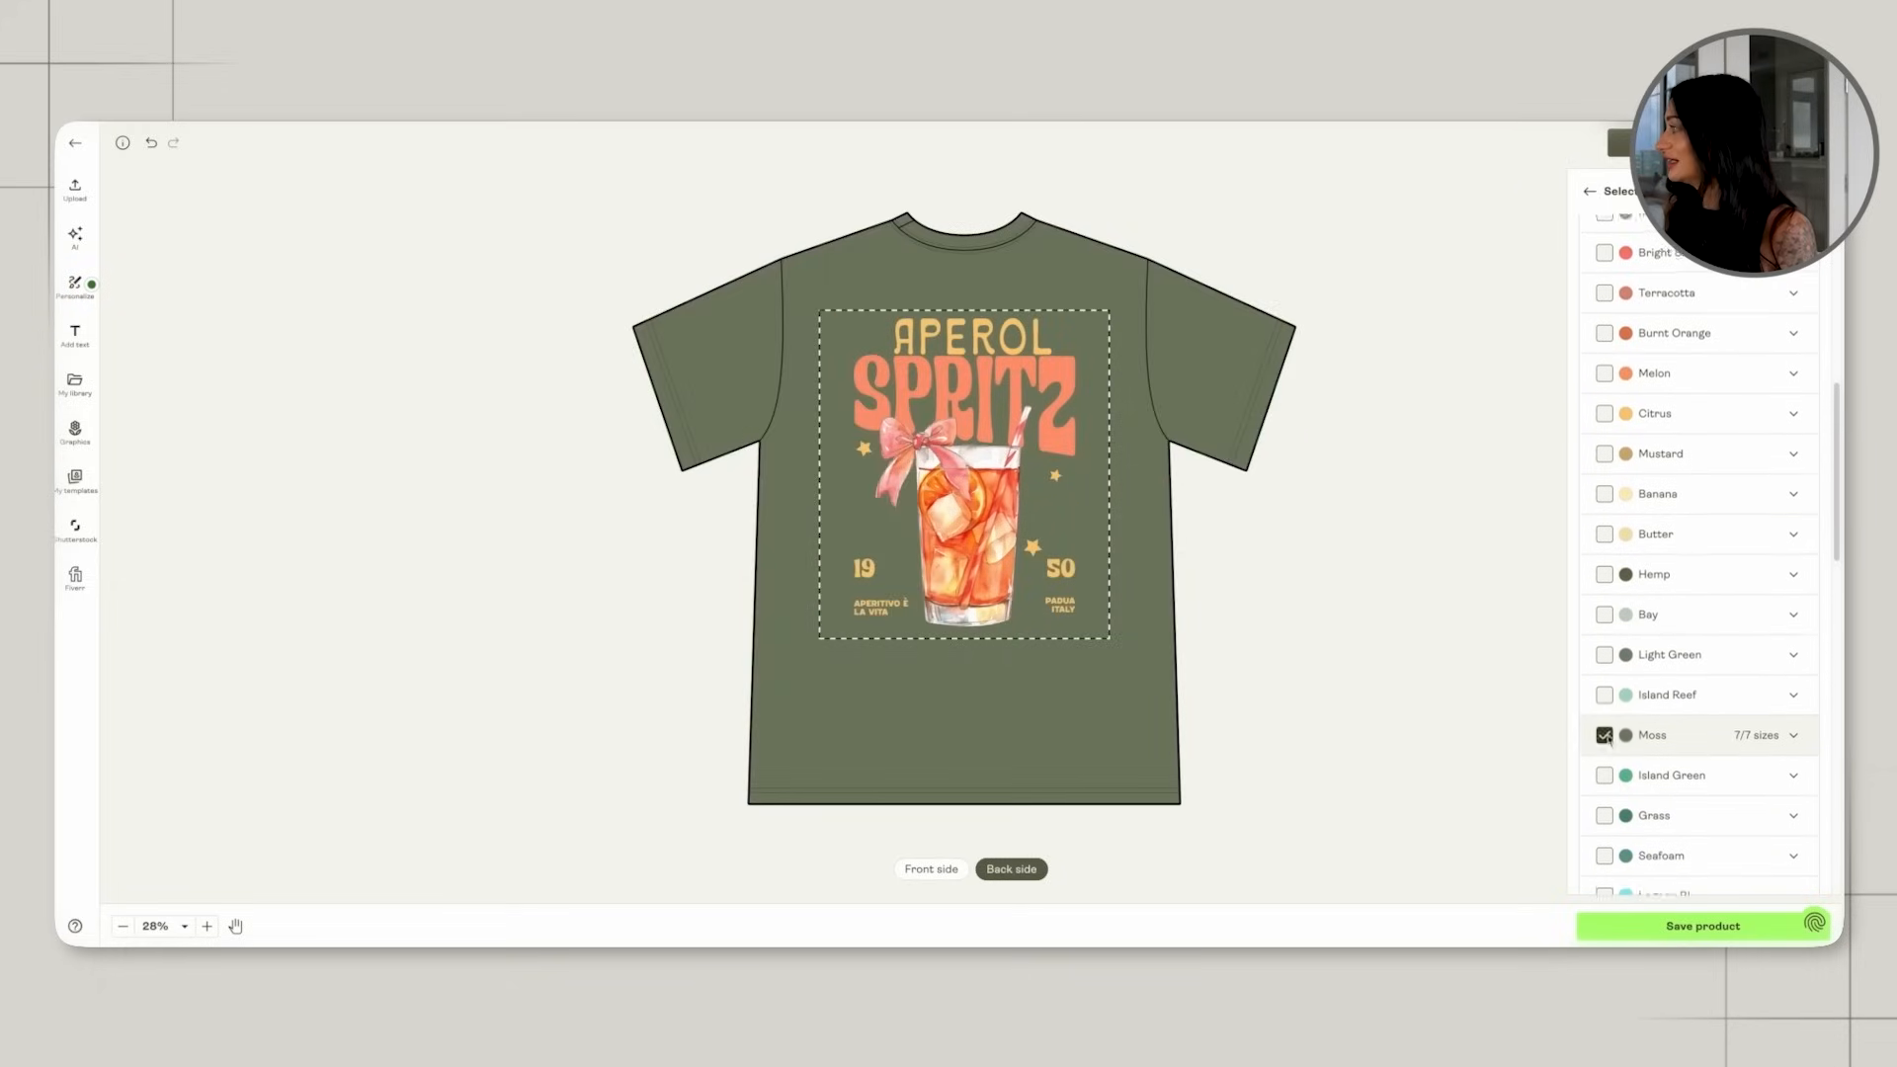
scroll(1604, 736, down, 3)
click(1605, 779)
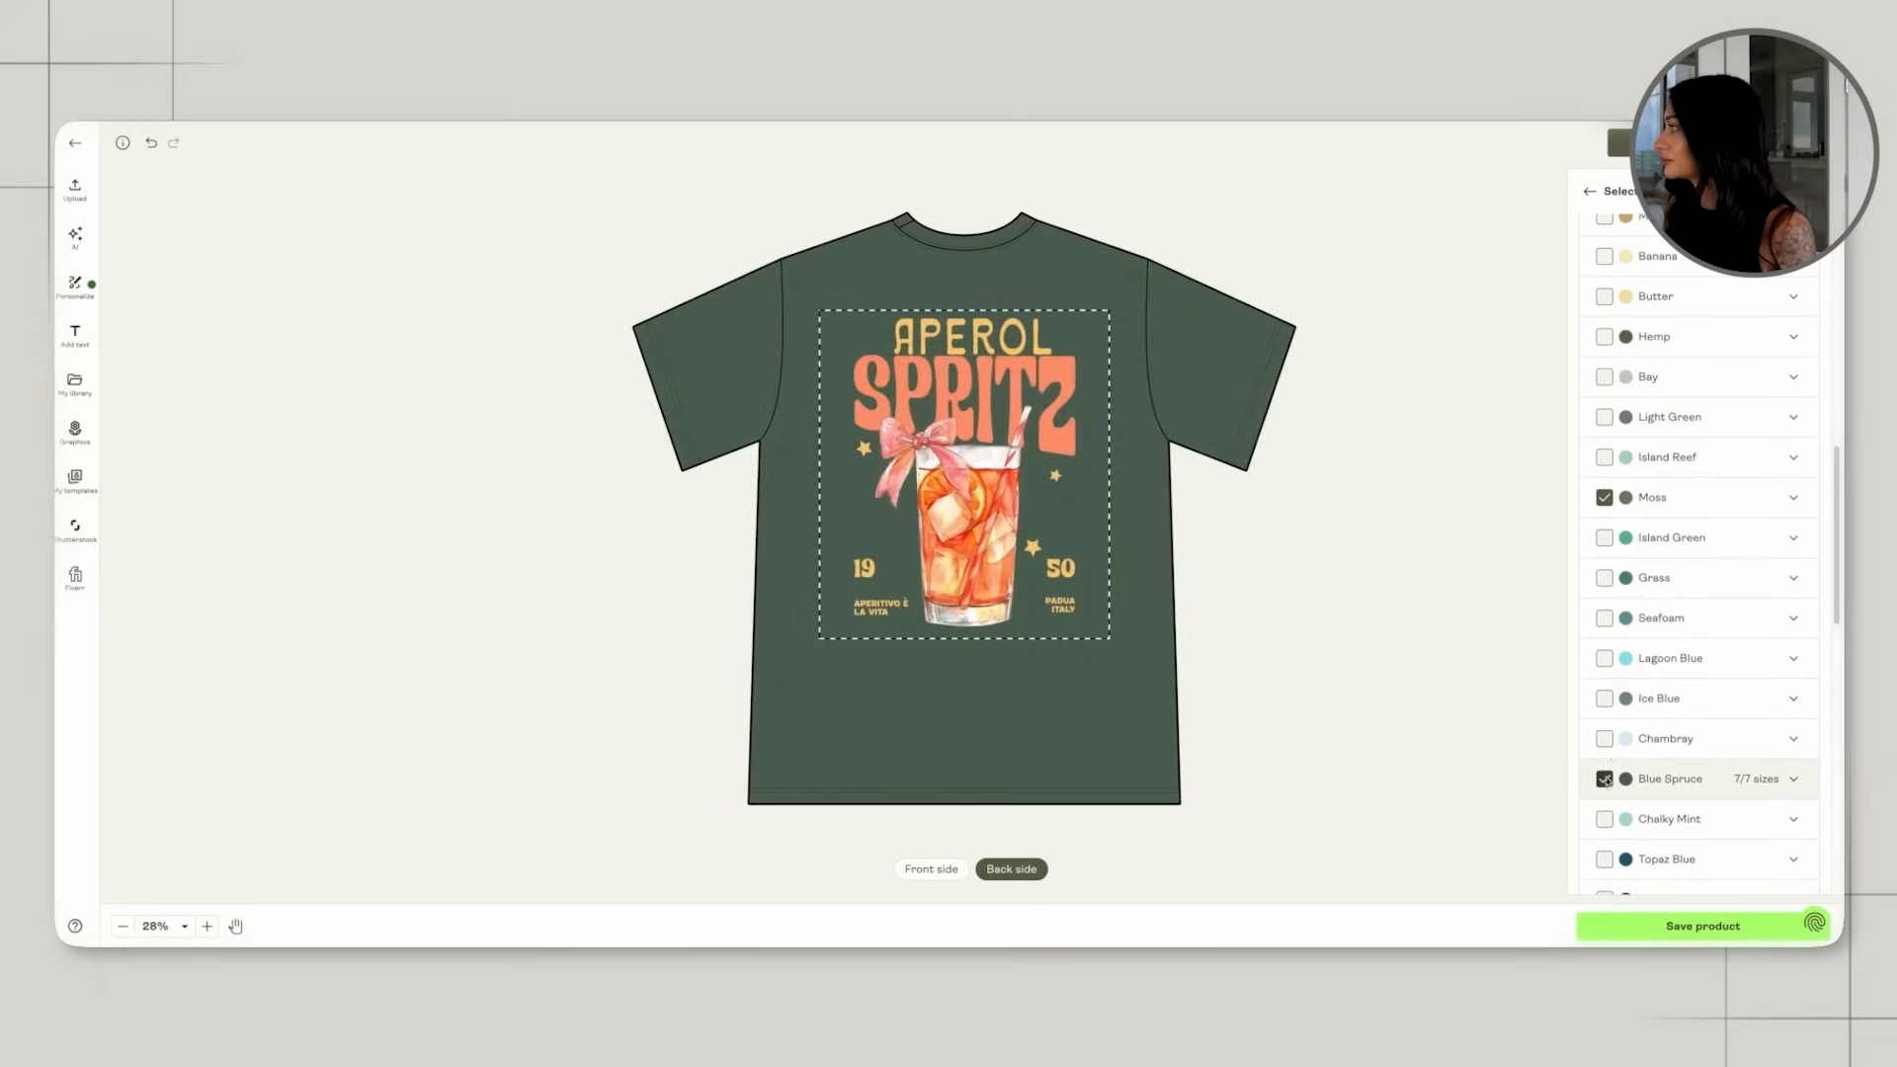
Try the Ice Blue and Chambray shirt colours, deselect both, and add Blue Jean while keeping Blue Spruce selected.
click(1604, 698)
click(1605, 699)
click(1605, 738)
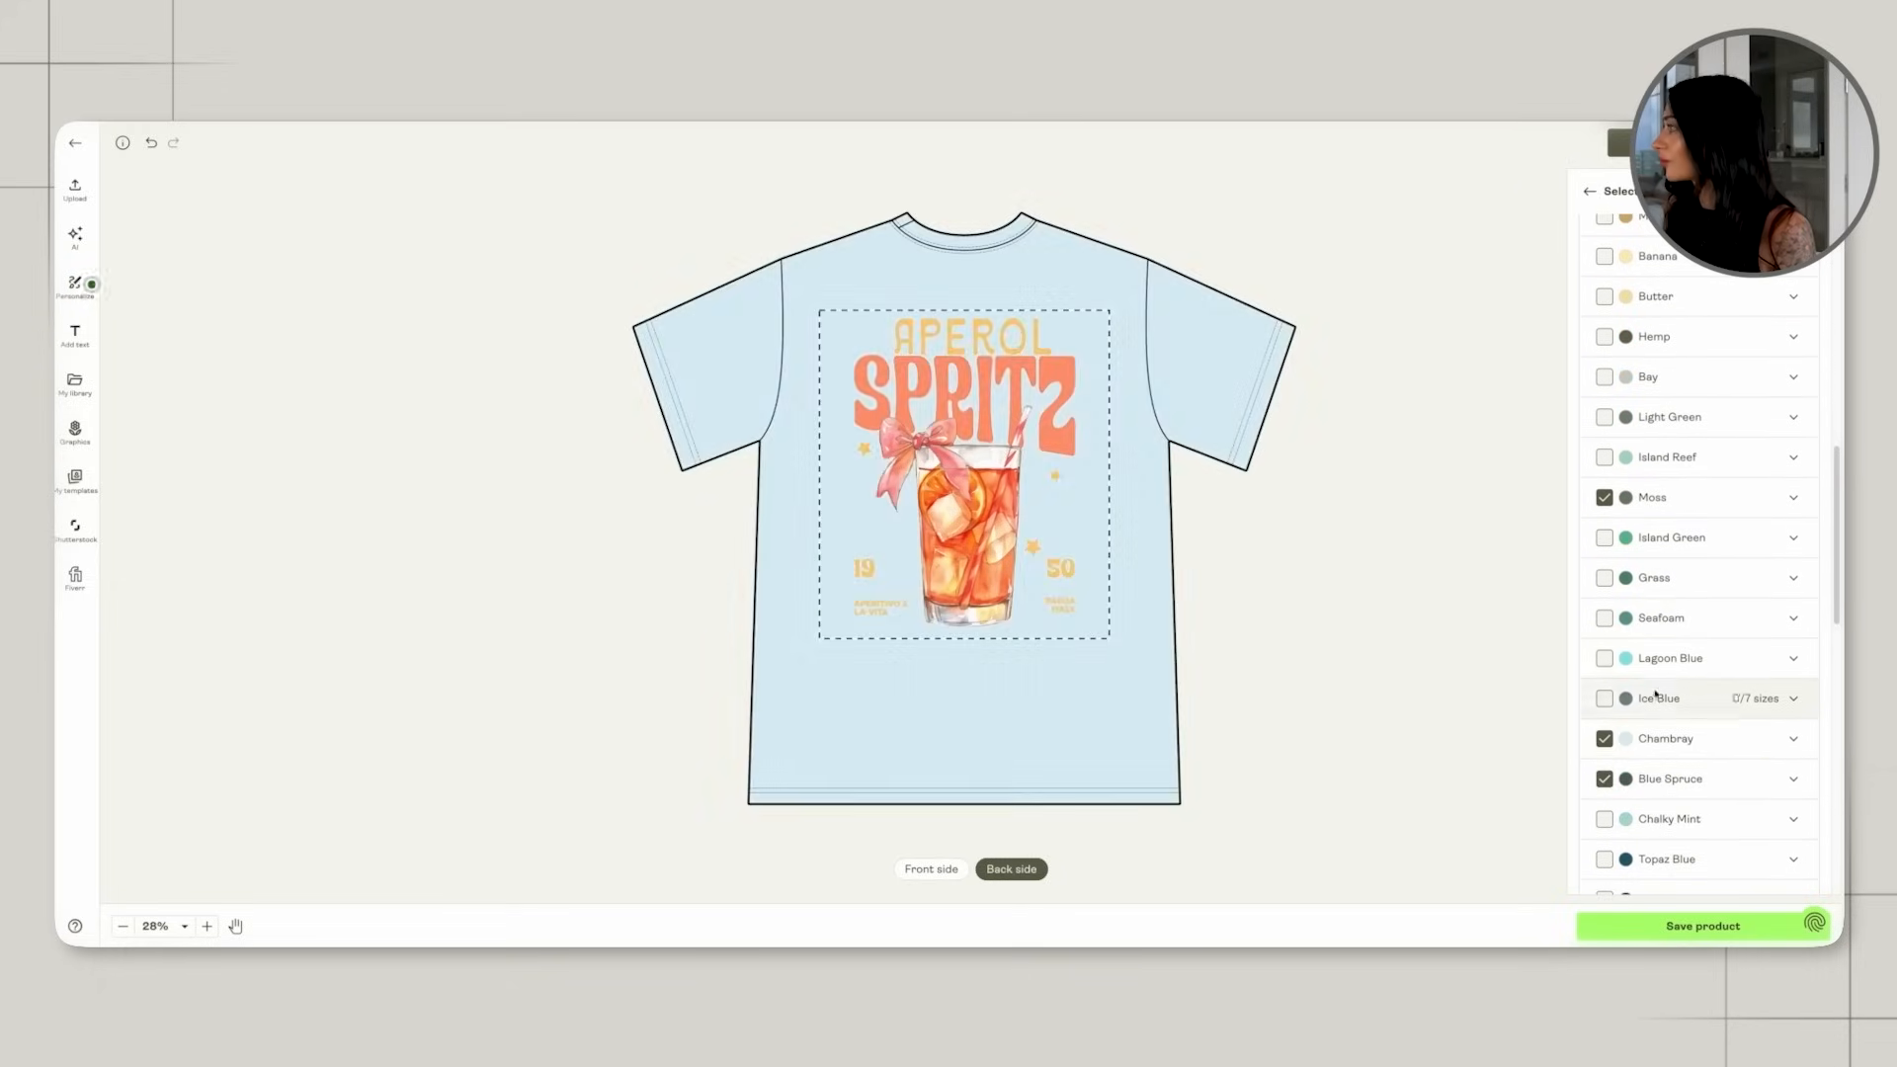
scroll(1656, 671, down, 4)
click(1604, 638)
click(1605, 477)
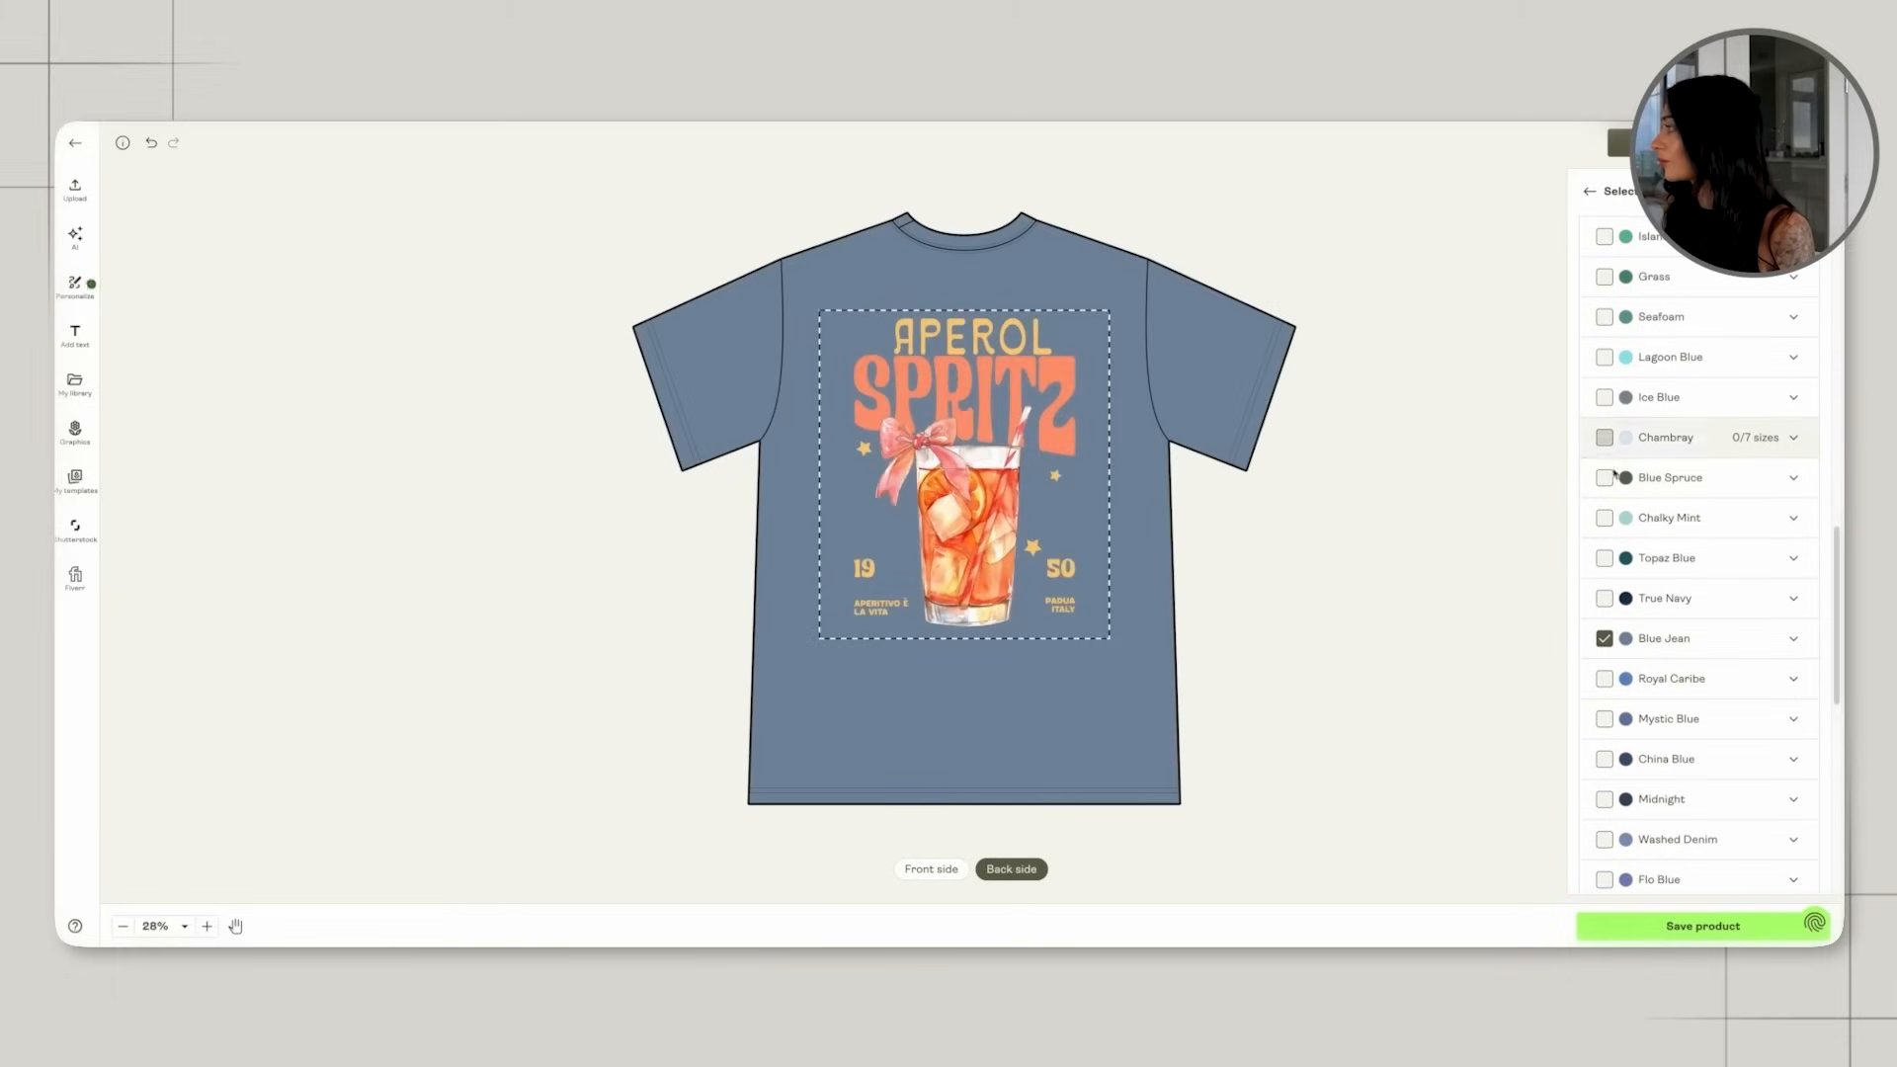
click(1602, 440)
click(1603, 478)
Try a few of the remaining shirt colours, deselect them, and add Watermelon to the variants.
scroll(1677, 626, down, 4)
click(1603, 605)
click(1603, 605)
scroll(1685, 693, down, 3)
click(1603, 705)
click(1604, 706)
click(1603, 745)
click(1603, 745)
scroll(1604, 745, down, 3)
click(1603, 742)
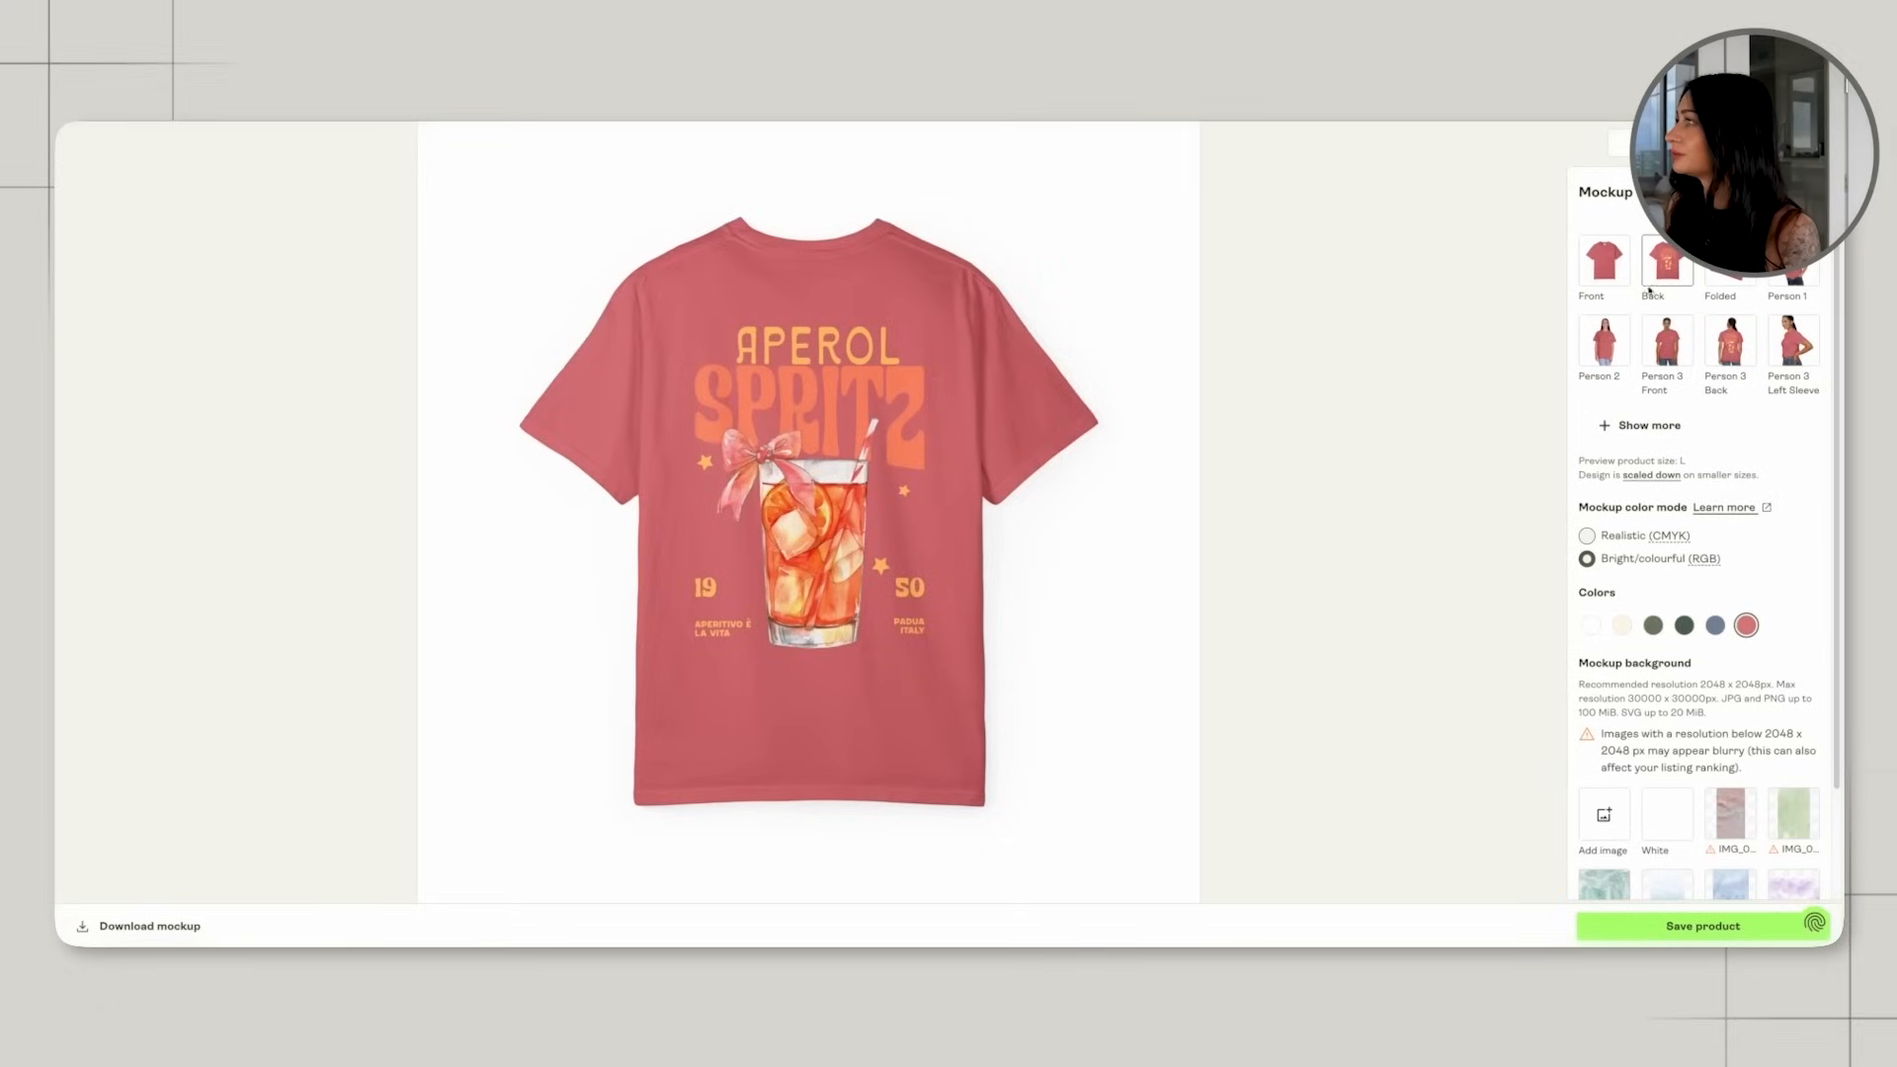
Preview the Watermelon shirt in the front, back and Person 3 back mockups.
click(1603, 261)
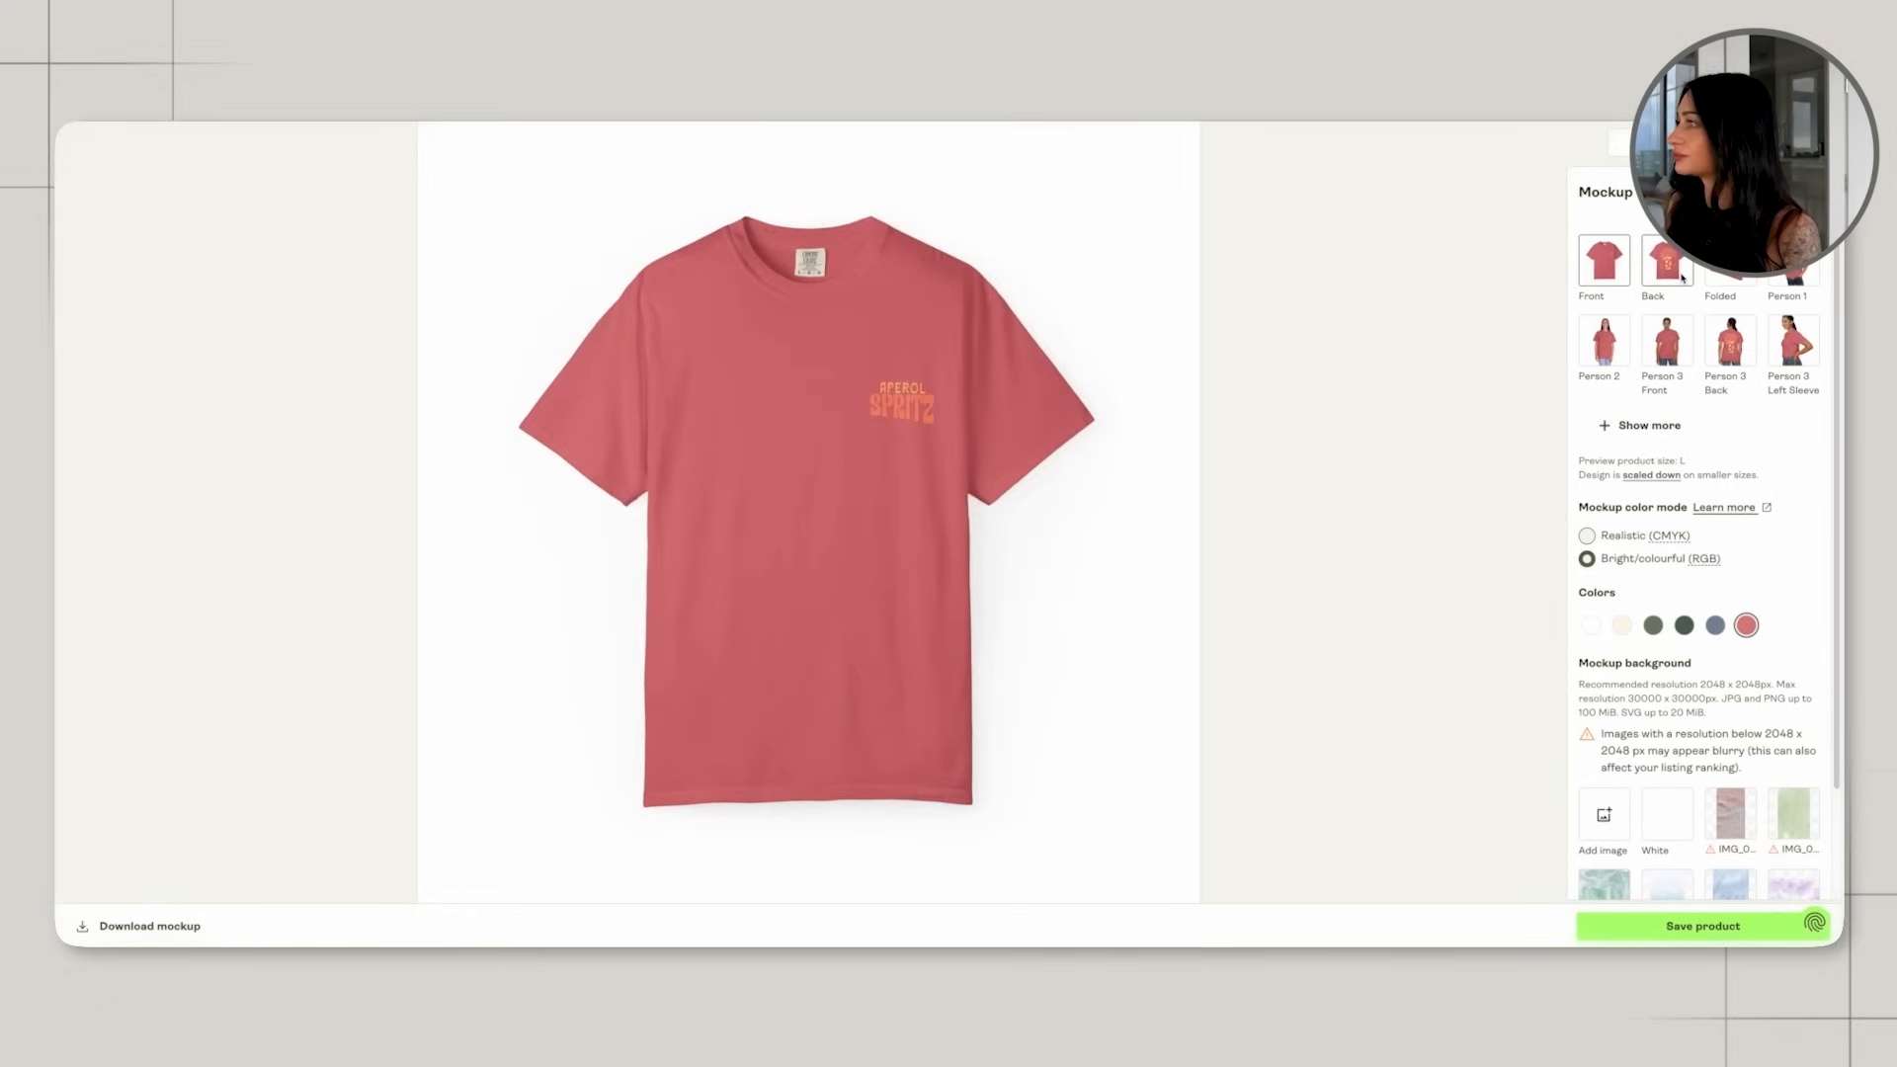
click(1721, 275)
click(1657, 274)
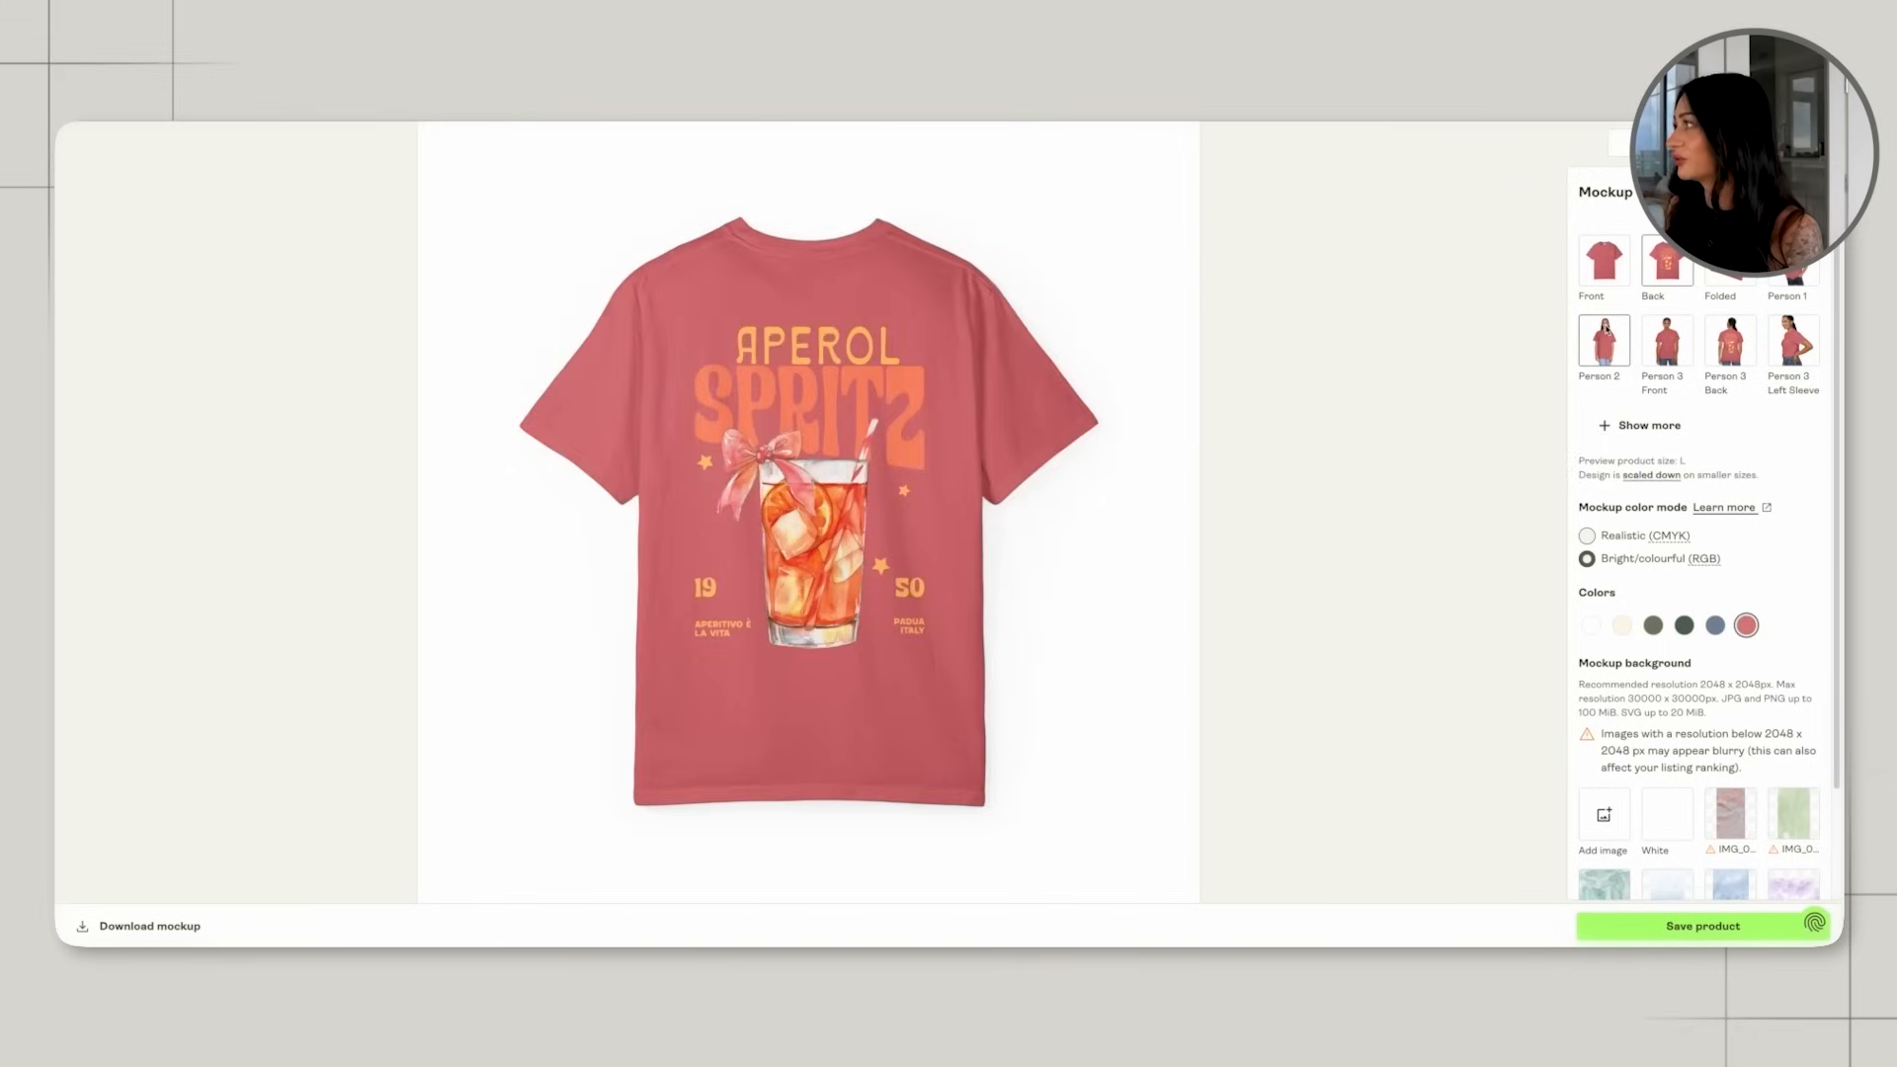
click(1729, 340)
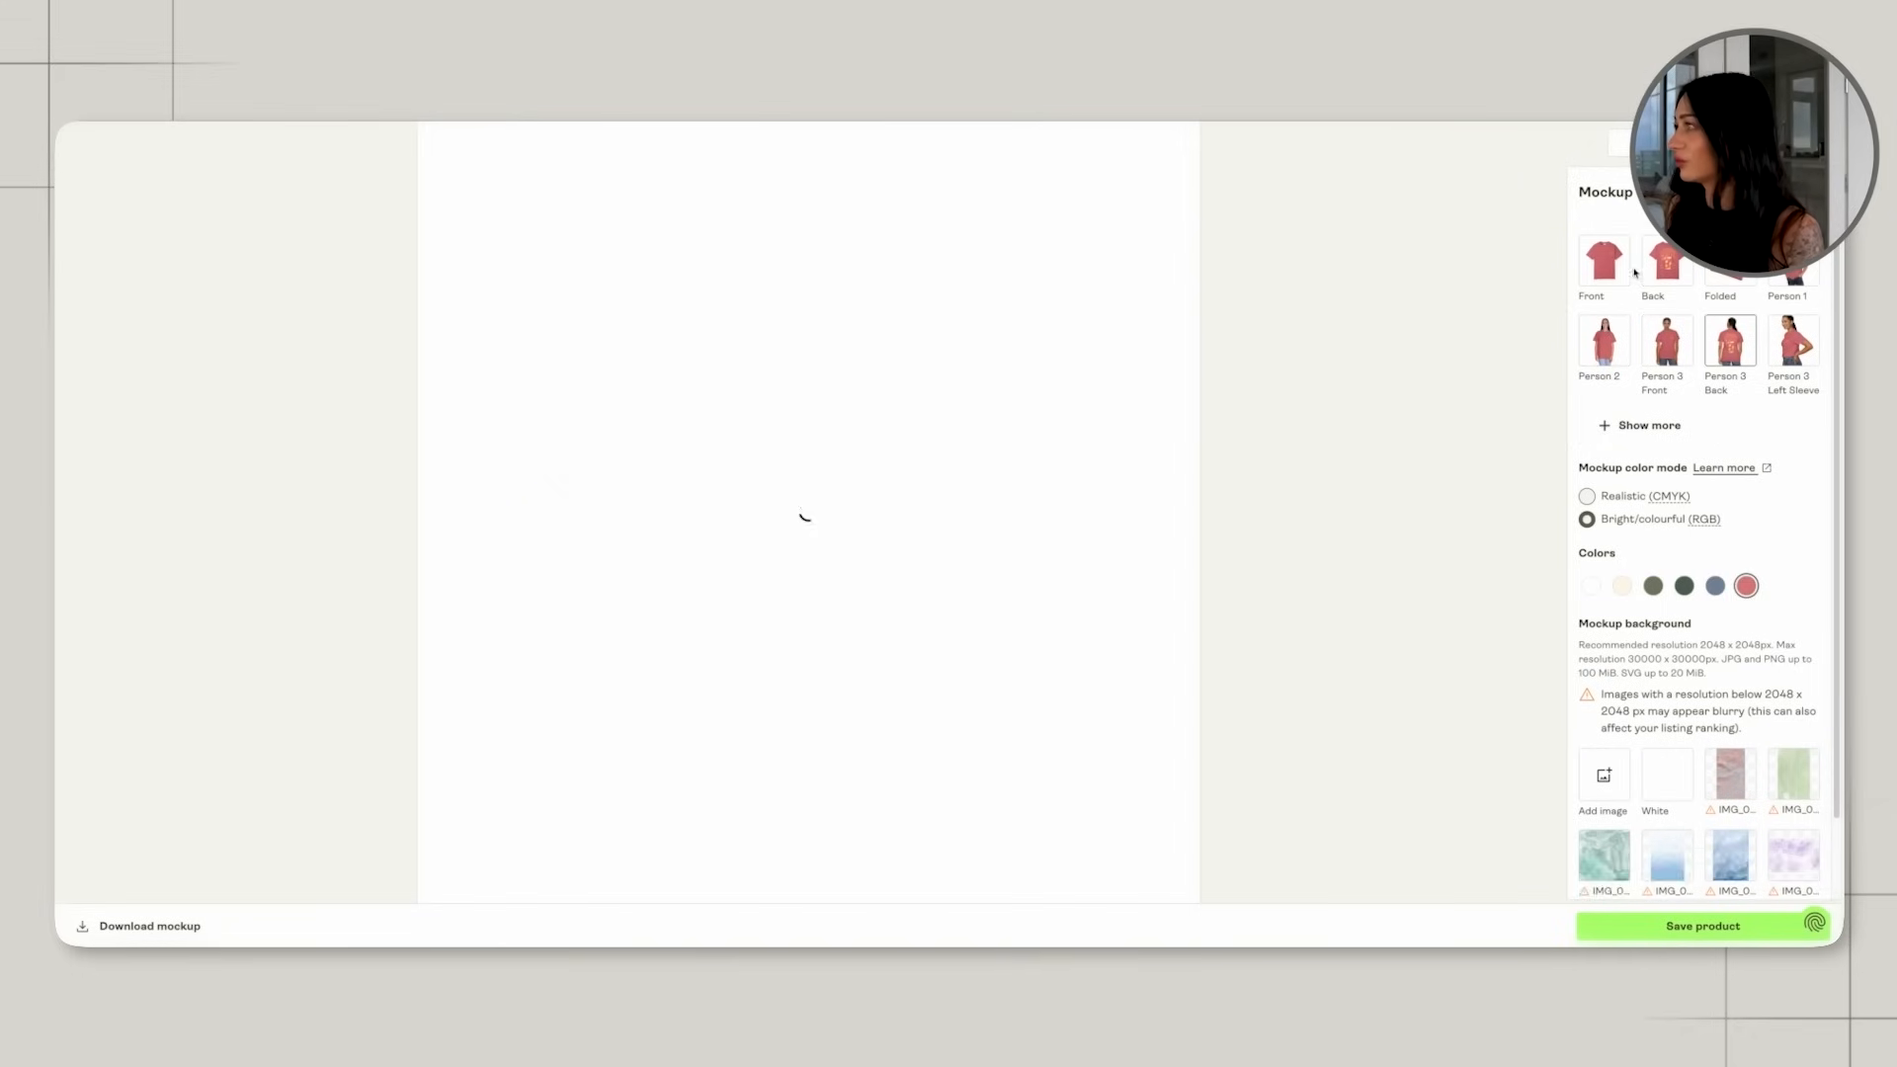
click(1647, 286)
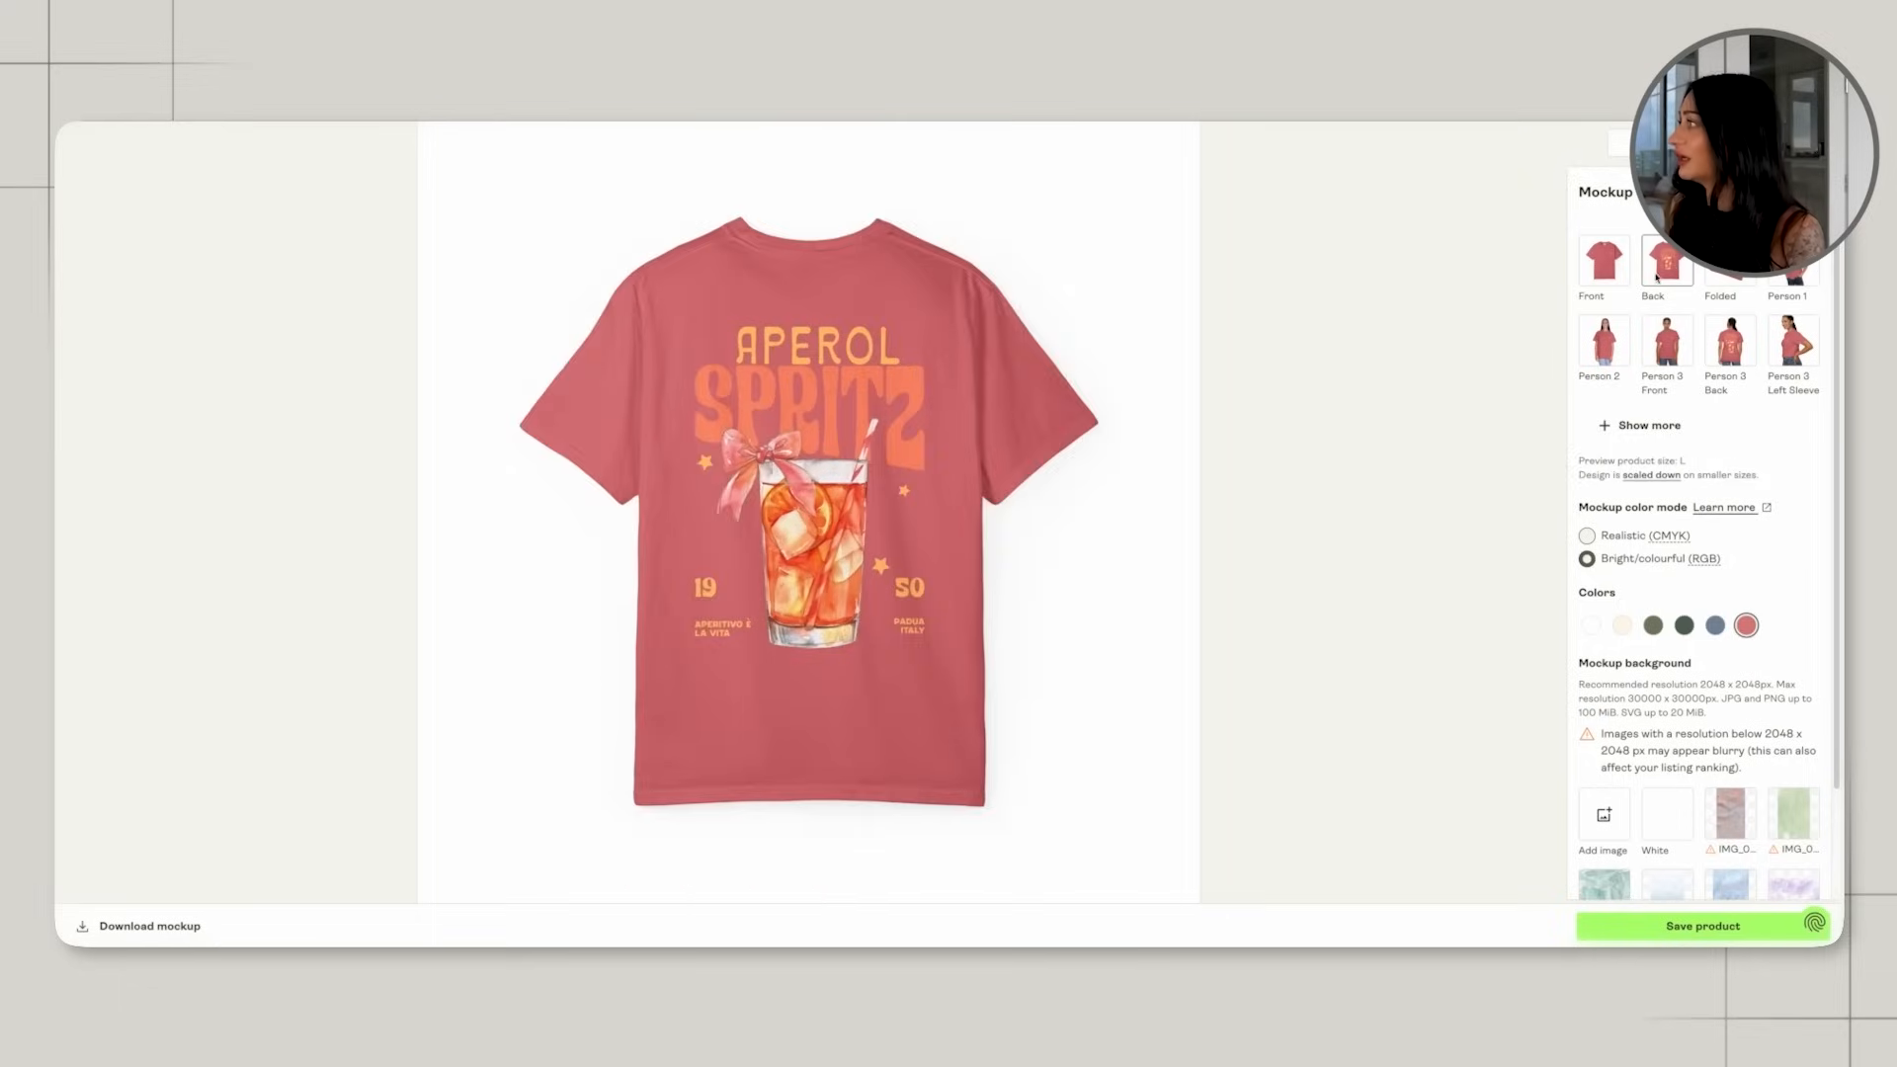
click(1604, 260)
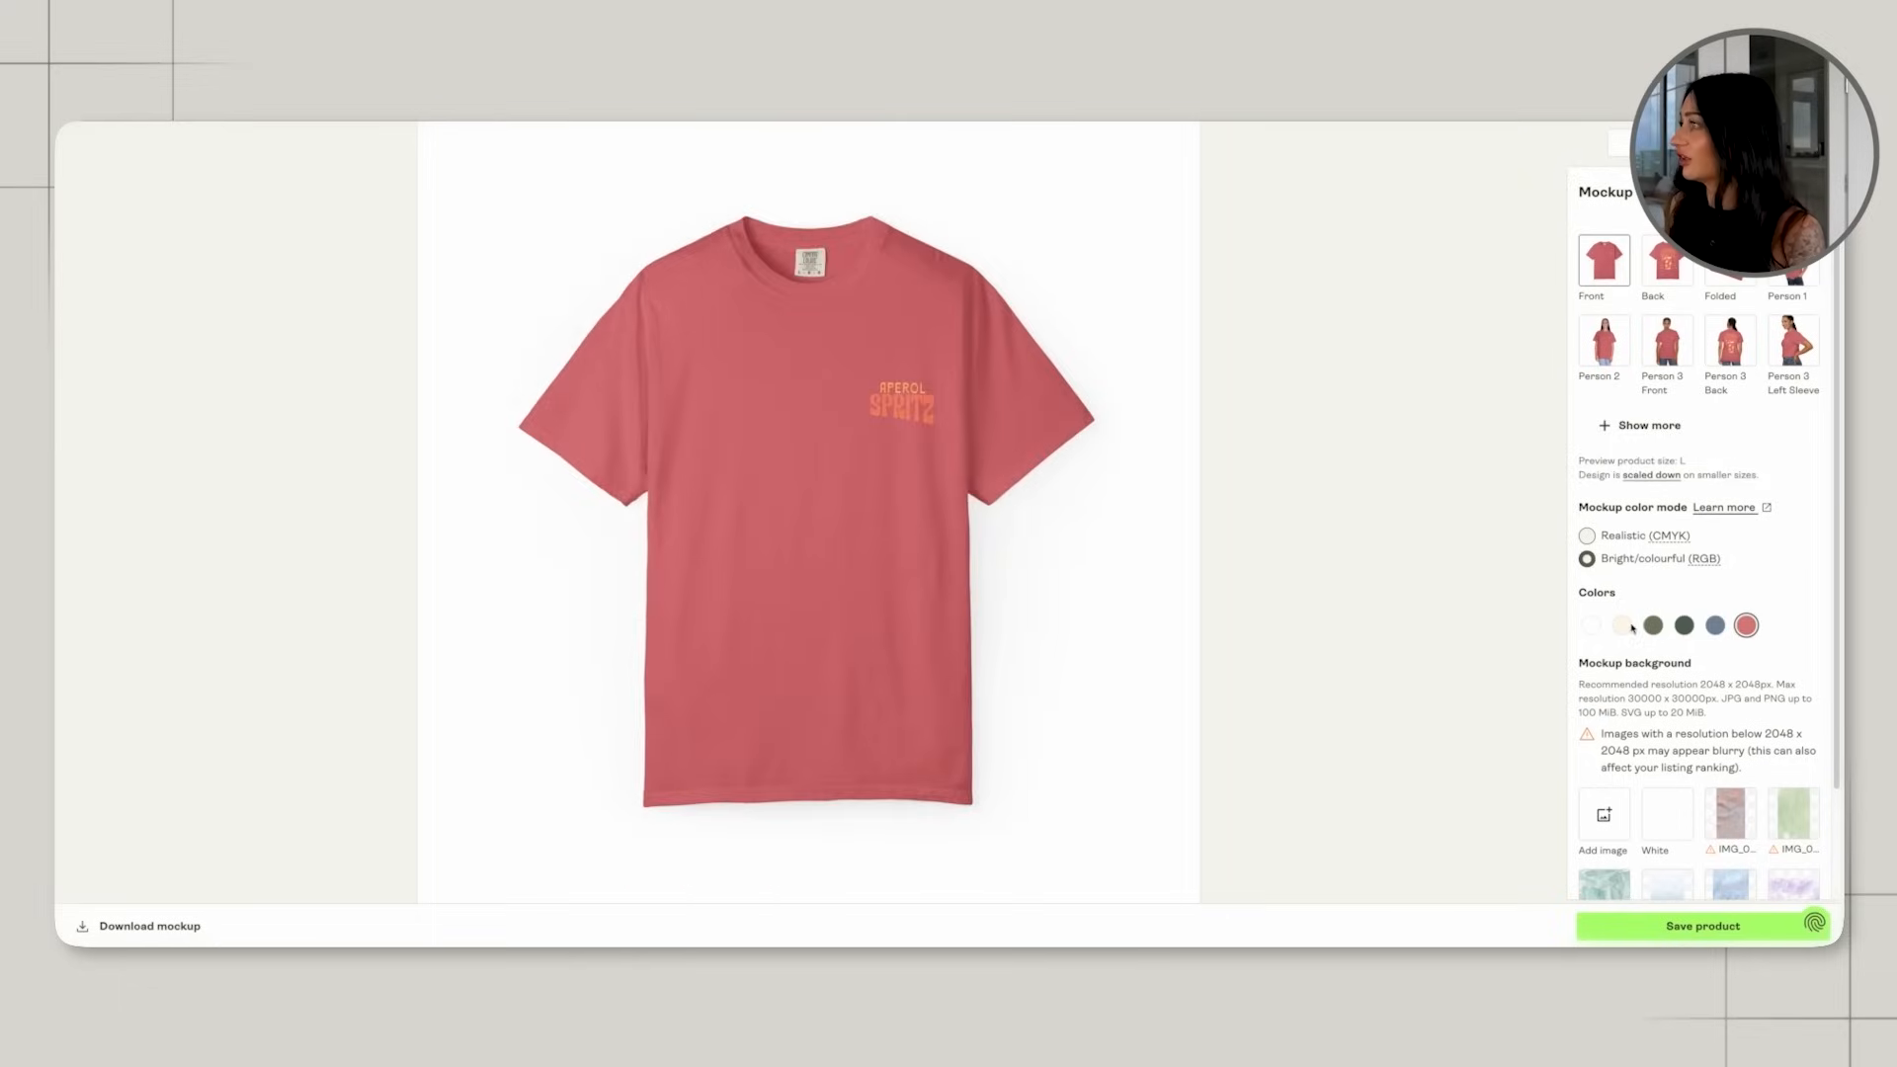
Compare the mockups in Ivory, Blue Spruce and Watermelon, including the back and folded views.
click(1622, 625)
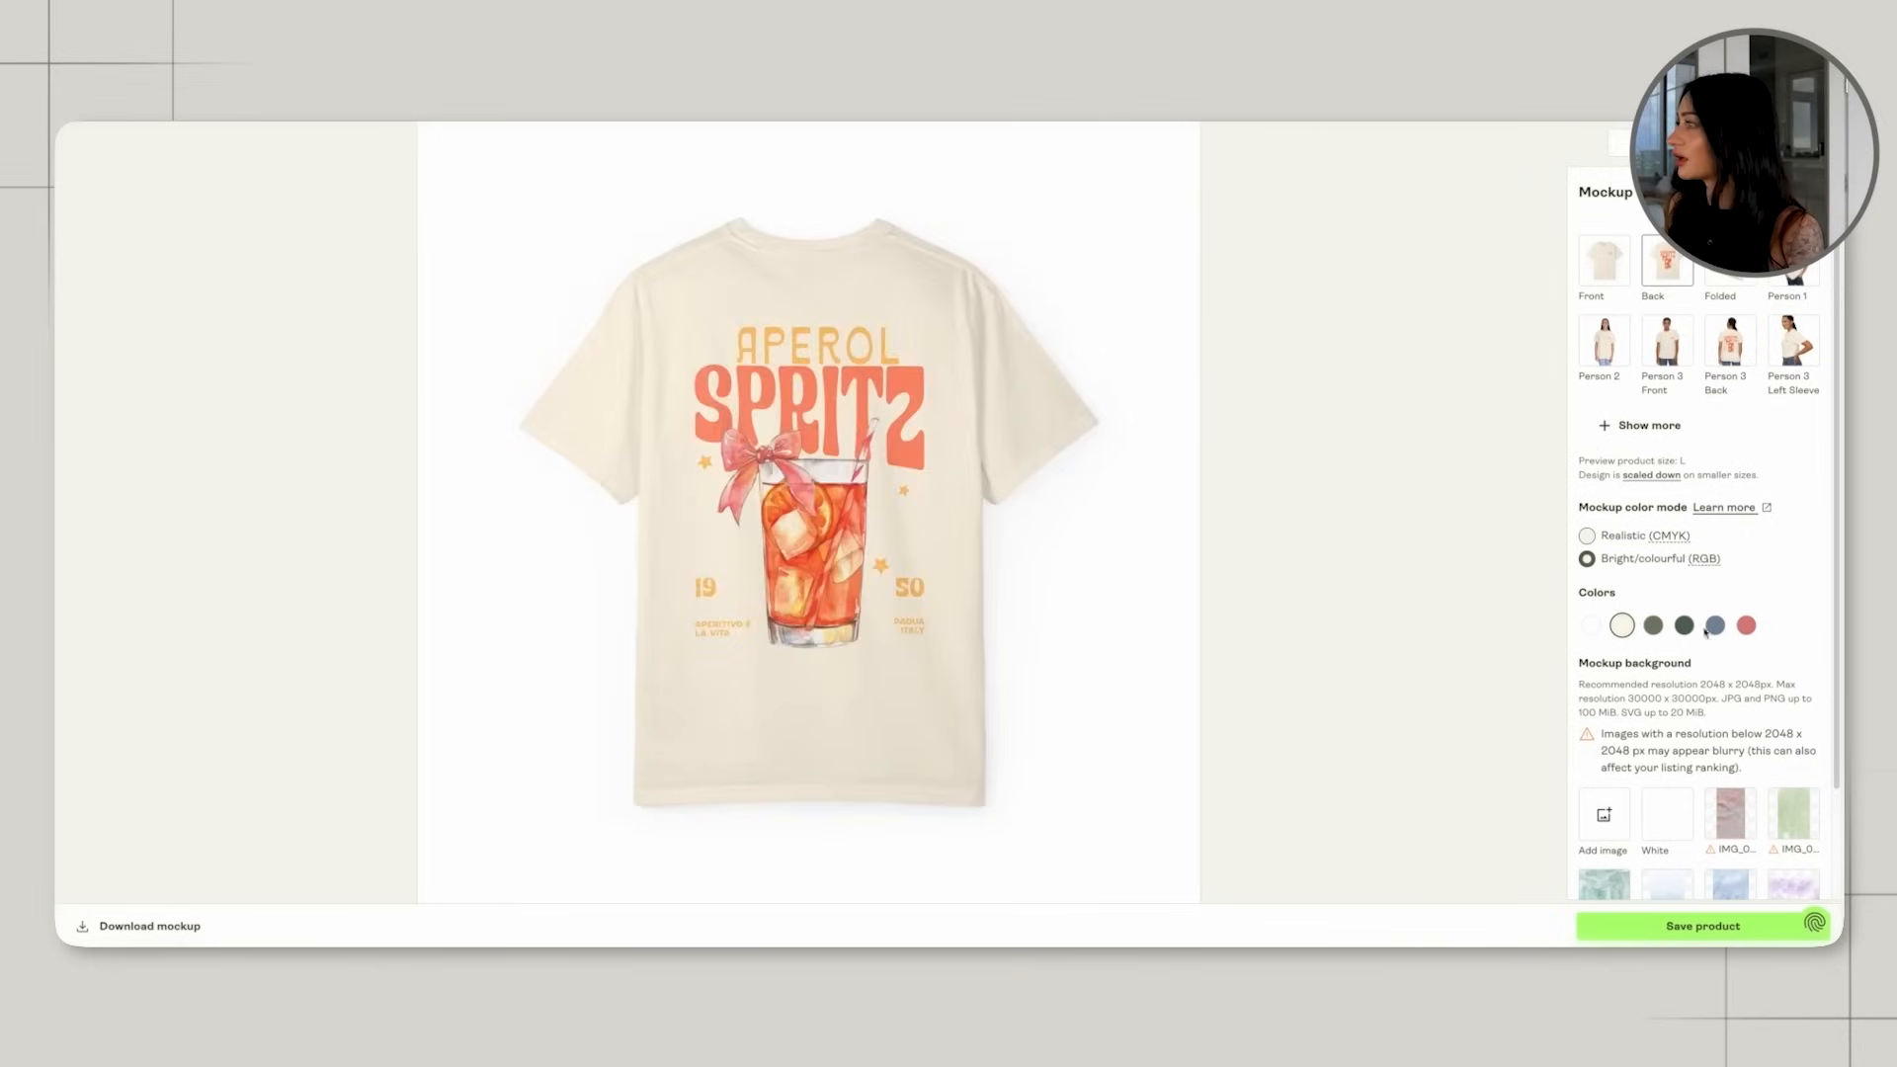
click(1684, 624)
scroll(1683, 613, down, 1)
click(1725, 231)
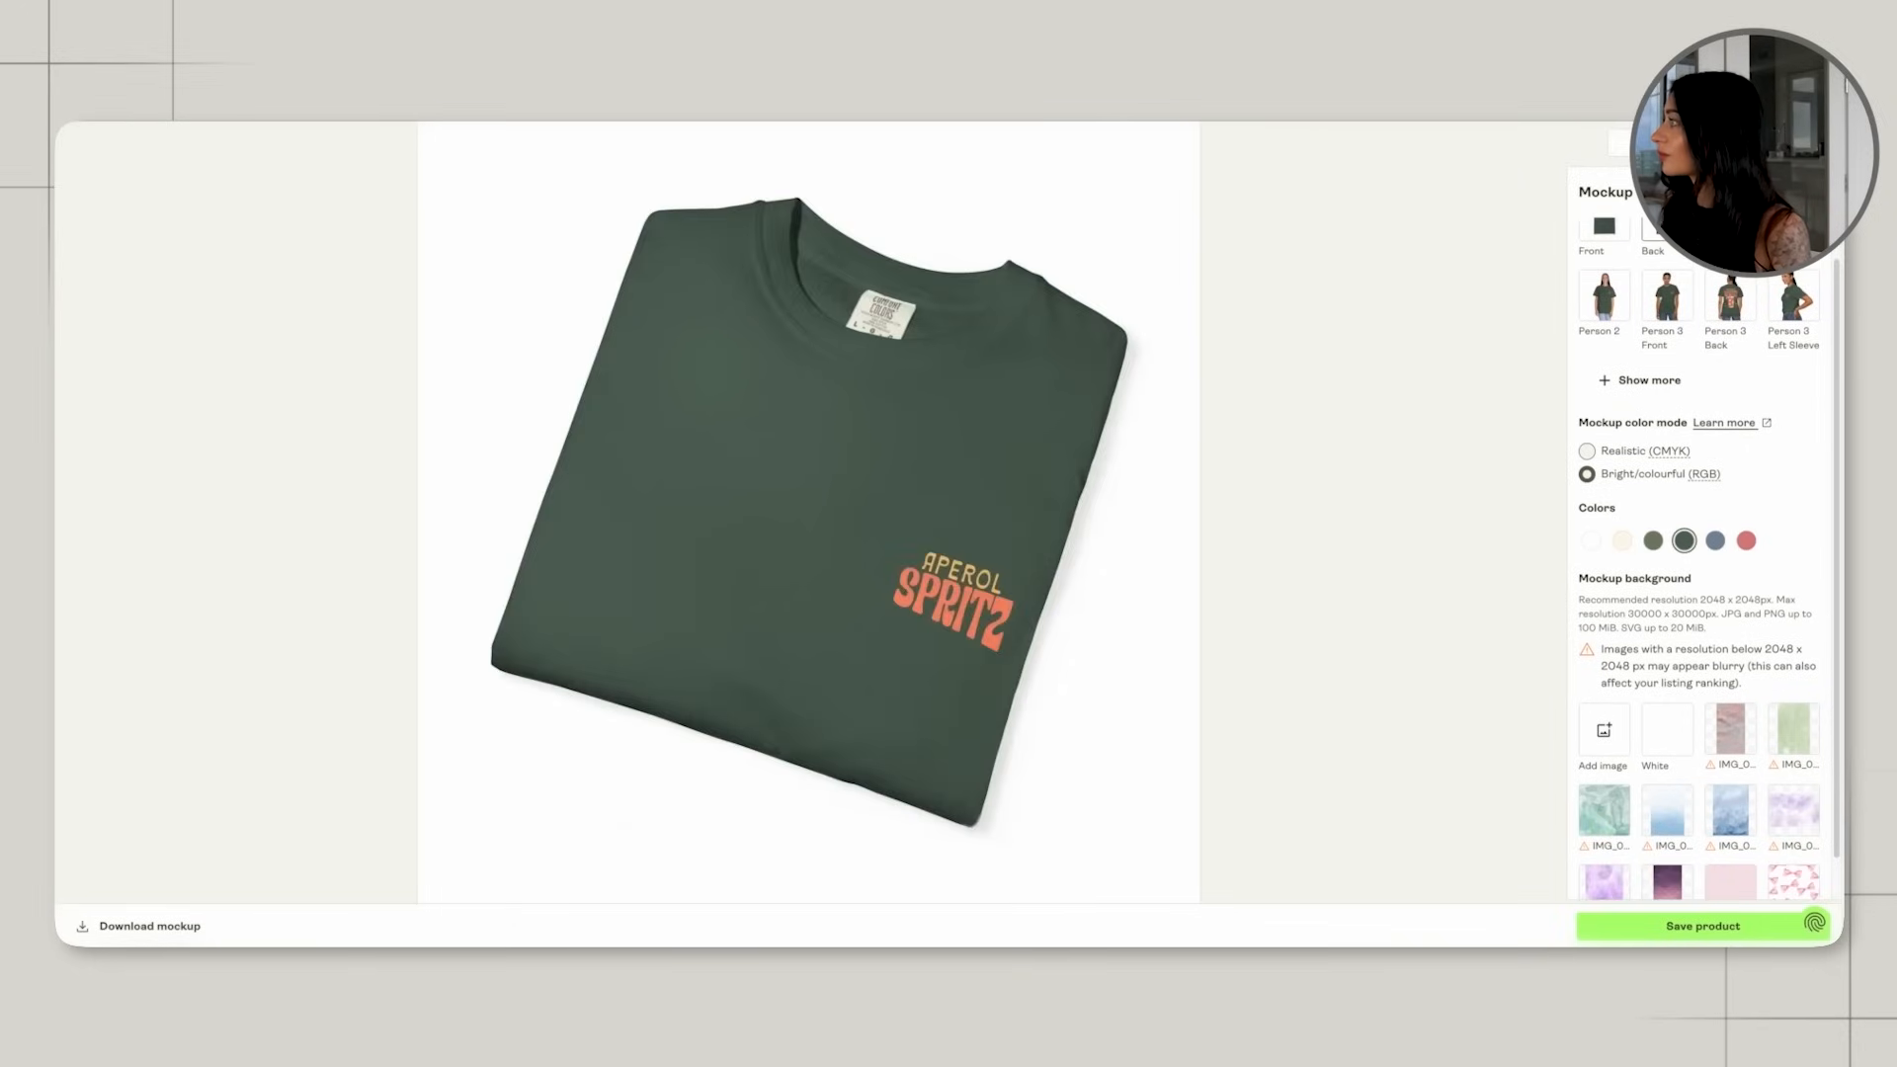
click(1745, 580)
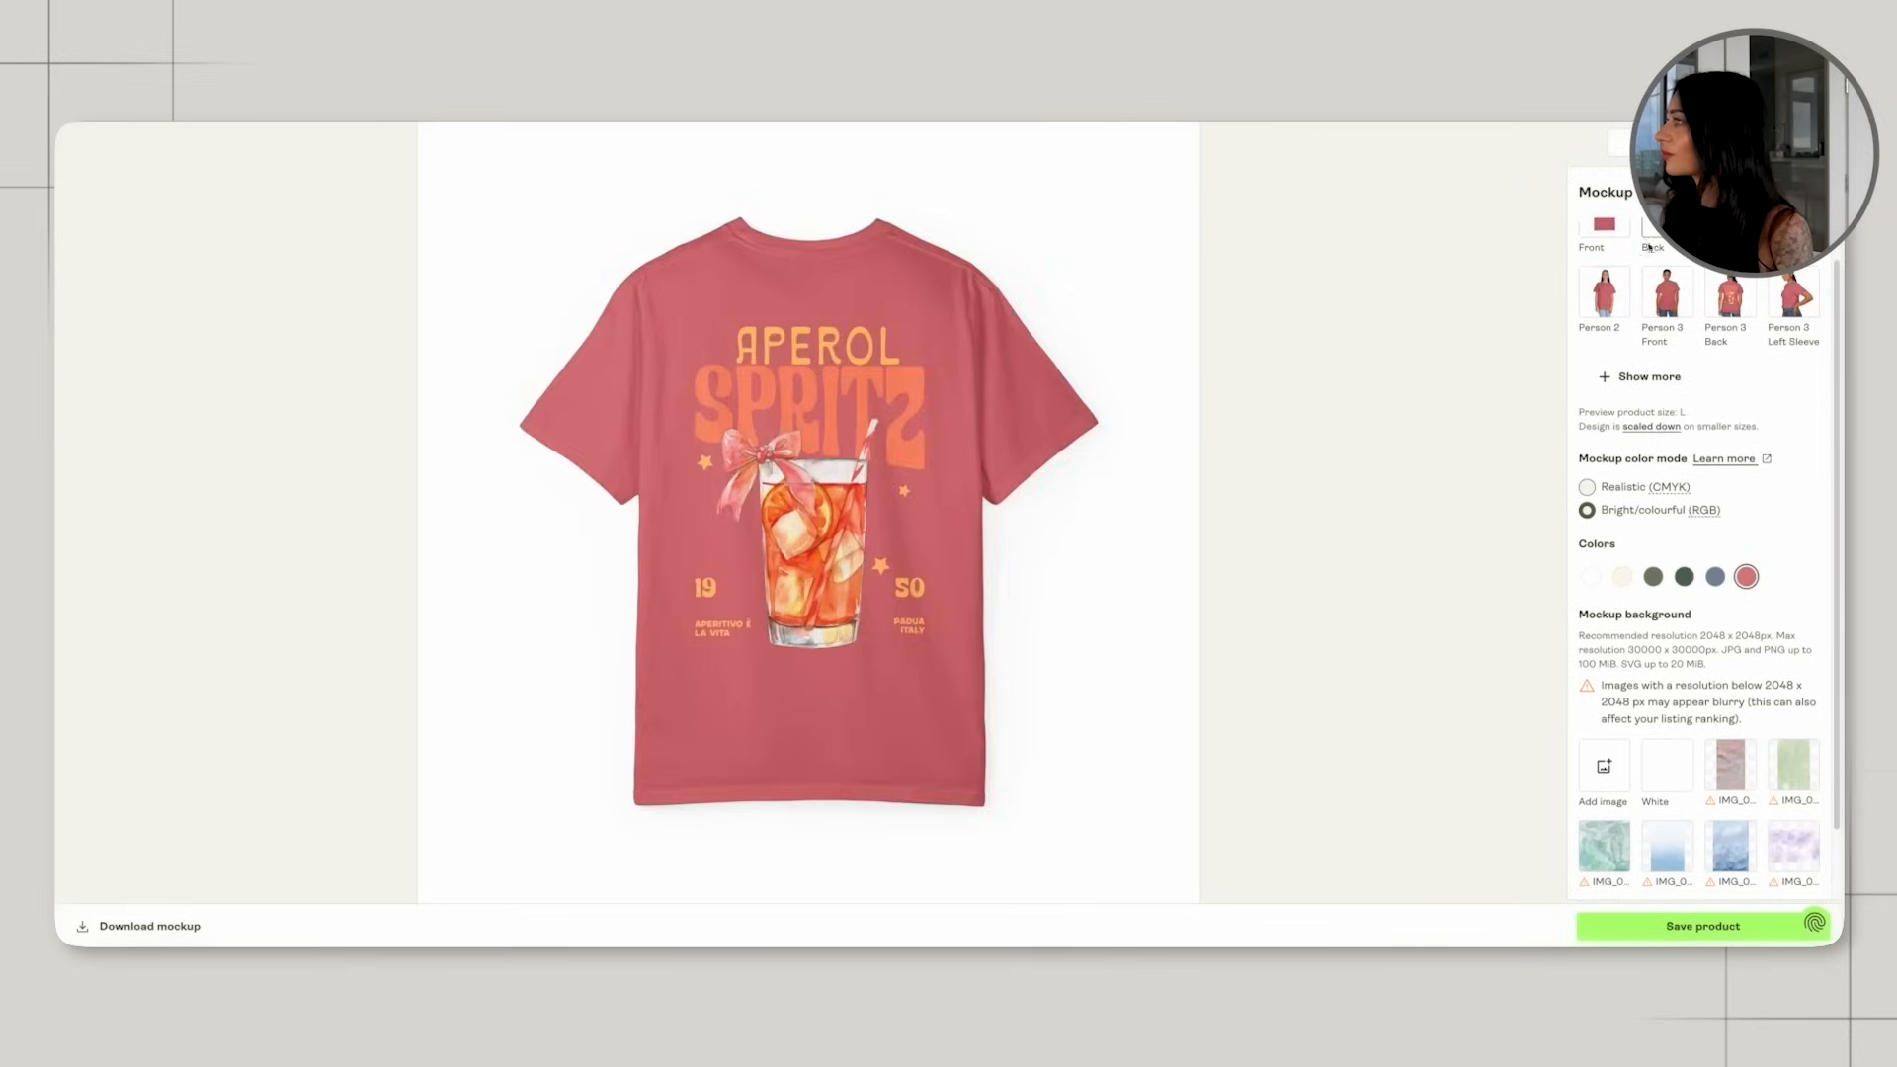
scroll(1724, 335, down, 1)
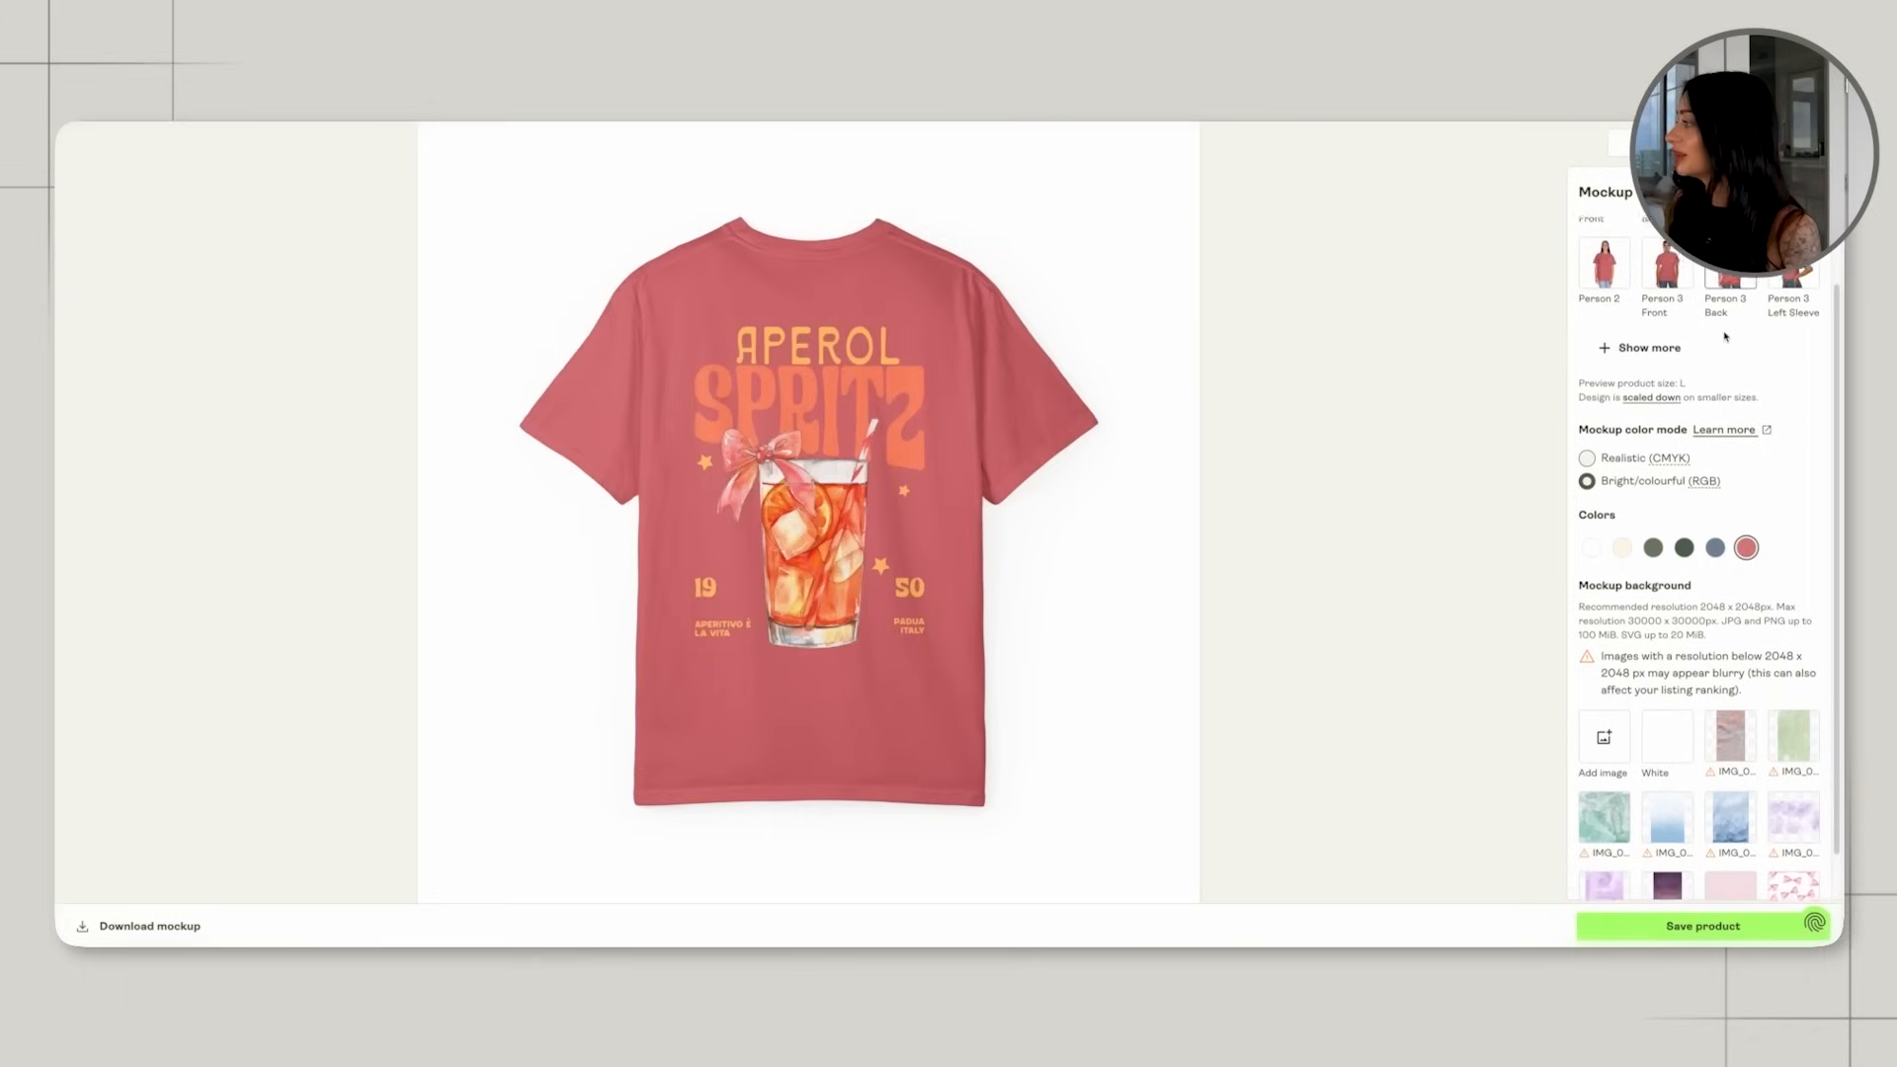
Save the product and review the listing's selected mockups, title, description and tags.
click(1703, 926)
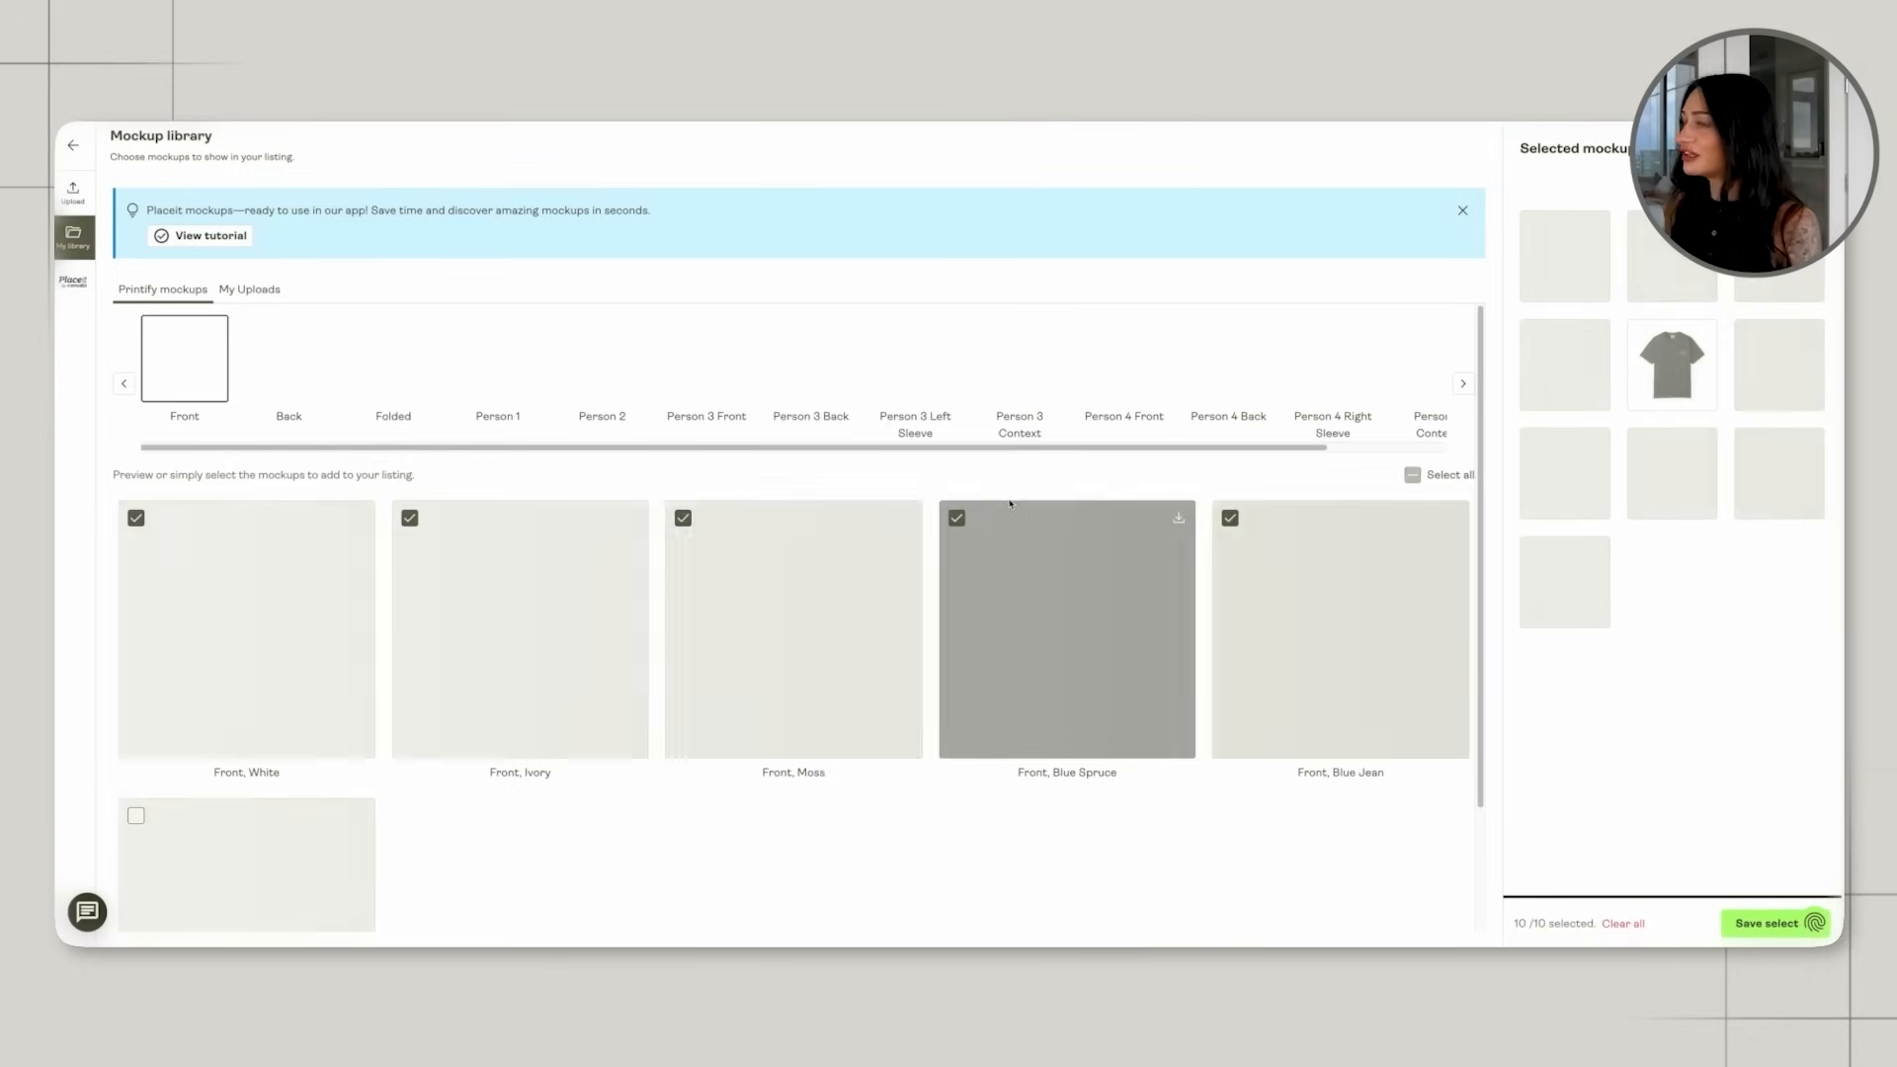
scroll(915, 506, down, 1)
scroll(602, 687, down, 5)
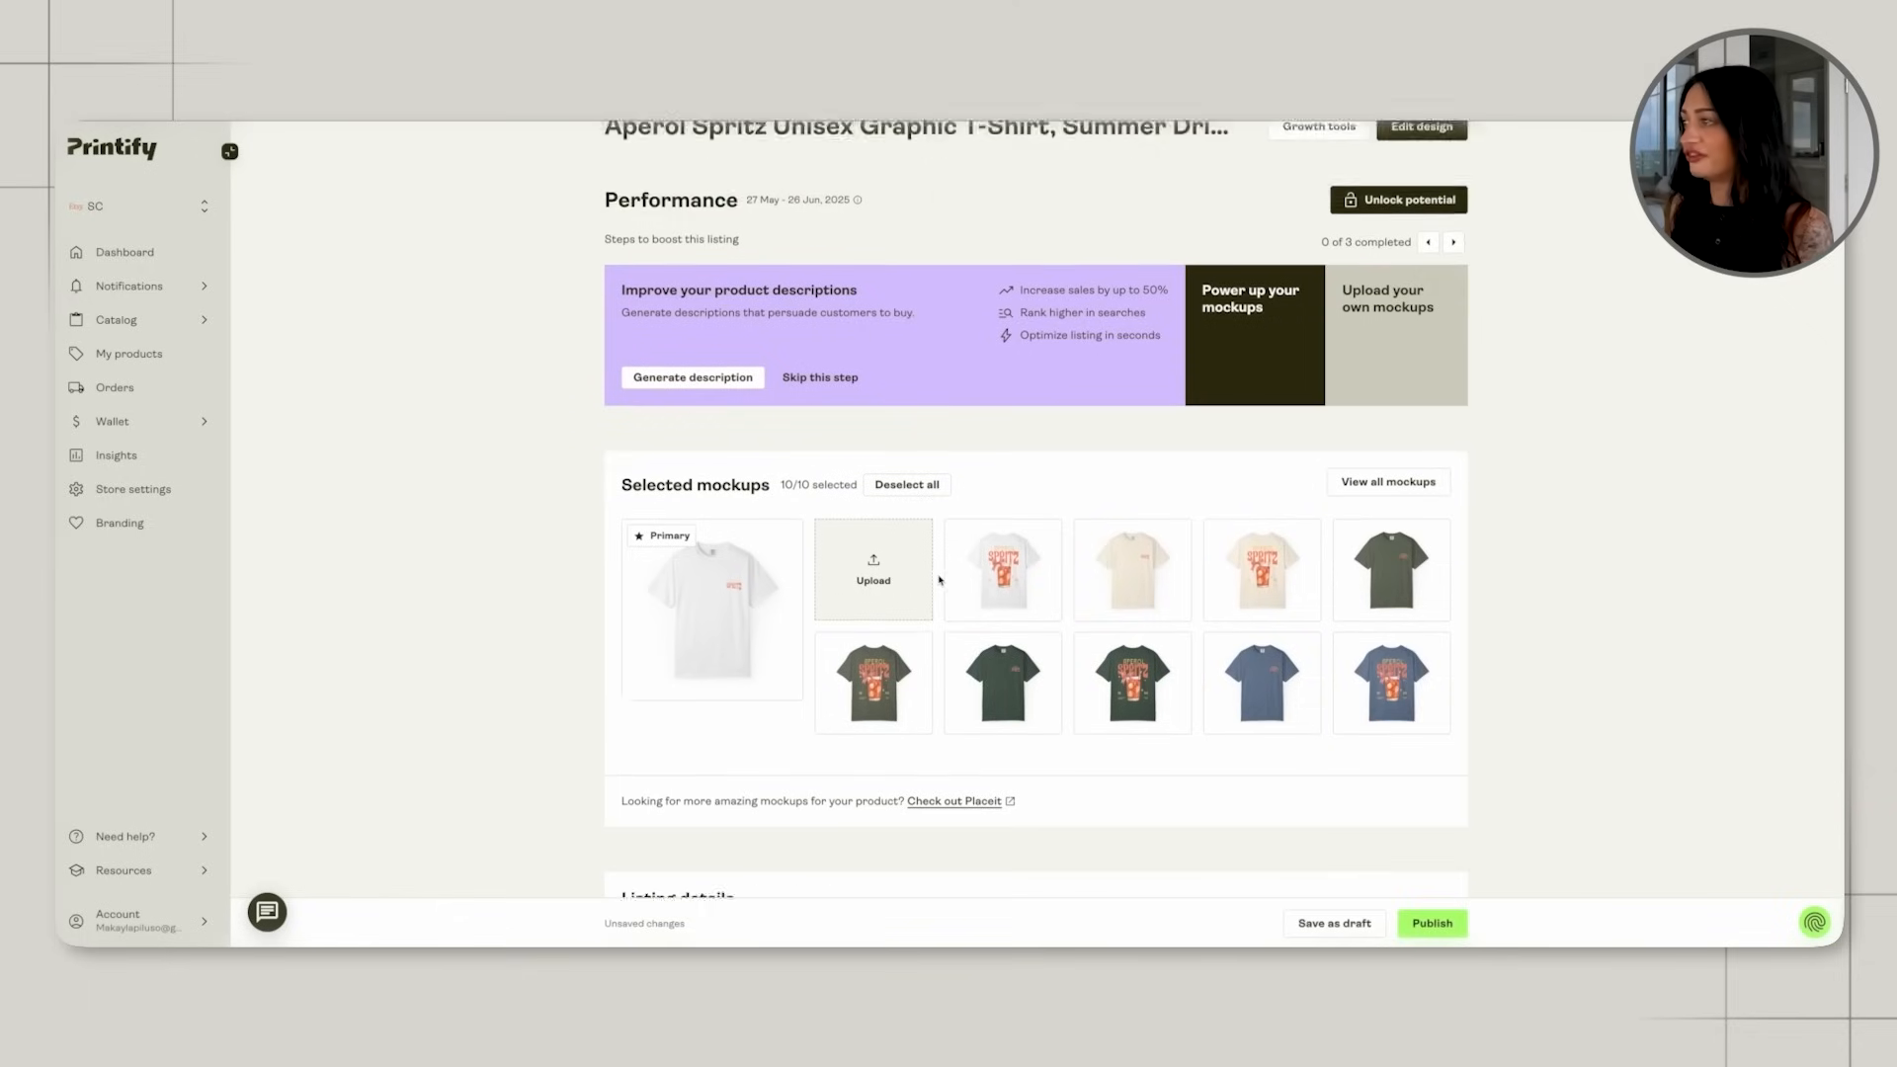
scroll(603, 687, down, 1)
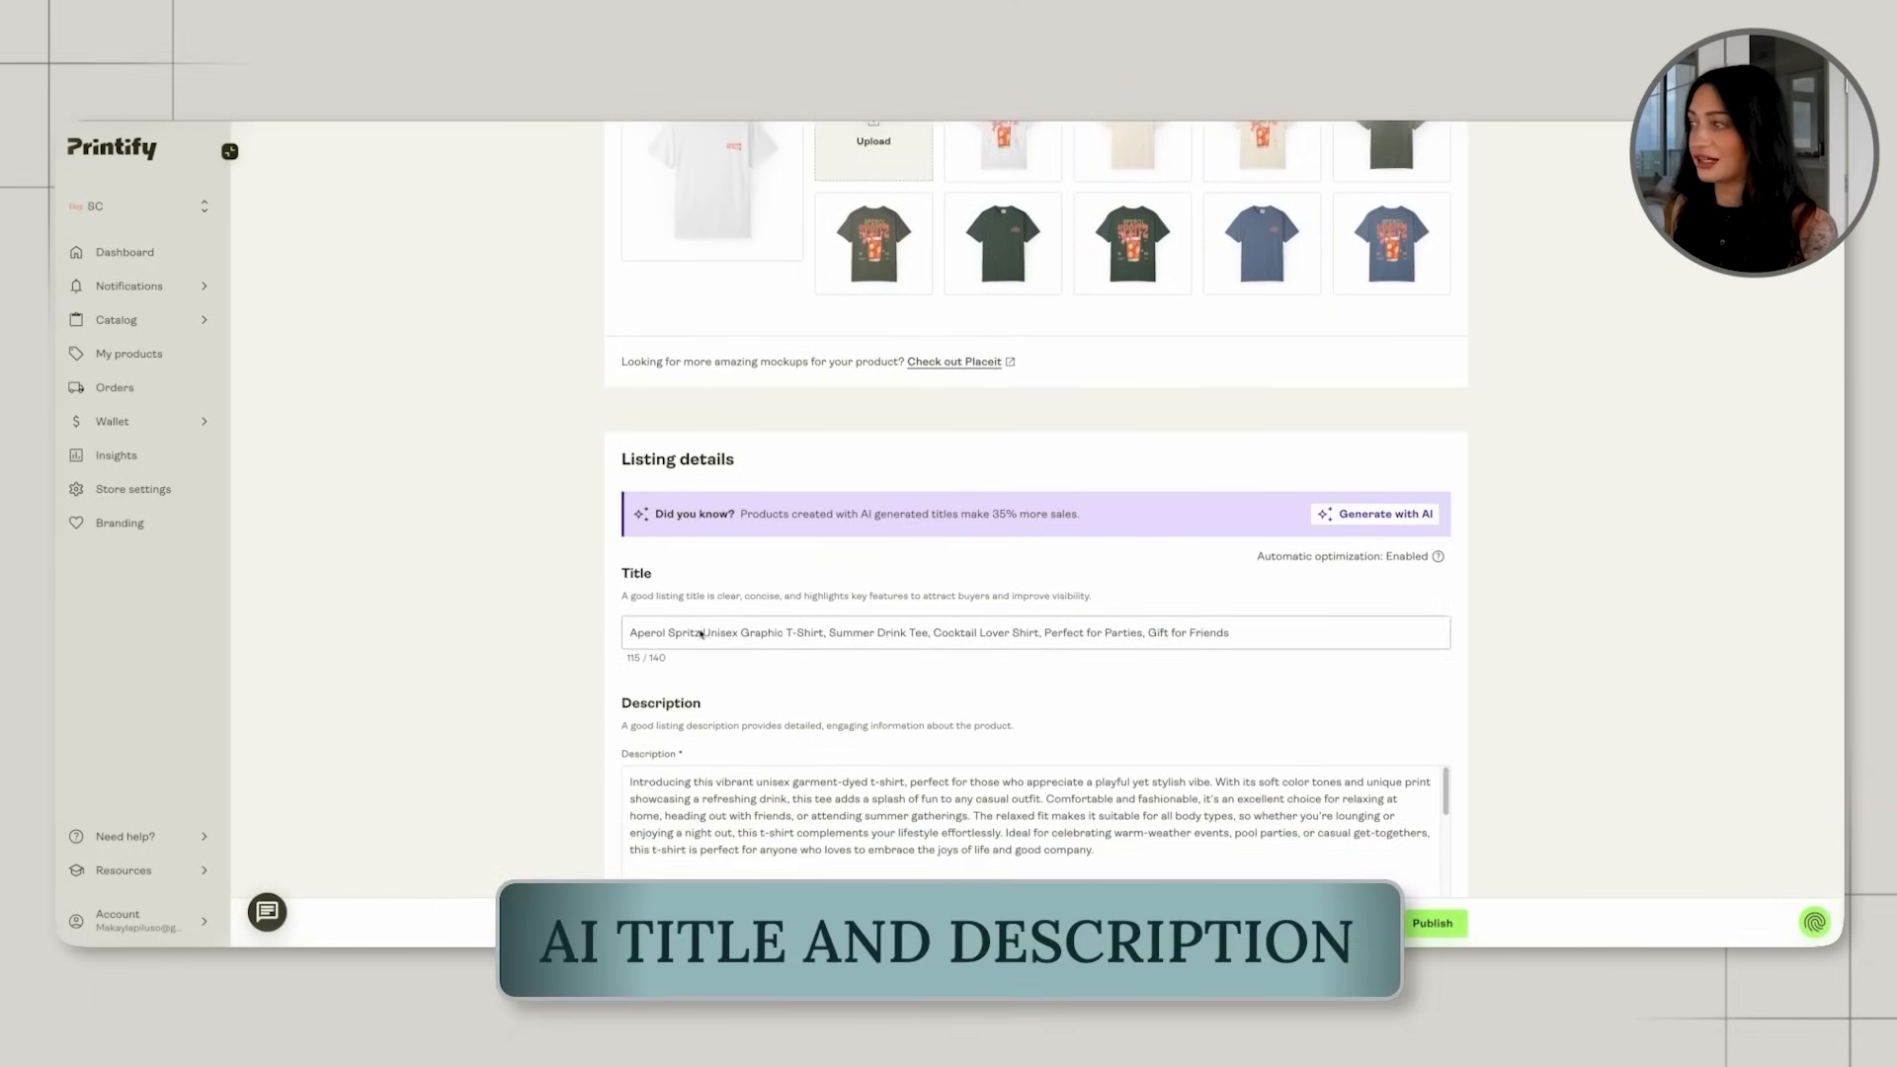
scroll(977, 651, down, 10)
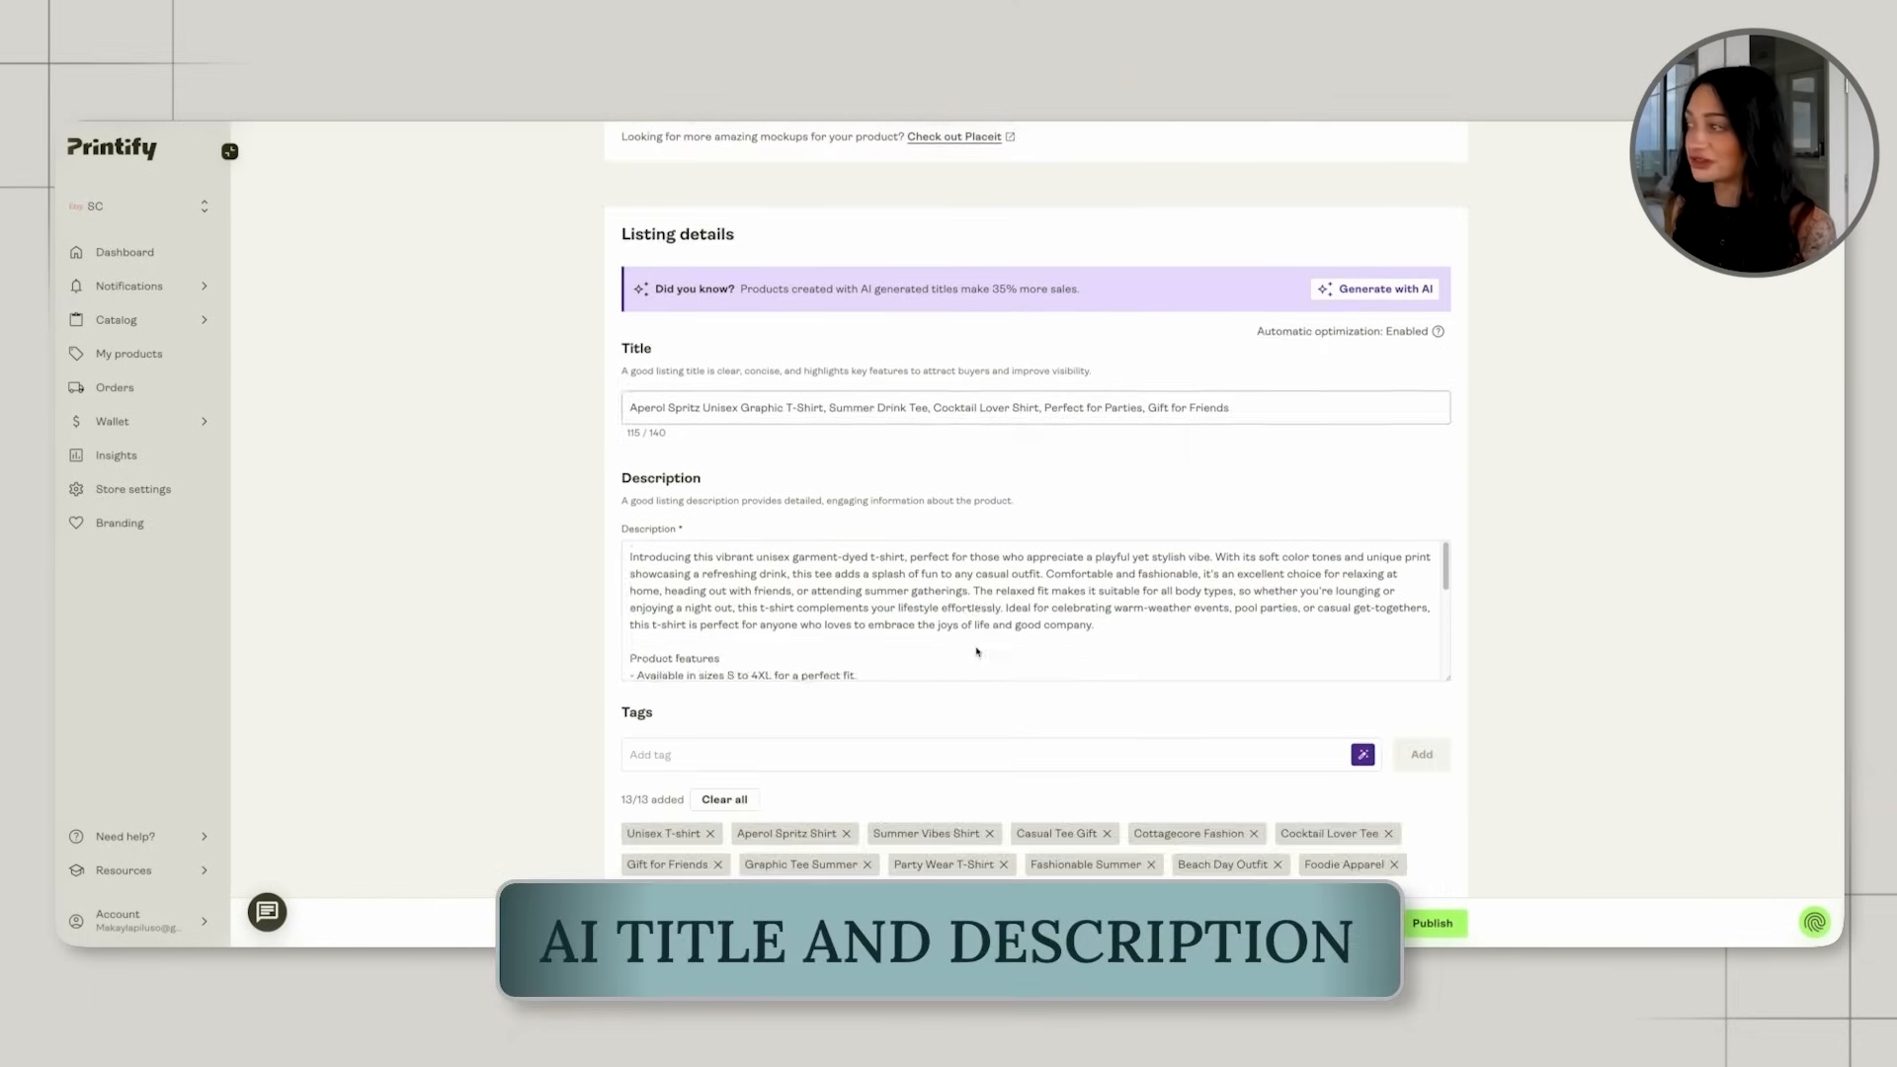
Go over the shipping and pricing sections of the listing and save the product as a draft.
scroll(977, 651, down, 8)
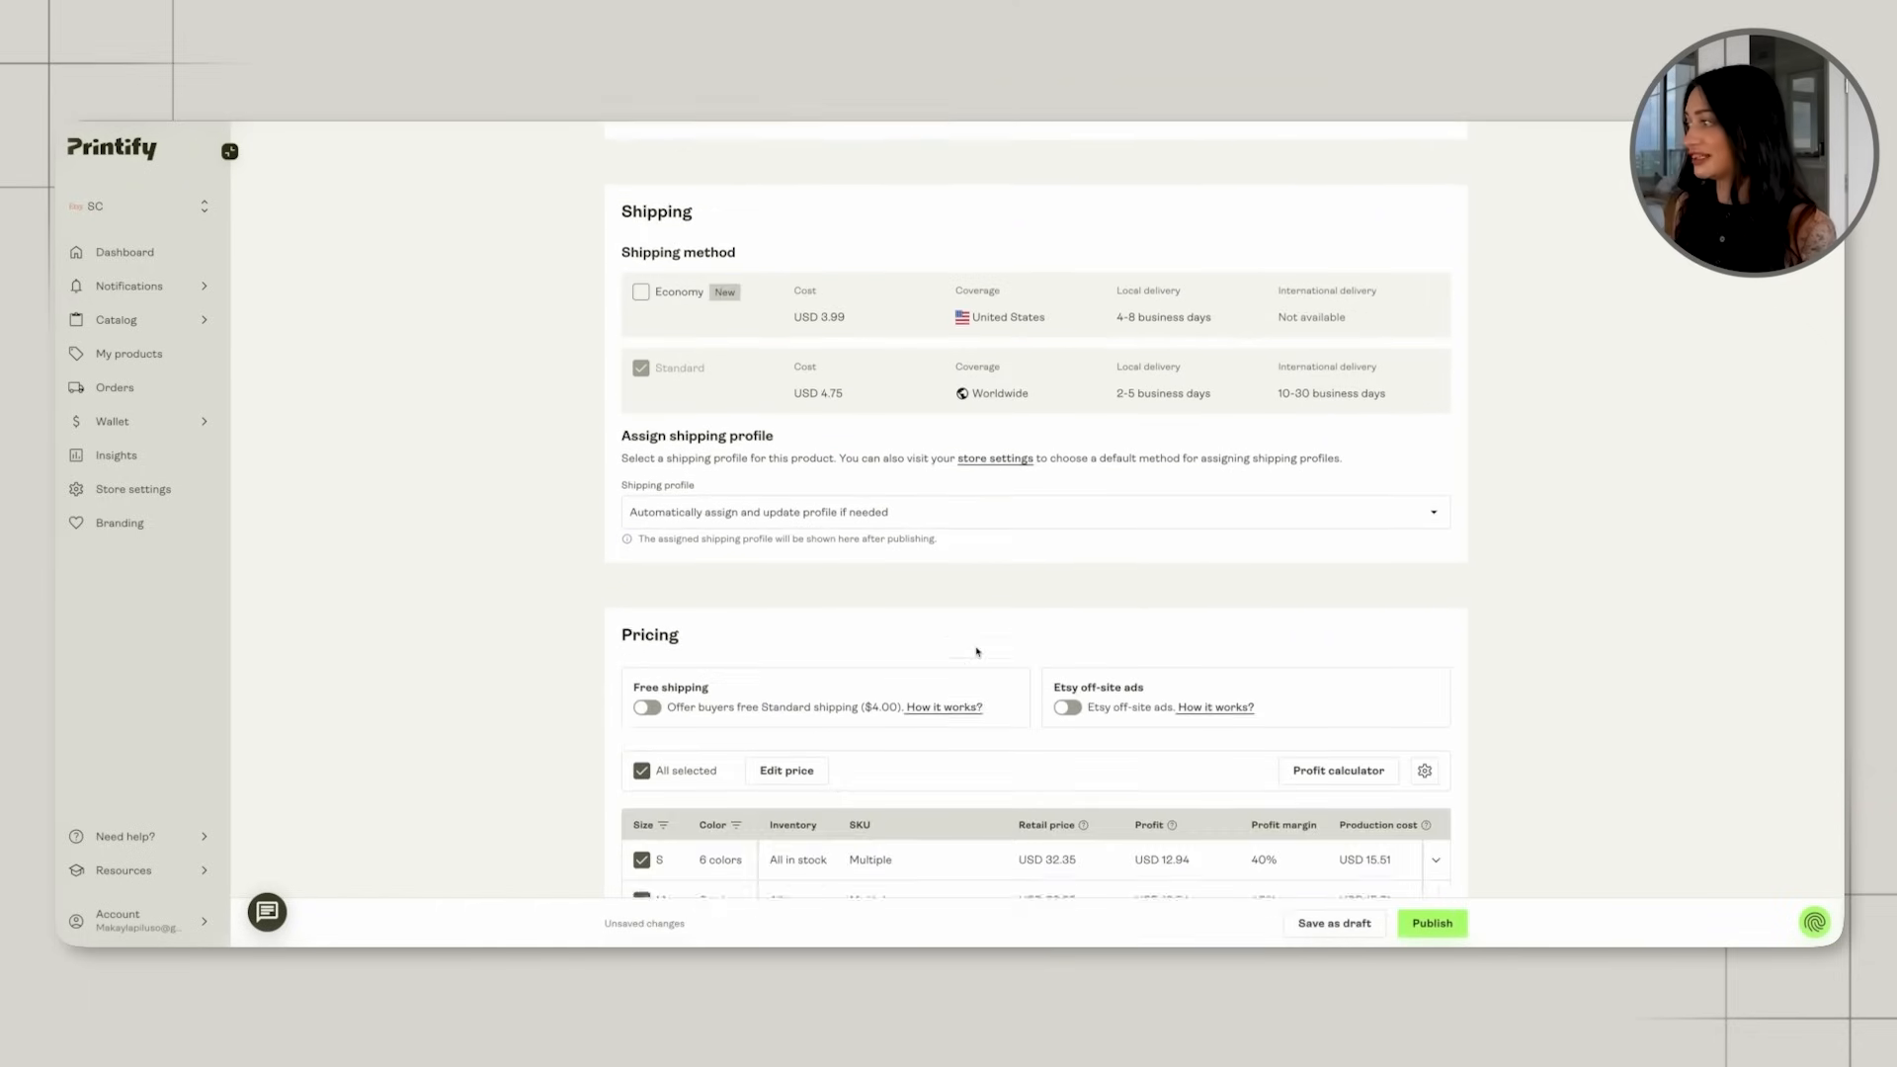
click(1333, 923)
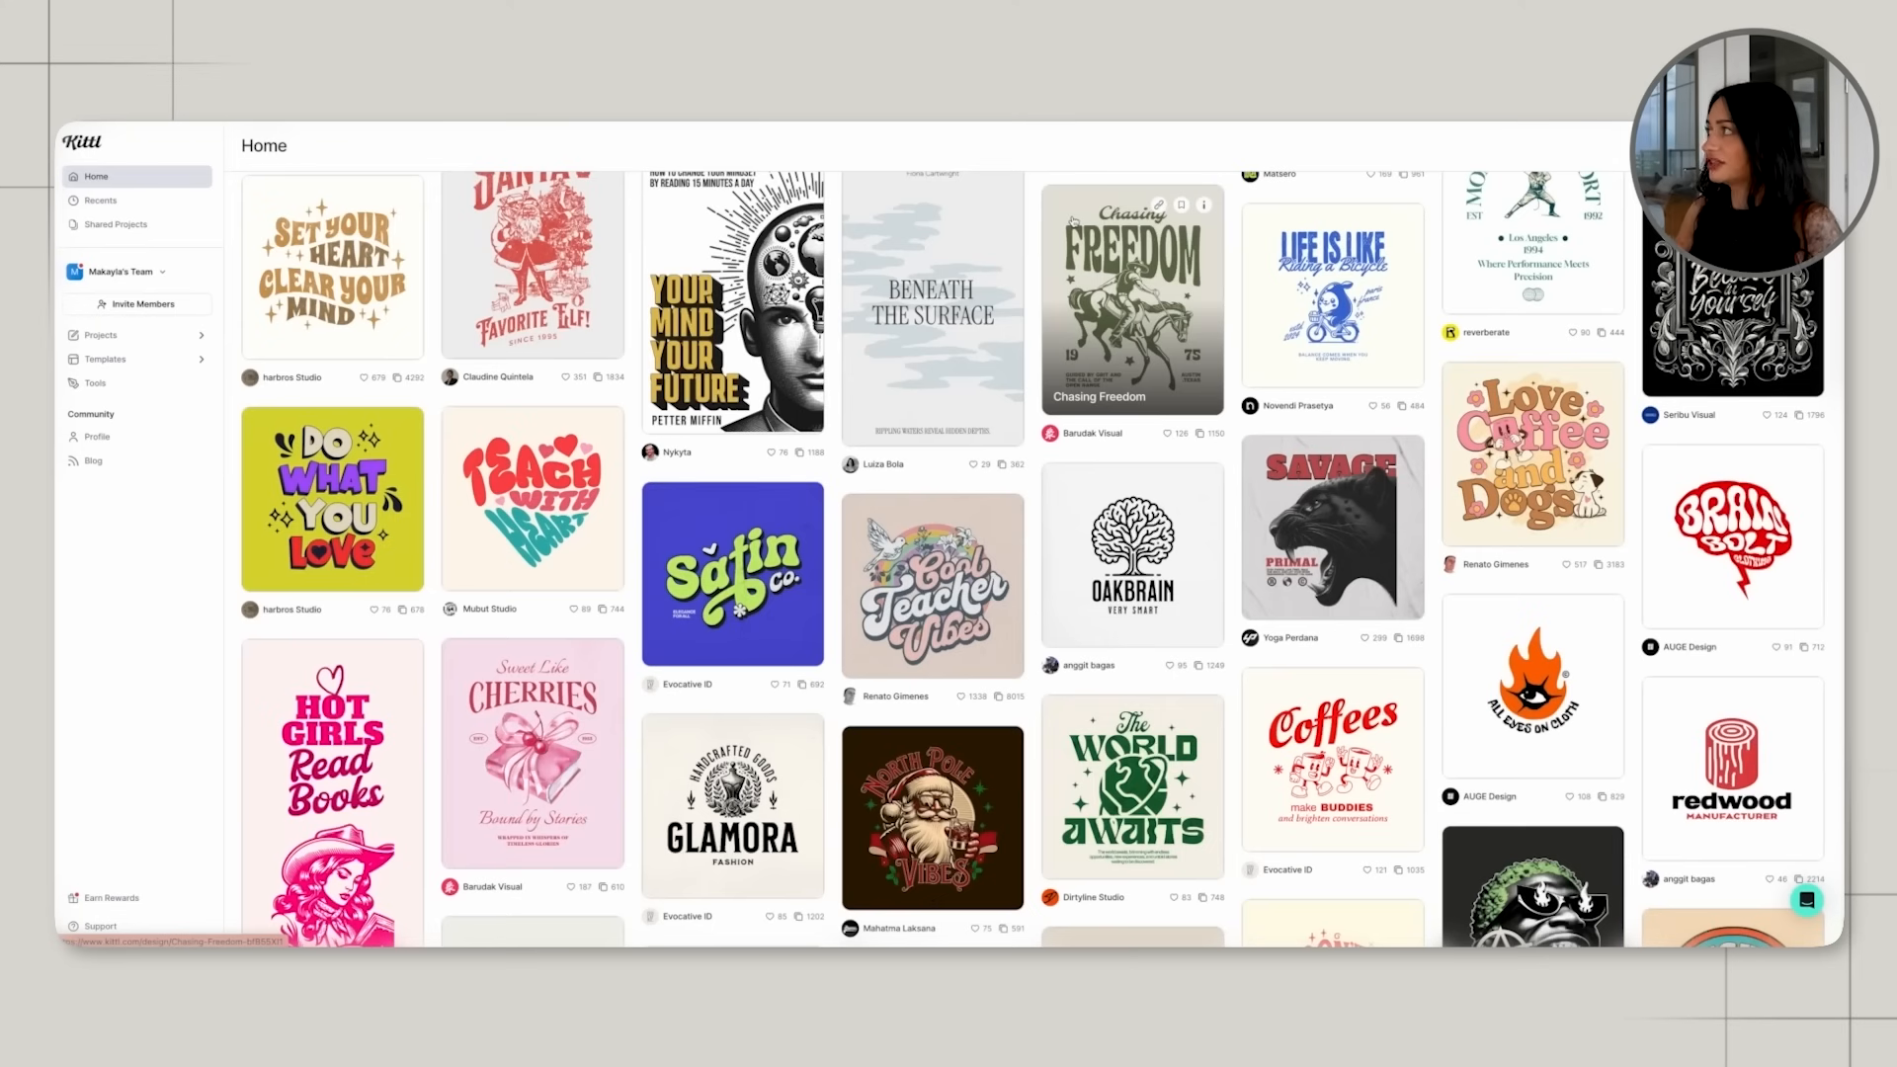
Switch to Kittl, enlarge and centre the cocktail glasses illustration on the T-shirt artboard, and upscale the image.
scroll(1074, 219, up, 15)
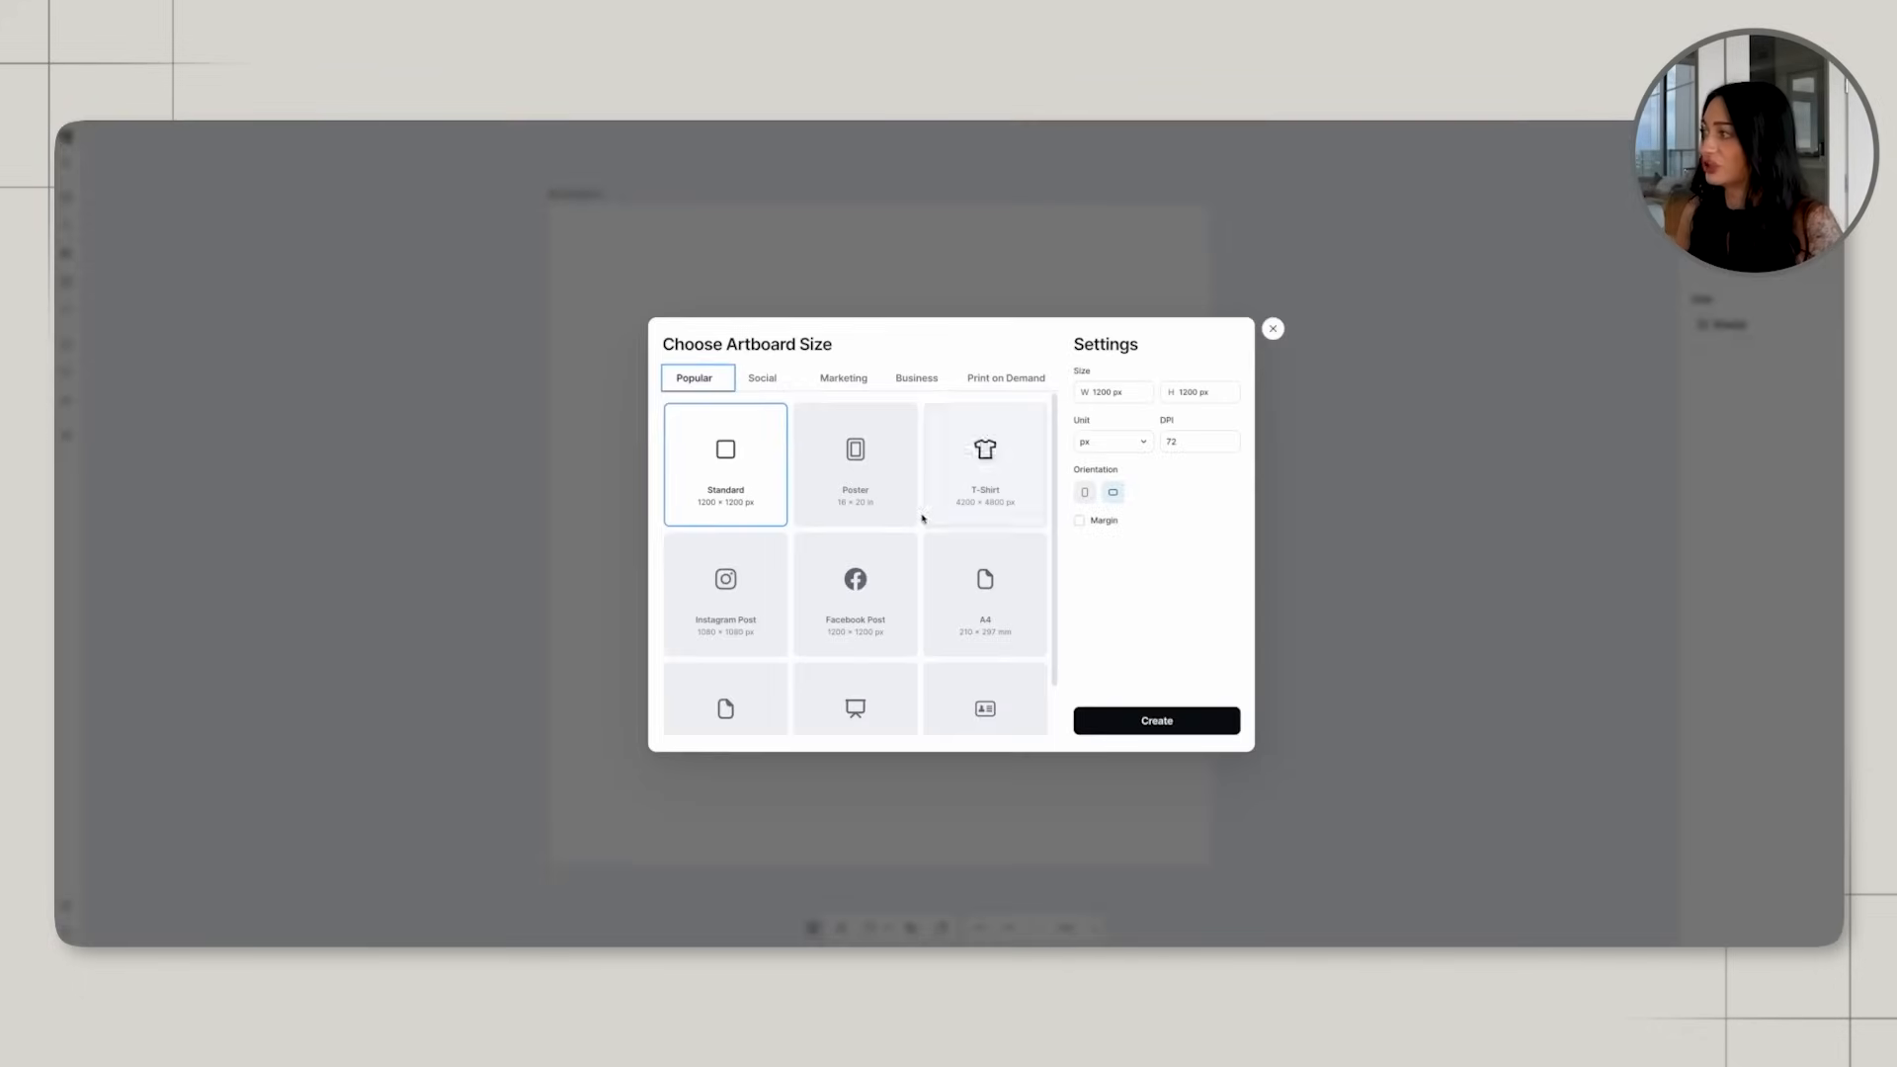
click(961, 495)
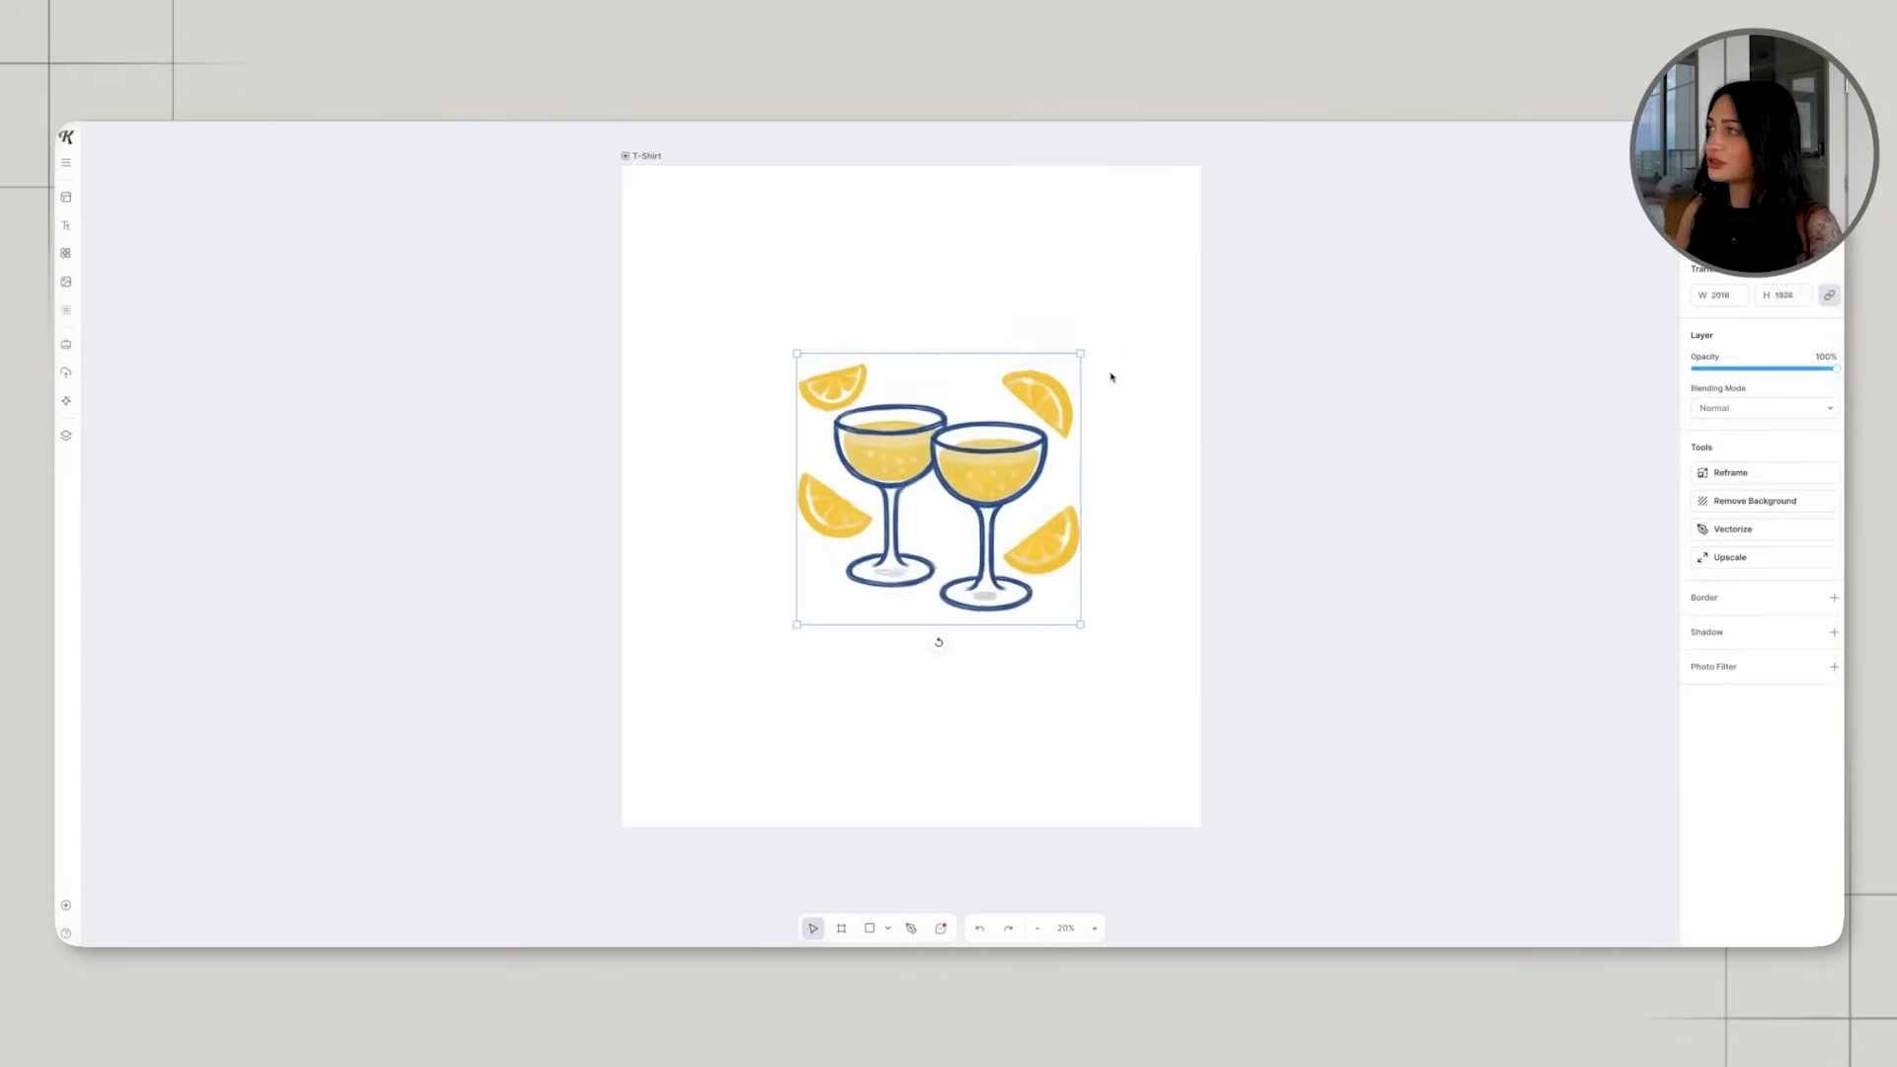
drag(1109, 376, 1111, 366)
click(985, 438)
mouse_move(1034, 465)
mouse_down()
mouse_move(990, 477)
mouse_move(999, 493)
mouse_move(983, 477)
mouse_move(1003, 479)
mouse_up()
click(1138, 494)
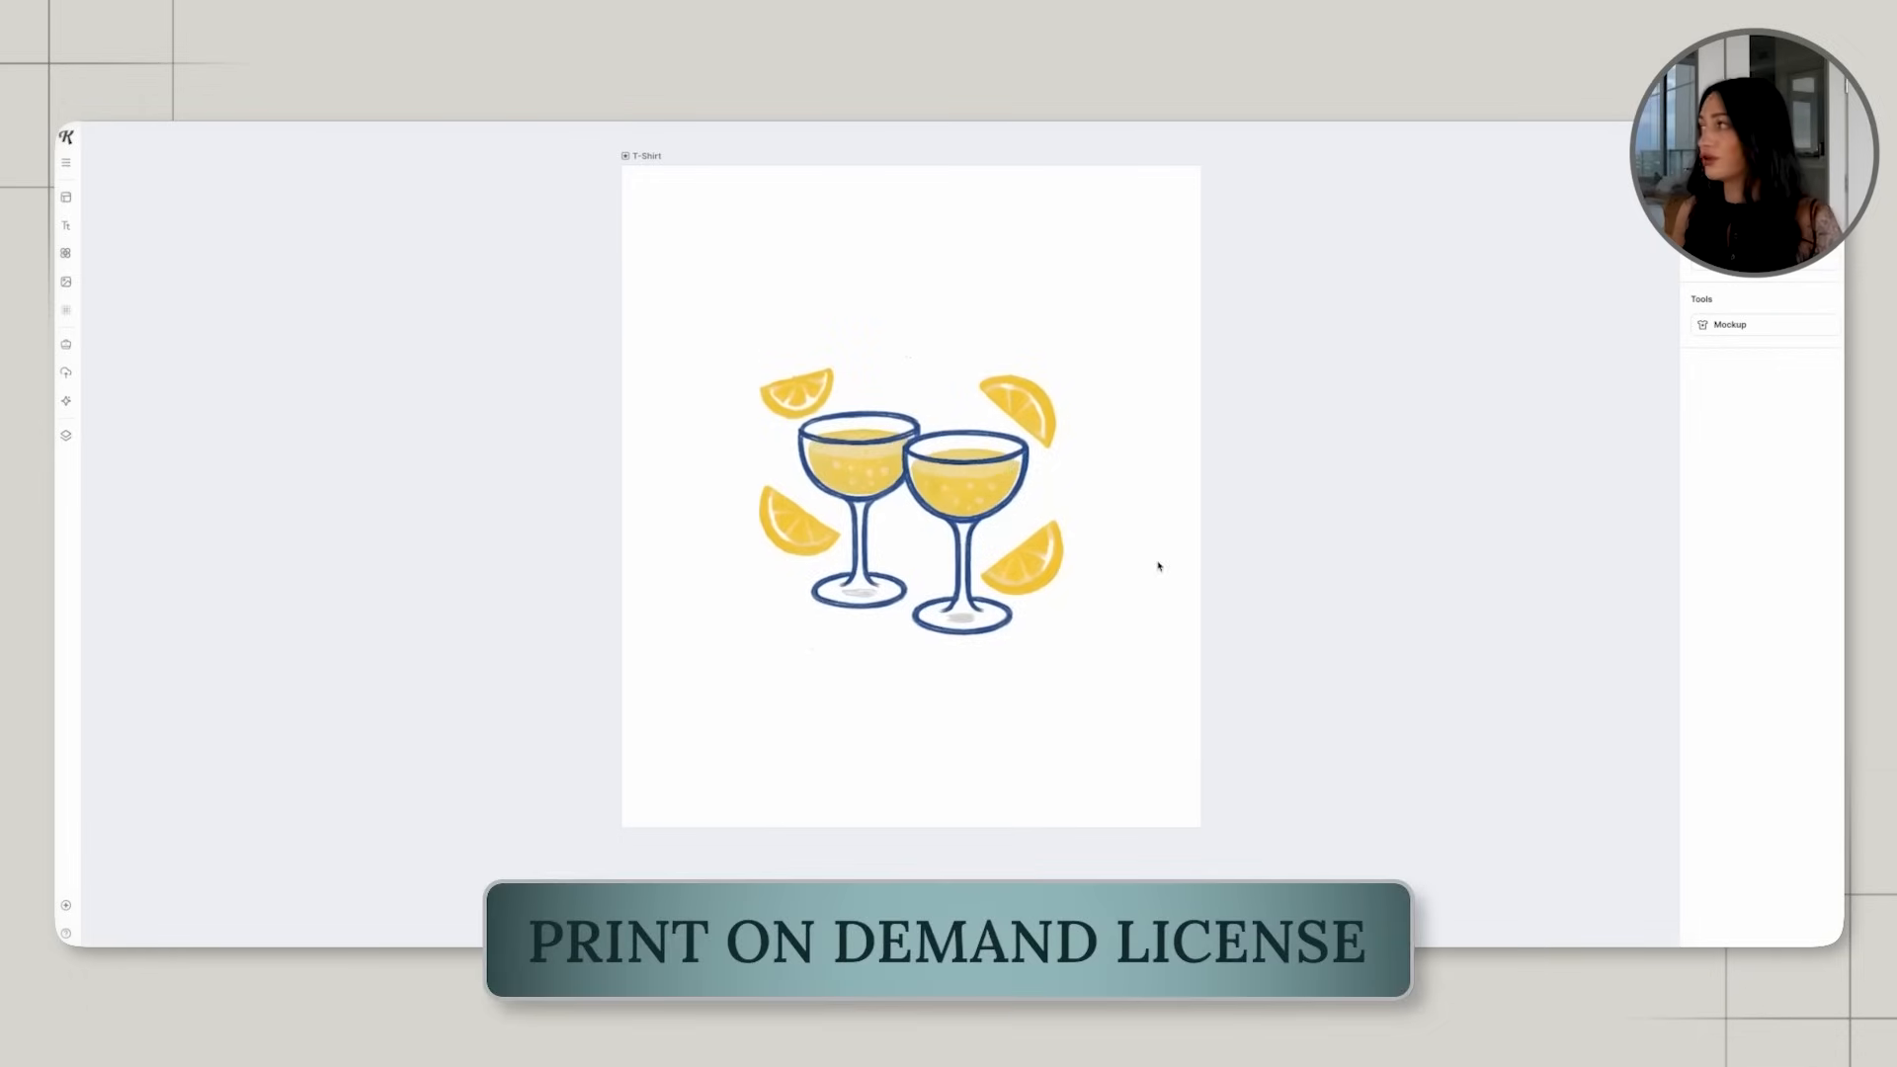
click(841, 498)
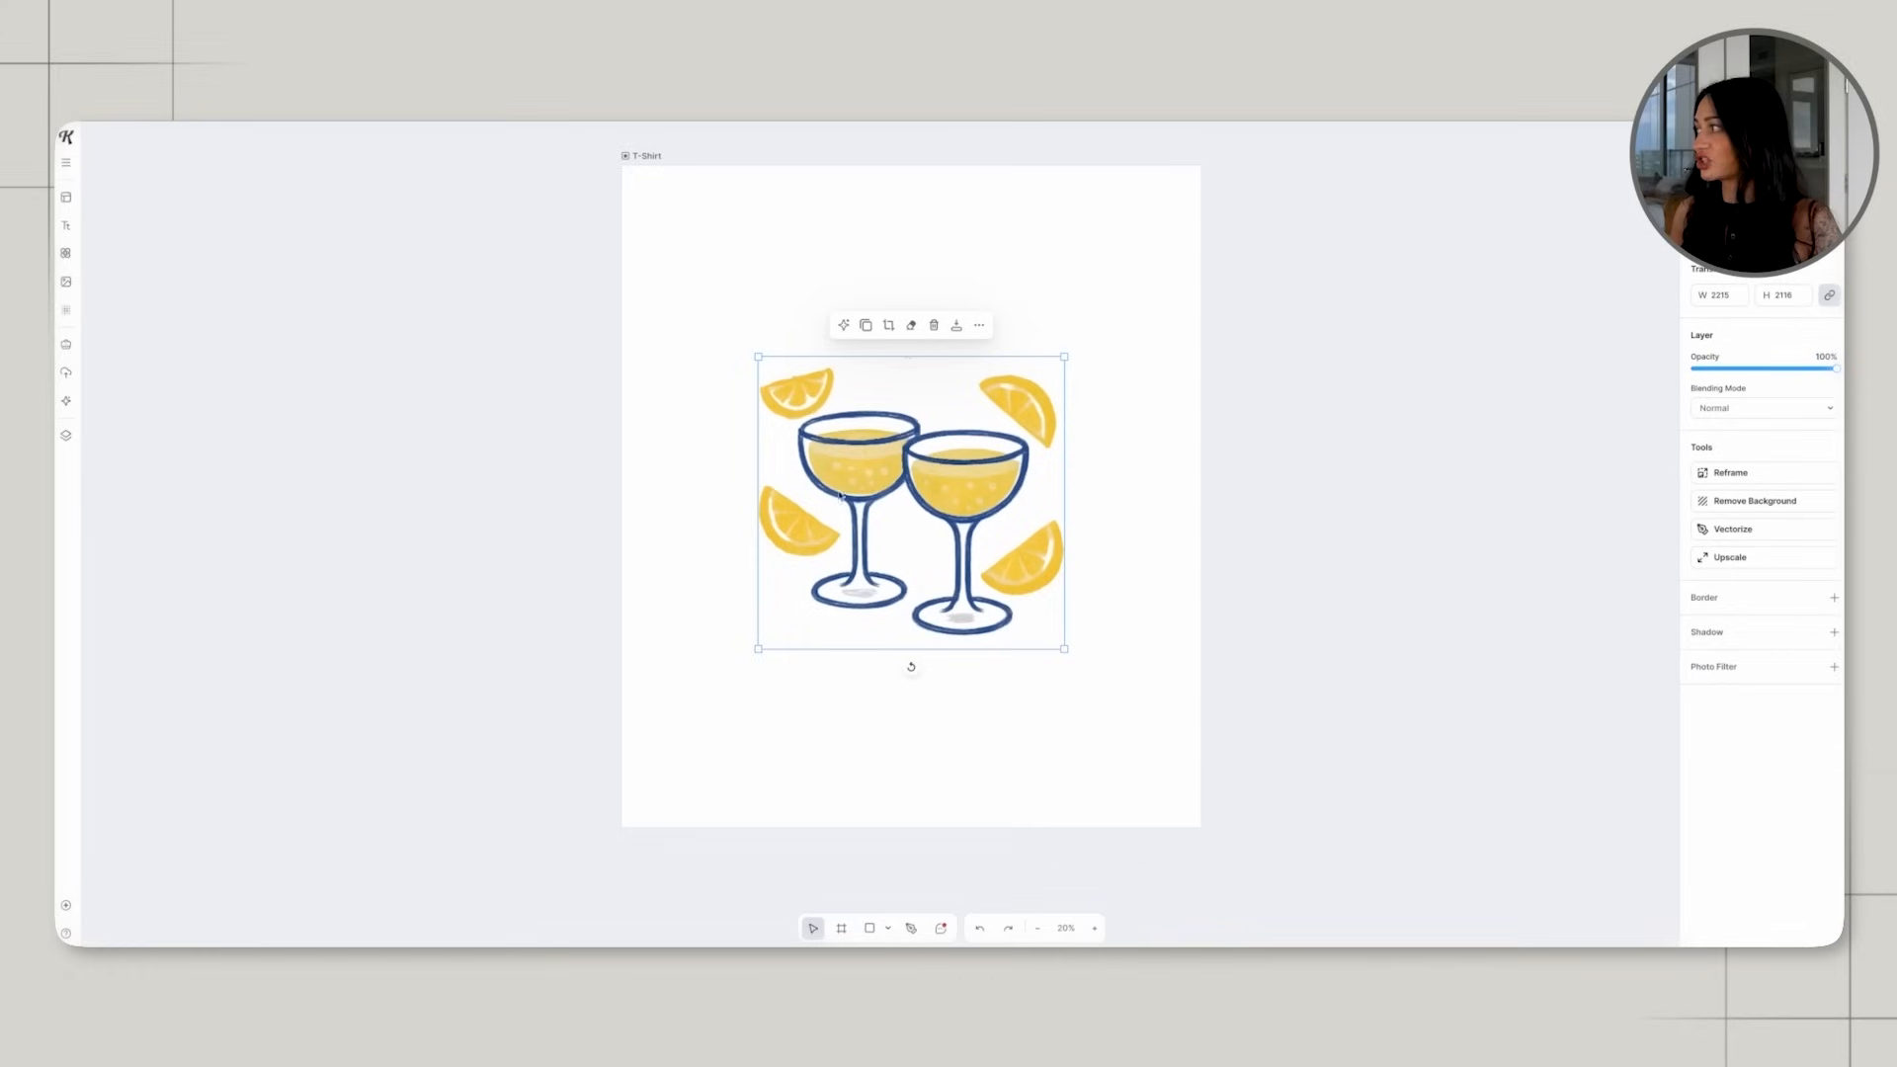
click(1717, 559)
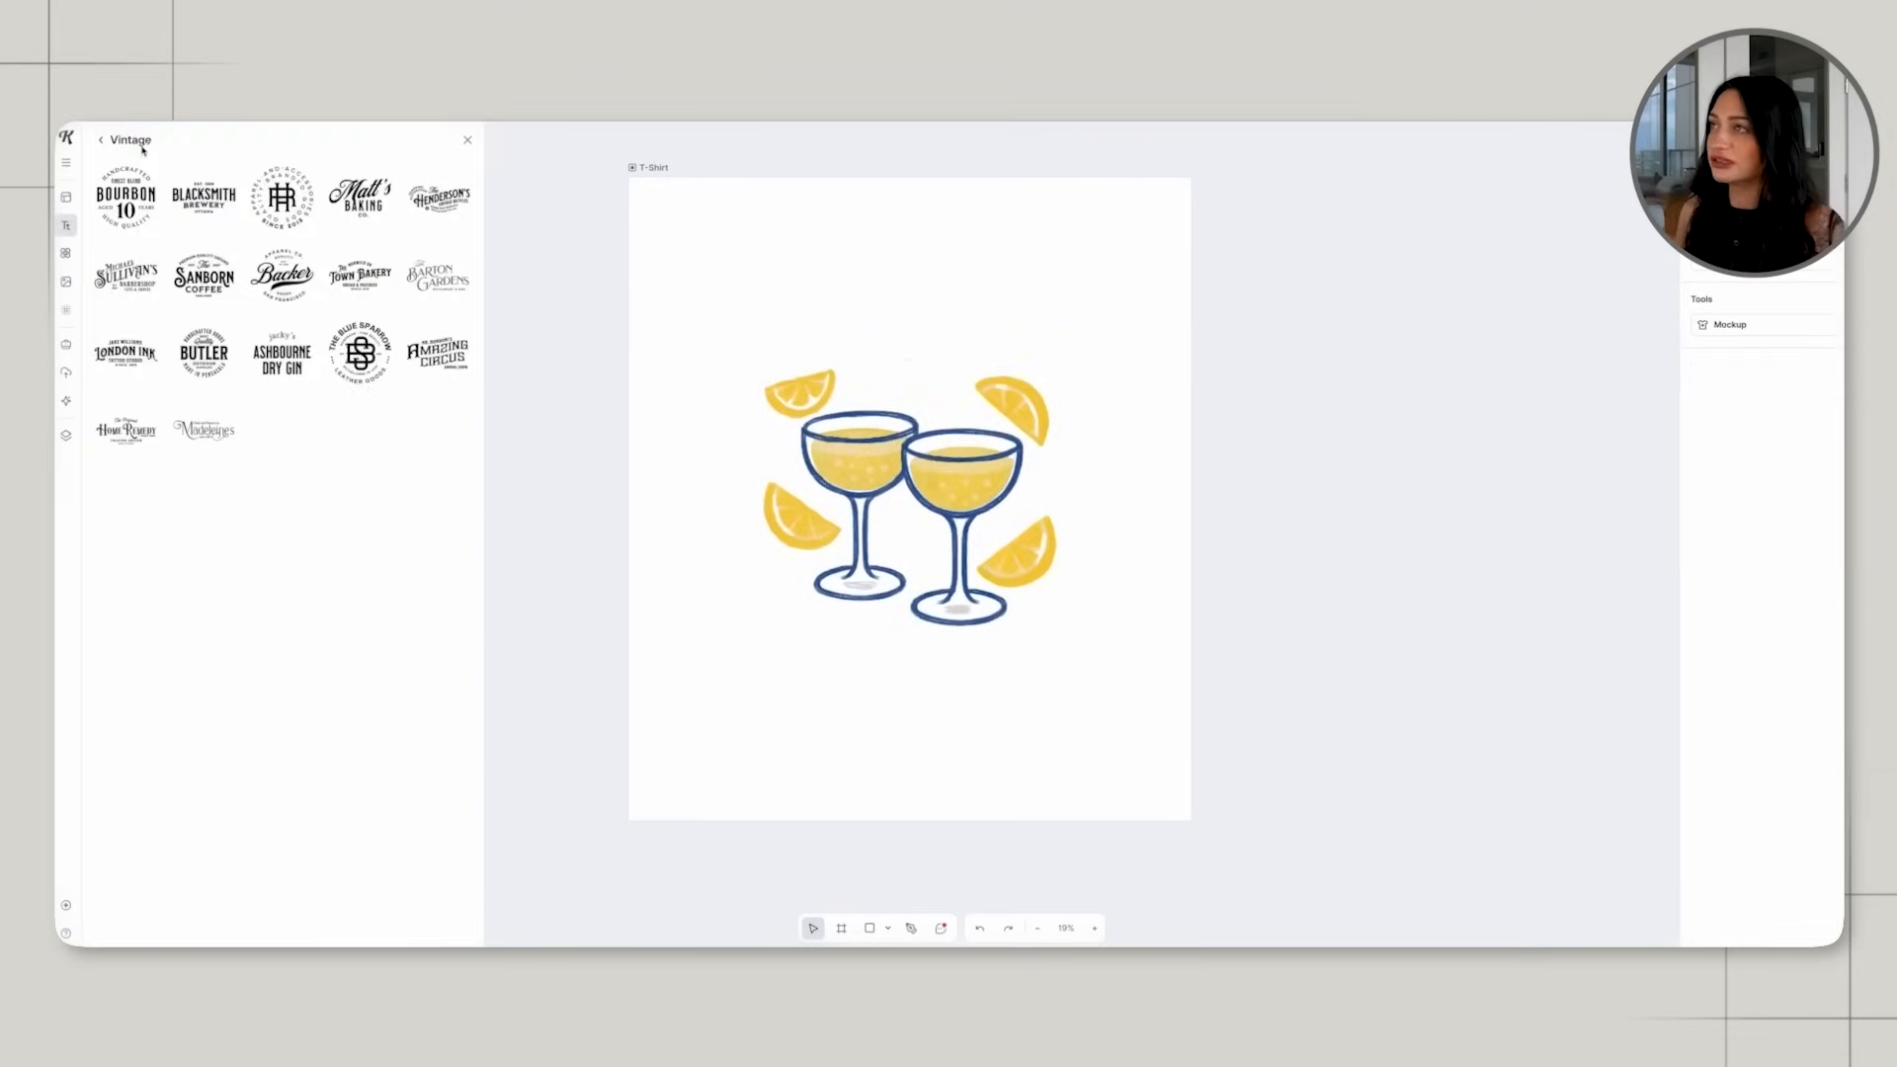
Add a large headline below the glasses with a copy above them, and enlarge the illustration and both headlines.
click(143, 148)
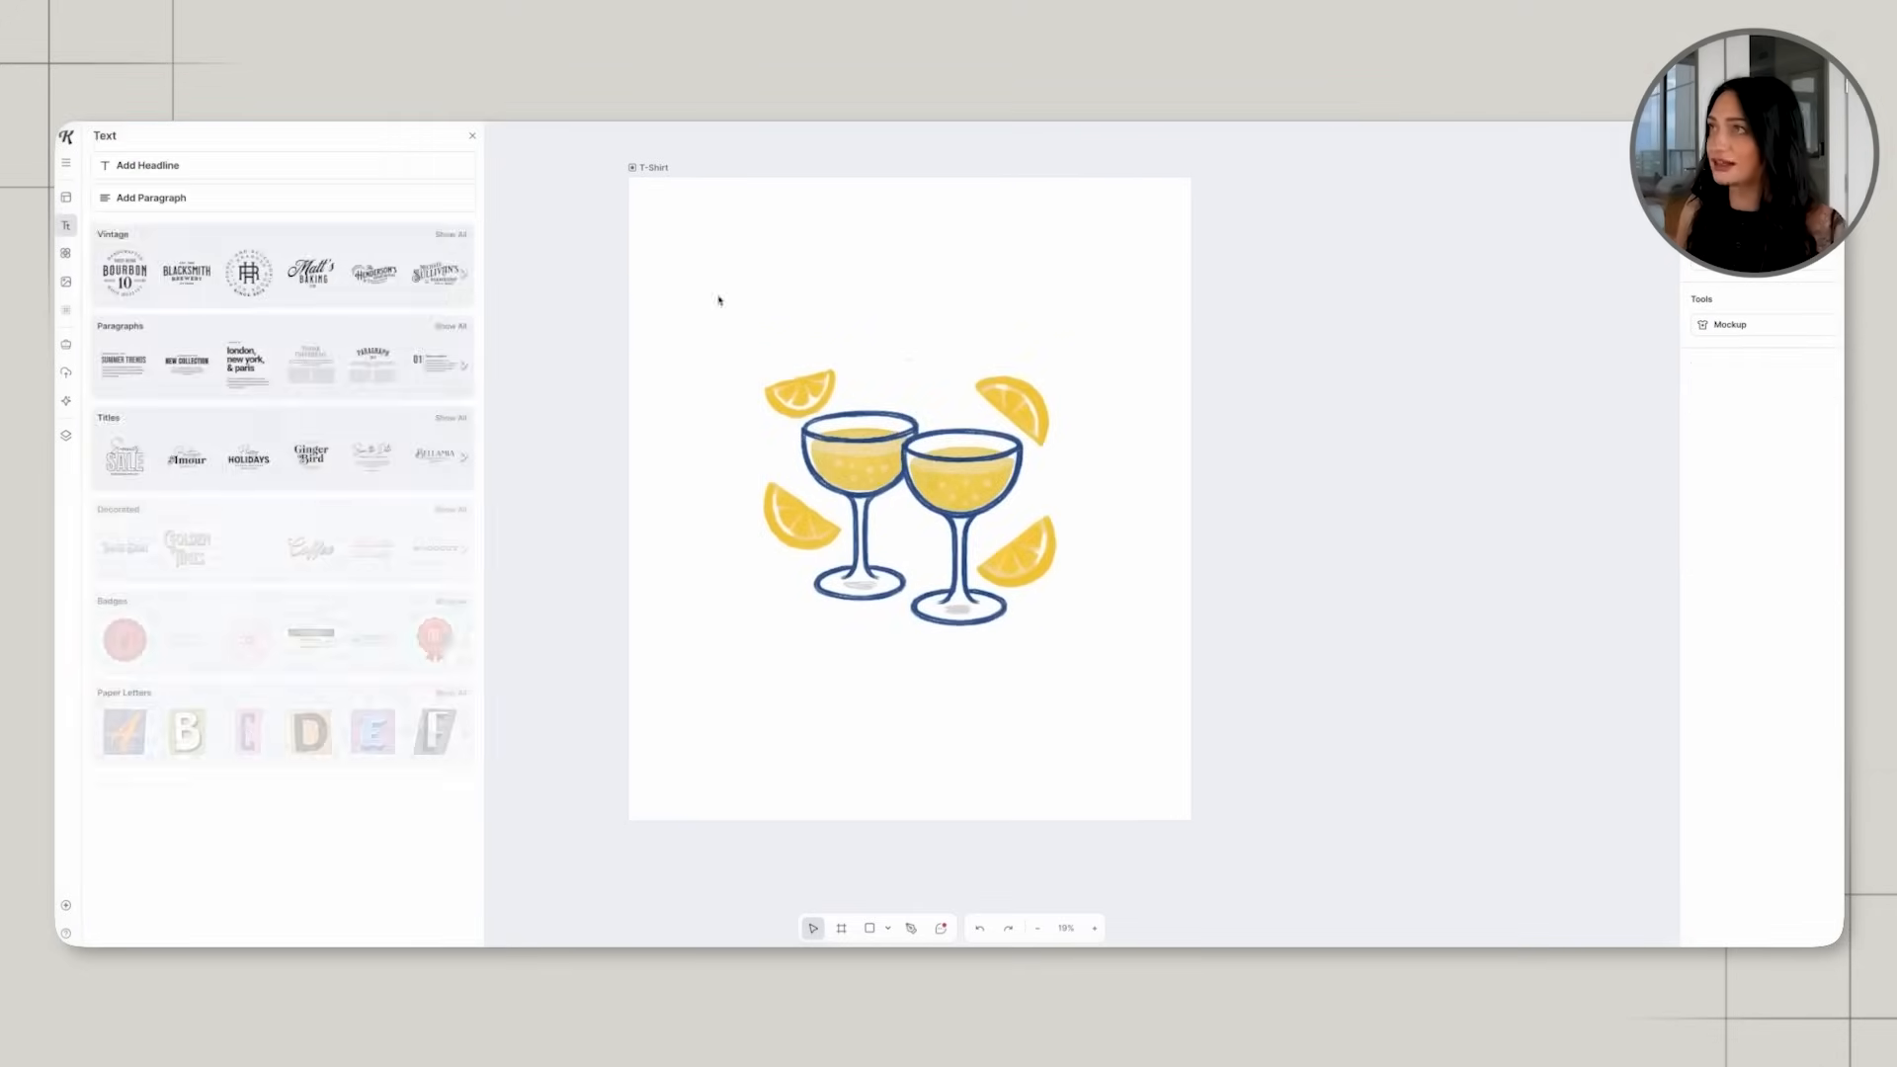
click(147, 165)
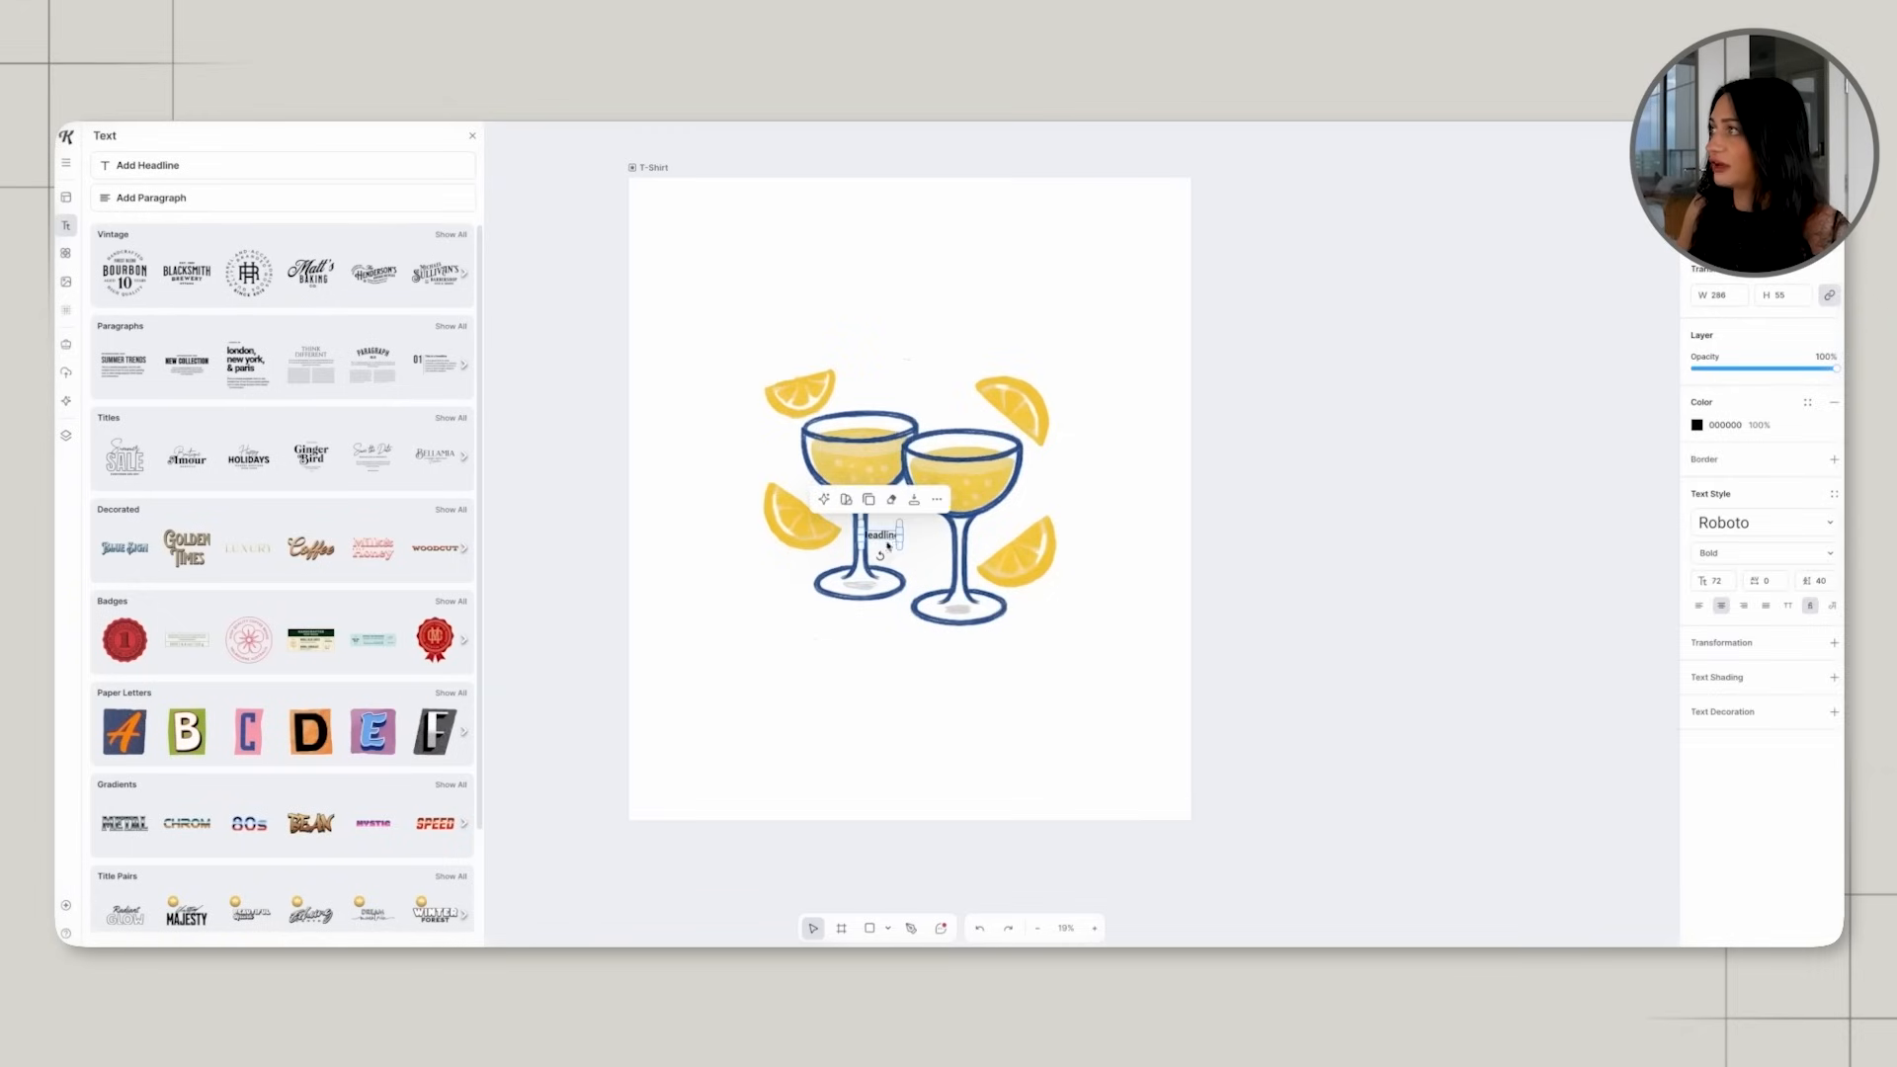
drag(928, 327, 921, 668)
key(ctrl+c)
key(ctrl+v)
click(1002, 367)
drag(1057, 379, 1008, 330)
click(915, 323)
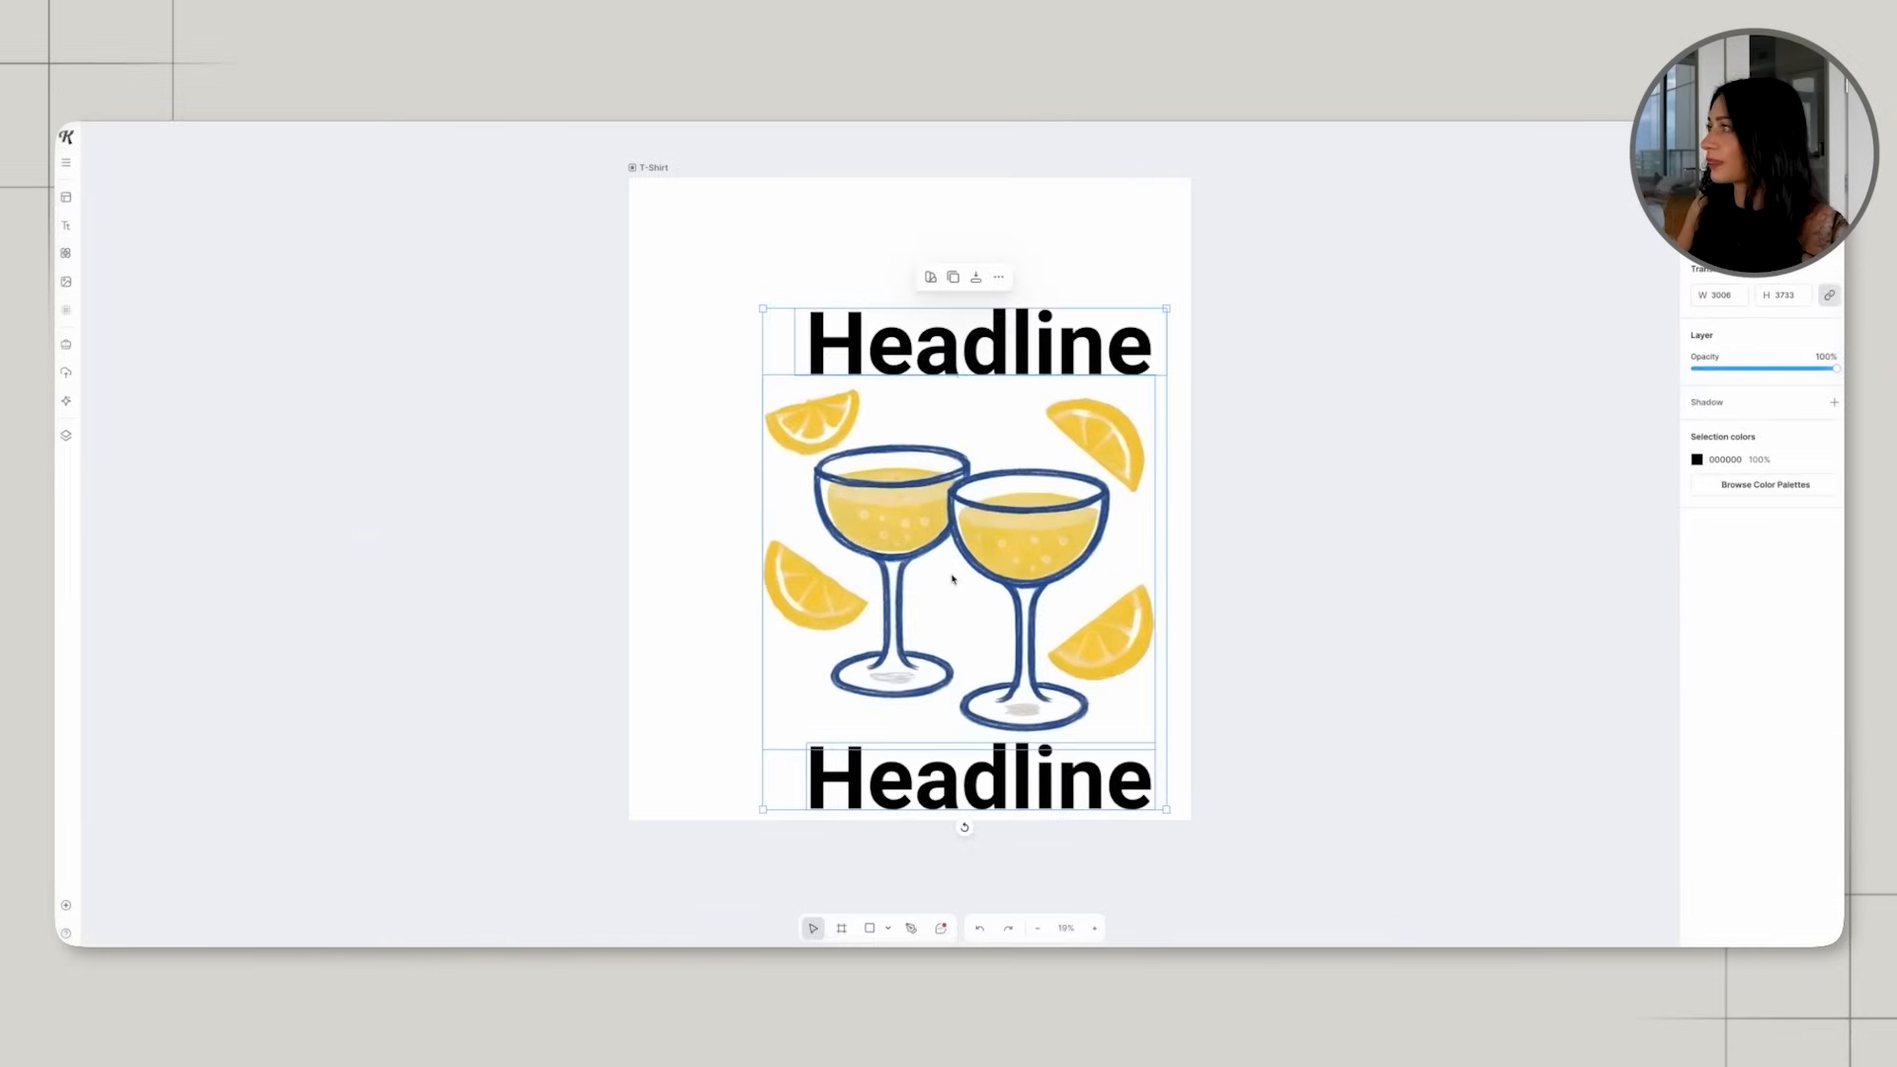
drag(952, 579, 902, 531)
Replace the headline above the glasses with CAFÉ, using the accented É.
click(966, 264)
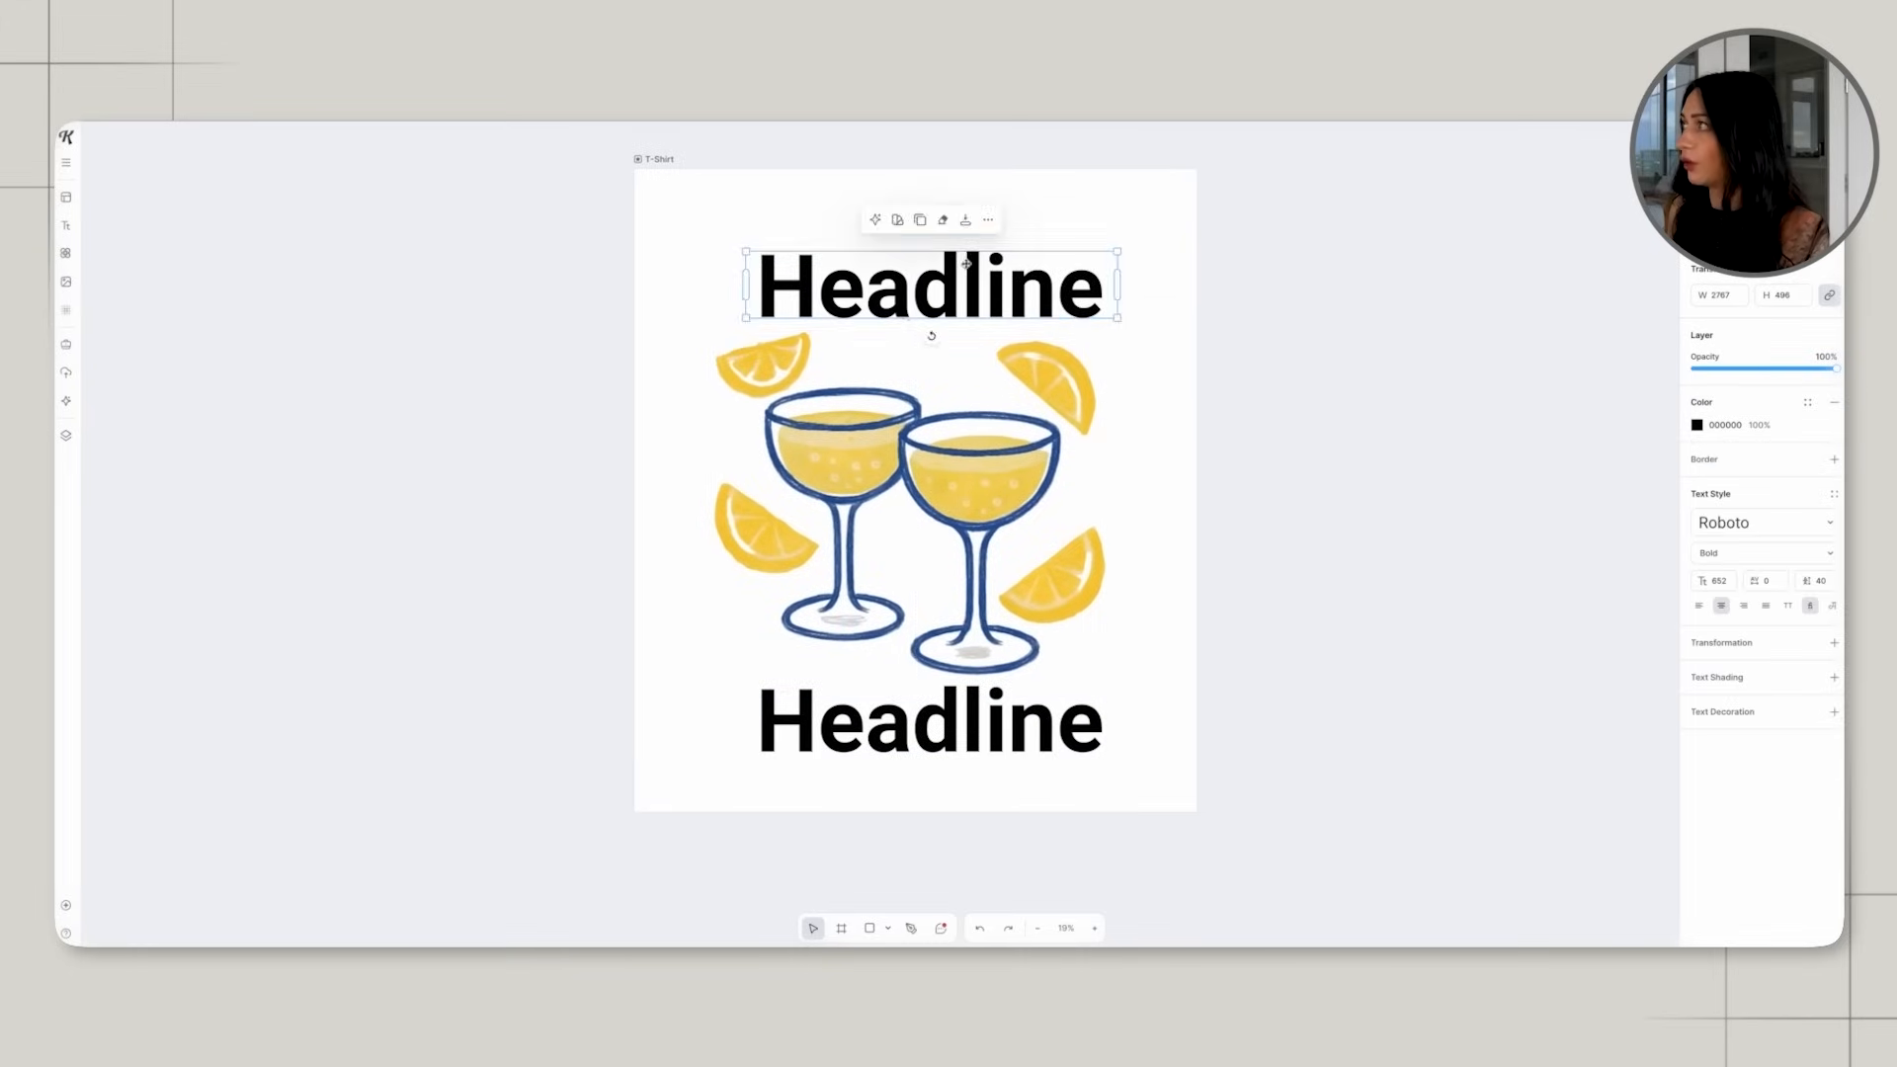
double_click(966, 264)
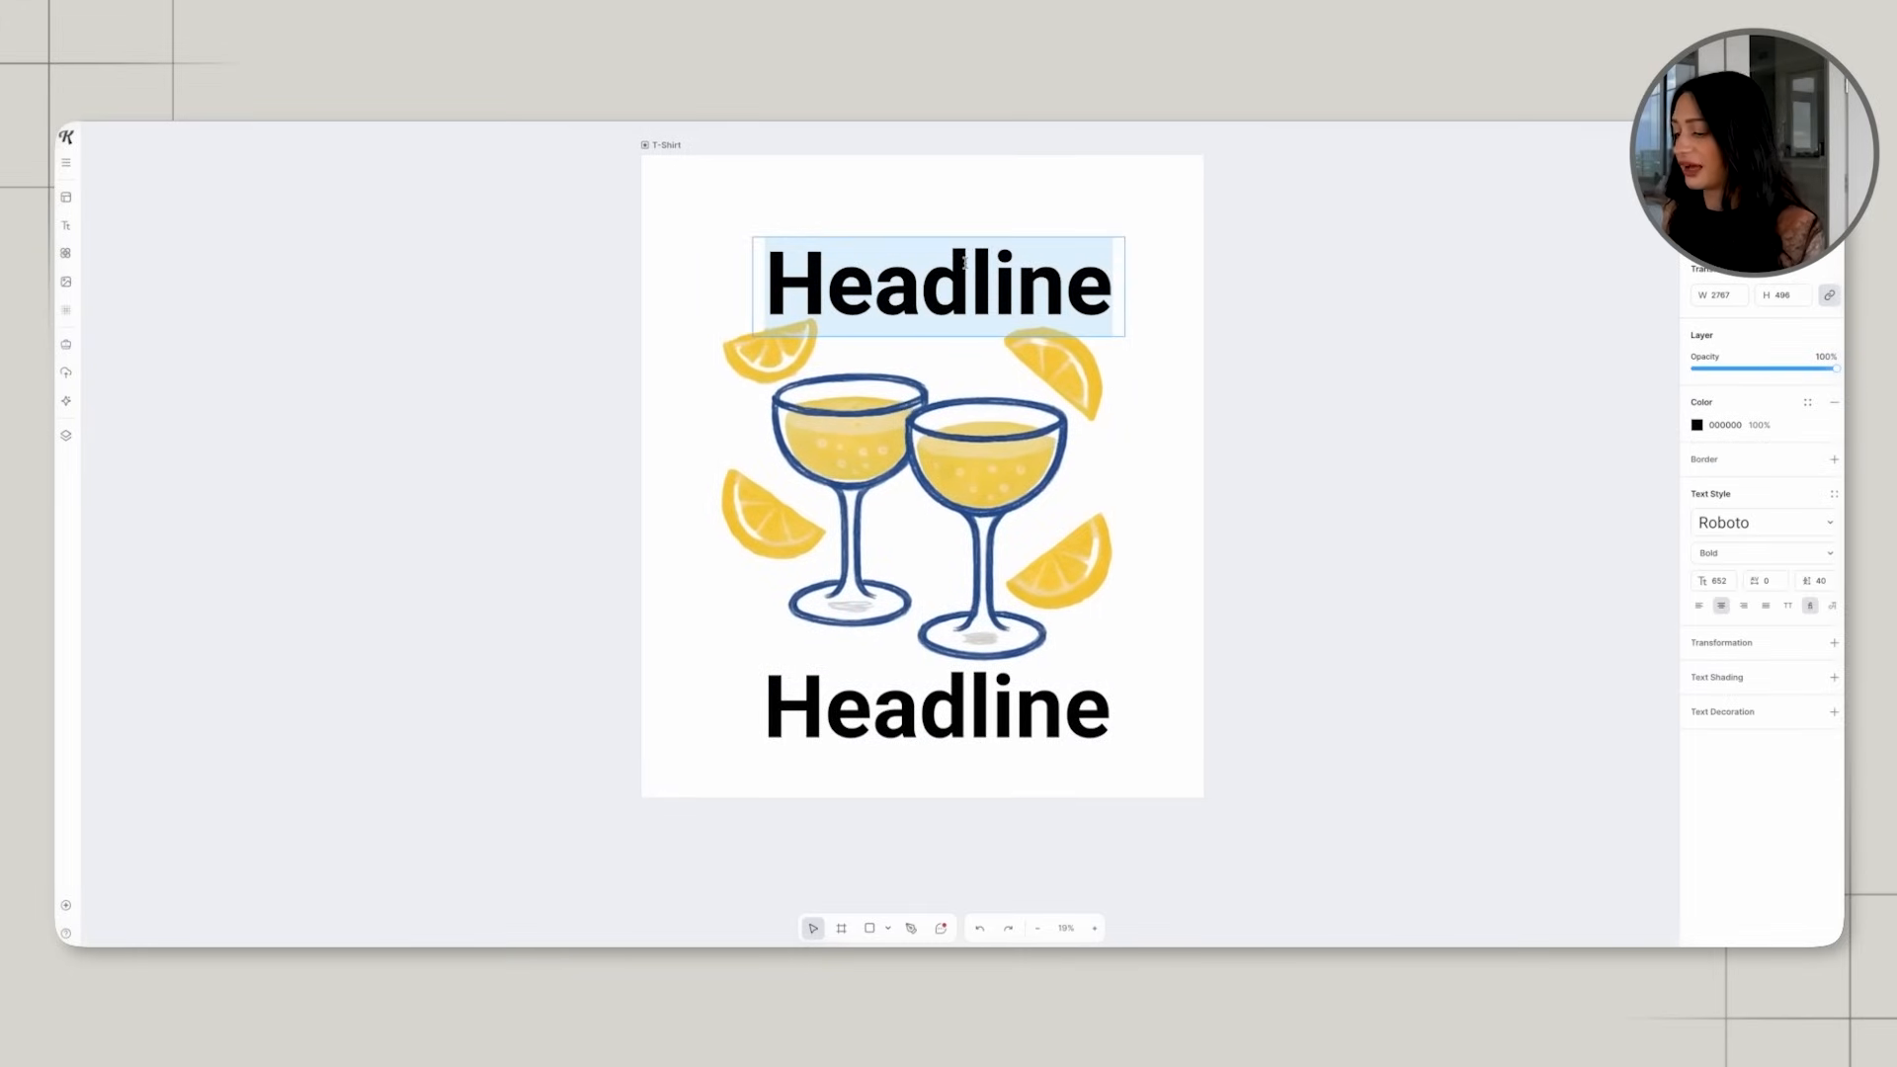
text(CAFE)
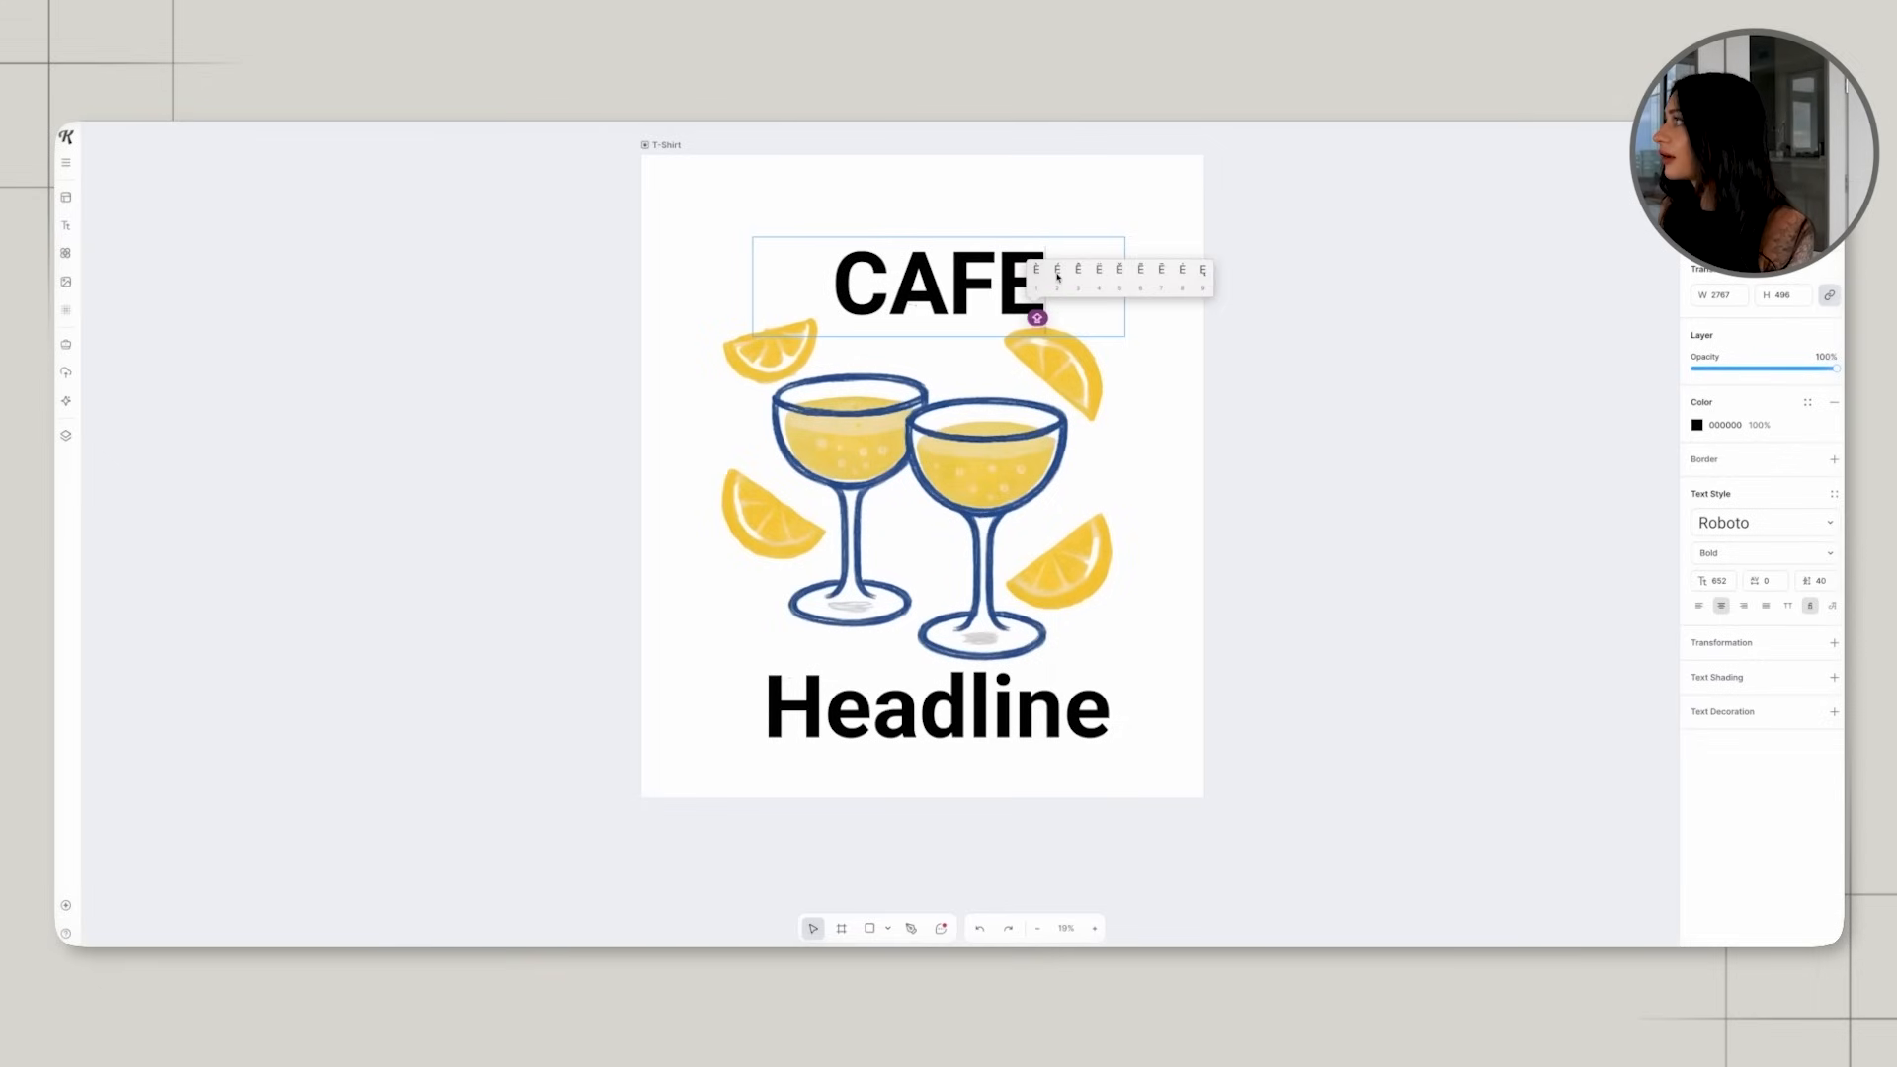
click(1057, 275)
key(Escape)
Replace the headline below the glasses with LEMONCELLO.
click(1030, 711)
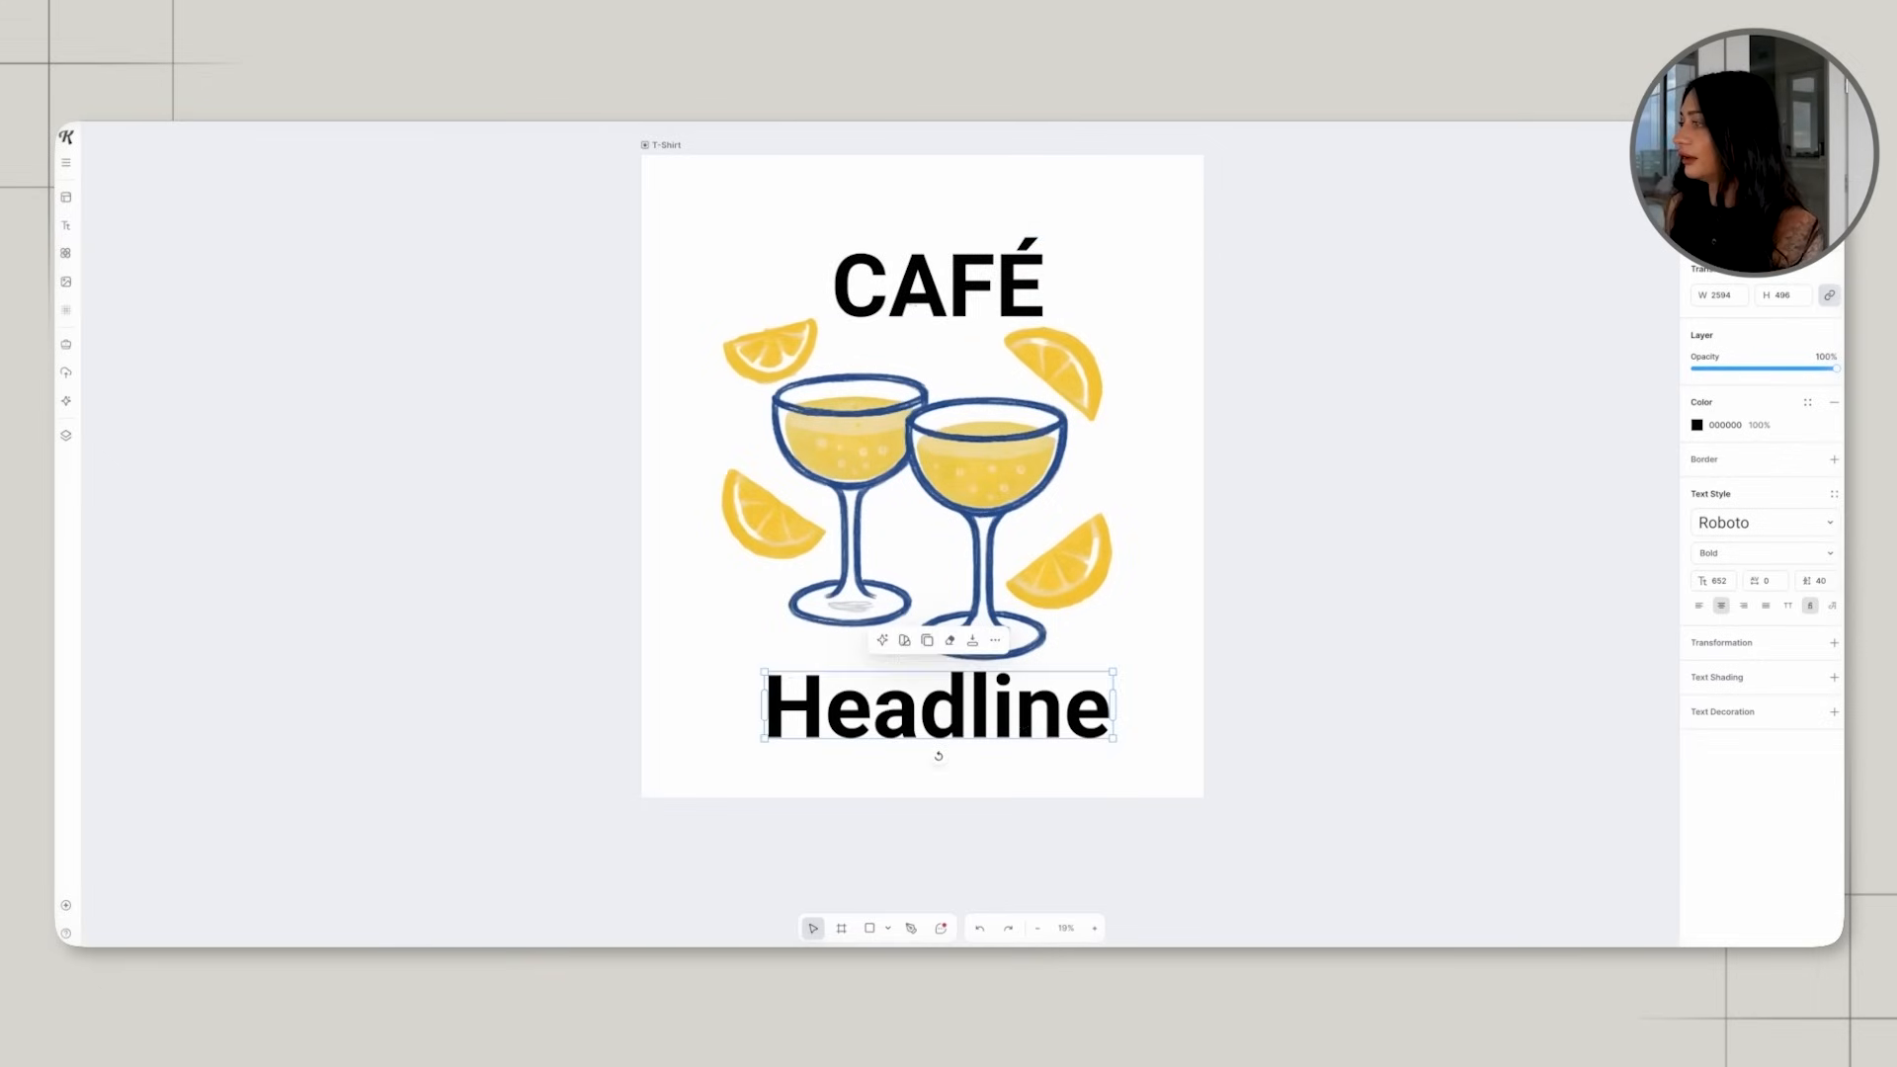
click(1024, 718)
key(ctrl+a)
text(LERM)
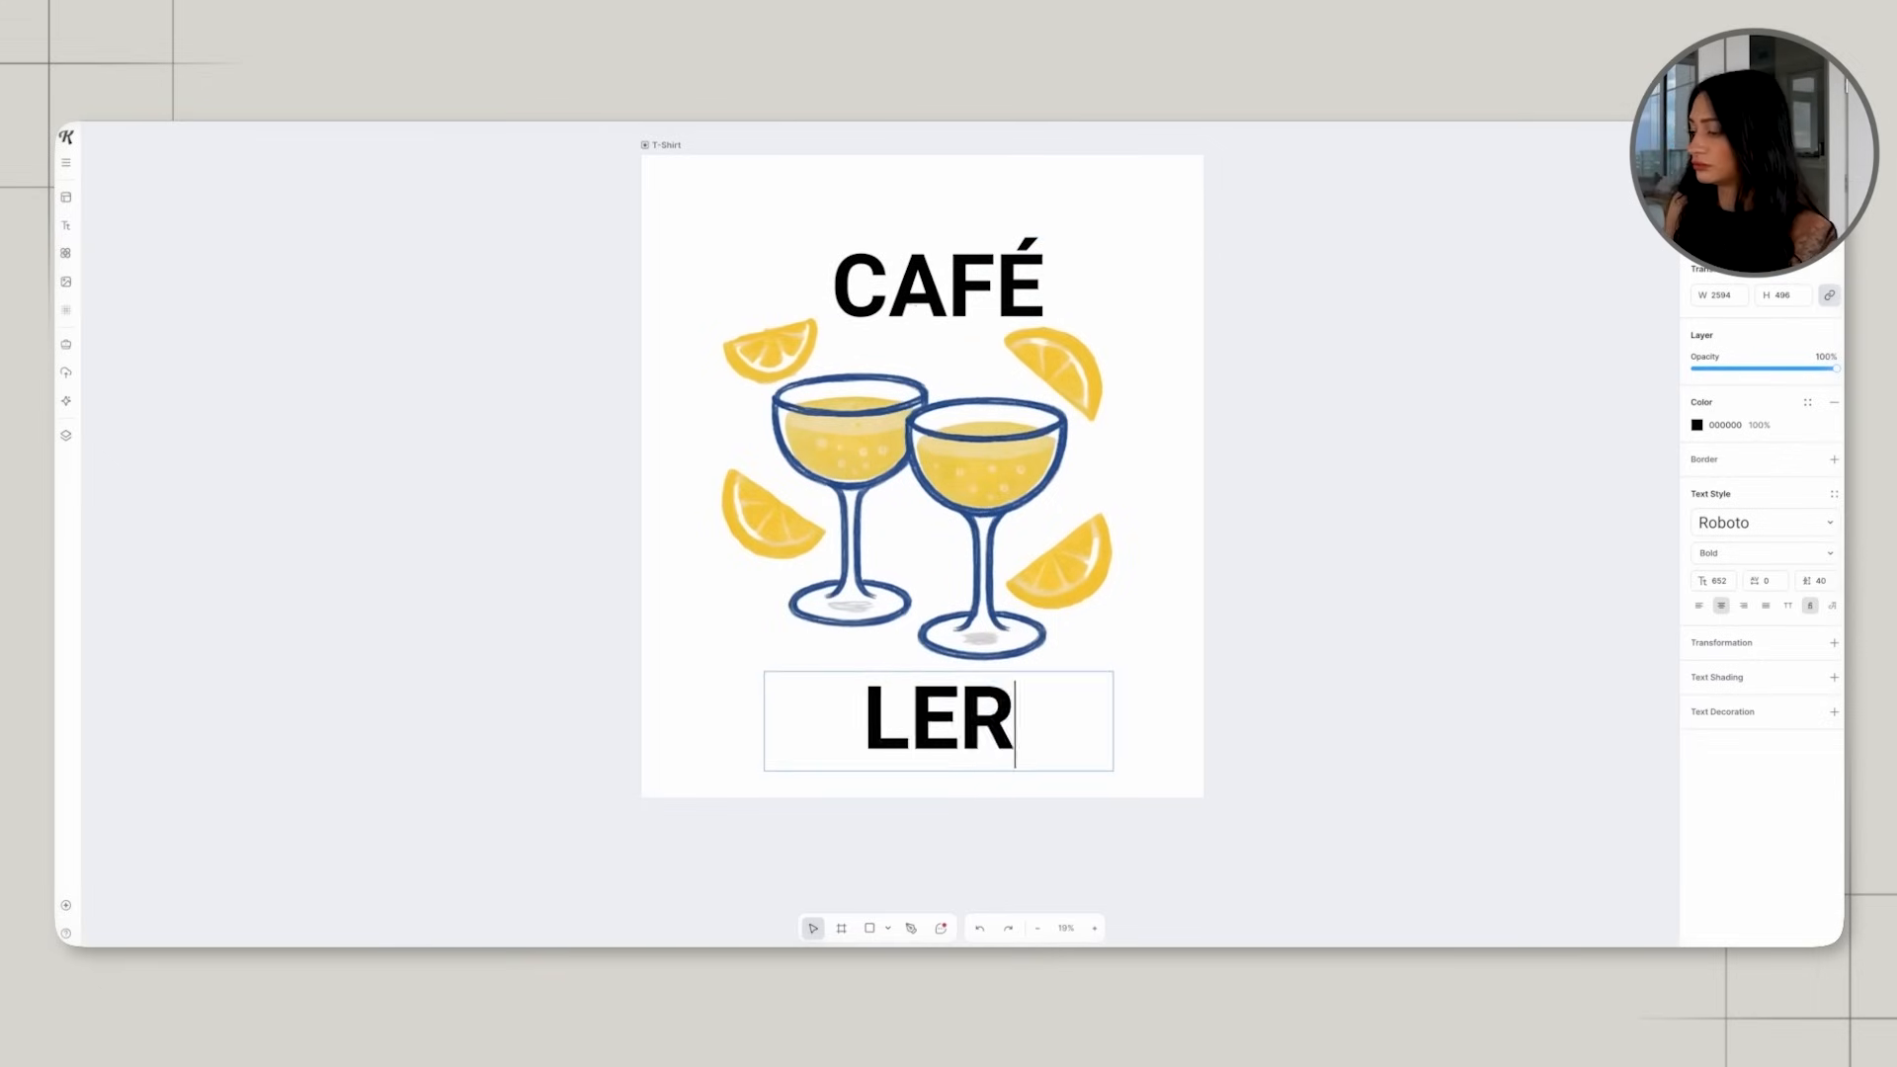
key(BackSpace)
key(BackSpace)
text(MON)
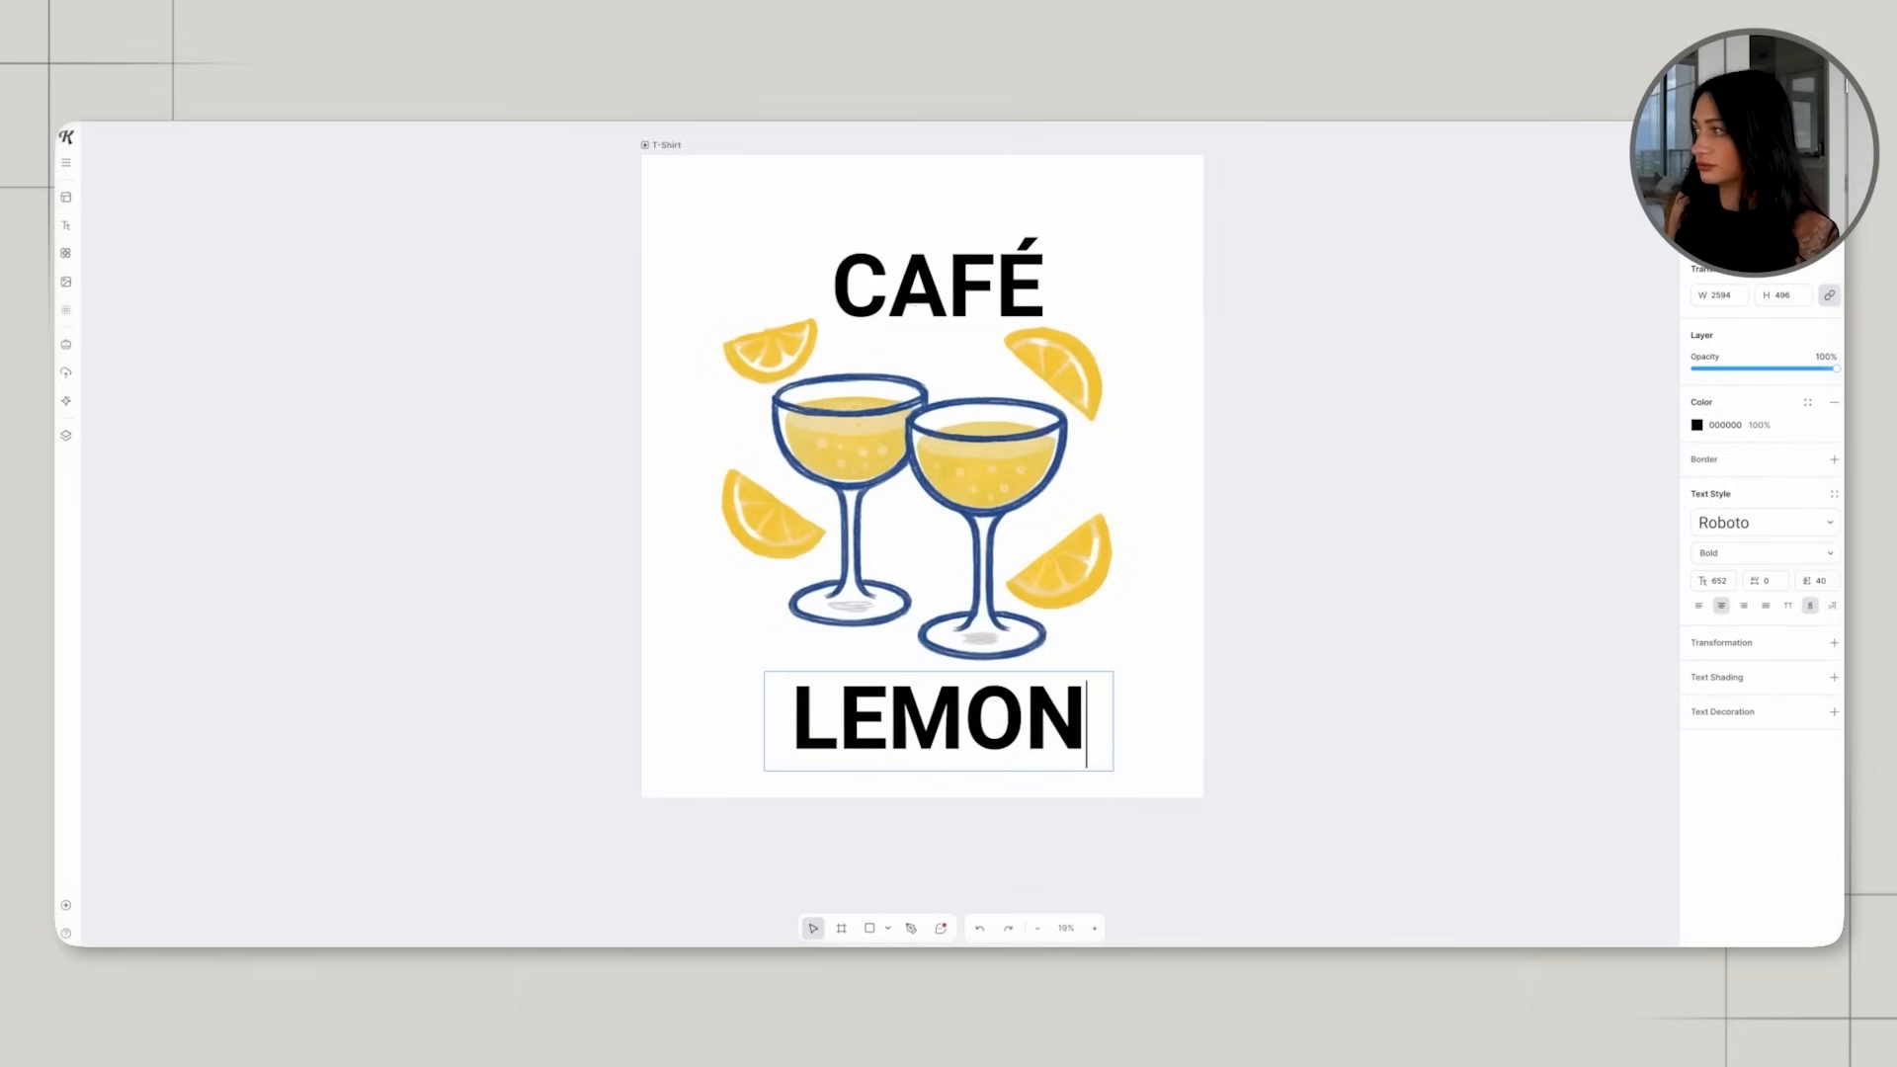
text(CELLO)
key(Escape)
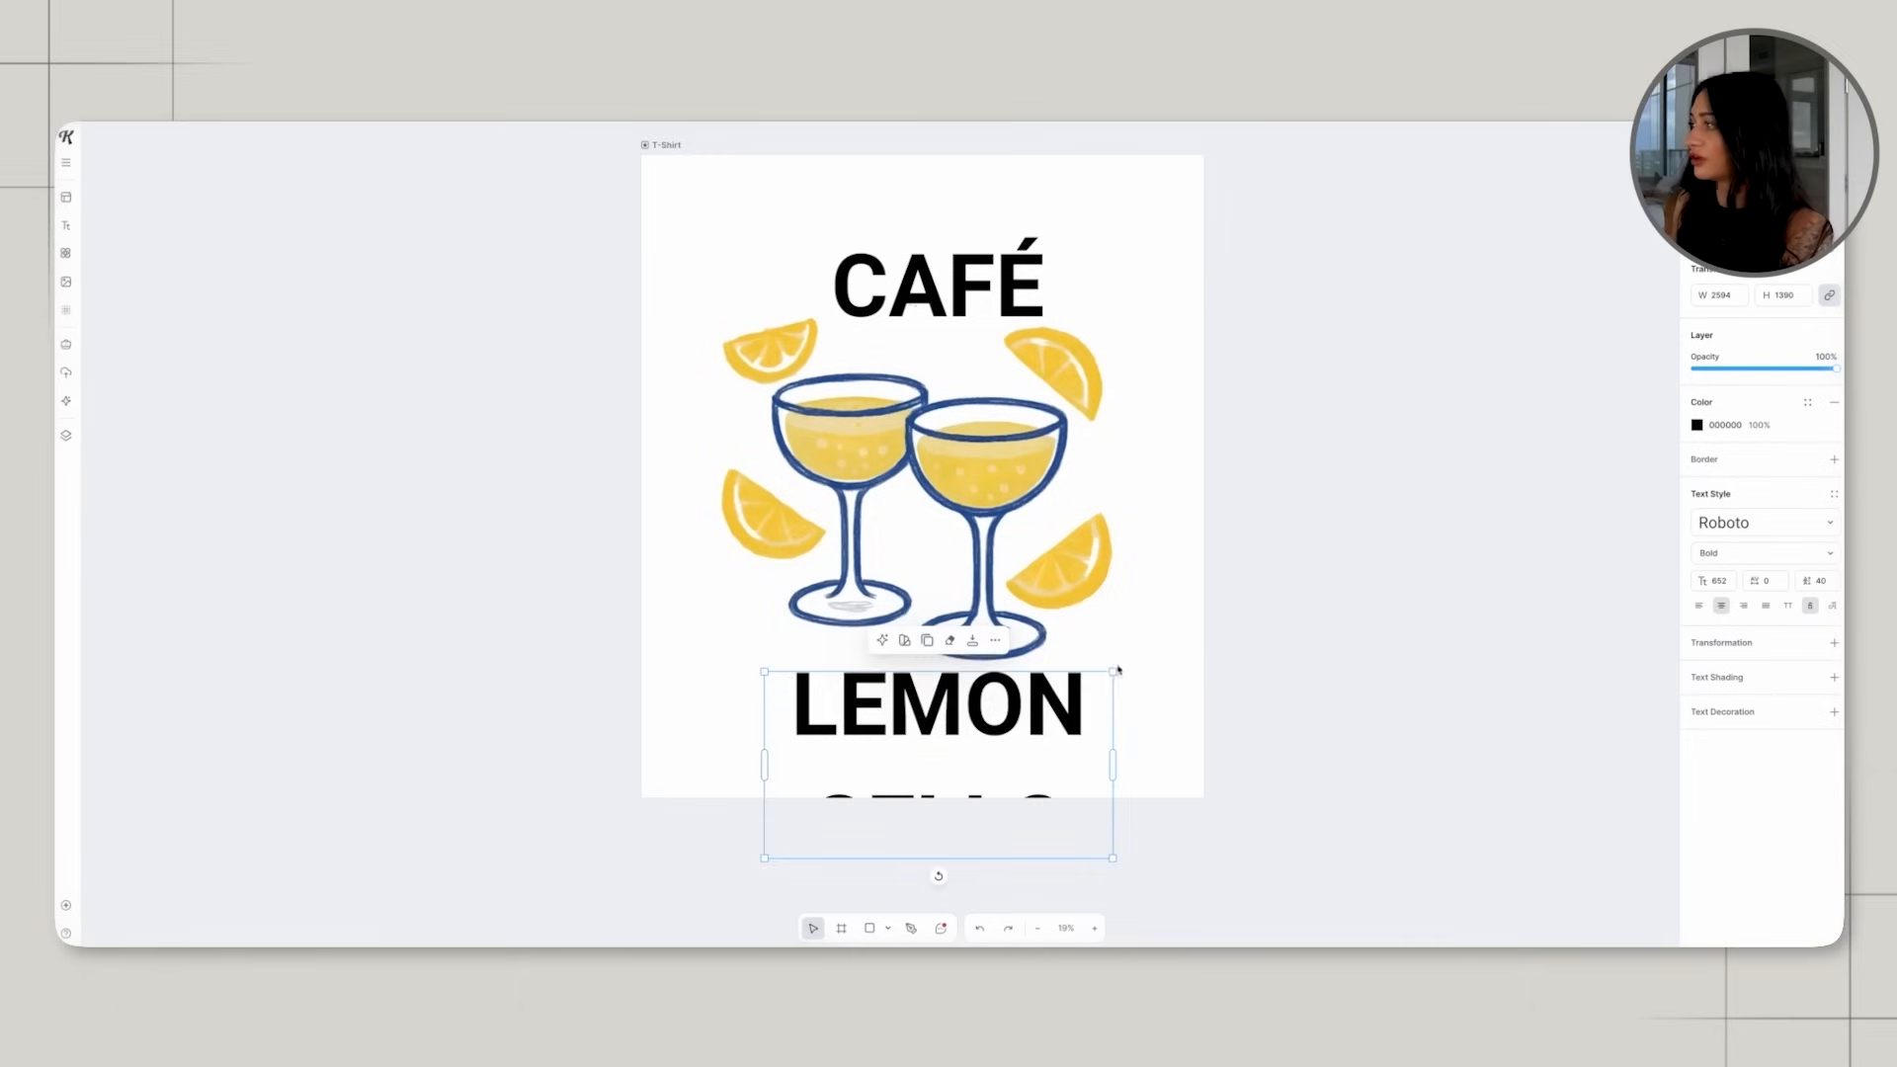
Widen and scale down the LEMONCELLO text so it fits on one line, and centre it below the glasses.
drag(1164, 749, 1349, 714)
drag(1035, 729, 931, 714)
drag(1227, 728, 1140, 713)
drag(1028, 694, 1055, 715)
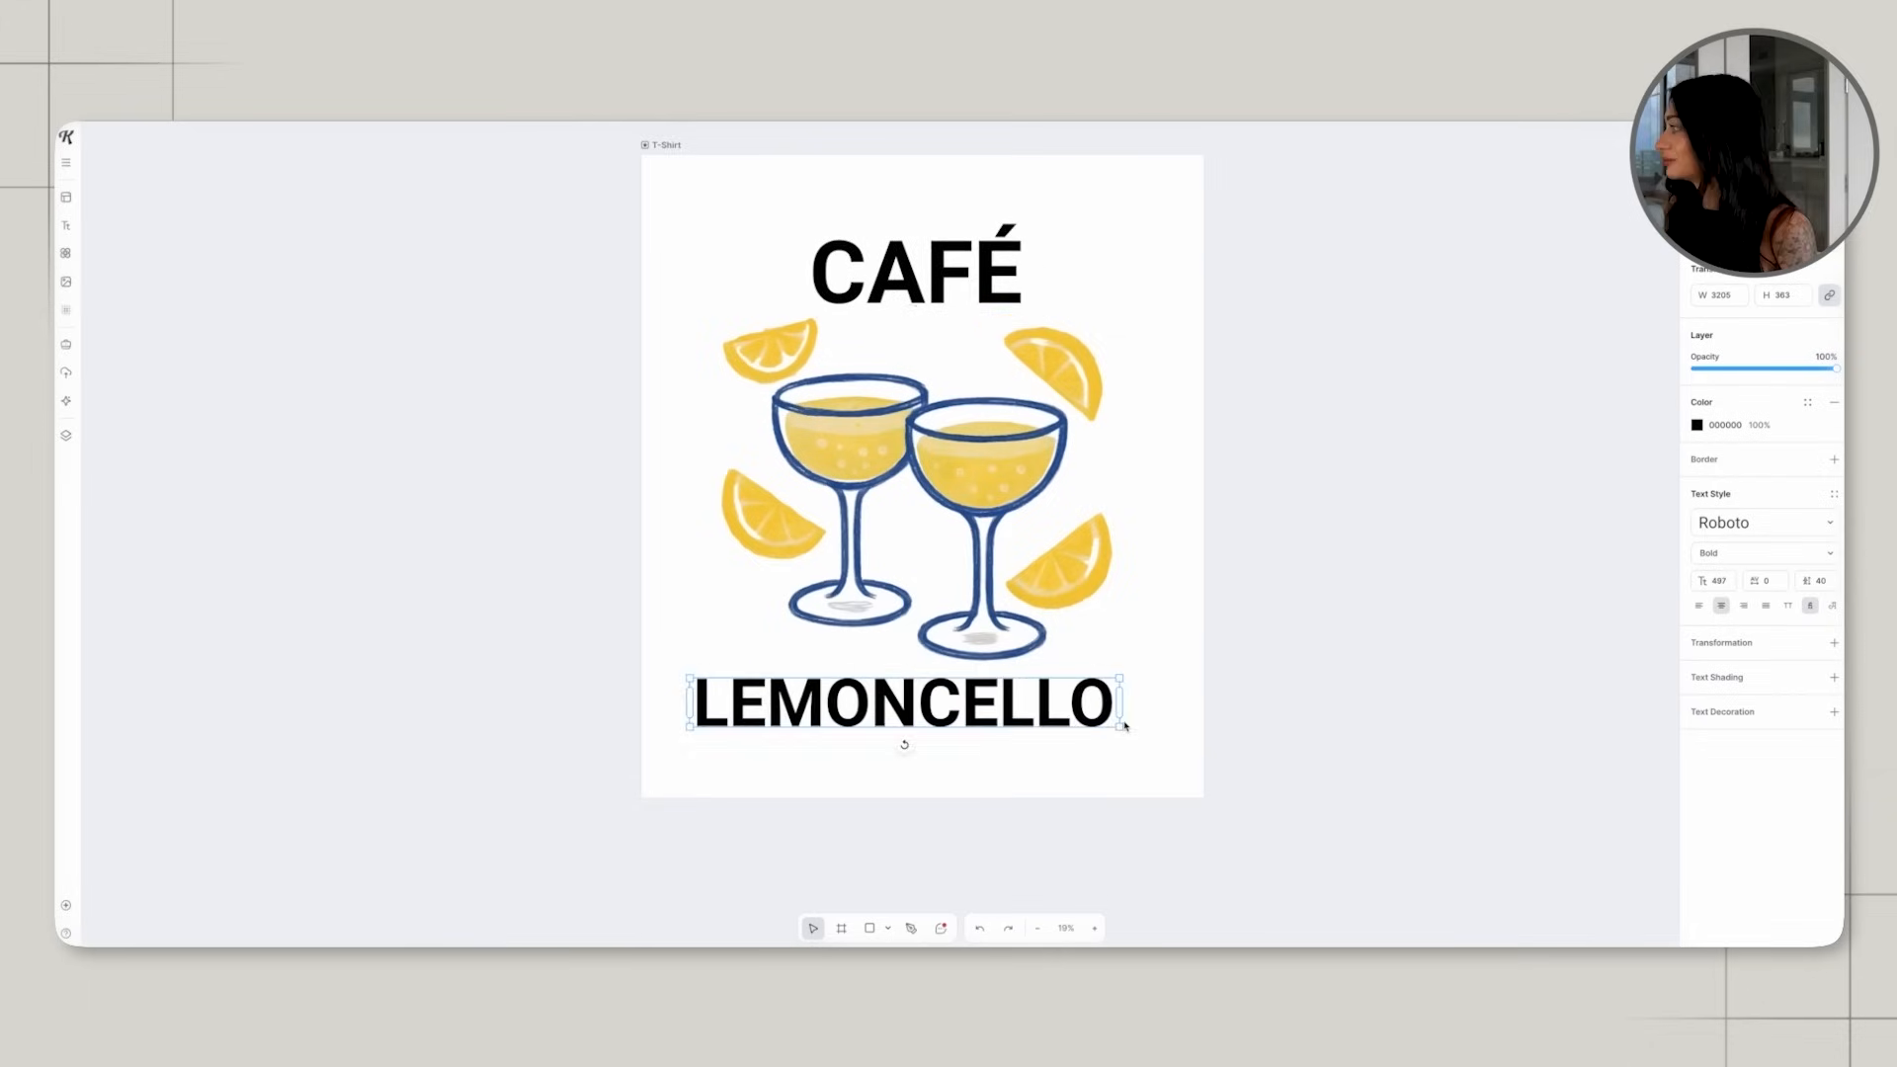
click(1108, 729)
drag(1125, 723, 1024, 711)
Recolour CAFÉ and LEMONCELLO together with the dark blue sampled from the glass outline.
click(994, 712)
shift+click(935, 283)
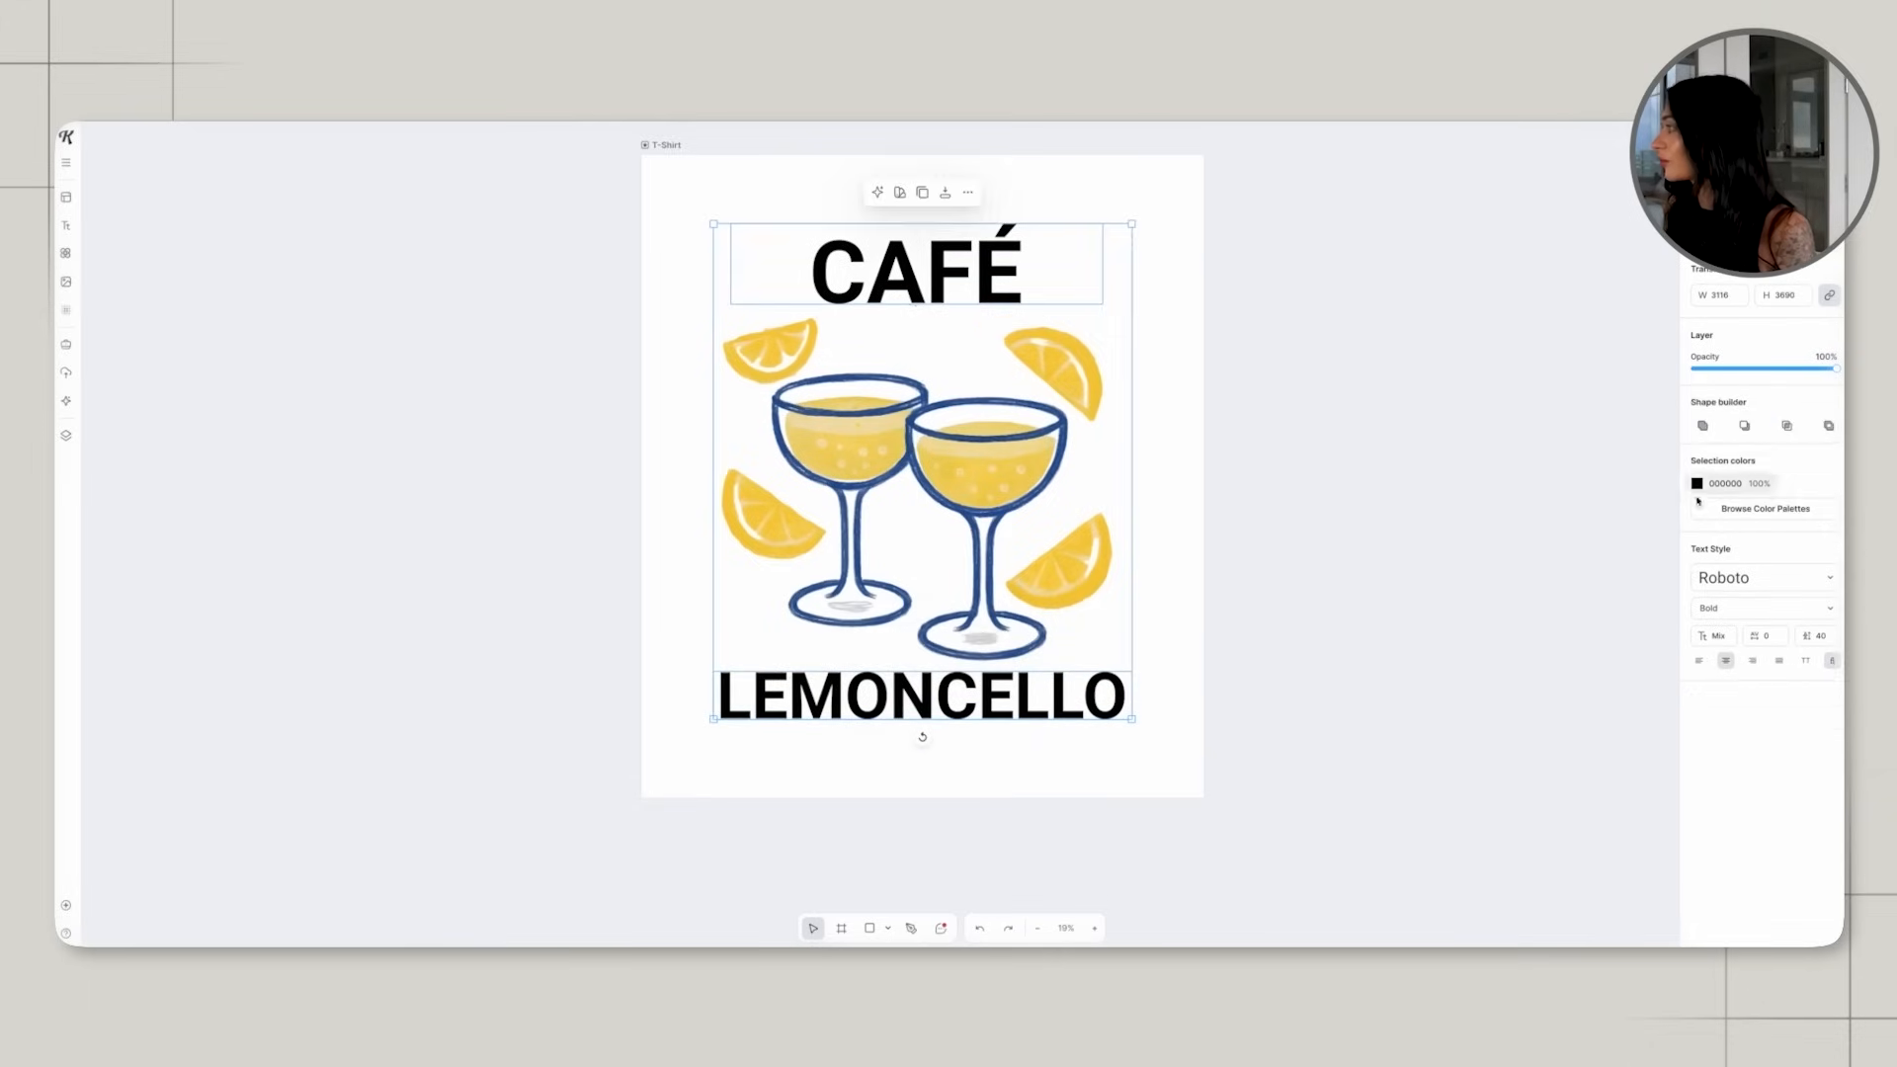
click(1698, 484)
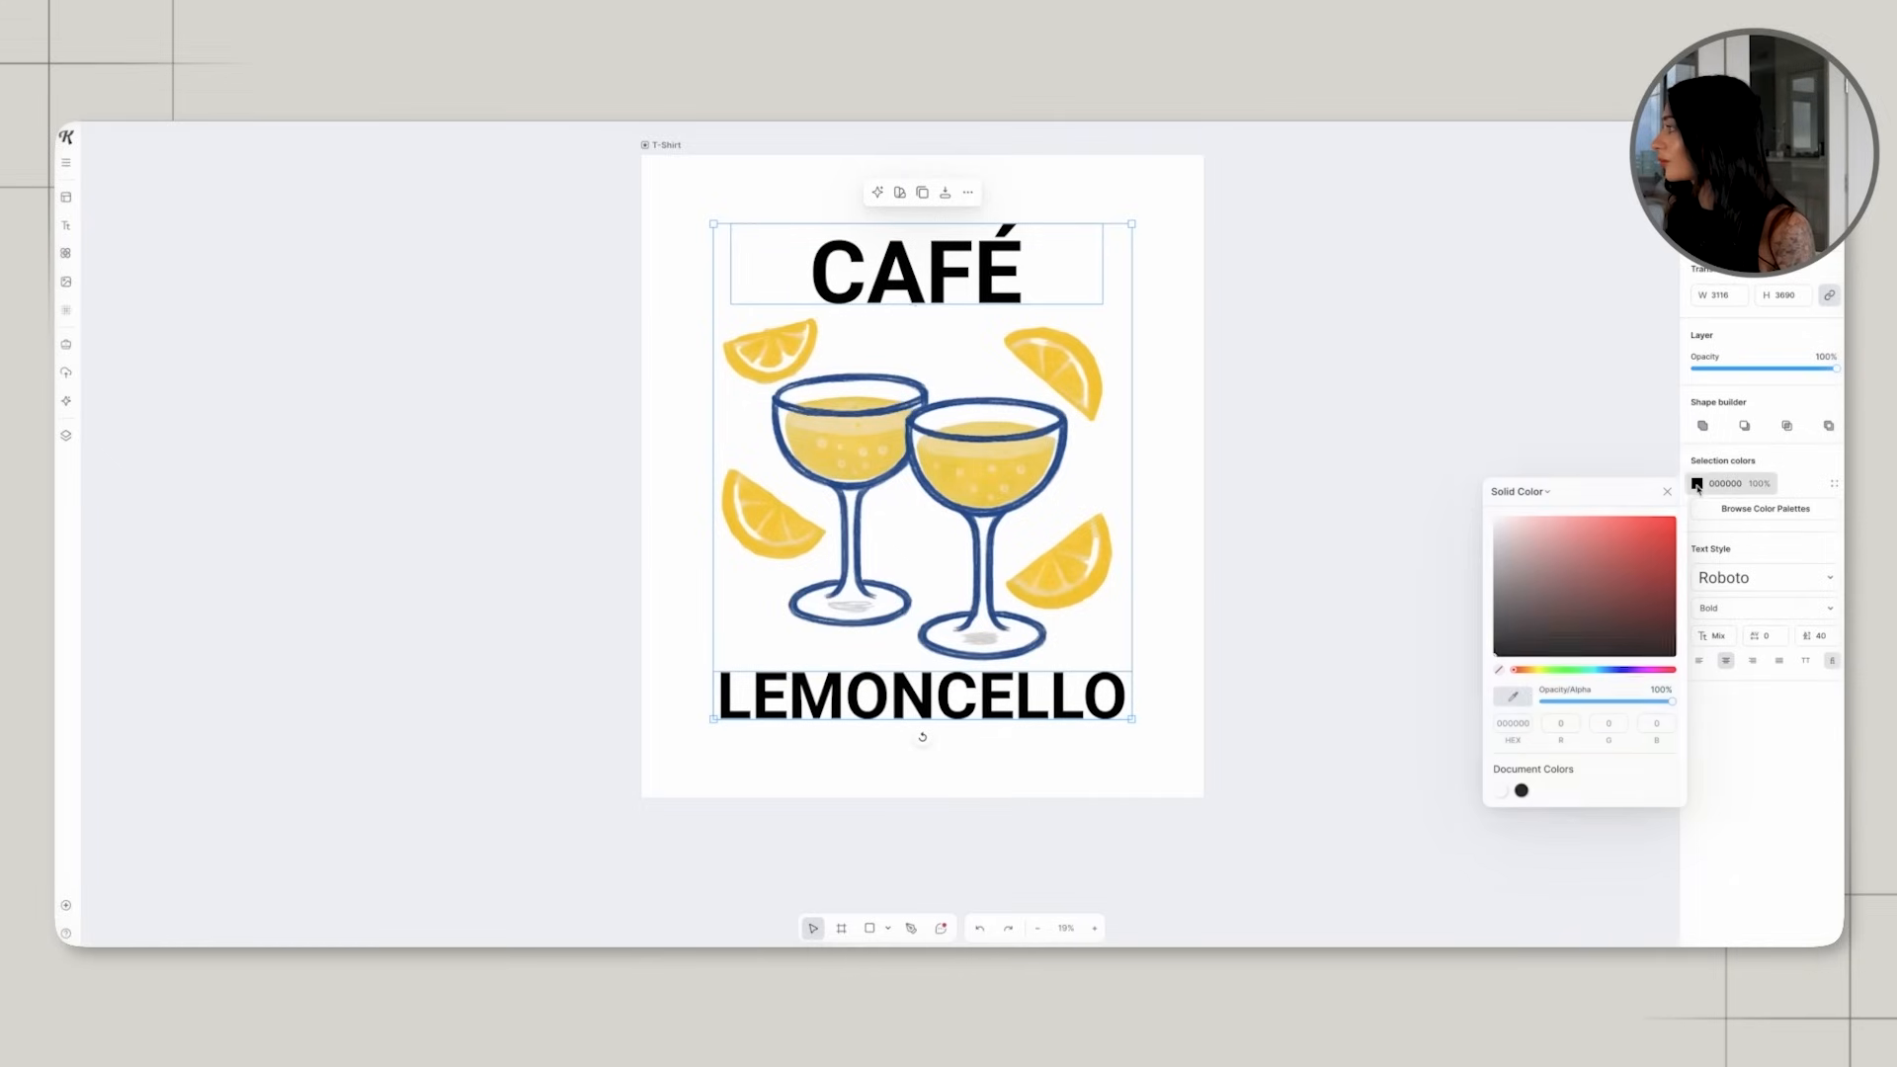
click(1058, 436)
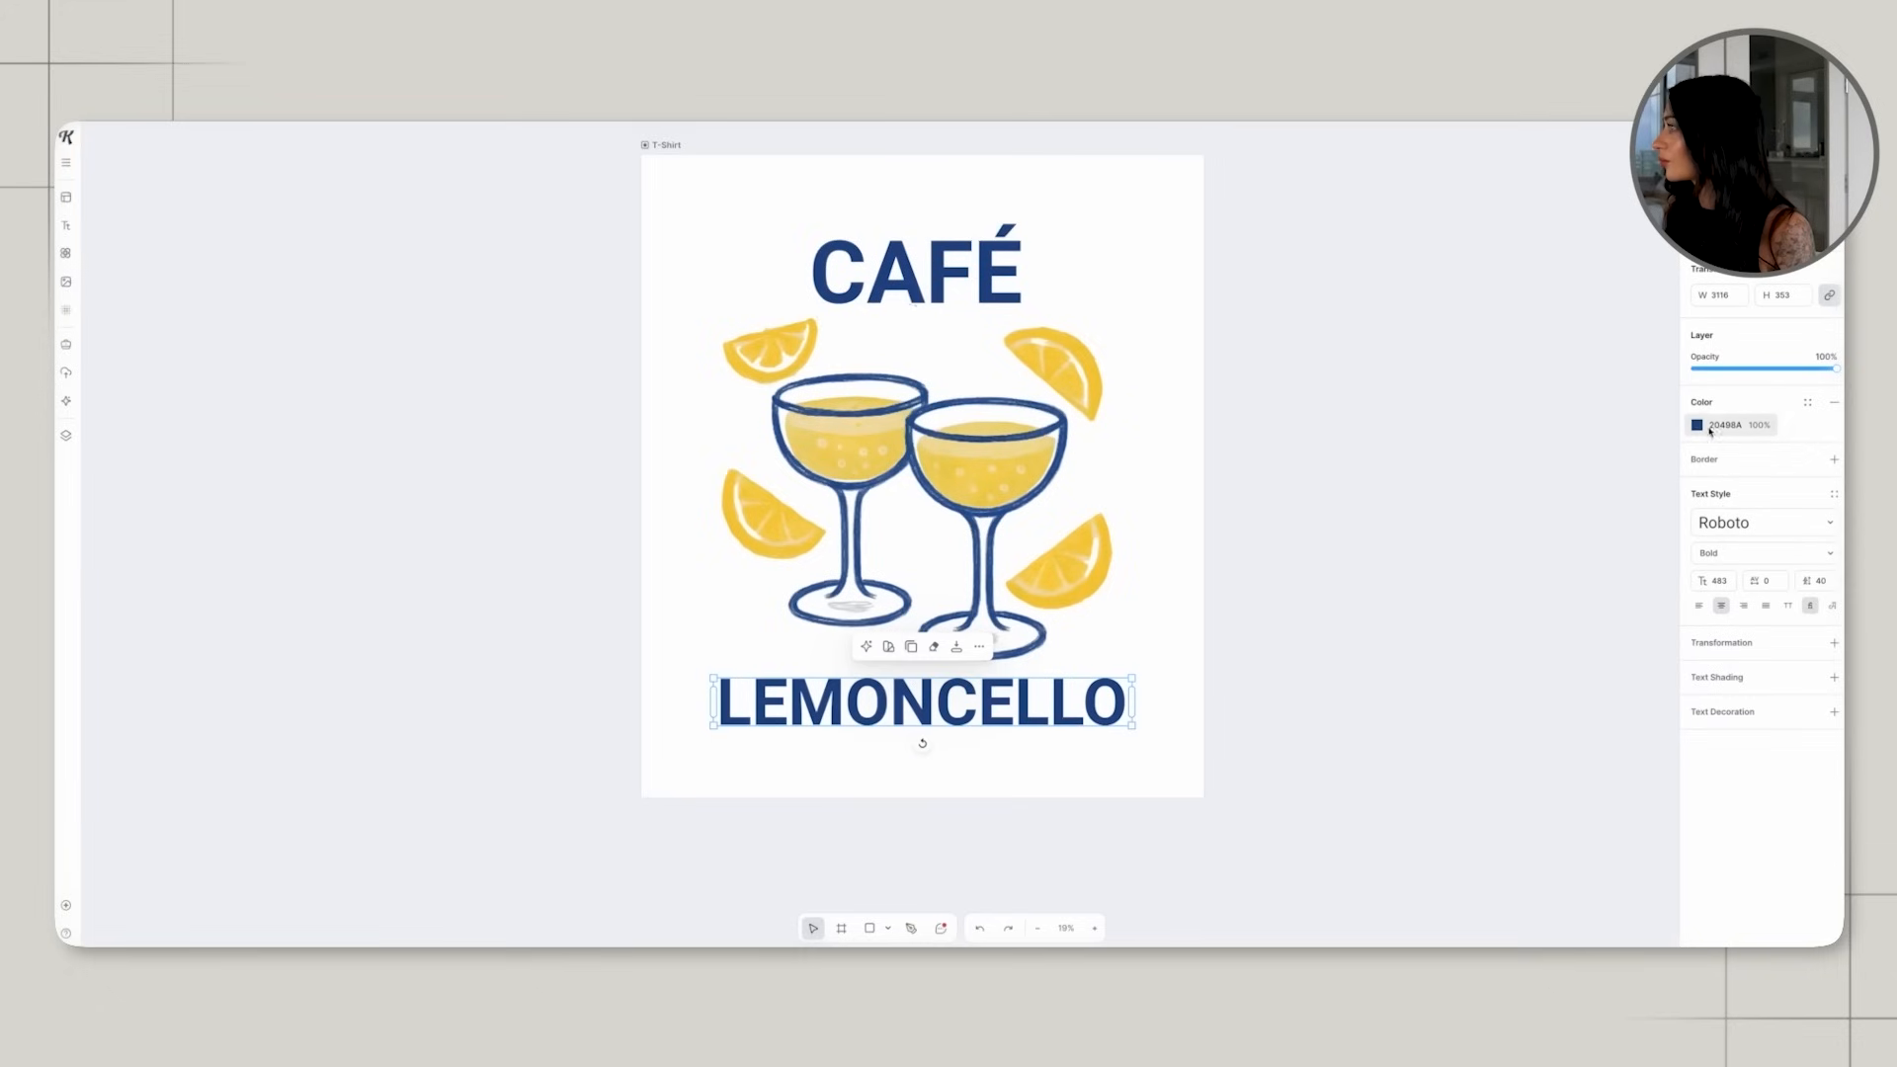
Try the typefaces Nokha Gumice, Molle and Banana Stick on the LEMONCELLO text.
click(1749, 521)
click(1593, 505)
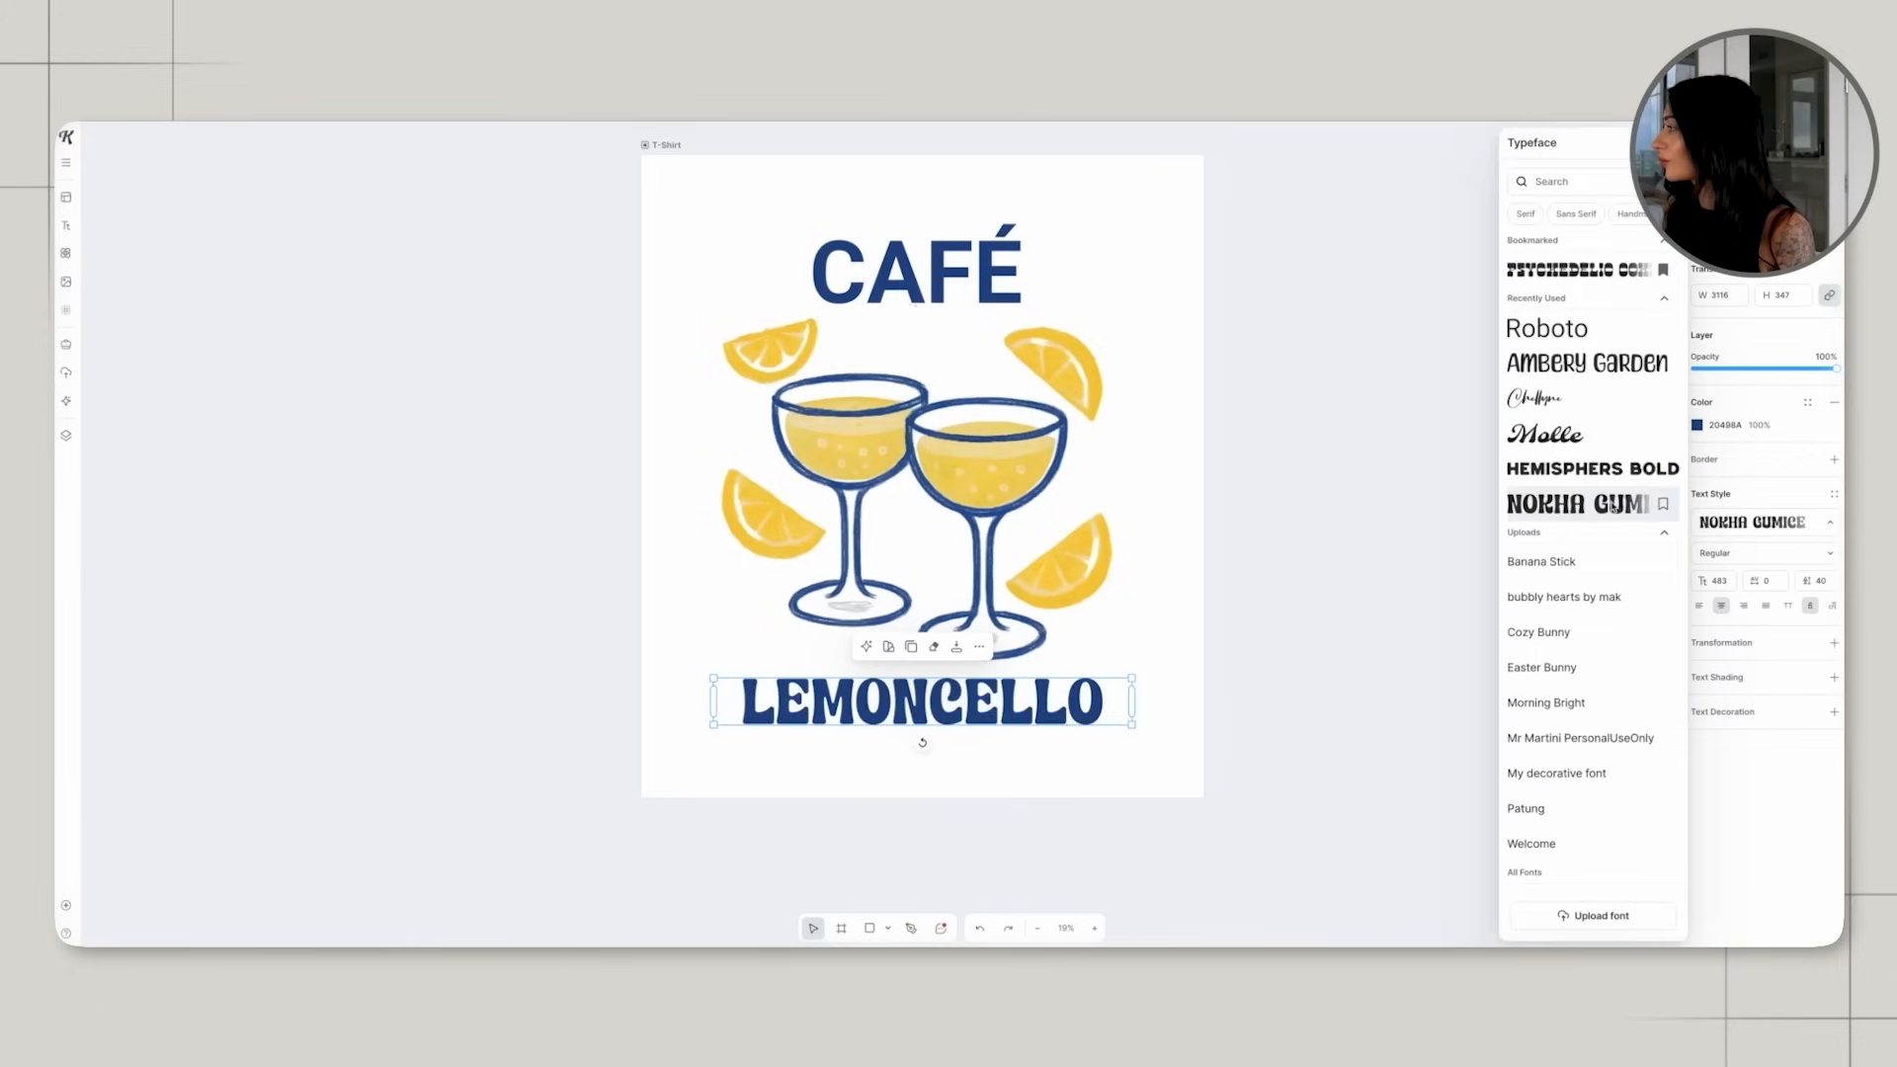
click(1599, 444)
click(1616, 571)
scroll(1618, 581, down, 3)
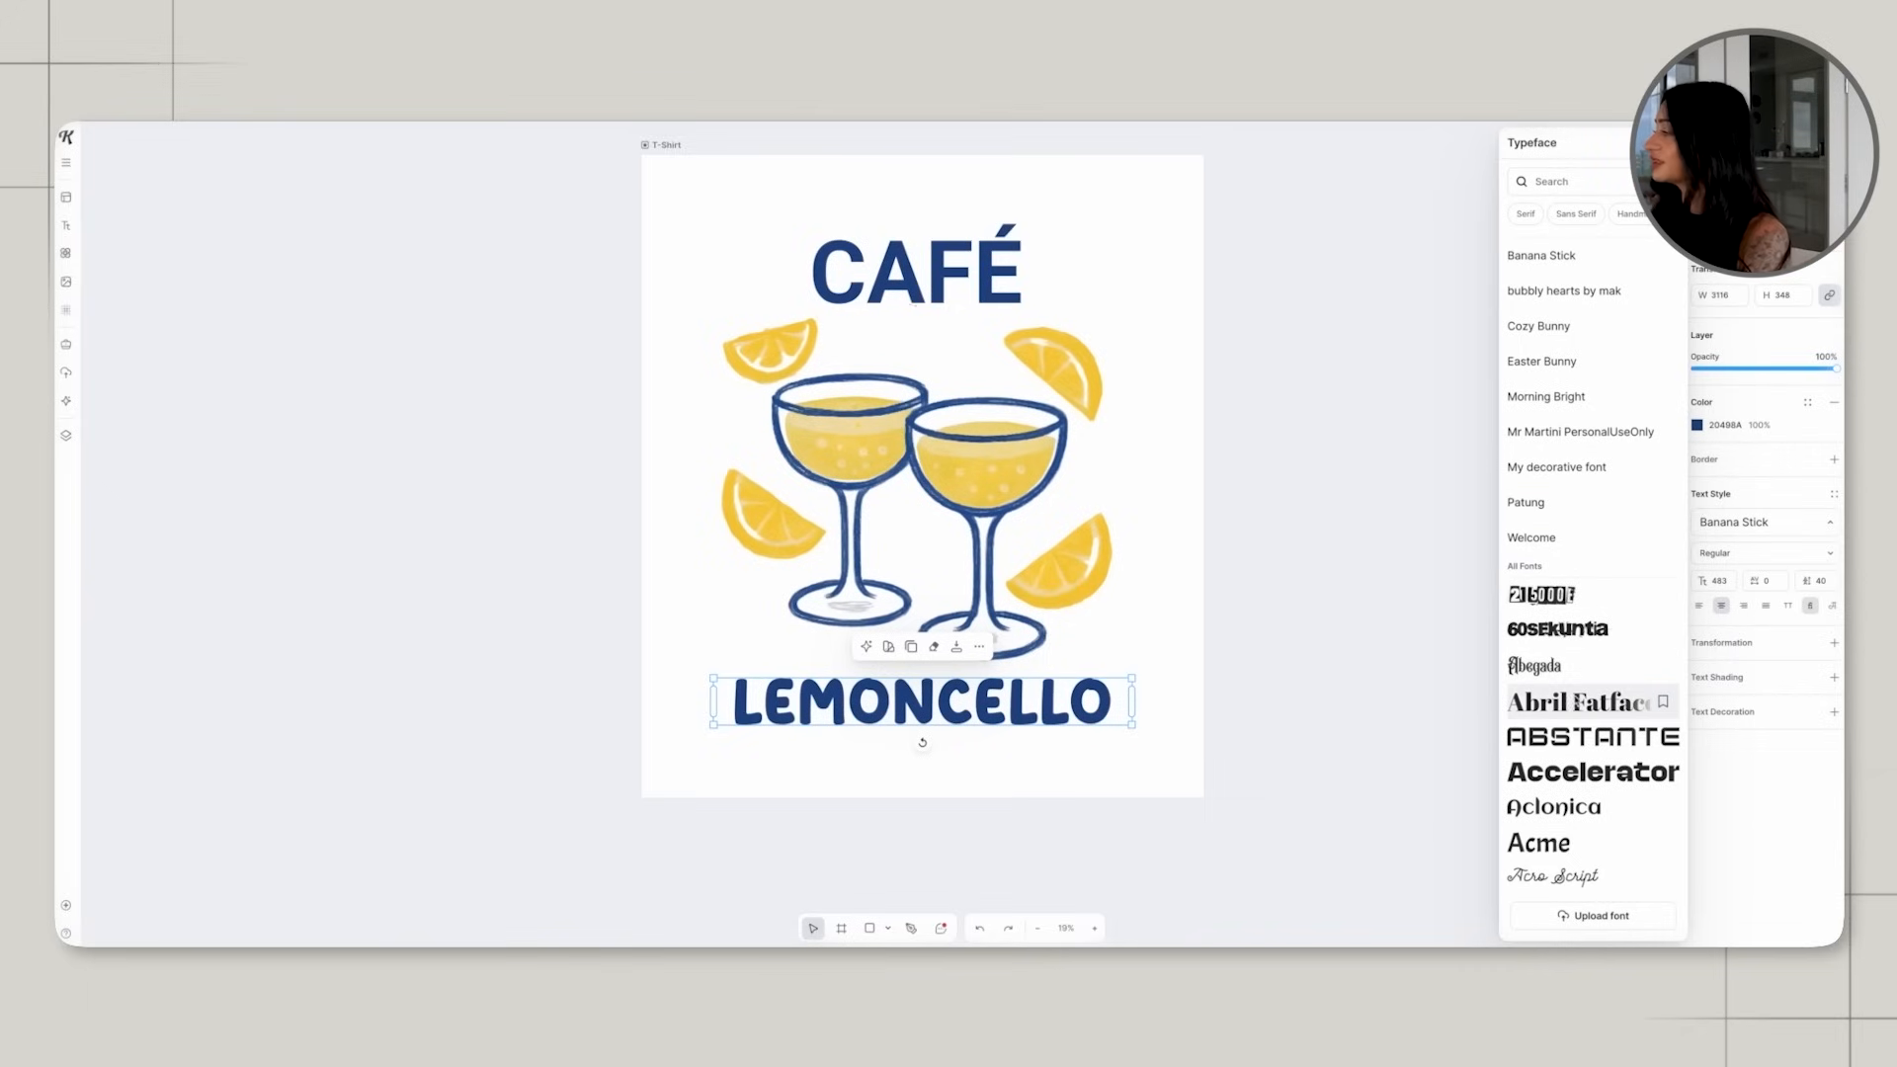
Try several typefaces on LEMONCELLO, including Abril Fatface, Accelerator and Adobe Caslon.
click(1579, 702)
scroll(1585, 716, down, 2)
click(1586, 719)
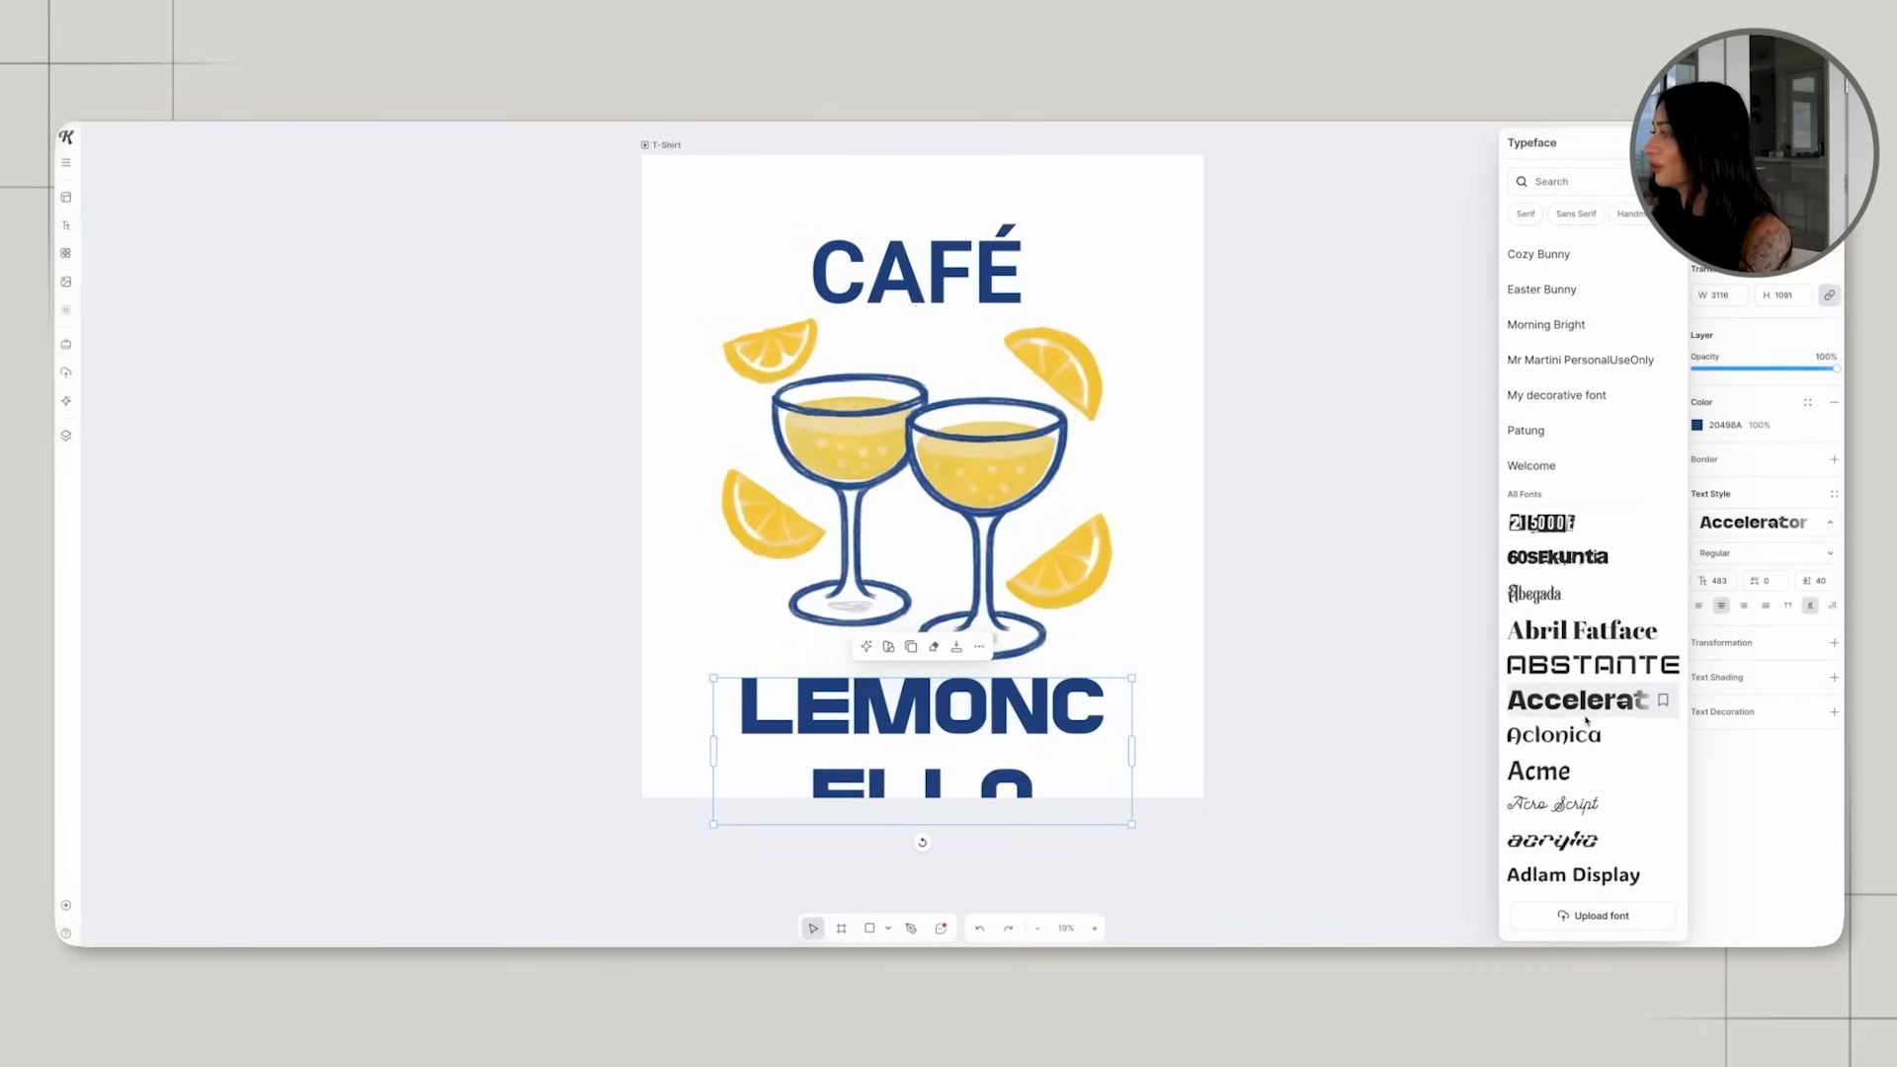
click(1586, 733)
scroll(1591, 733, down, 2)
click(1597, 733)
click(1597, 752)
scroll(1600, 751, down, 1)
click(1604, 738)
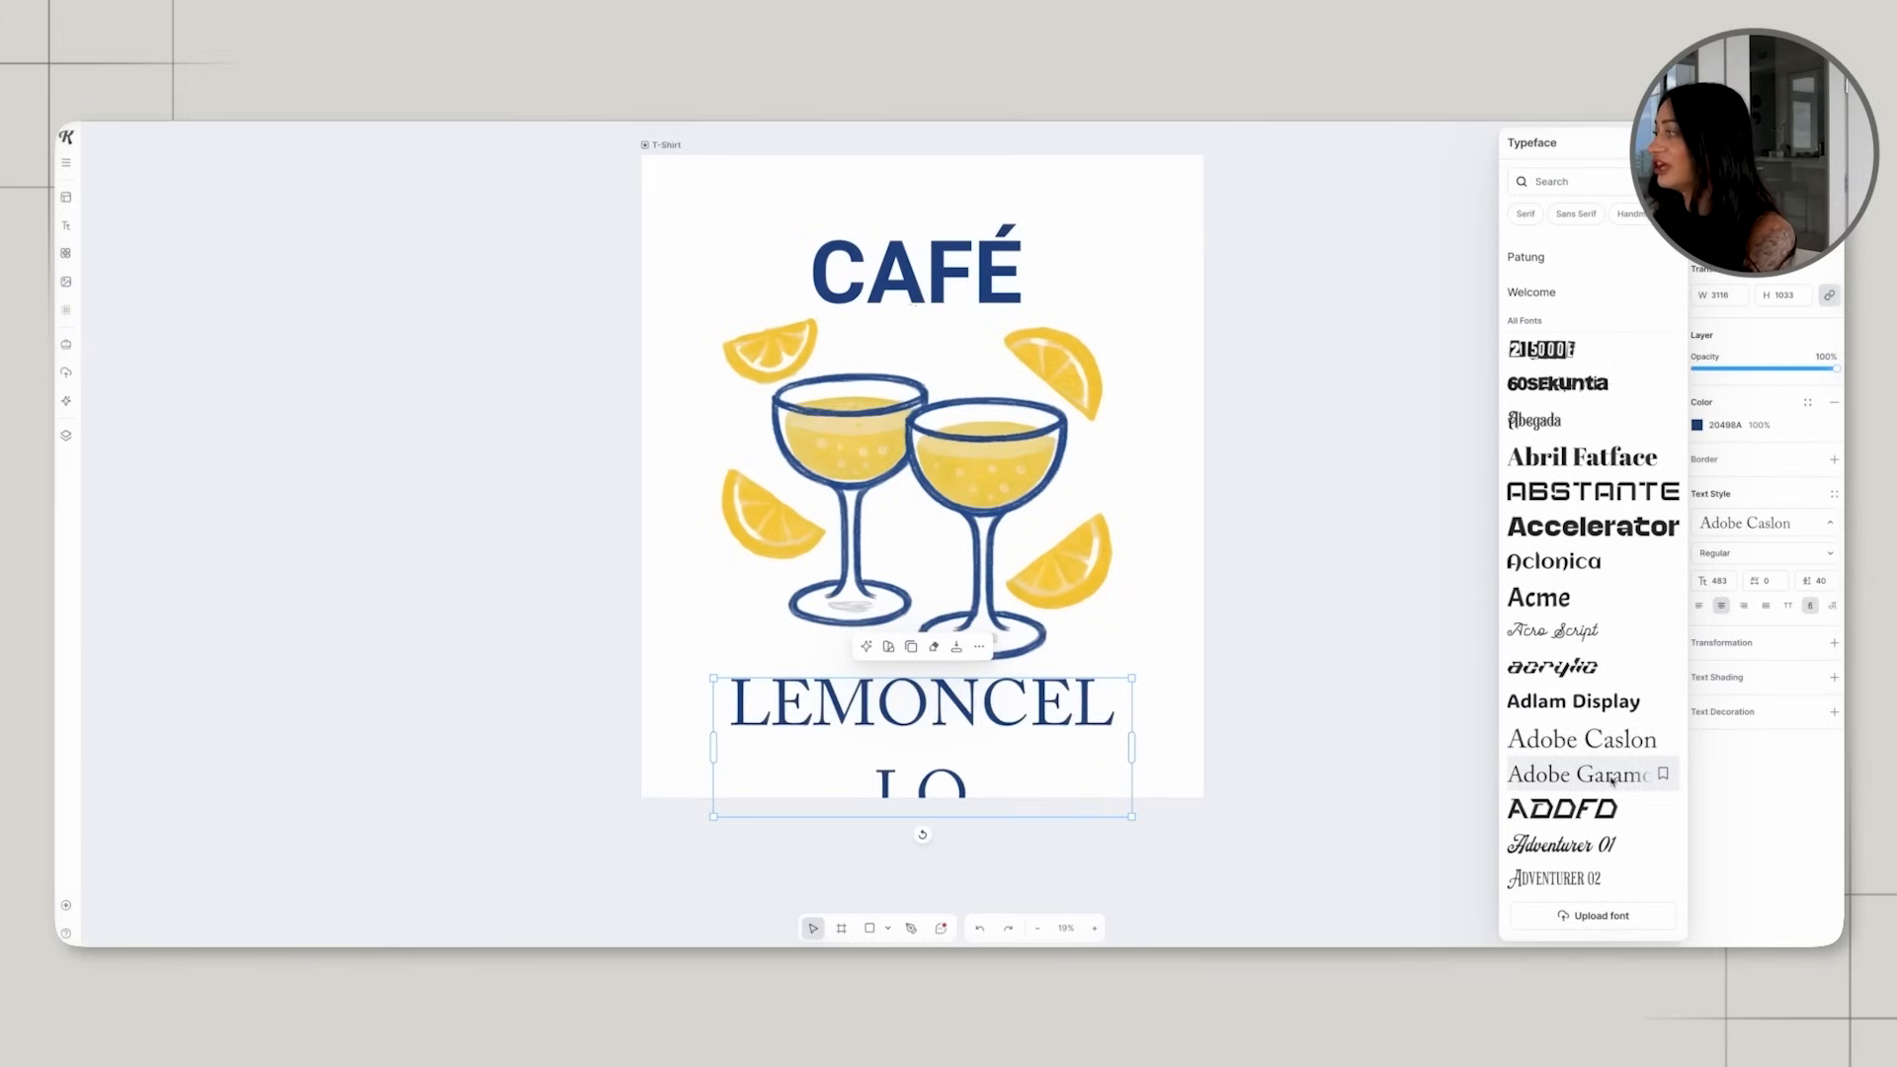
Try further typefaces on LEMONCELLO, including Adobe Garamond, Aerillyo and Agbalumo.
click(1610, 779)
scroll(1586, 775, down, 3)
click(1578, 768)
scroll(1577, 770, down, 3)
click(1556, 718)
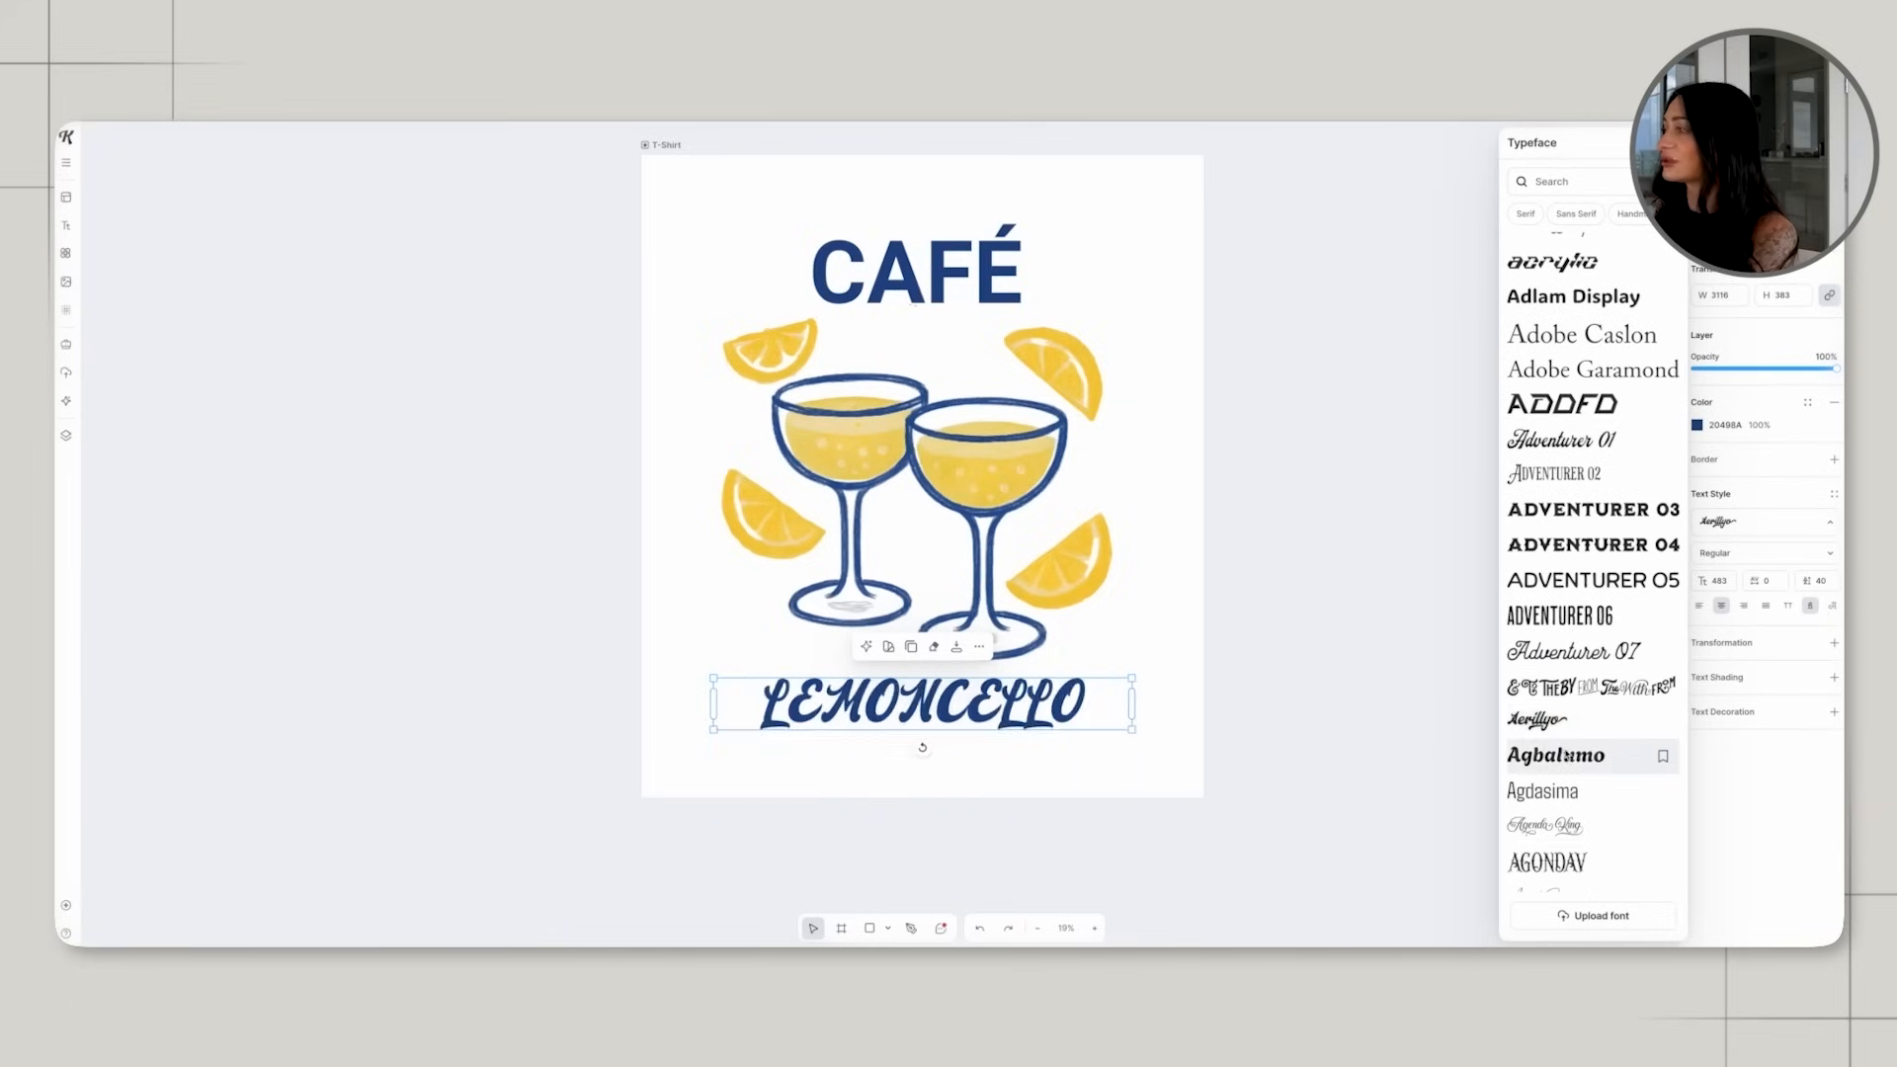
click(1556, 755)
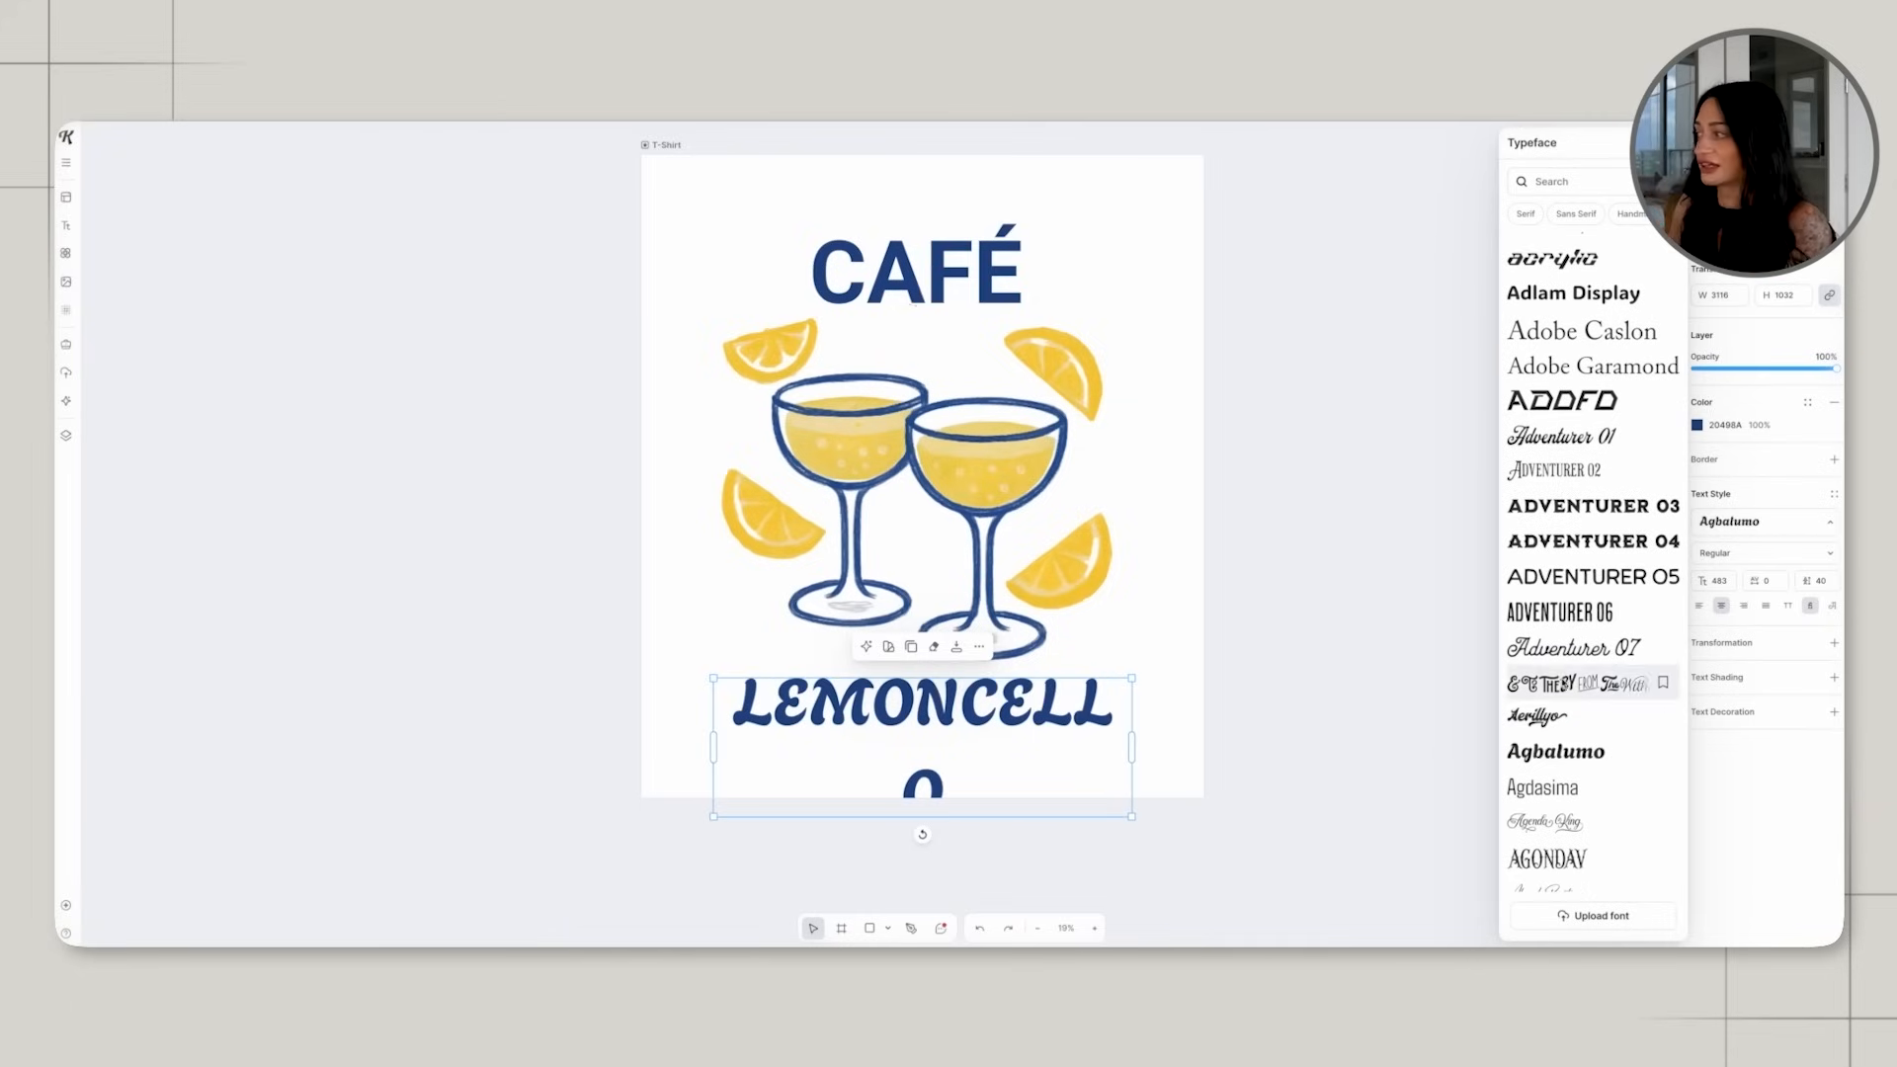
Try the typefaces Aldrich, Albura, Alata, Alex Brush and Alfa Slab One on the LEMONCELLO text.
scroll(1561, 830, down, 3)
click(1558, 845)
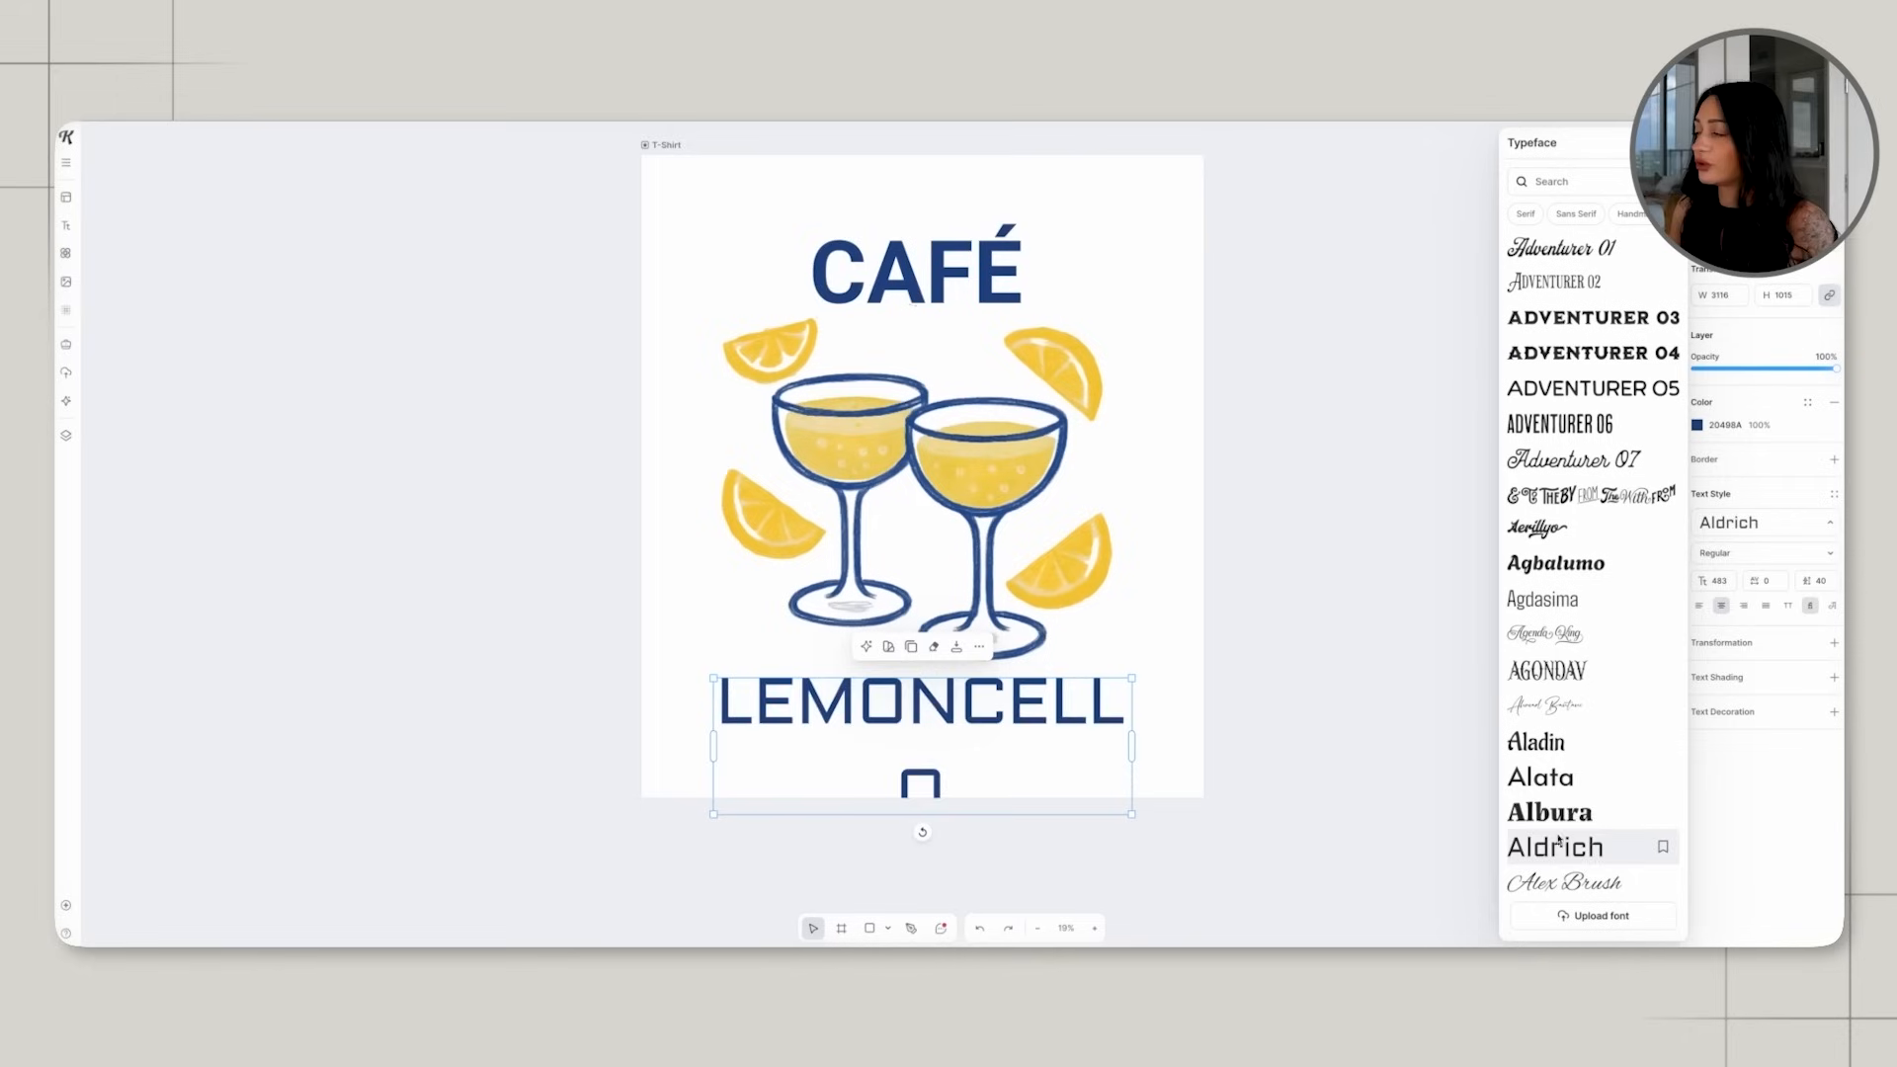
click(1549, 812)
click(1540, 777)
scroll(1547, 779, down, 2)
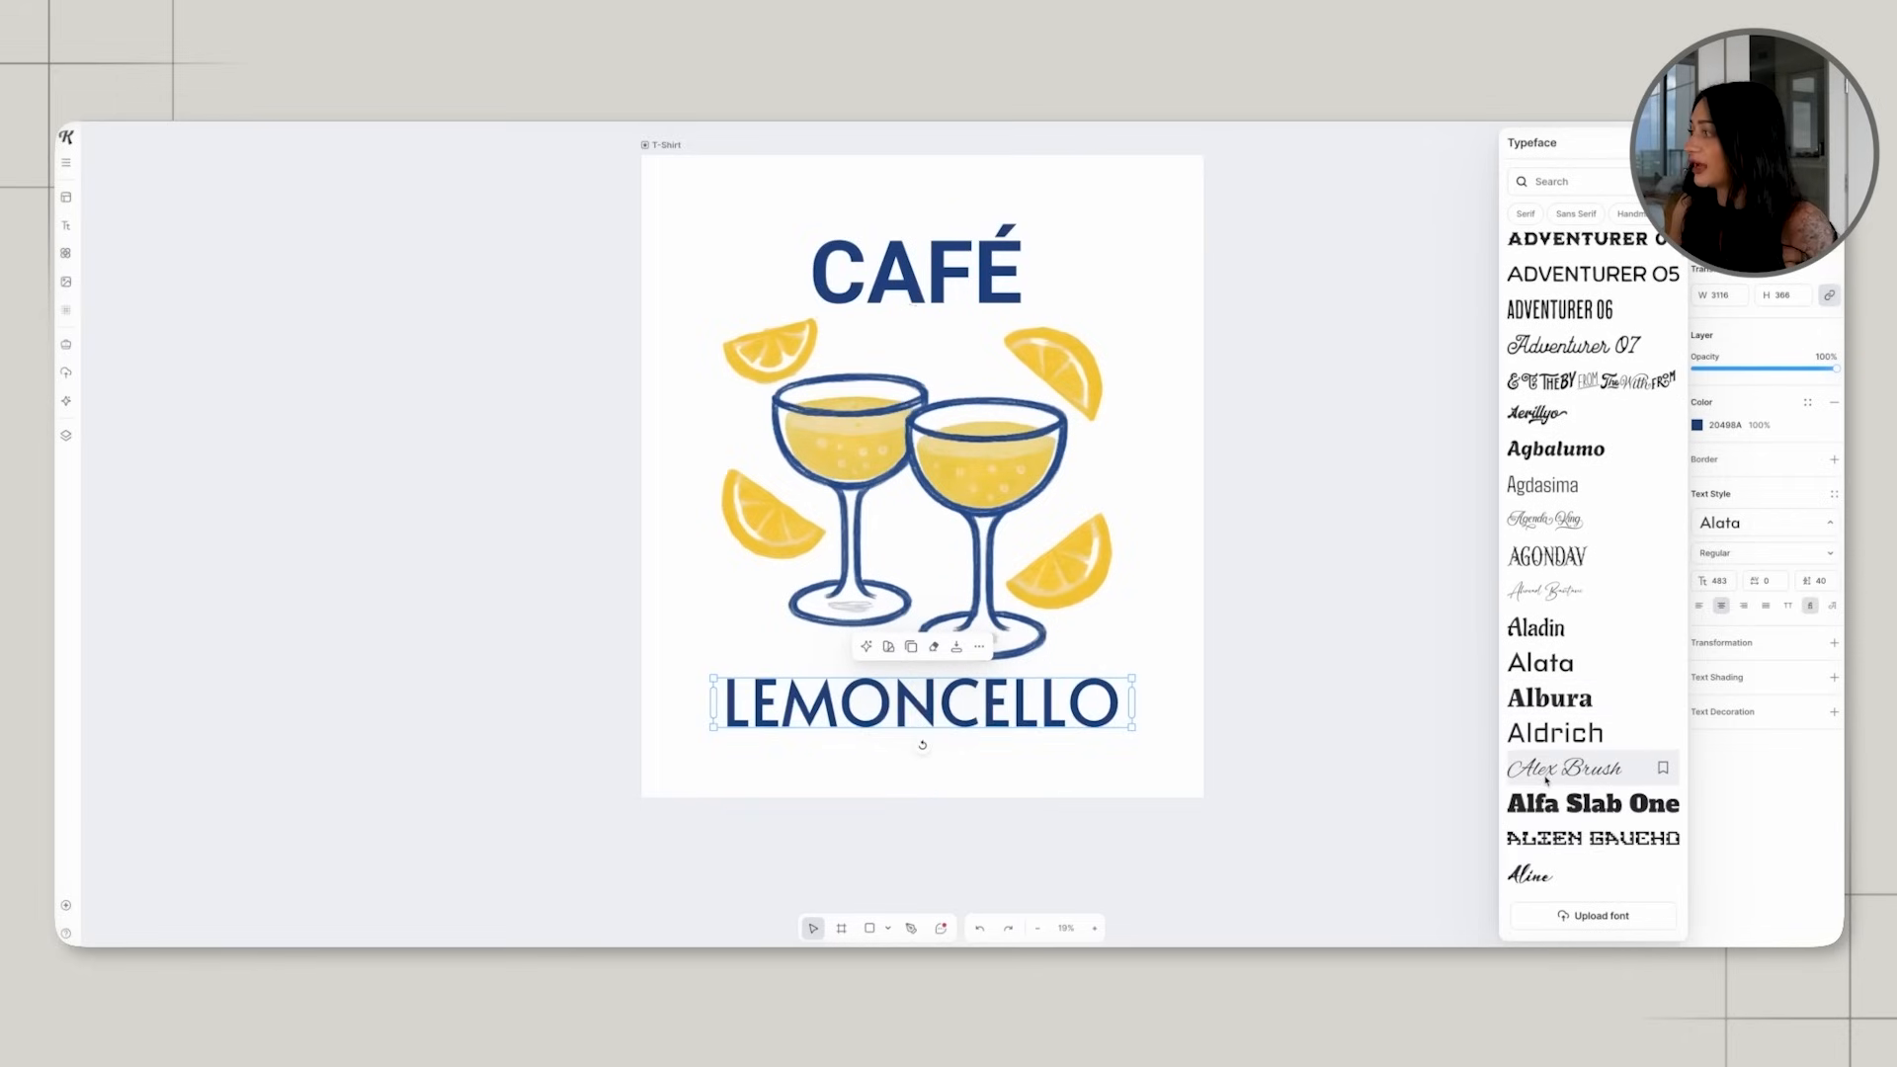
click(1546, 780)
click(1554, 802)
Compare Aline with Alive Winner and set the LEMONCELLO text in Alive Winner.
scroll(1556, 803, down, 2)
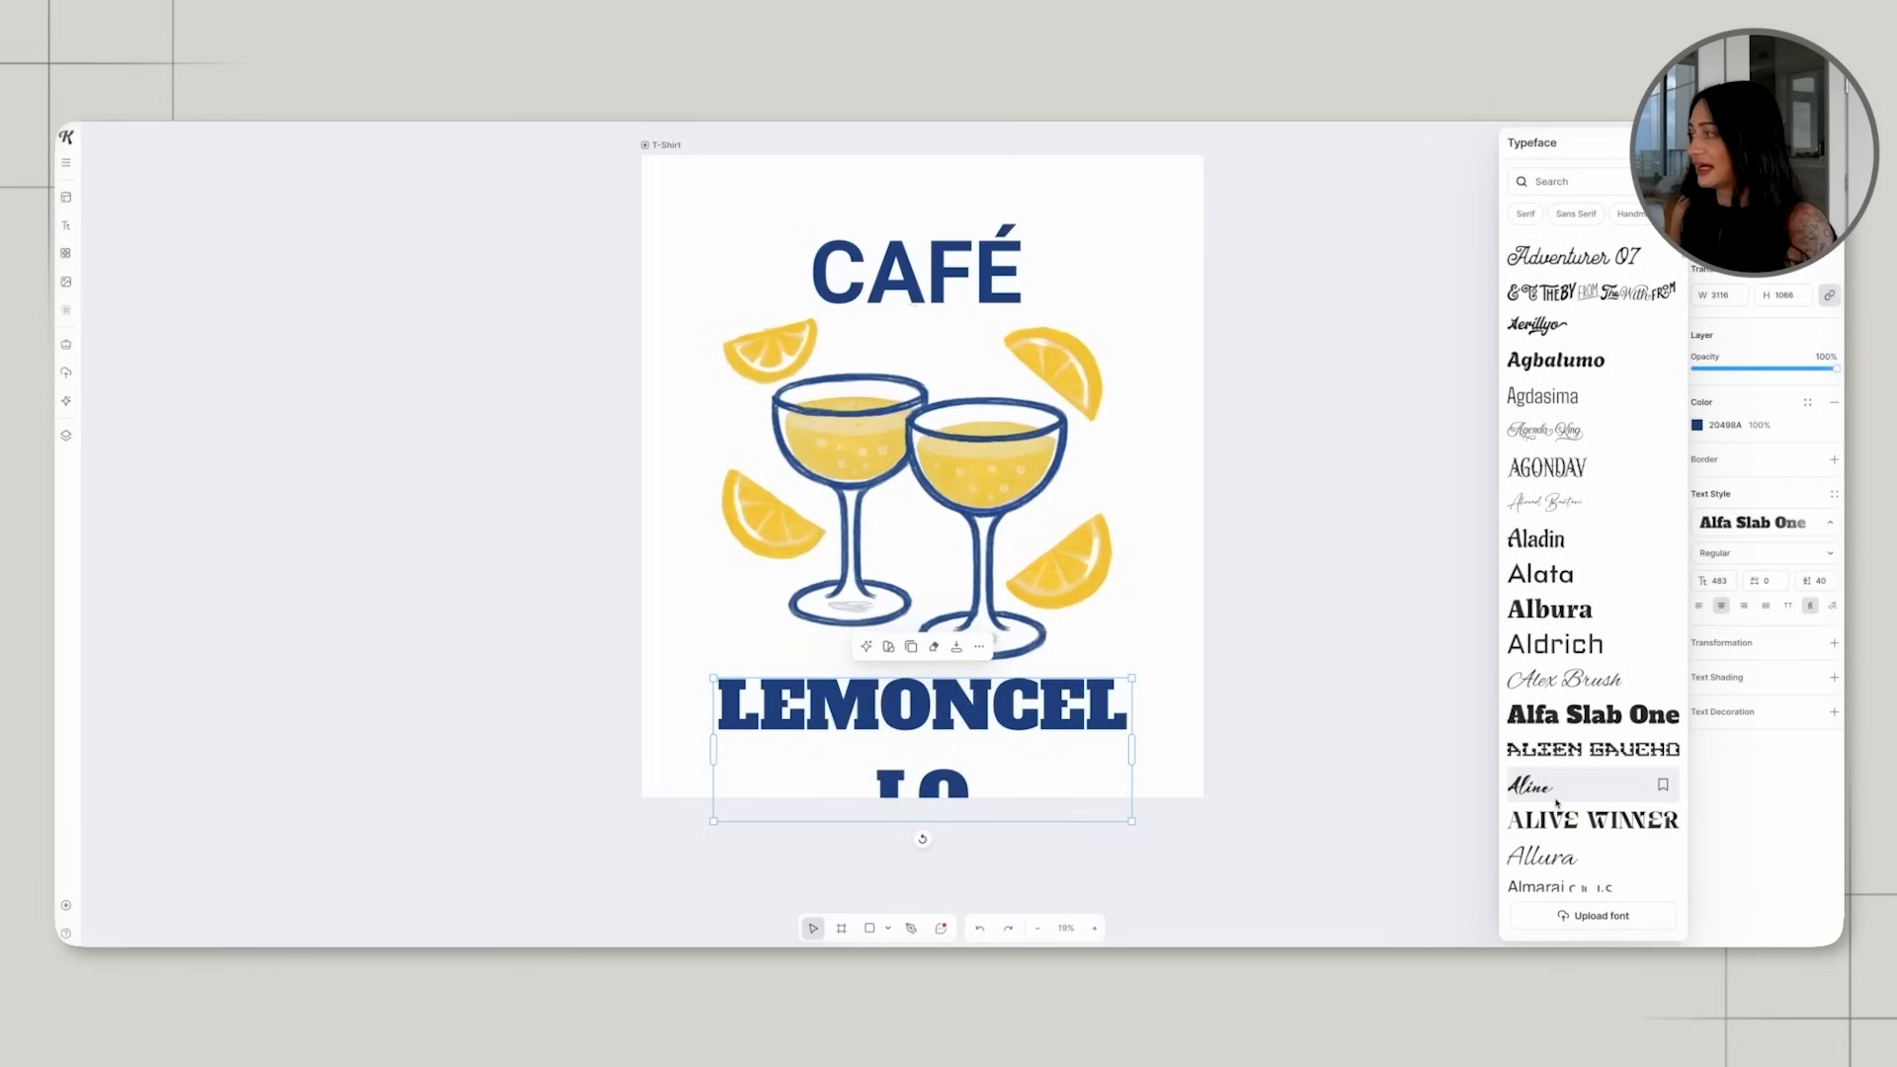
click(1561, 819)
click(1554, 790)
click(1573, 823)
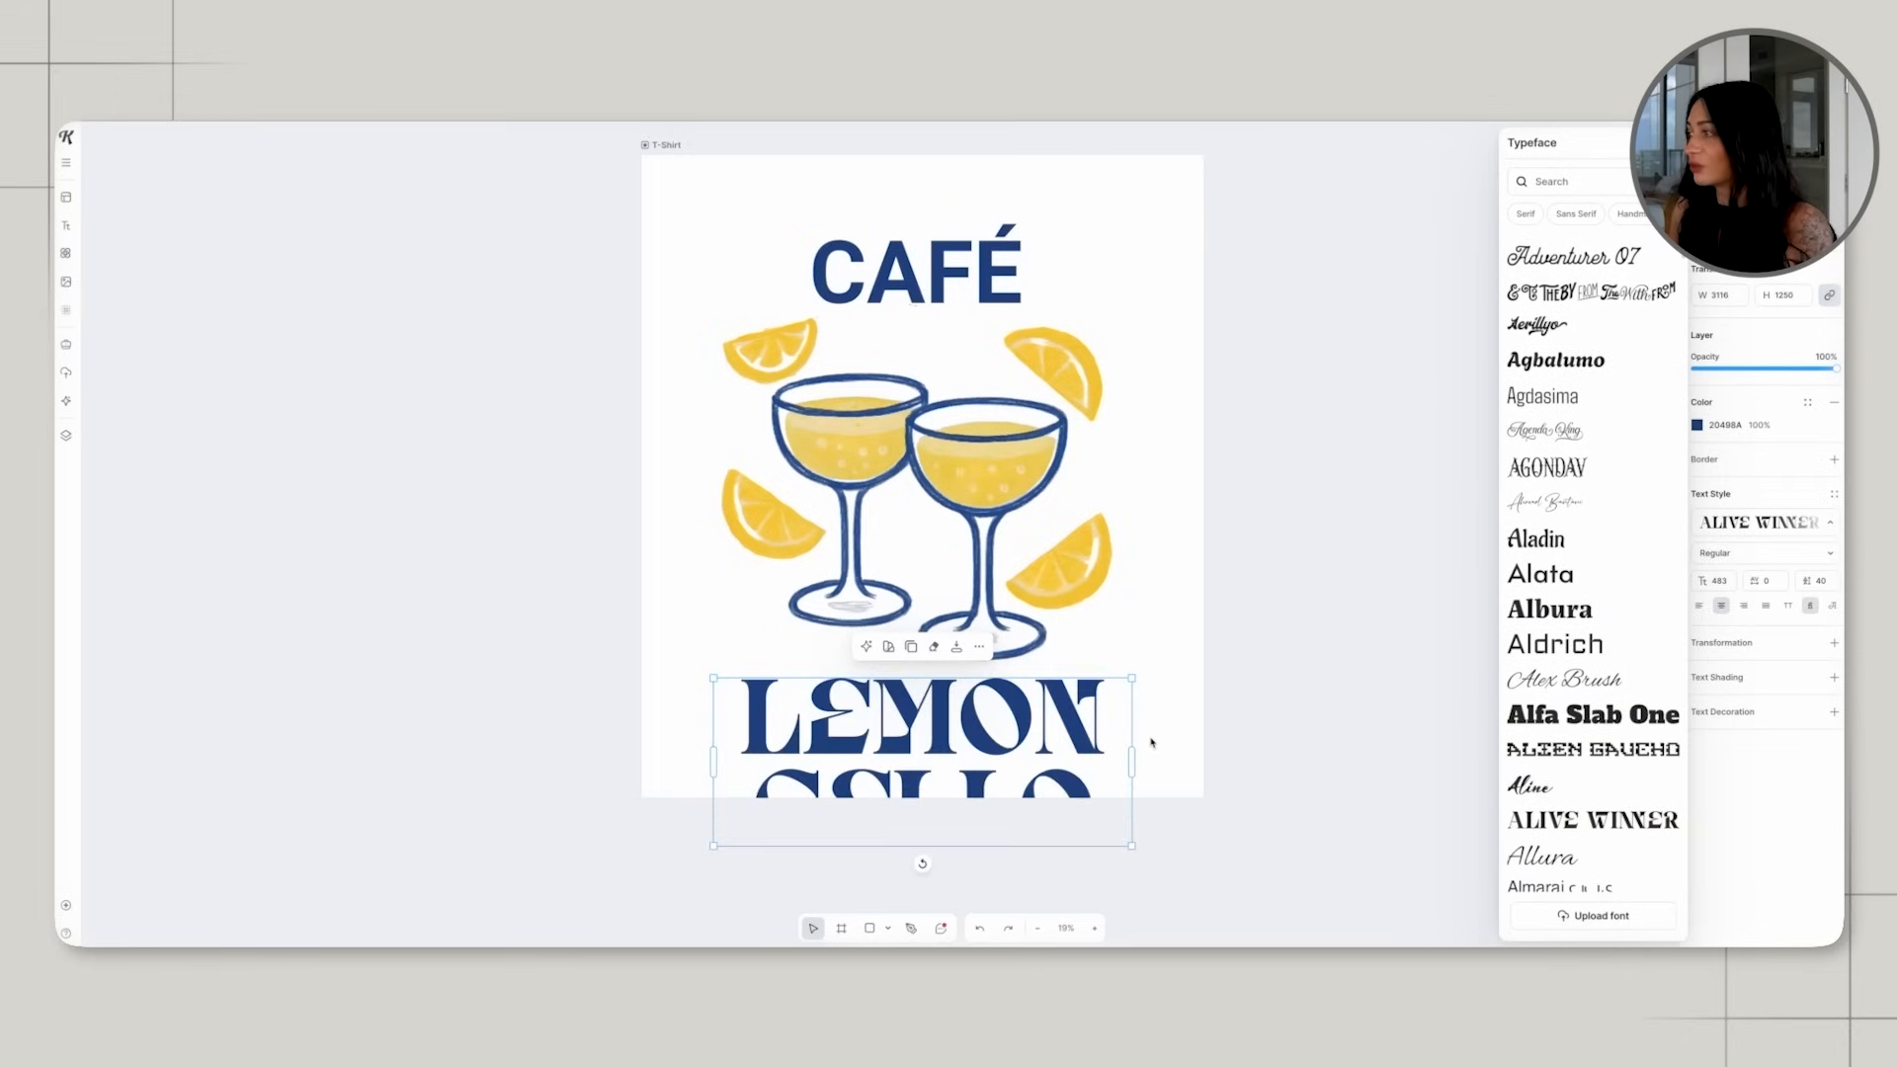
Try narrowing the LEMONCELLO text box and undo the resize.
drag(1133, 755, 1104, 719)
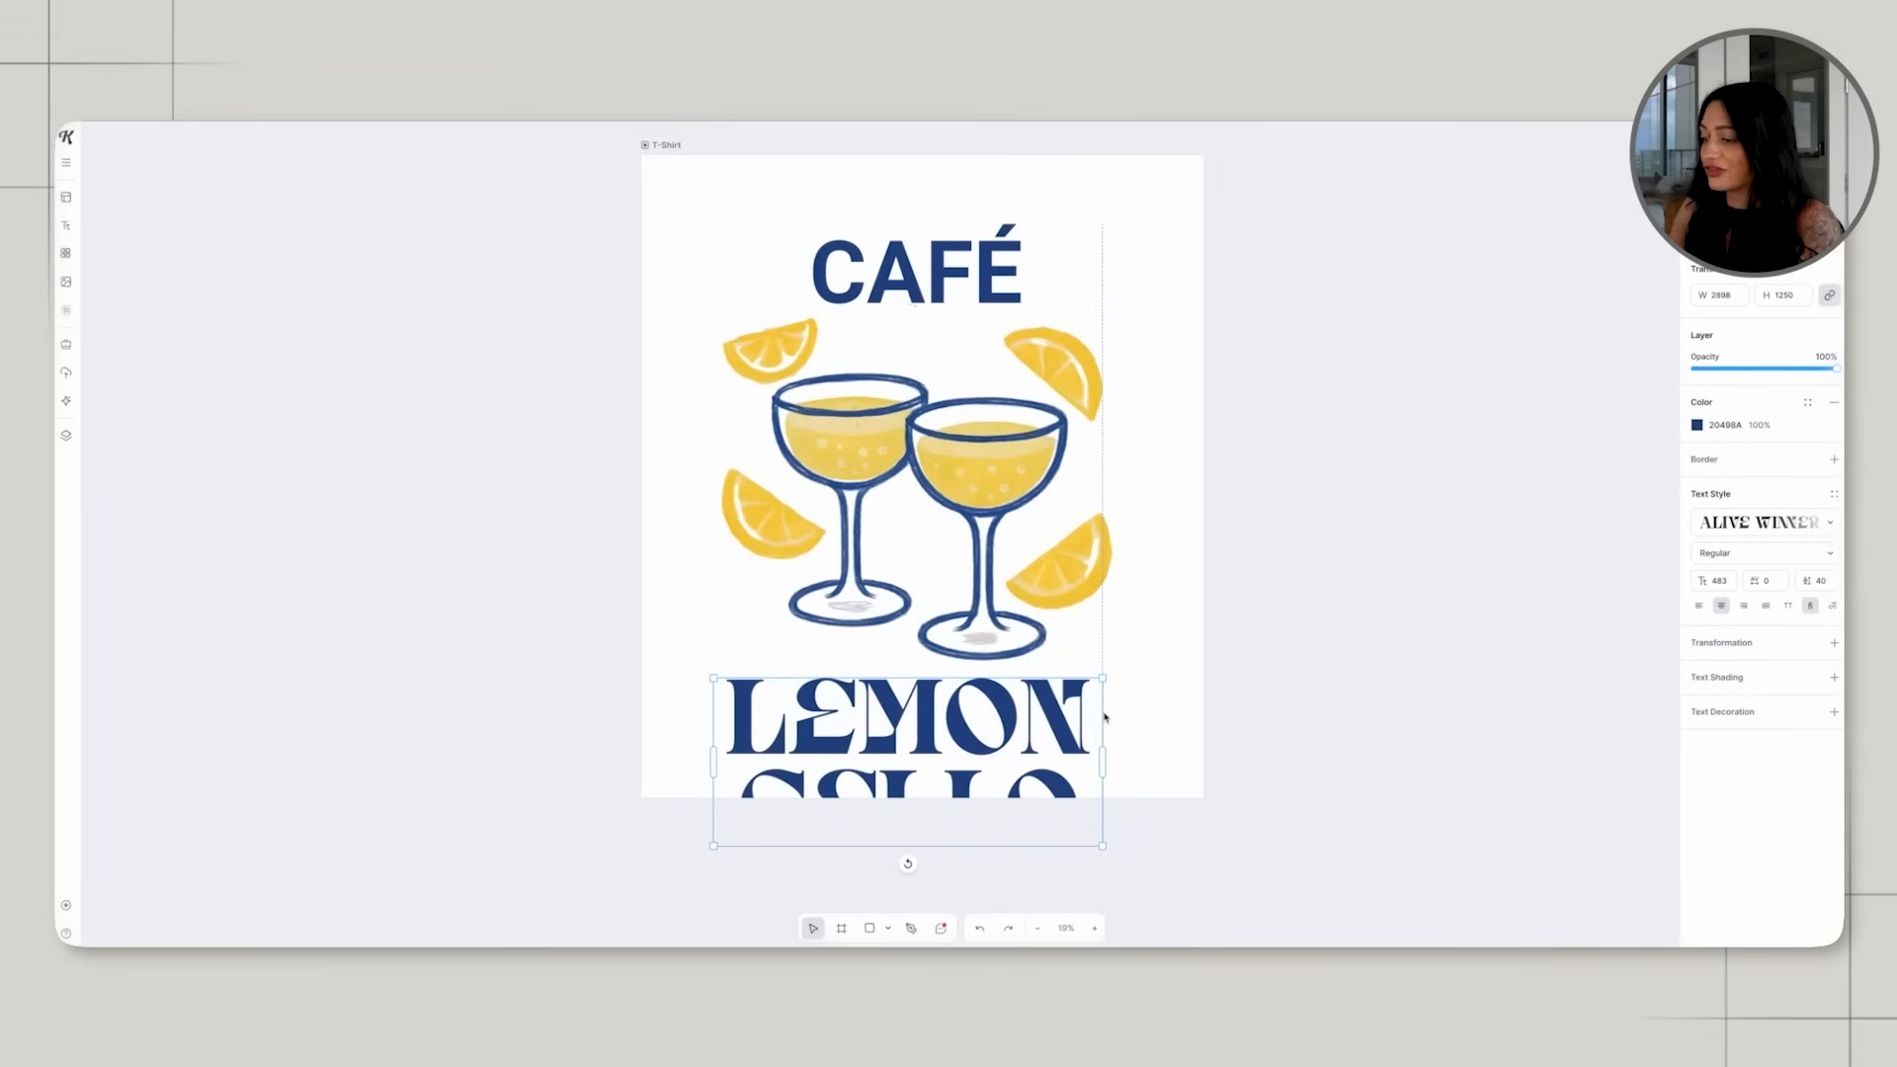
key(ctrl+z)
key(ctrl+z)
key(ctrl+shift+z)
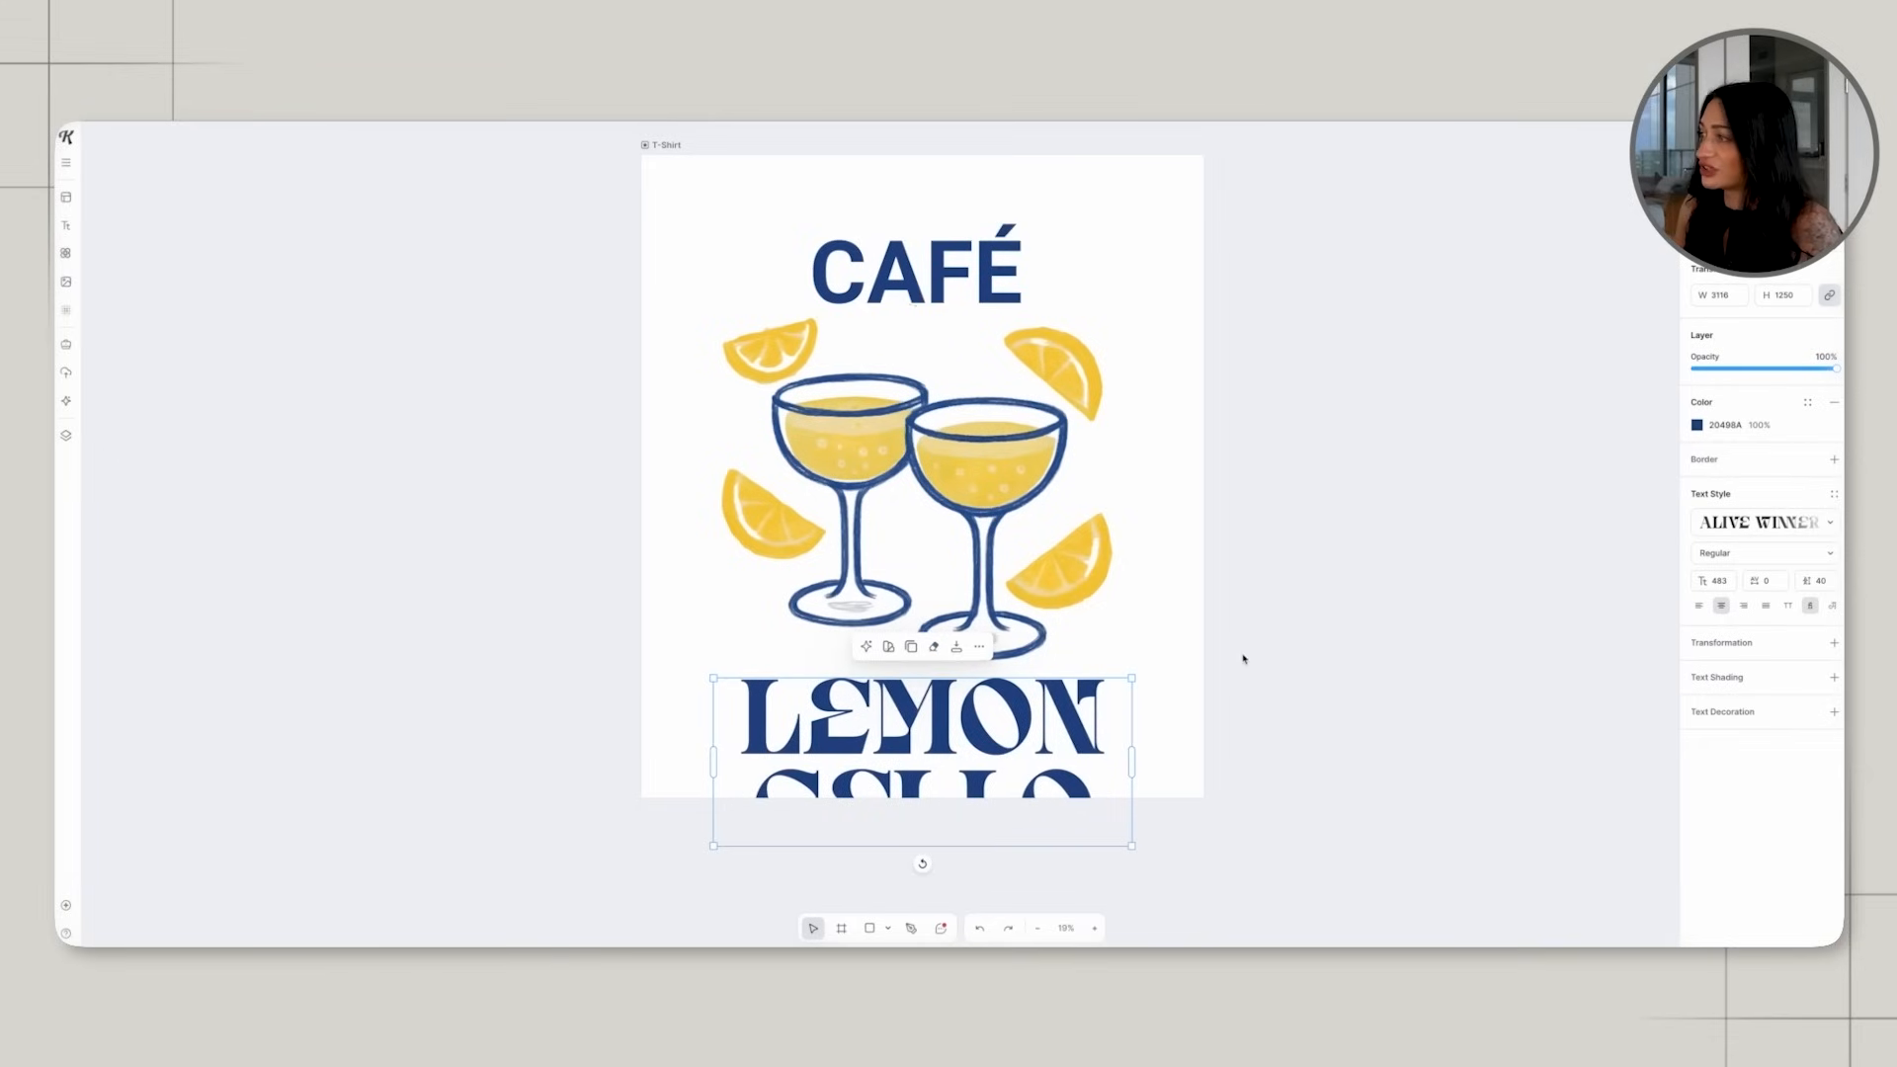
Move the LEMONCELLO text up onto the glass bases, and set CAFÉ in Ambery Garden, enlarged to about size 738.
click(1226, 678)
drag(1026, 699, 1030, 647)
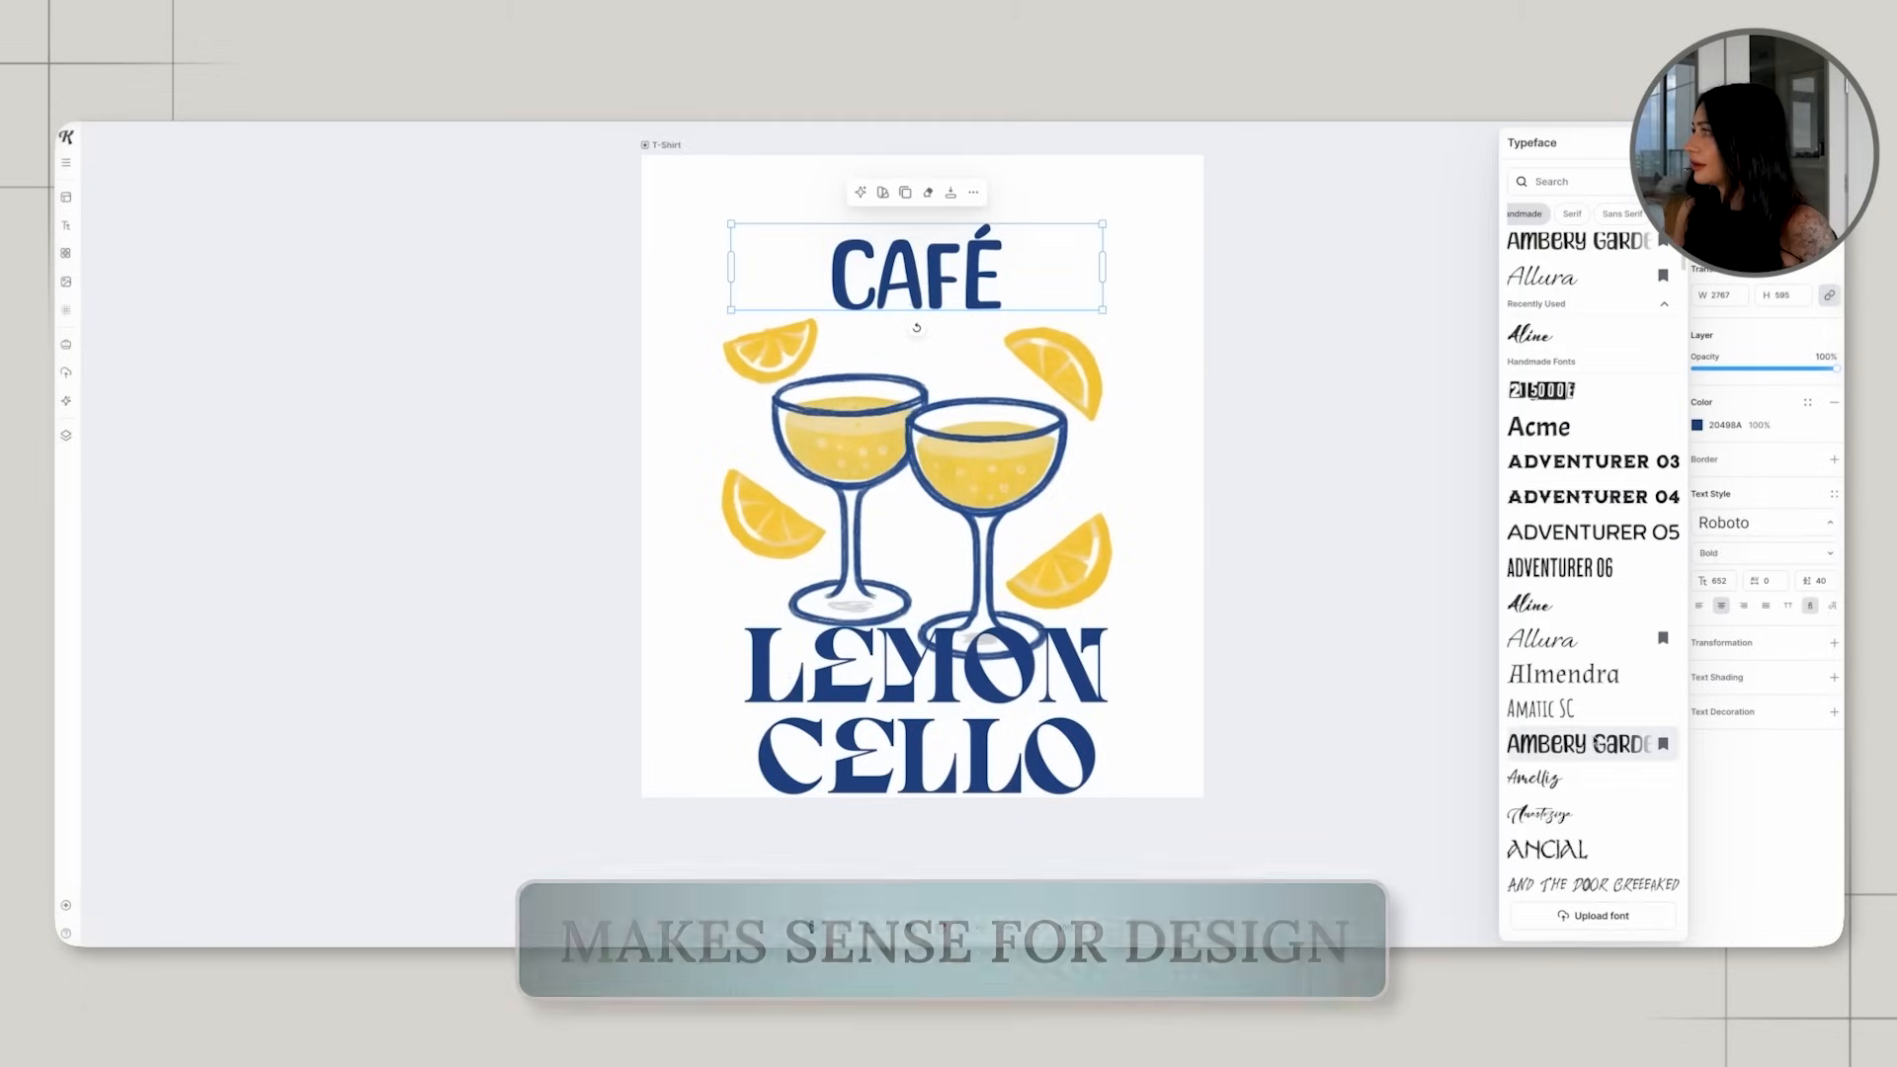
click(1104, 276)
mouse_move(1104, 277)
mouse_down()
mouse_move(1051, 278)
mouse_move(1096, 307)
mouse_up()
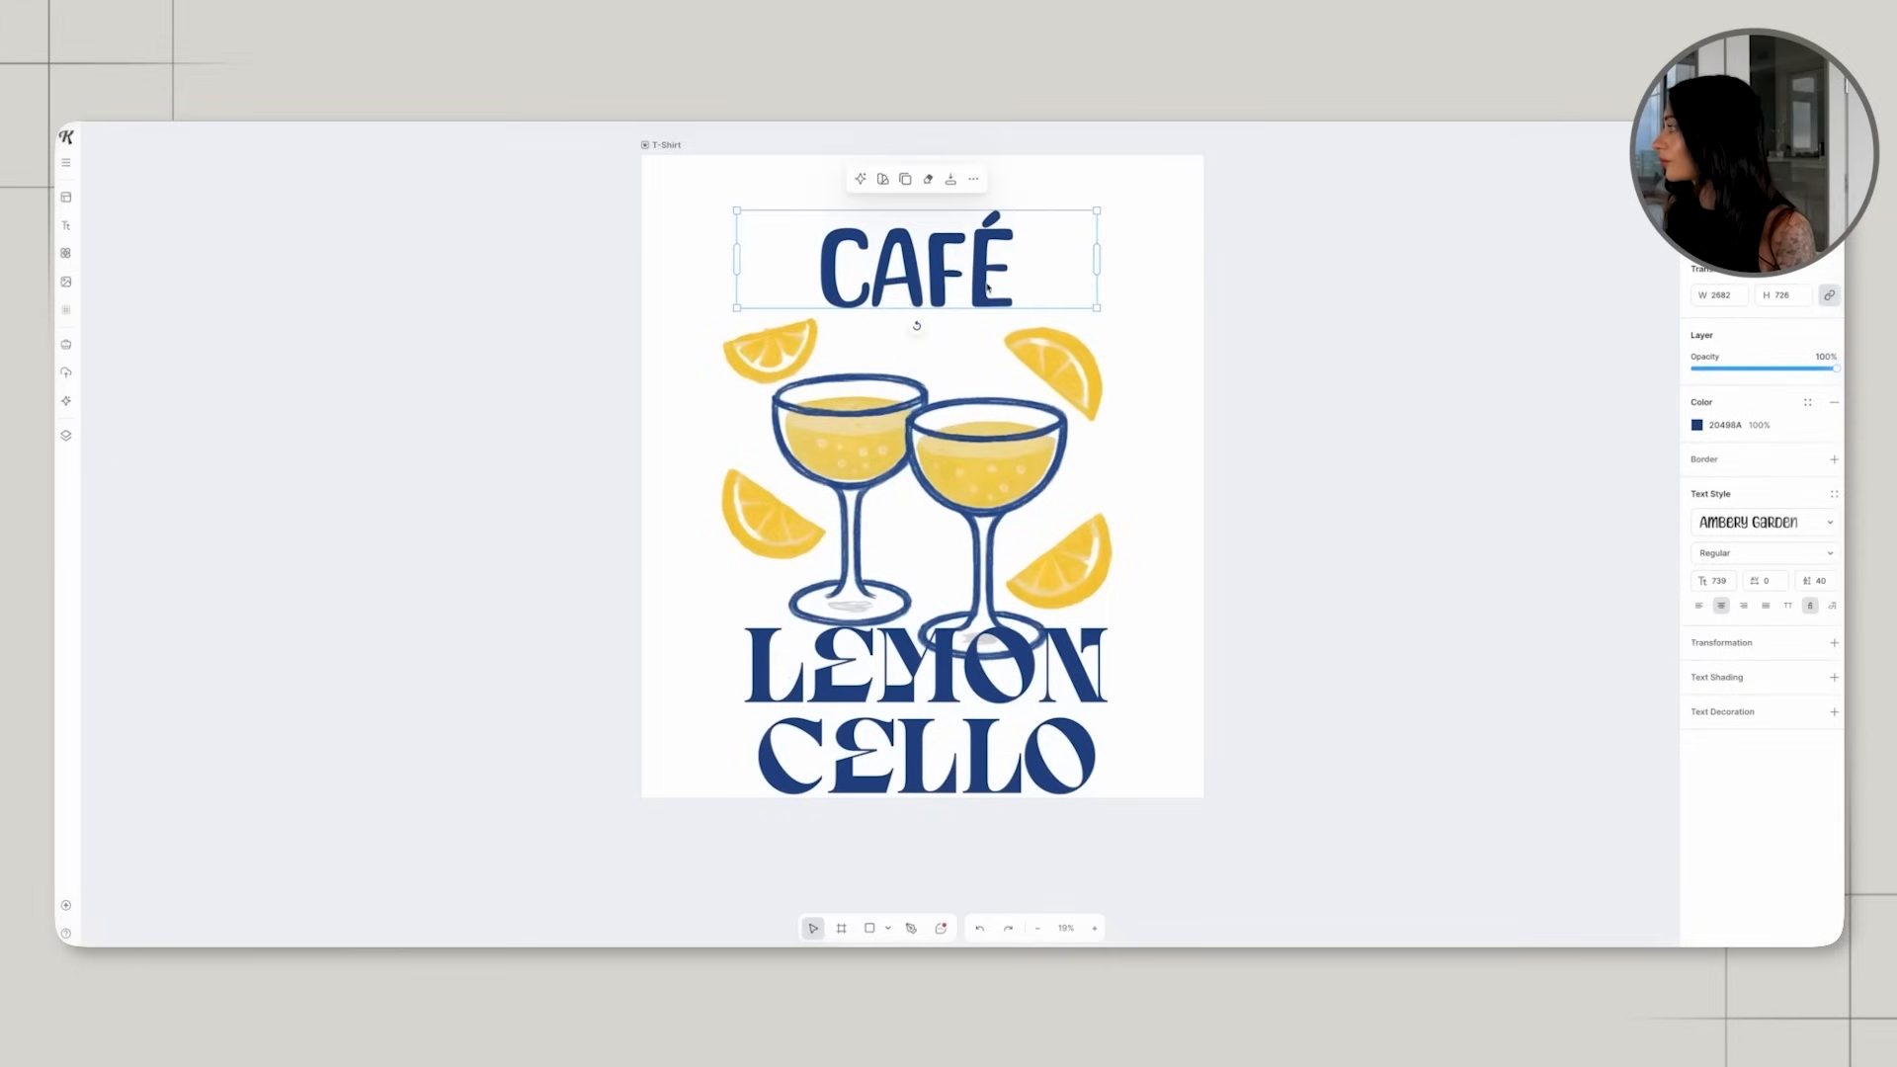
Set the LEMONCELLO text in the Ambery Garden handmade typeface.
click(1084, 649)
click(1775, 524)
scroll(1581, 494, down, 3)
click(1578, 366)
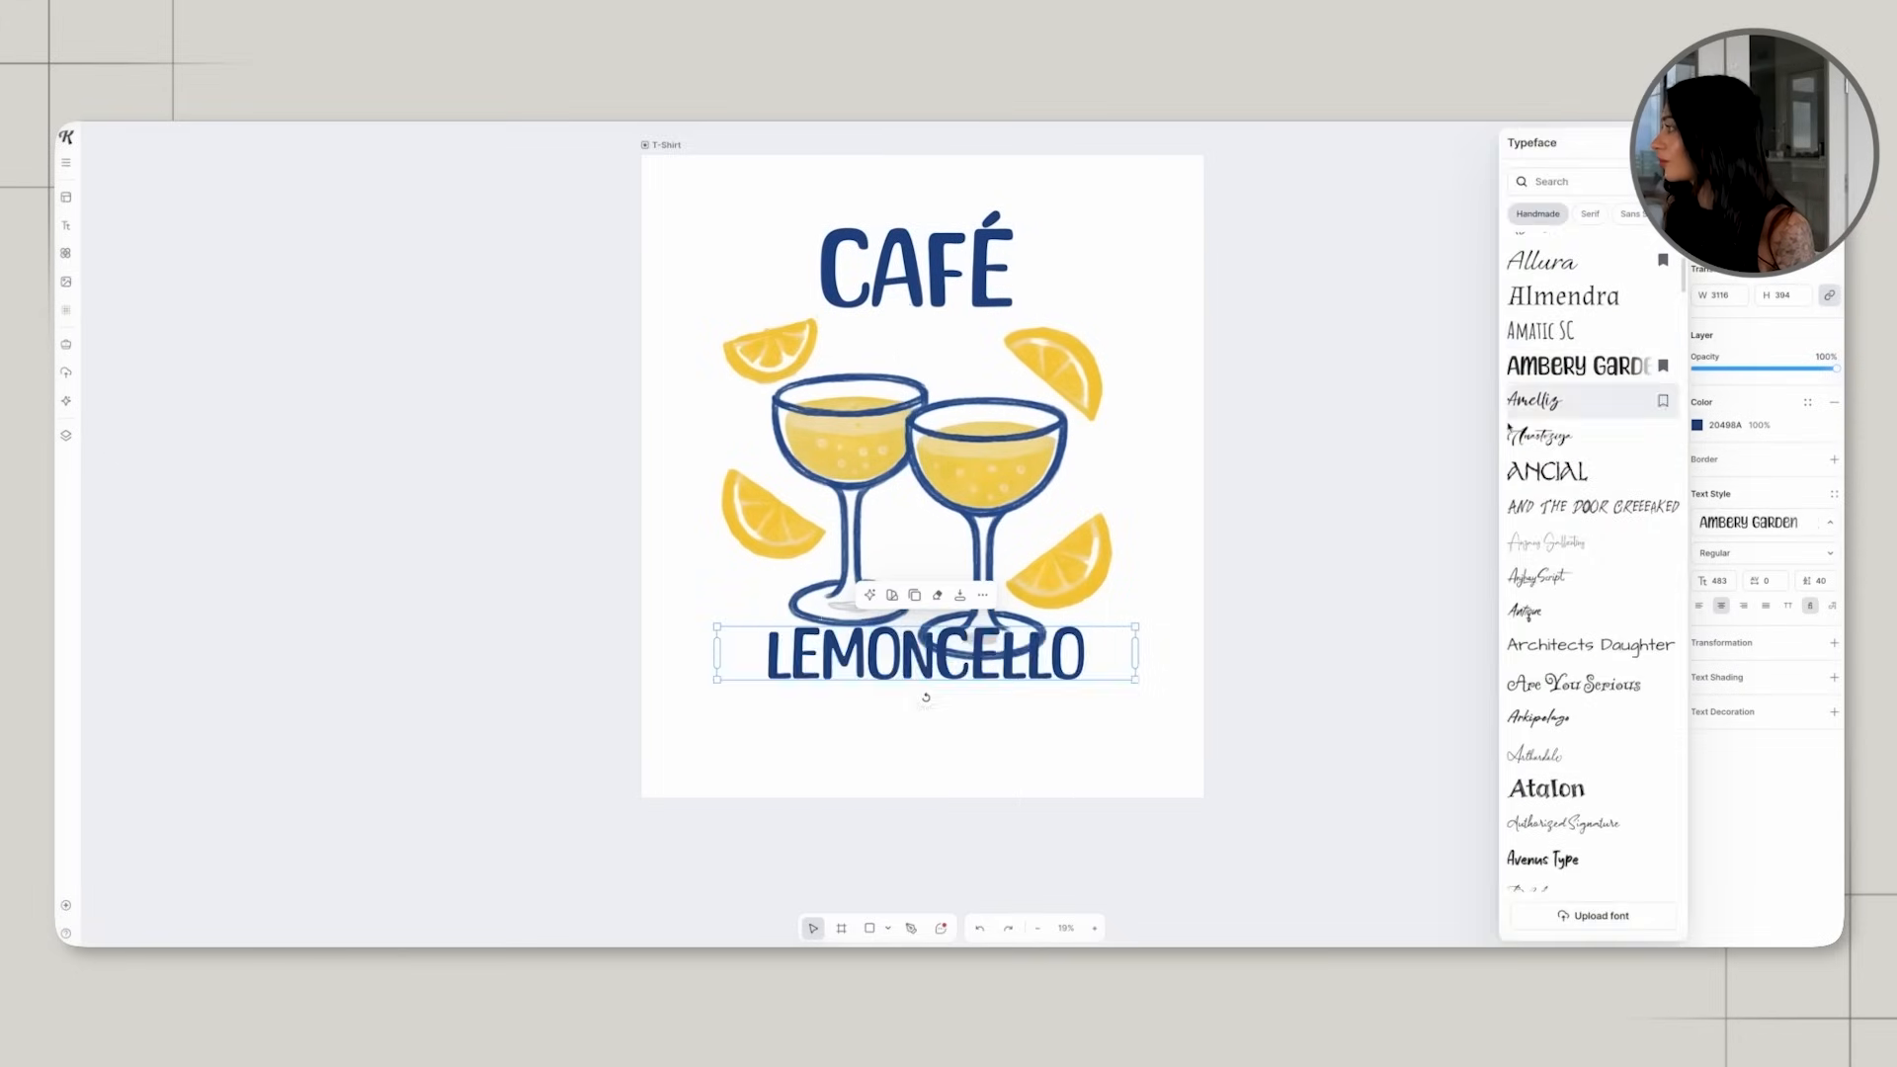
Move LEMONCELLO below the glass bases, enlarged to about size 644, and reposition CAFÉ closer to the tops of the glasses.
drag(918, 654, 914, 716)
drag(1132, 690, 1219, 671)
drag(991, 273, 997, 308)
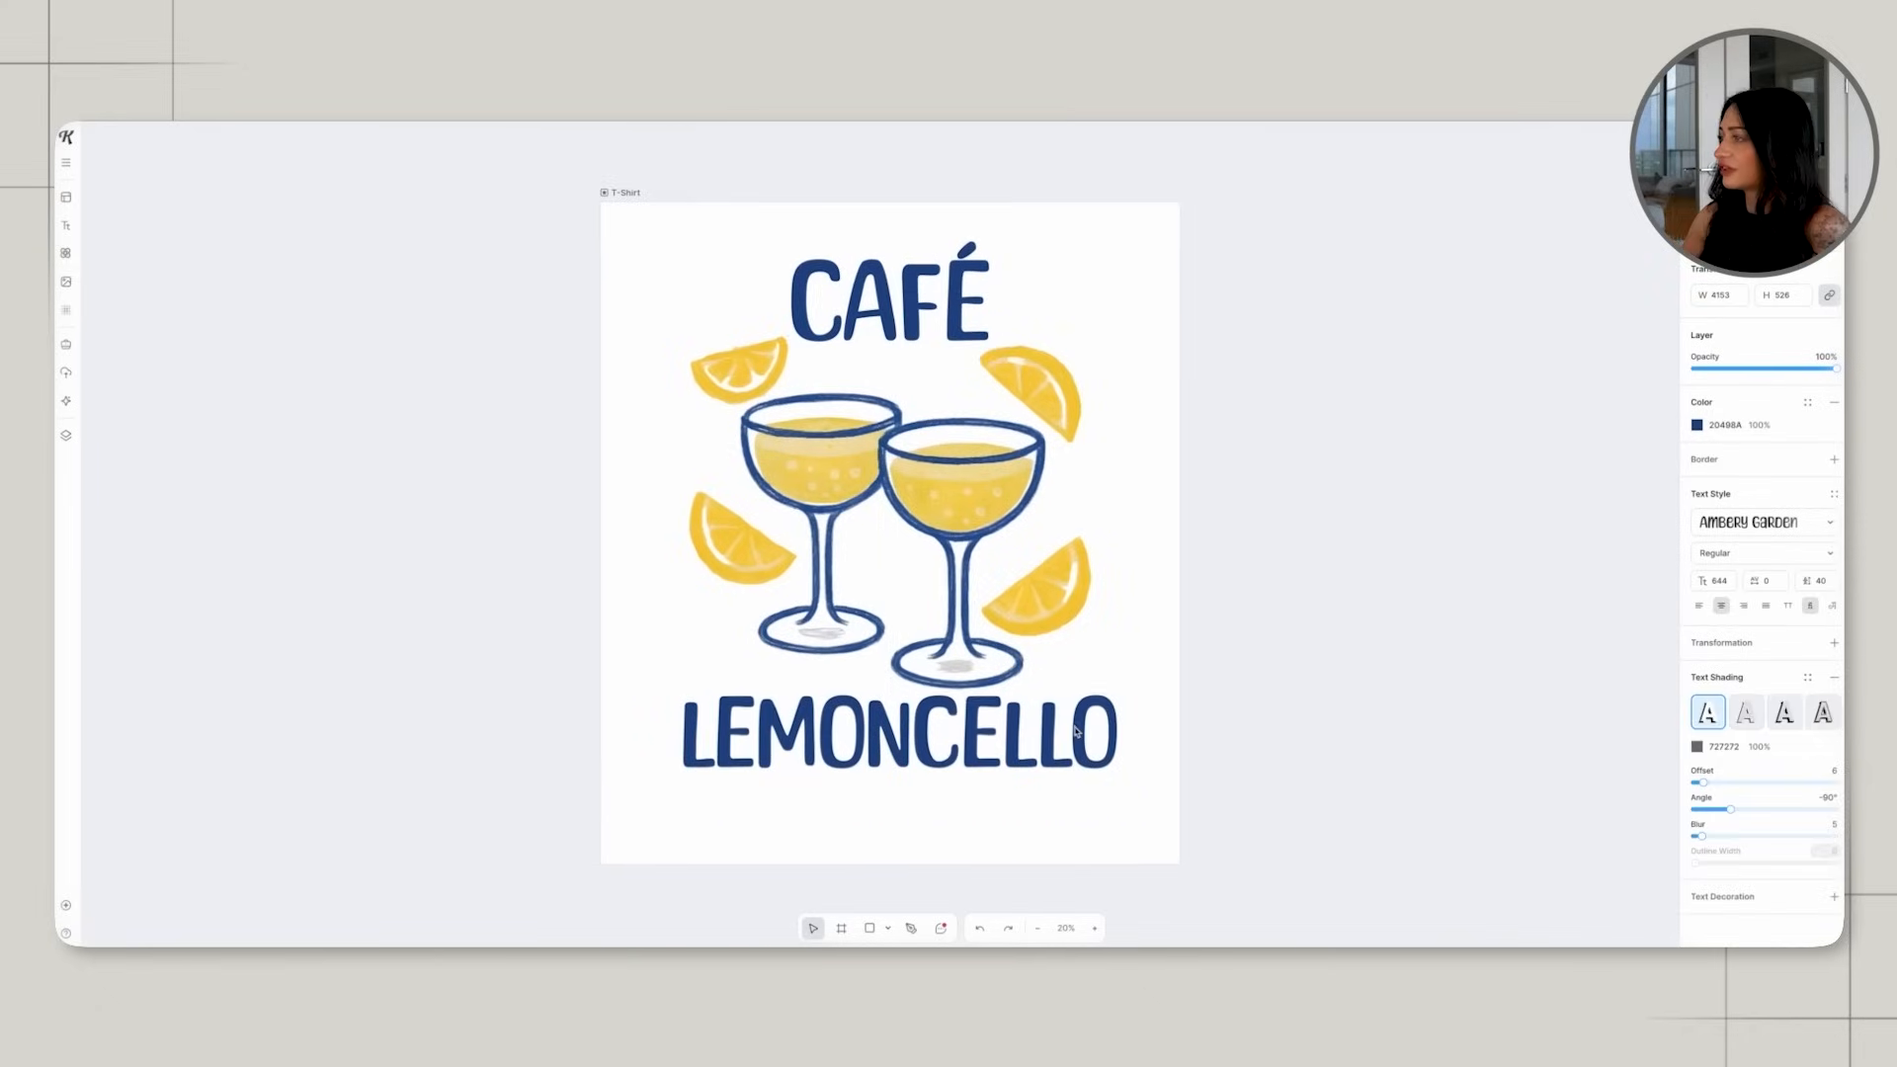
click(1247, 718)
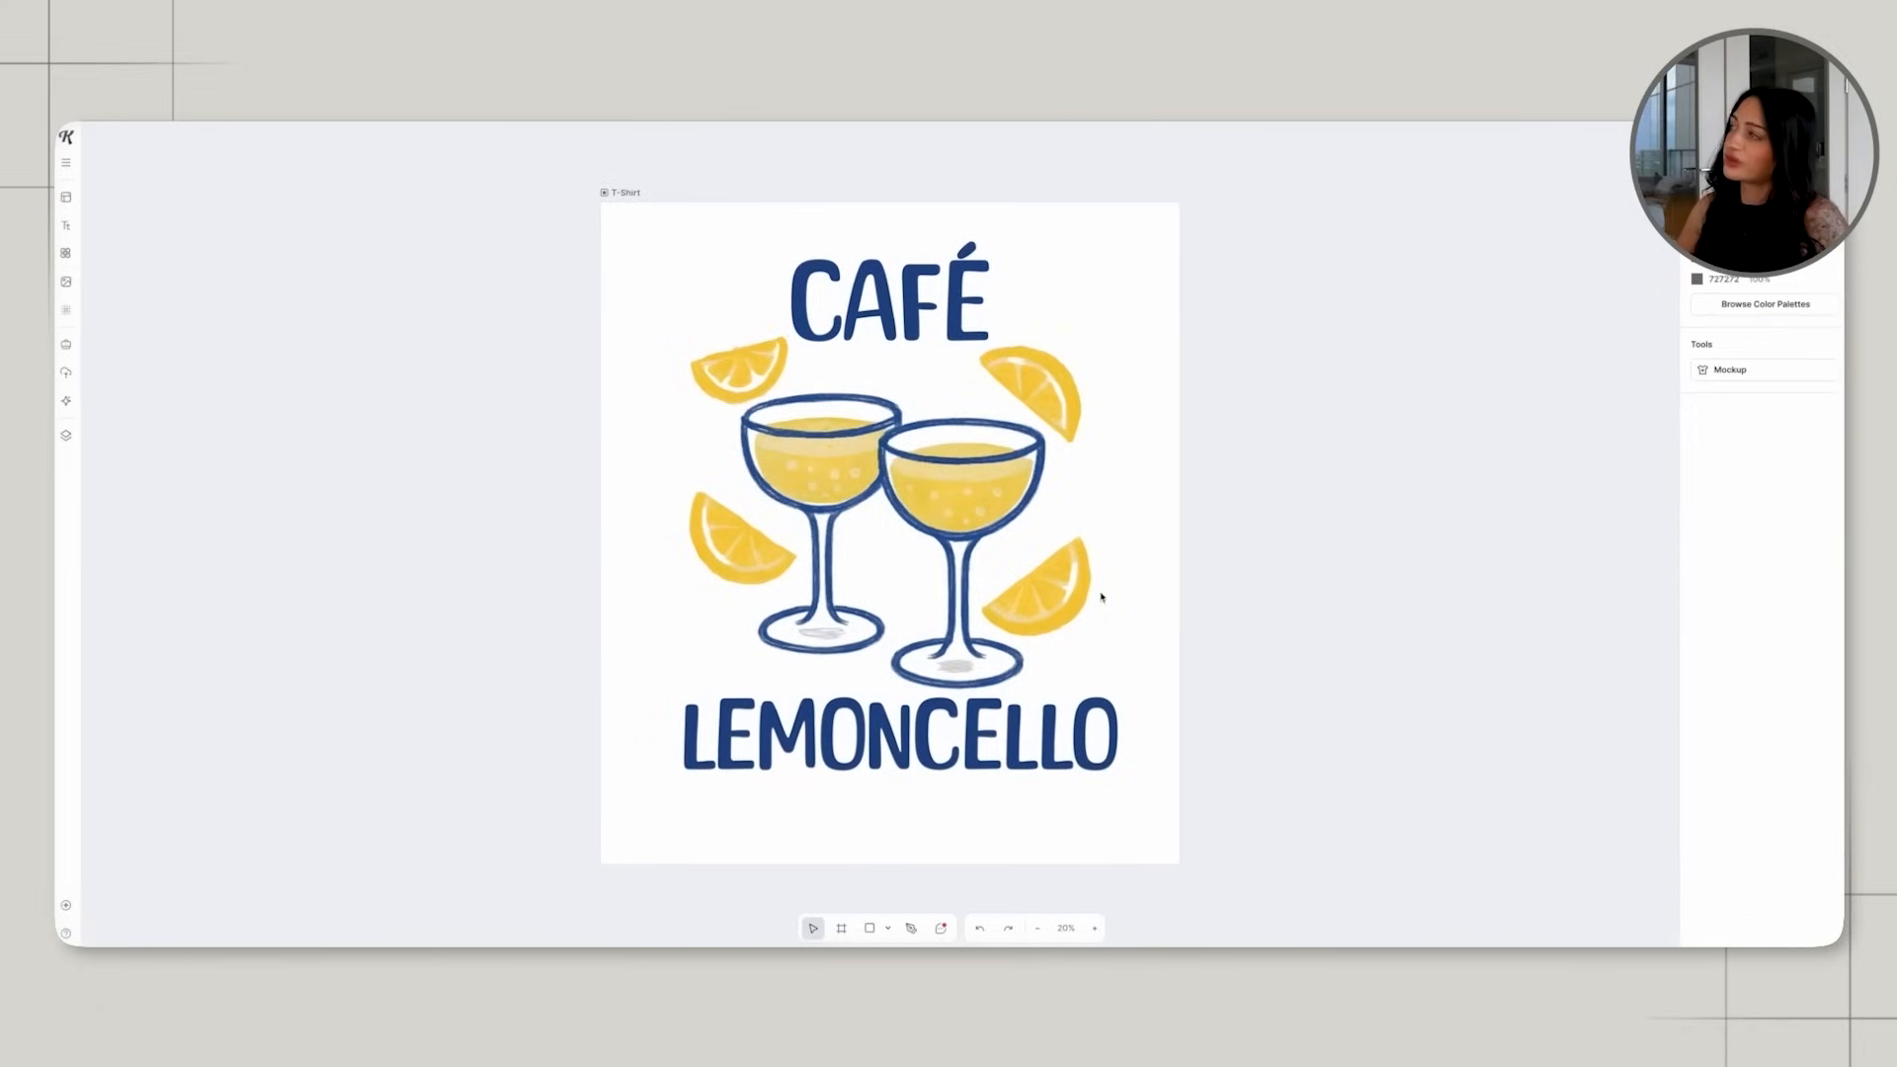
Try a green wavy frame from the Shapes illustrations on the design and delete it.
scroll(1092, 594, up, 1)
click(65, 252)
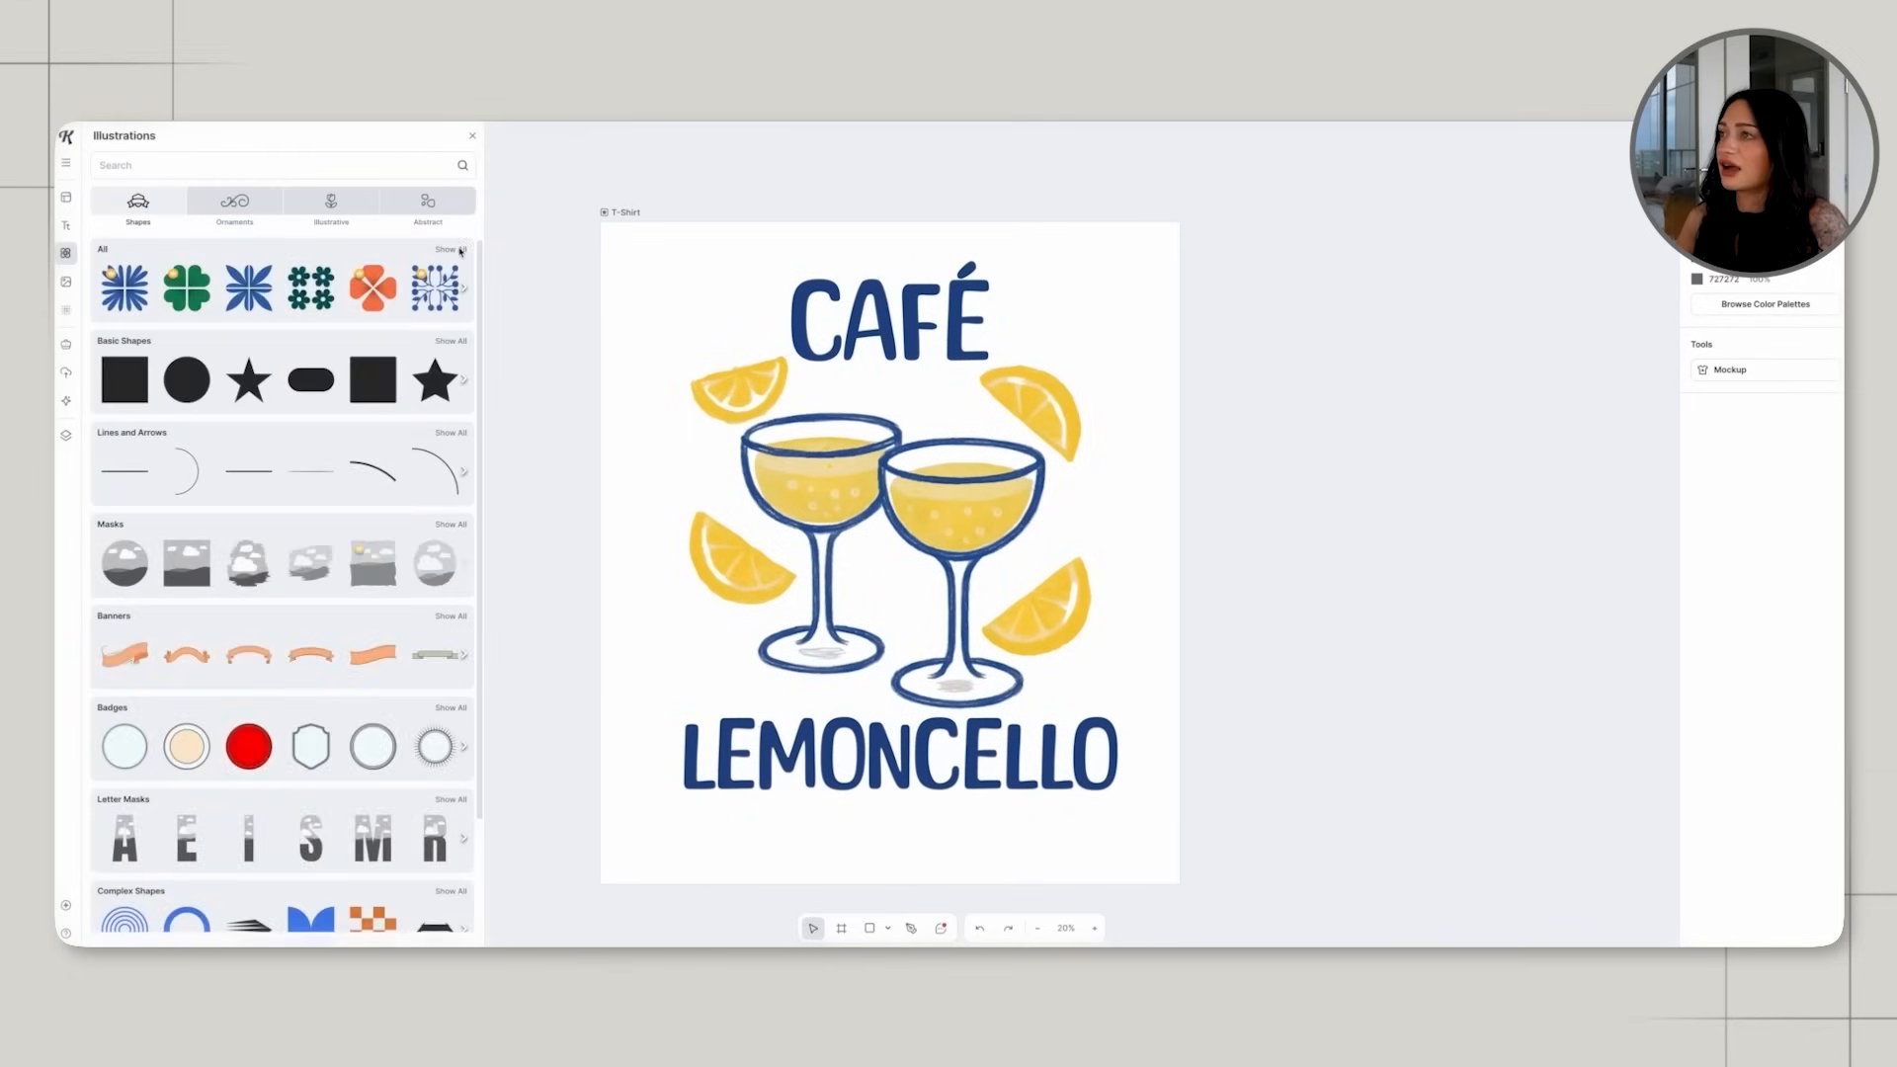
click(460, 250)
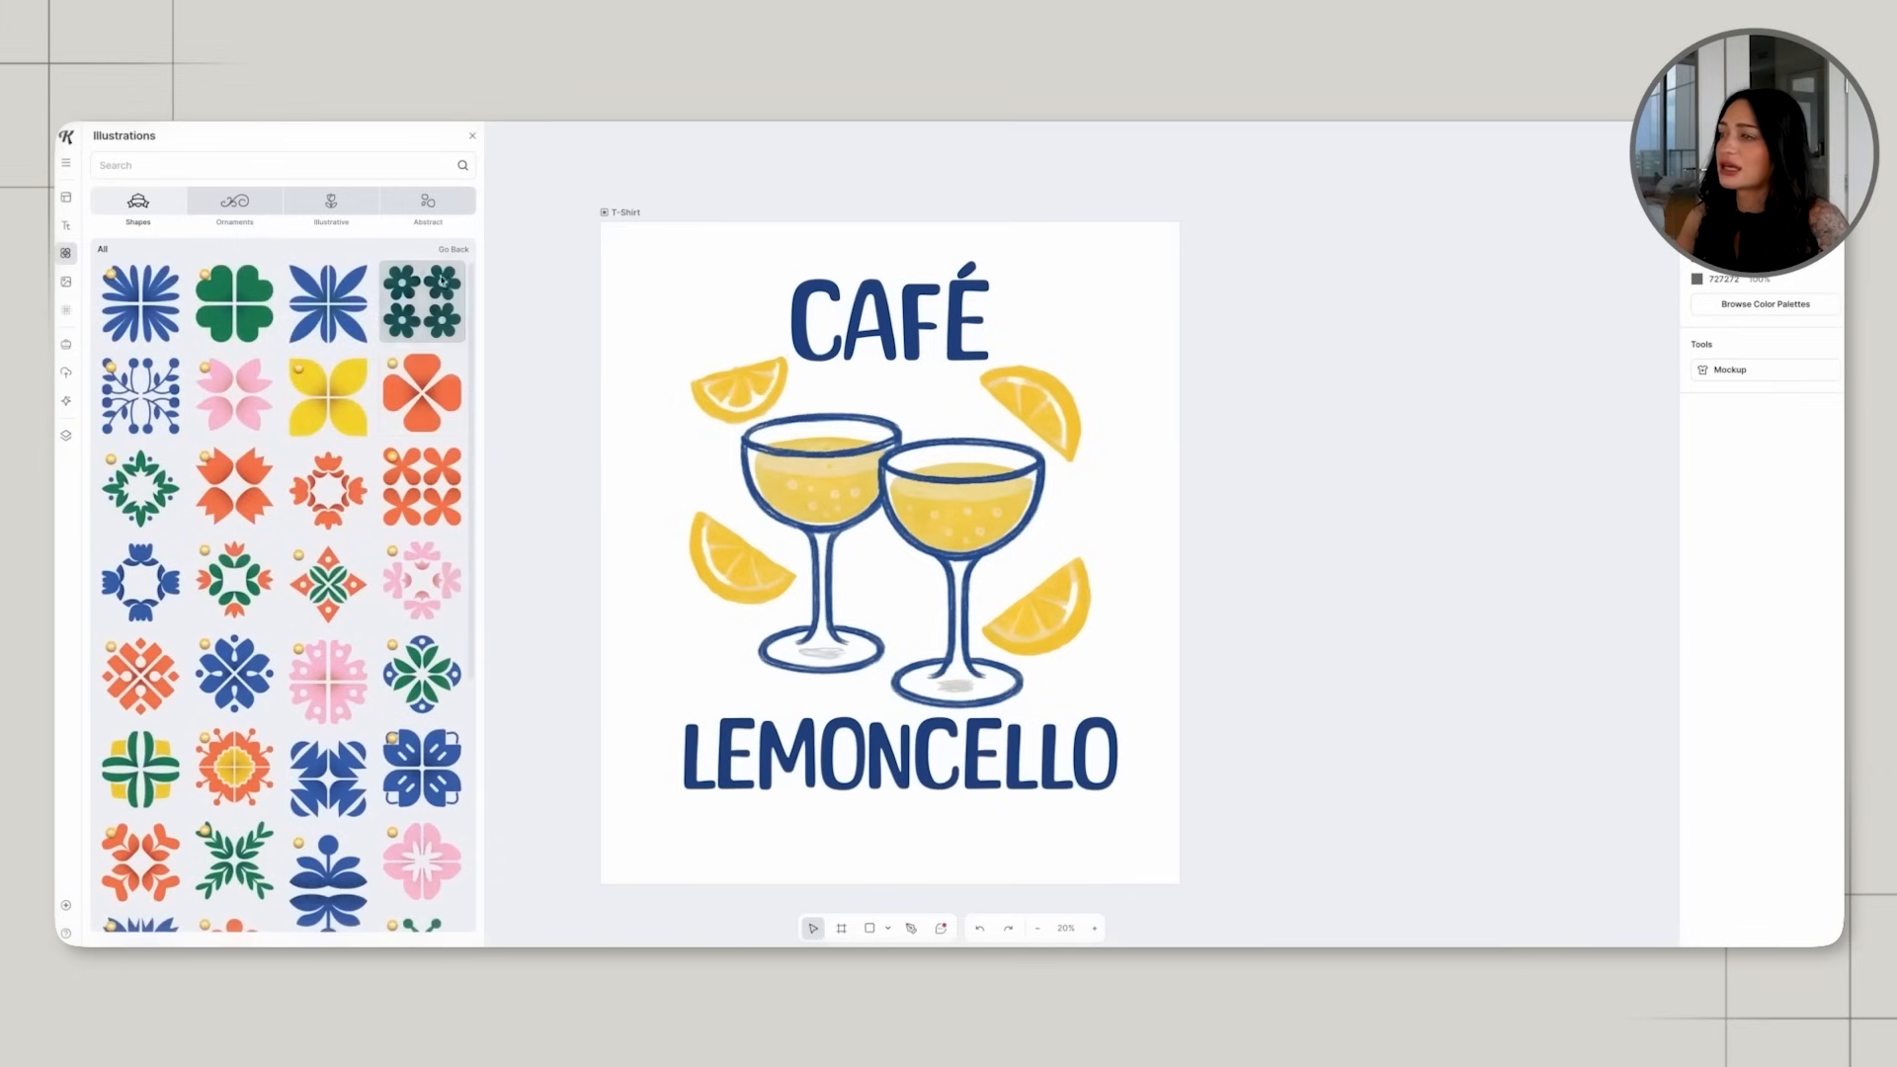
scroll(454, 362, down, 6)
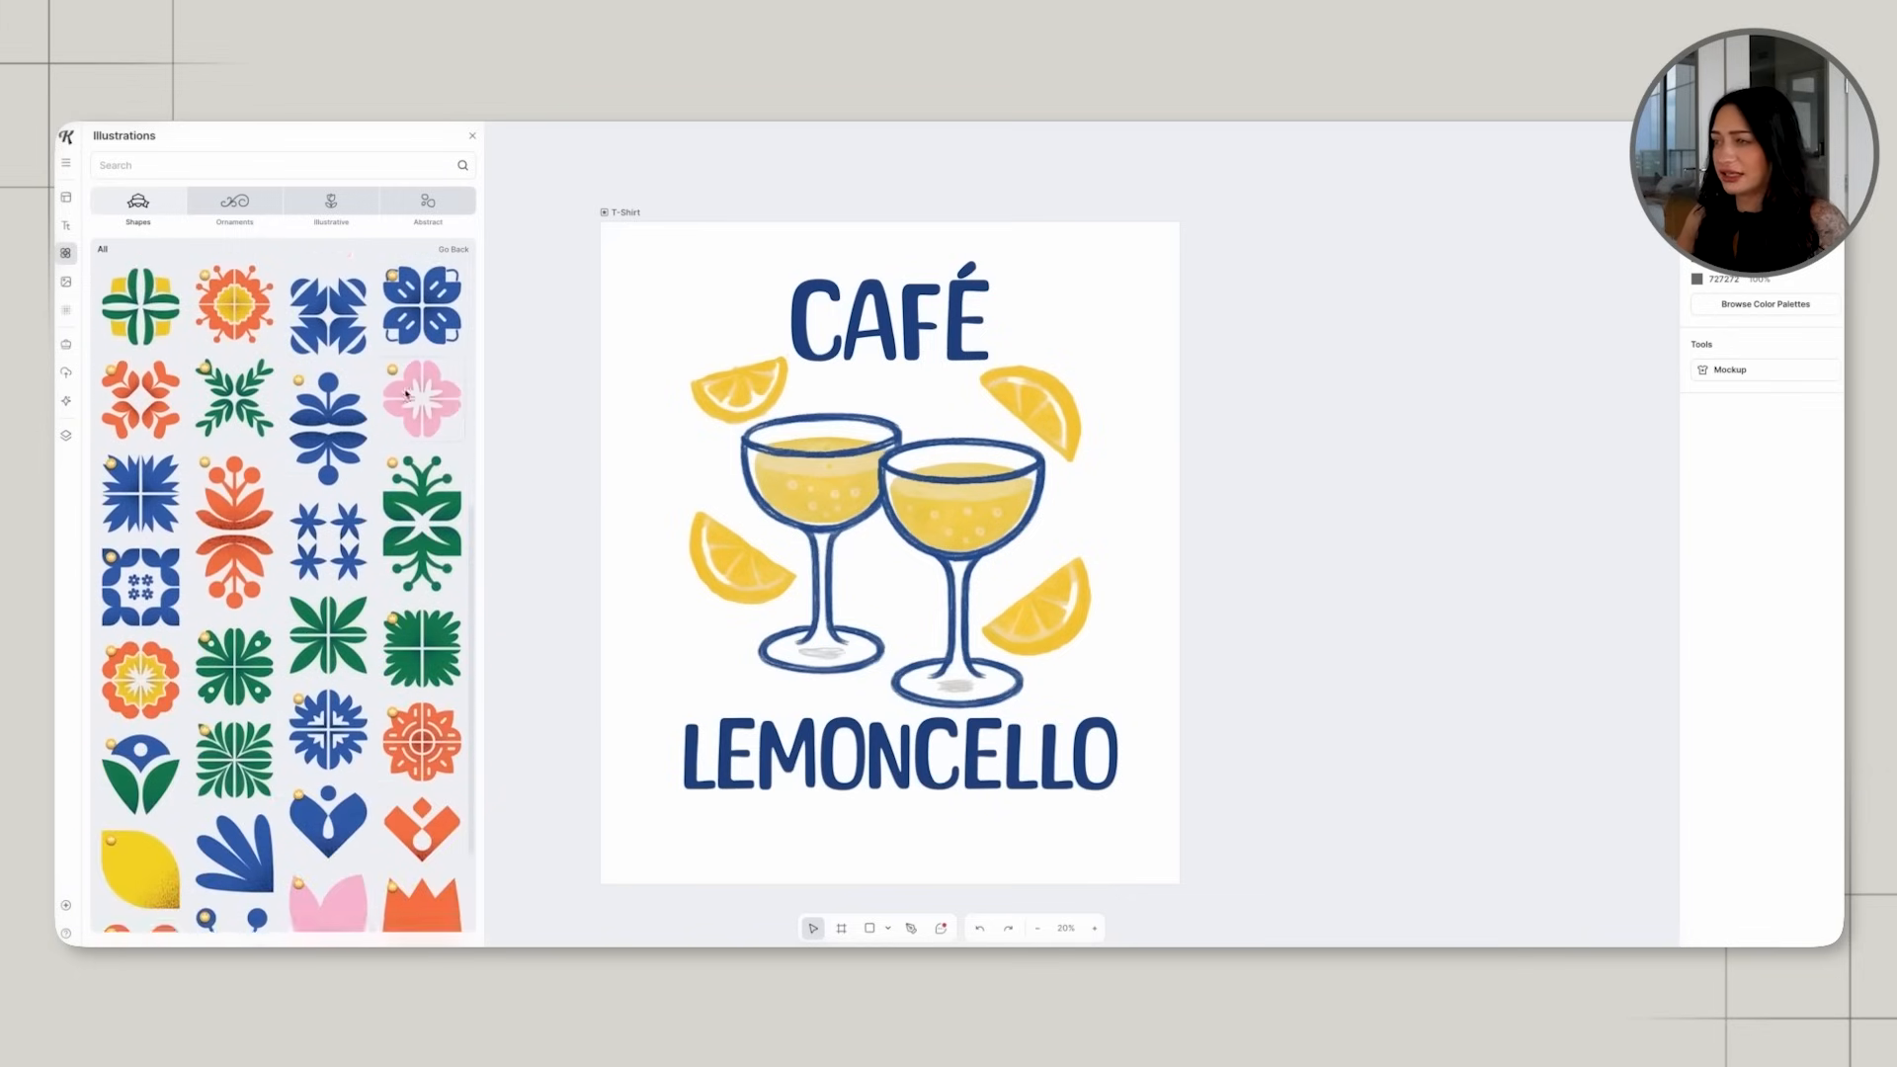
scroll(405, 391, down, 9)
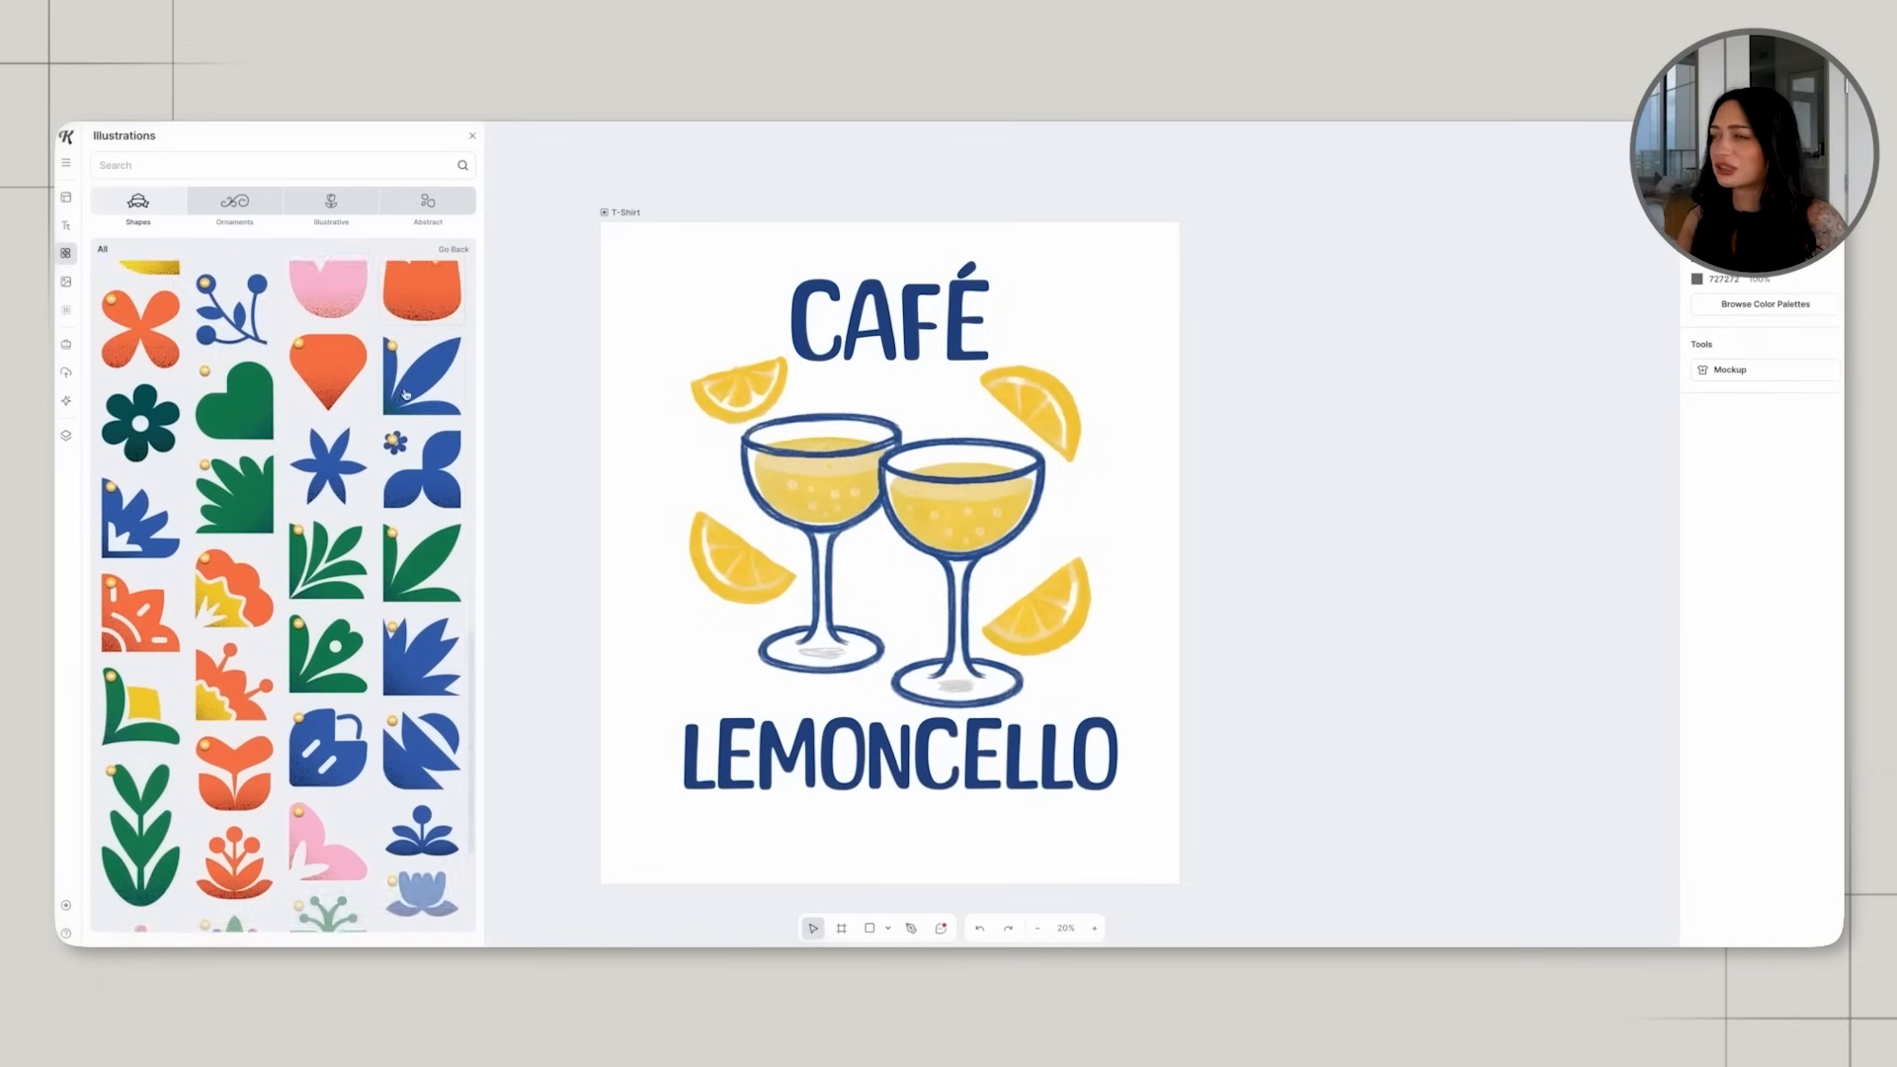
scroll(405, 392, down, 4)
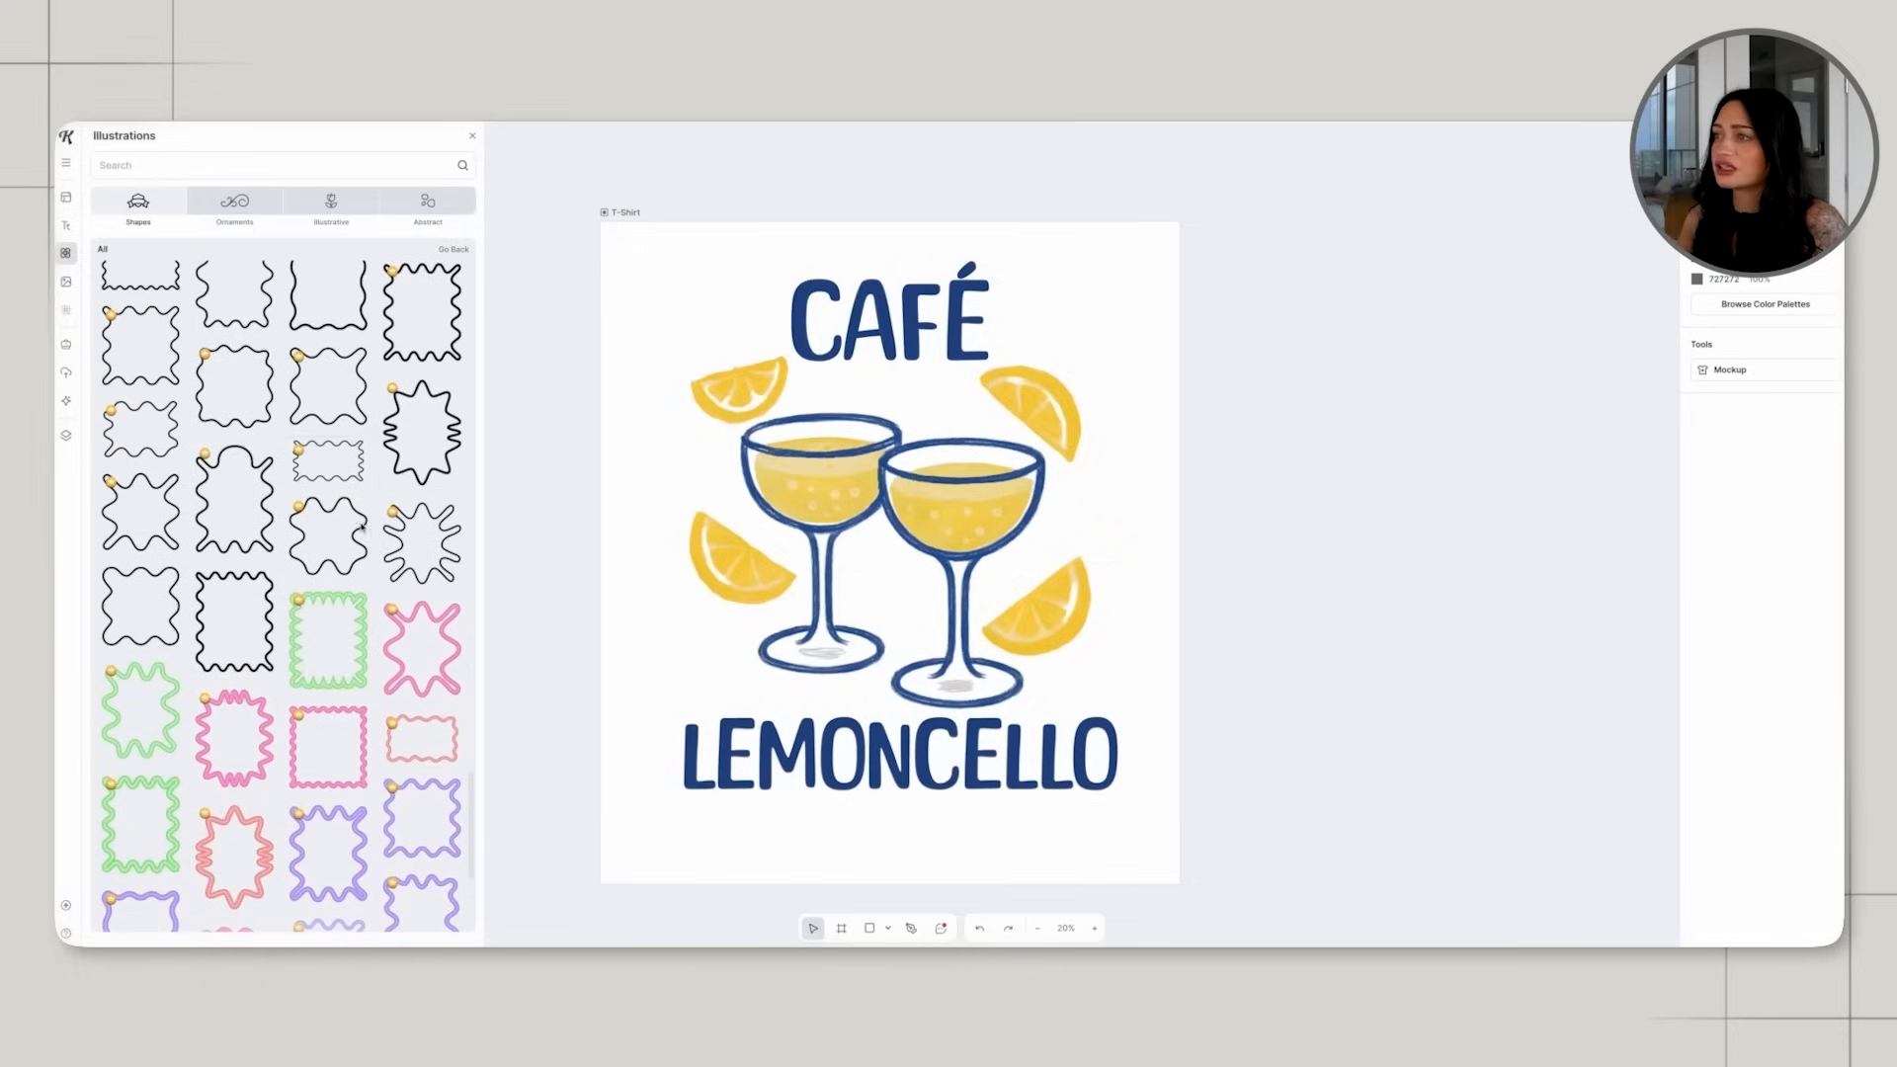
drag(914, 423, 819, 426)
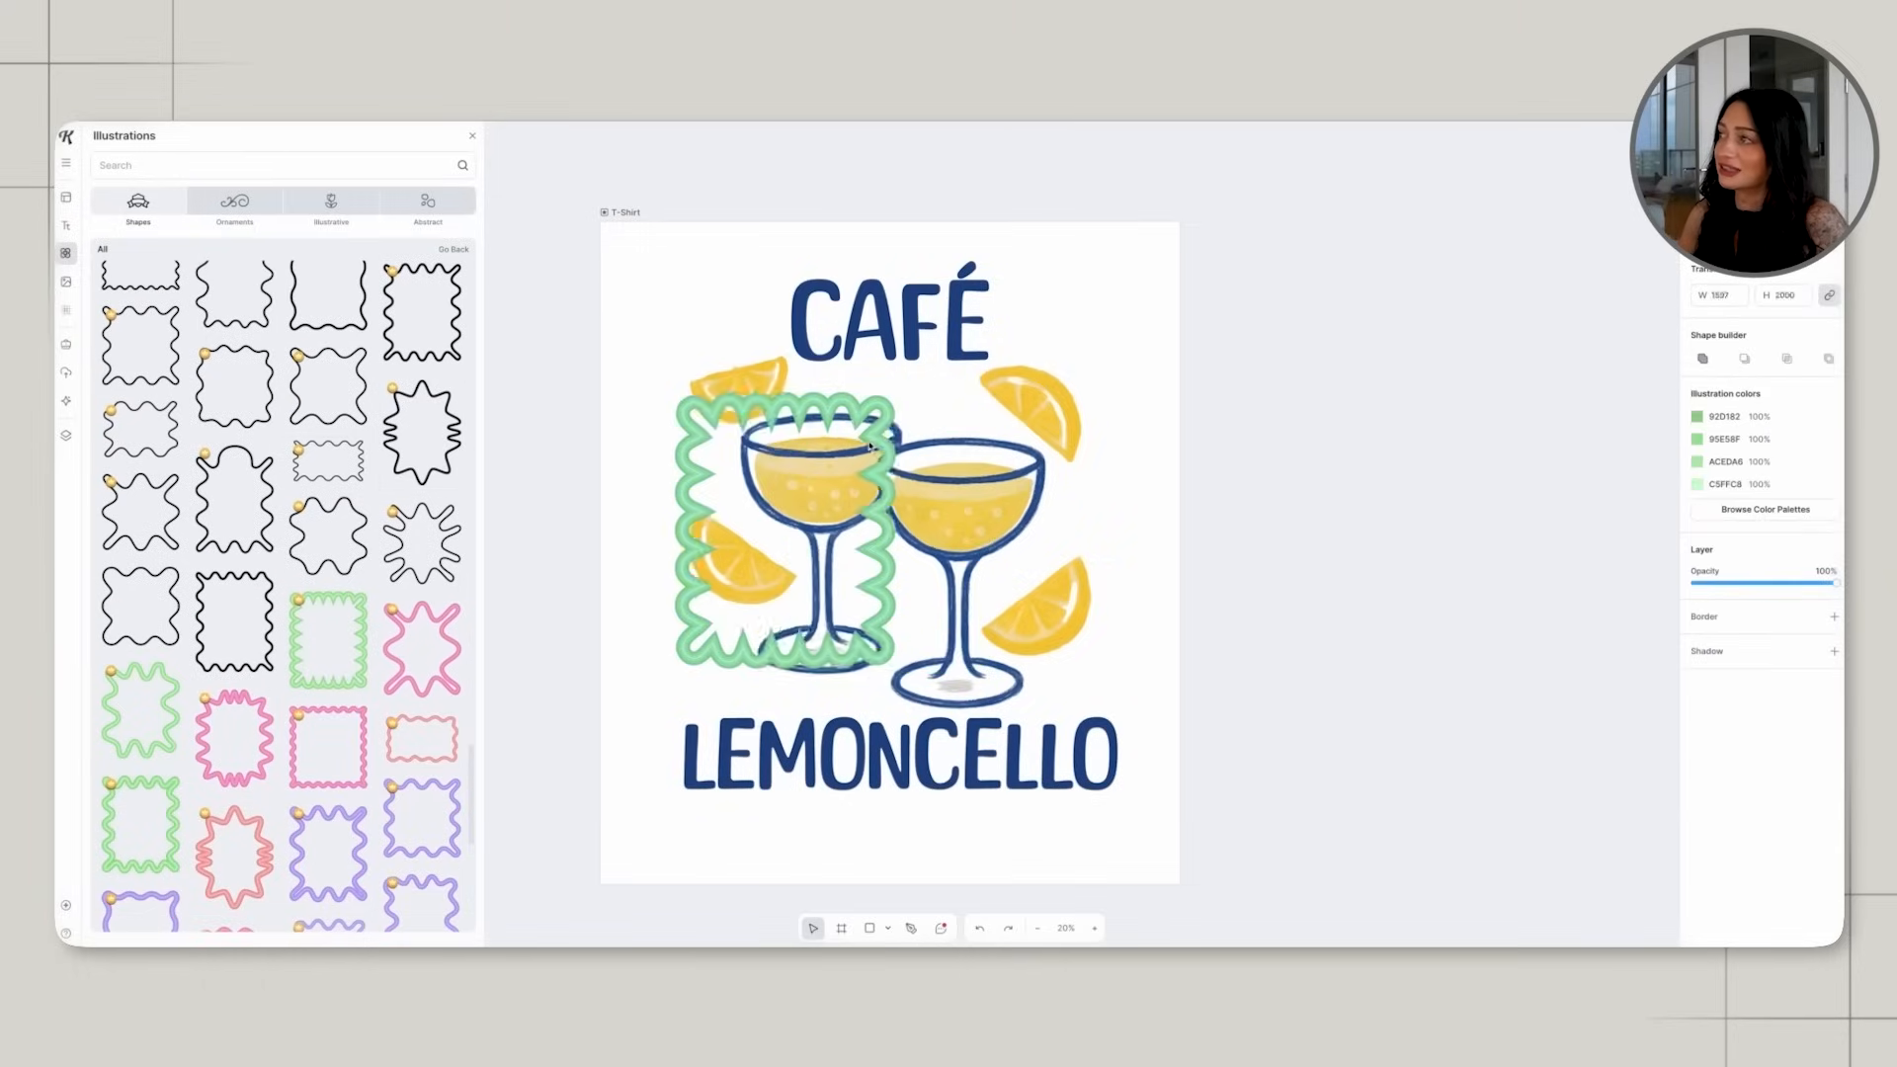
key(Delete)
Add the blue-grey organic blob from the Abstract Shapes illustrations to the artboard.
scroll(384, 436, up, 5)
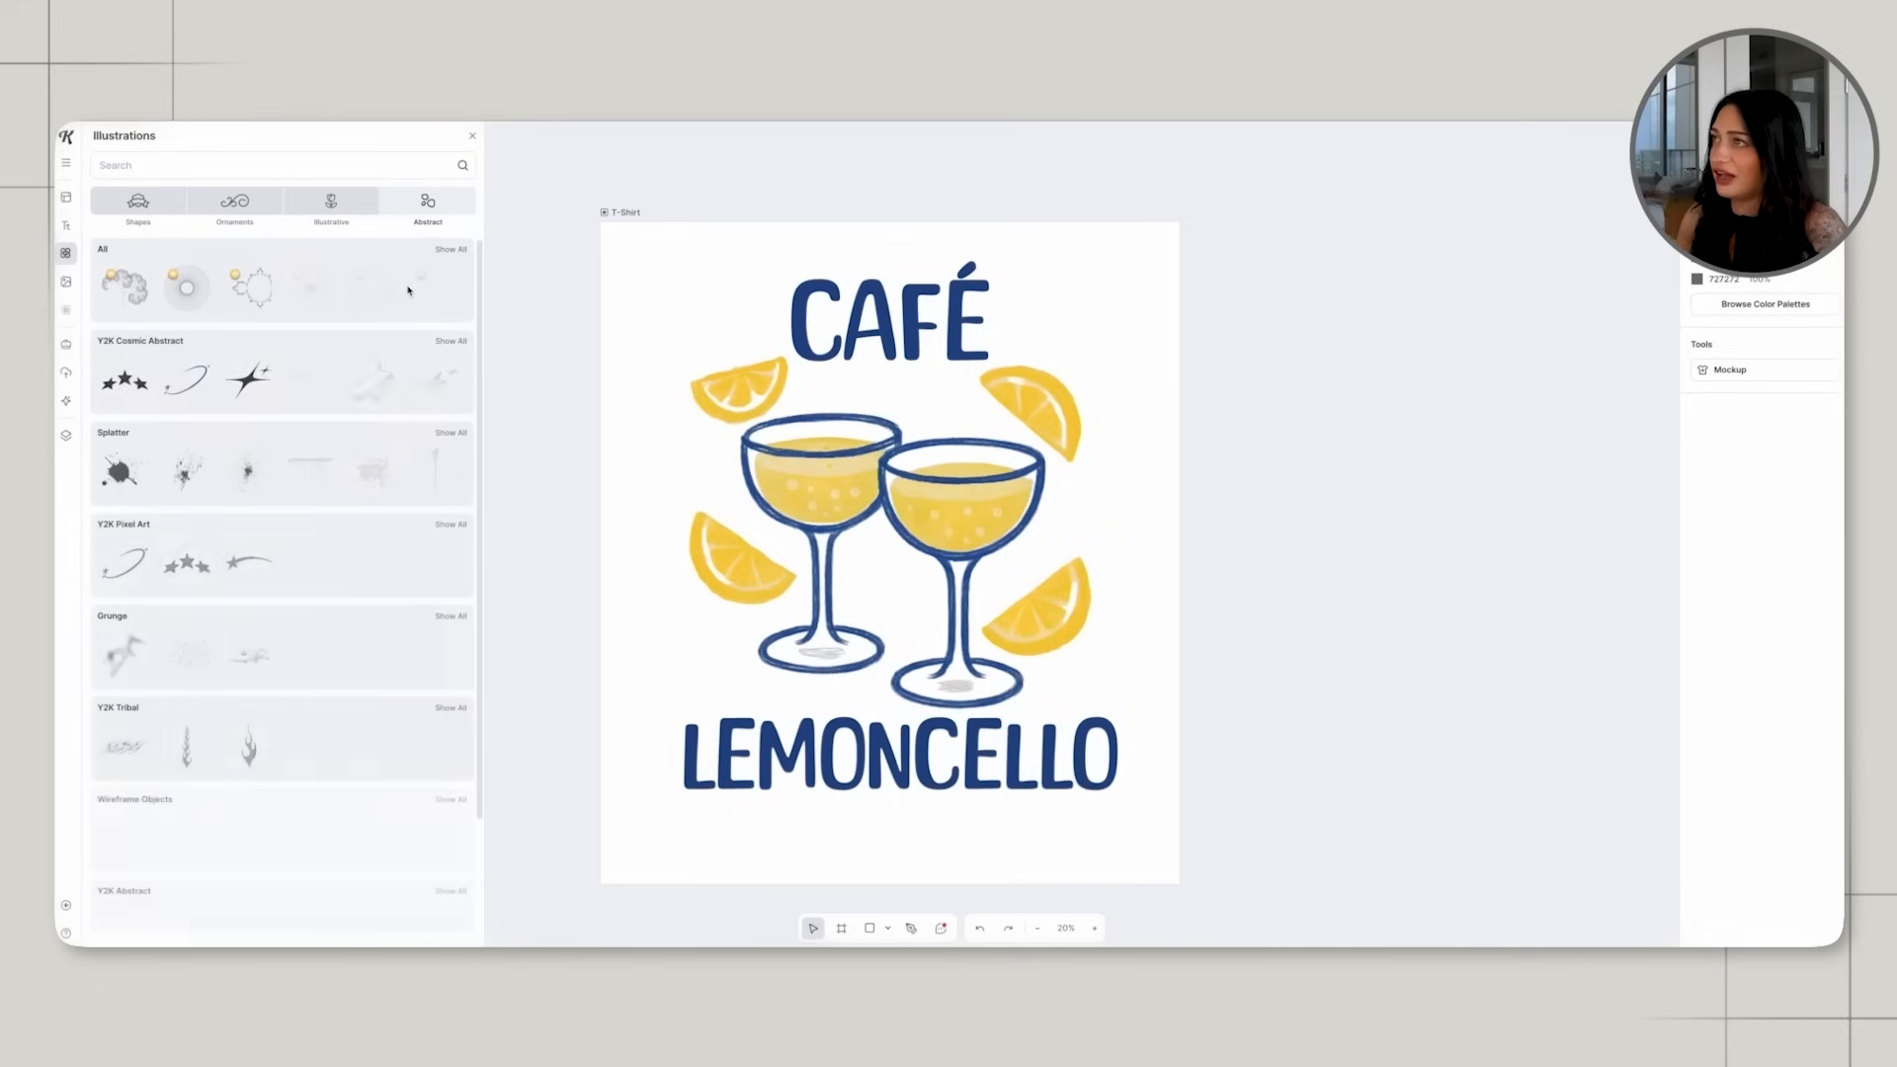
scroll(388, 378, down, 8)
scroll(389, 378, down, 3)
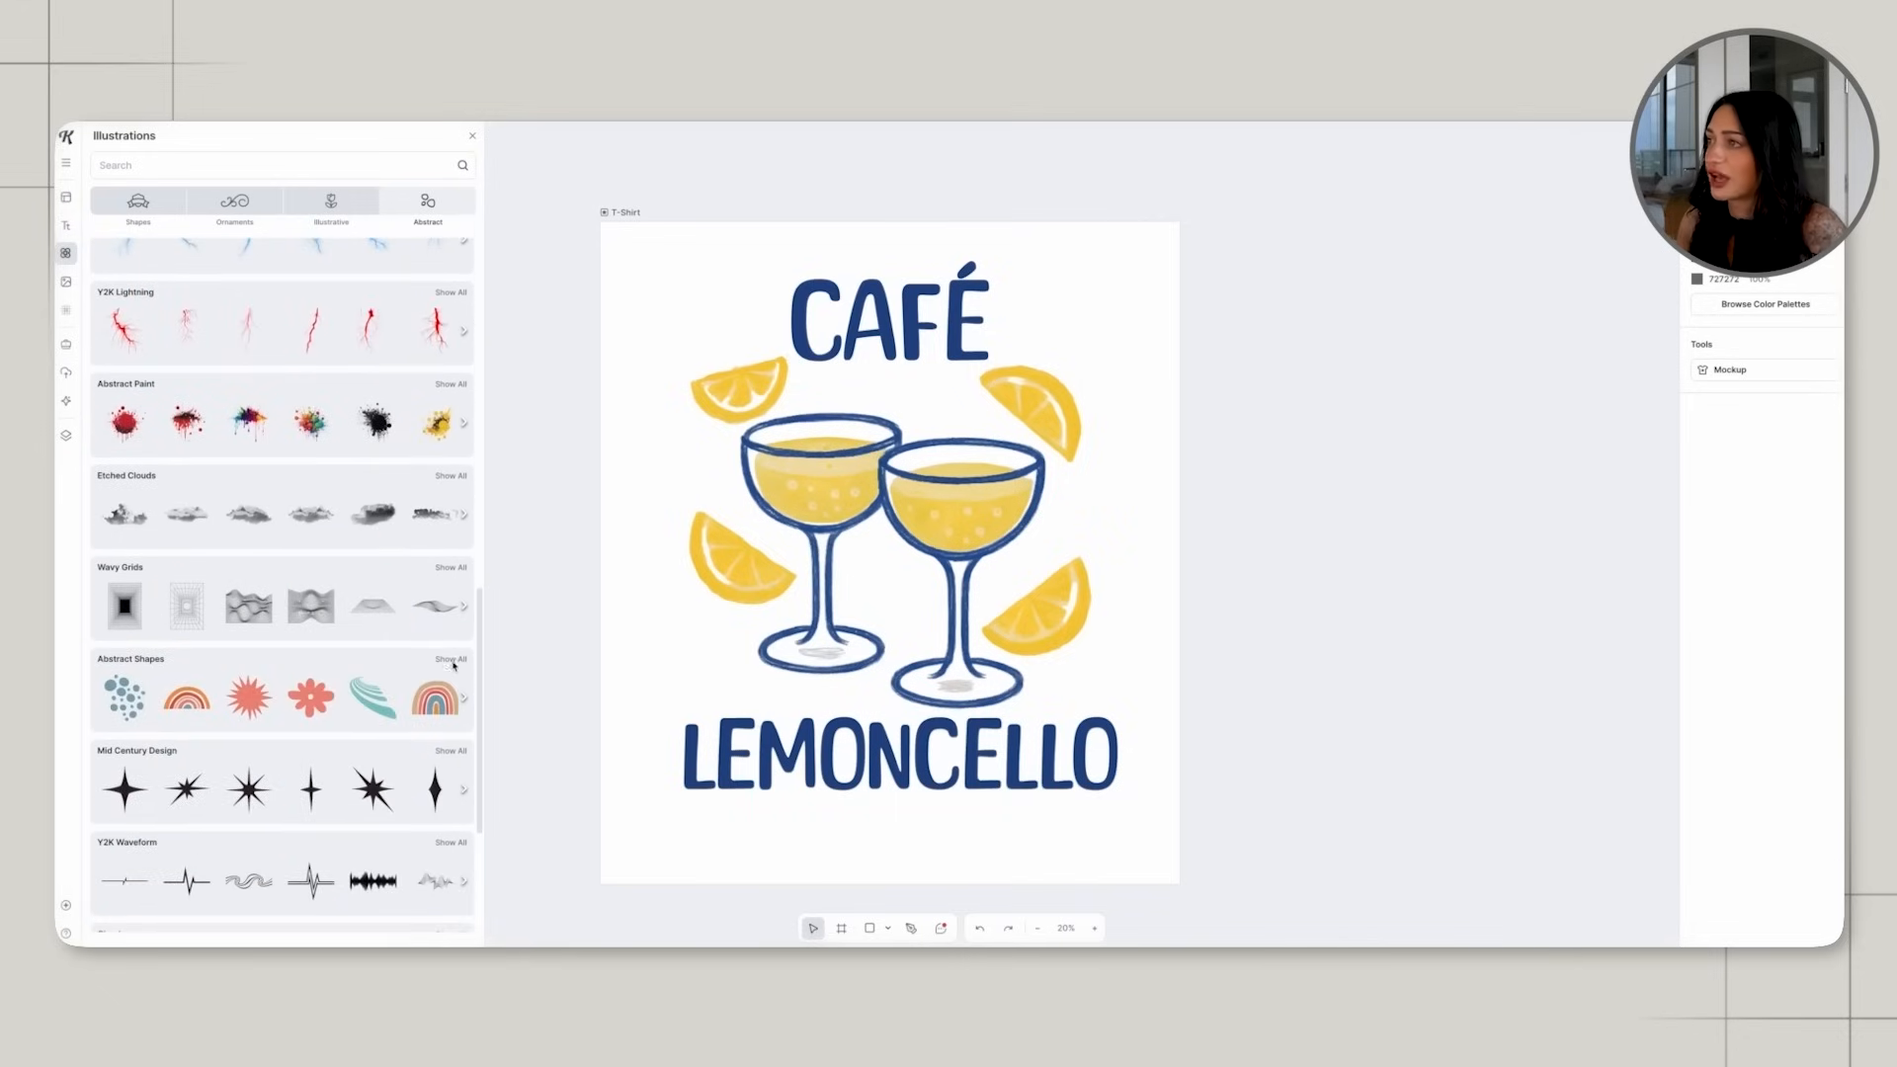
click(452, 660)
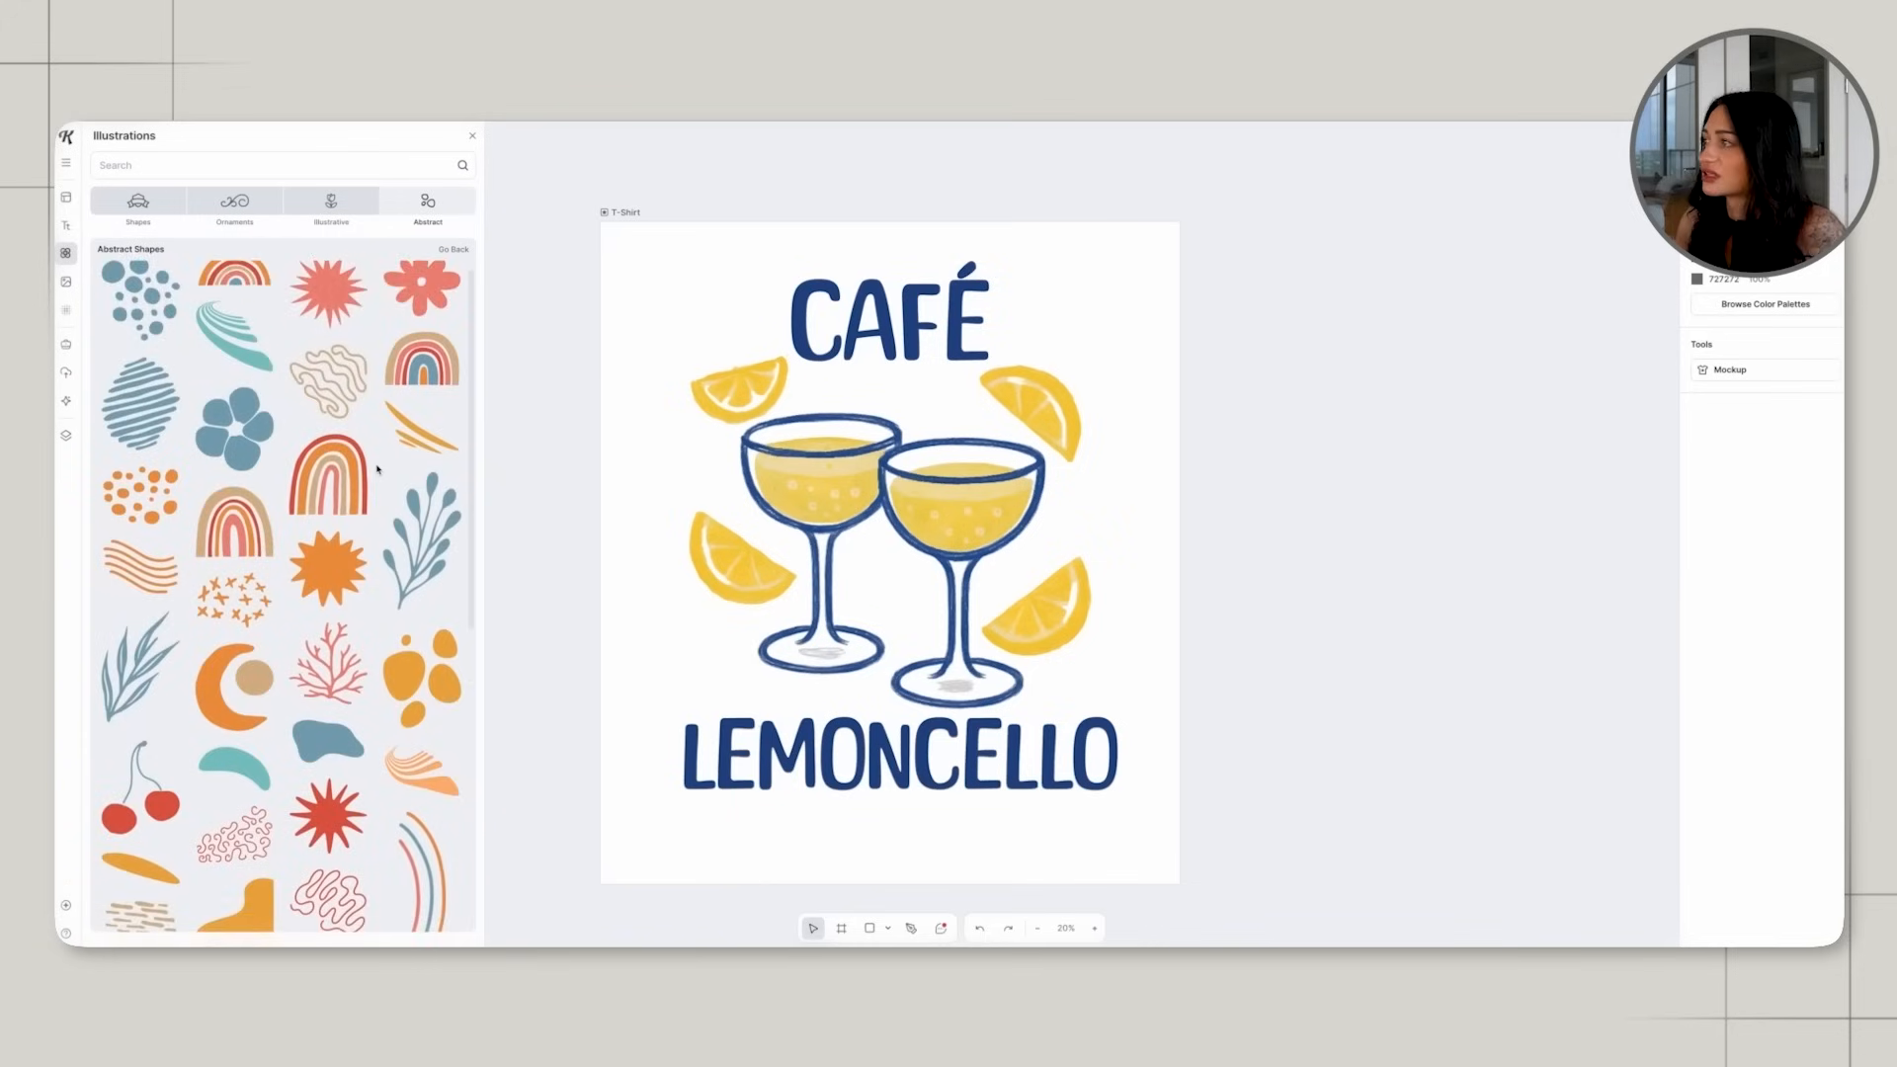
scroll(378, 469, down, 2)
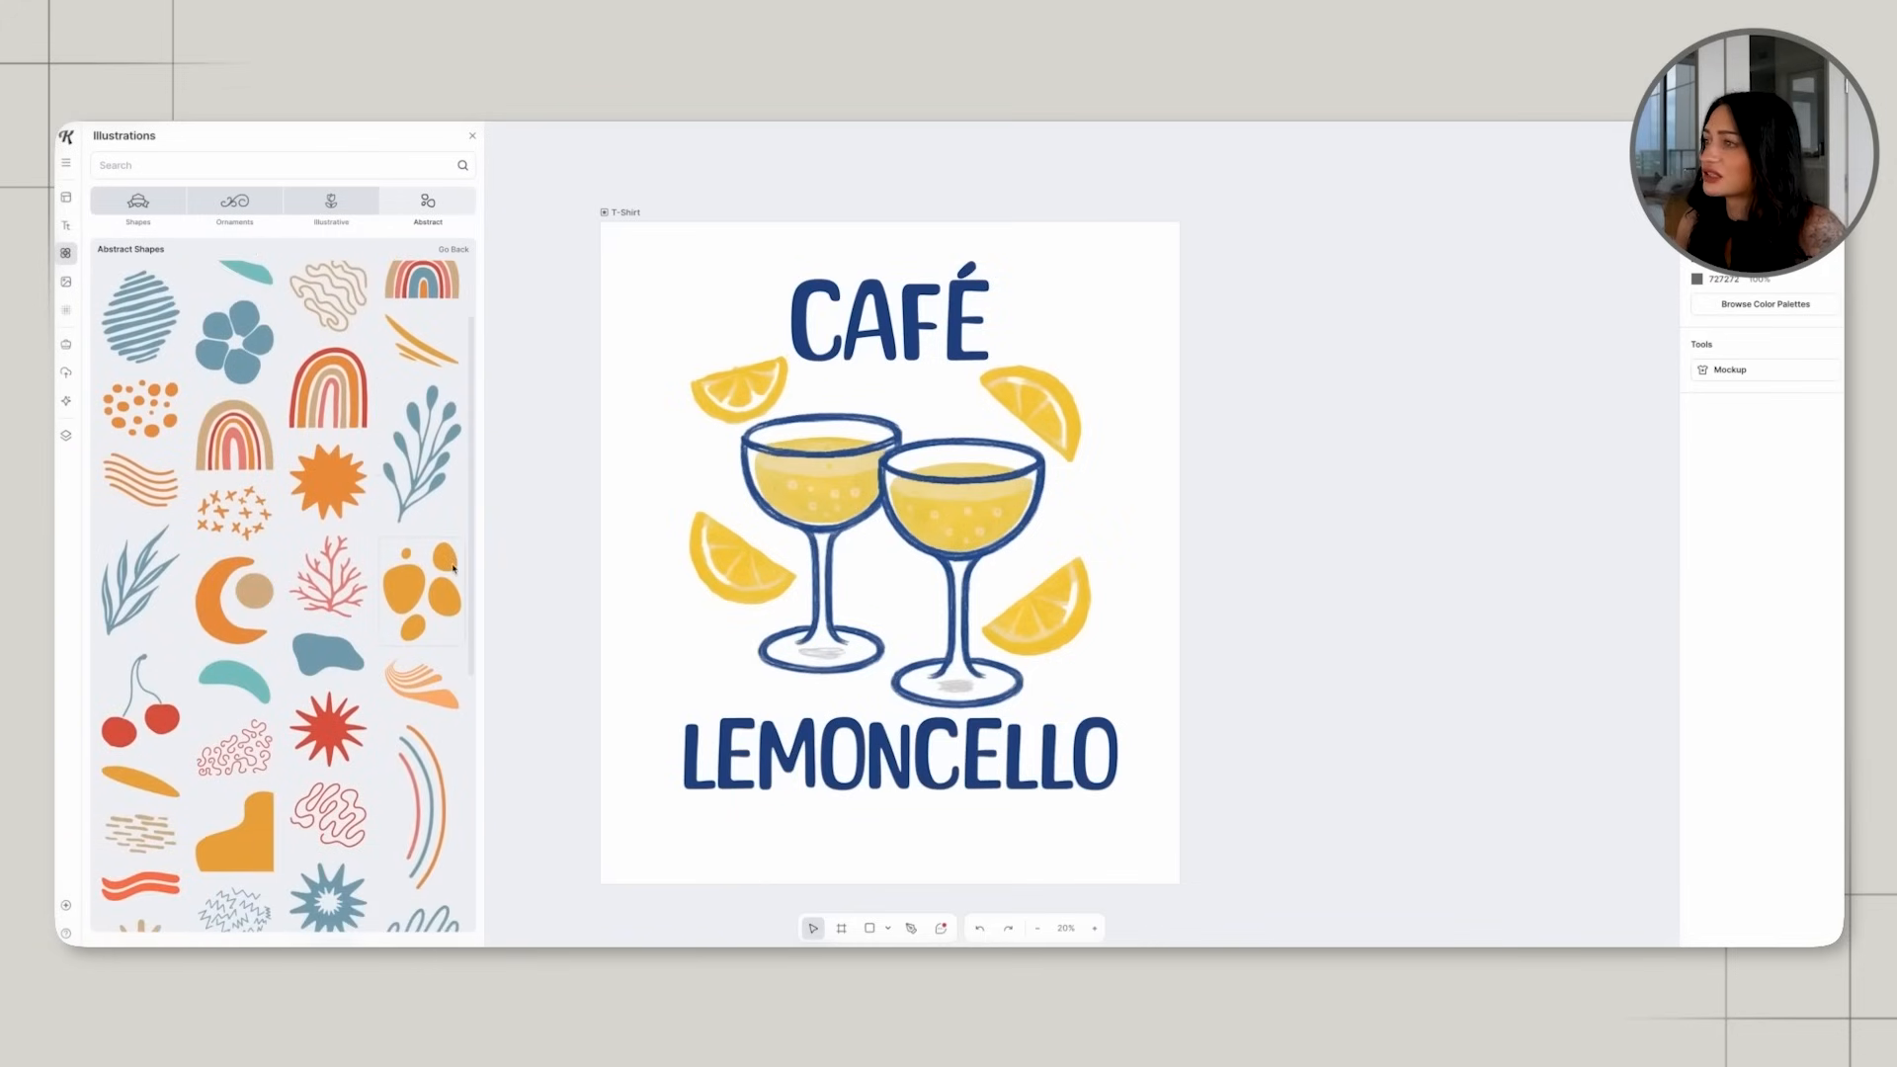
scroll(429, 587, down, 6)
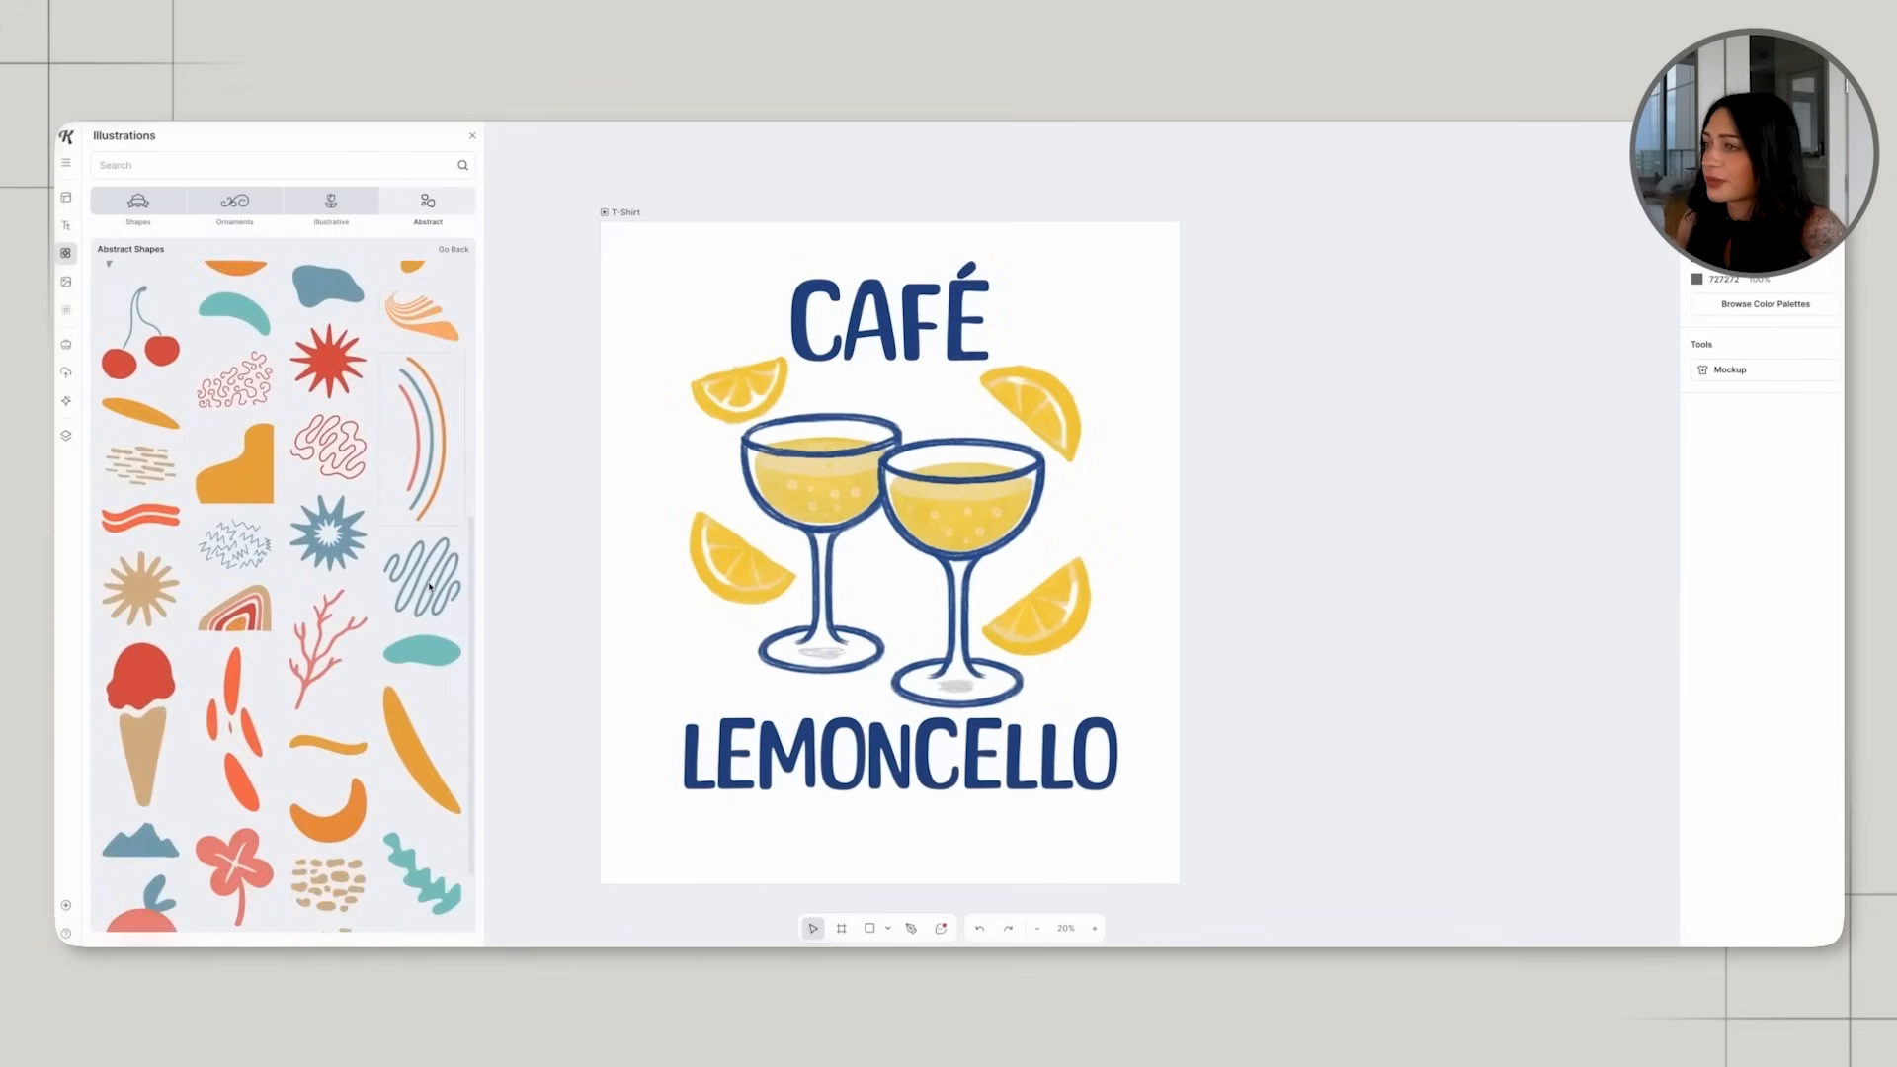
scroll(429, 587, up, 4)
click(328, 500)
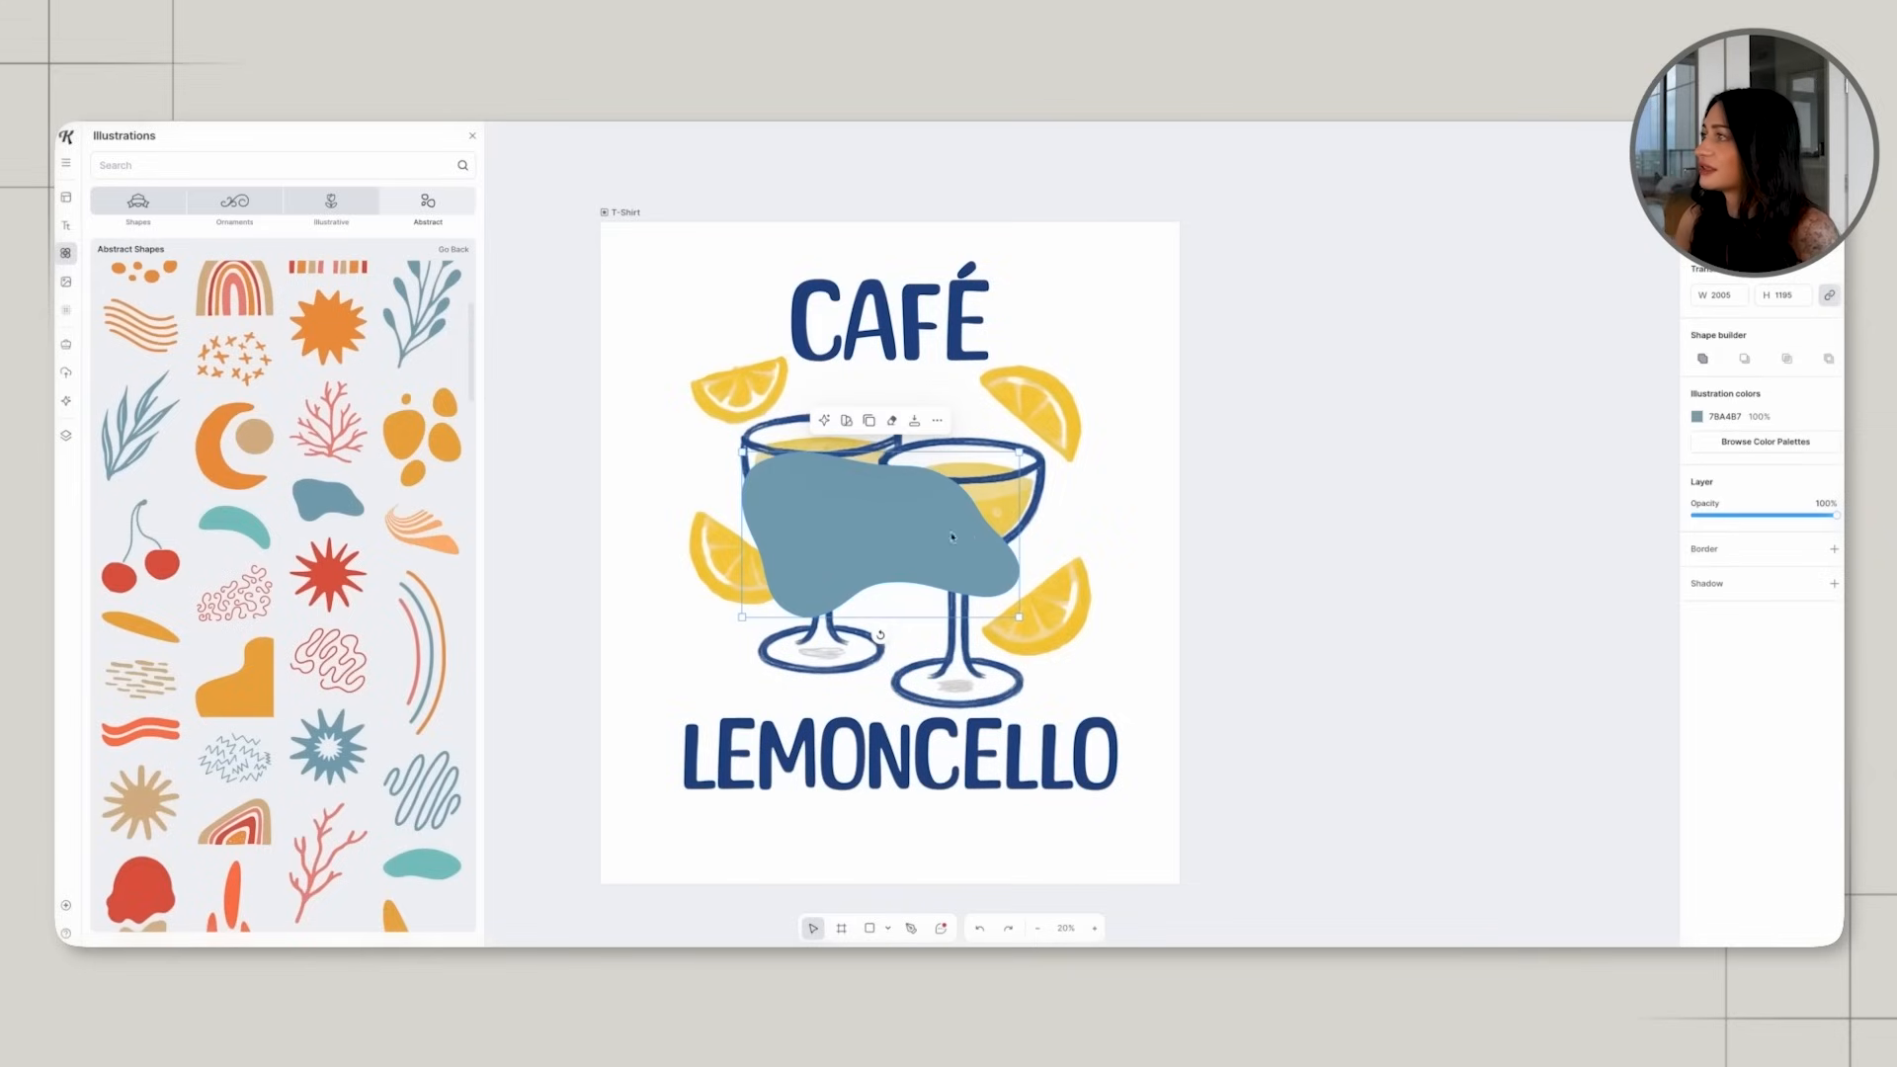
Enlarge the blob over the glasses to about 3601 by 2147, undoing a trial rotation and move.
drag(884, 541, 789, 446)
drag(927, 531, 1174, 683)
drag(912, 701, 915, 486)
drag(1008, 530, 974, 529)
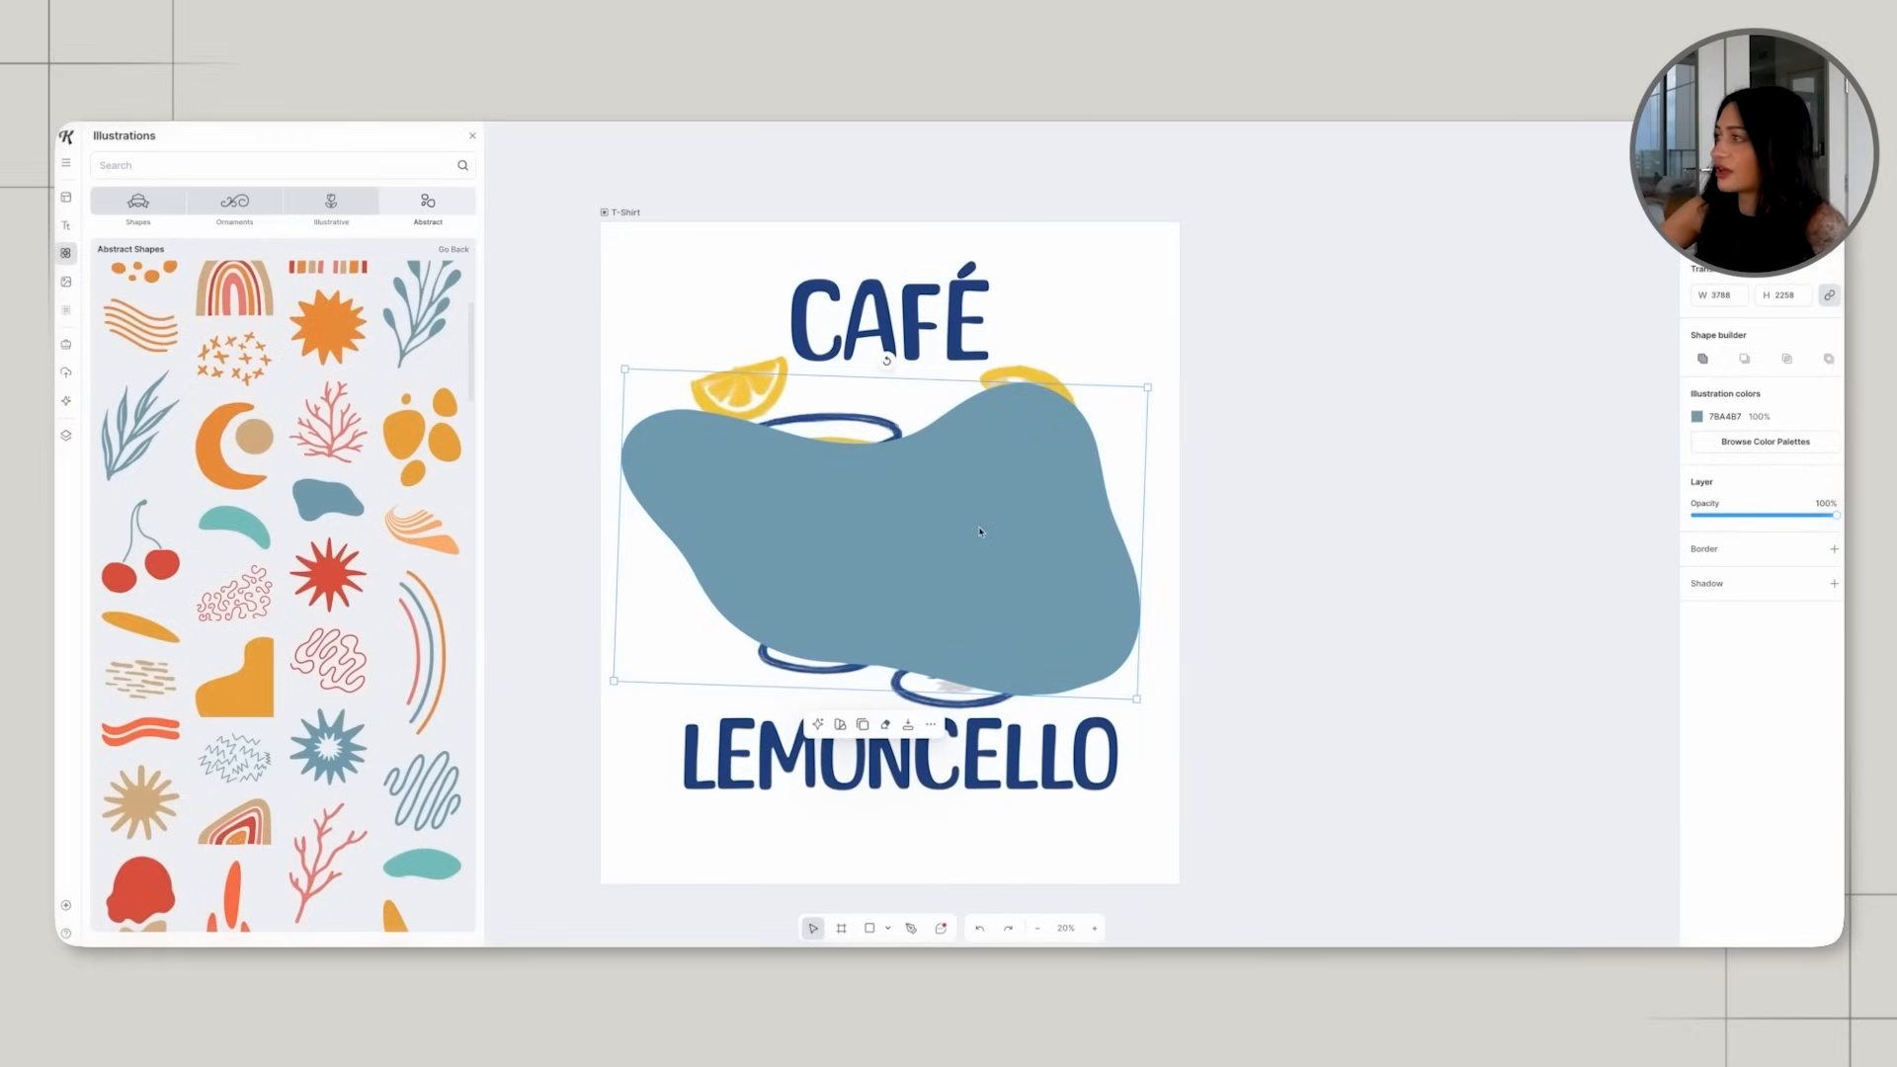
key(ctrl+z)
key(ctrl+z)
drag(1176, 704, 1152, 698)
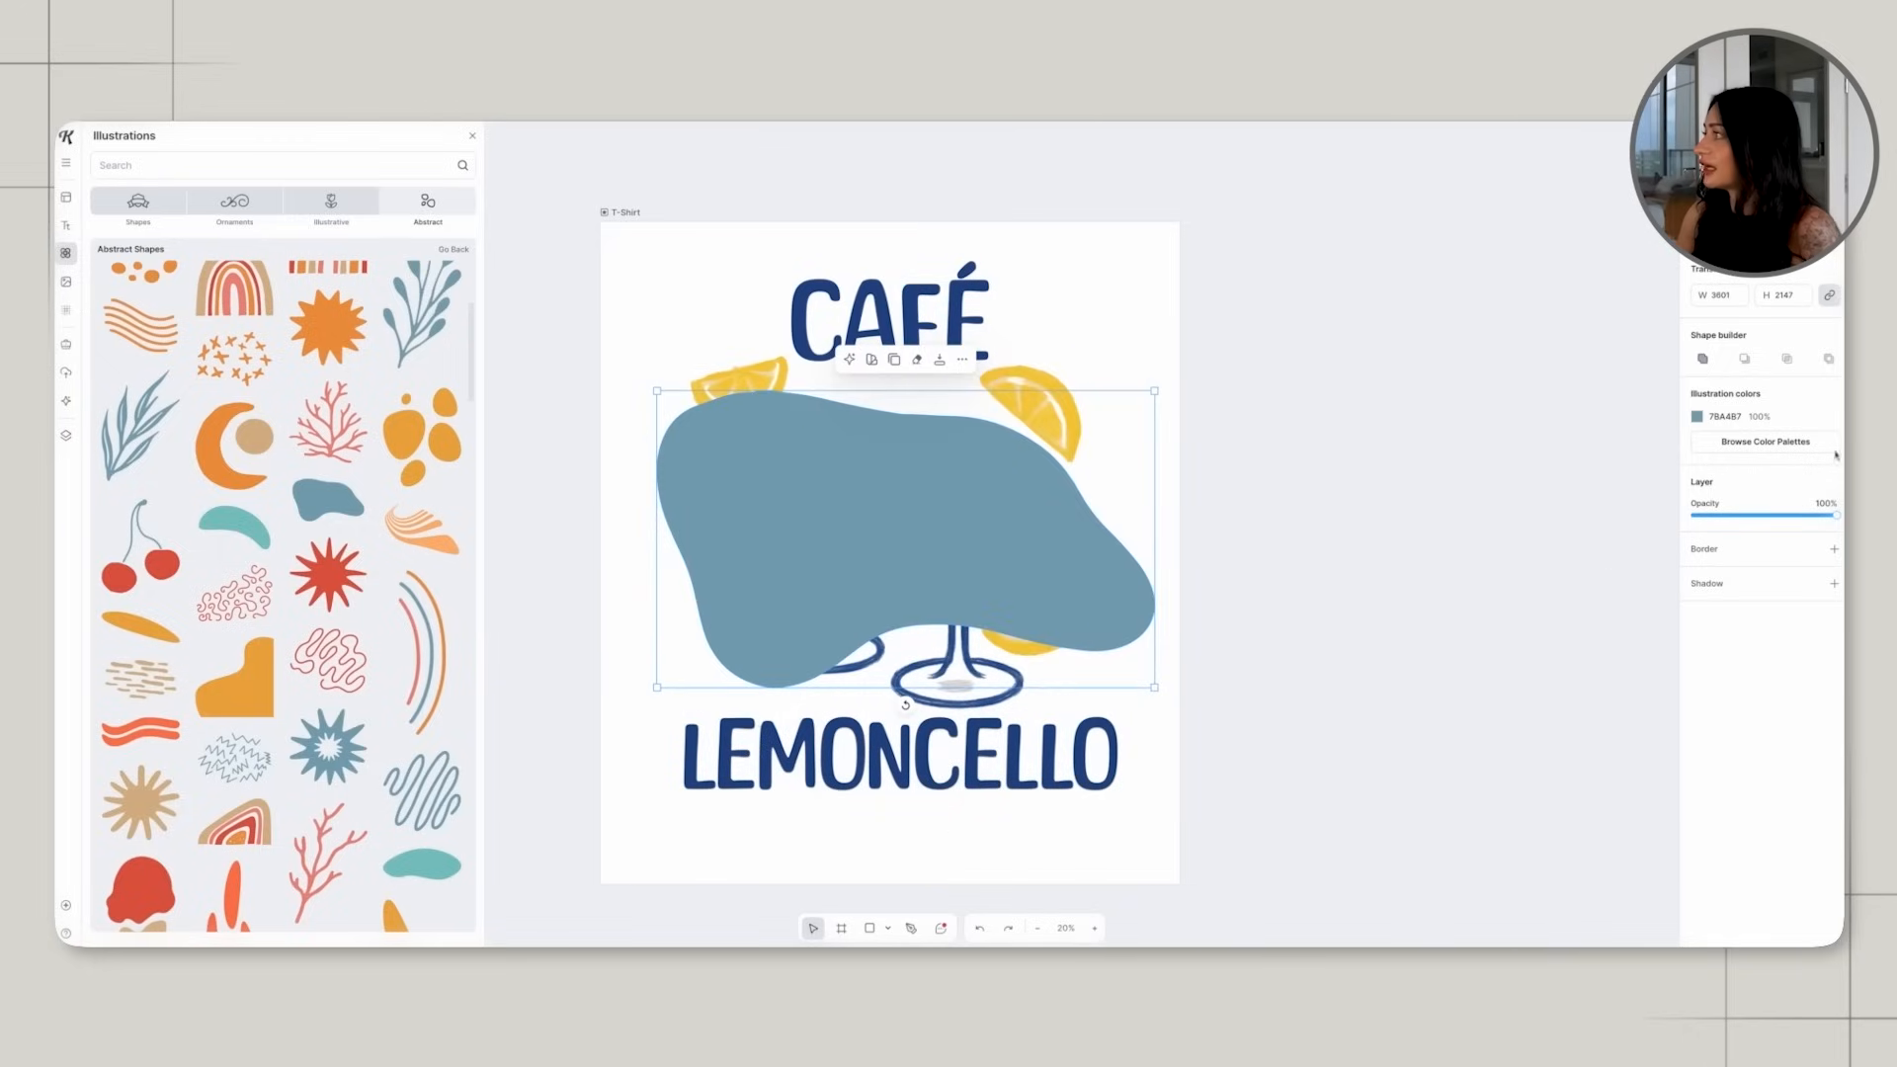
Recolor the blob light blue AADFF8 and send it behind the glasses and lemon slices.
click(1704, 416)
drag(1632, 461, 1572, 454)
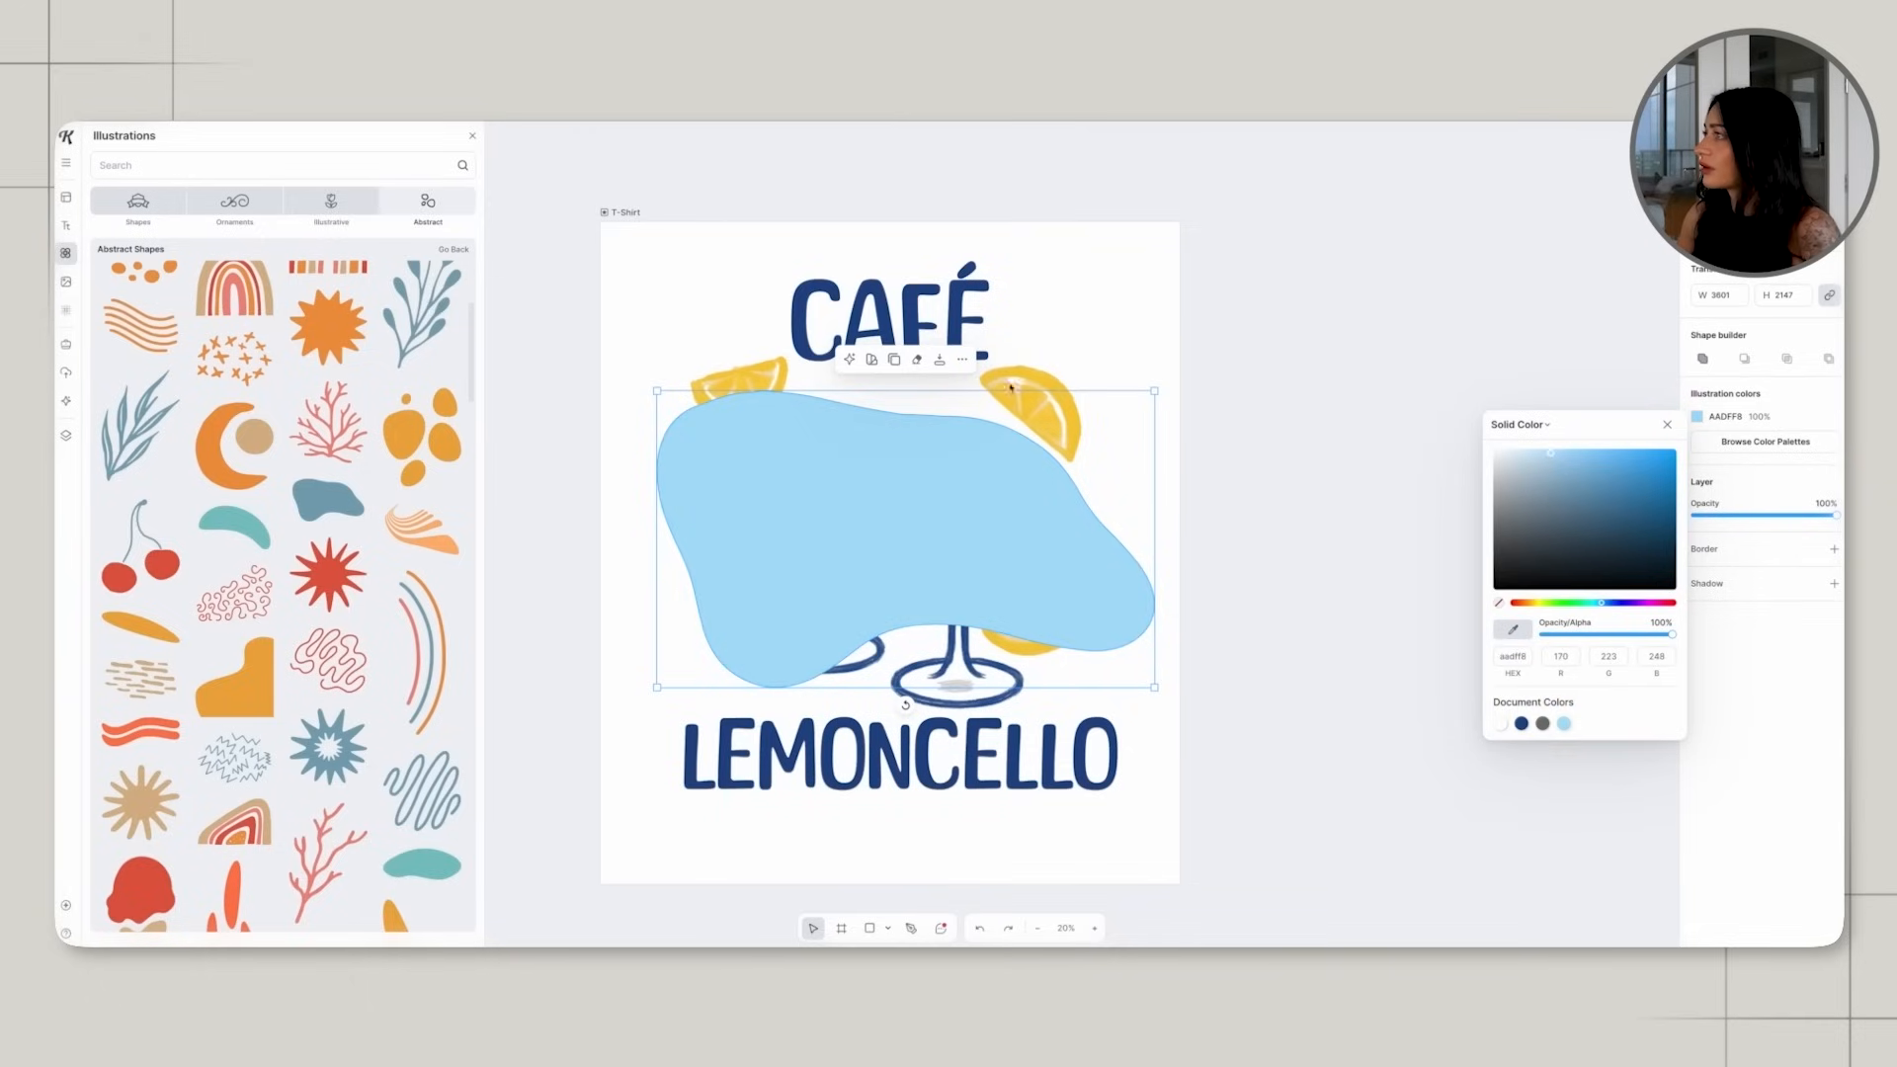
click(962, 360)
click(1075, 695)
click(1241, 432)
scroll(1185, 480, down, 1)
click(1088, 518)
click(1237, 505)
scroll(1237, 505, down, 1)
scroll(1237, 505, up, 2)
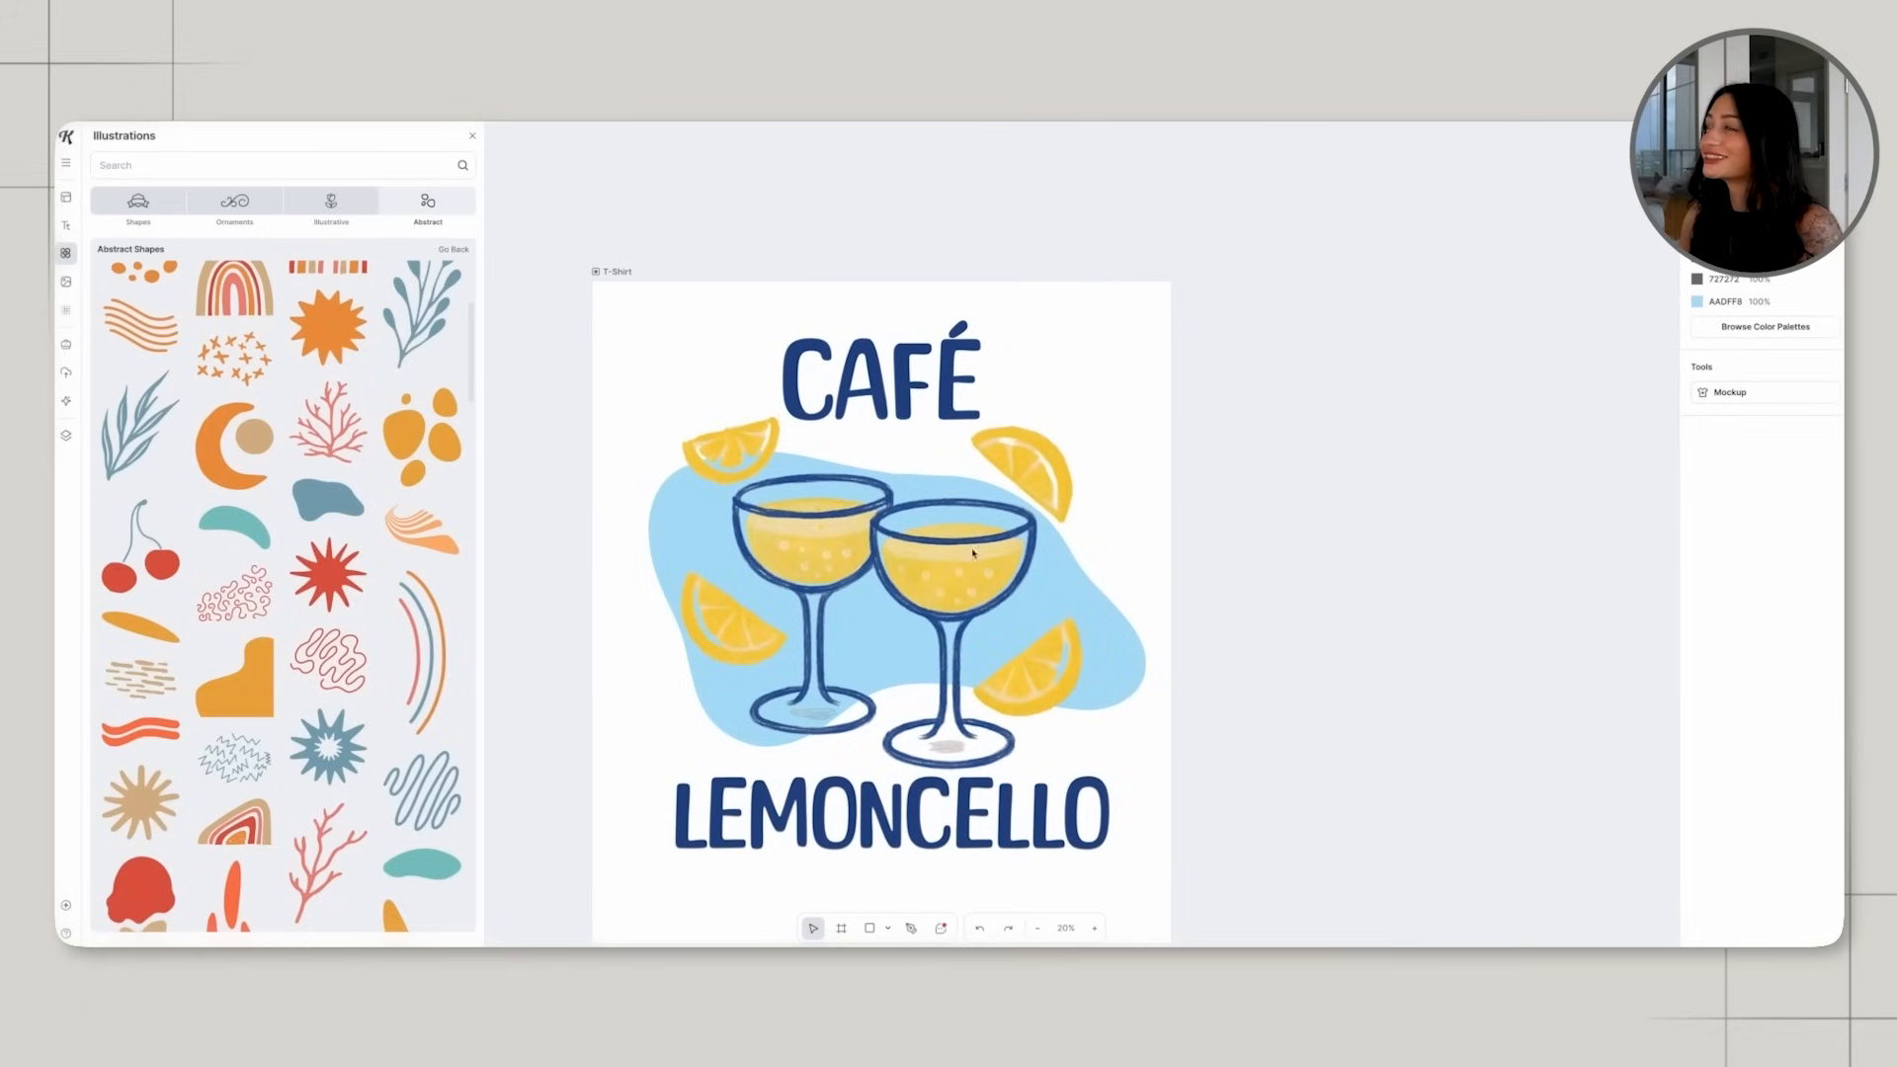
Undo a trial half-turn of the light blue blob and enlarge the blob to span nearly the full artboard width.
click(661, 501)
drag(896, 762, 896, 483)
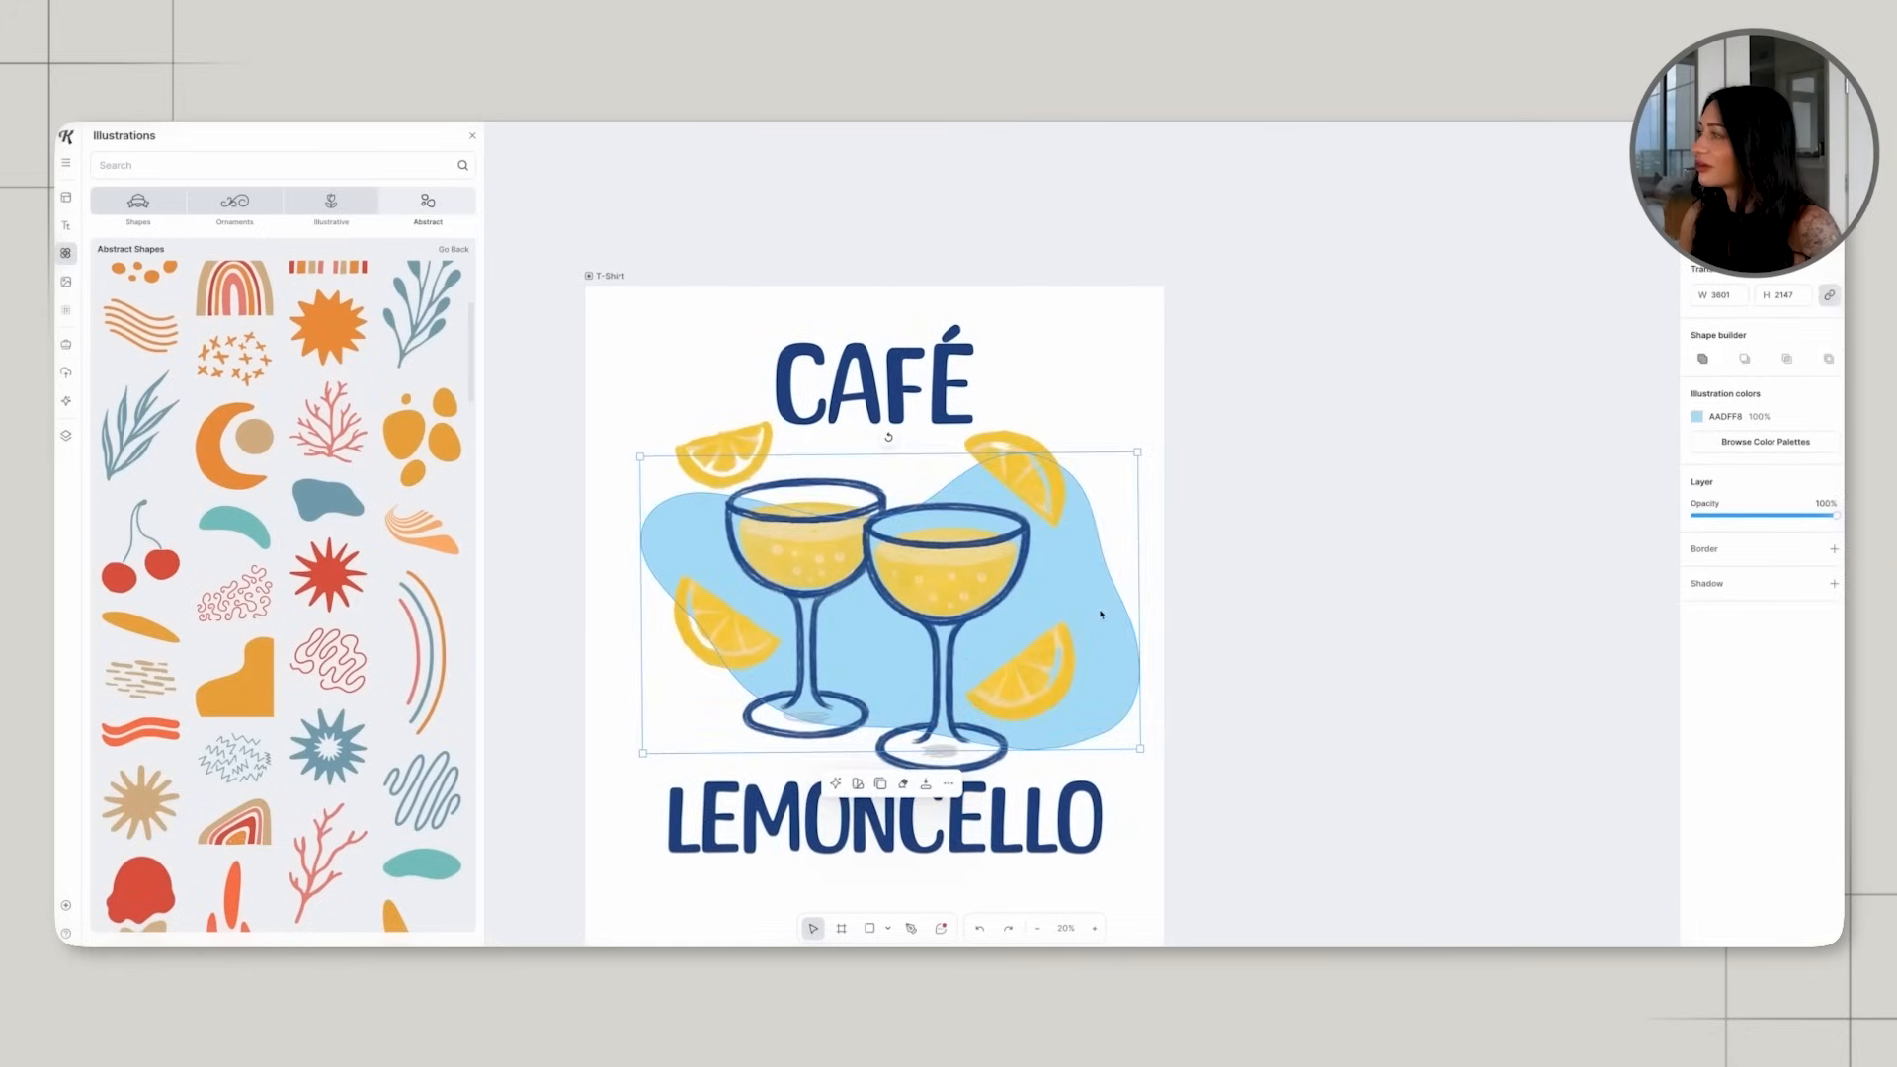
key(ctrl+z)
key(ctrl+z)
click(613, 461)
scroll(613, 461, down, 1)
scroll(614, 462, up, 2)
scroll(885, 482, down, 1)
scroll(879, 482, down, 1)
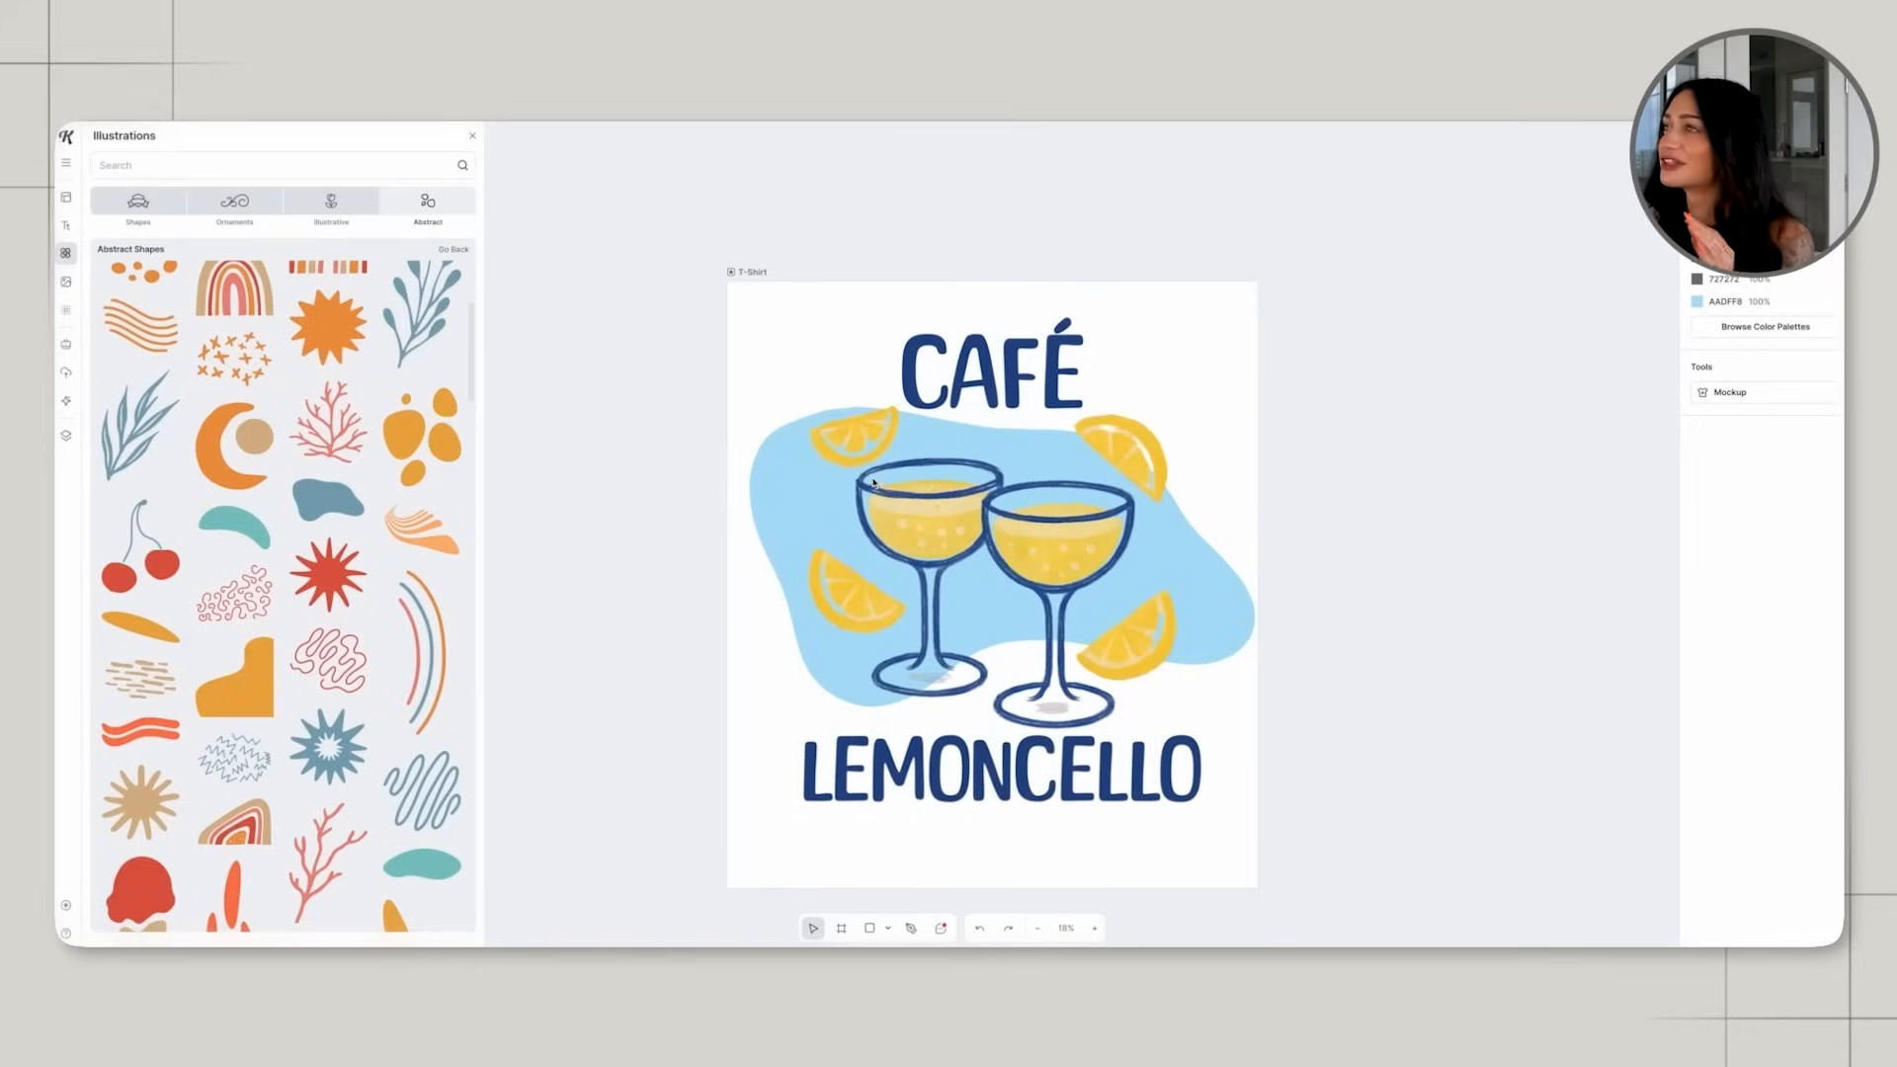
Add the black three-star sparkle from the Y2K Cosmic Abstract illustrations to the design.
click(428, 203)
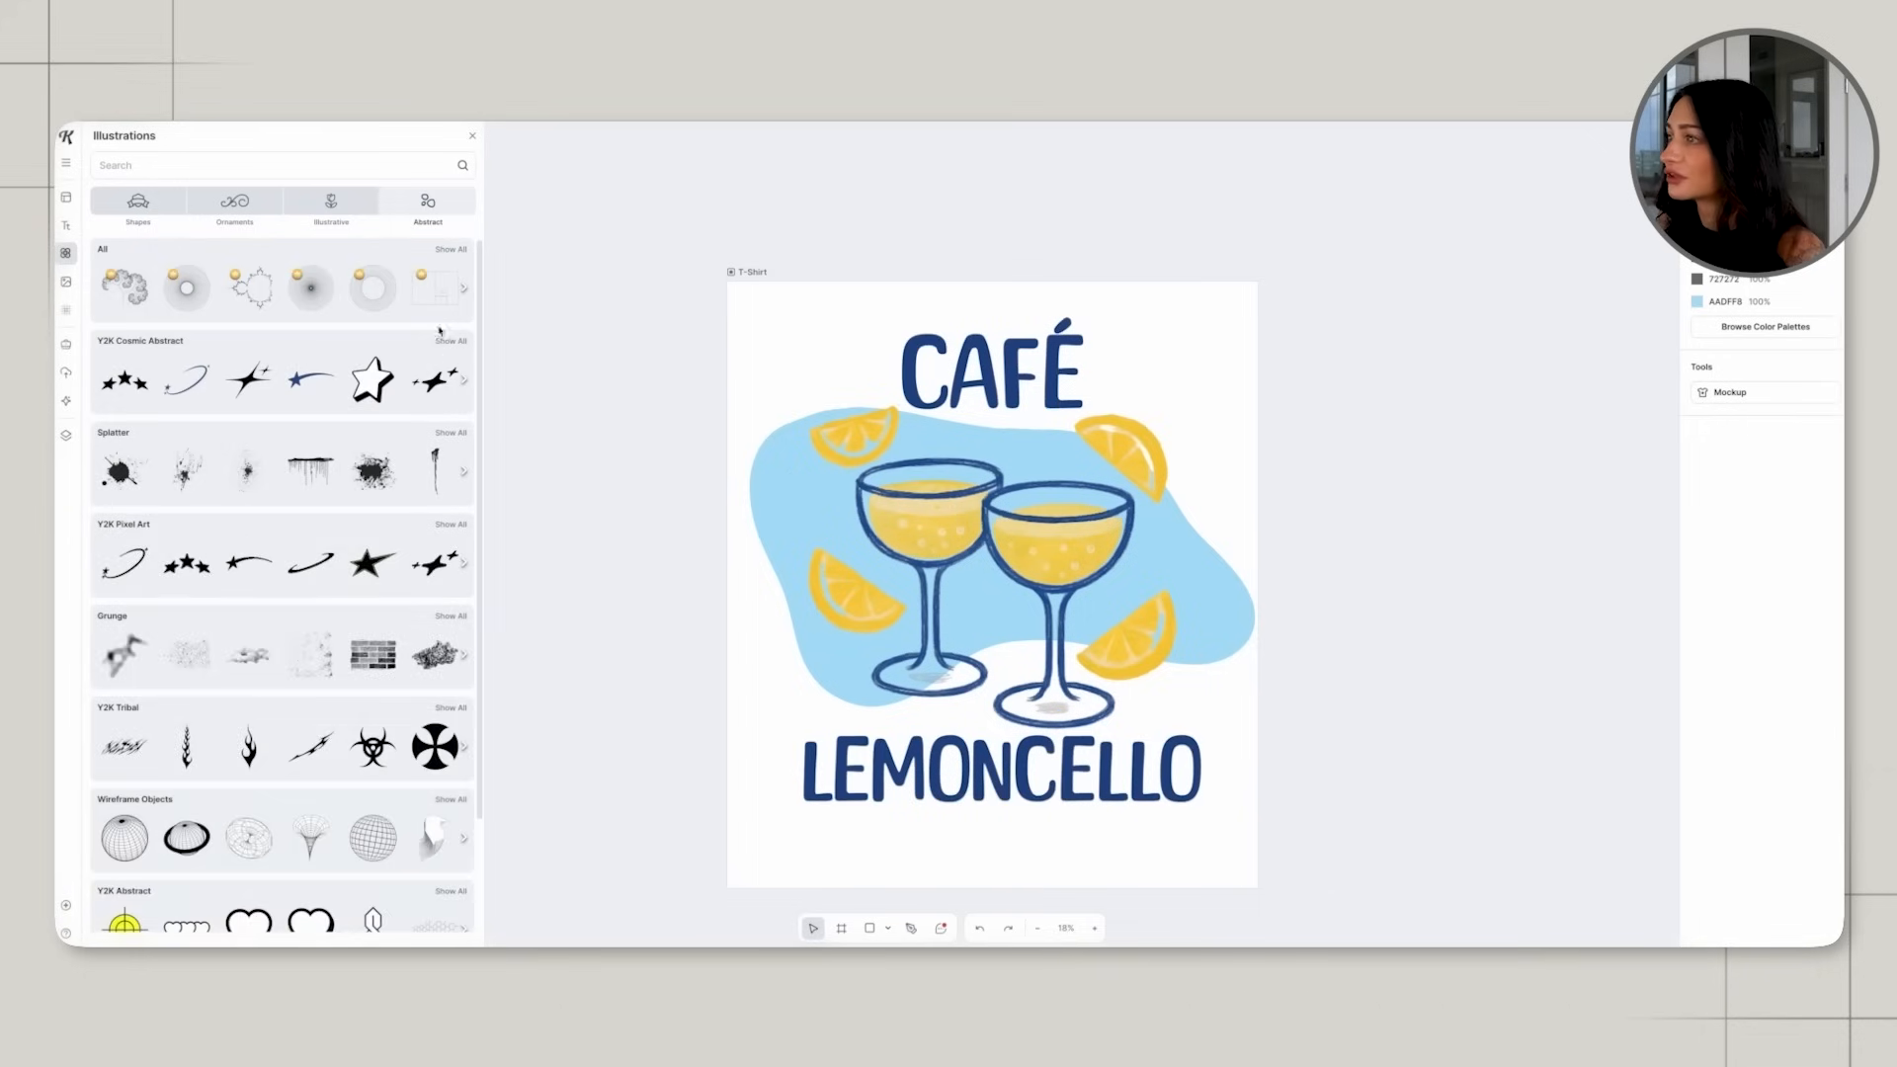
click(459, 343)
scroll(414, 453, down, 1)
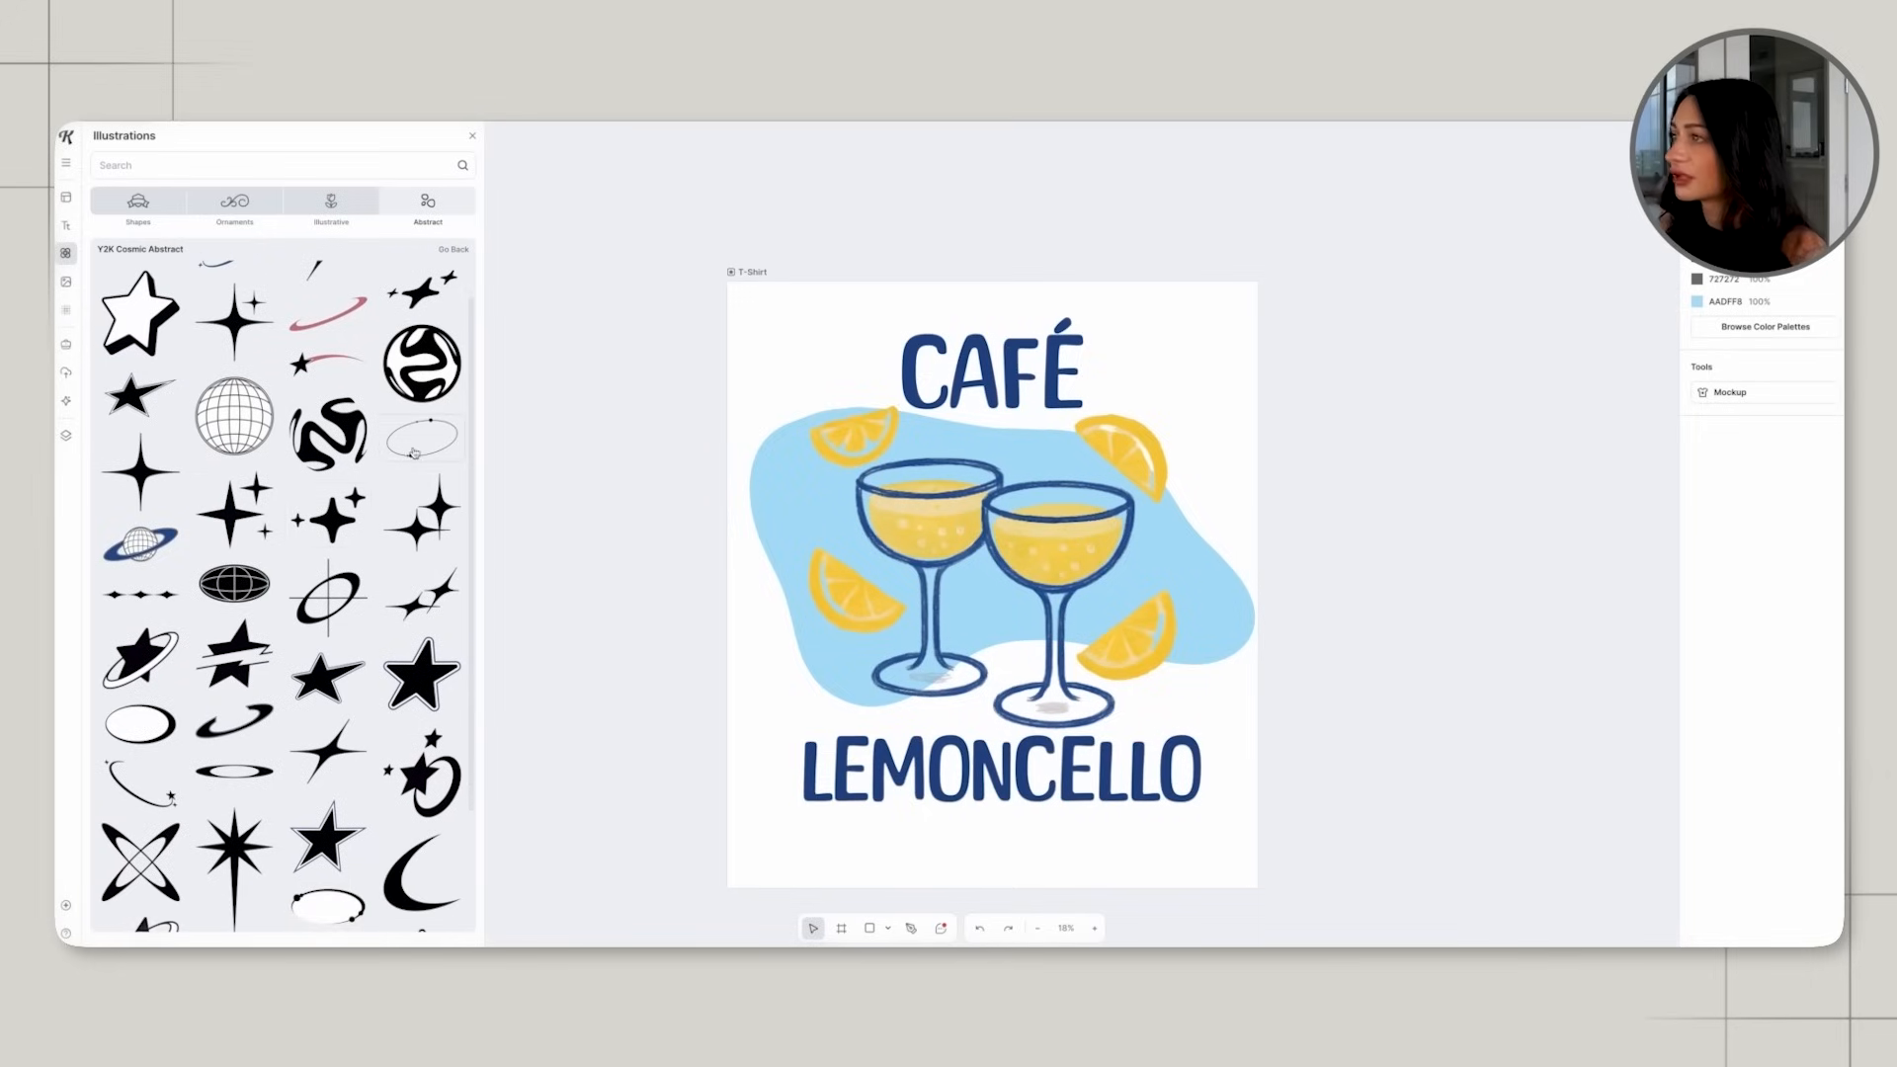
click(347, 516)
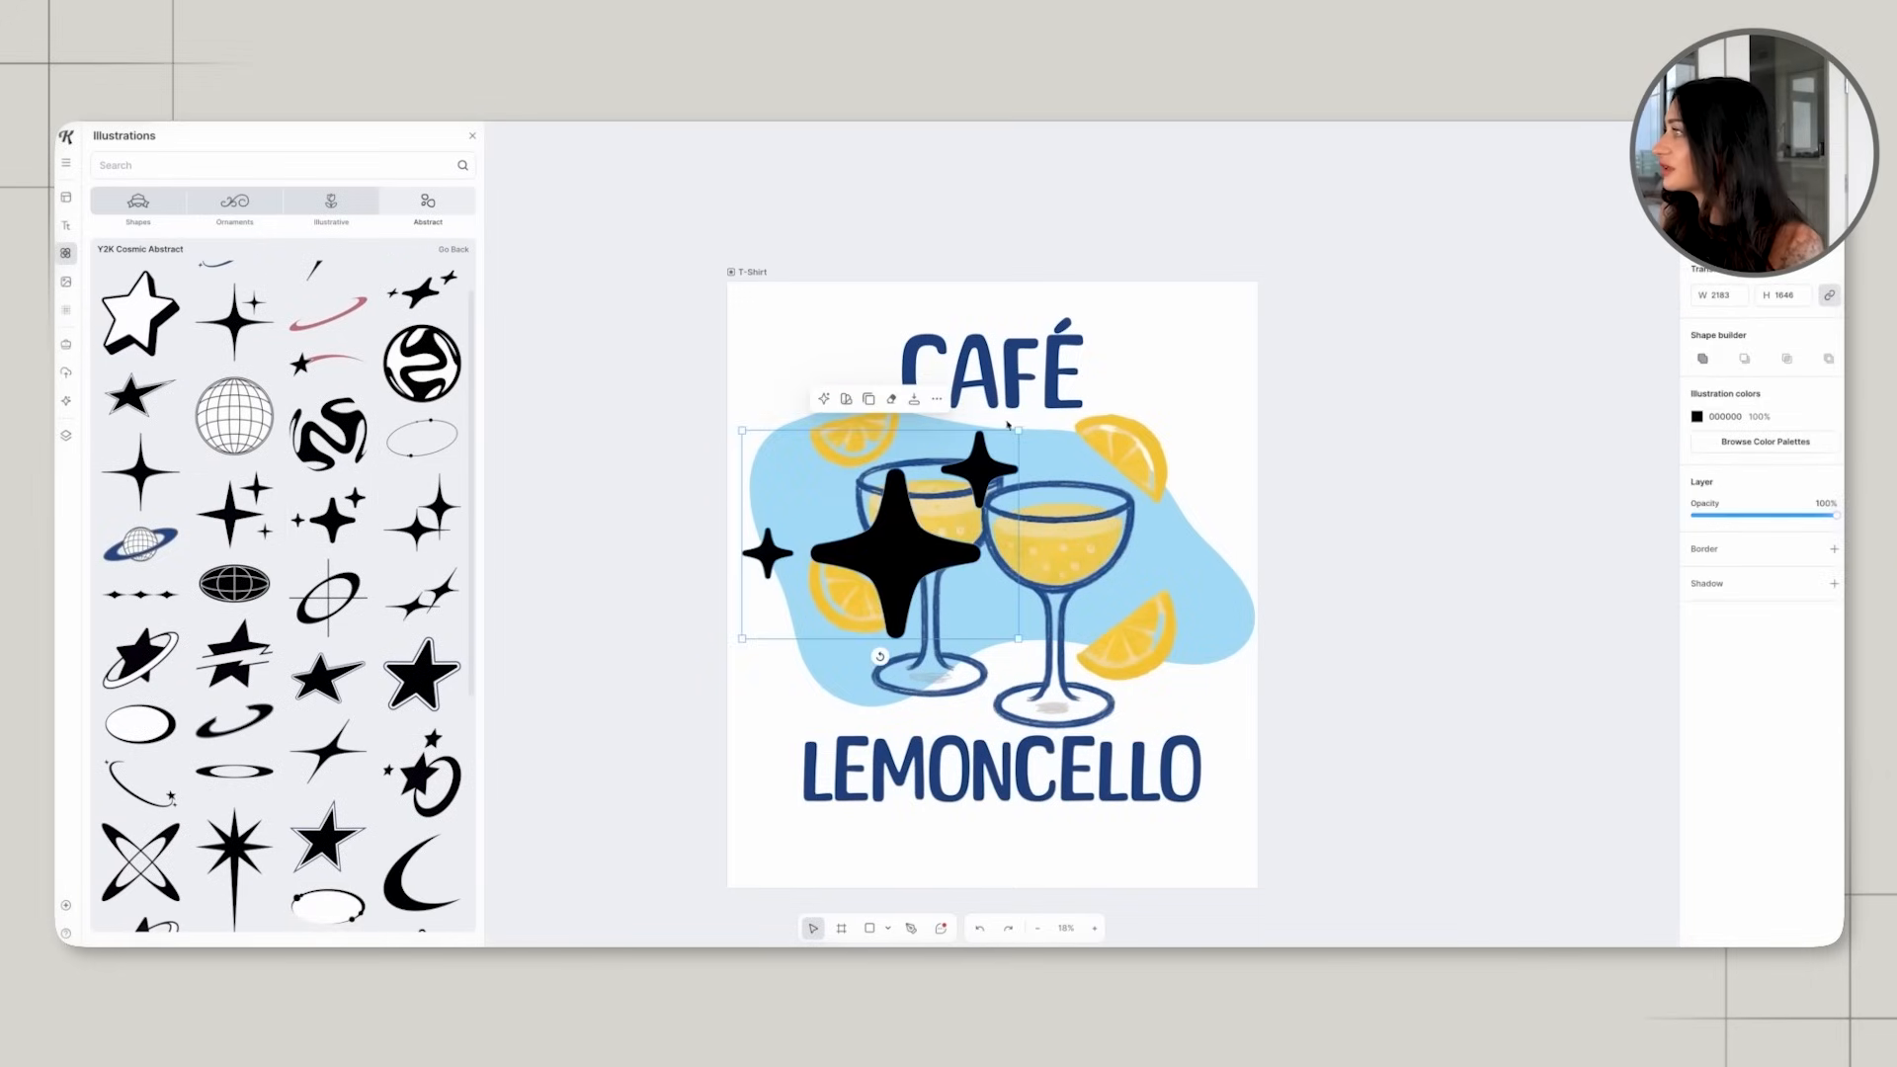
Shrink the sparkle to about 565 by 426, rotate it about a quarter turn, and place it between the left-hand lemon slices.
drag(1017, 431, 813, 584)
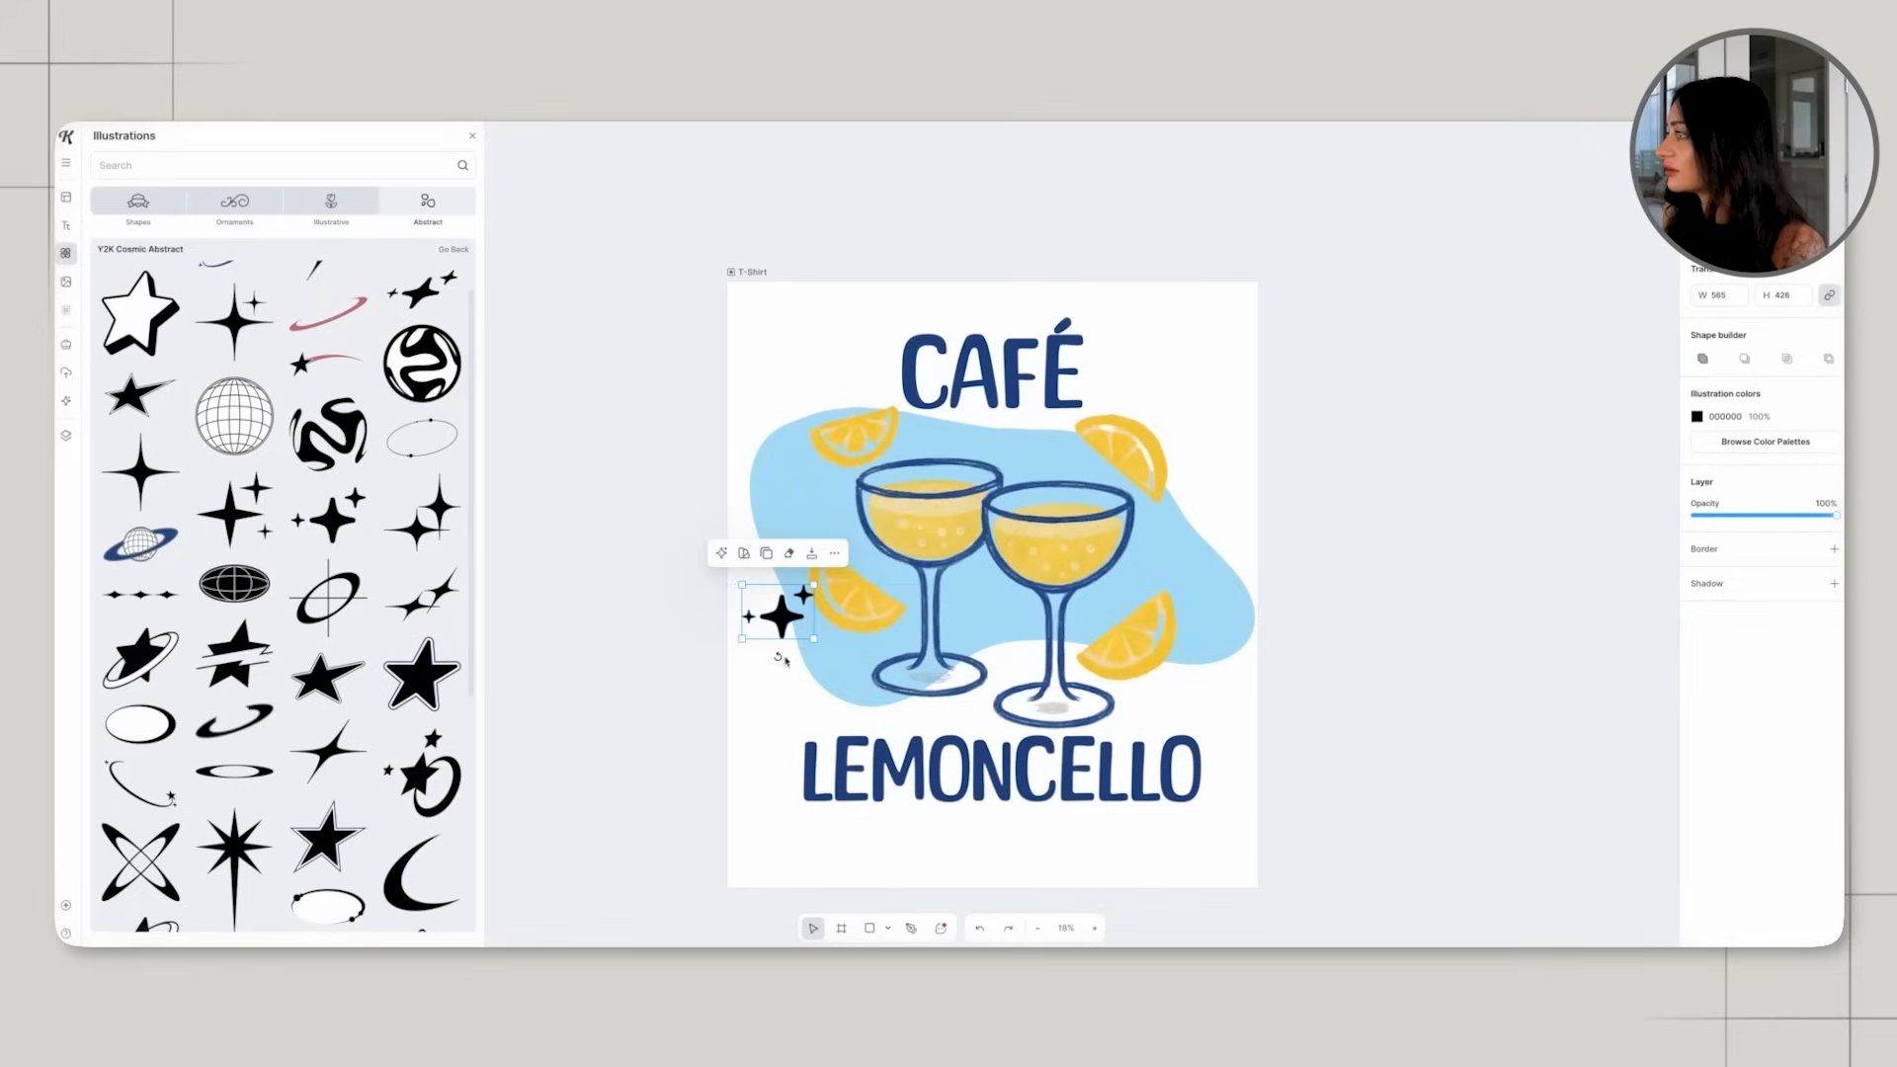
drag(790, 656, 822, 632)
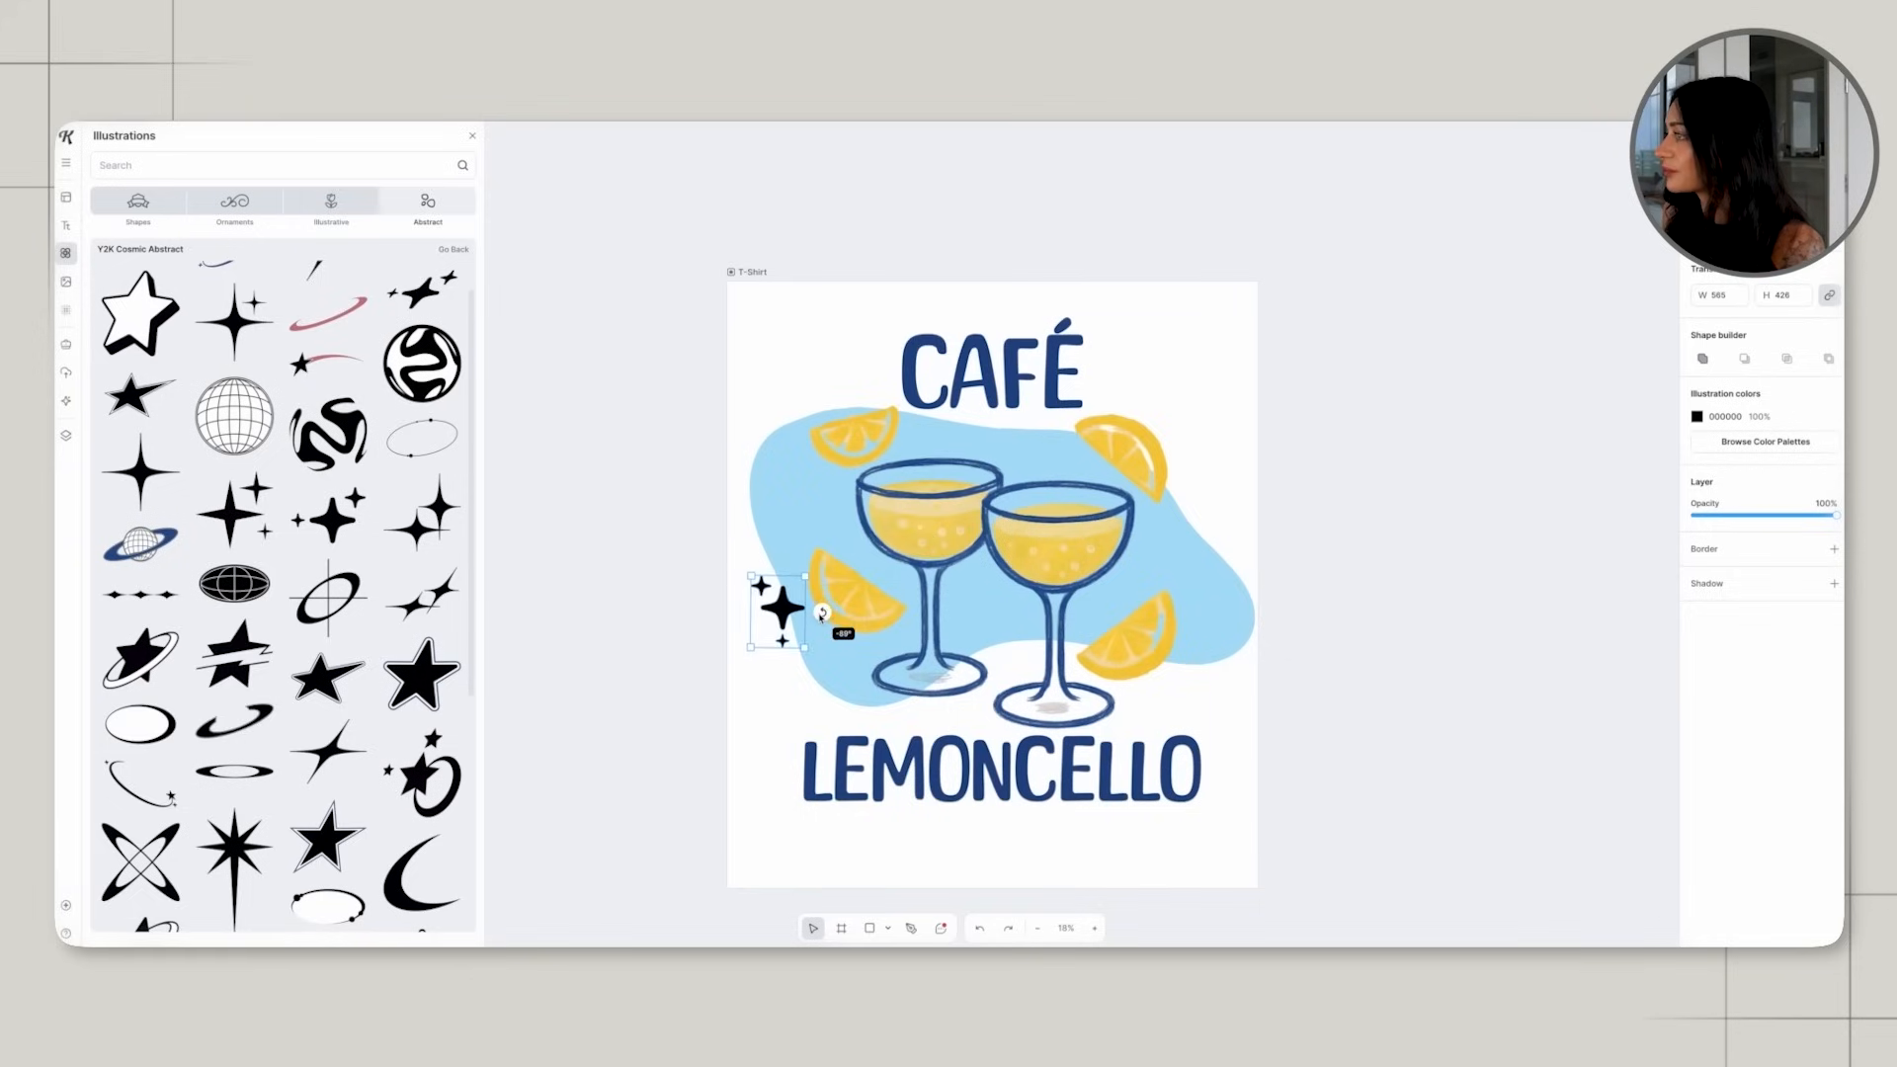
drag(828, 518, 828, 516)
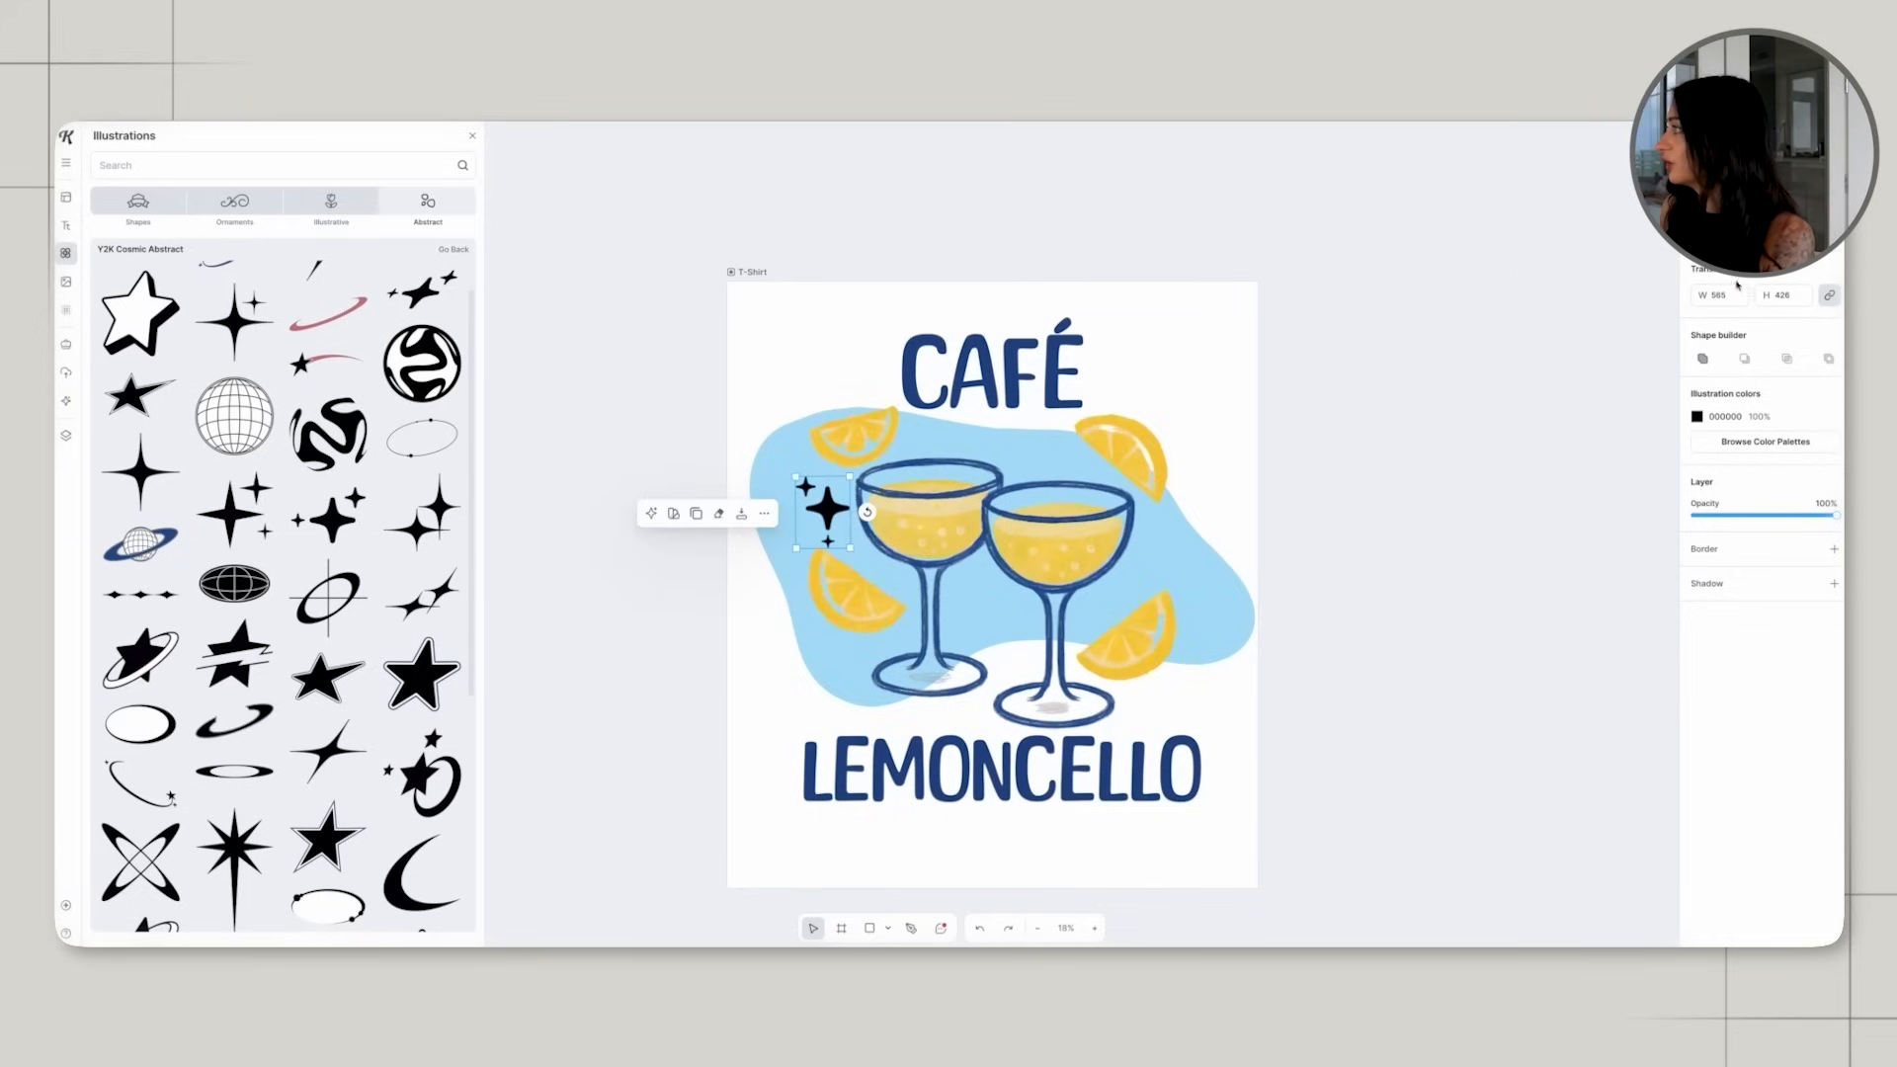
Remove the sparkle's fill and give it a thin black border with a weight of about 10.70.
click(1695, 417)
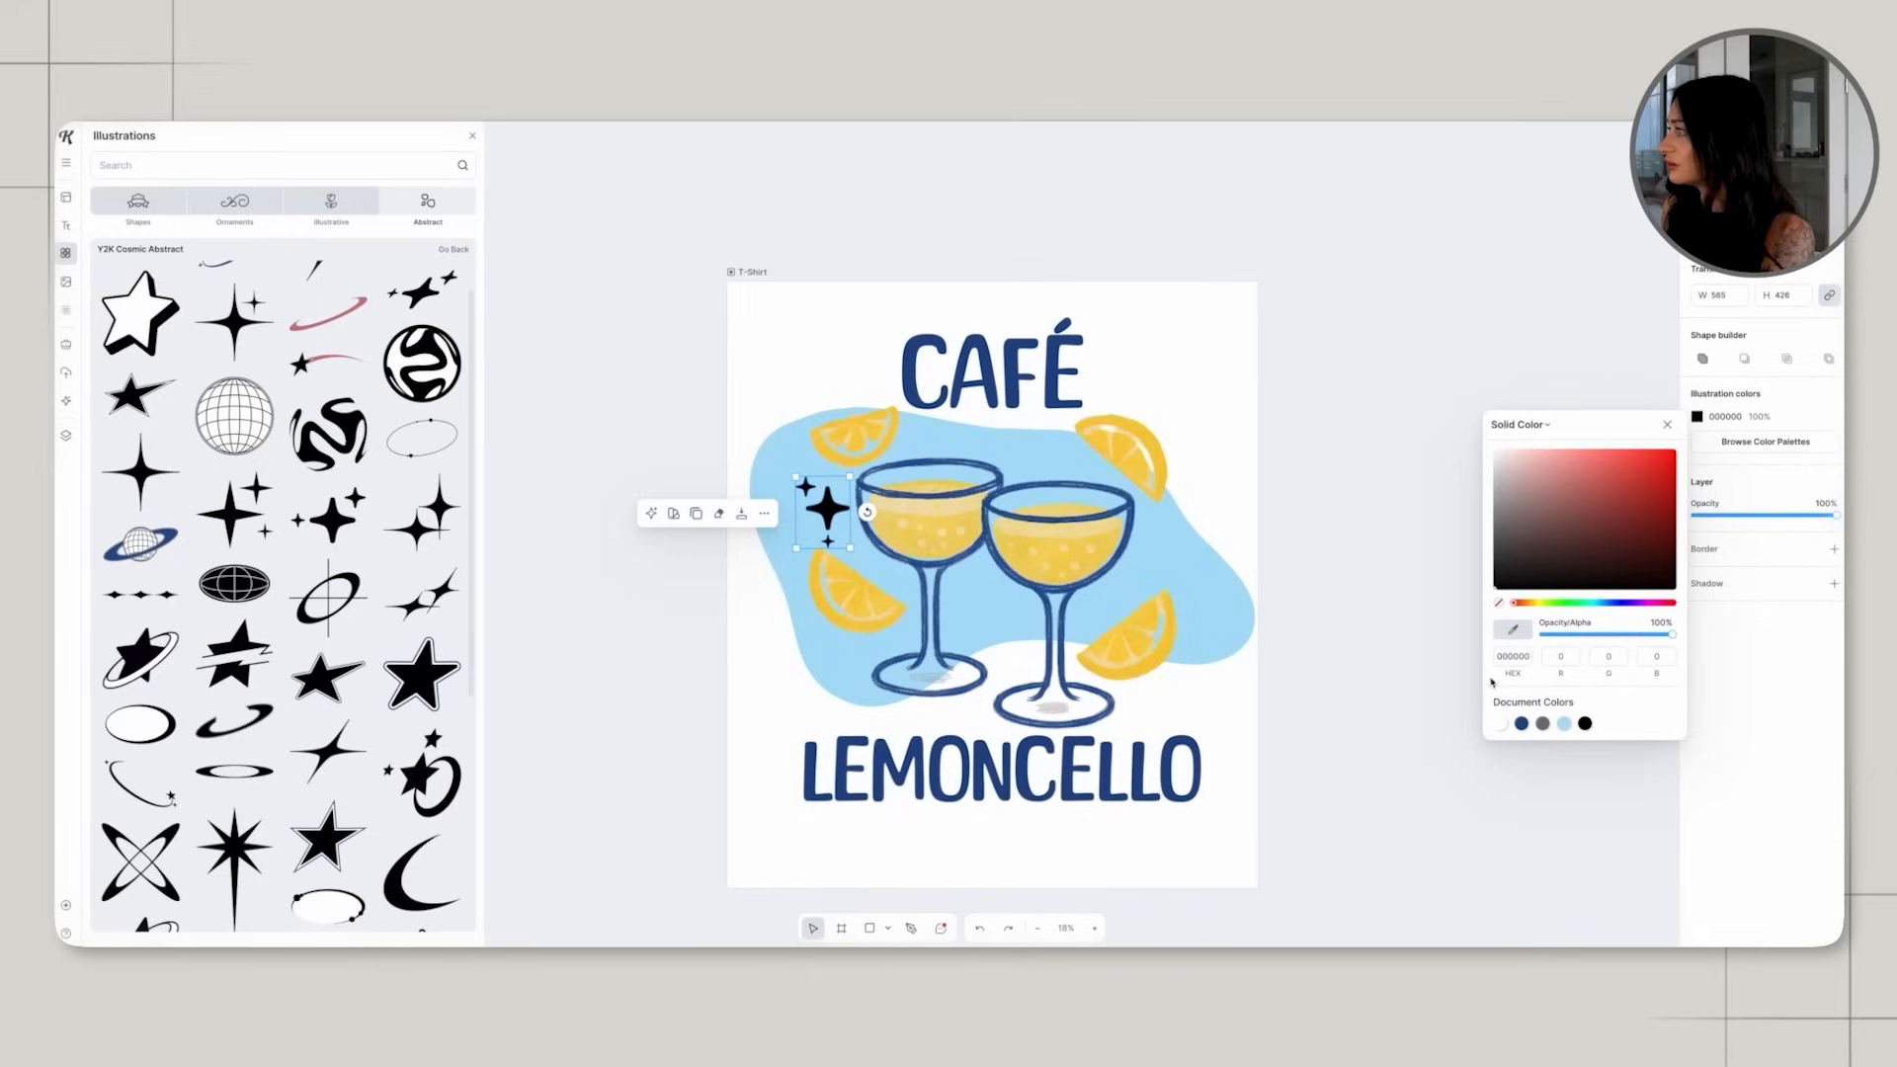
click(1499, 605)
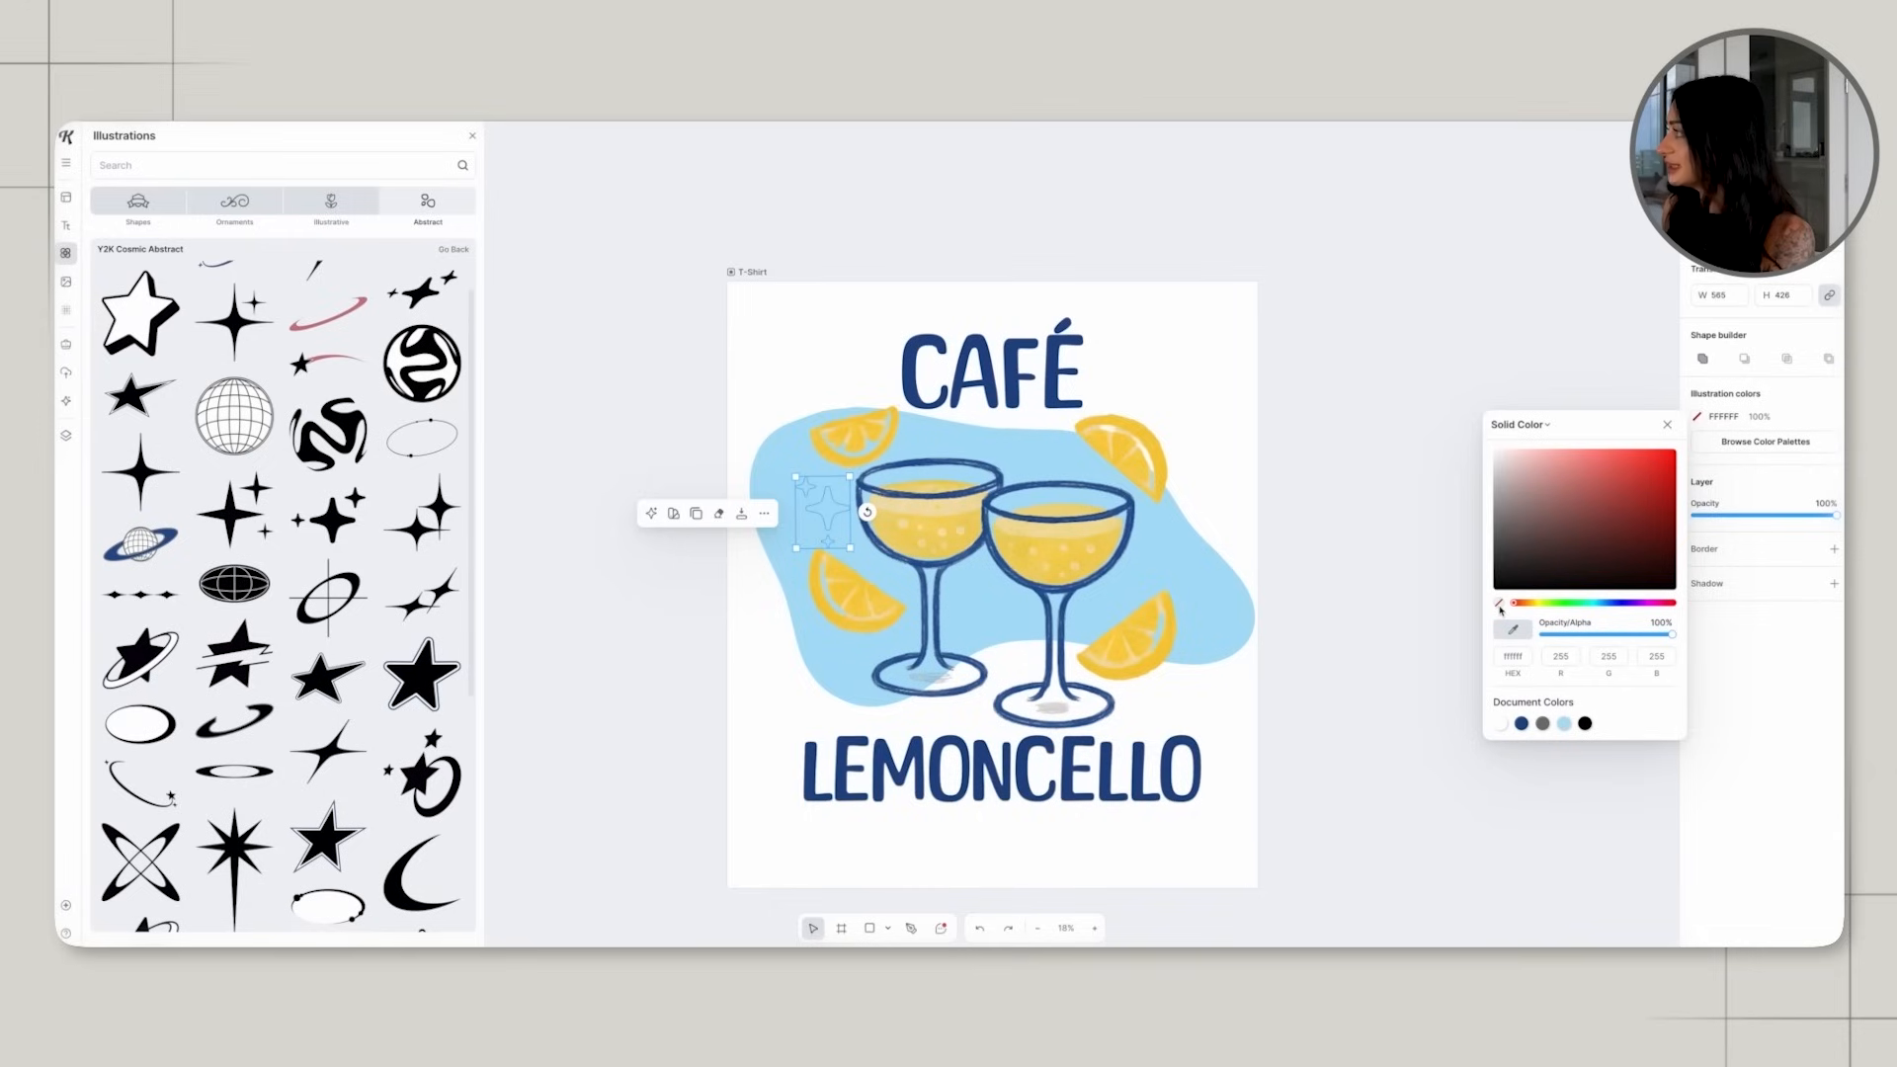
click(1833, 549)
drag(1694, 607, 1692, 607)
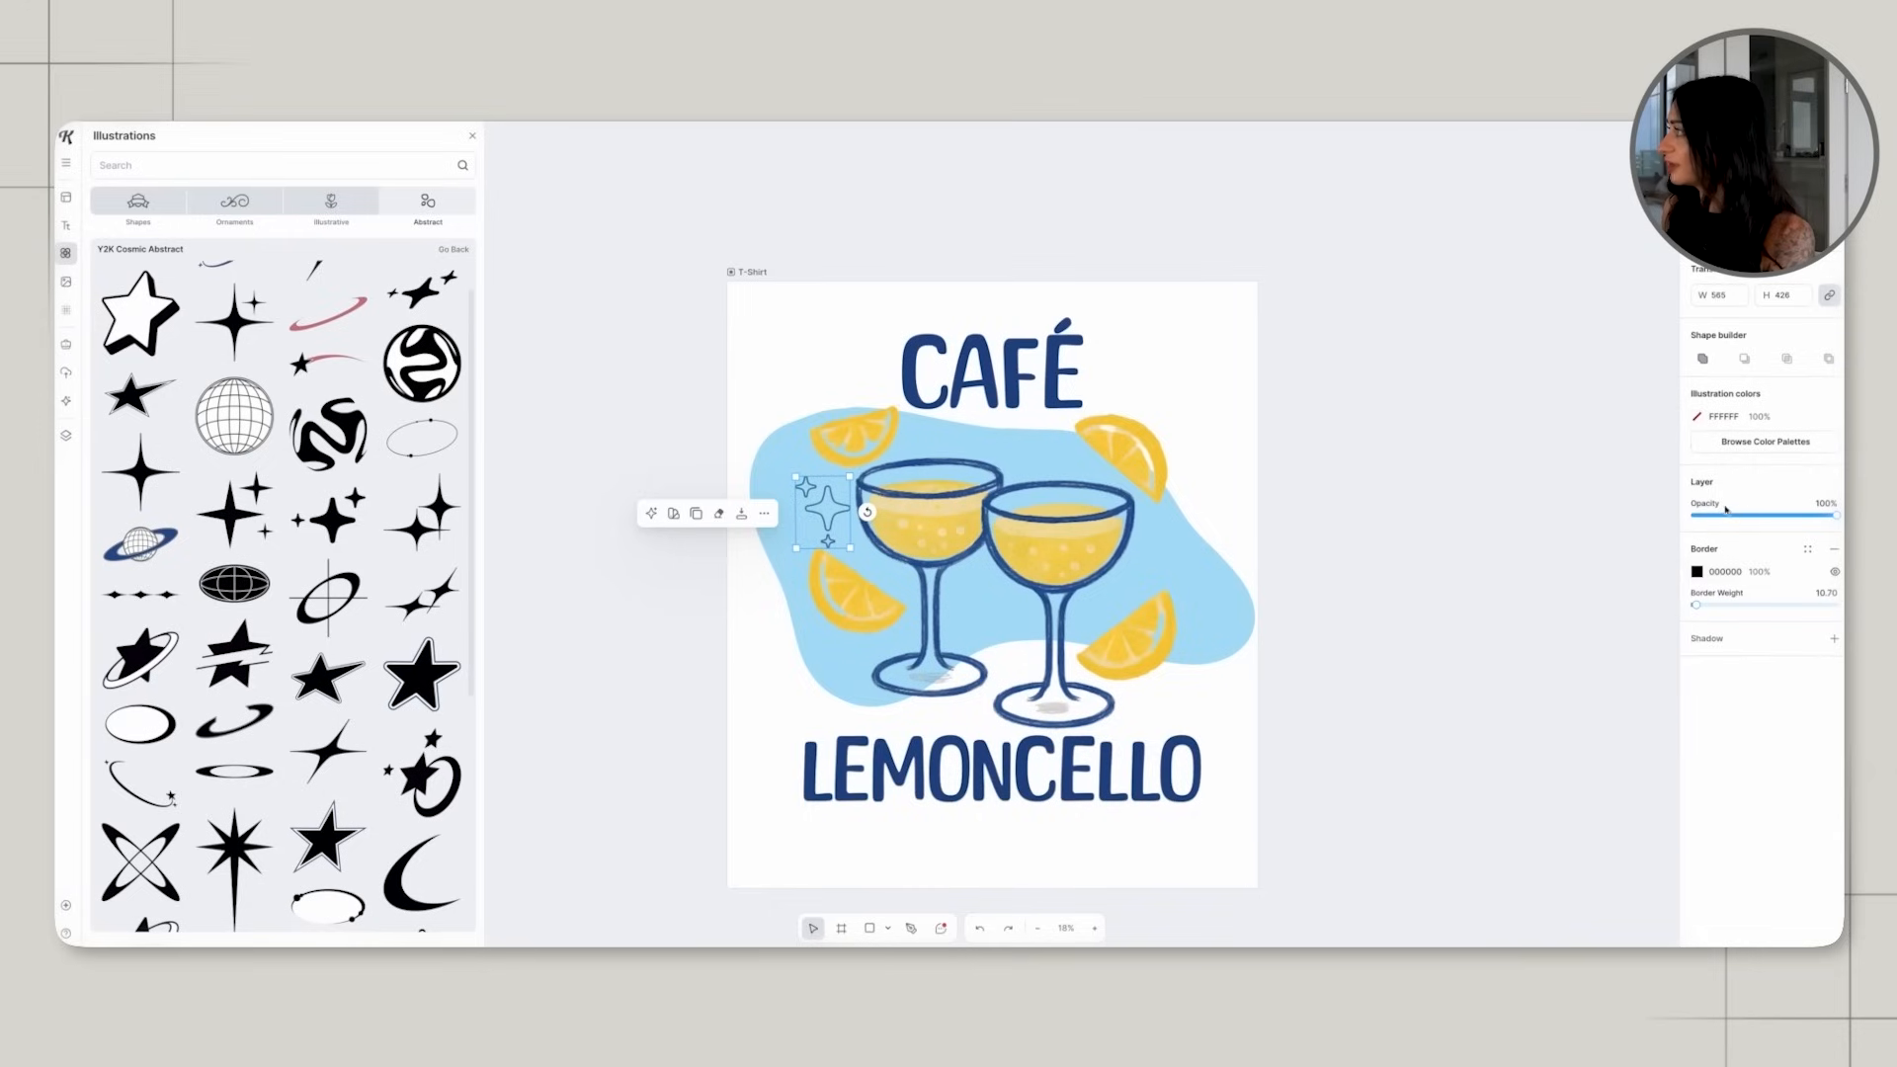
Fill the sparkle with white FFFFFF and shrink it to about 331 by 250 beside the left glass.
click(1698, 417)
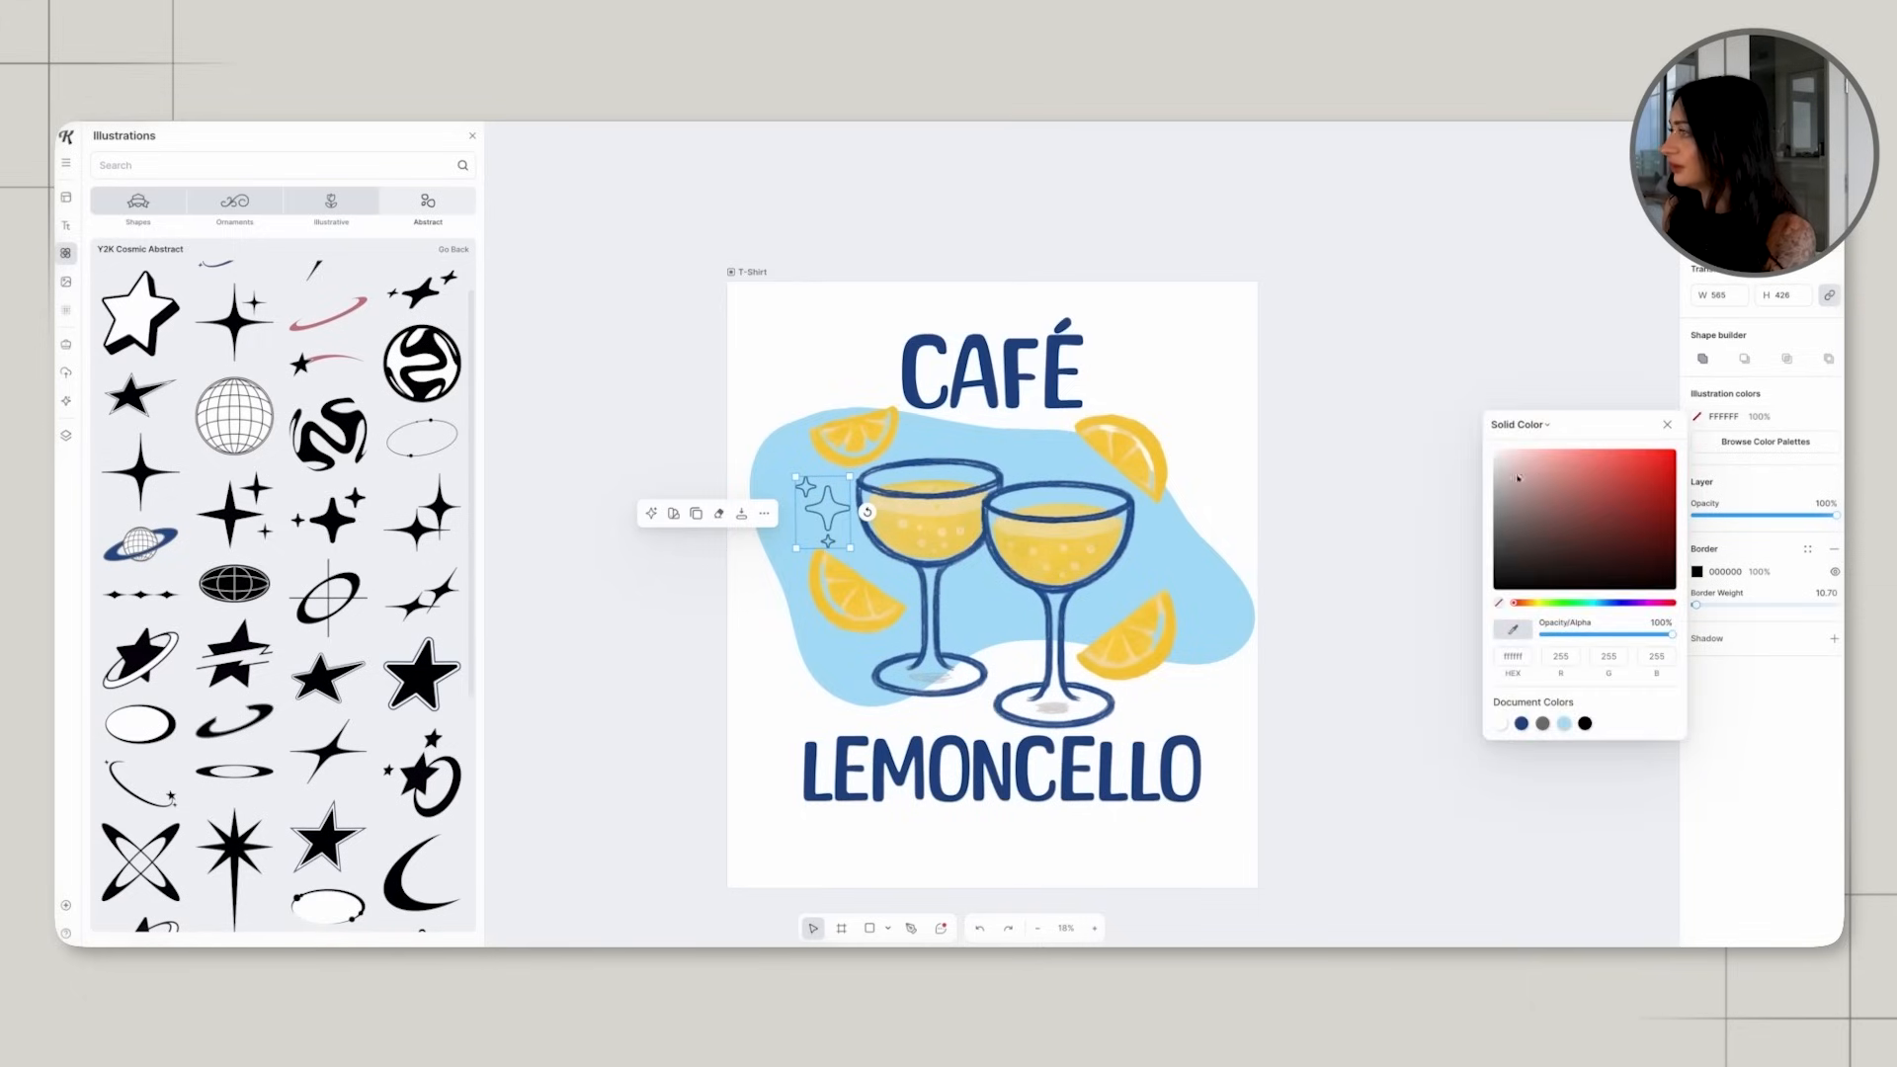
drag(1515, 479, 1449, 424)
click(1377, 402)
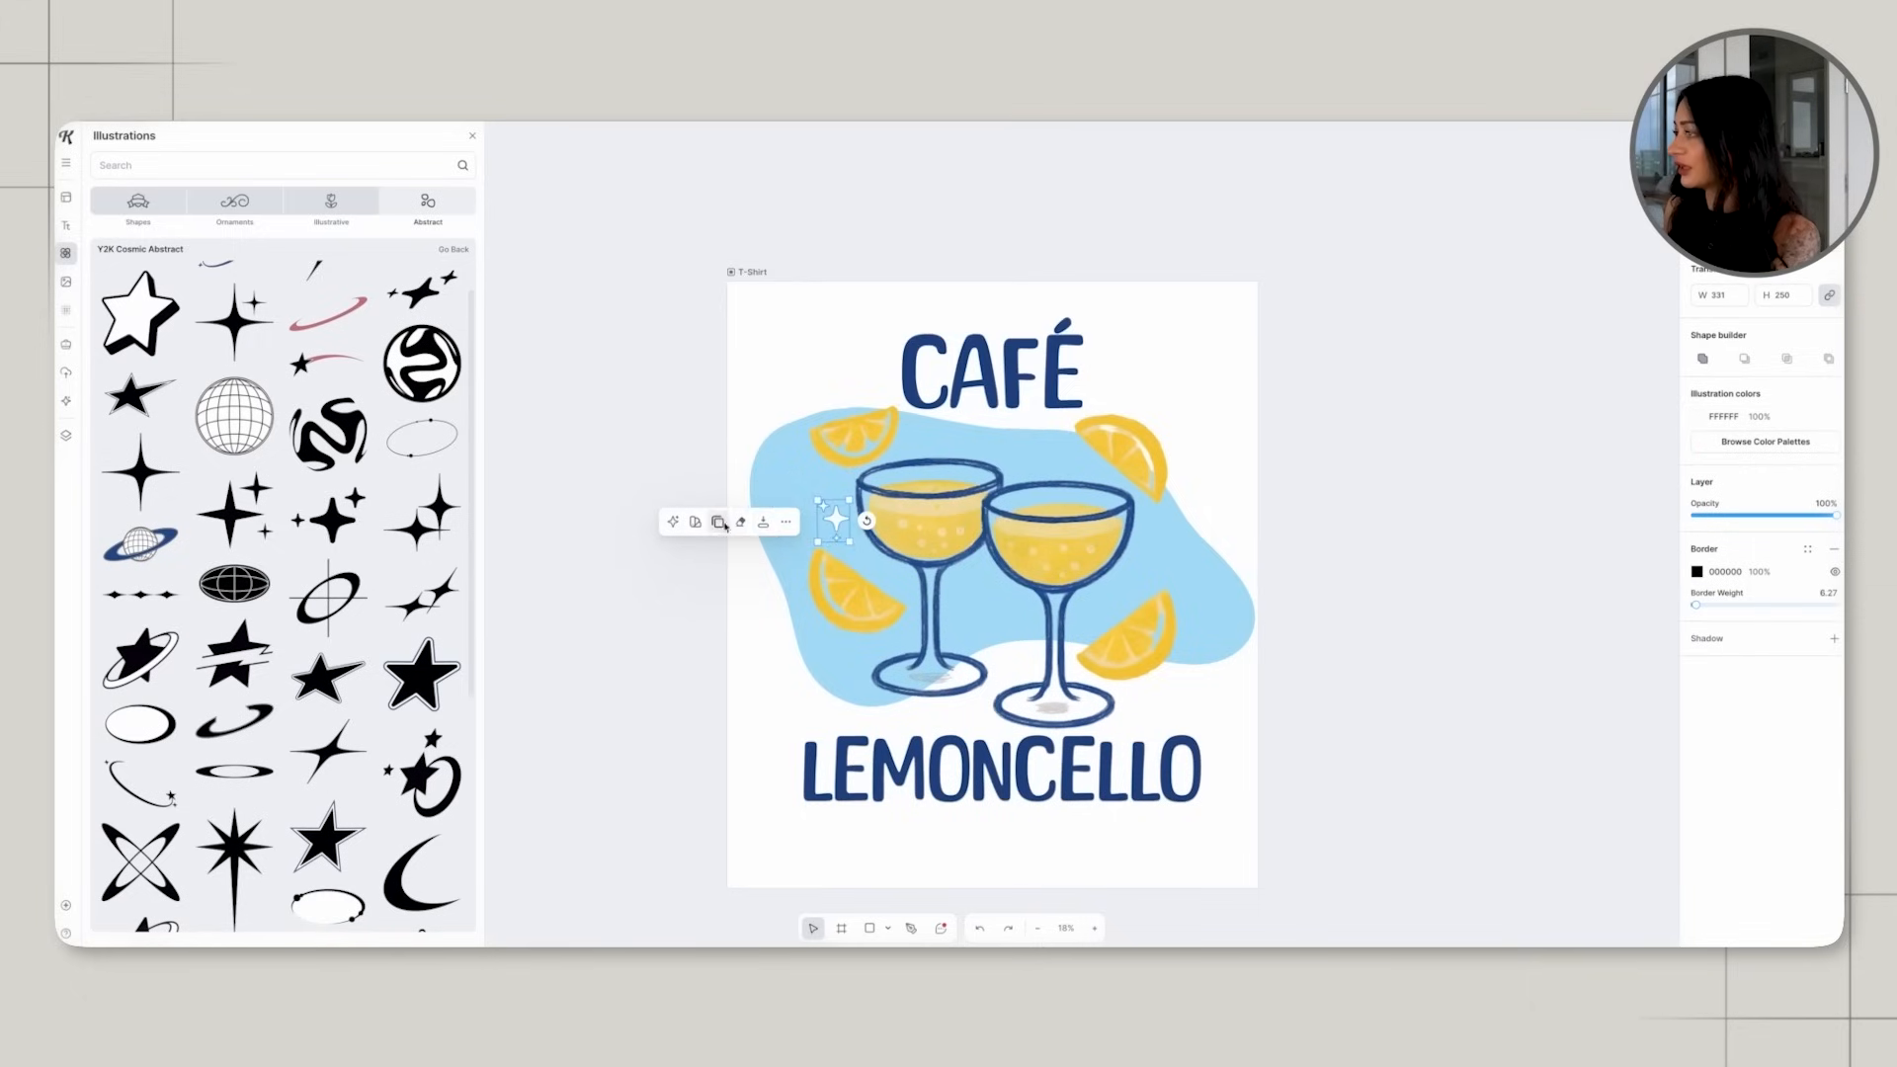
Duplicate the white sparkle, place the copy beside the right glass above the lower lemon slice, and close the illustrations library.
click(725, 524)
drag(837, 524, 1141, 605)
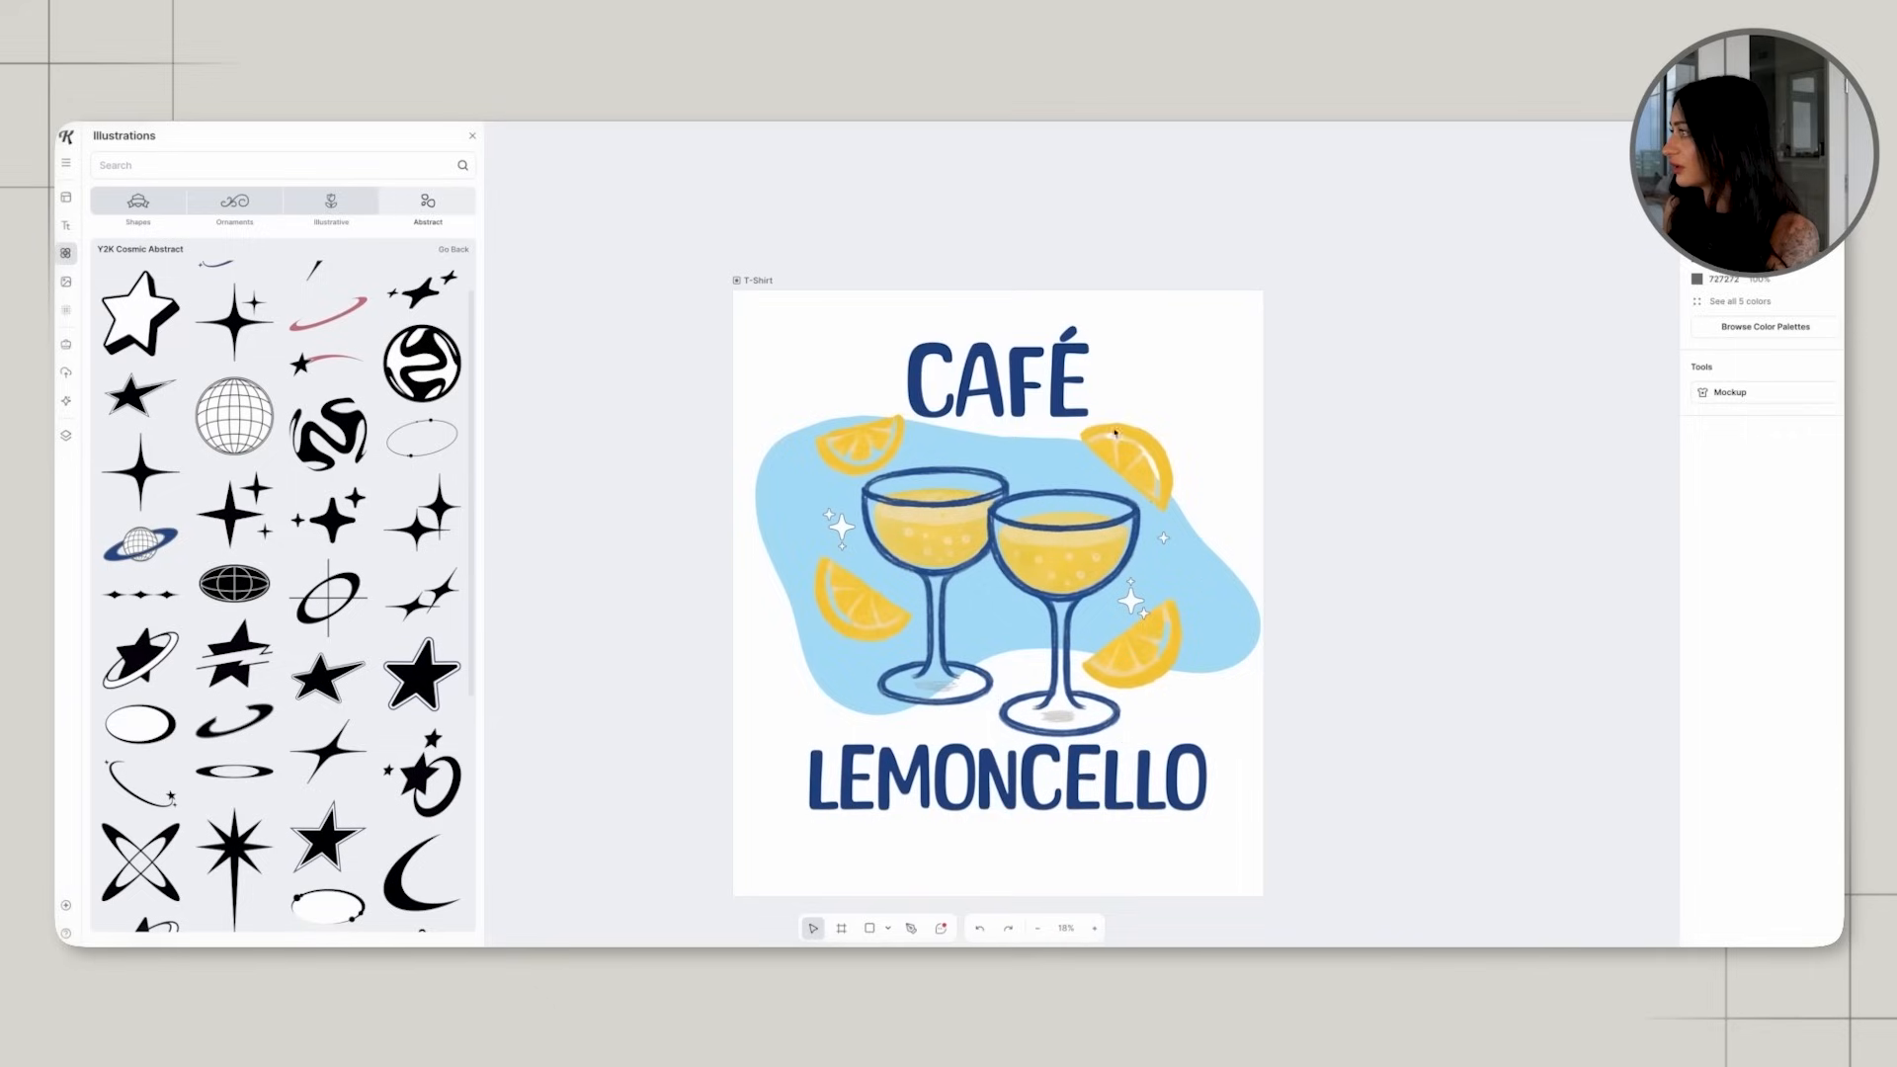
click(1110, 421)
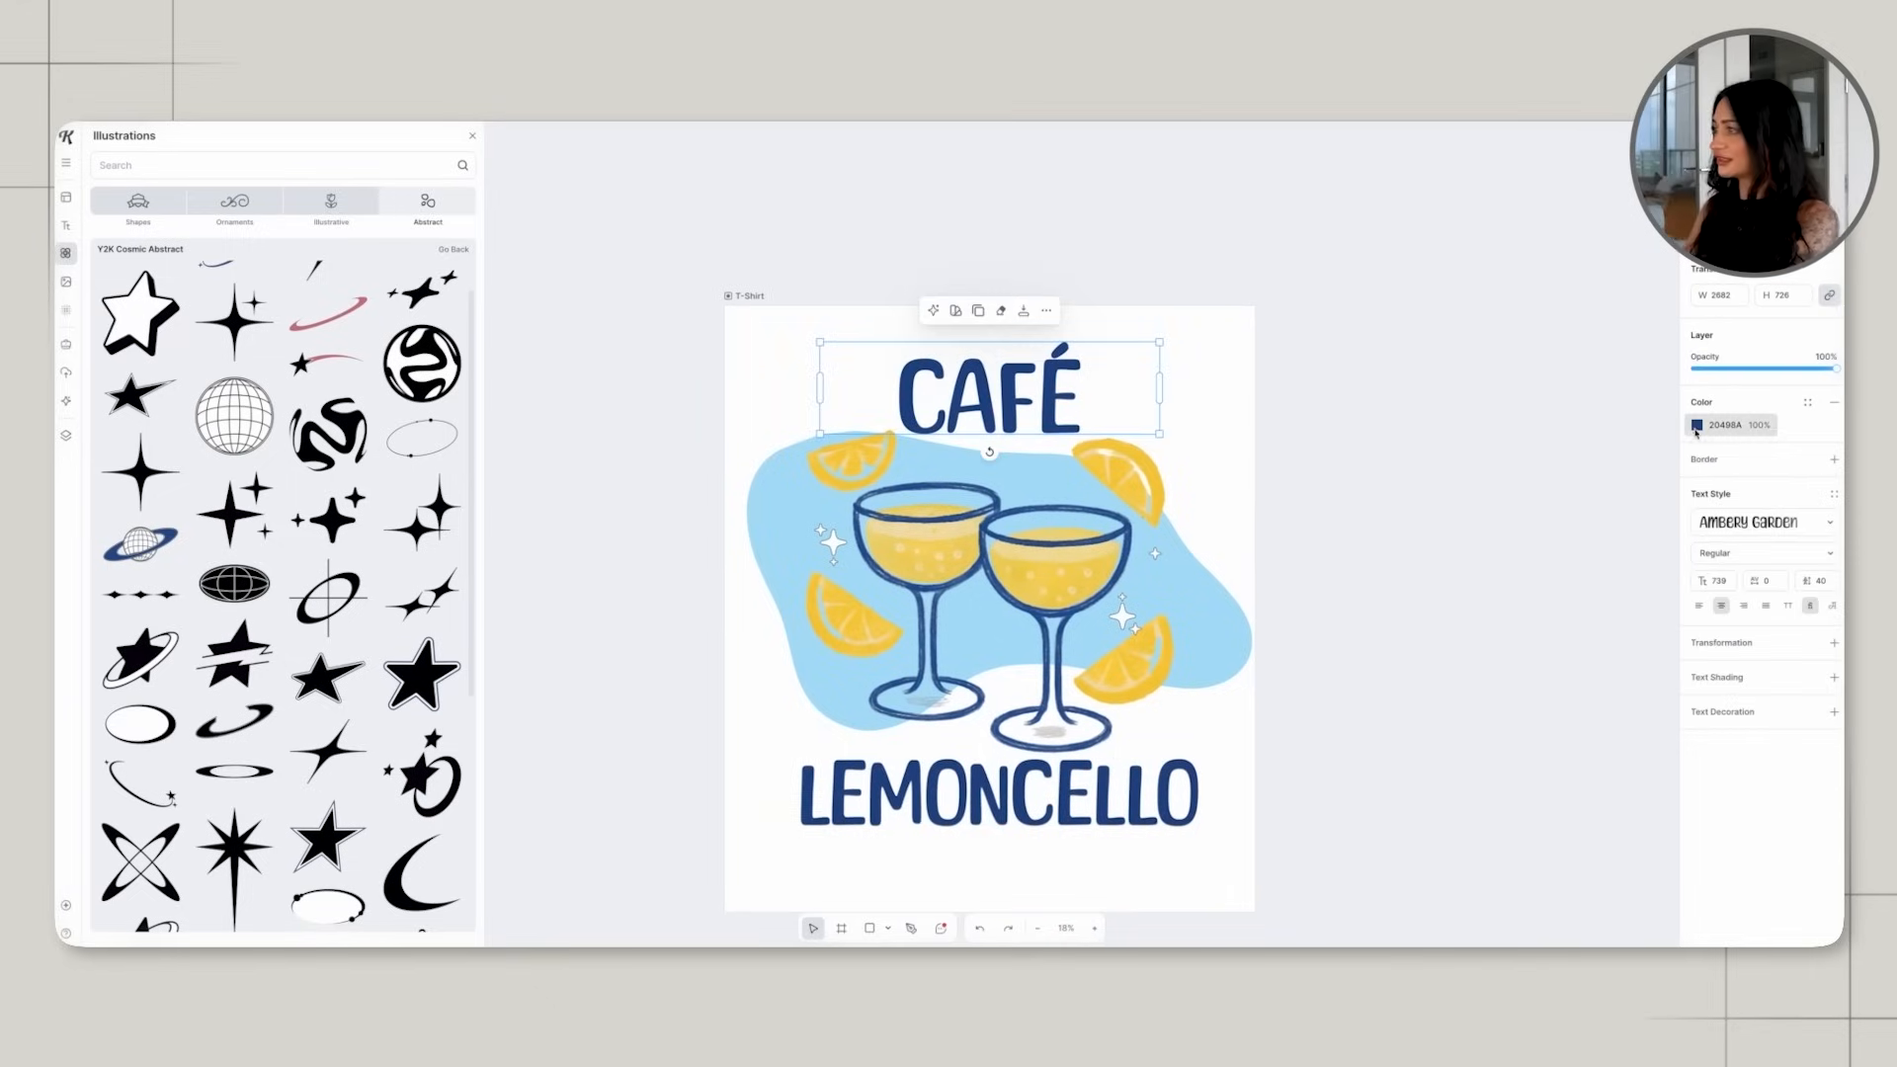
click(1422, 537)
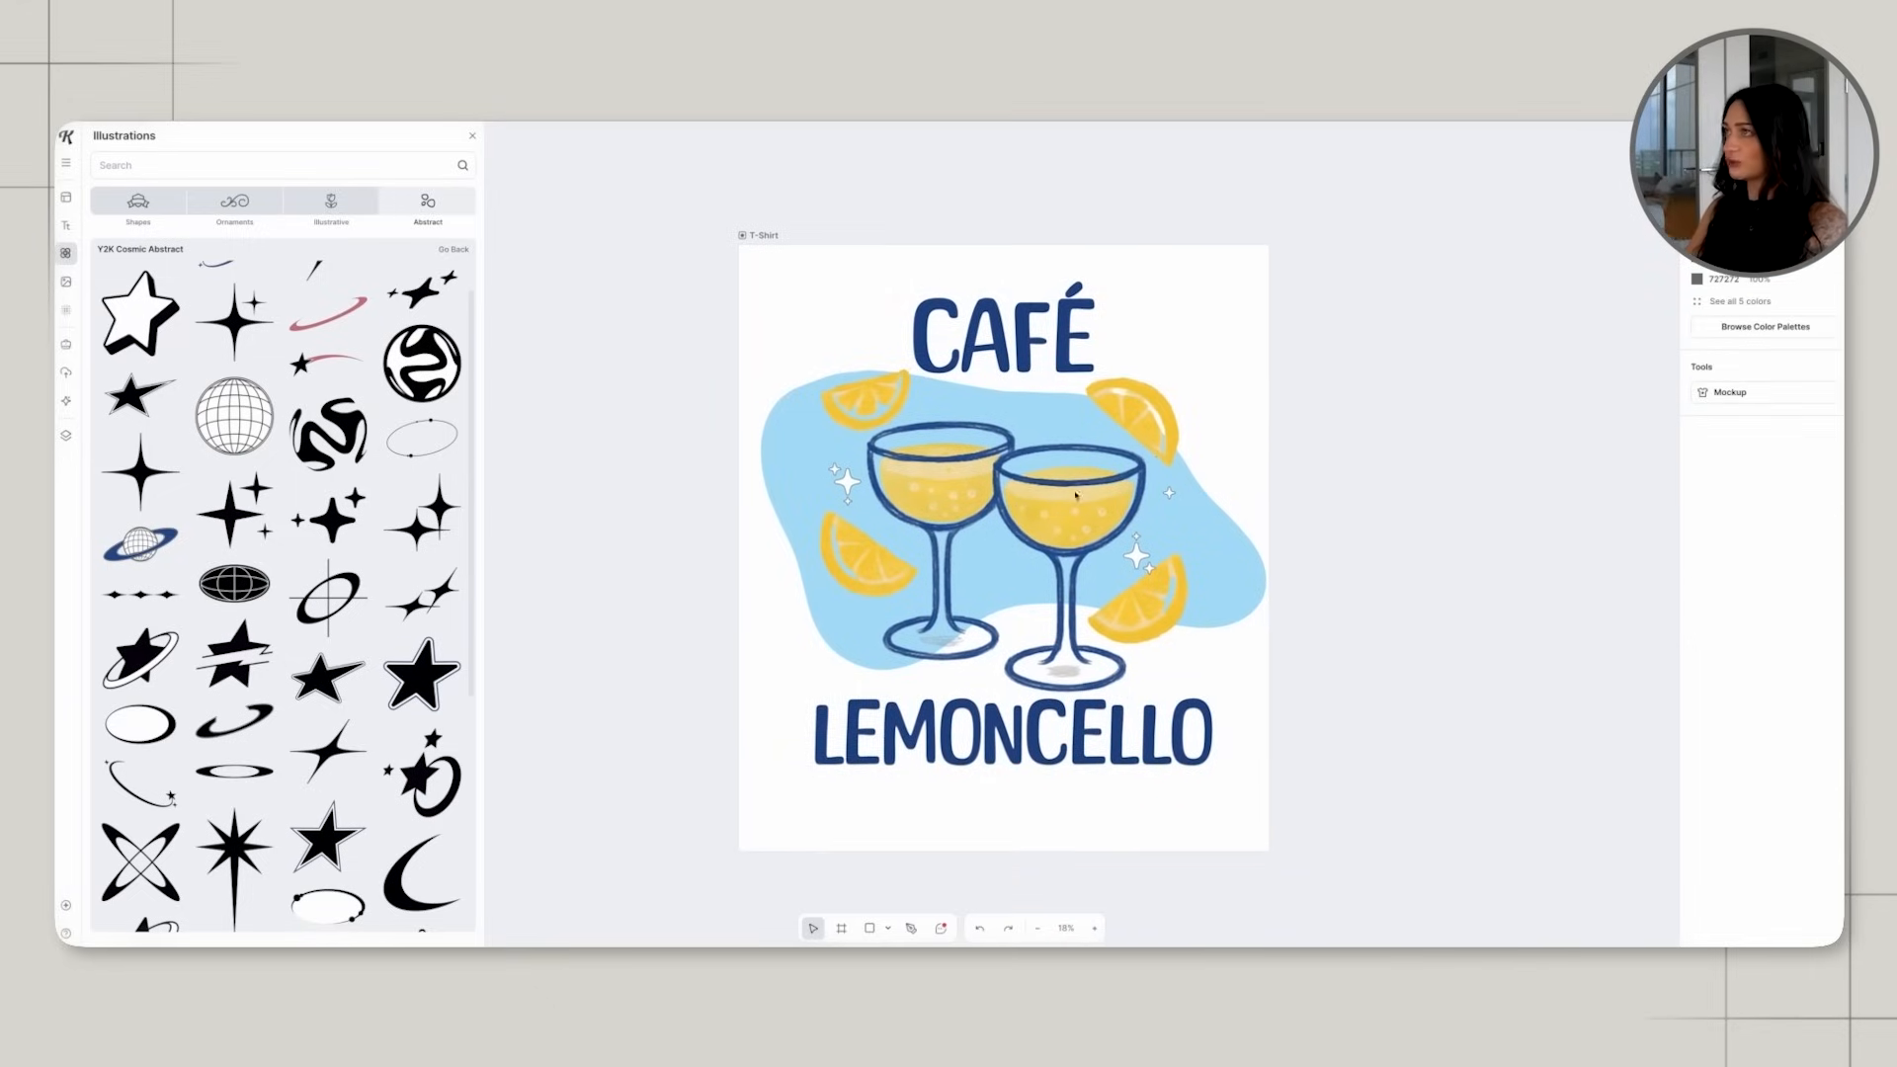
click(473, 135)
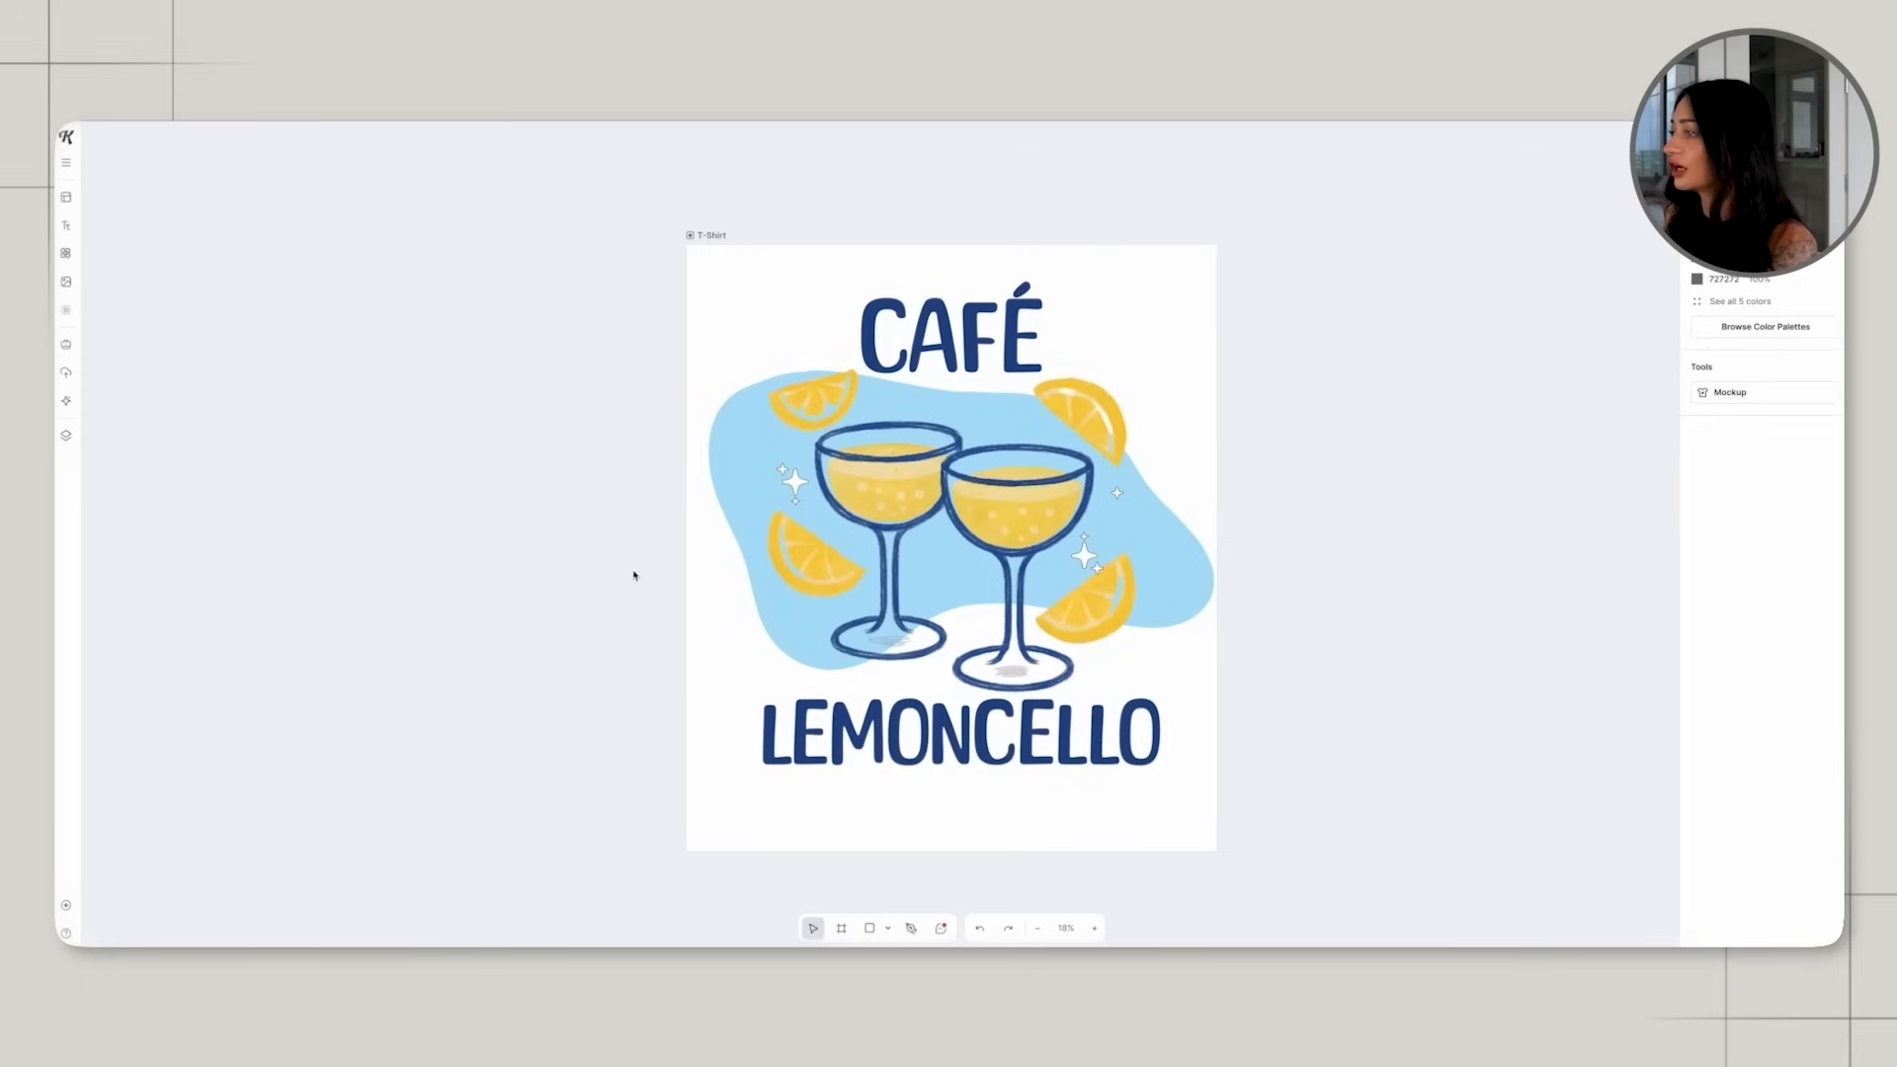
Draw a second artboard beside the T-shirt design and place a copy of the CAFÉ text on it.
click(842, 929)
drag(1274, 260, 1594, 547)
click(983, 355)
key(ctrl+v)
scroll(983, 355, right, 1)
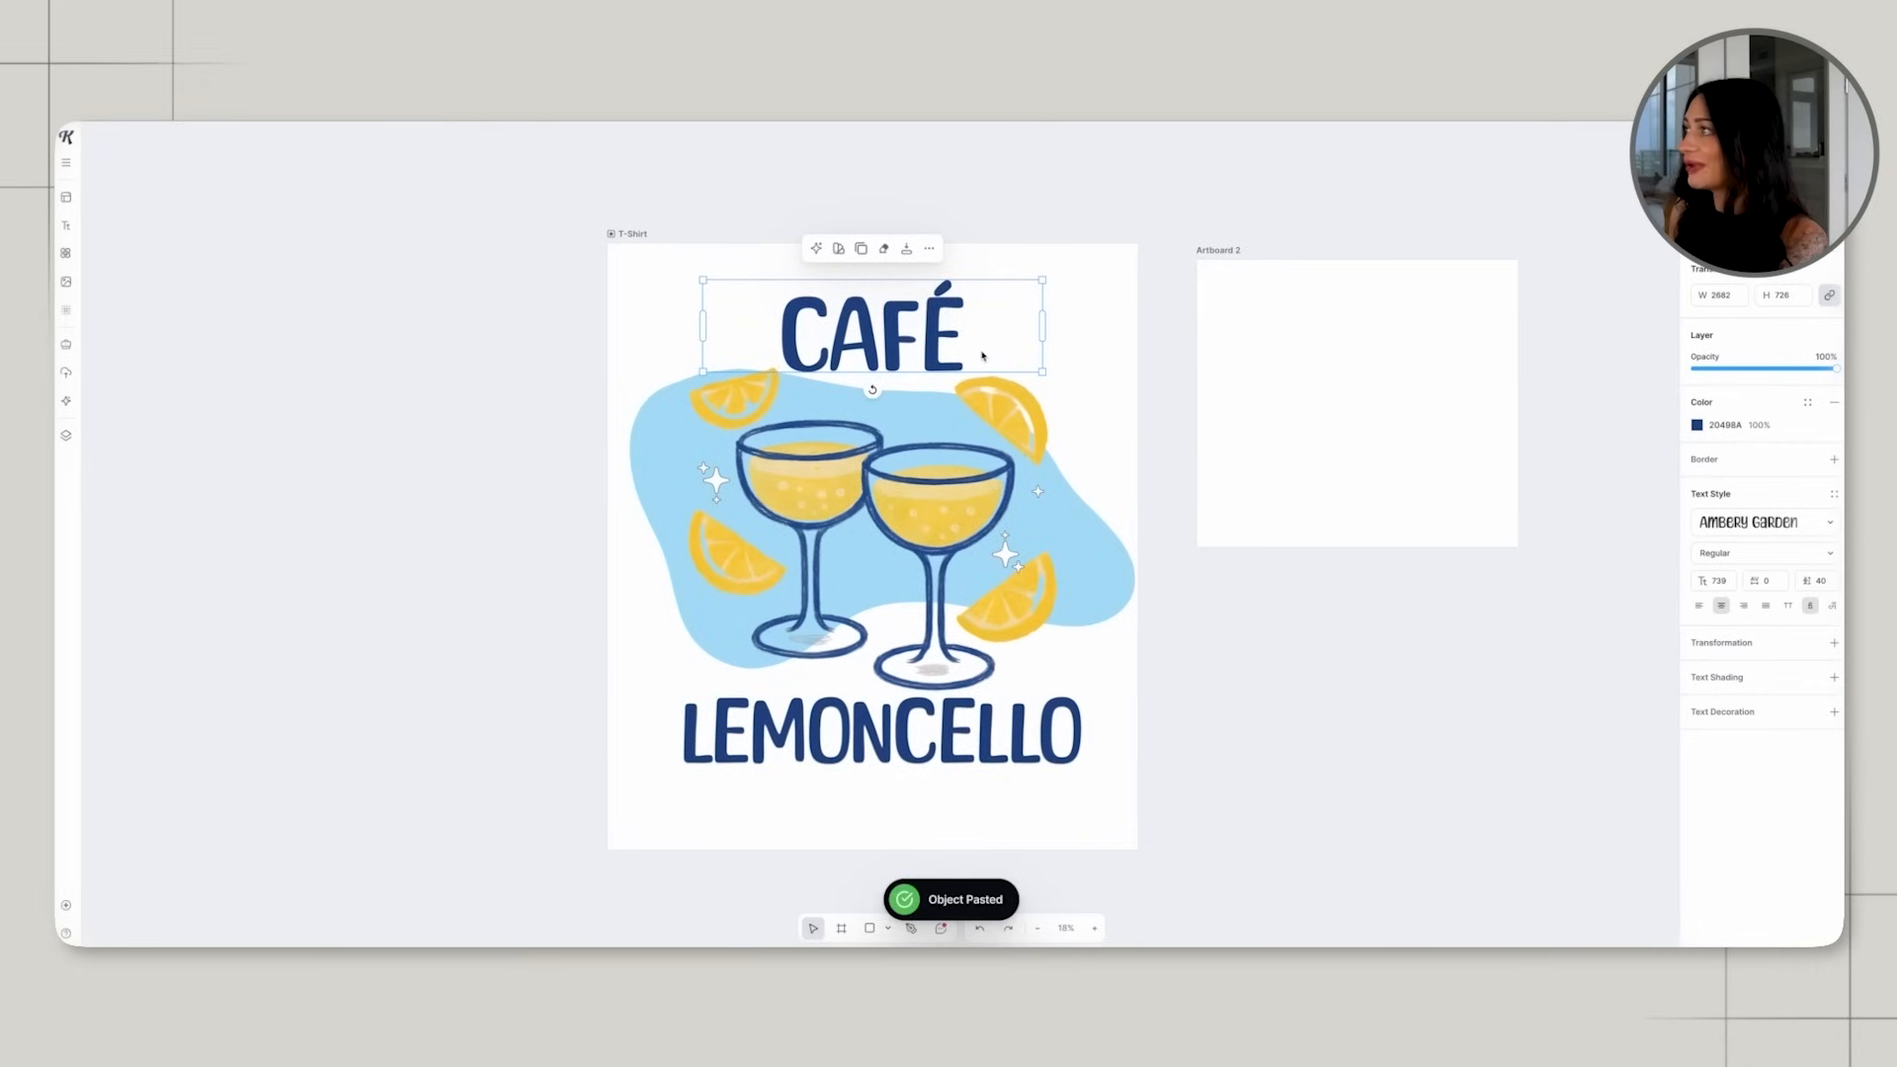
drag(902, 344, 1380, 351)
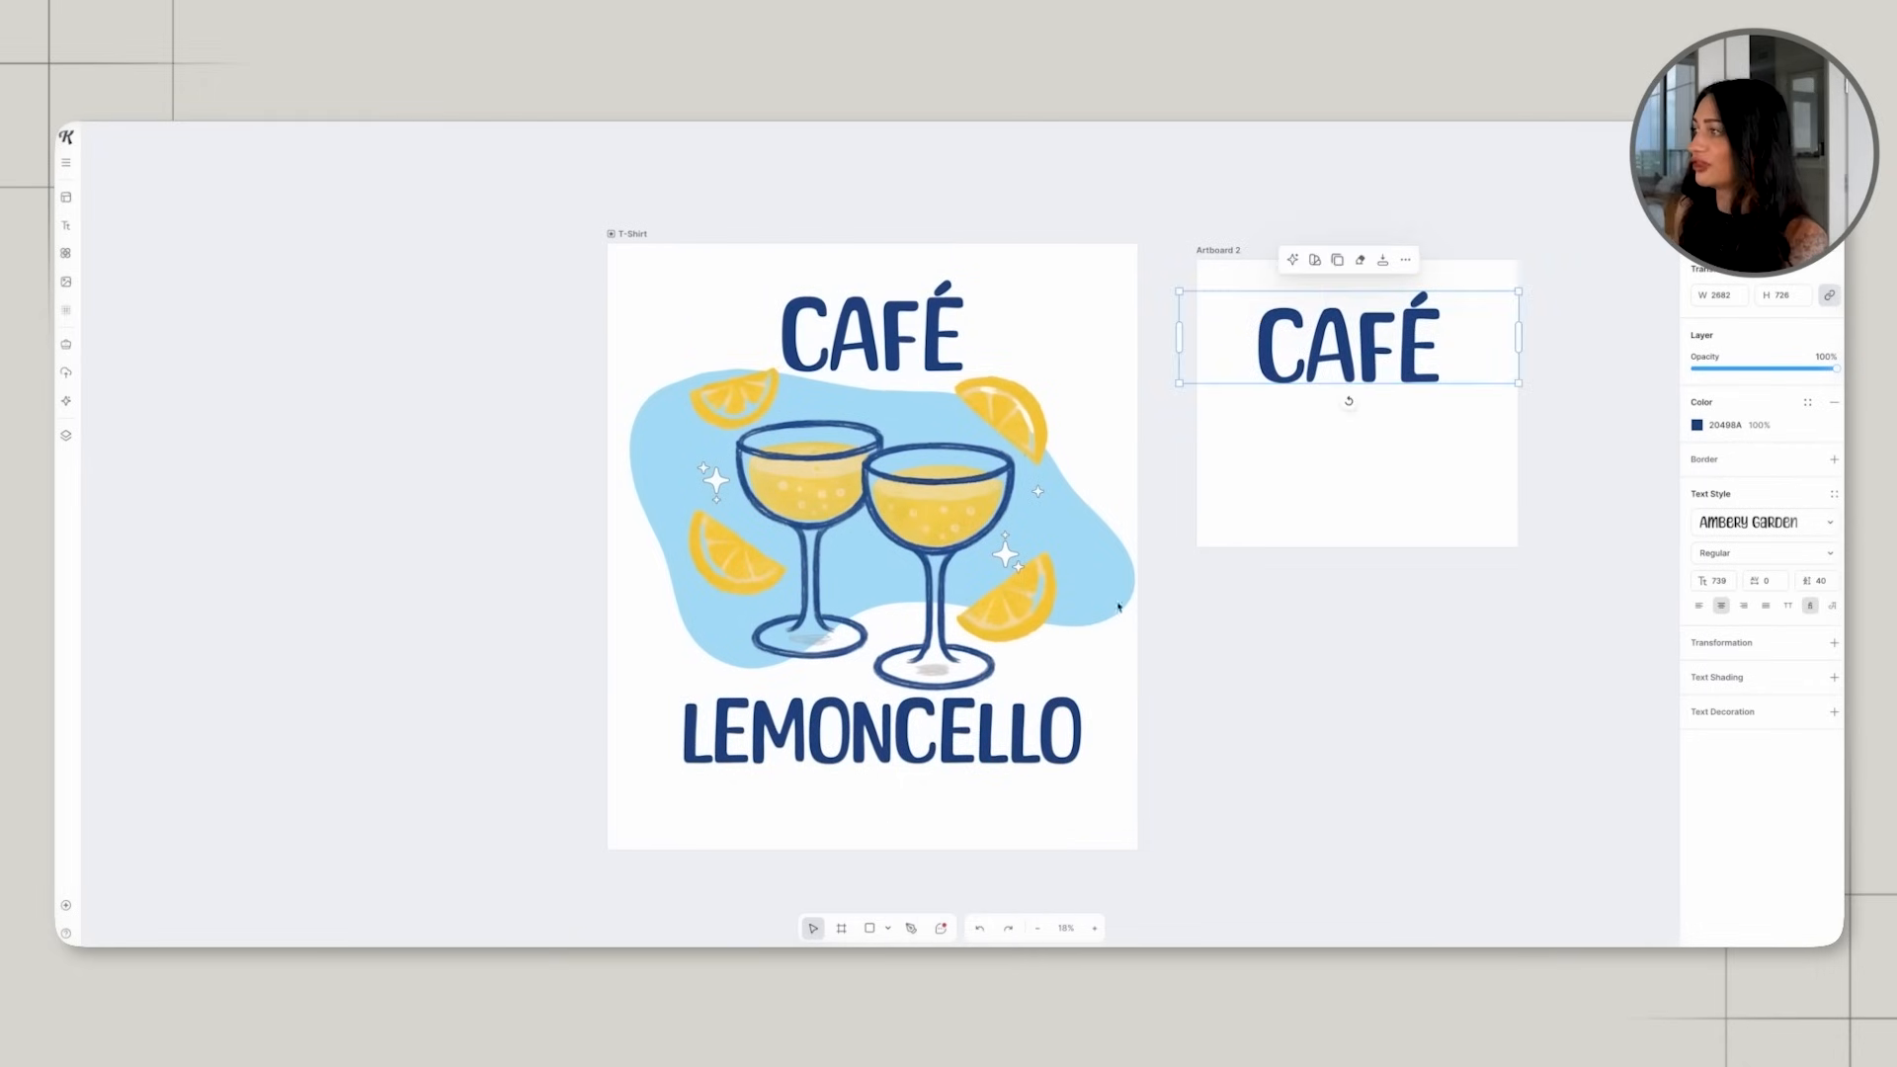
Copy the LEMONCELLO text below CAFÉ on the second artboard, shrink both texts, and warp LEMONCELLO with a Flag transformation of about 90%.
click(895, 758)
key(ctrl+v)
drag(879, 756, 1354, 477)
drag(1190, 241, 1482, 459)
click(1575, 415)
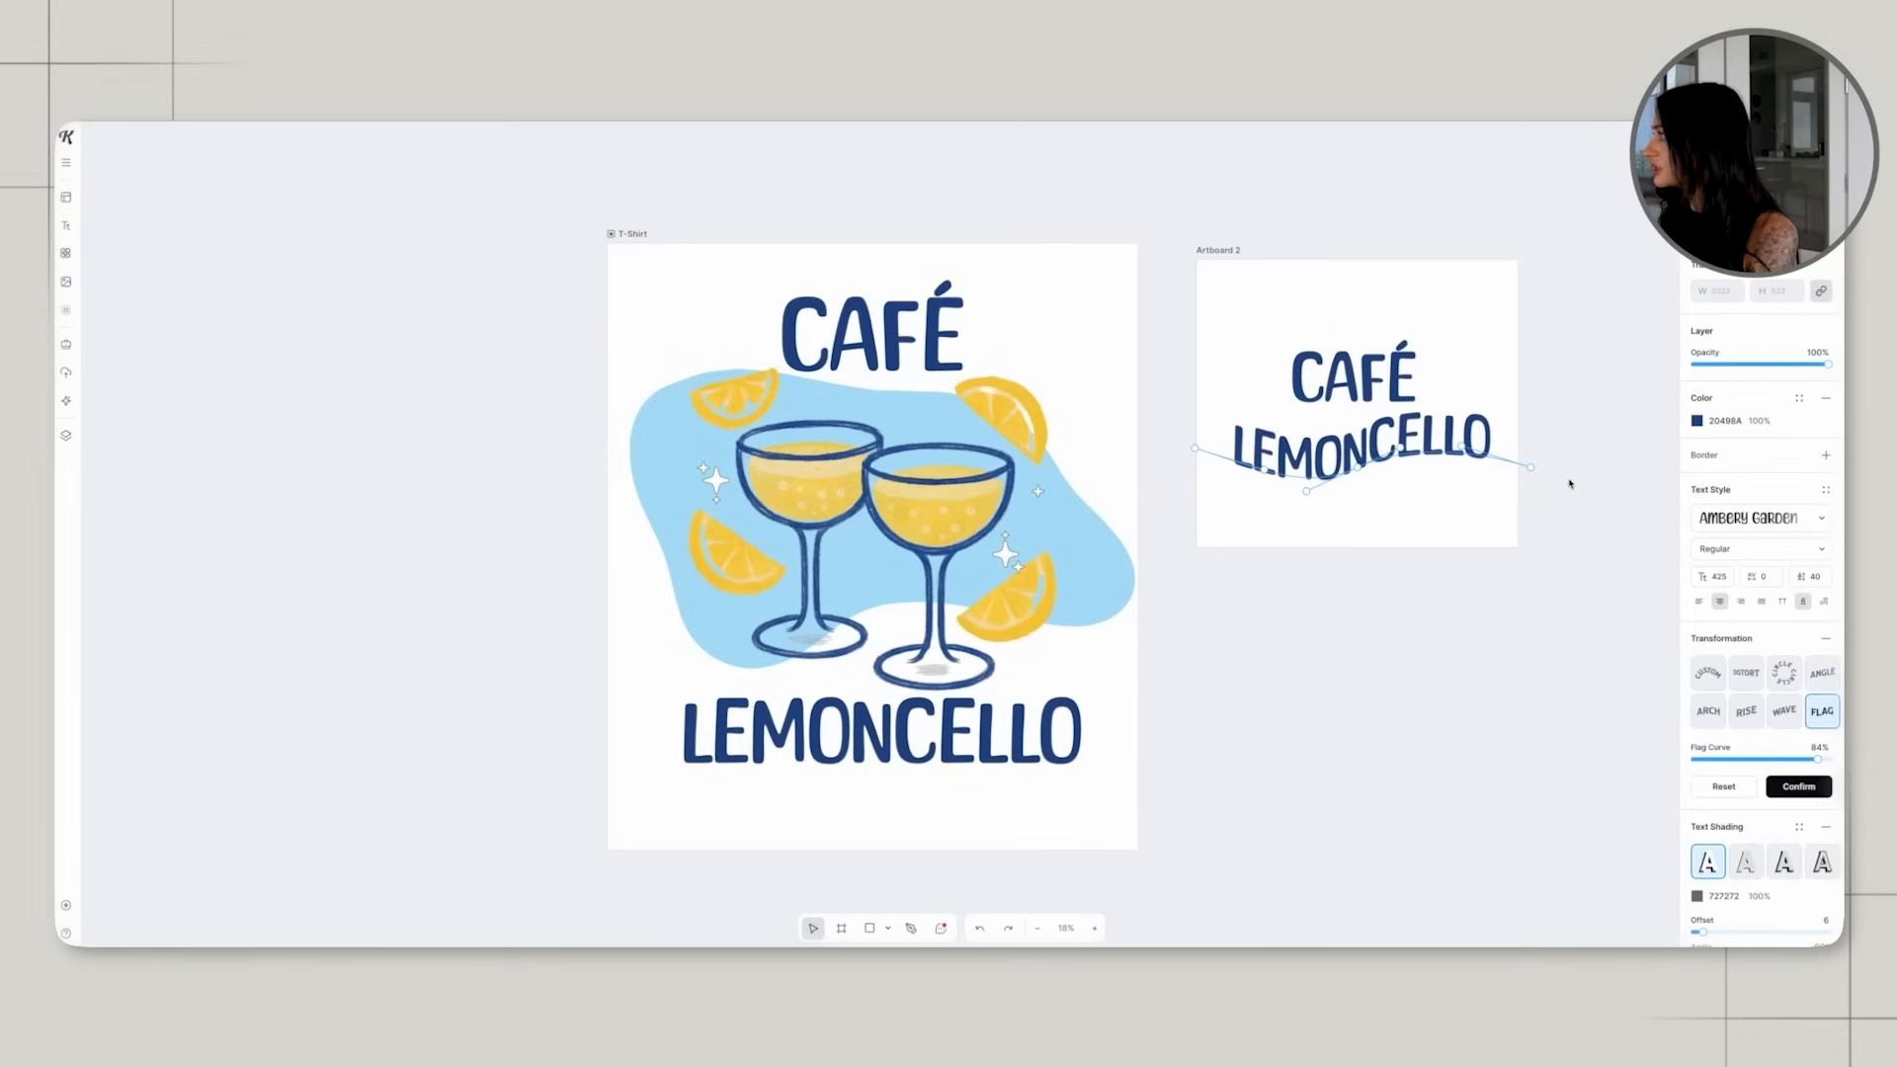
drag(1538, 474, 1524, 470)
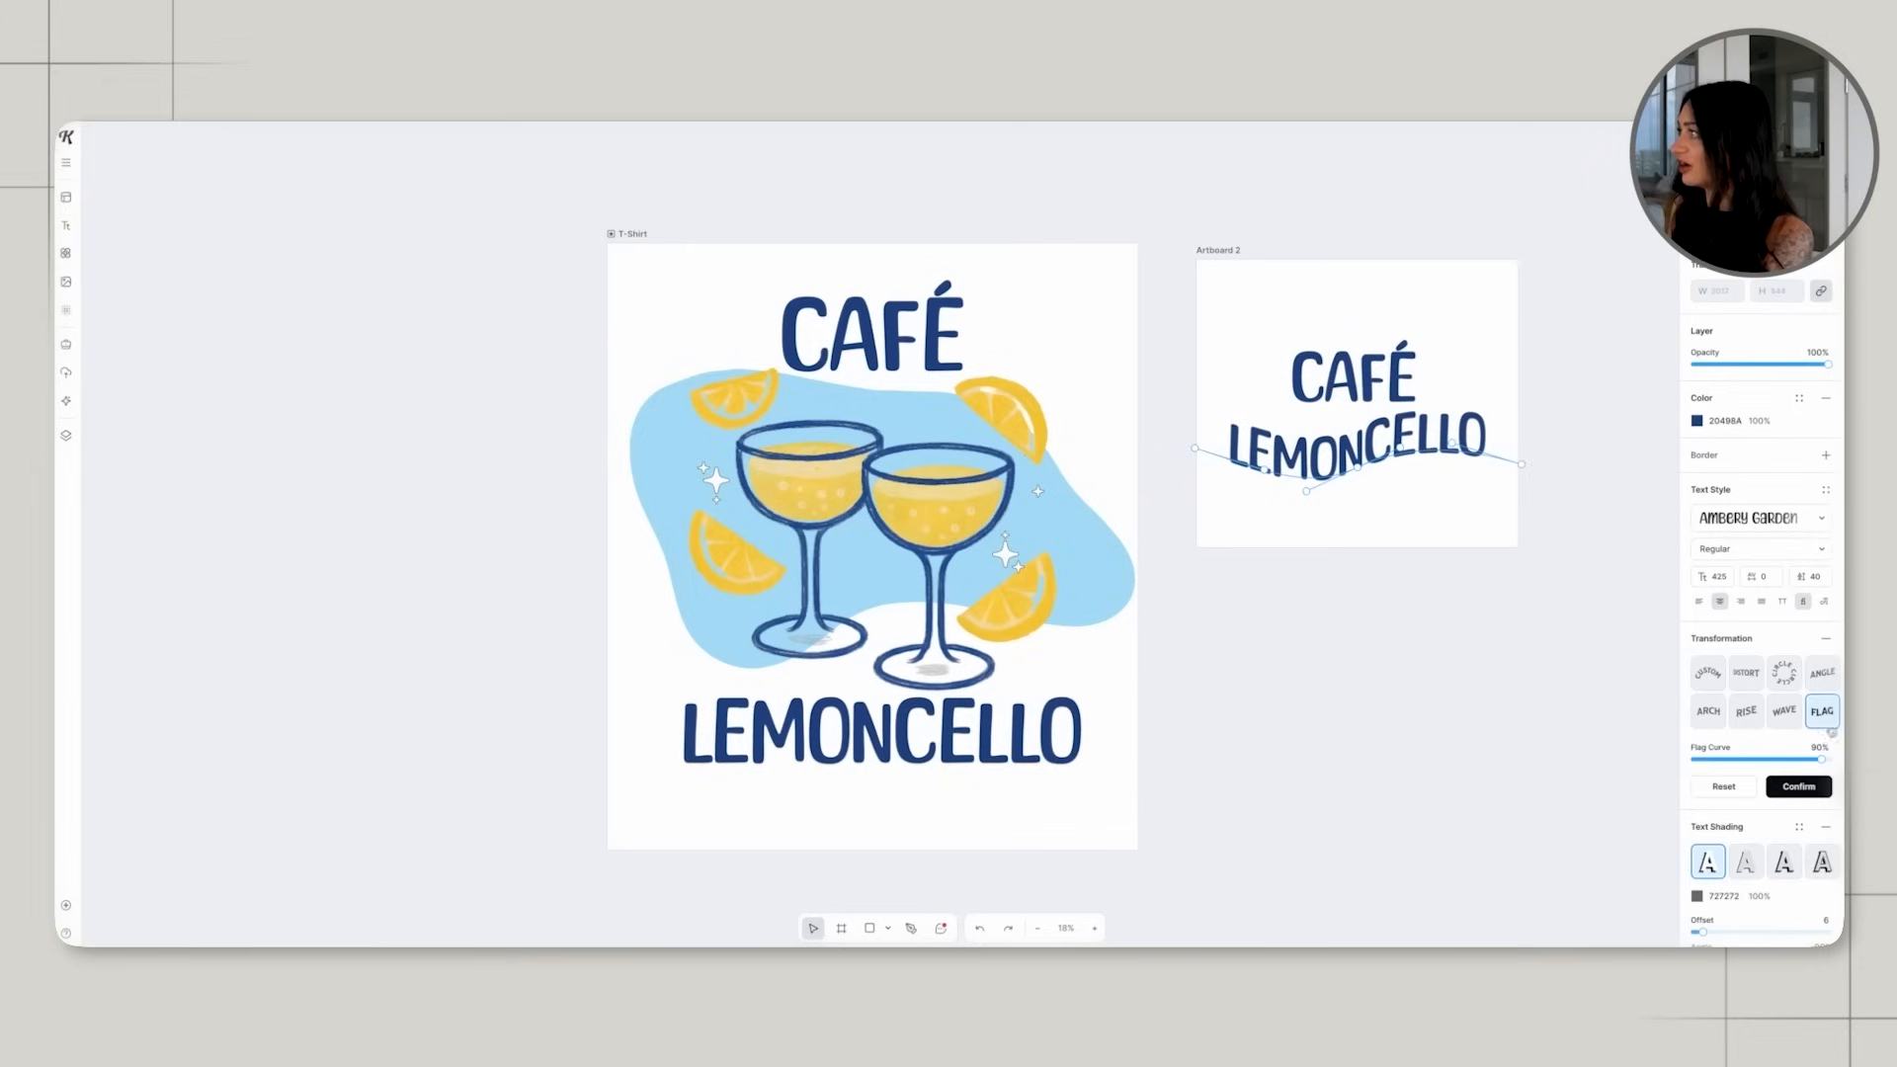
Move the small CAFÉ text on the second artboard sideways so it sits above the beginning of LEMONCELLO.
click(1427, 392)
click(1341, 307)
drag(1350, 386, 1273, 387)
click(1498, 379)
click(1477, 400)
Search the illustrations for LEMON, add the first yellow lemon half to the second artboard, and shrink it to about 339 by 339.
click(66, 254)
click(178, 165)
text(LEMON)
key(Return)
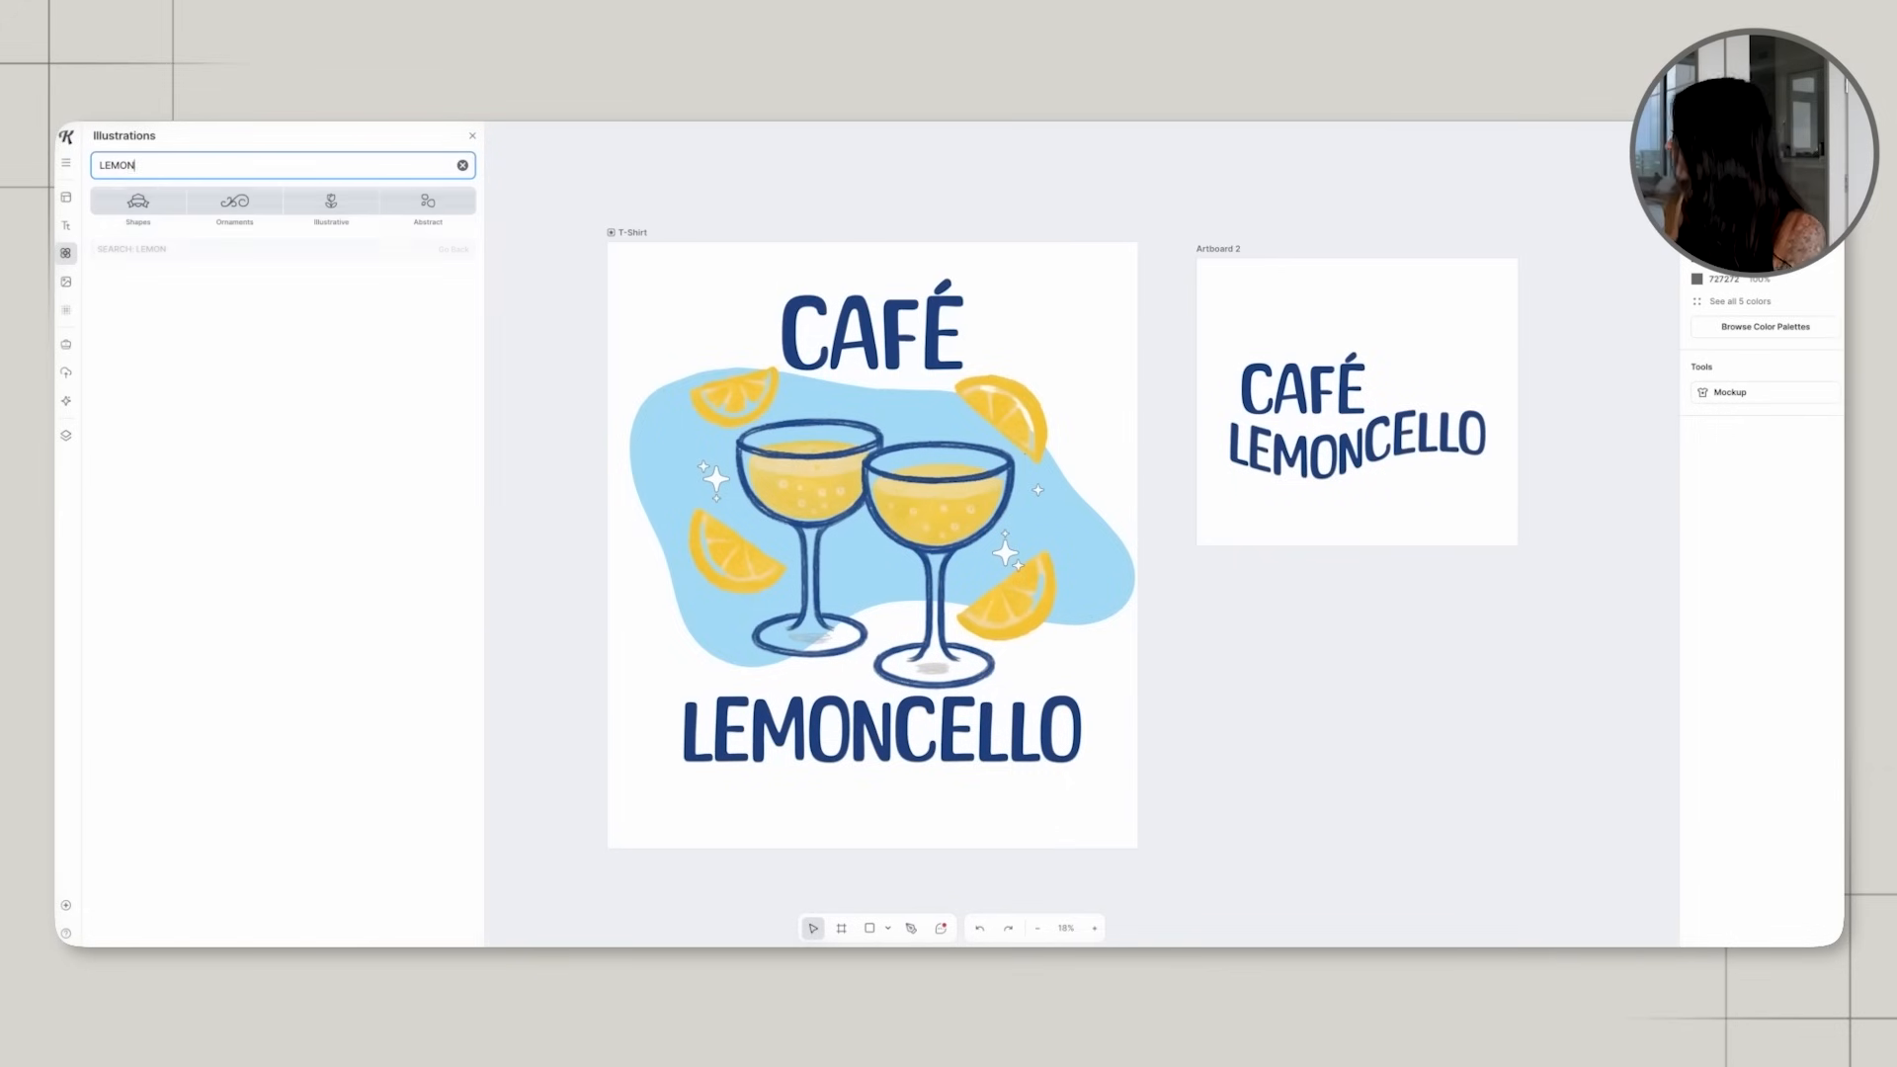
drag(146, 323, 1383, 387)
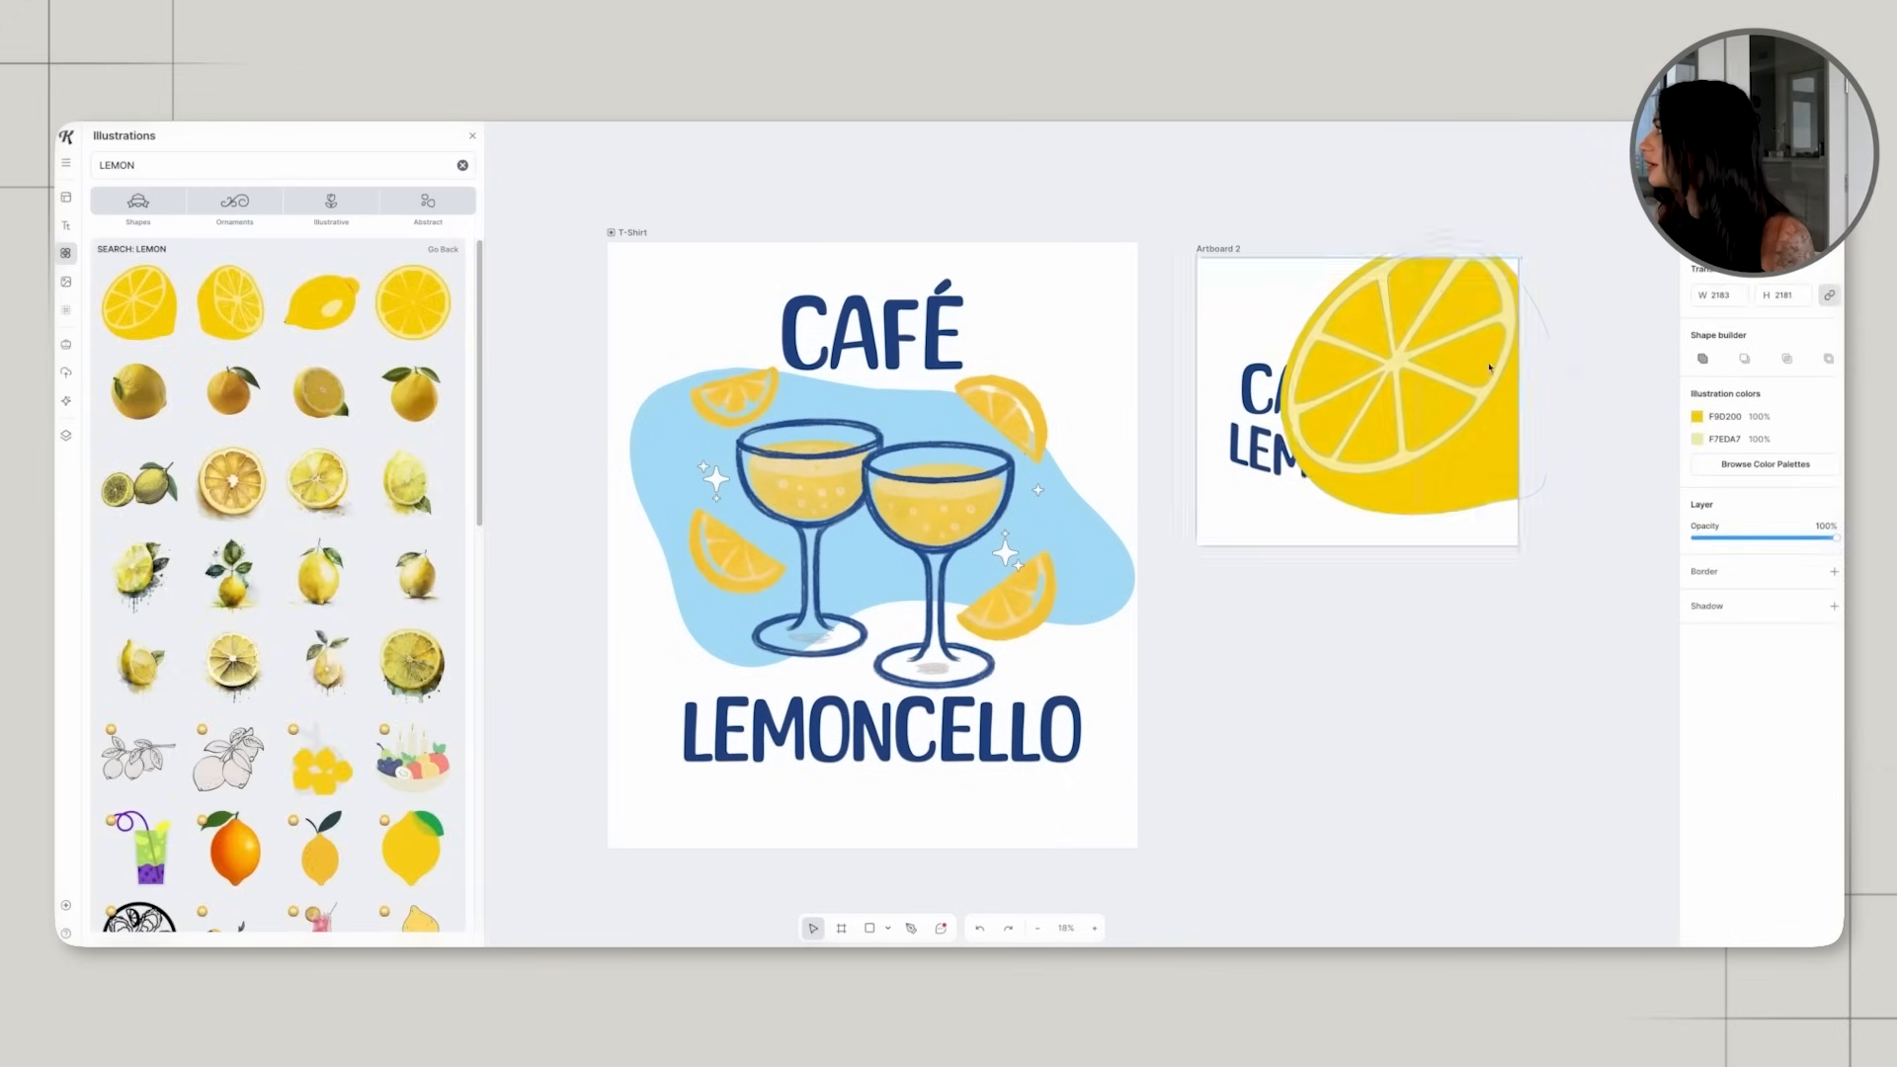
drag(1547, 237, 1407, 388)
click(1537, 369)
Position the small lemon beside CAFÉ, above the end of LEMONCELLO, and keep it selected.
scroll(1386, 455, right, 1)
scroll(1386, 455, right, 2)
drag(1178, 384, 1200, 383)
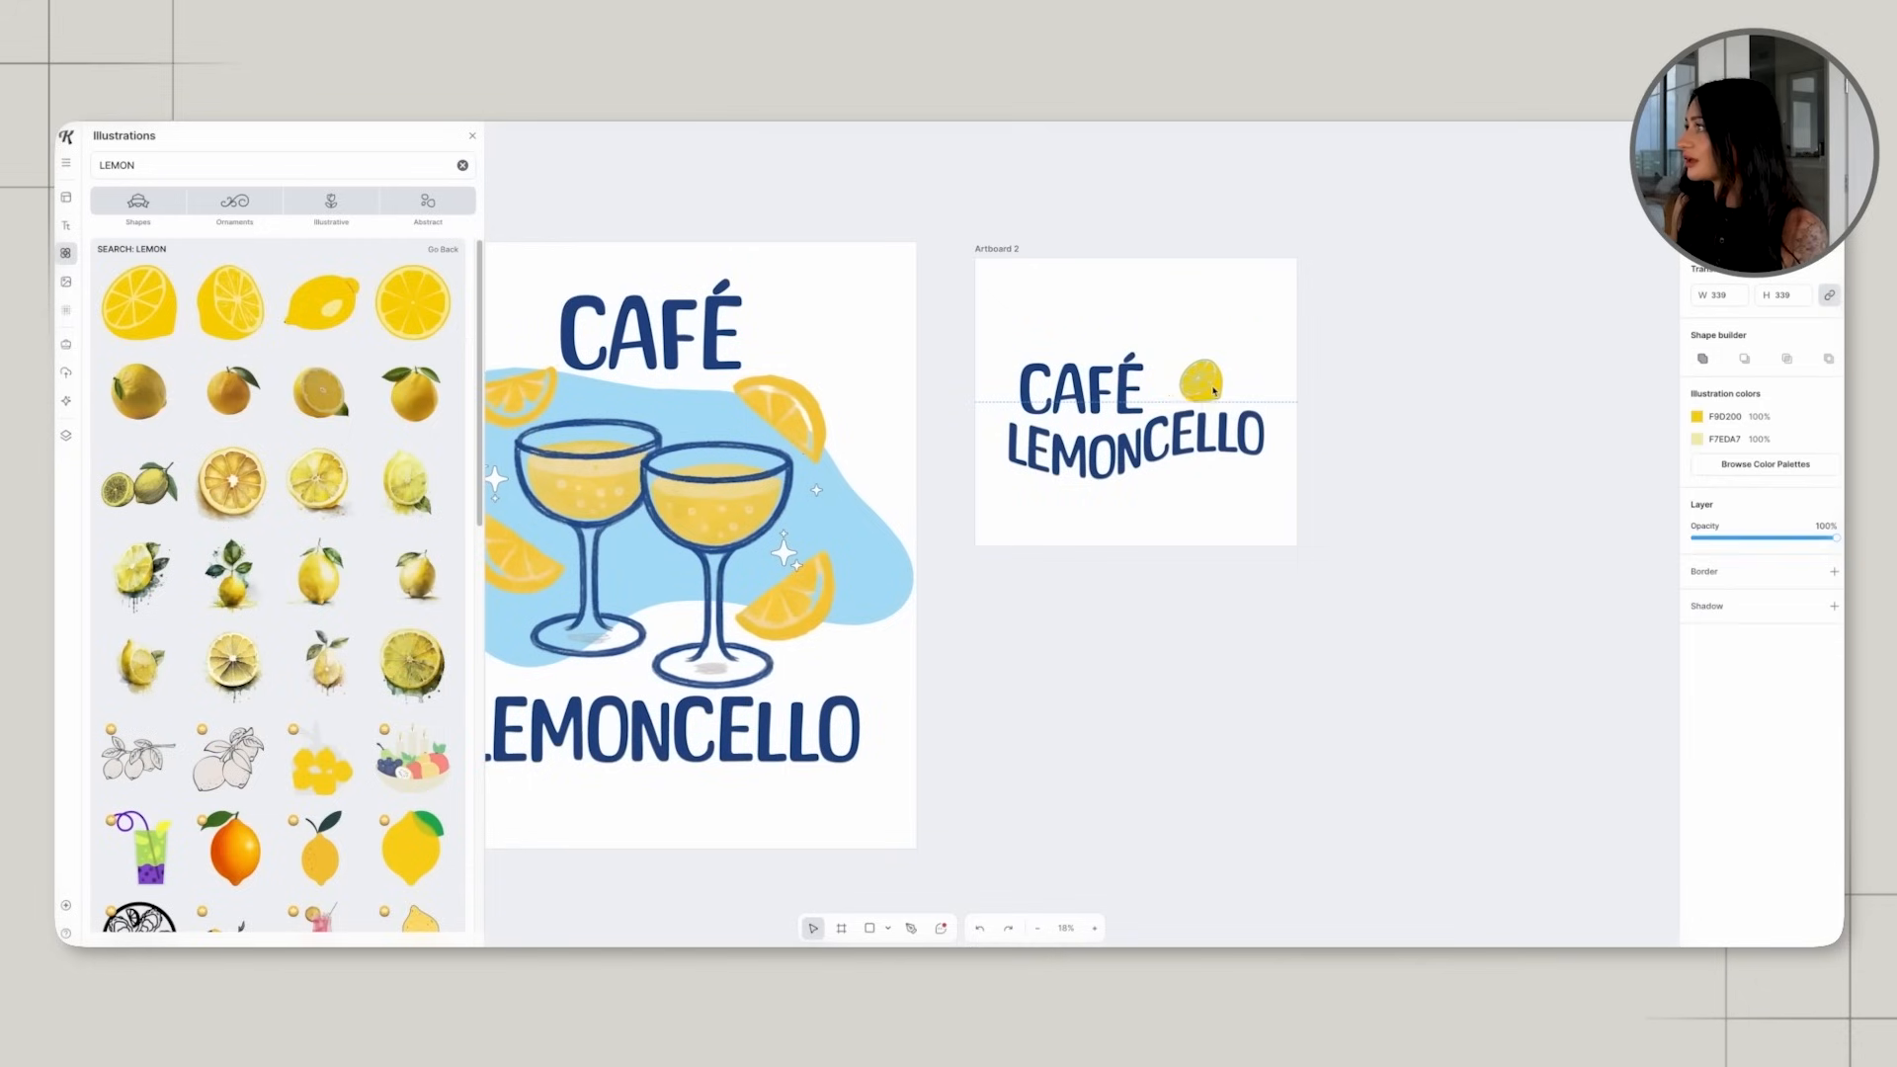
click(971, 415)
scroll(734, 446, left, 1)
click(1244, 380)
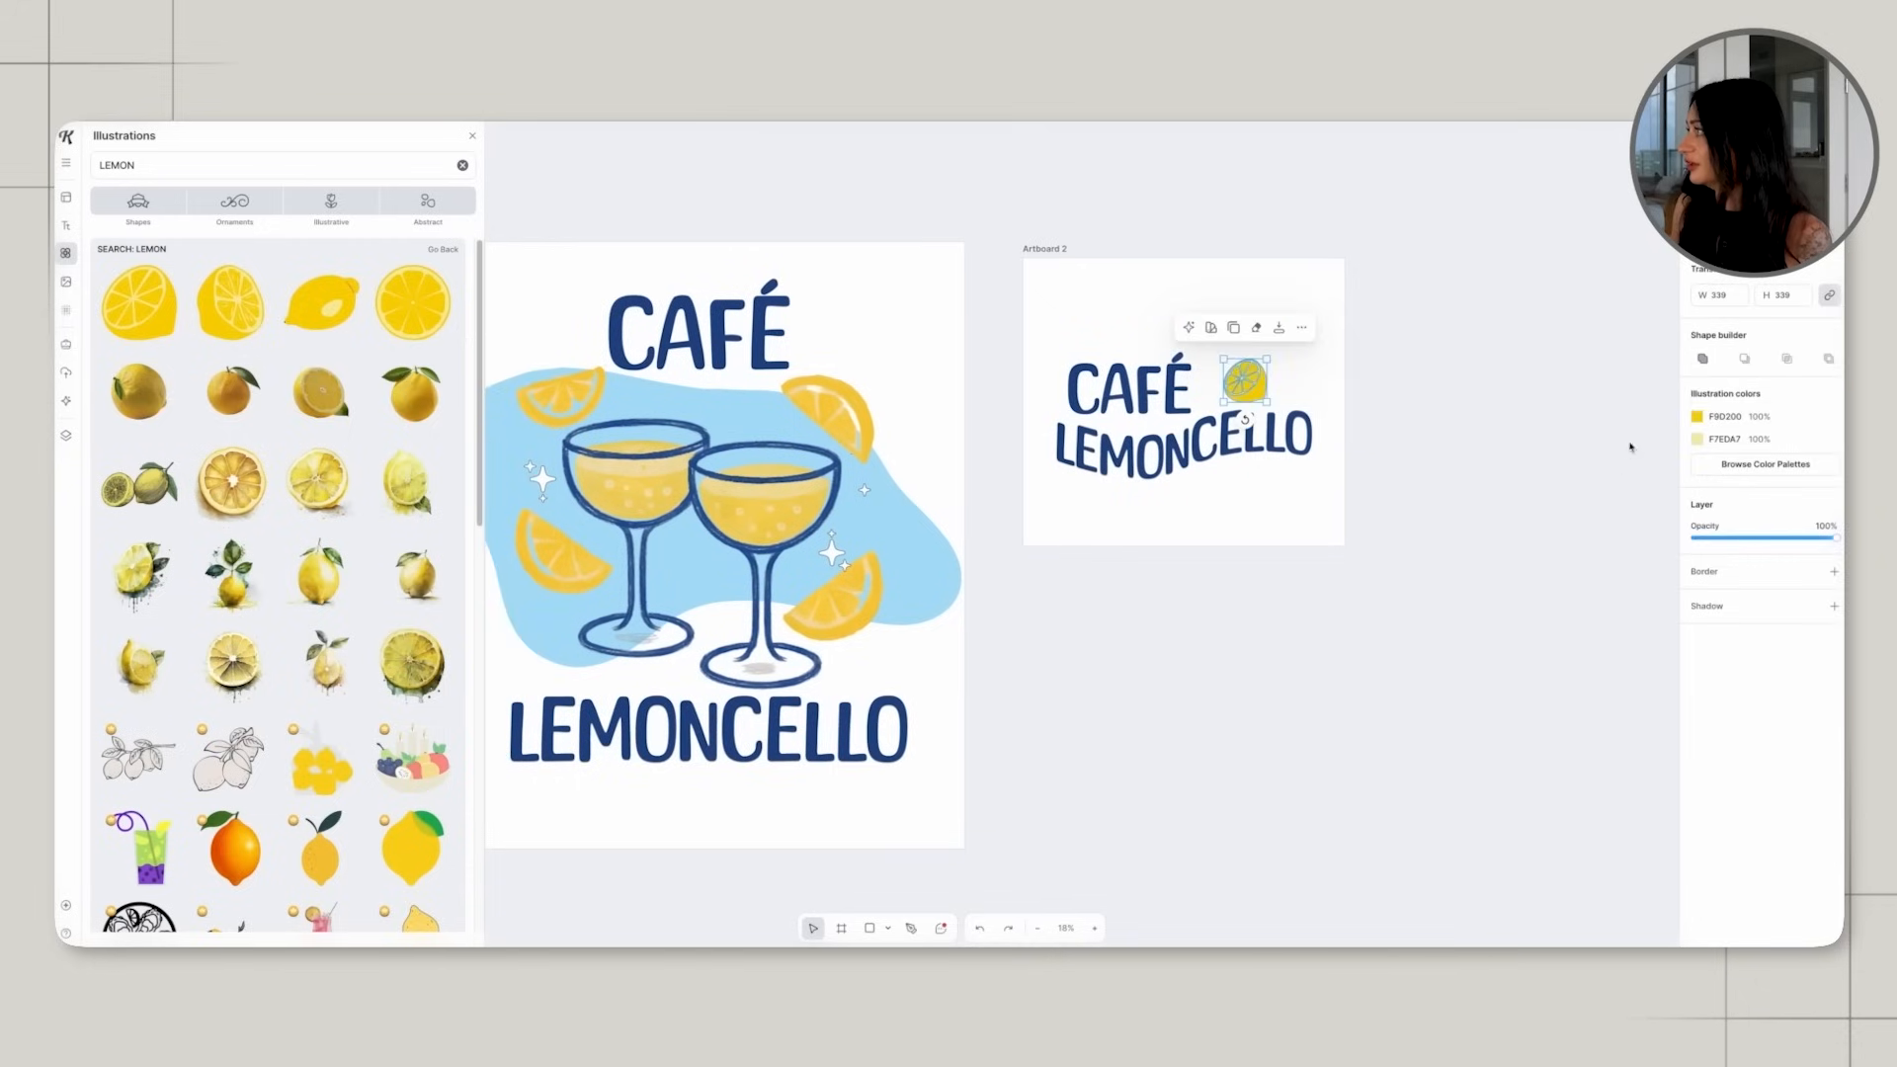
Recolor the small lemon's main yellow to a warmer golden yellow matching the lemon slices in the T-shirt artwork.
click(1719, 416)
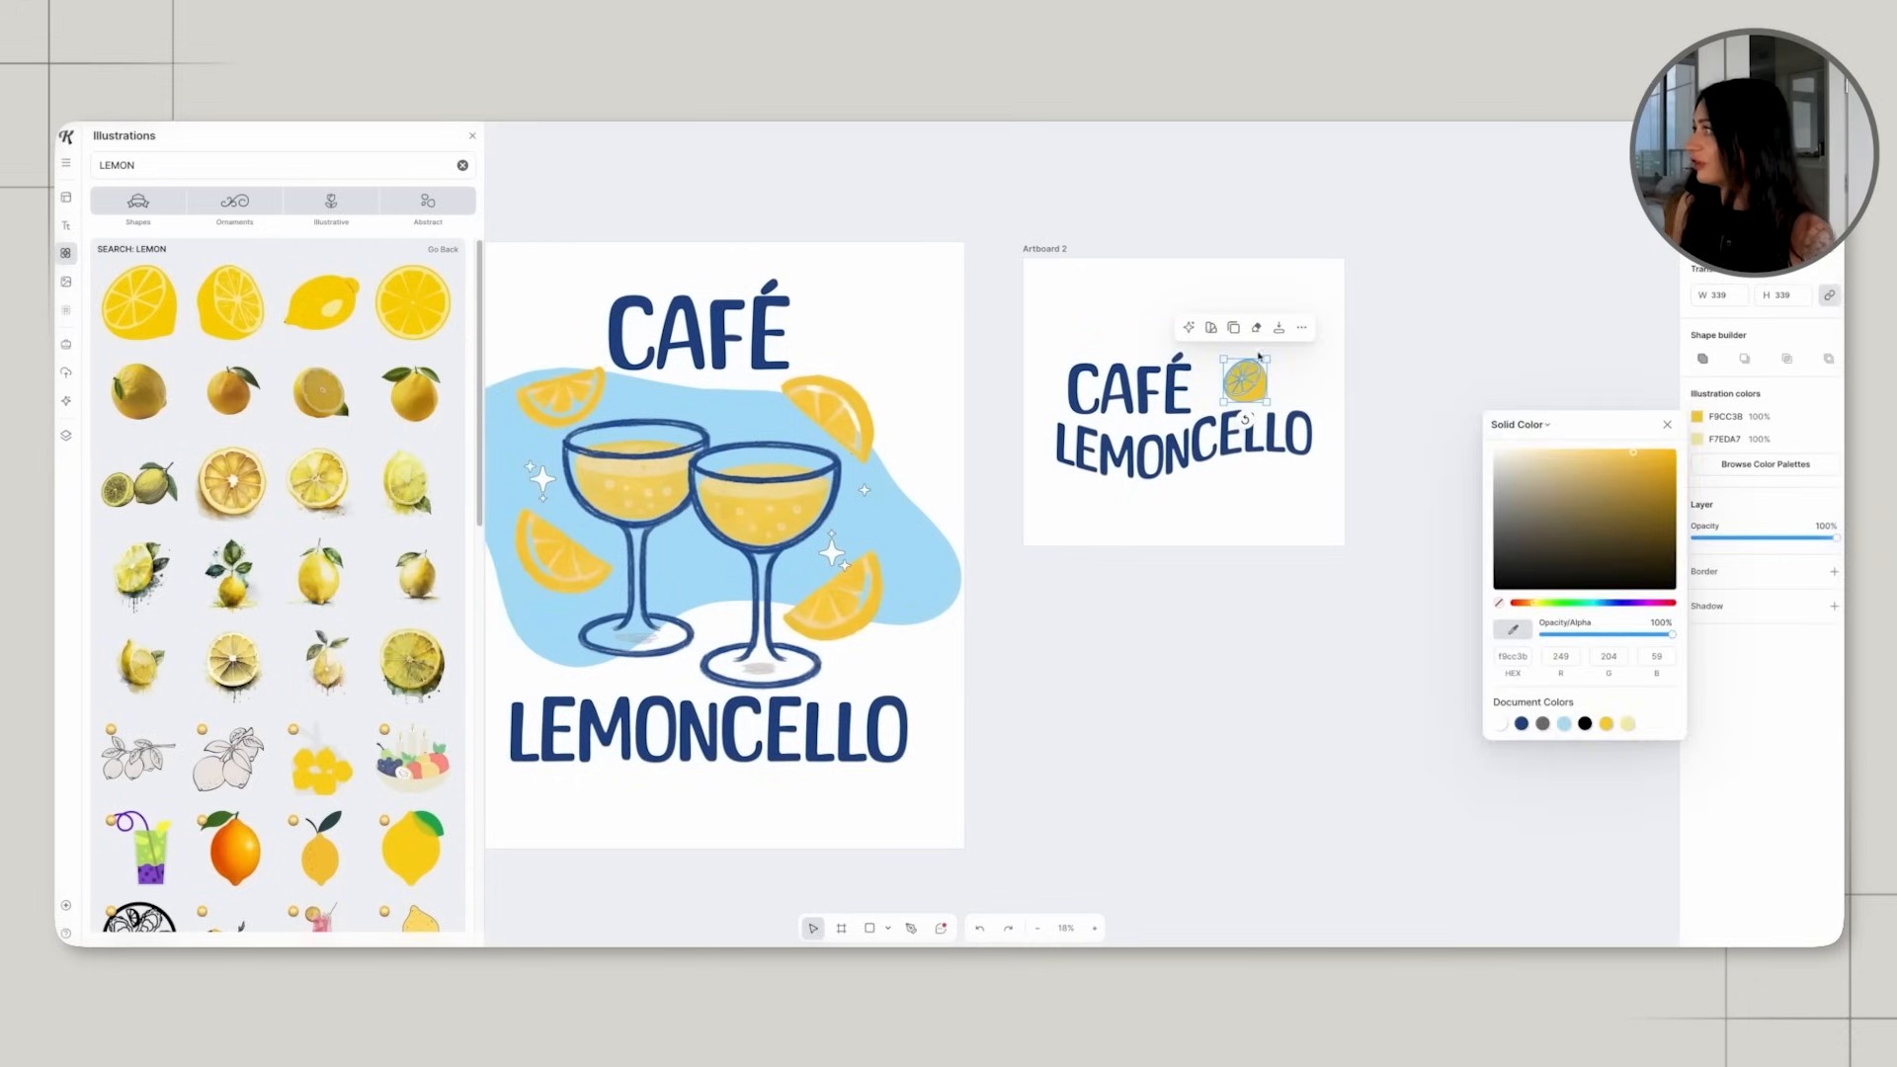
click(1482, 478)
scroll(1482, 479, left, 1)
click(1174, 379)
click(1493, 482)
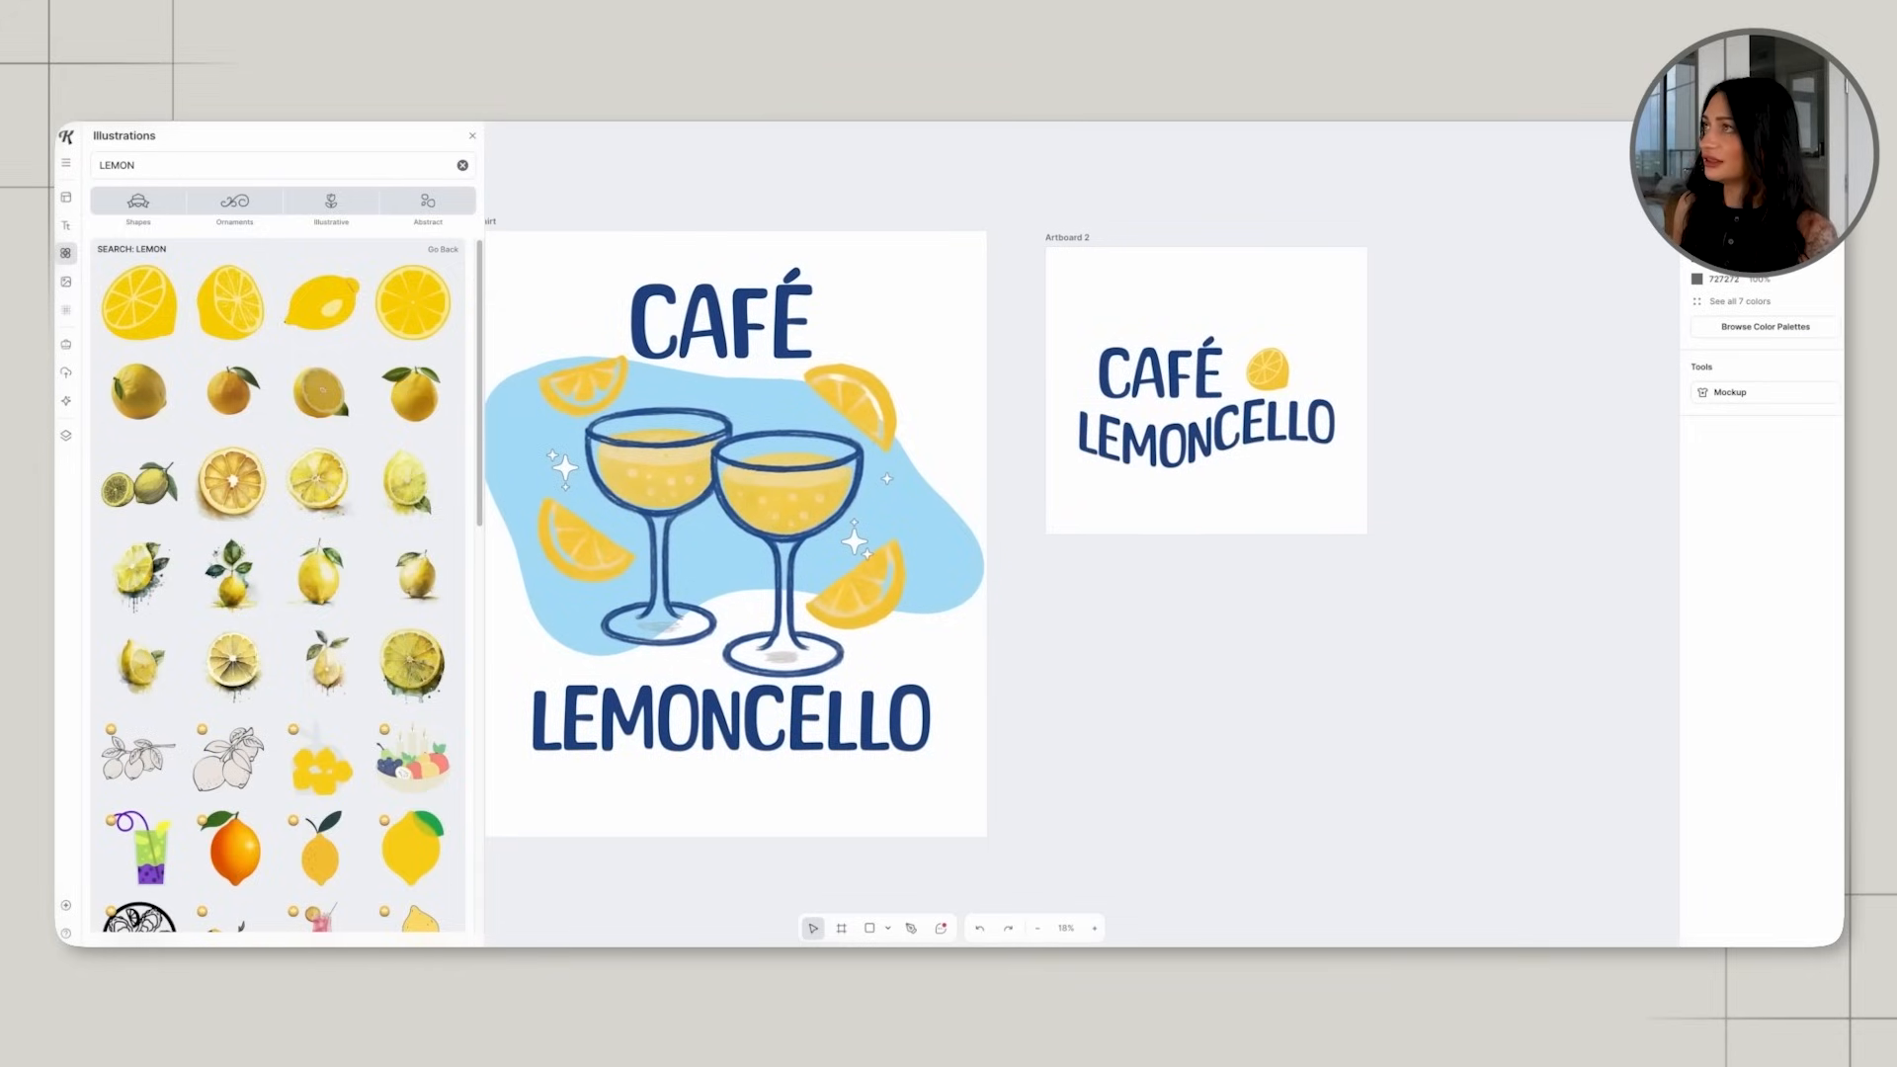
Close the illustrations library and rename the T-Shirt artboard LEMON TEE BACK.
click(472, 135)
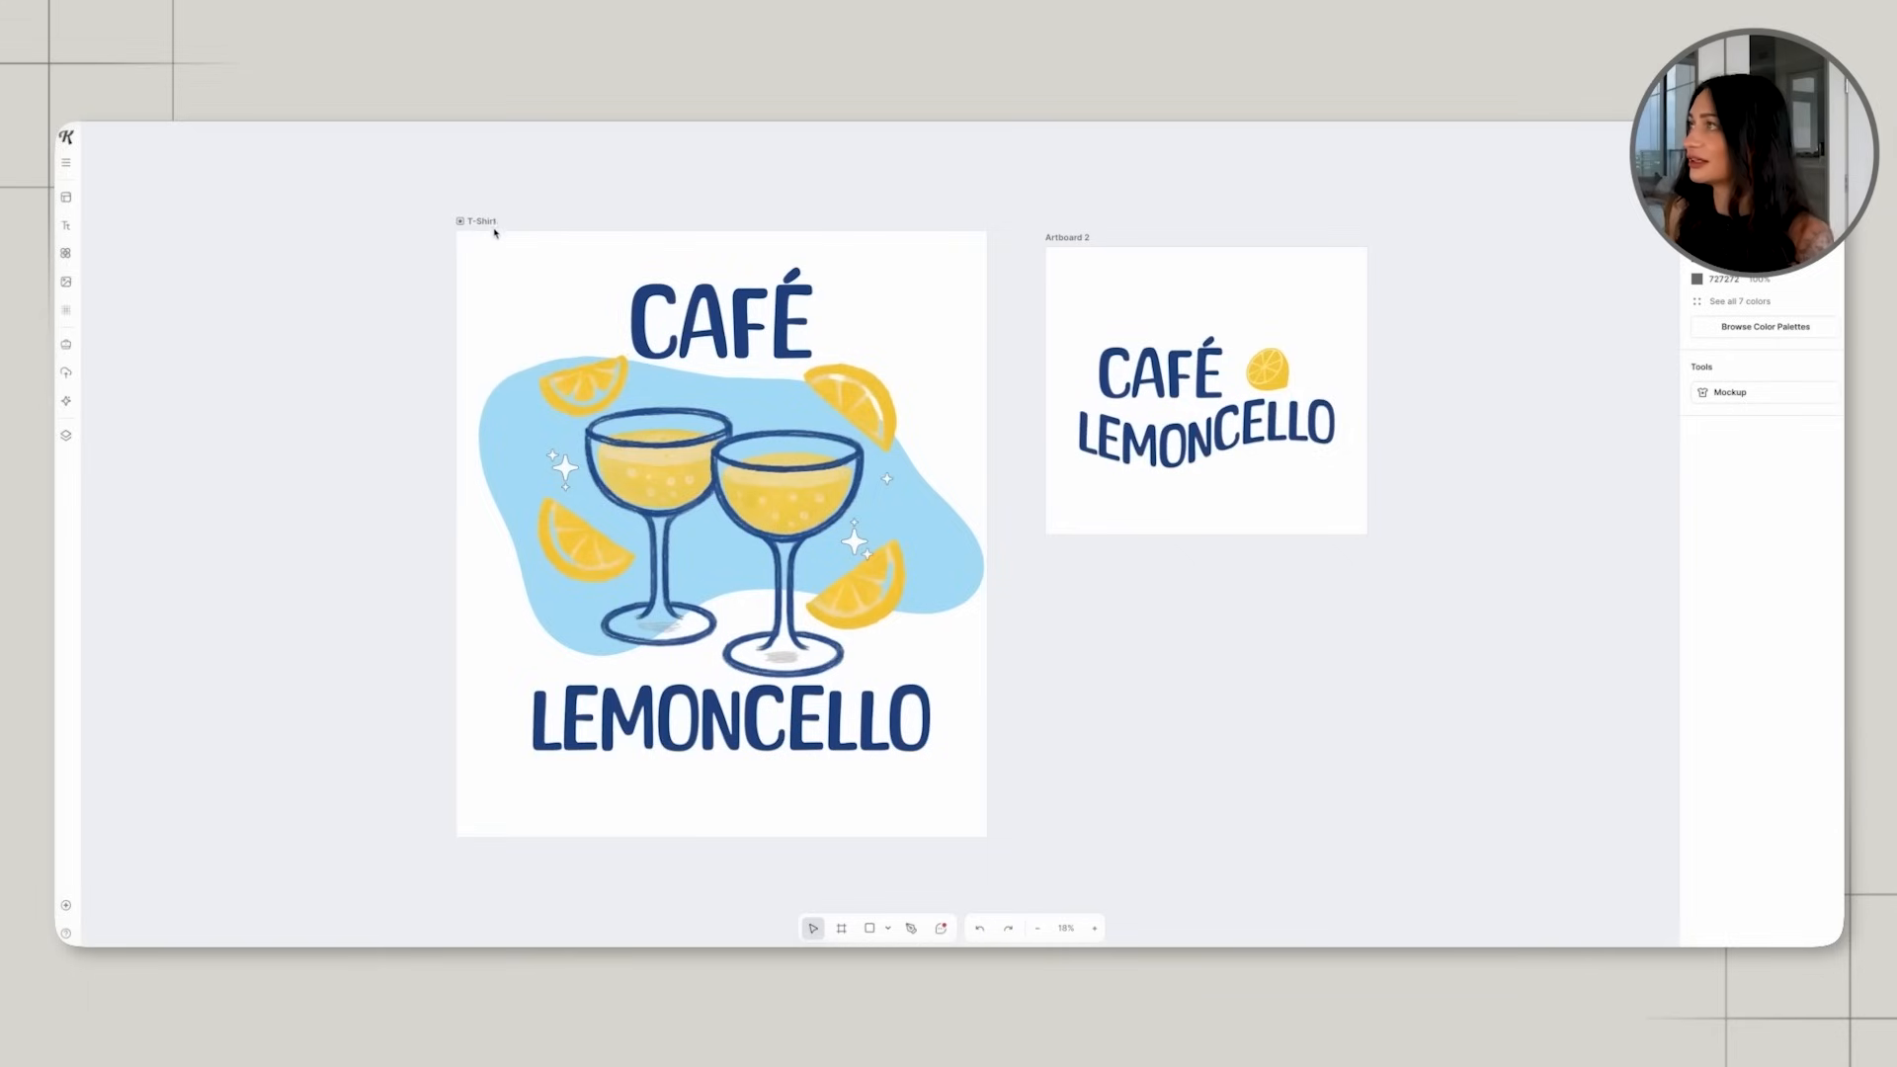
click(490, 223)
text(LEMON TEE)
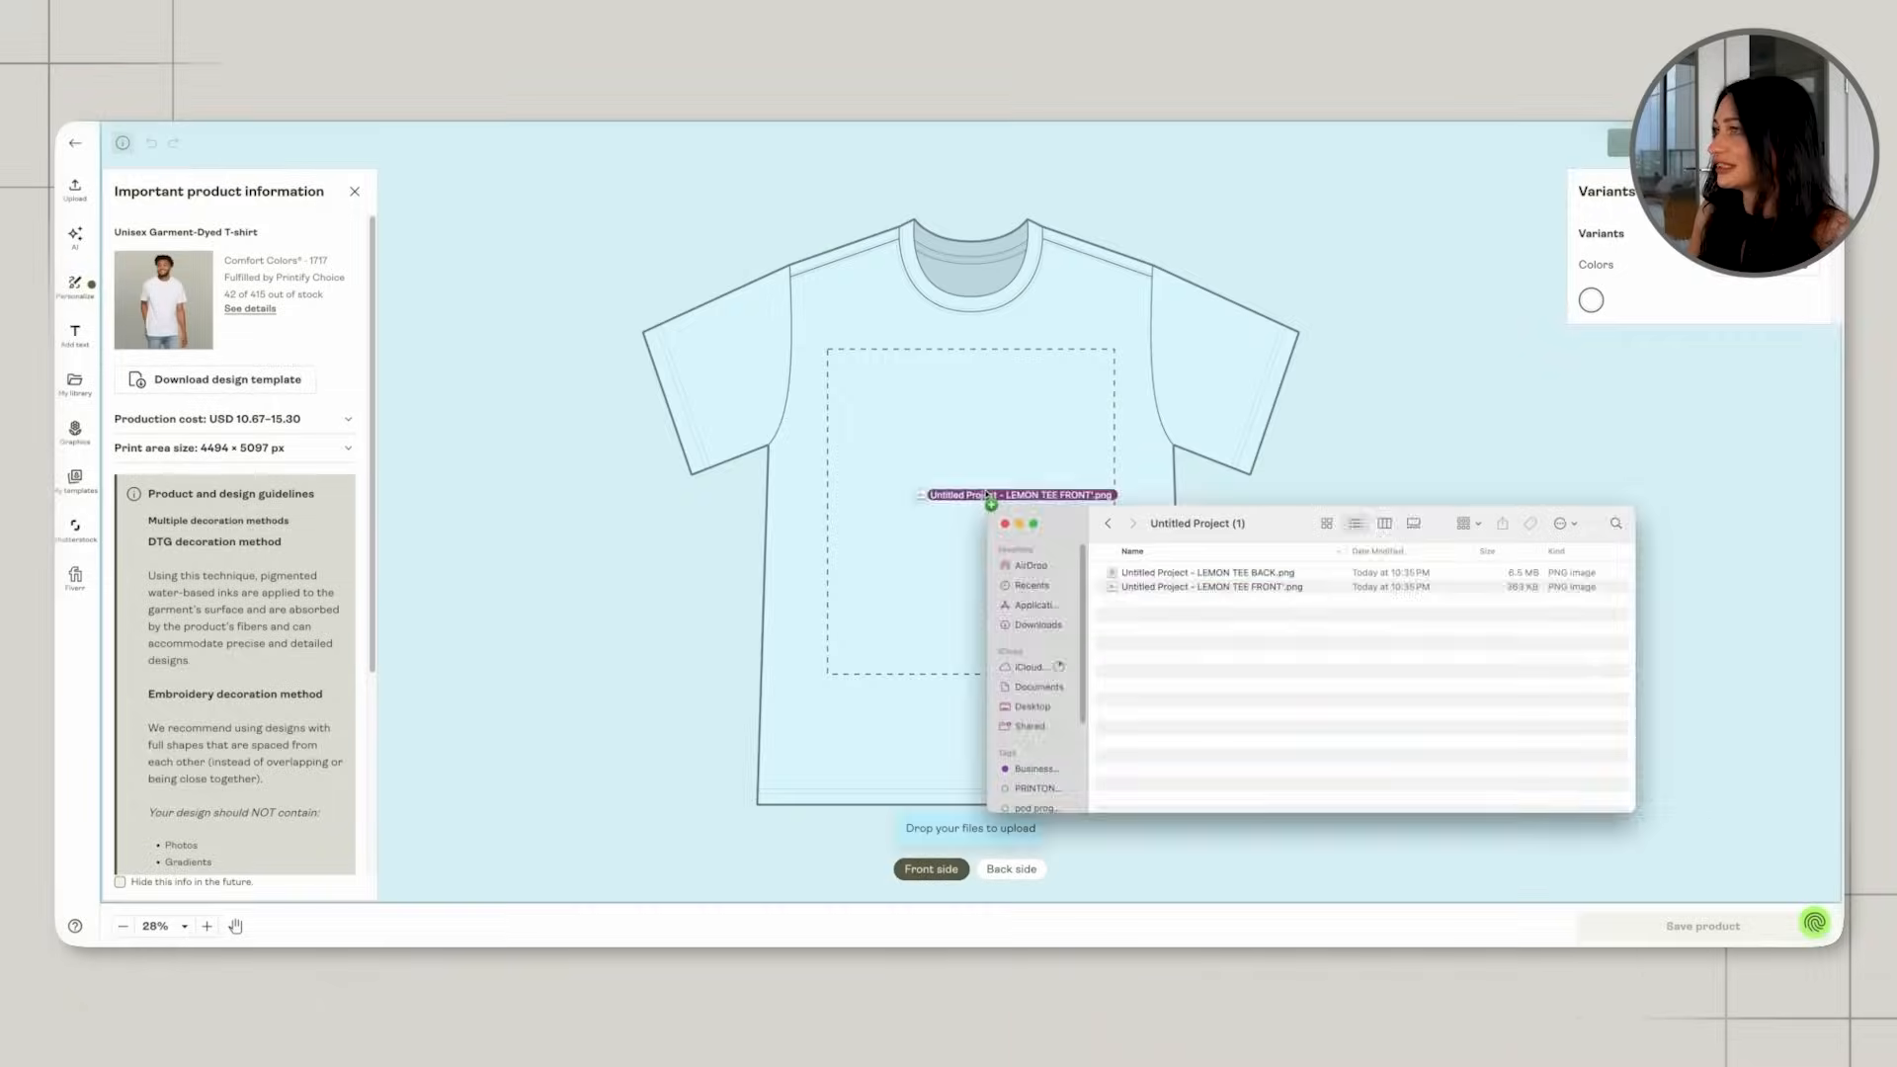
In Printify's product designer, place LEMON TEE FRONT about 5.98 in wide on the wearer's left chest and LEMON TEE BACK on the back side.
drag(1113, 642, 1047, 428)
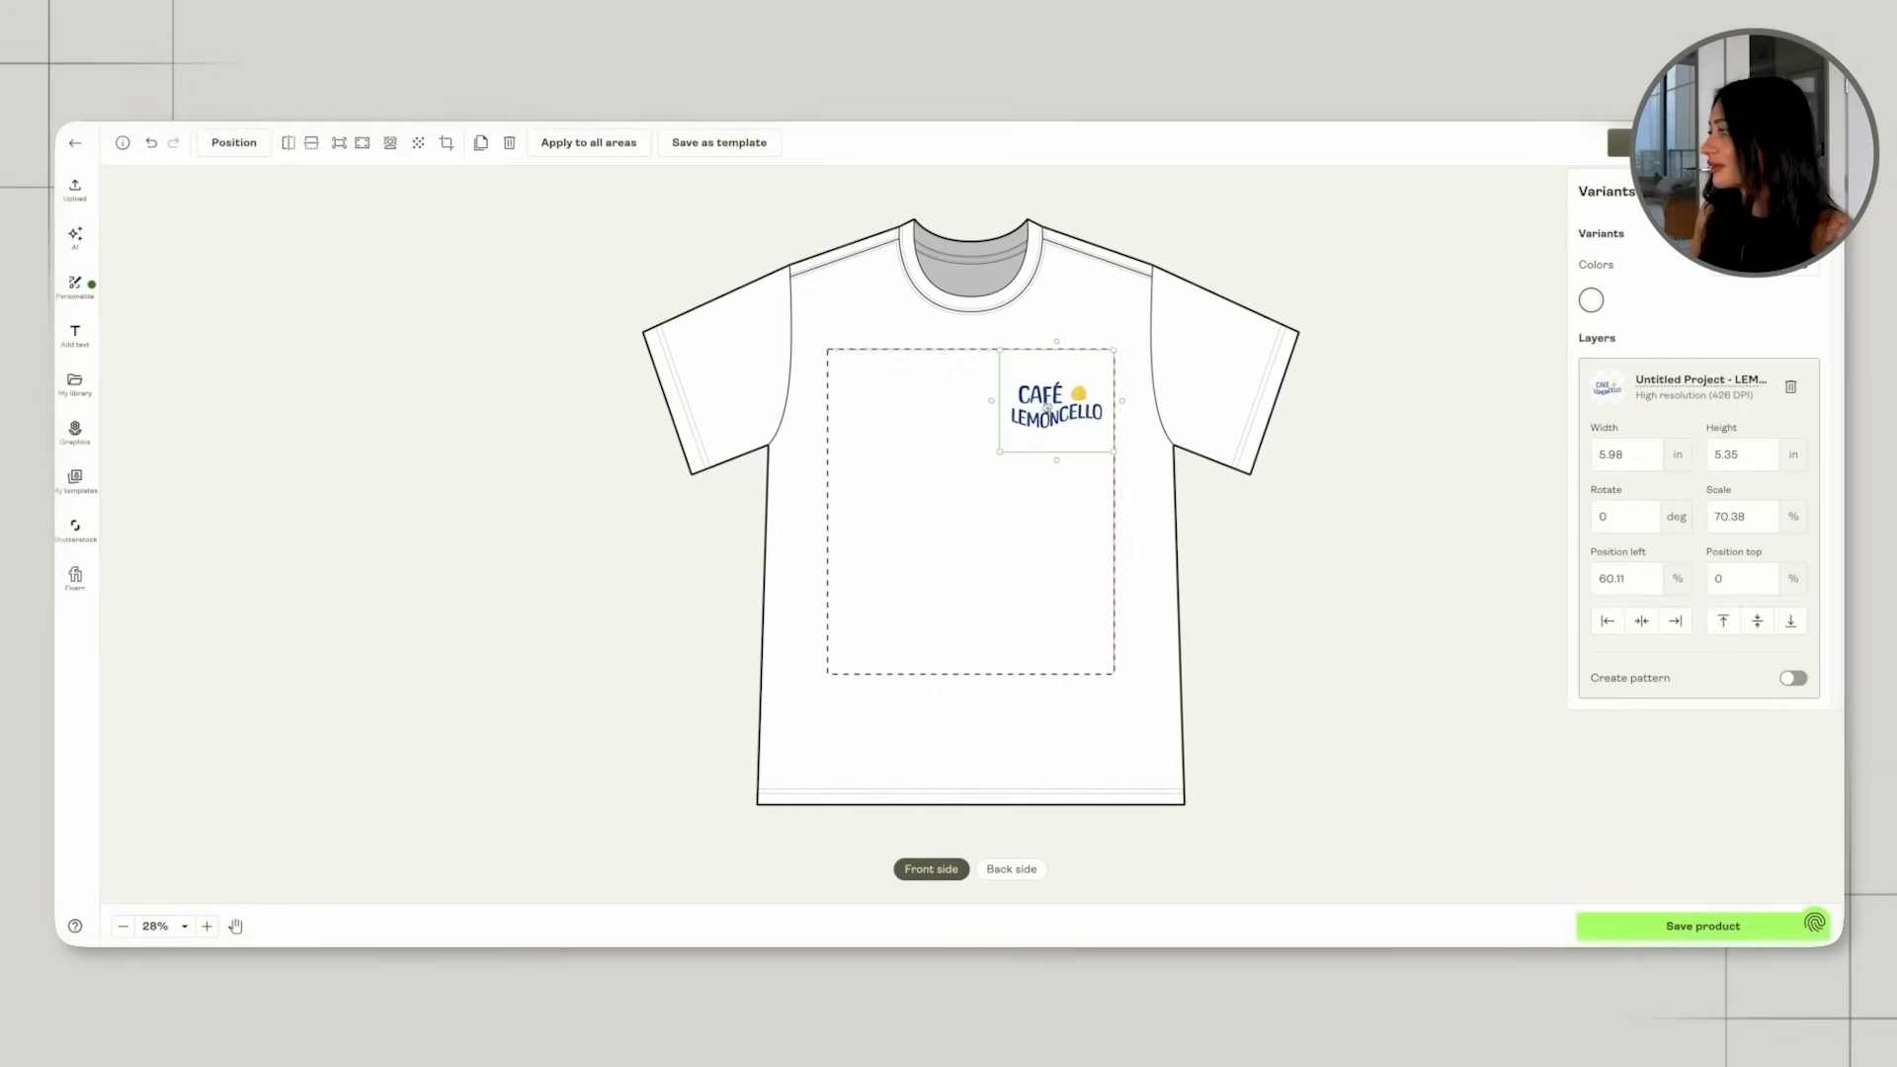
click(1011, 869)
click(1198, 584)
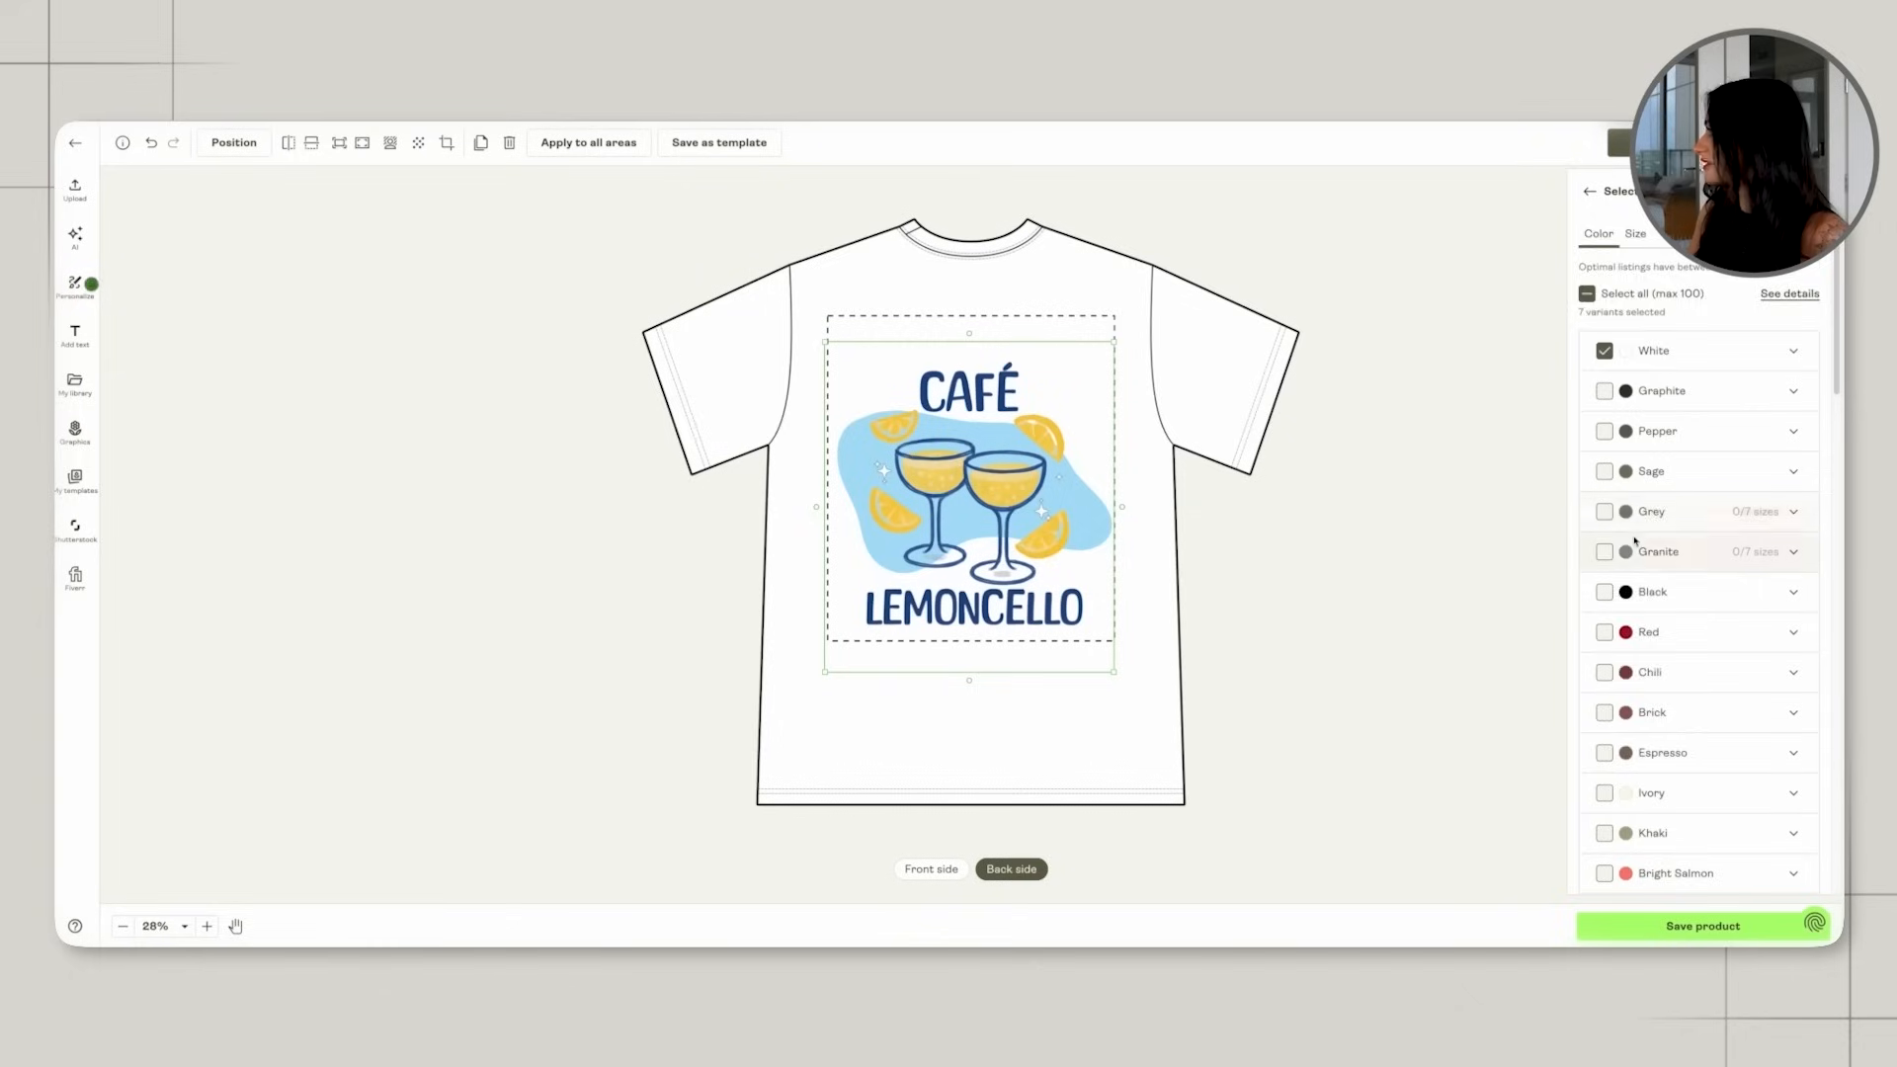
Add Ivory and Banana, in all sizes, to the shirt's color variants.
scroll(1635, 541, down, 4)
click(1604, 494)
scroll(1623, 571, down, 1)
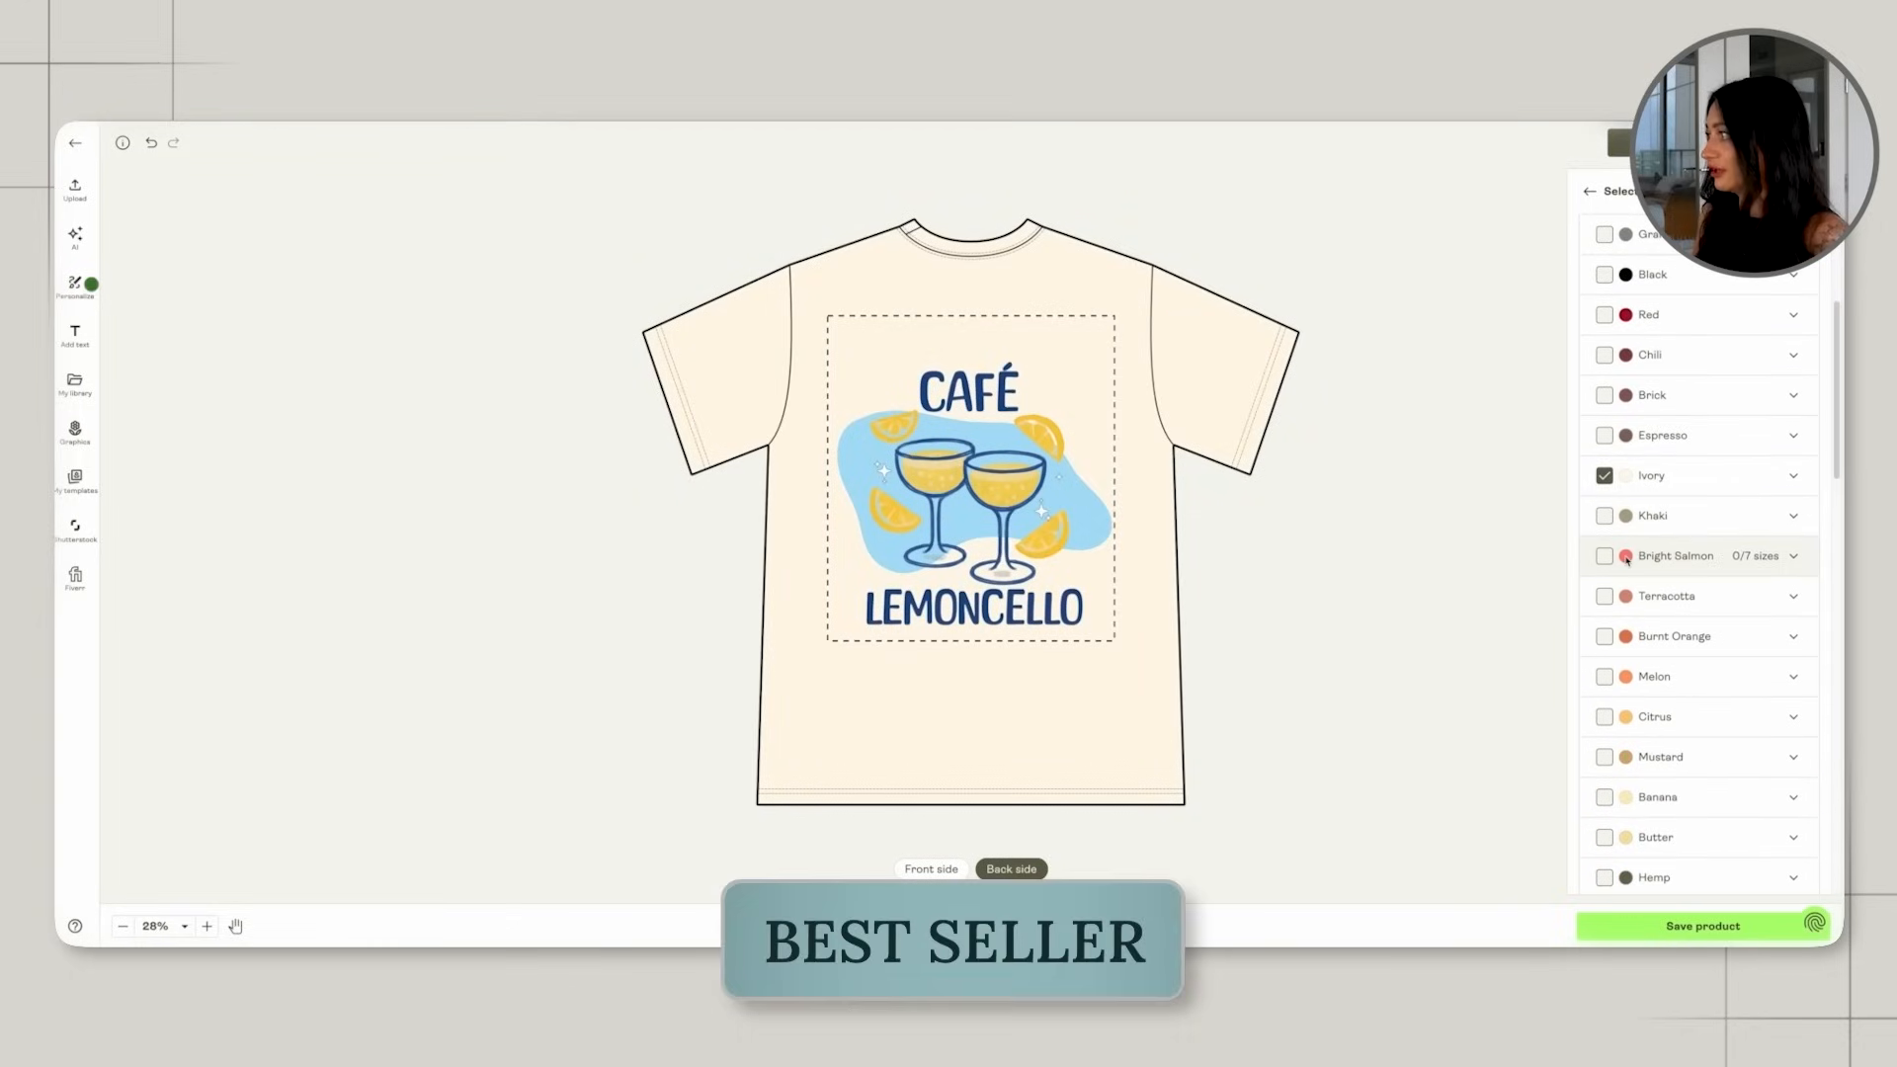
click(1605, 798)
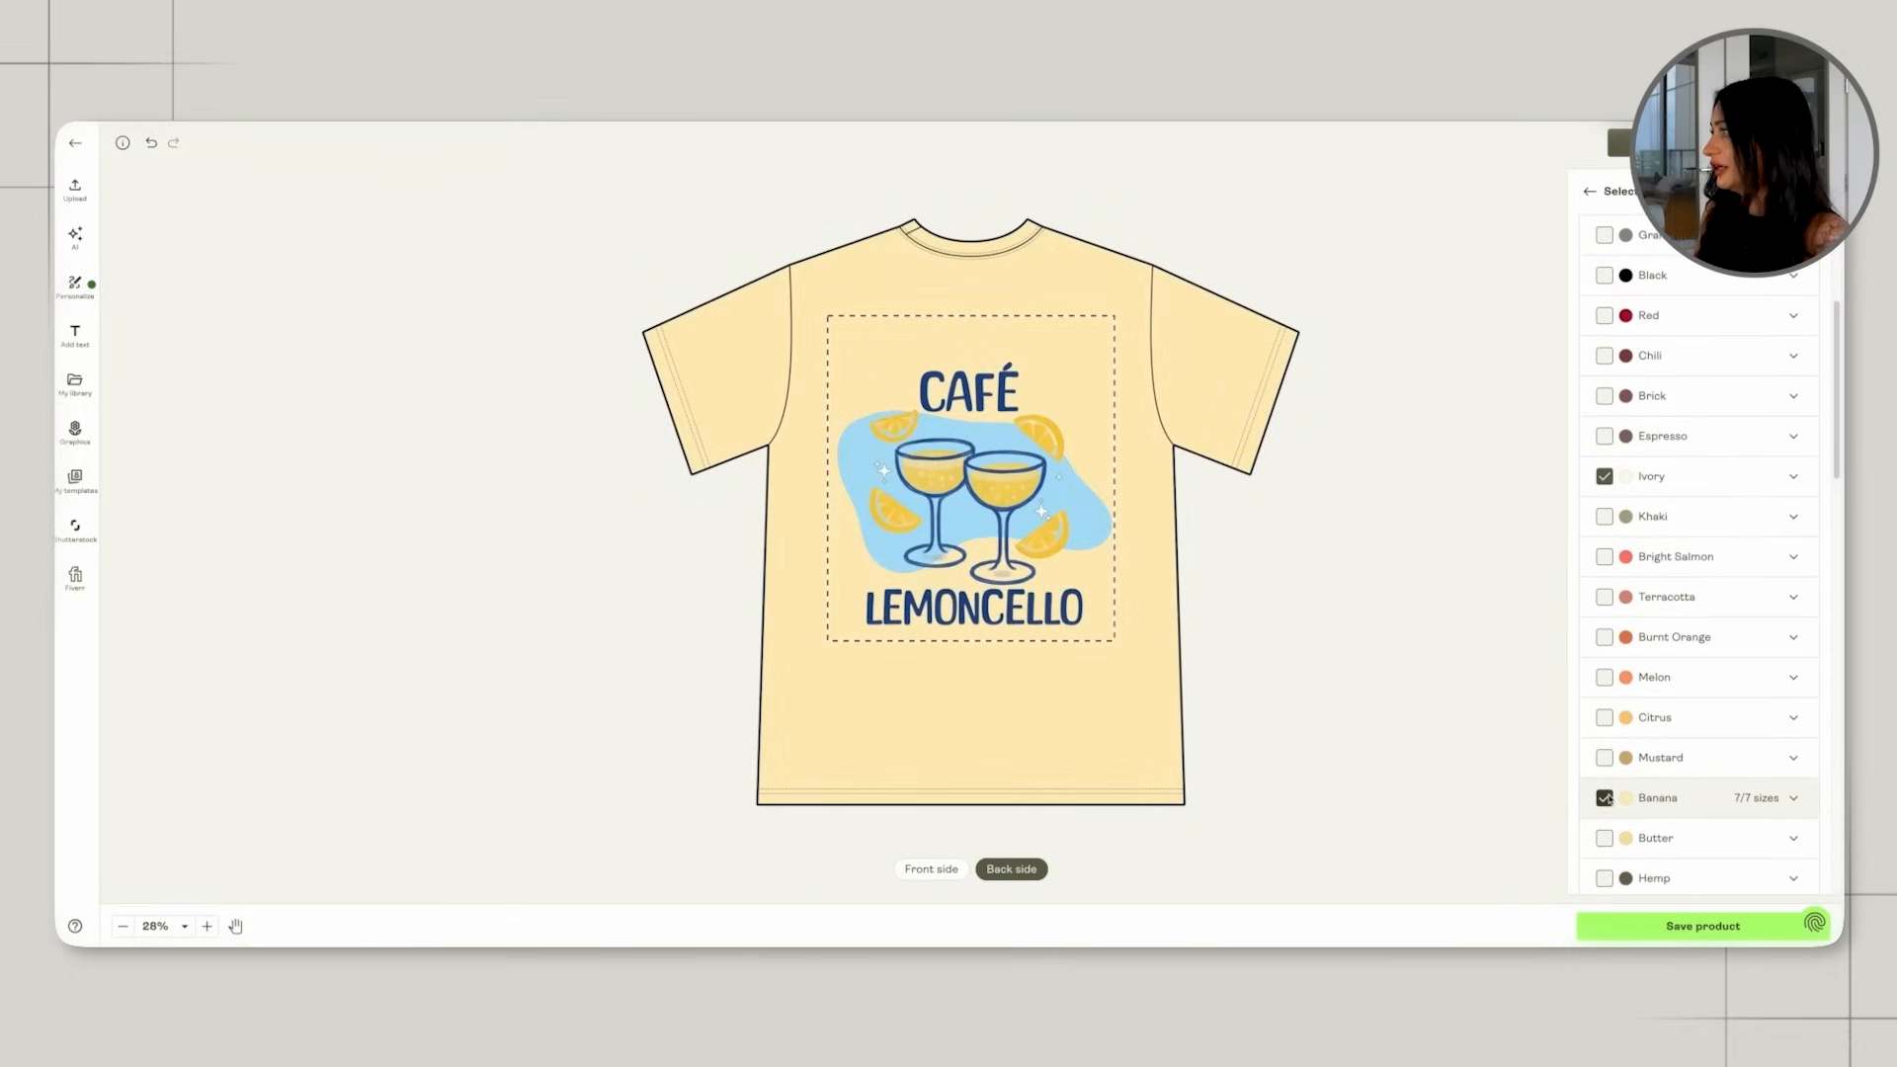
scroll(1606, 791, down, 1)
click(1603, 781)
click(1604, 781)
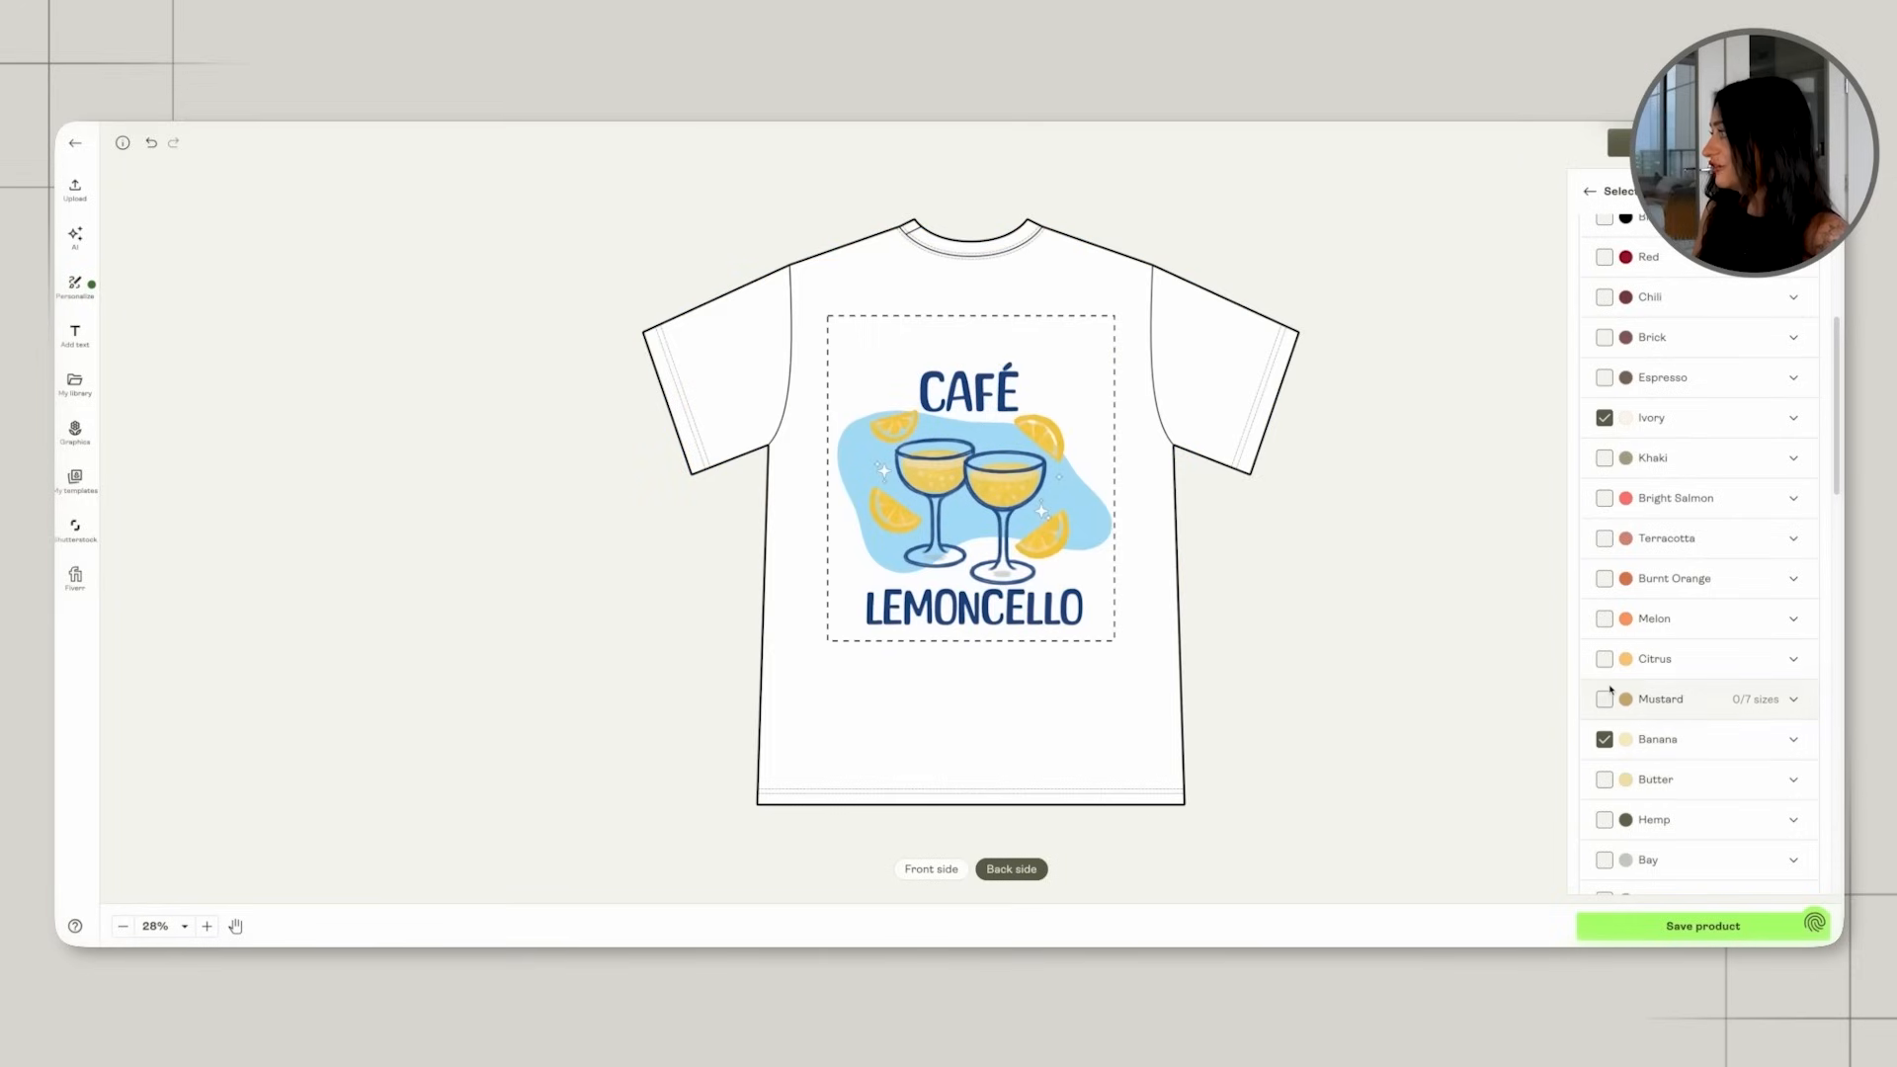
scroll(1613, 711, down, 3)
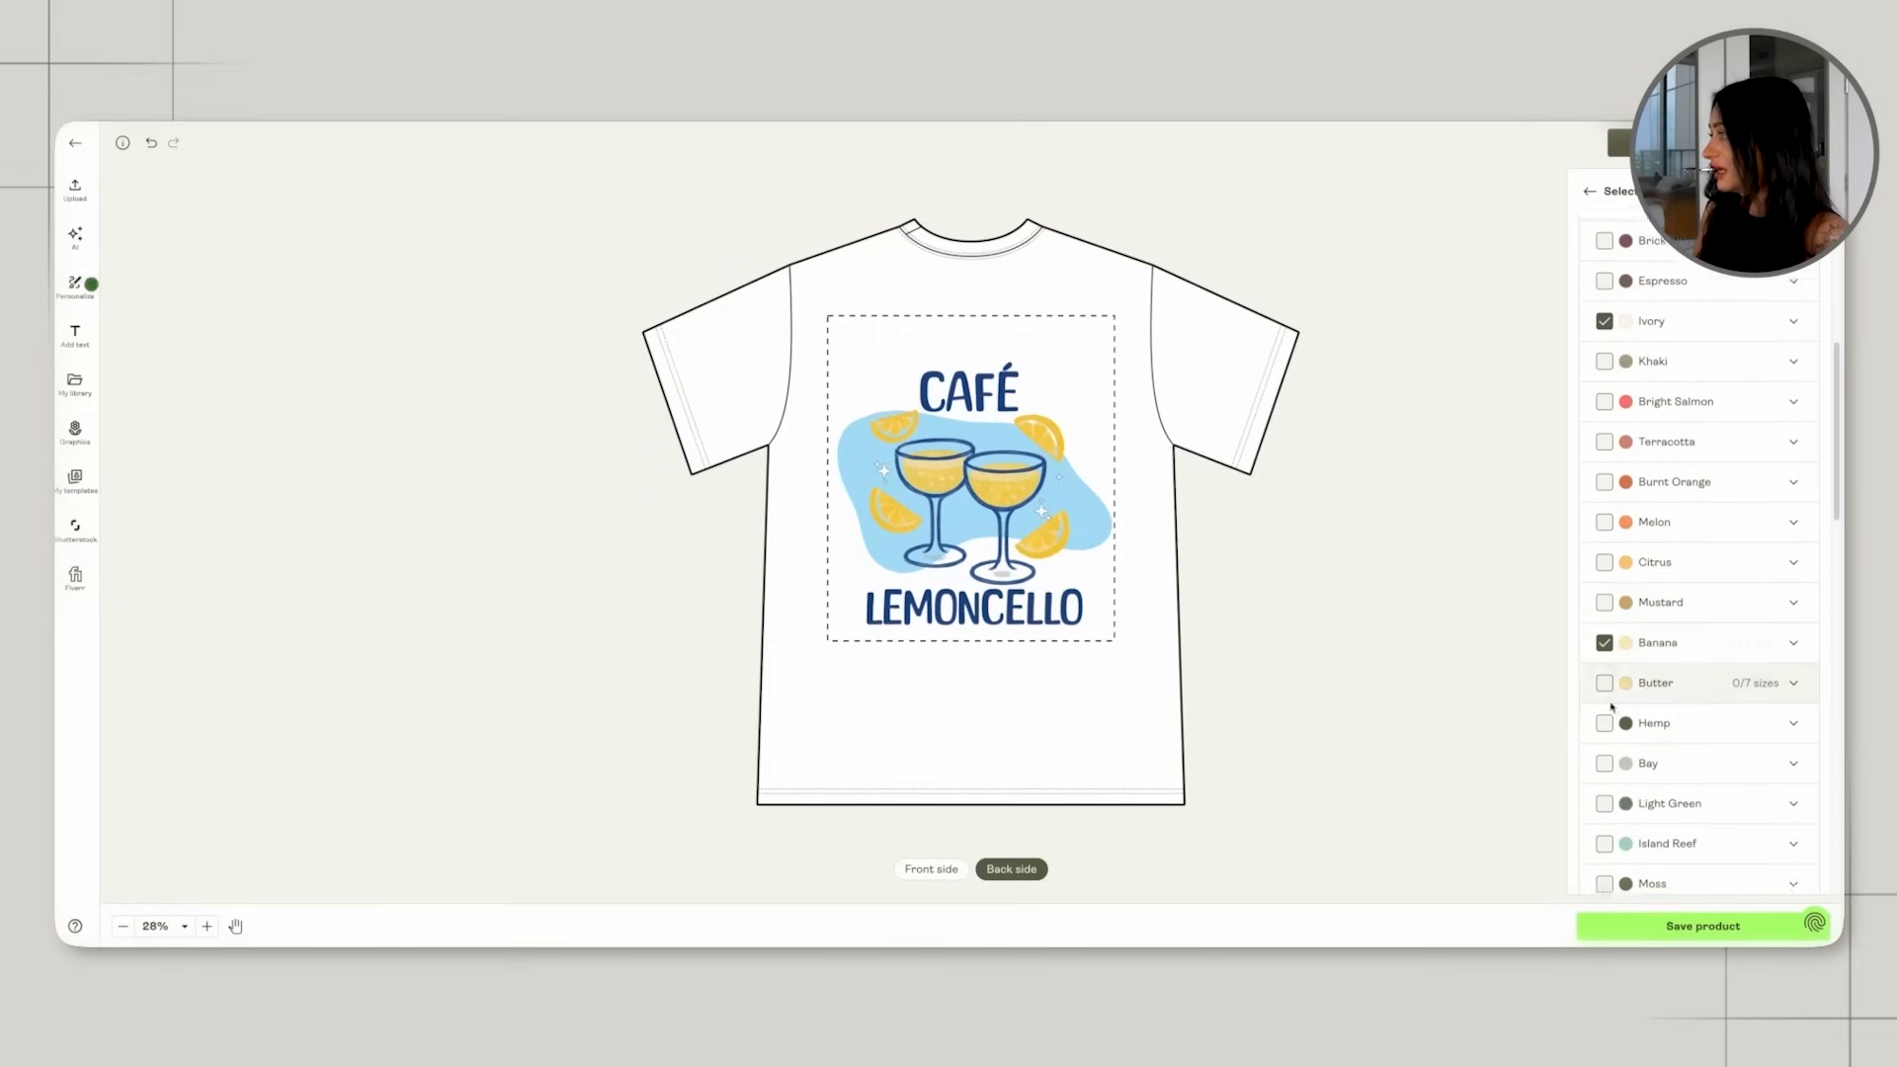
click(1604, 734)
click(1604, 734)
Add a light blue shirt color to the variants and open the product's mockup preview.
scroll(1608, 722, down, 8)
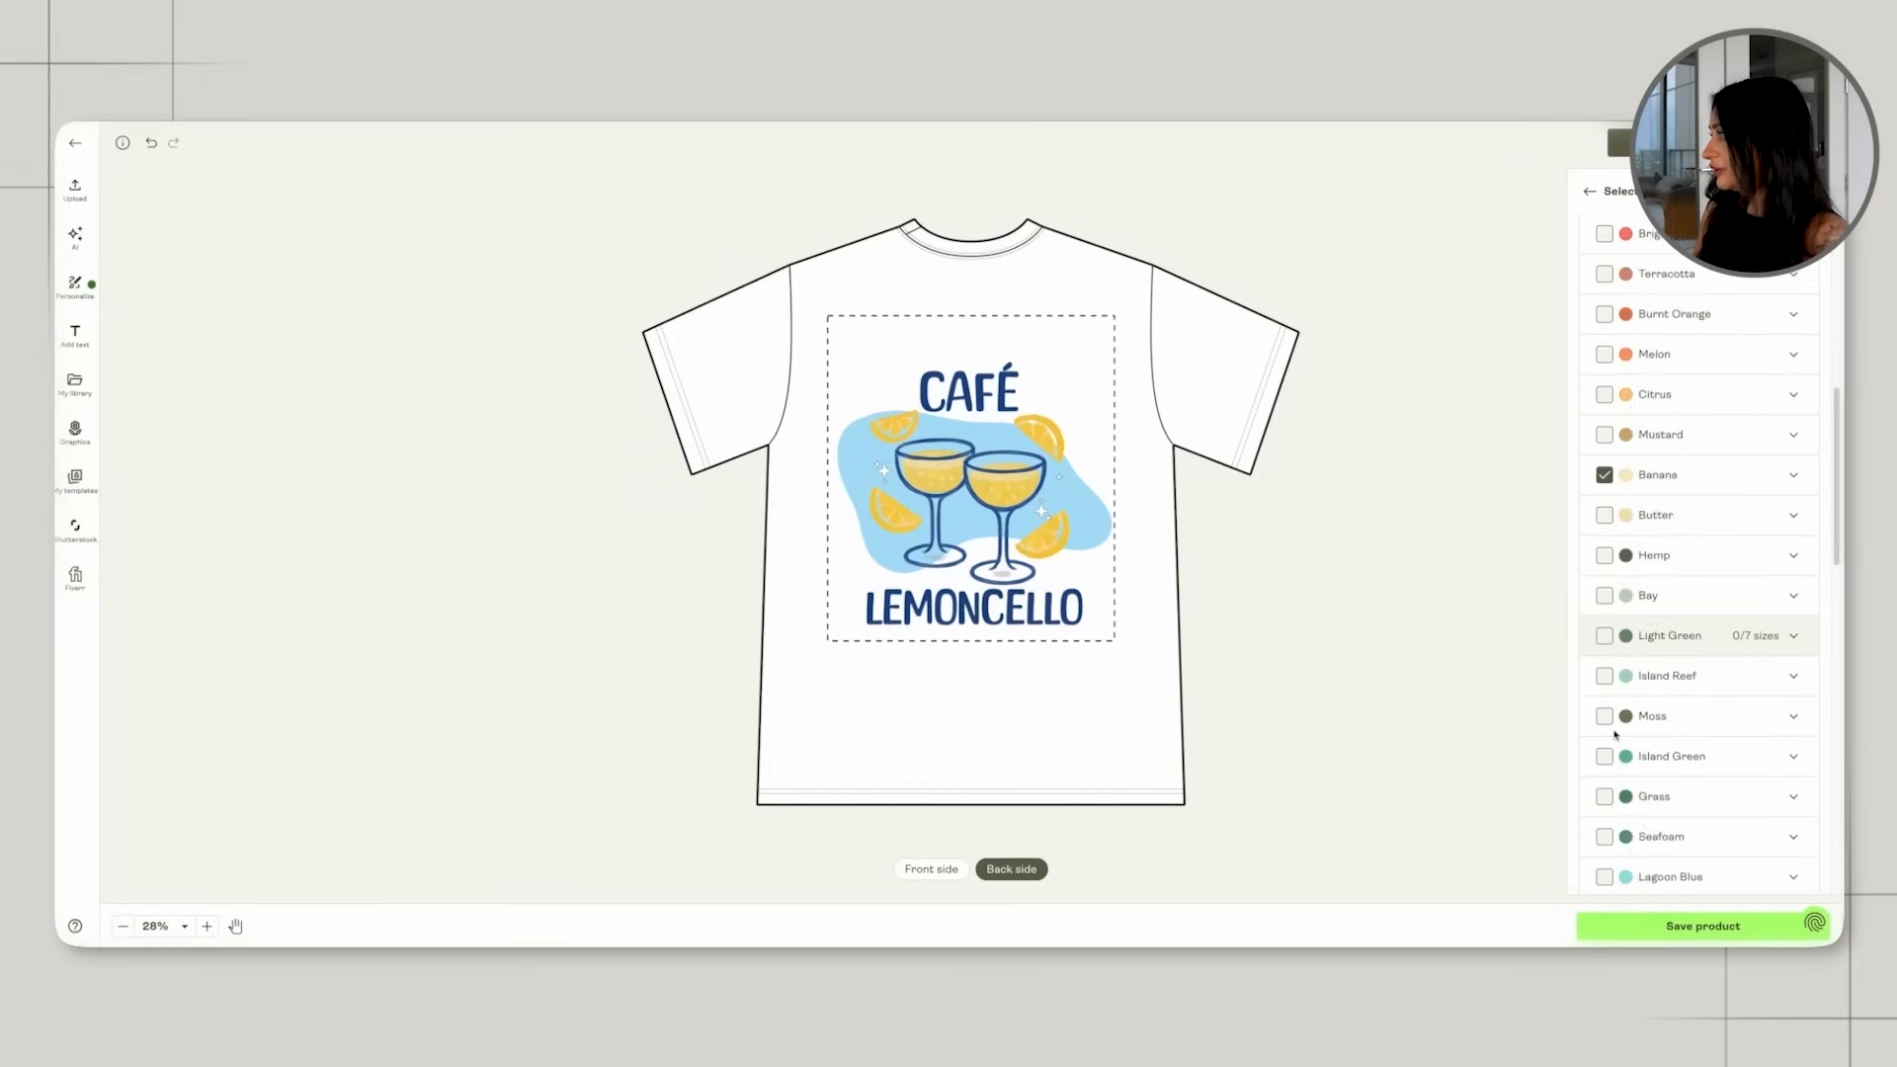
click(1604, 703)
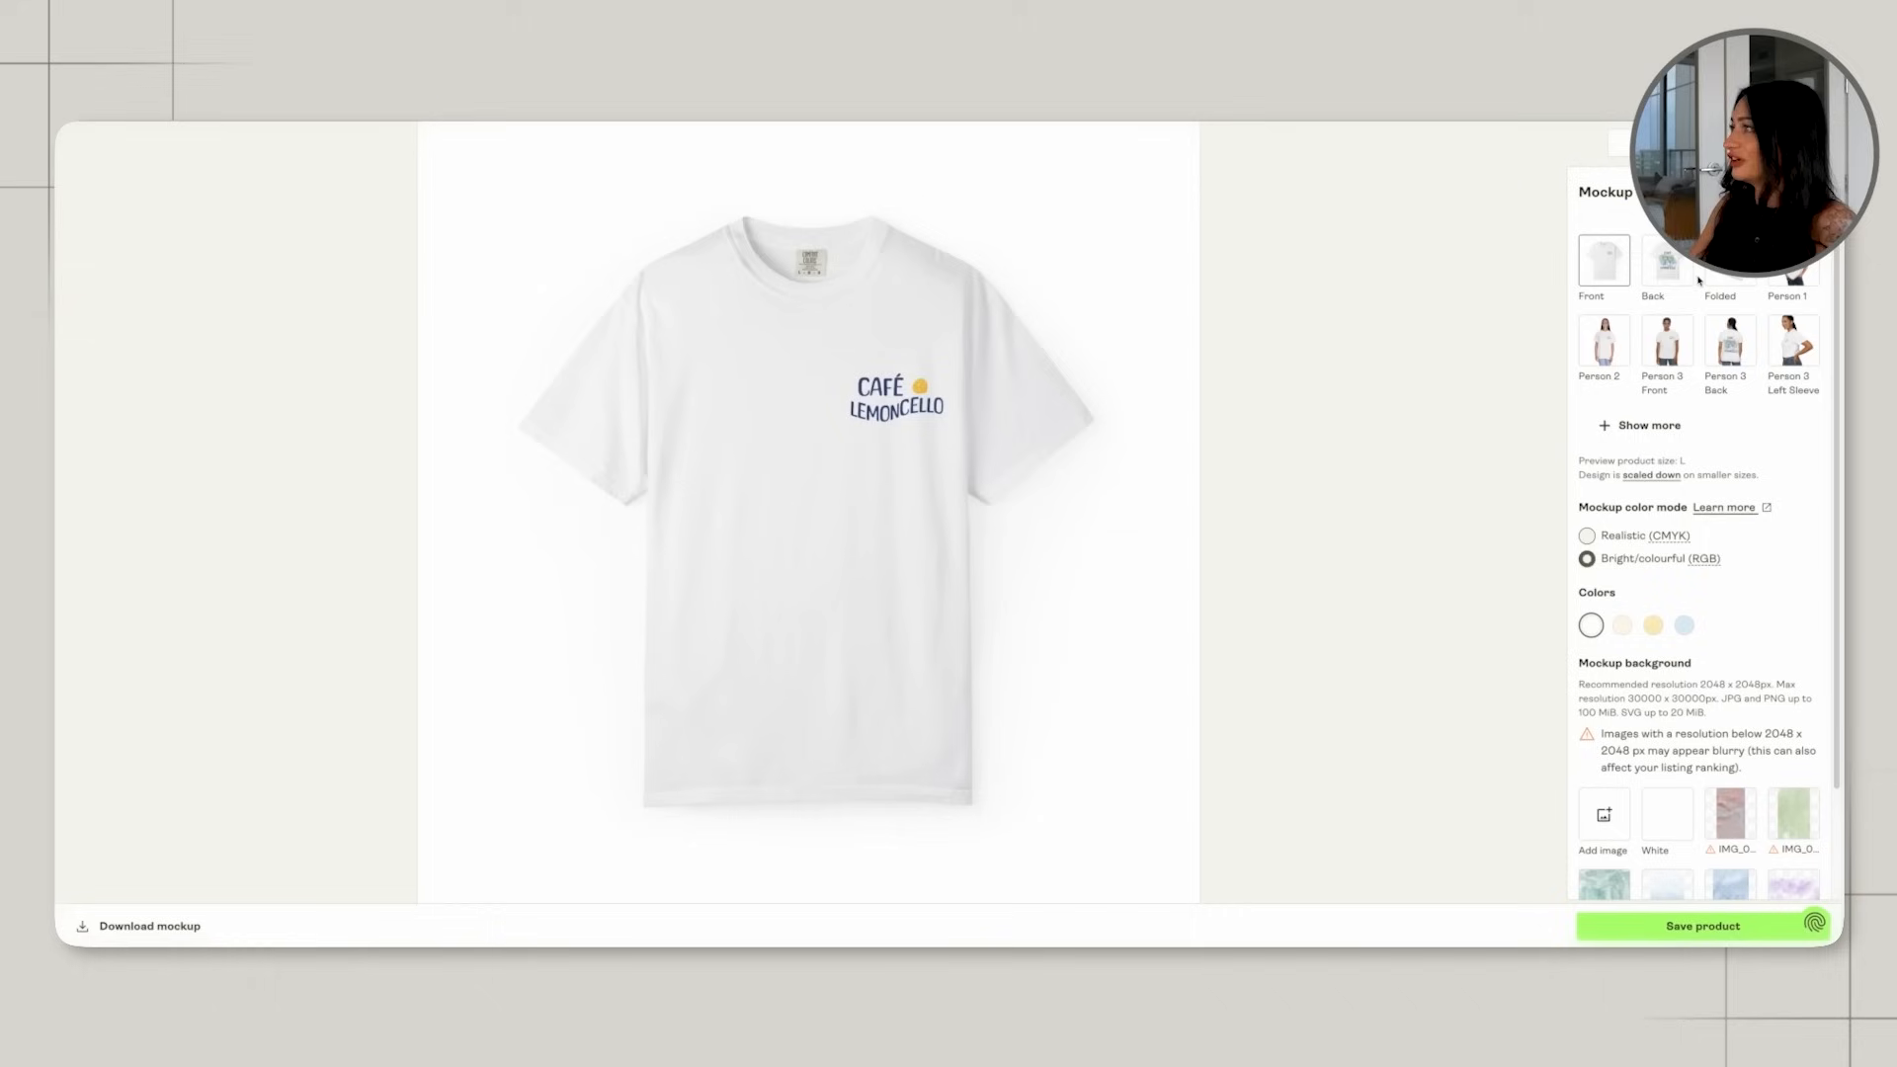
Preview the Back mockup in Ivory, Banana and light blue, then view the light blue shirt on Person 2 and Person 3 Back.
click(1669, 276)
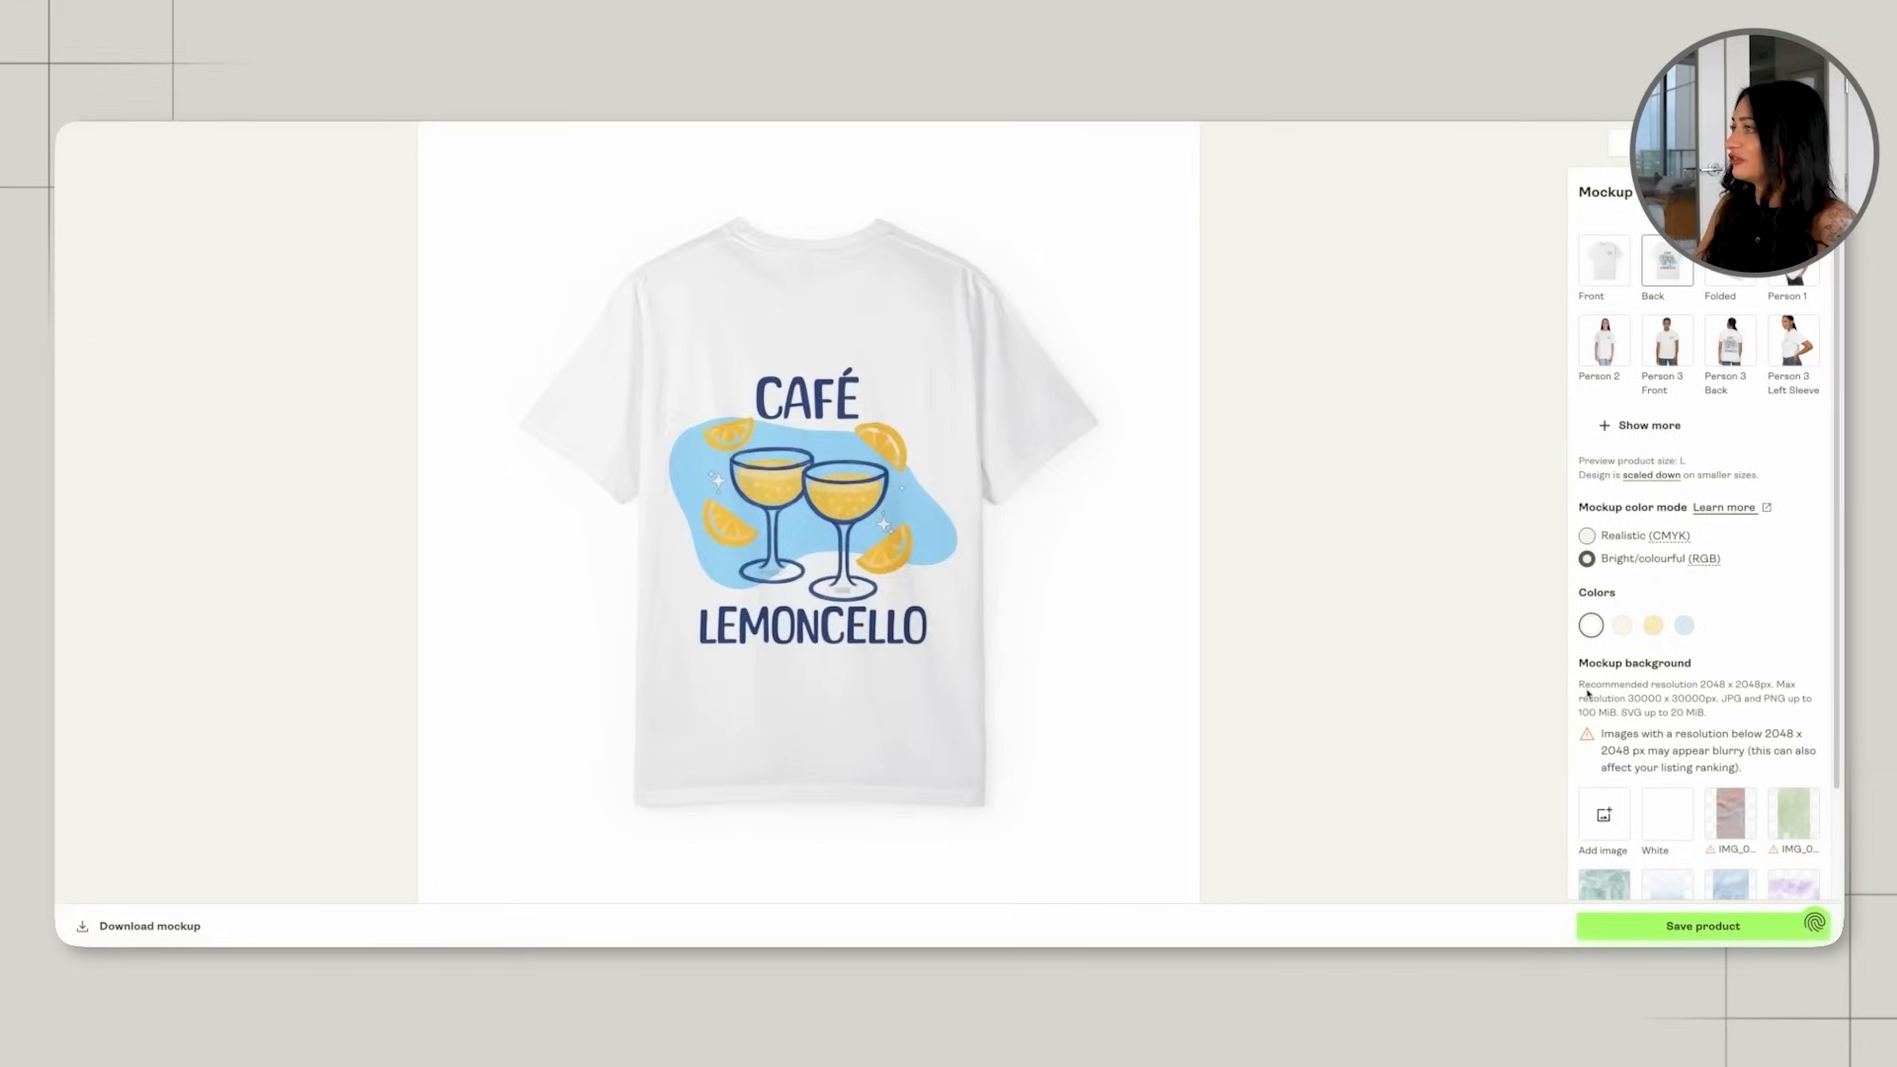
click(1621, 625)
click(1653, 626)
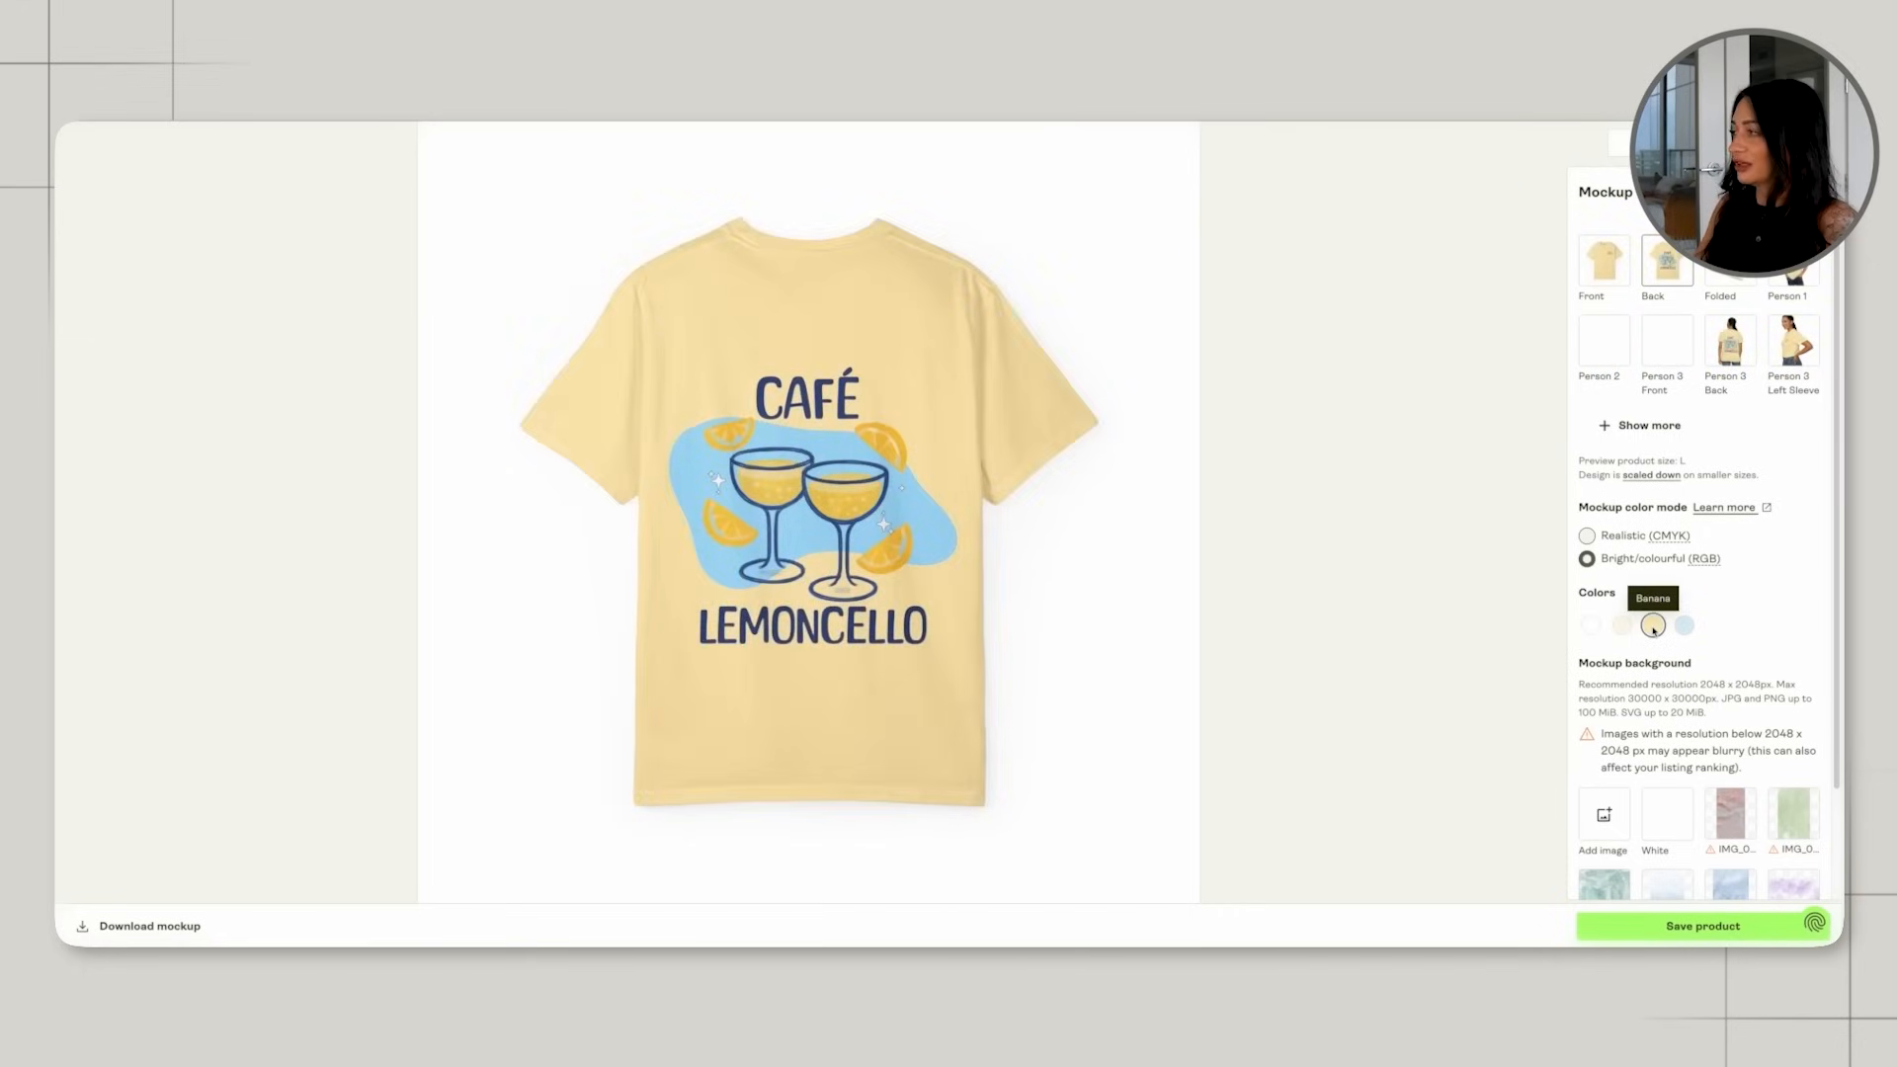
click(1684, 625)
click(1591, 358)
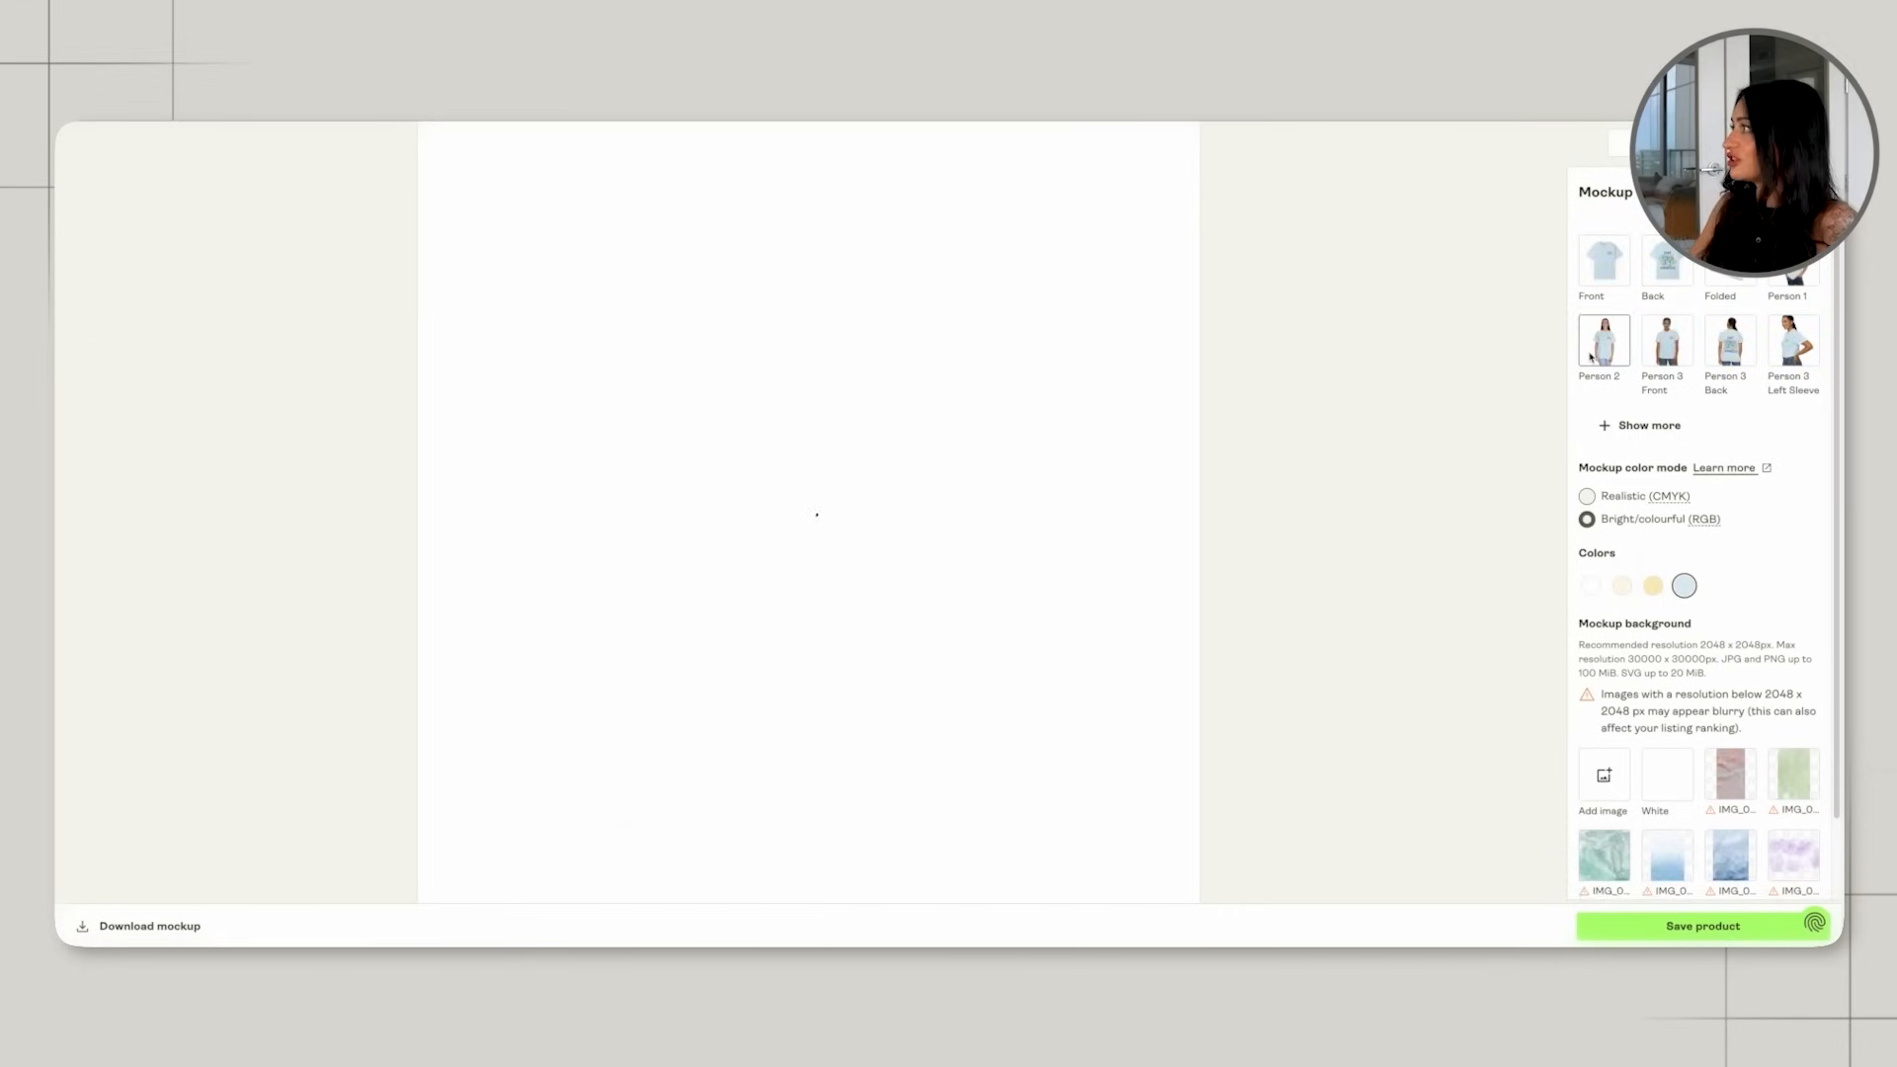
click(1730, 341)
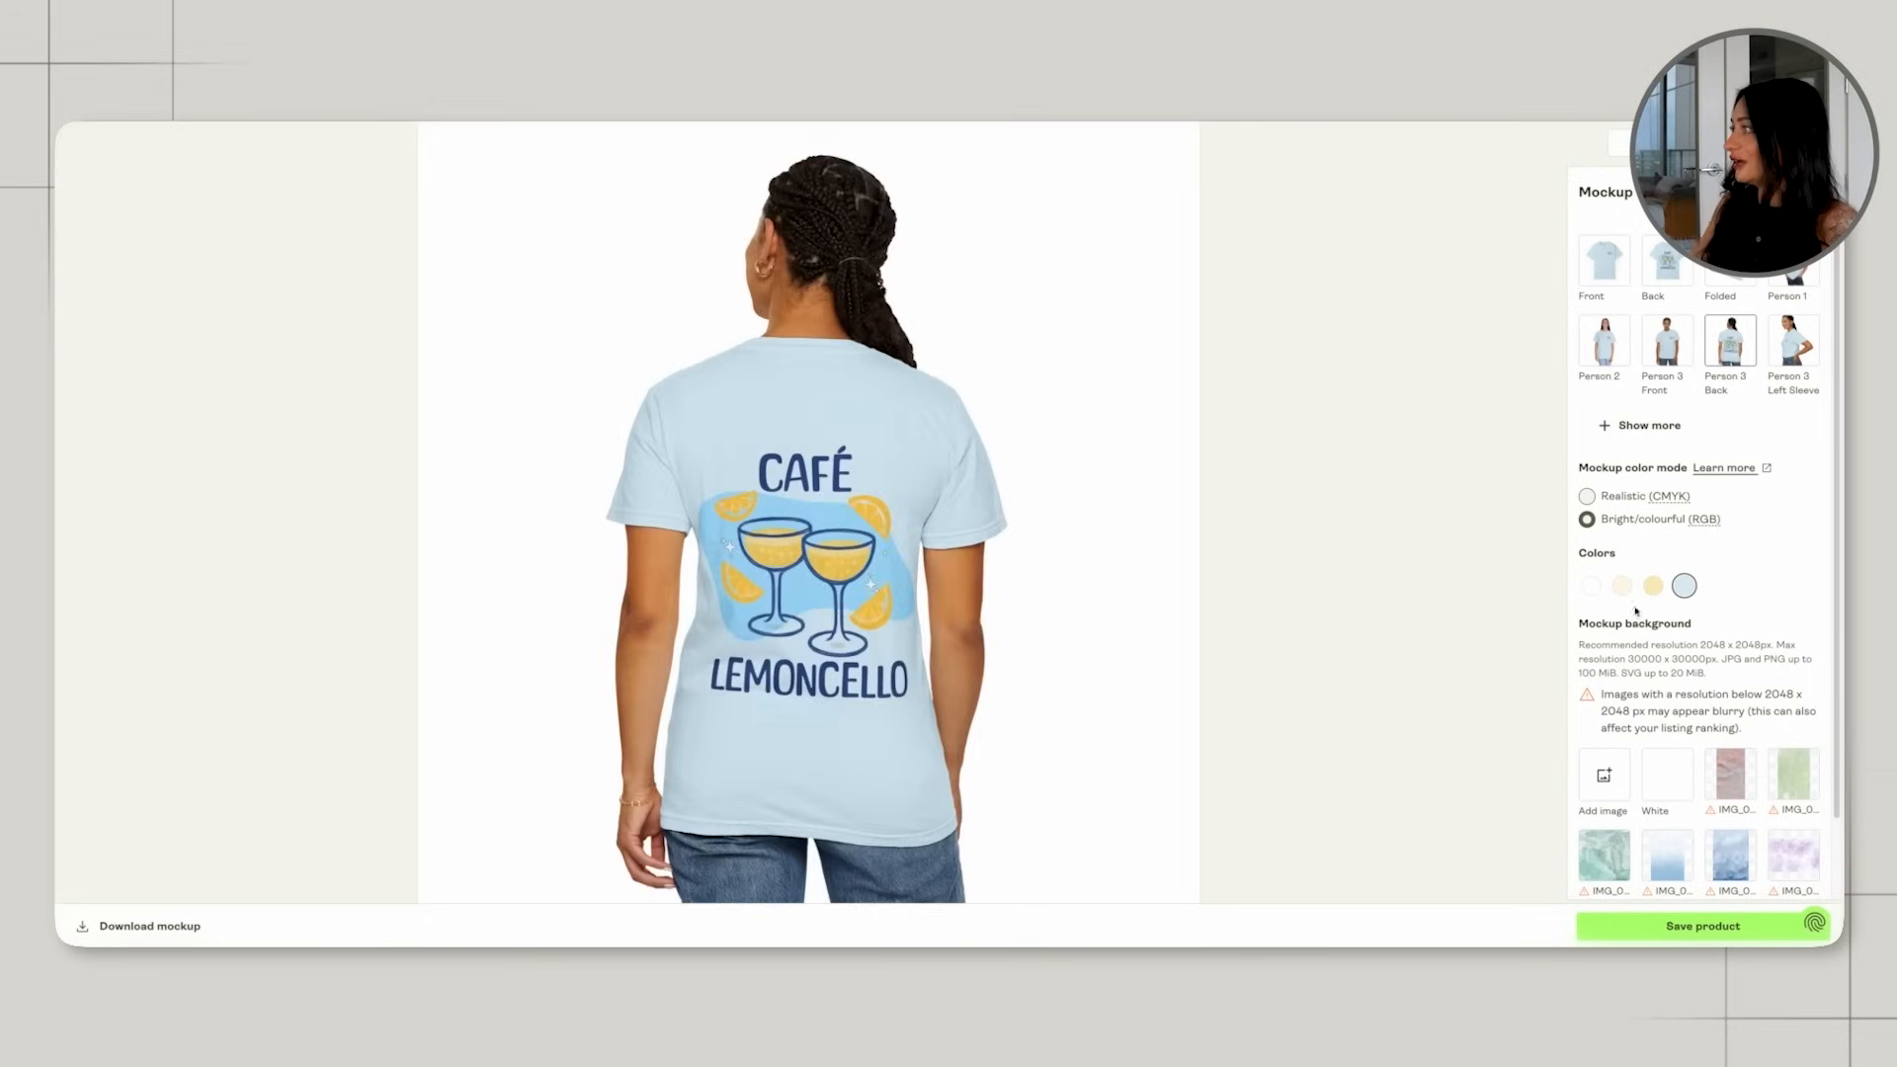
Return to the Back mockup and compare the design on the Banana, Ivory and white shirts.
click(1666, 262)
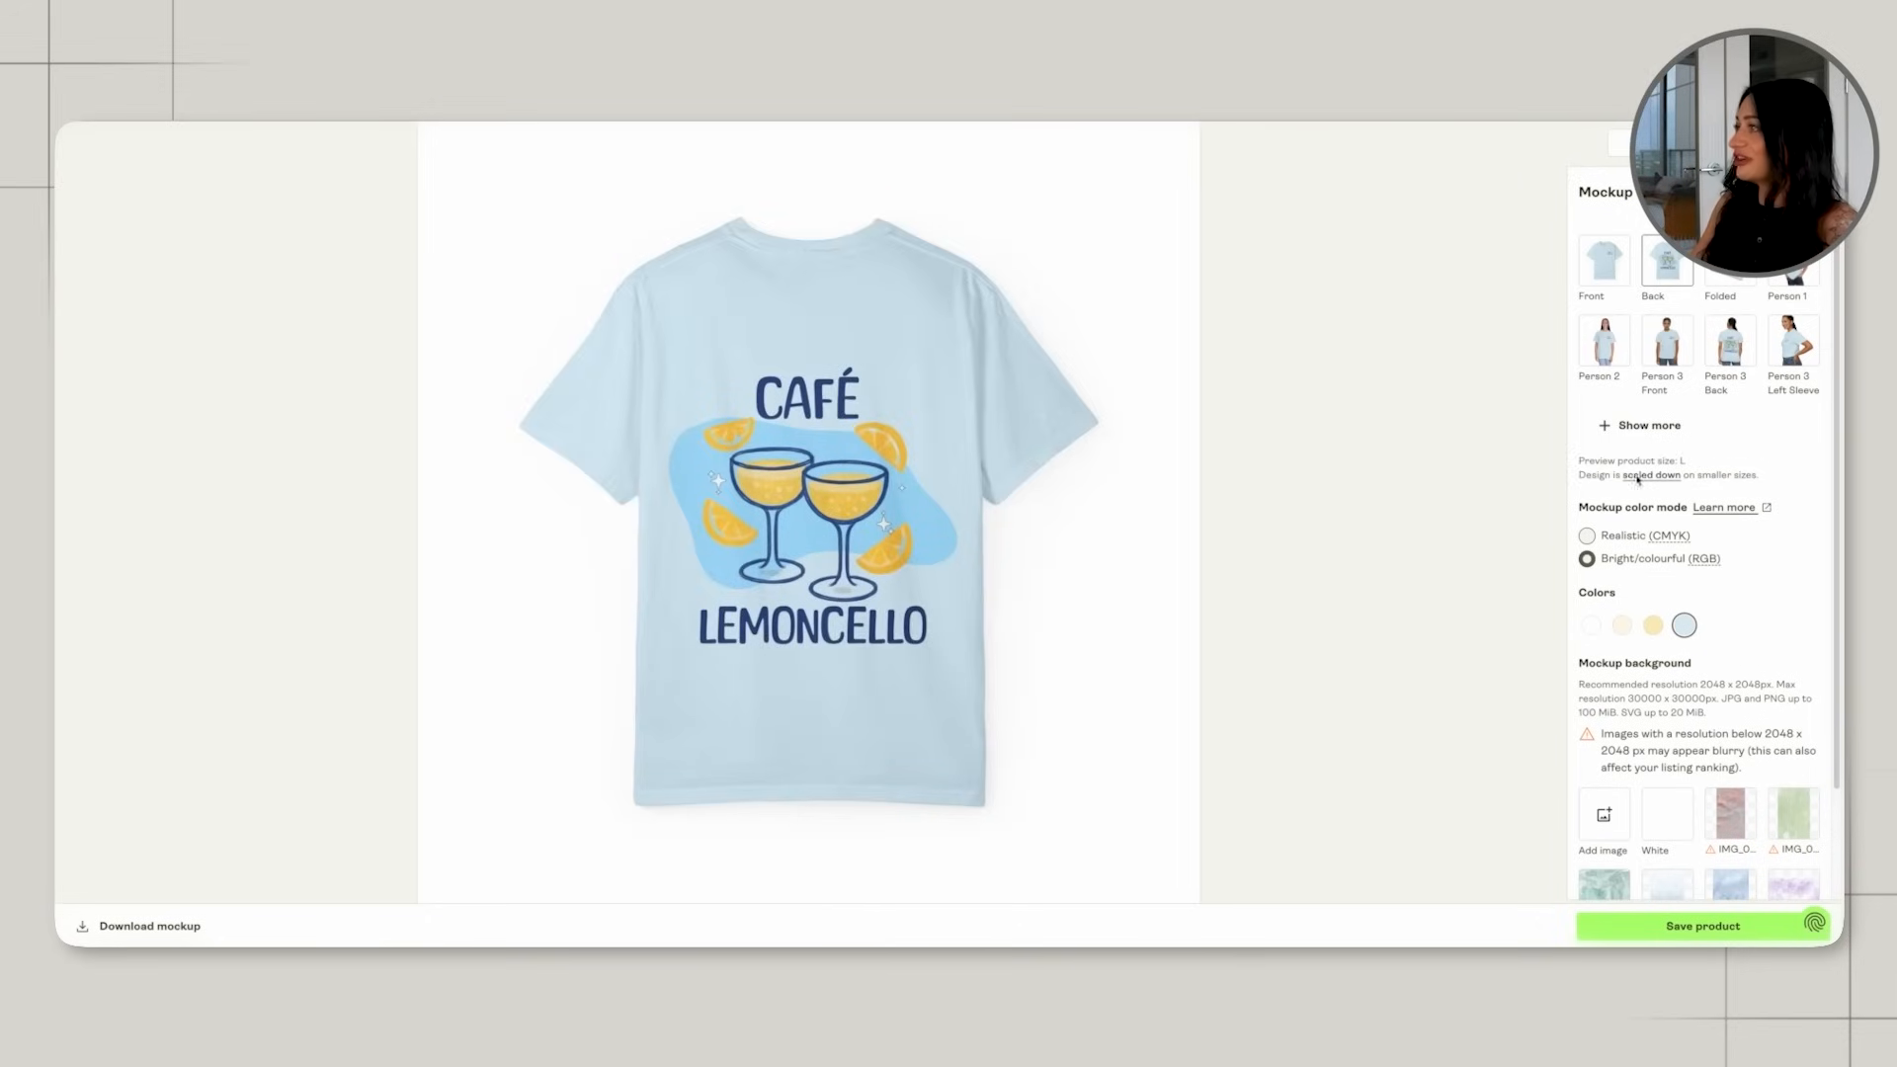
click(1653, 627)
click(1621, 624)
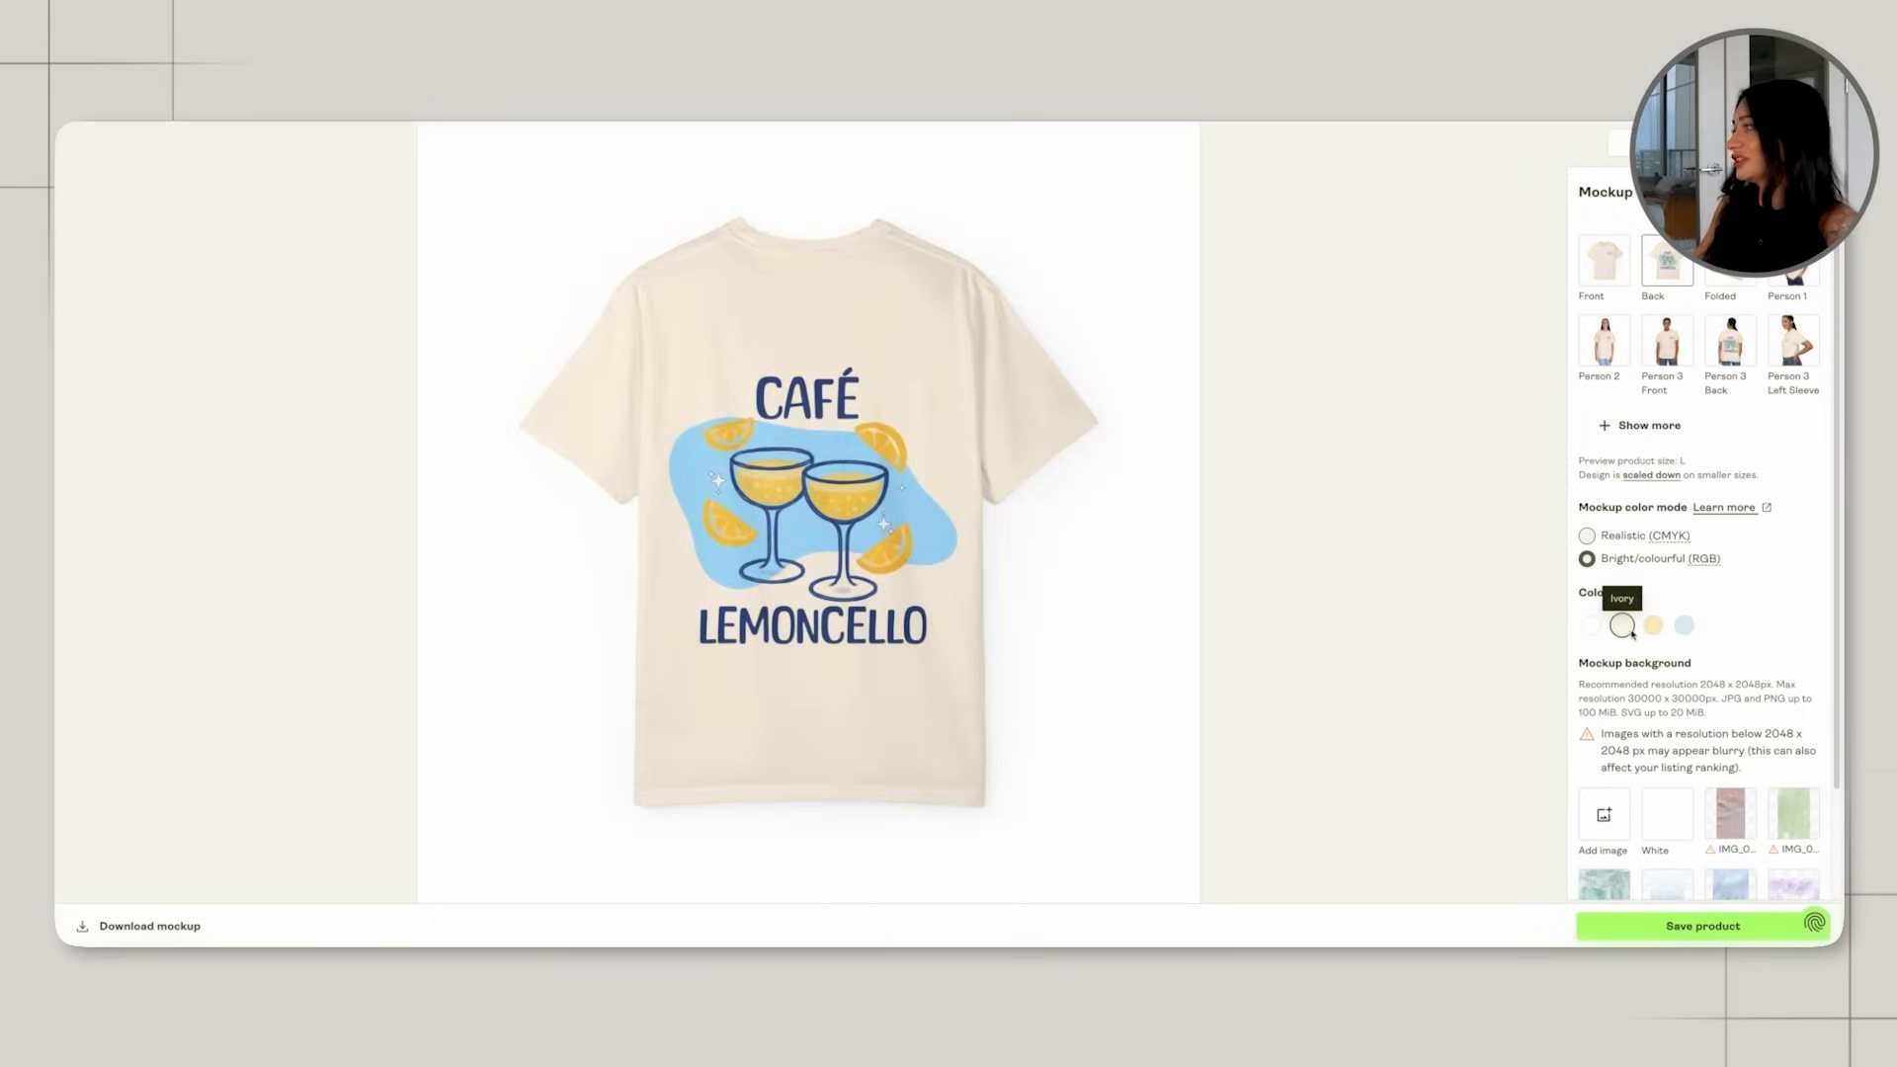
click(1591, 626)
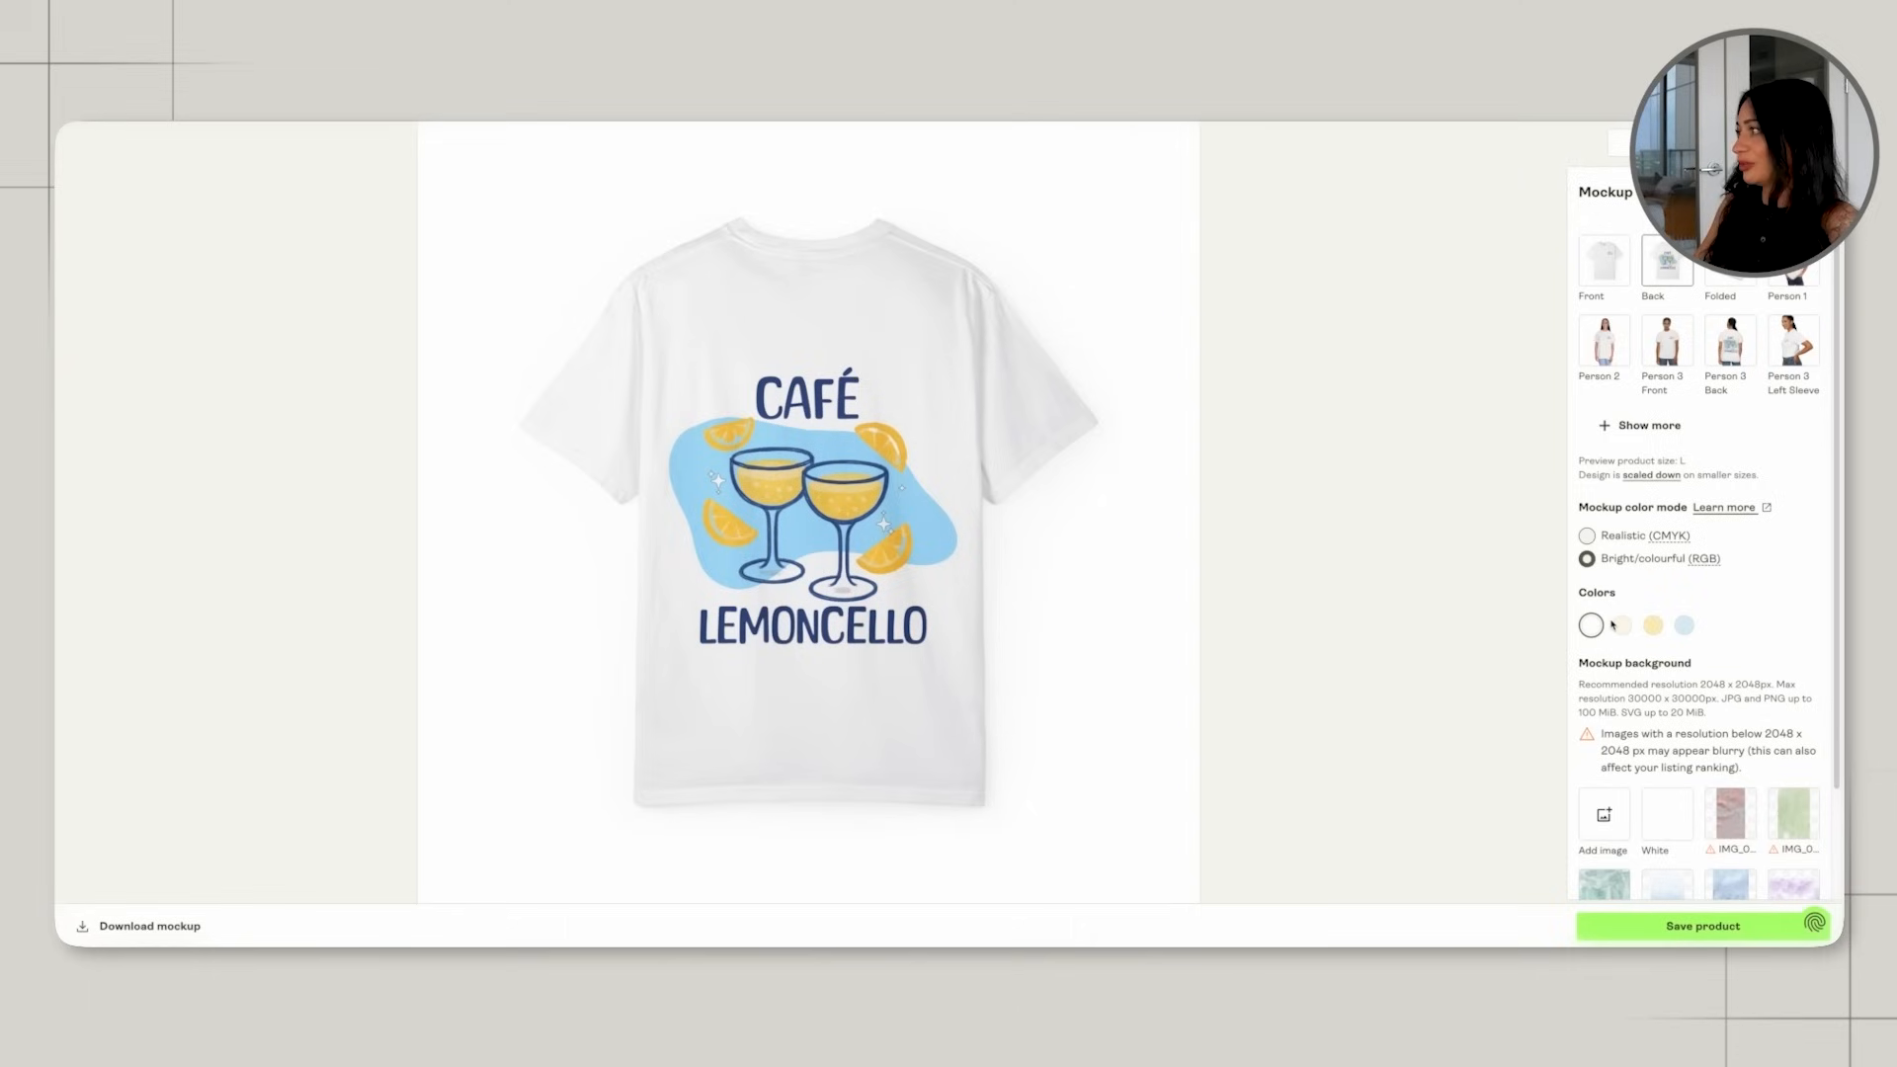
click(1626, 628)
click(1601, 630)
click(1629, 632)
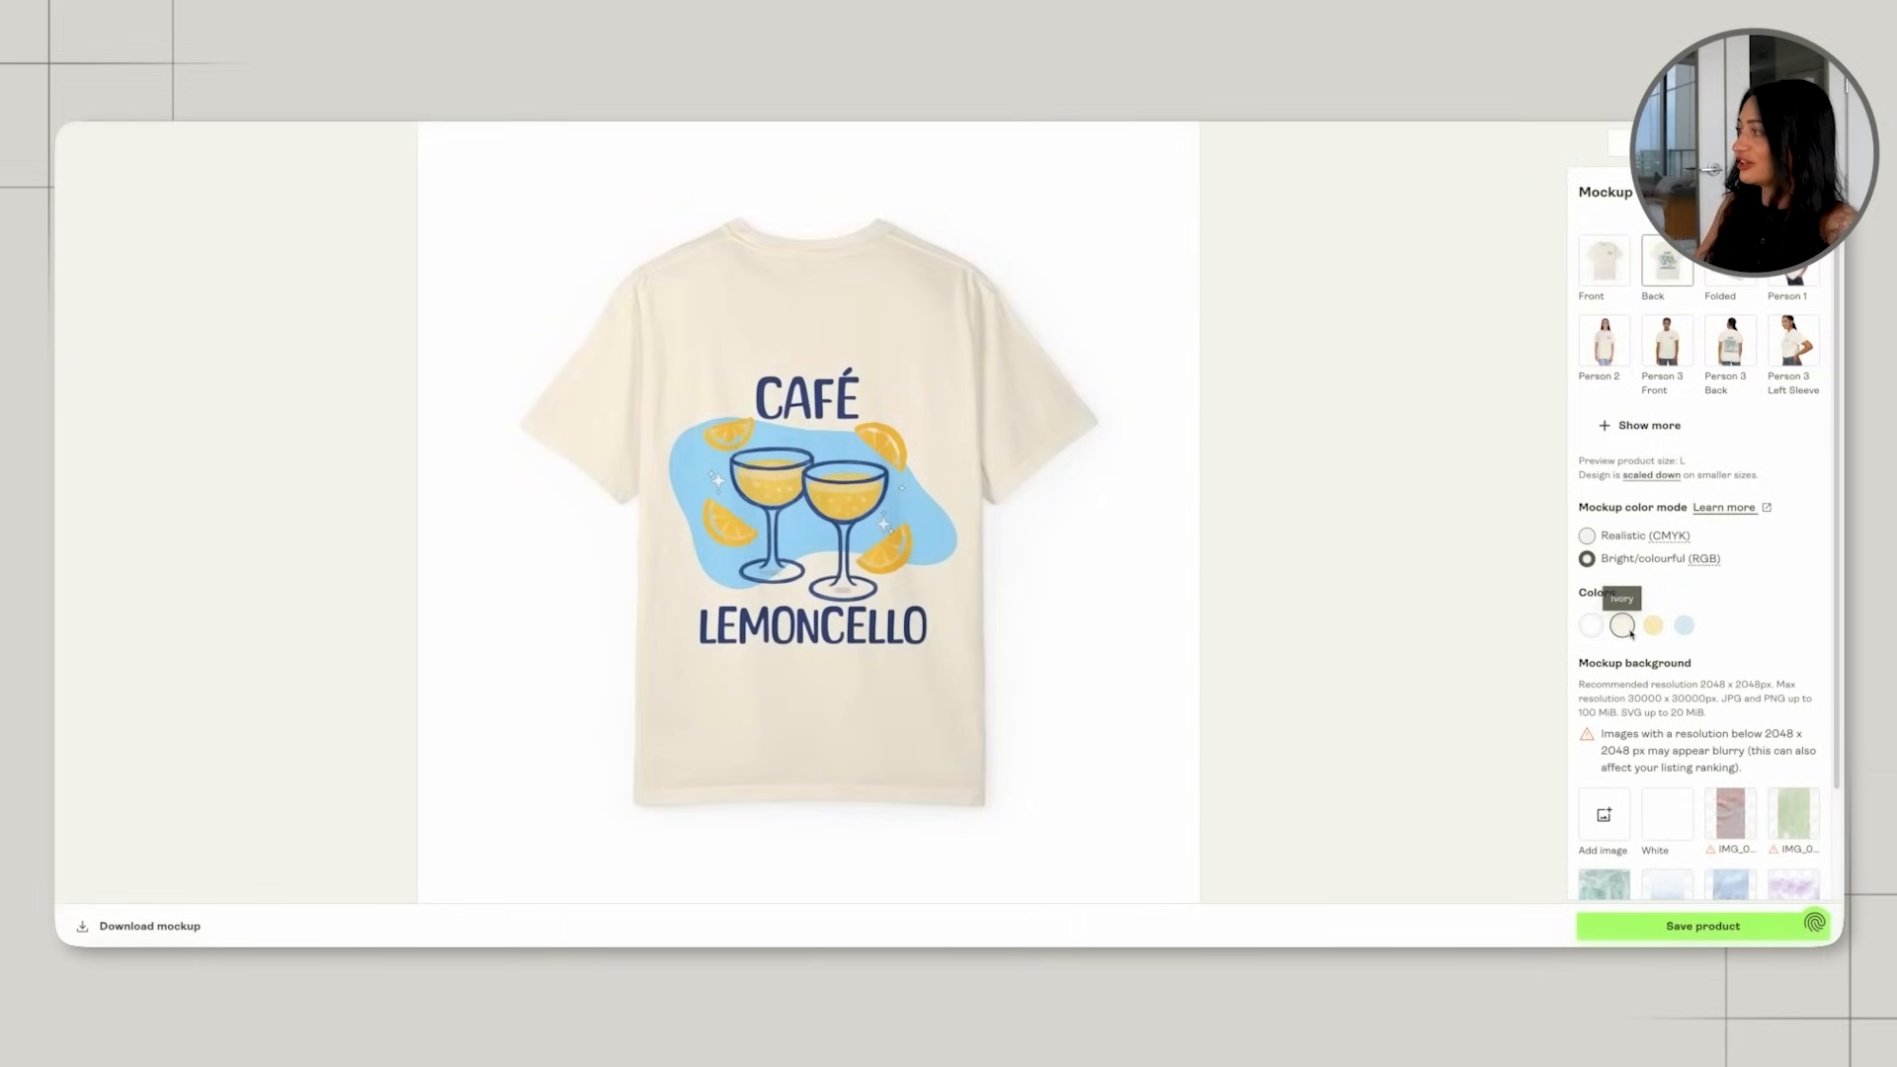
click(1593, 627)
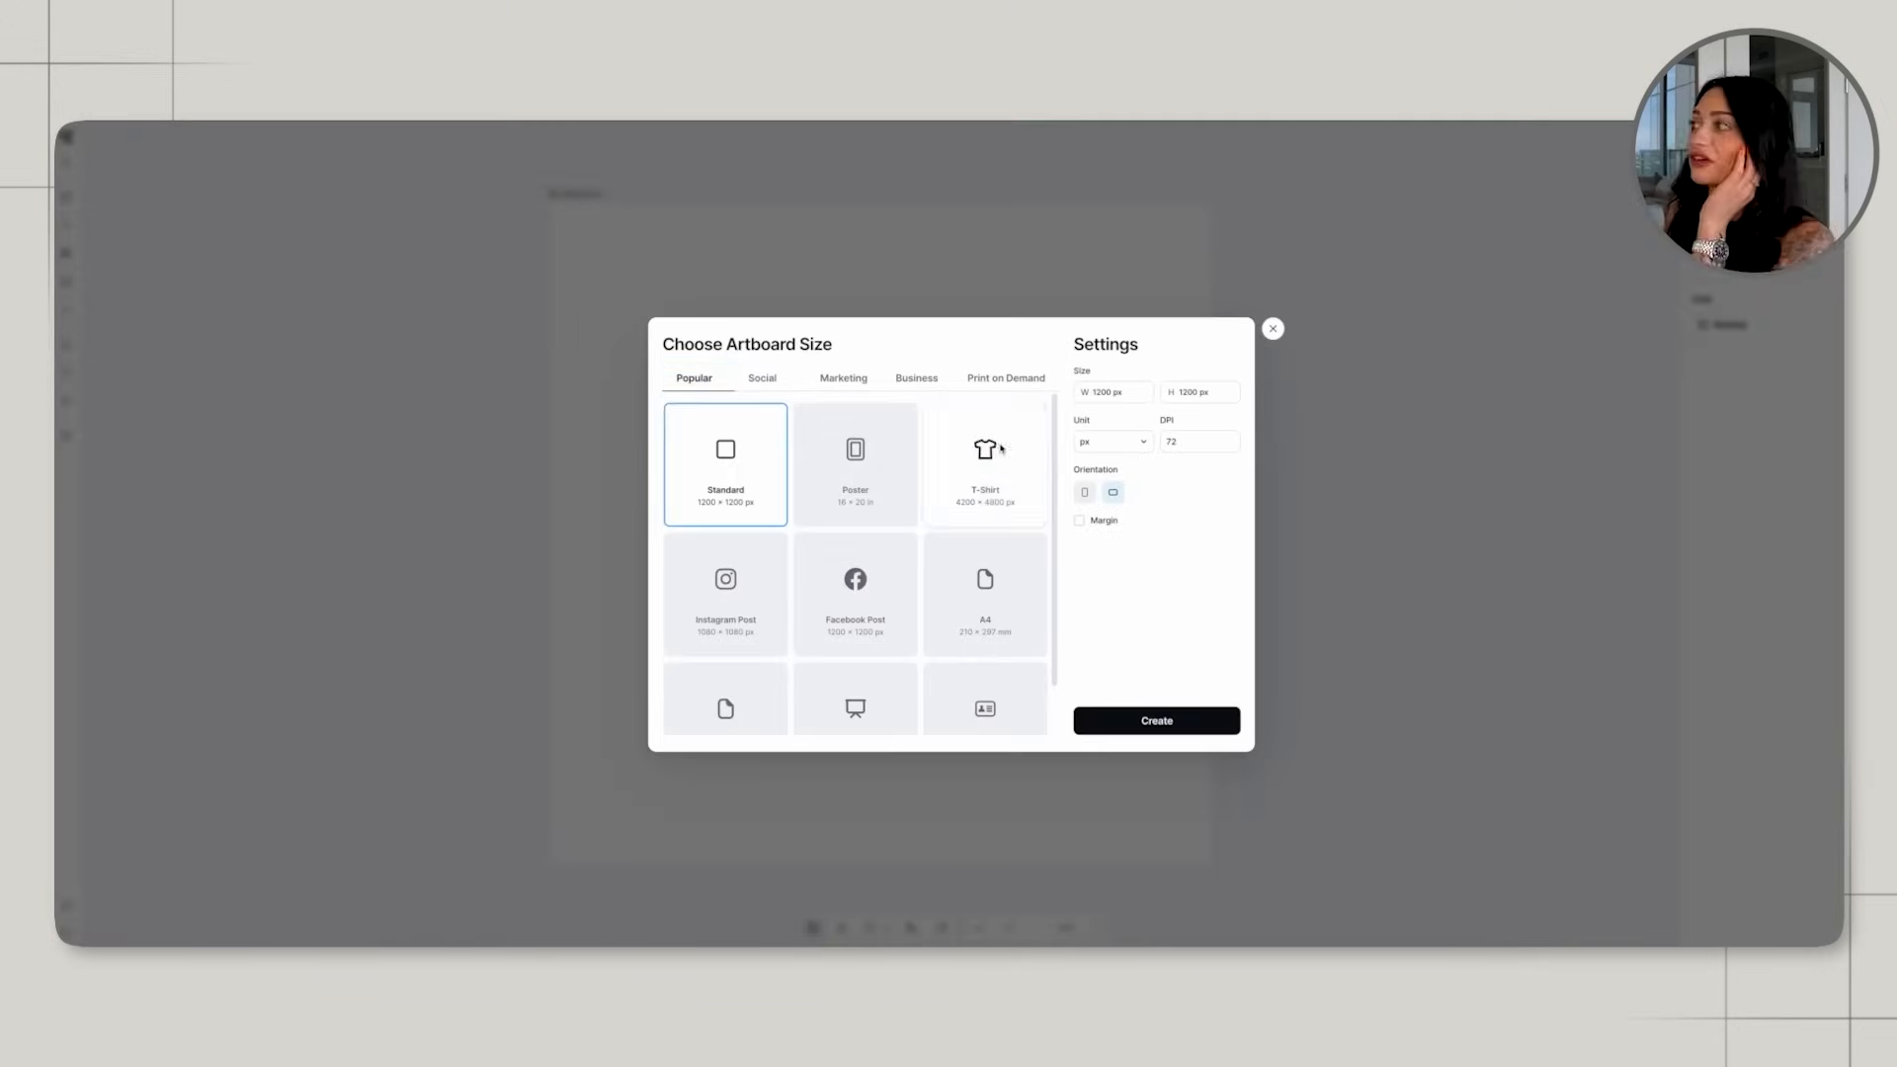
Switch to Kittl and create a new project with the 4200 × 4800 px T-Shirt artboard.
click(985, 462)
click(1156, 720)
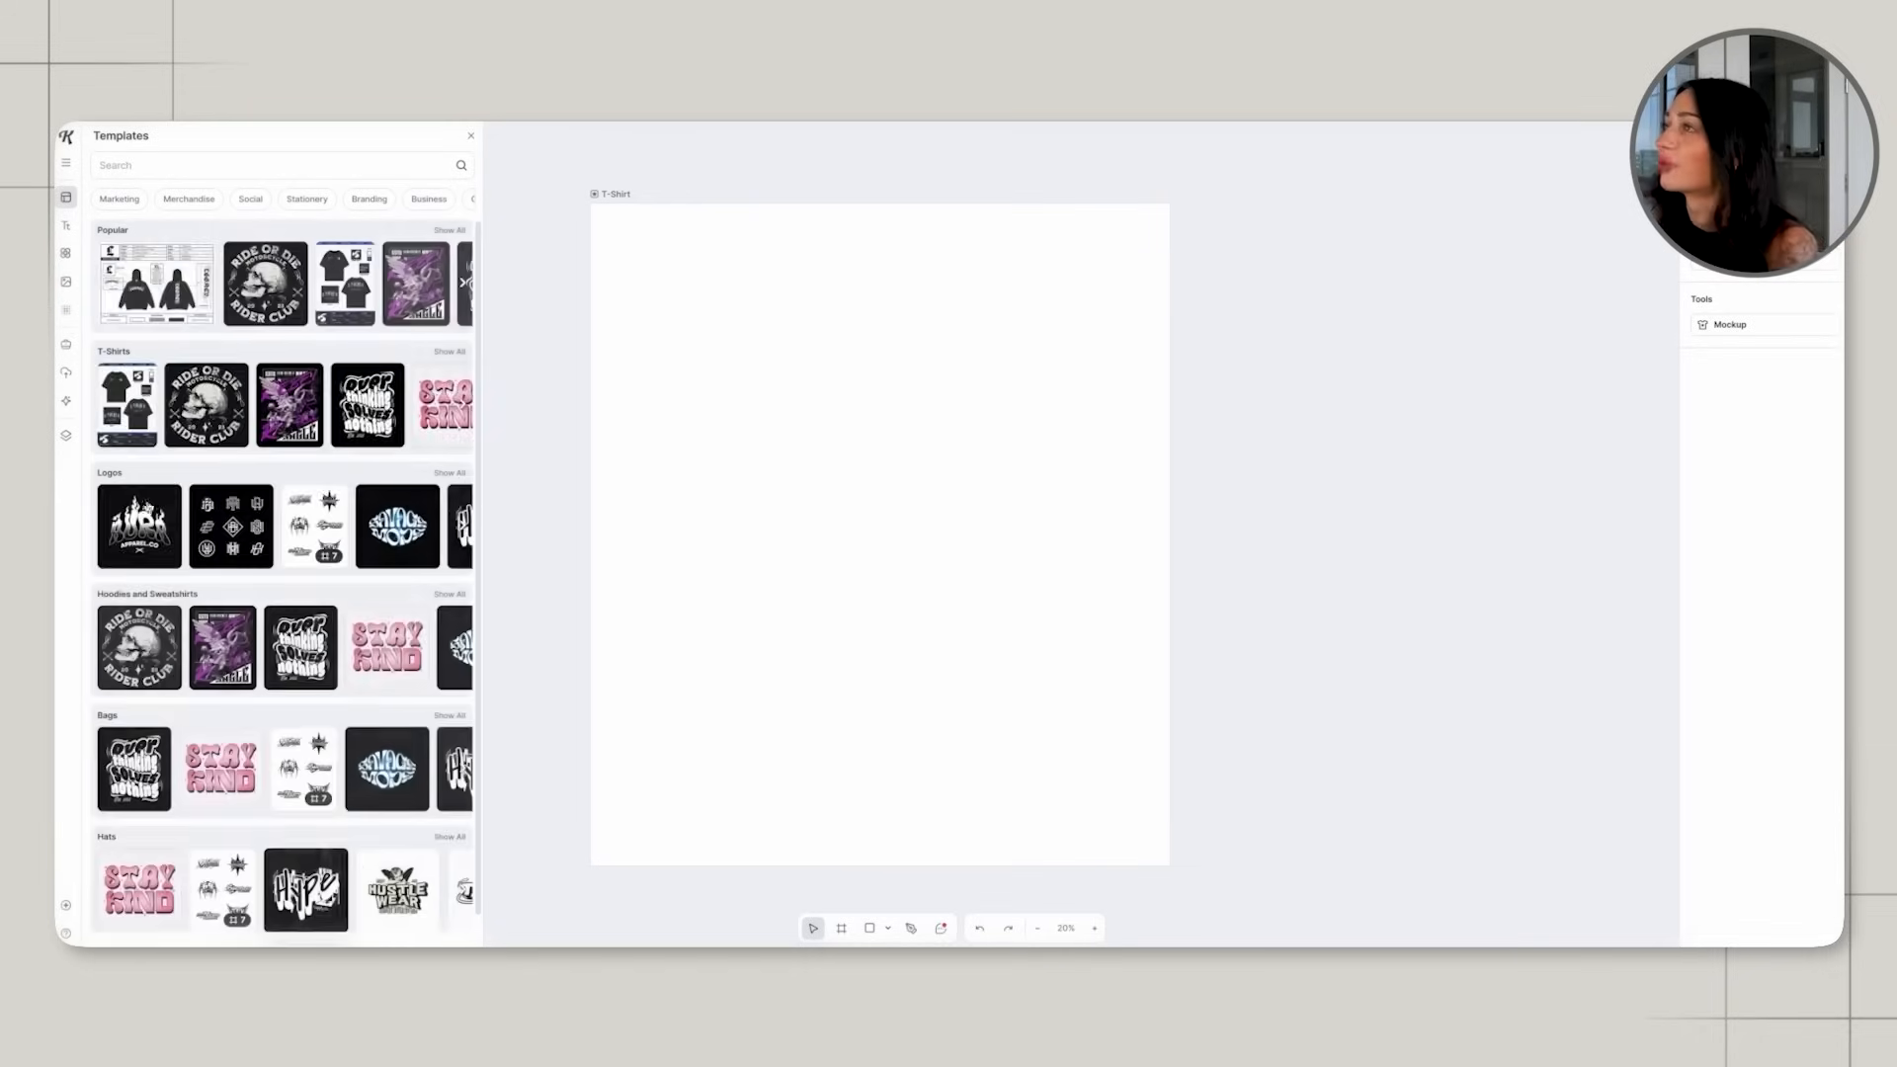
Search the illustration library for "italian coast" and look through the results for a suitable coastal scene.
click(66, 400)
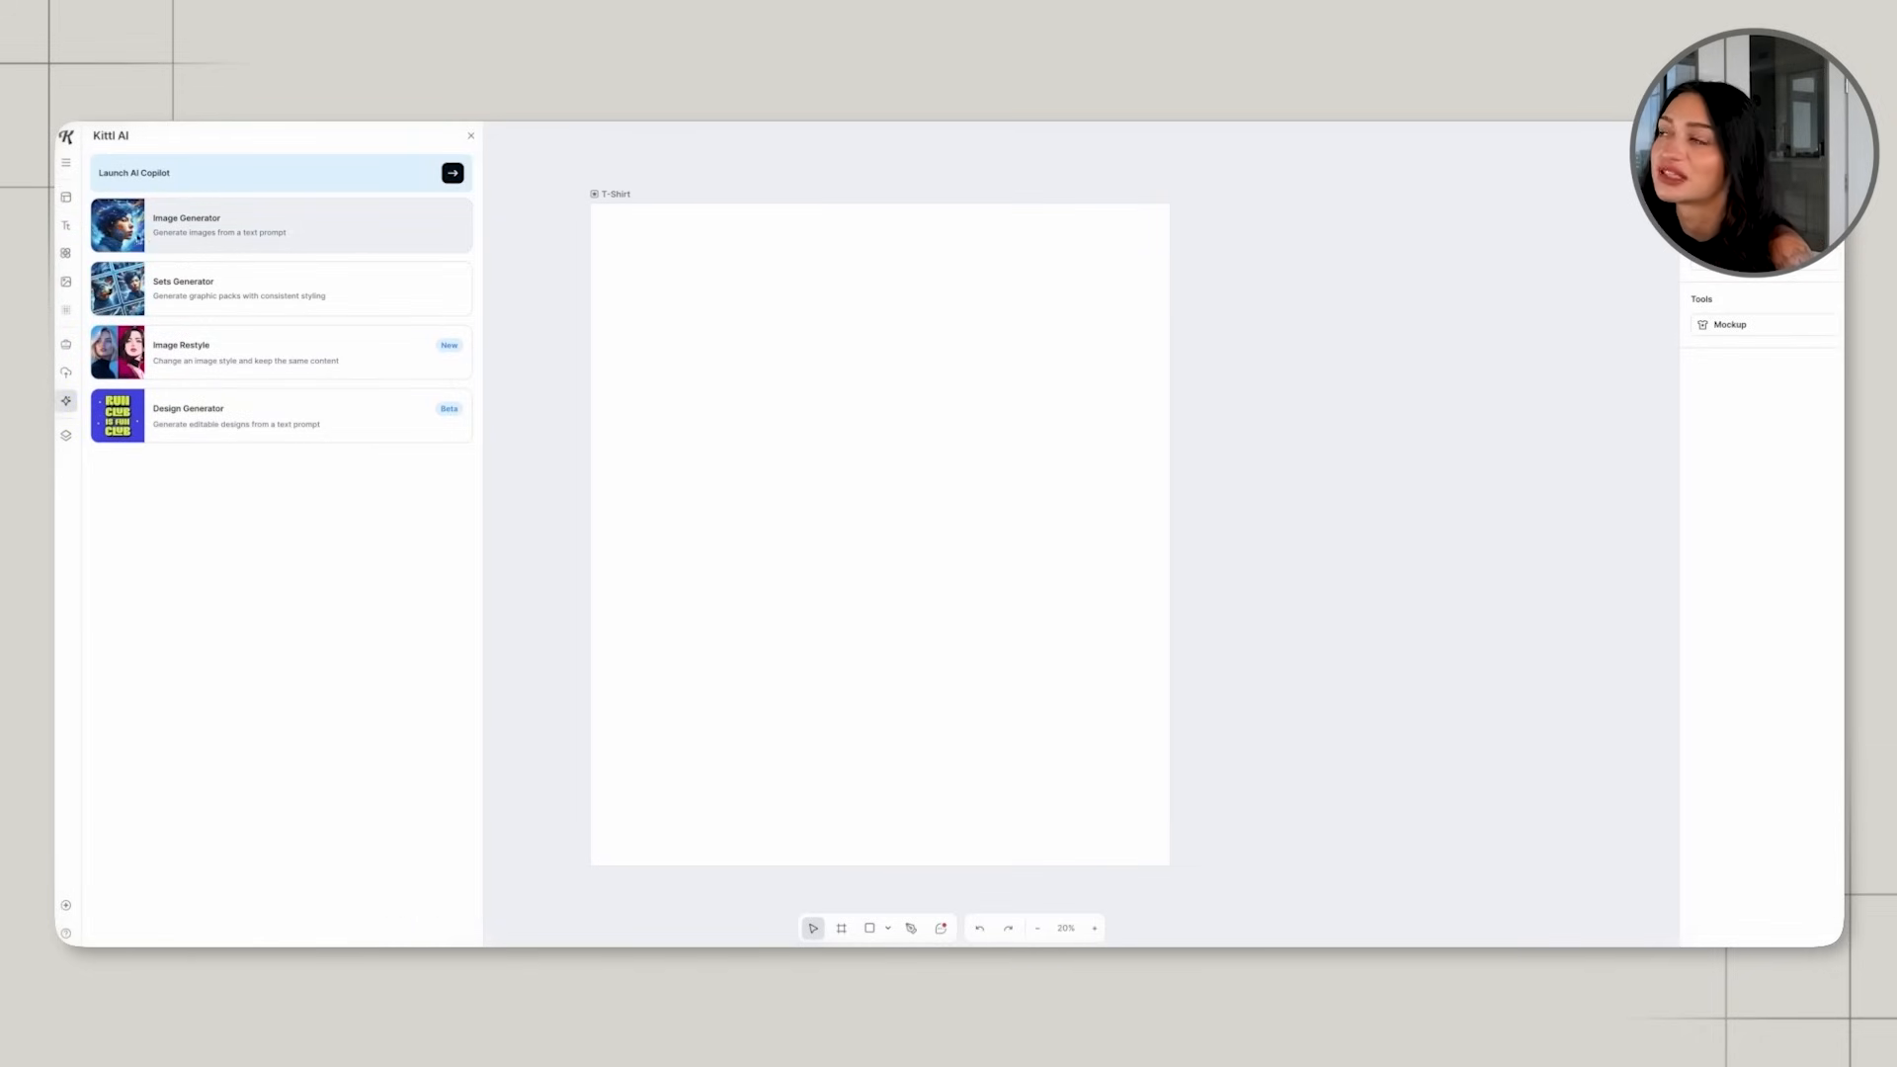
click(72, 287)
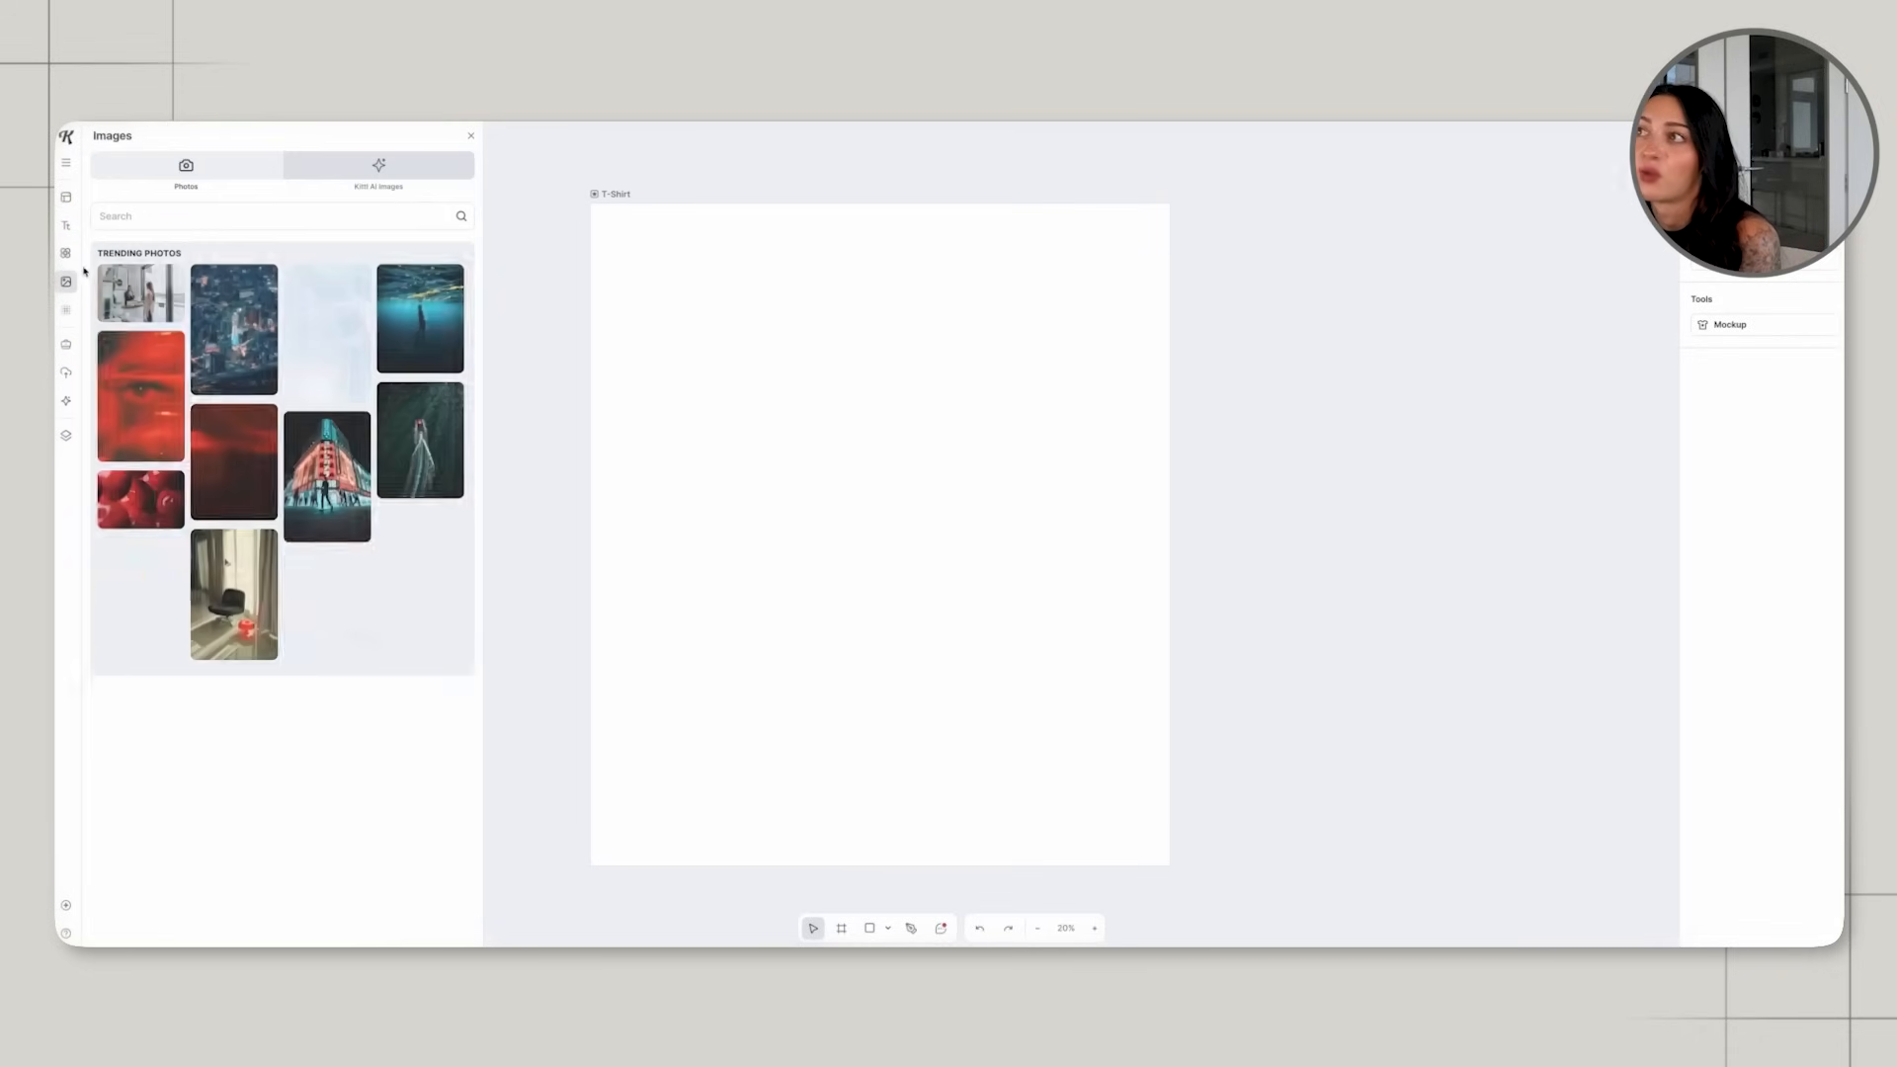
click(67, 252)
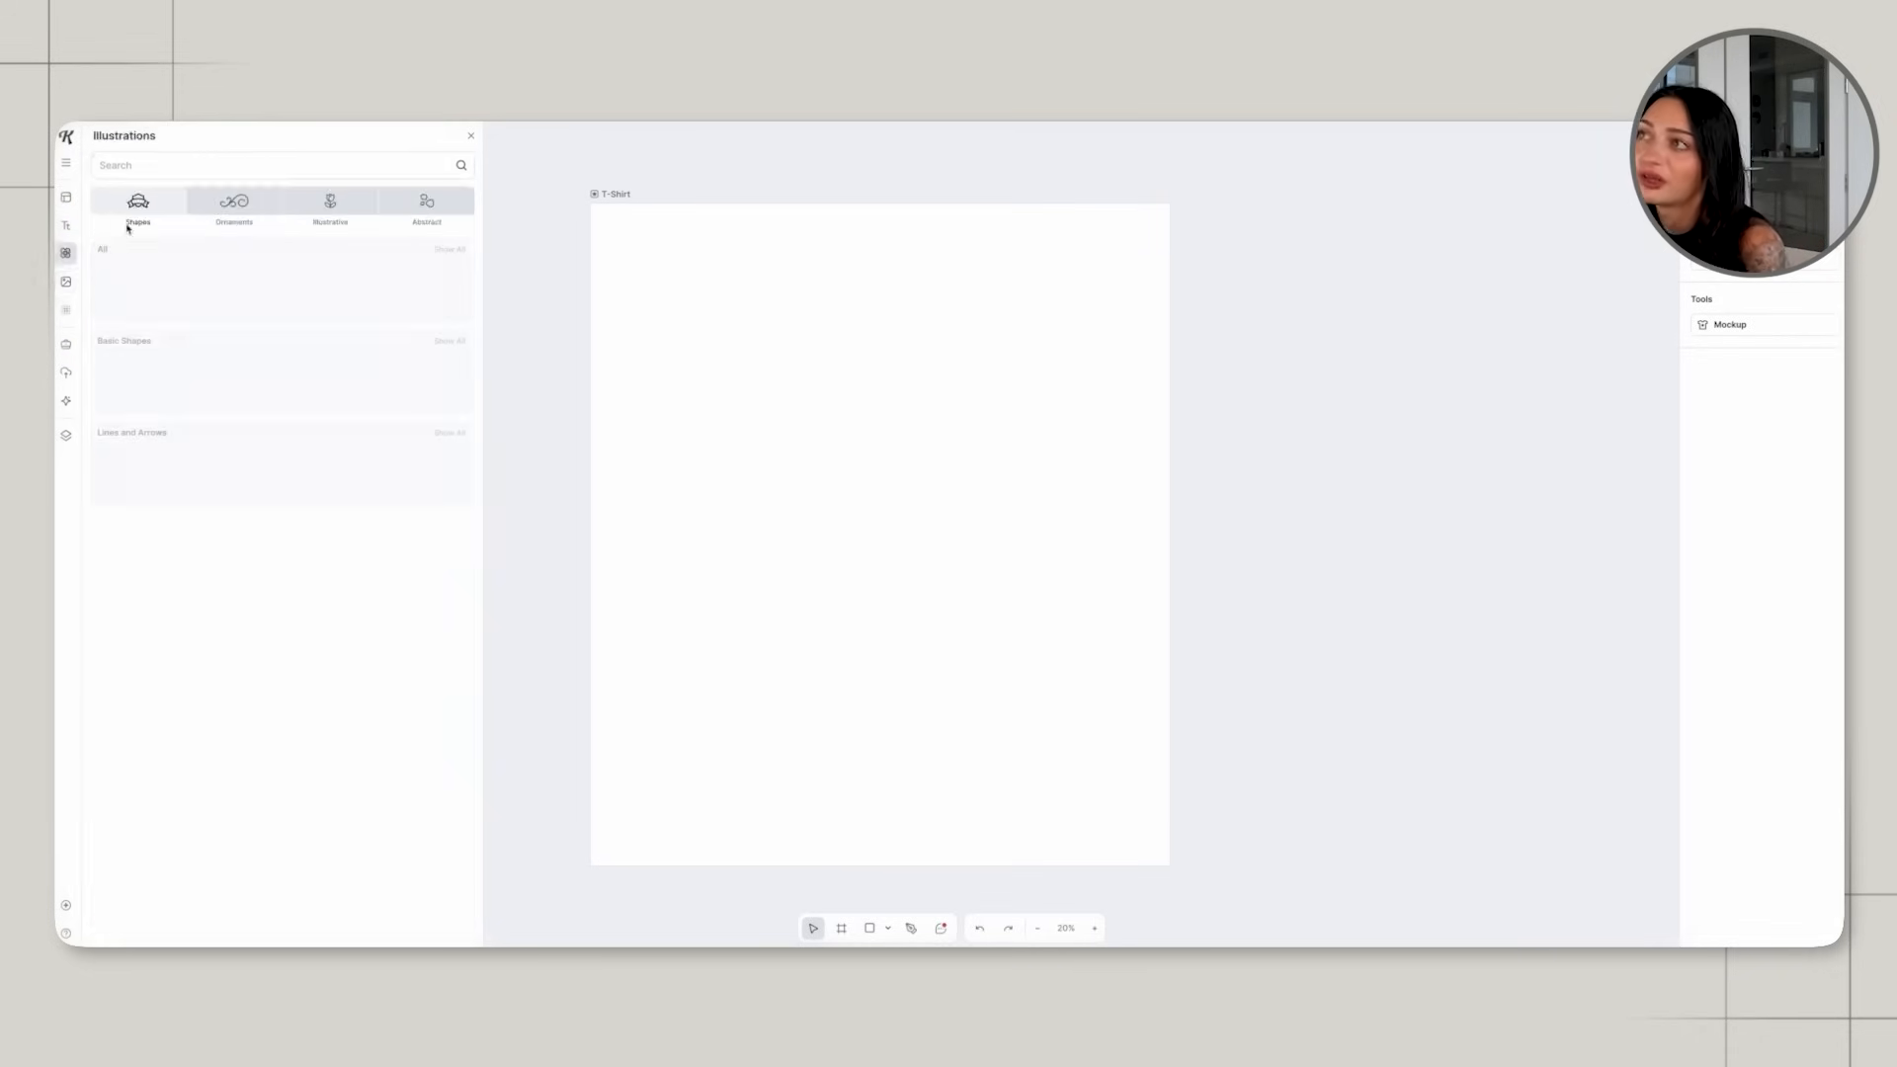
text(italian coast)
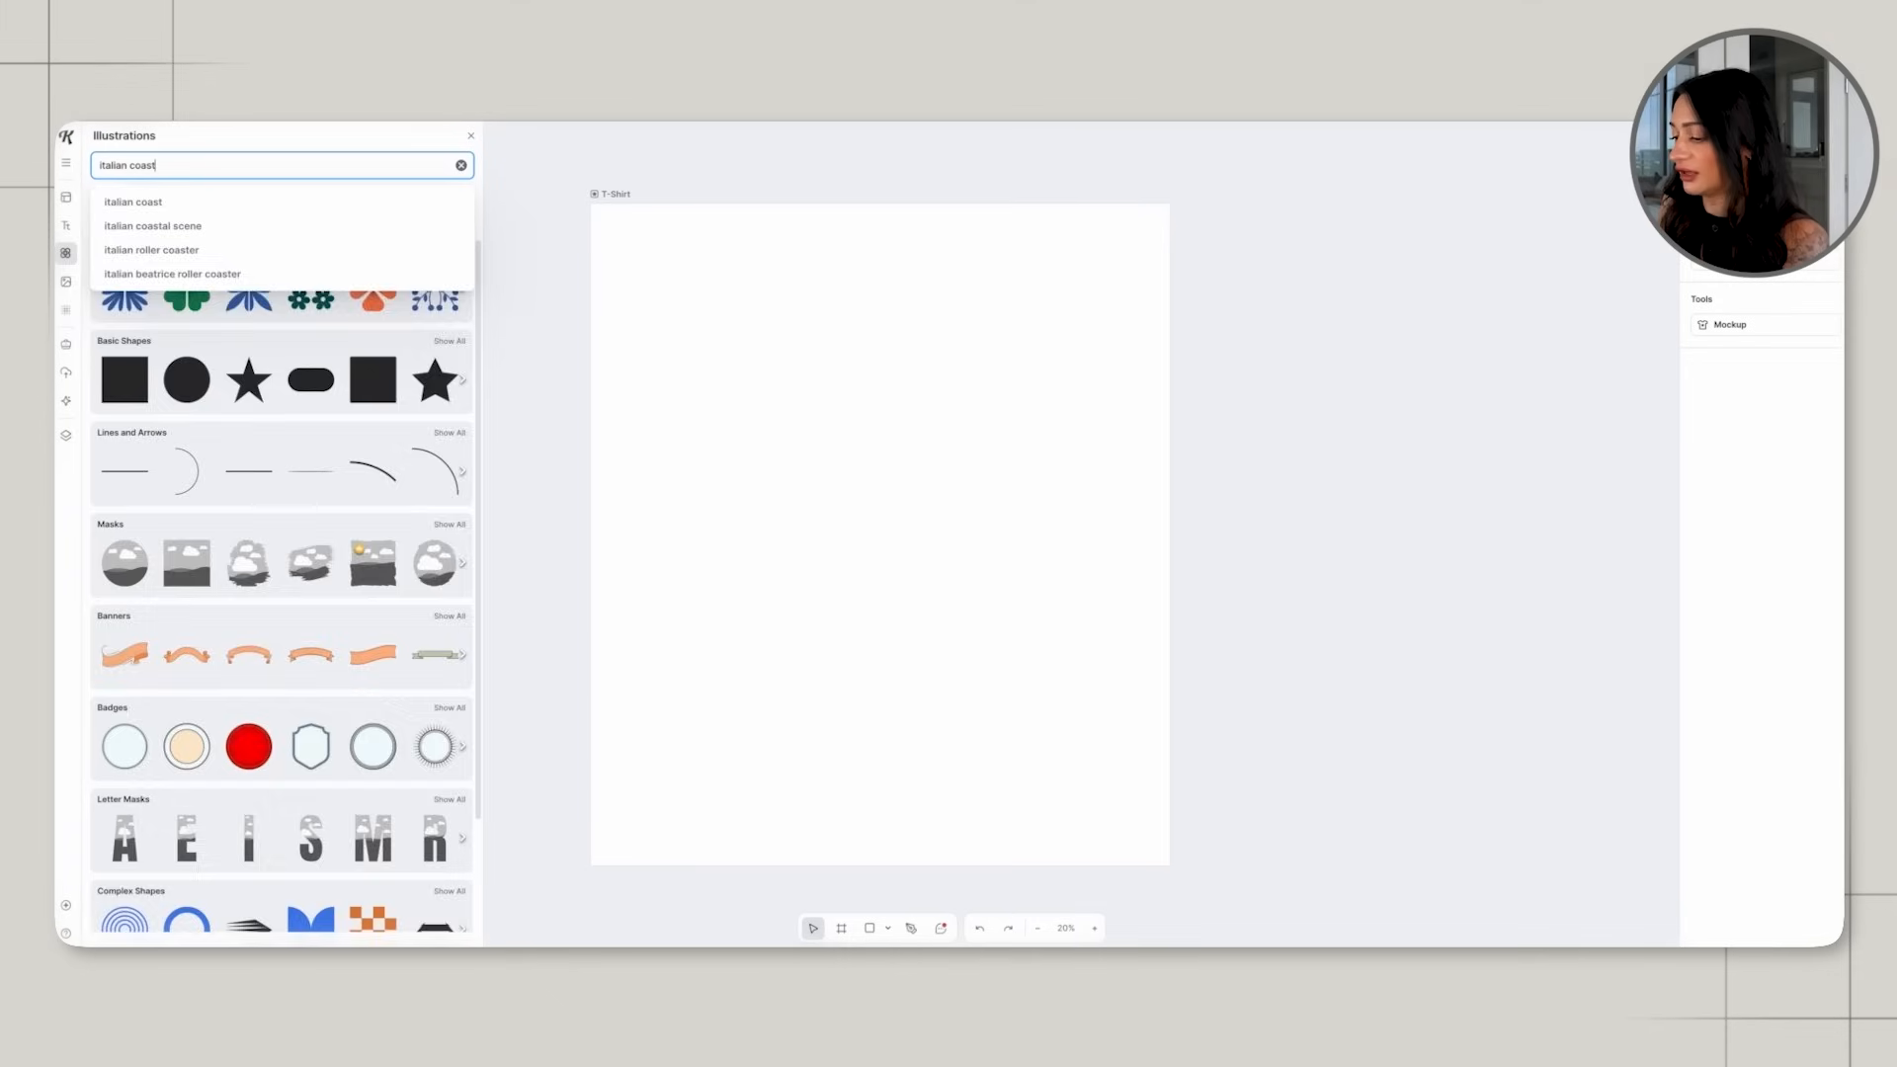
key(Return)
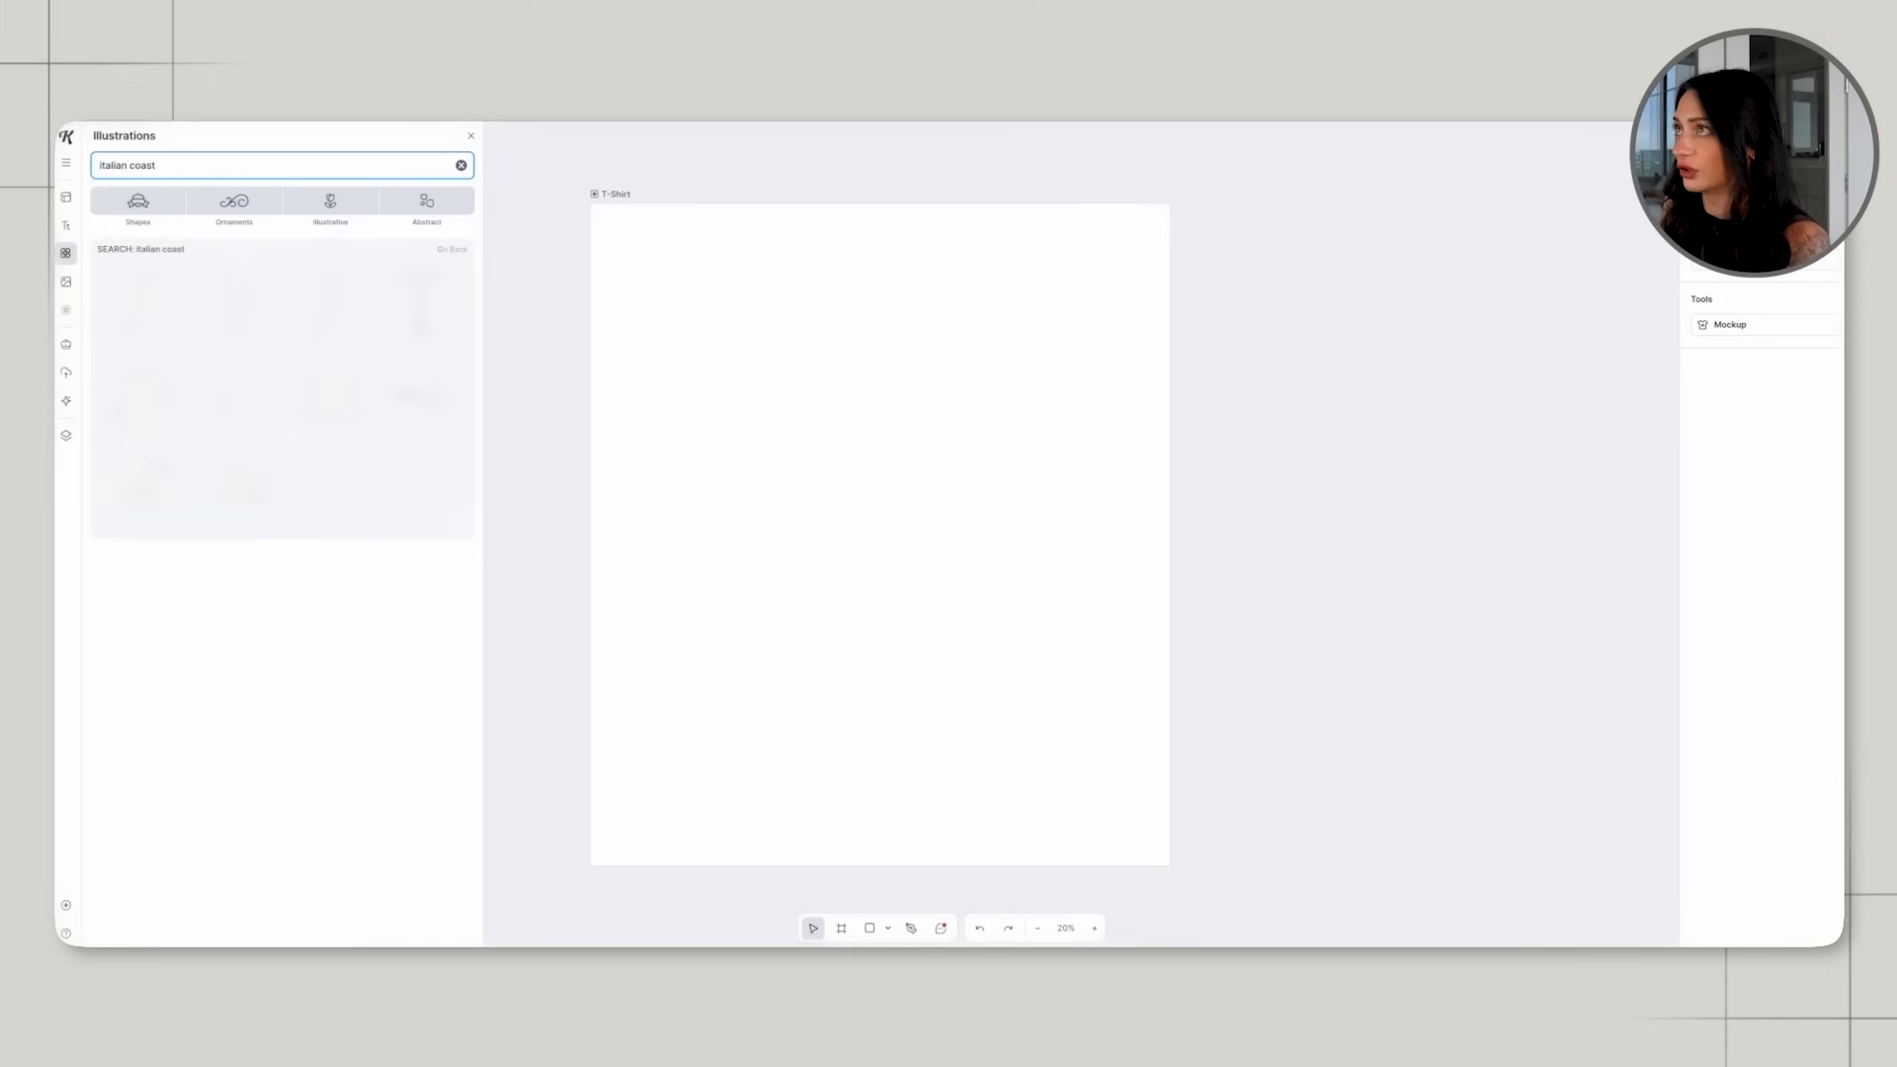
scroll(358, 448, down, 2)
scroll(357, 448, down, 5)
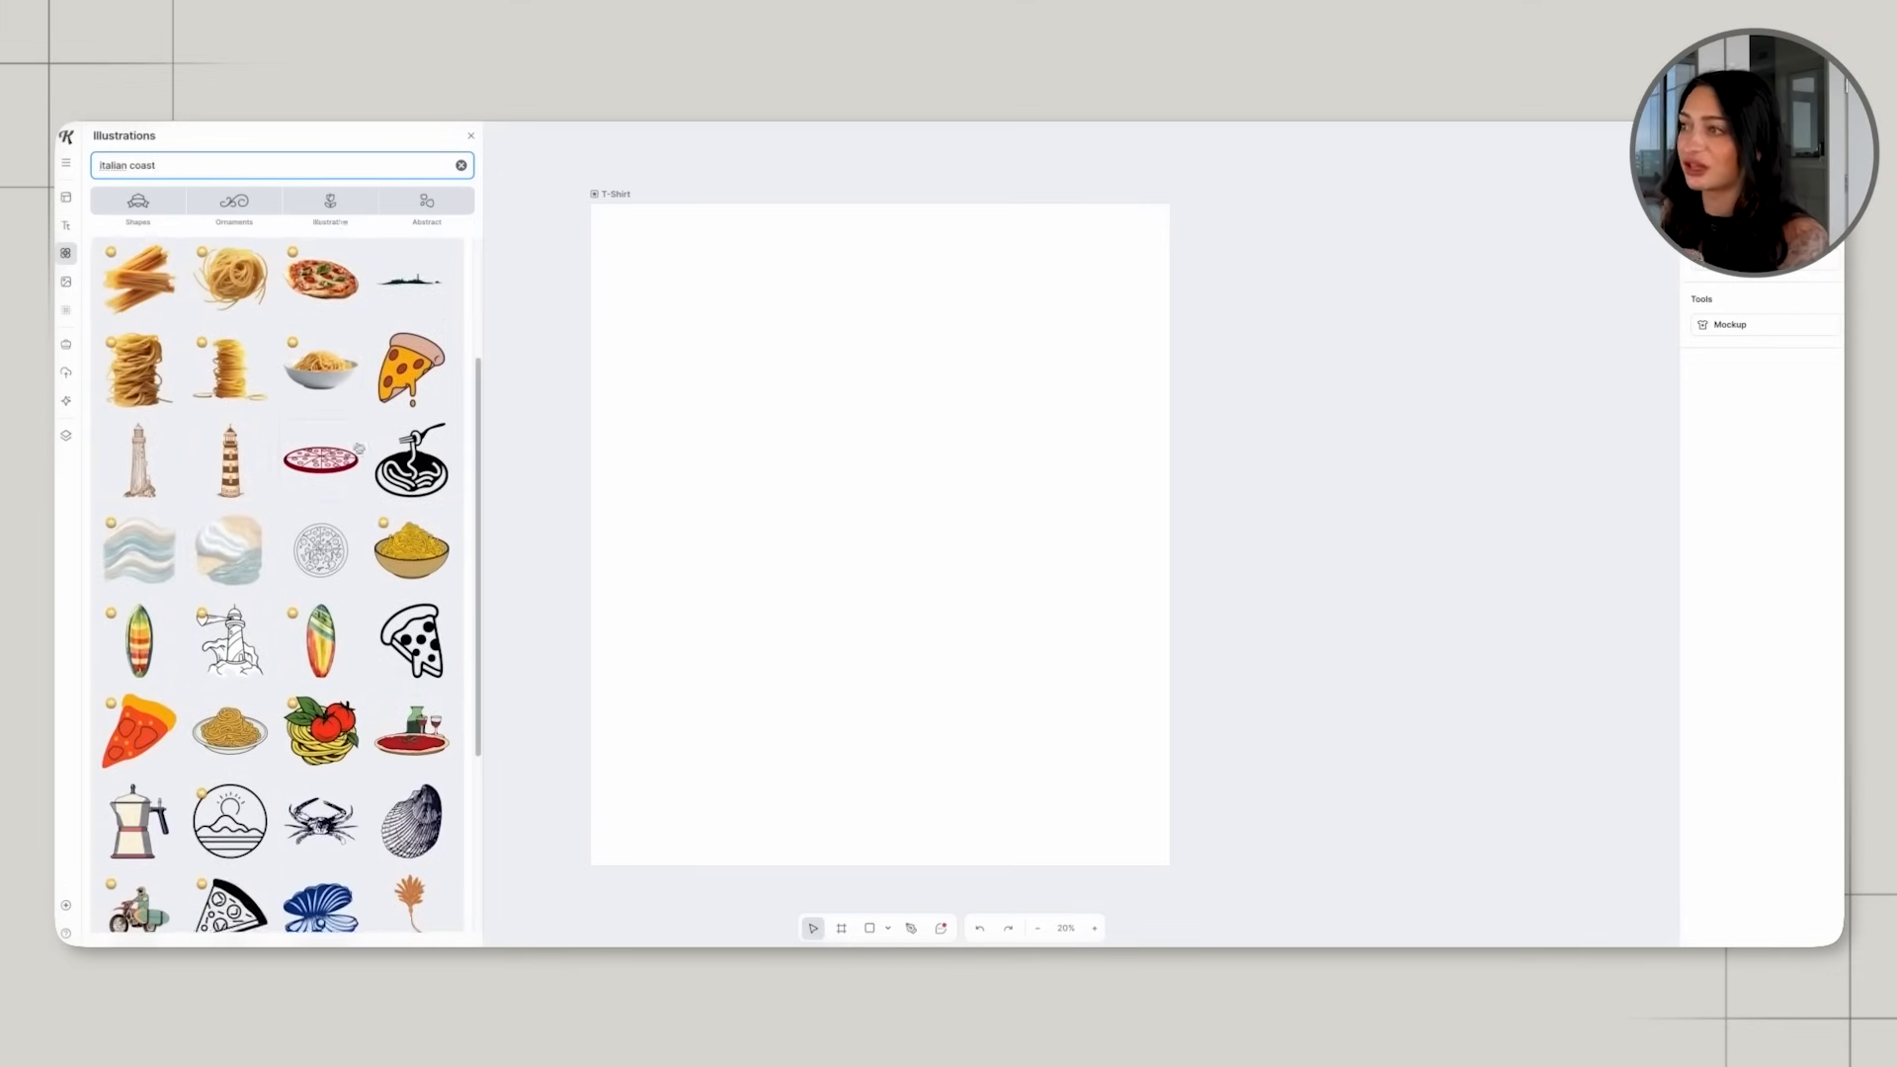
scroll(357, 448, down, 2)
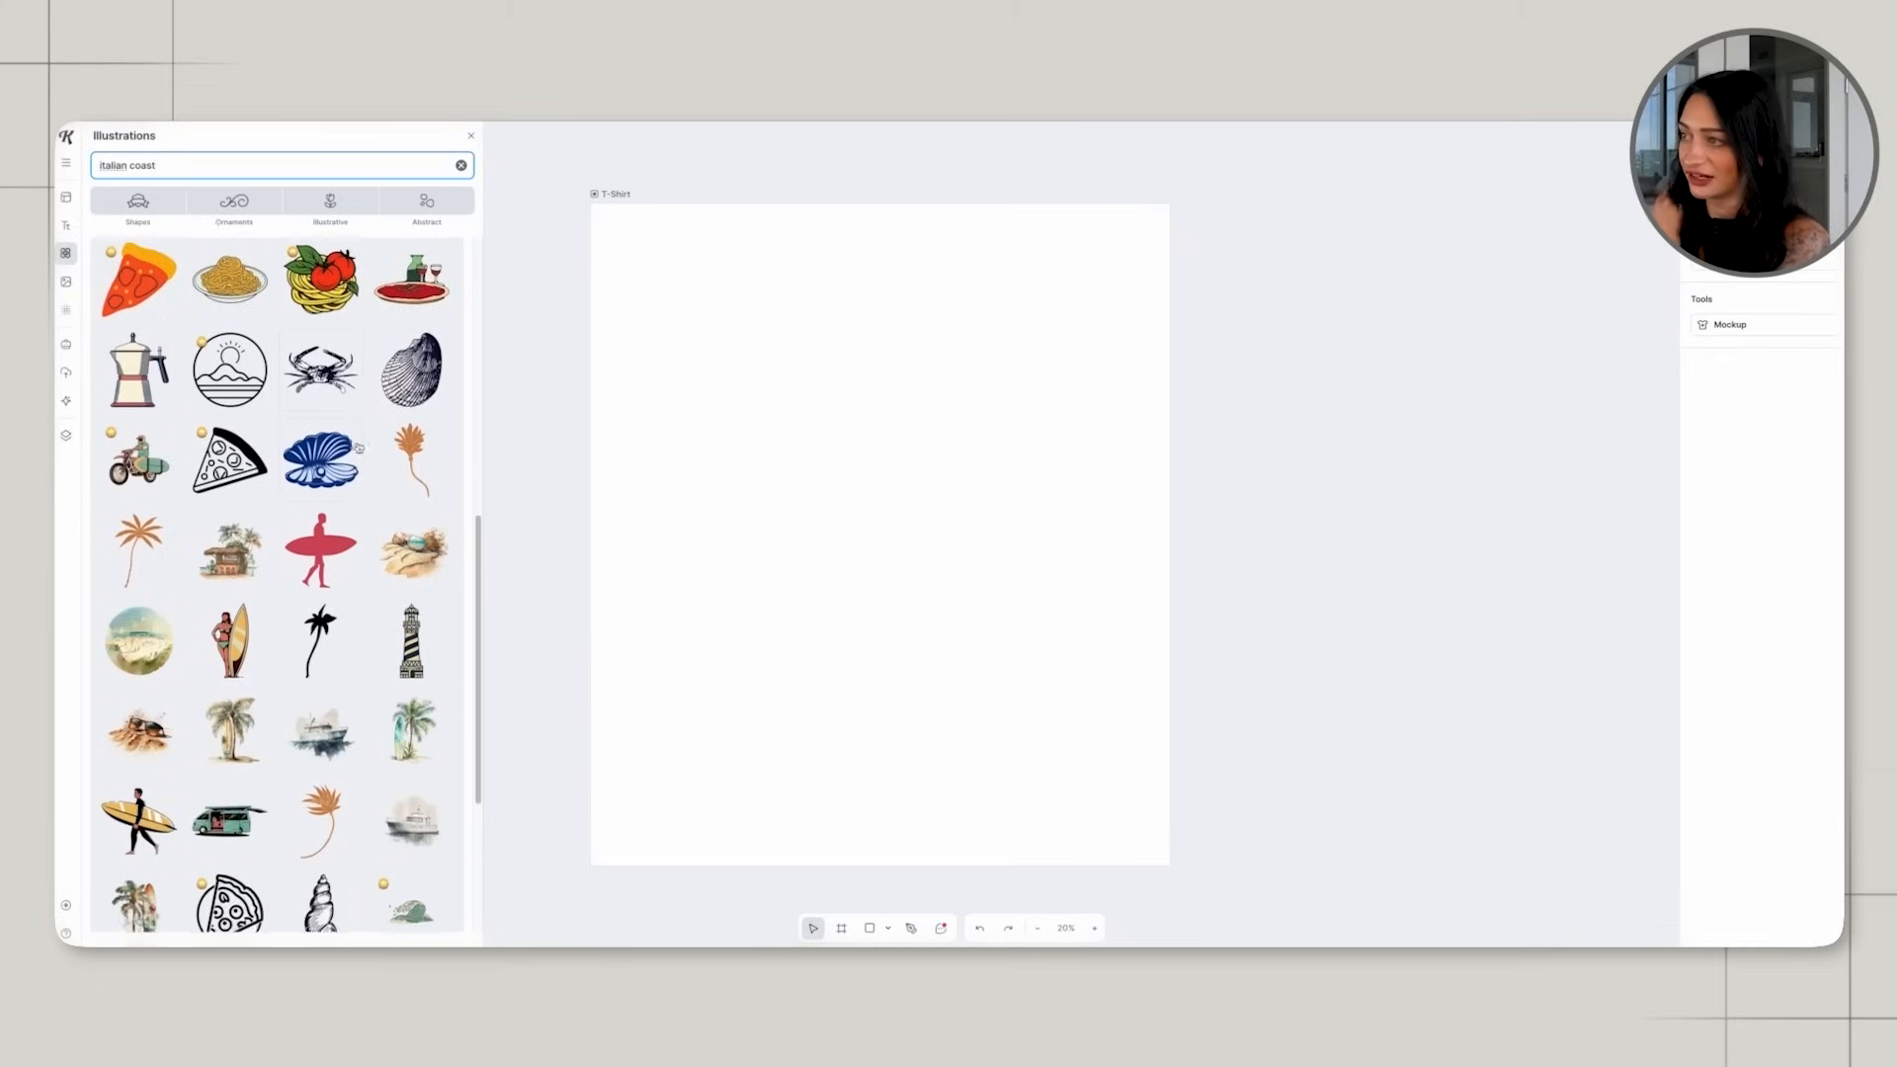
scroll(159, 598, down, 5)
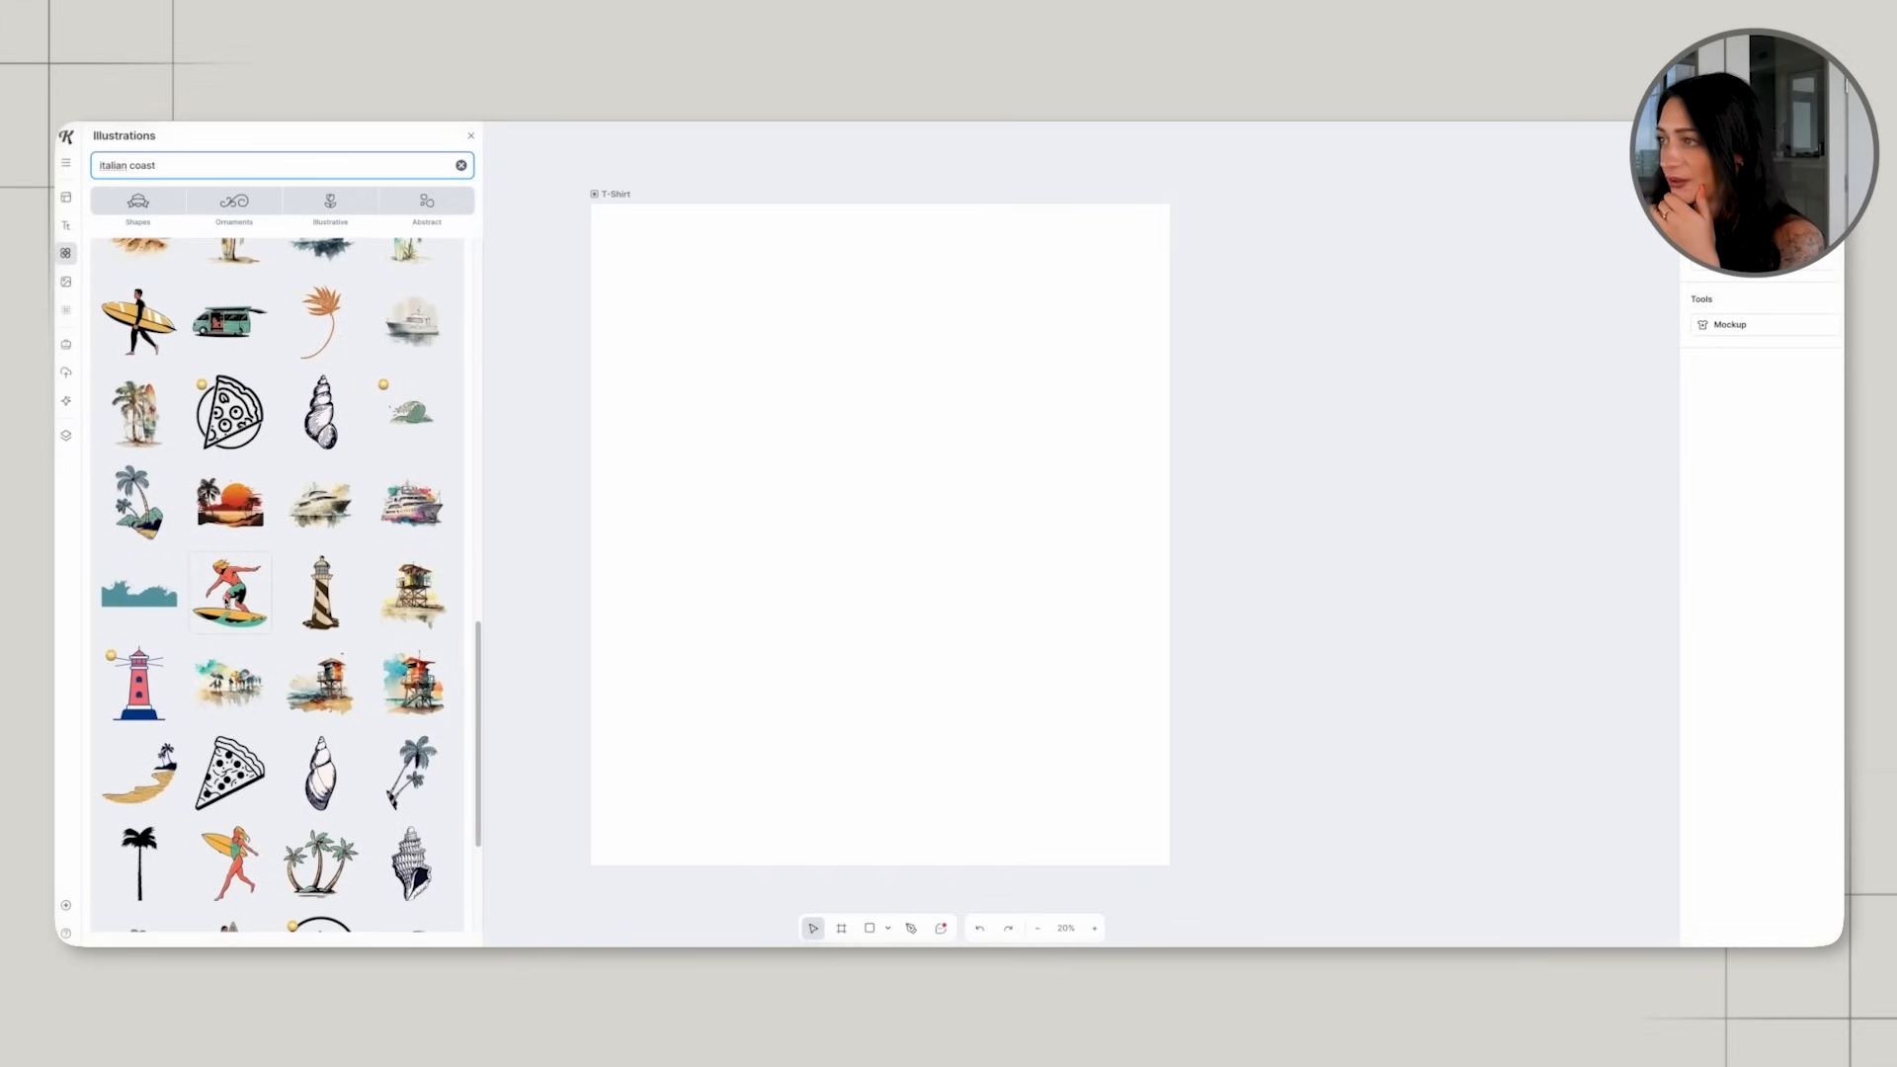
Try the watercolor lifeguard tower illustration on the artboard, and delete it.
click(319, 682)
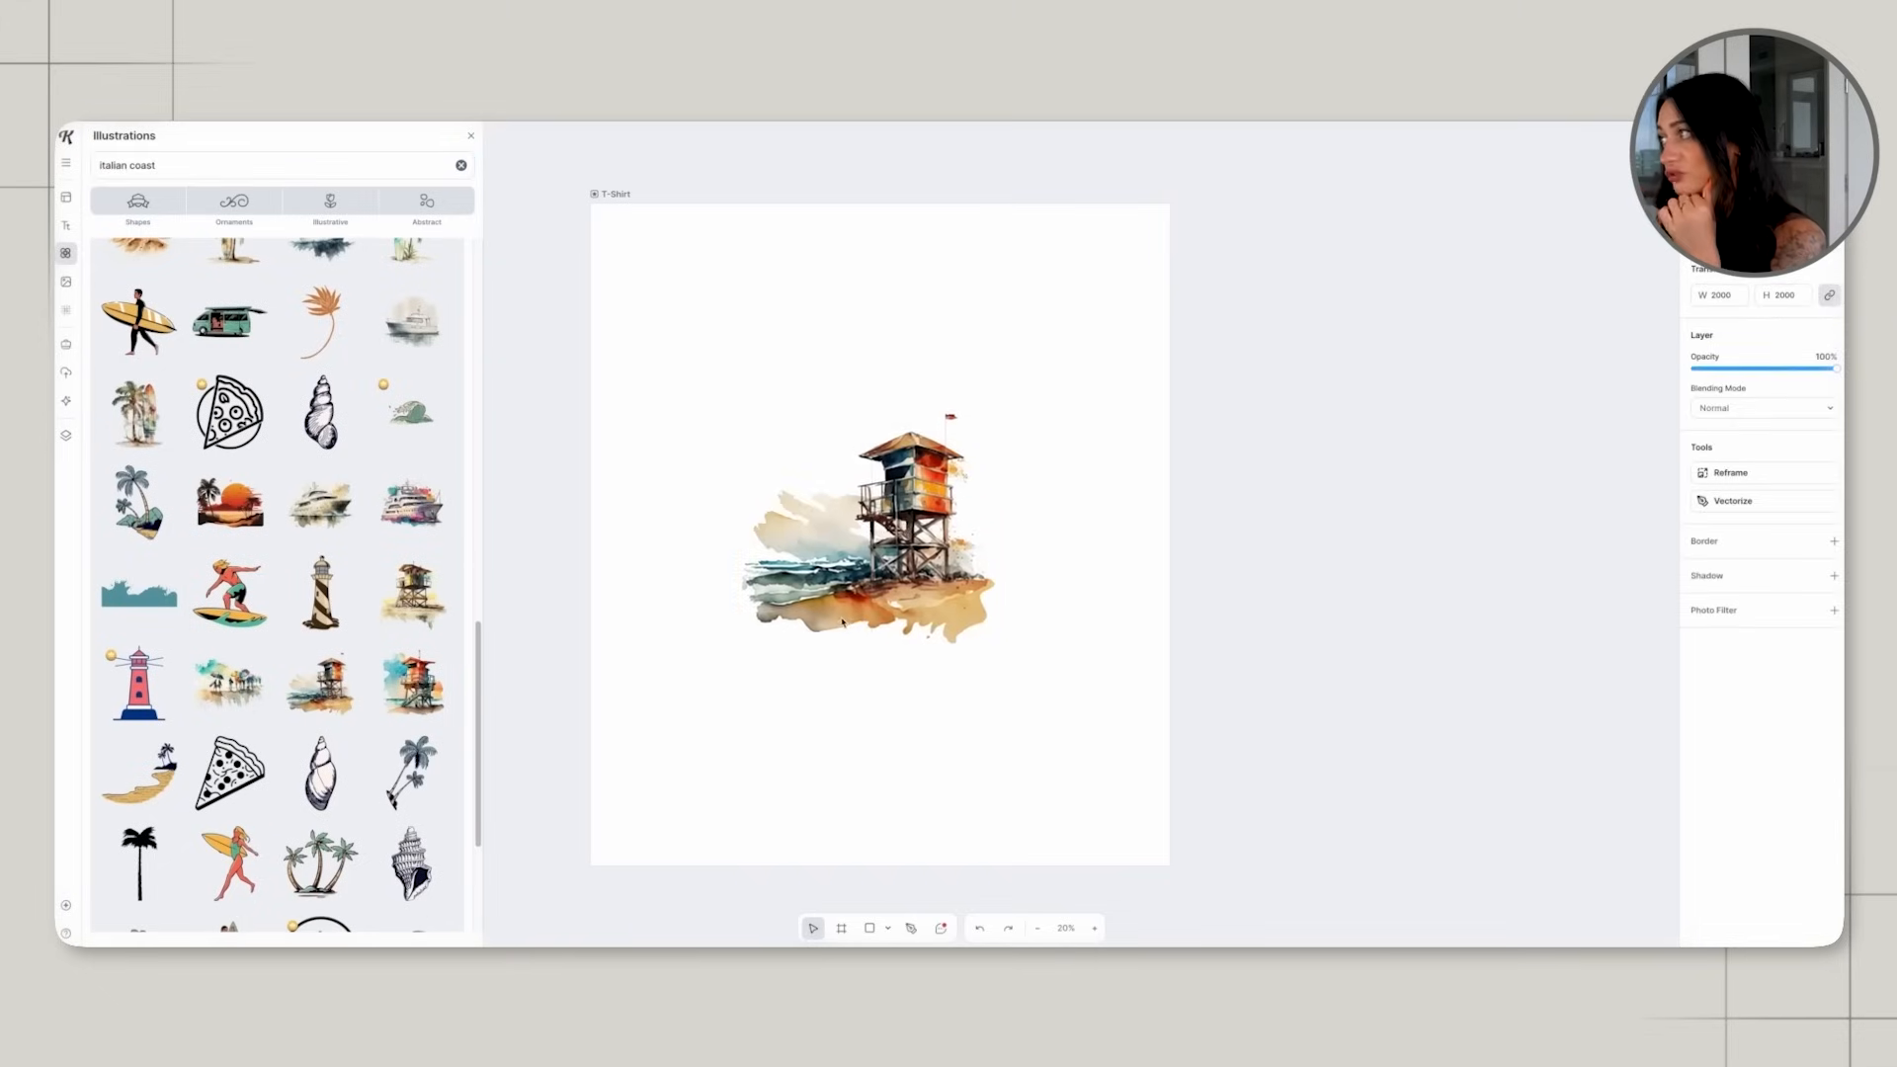
key(Delete)
scroll(860, 630, right, 4)
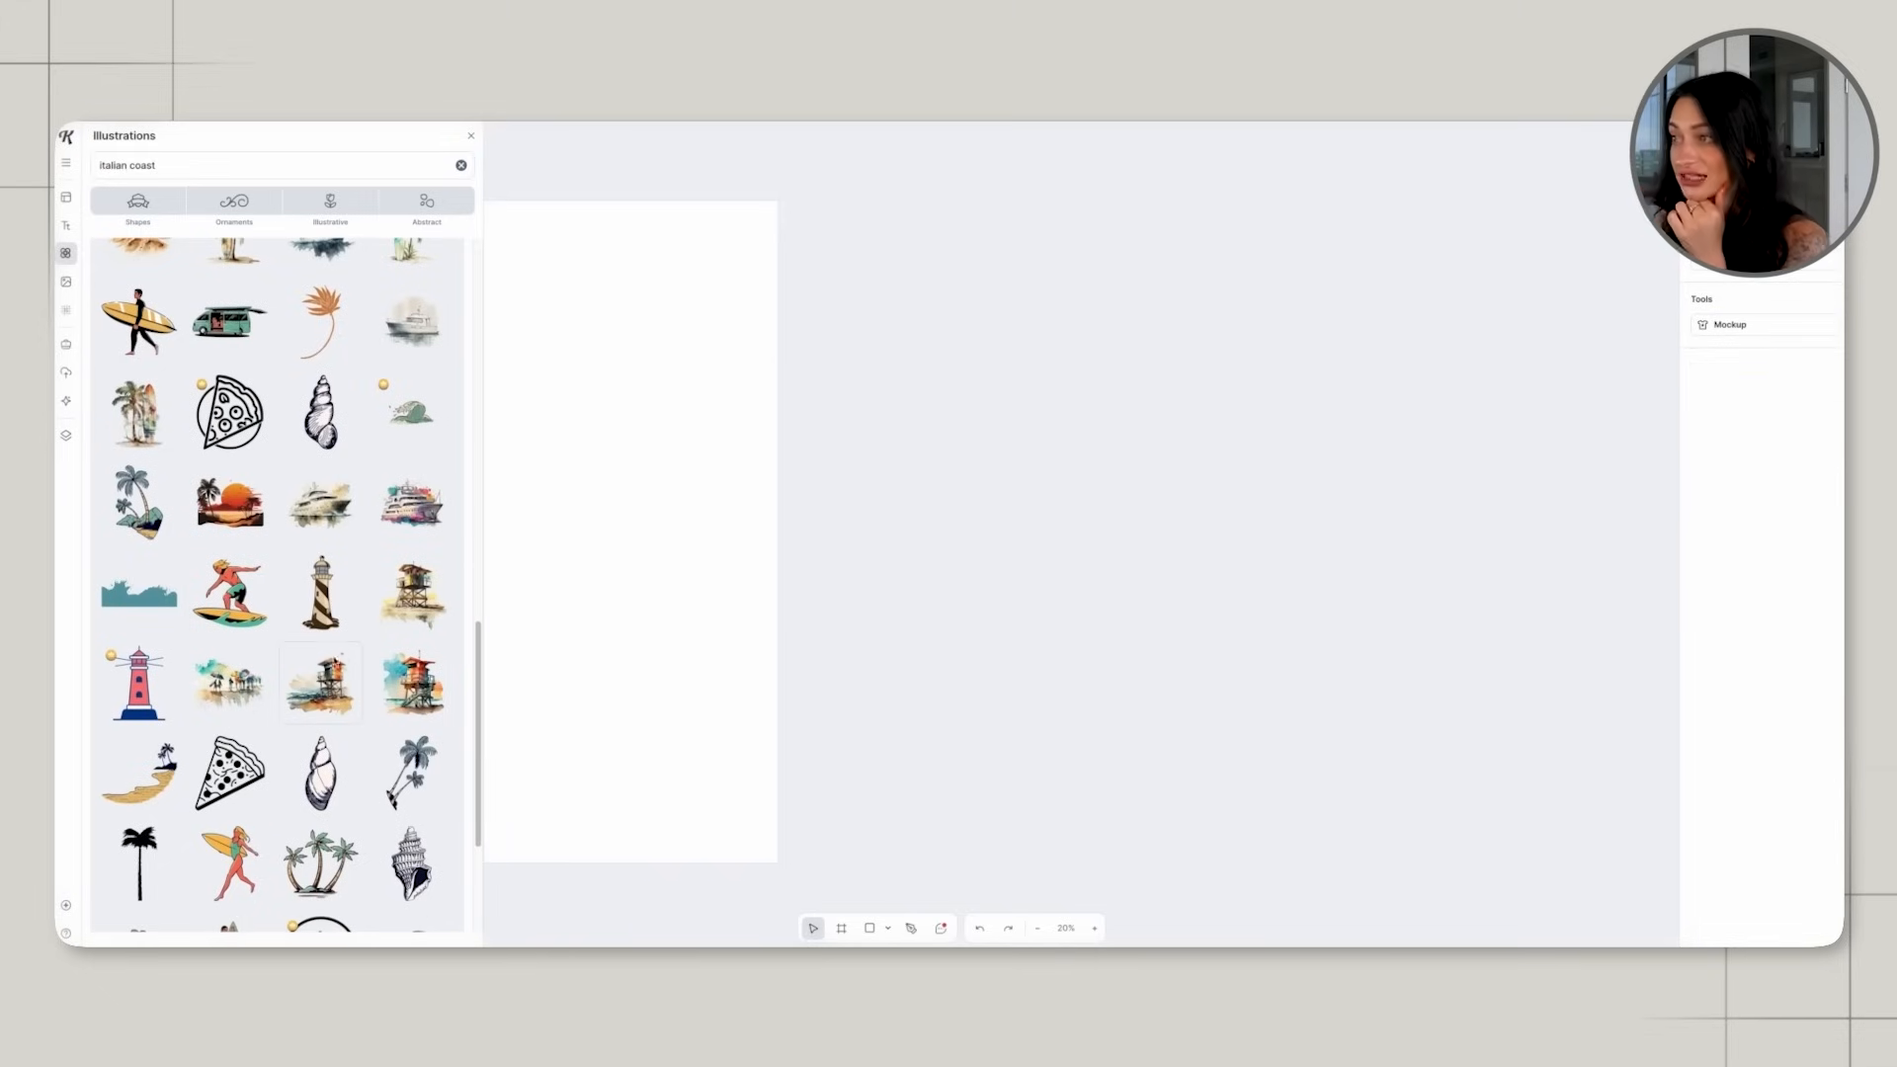
scroll(728, 655, left, 5)
scroll(481, 682, down, 1)
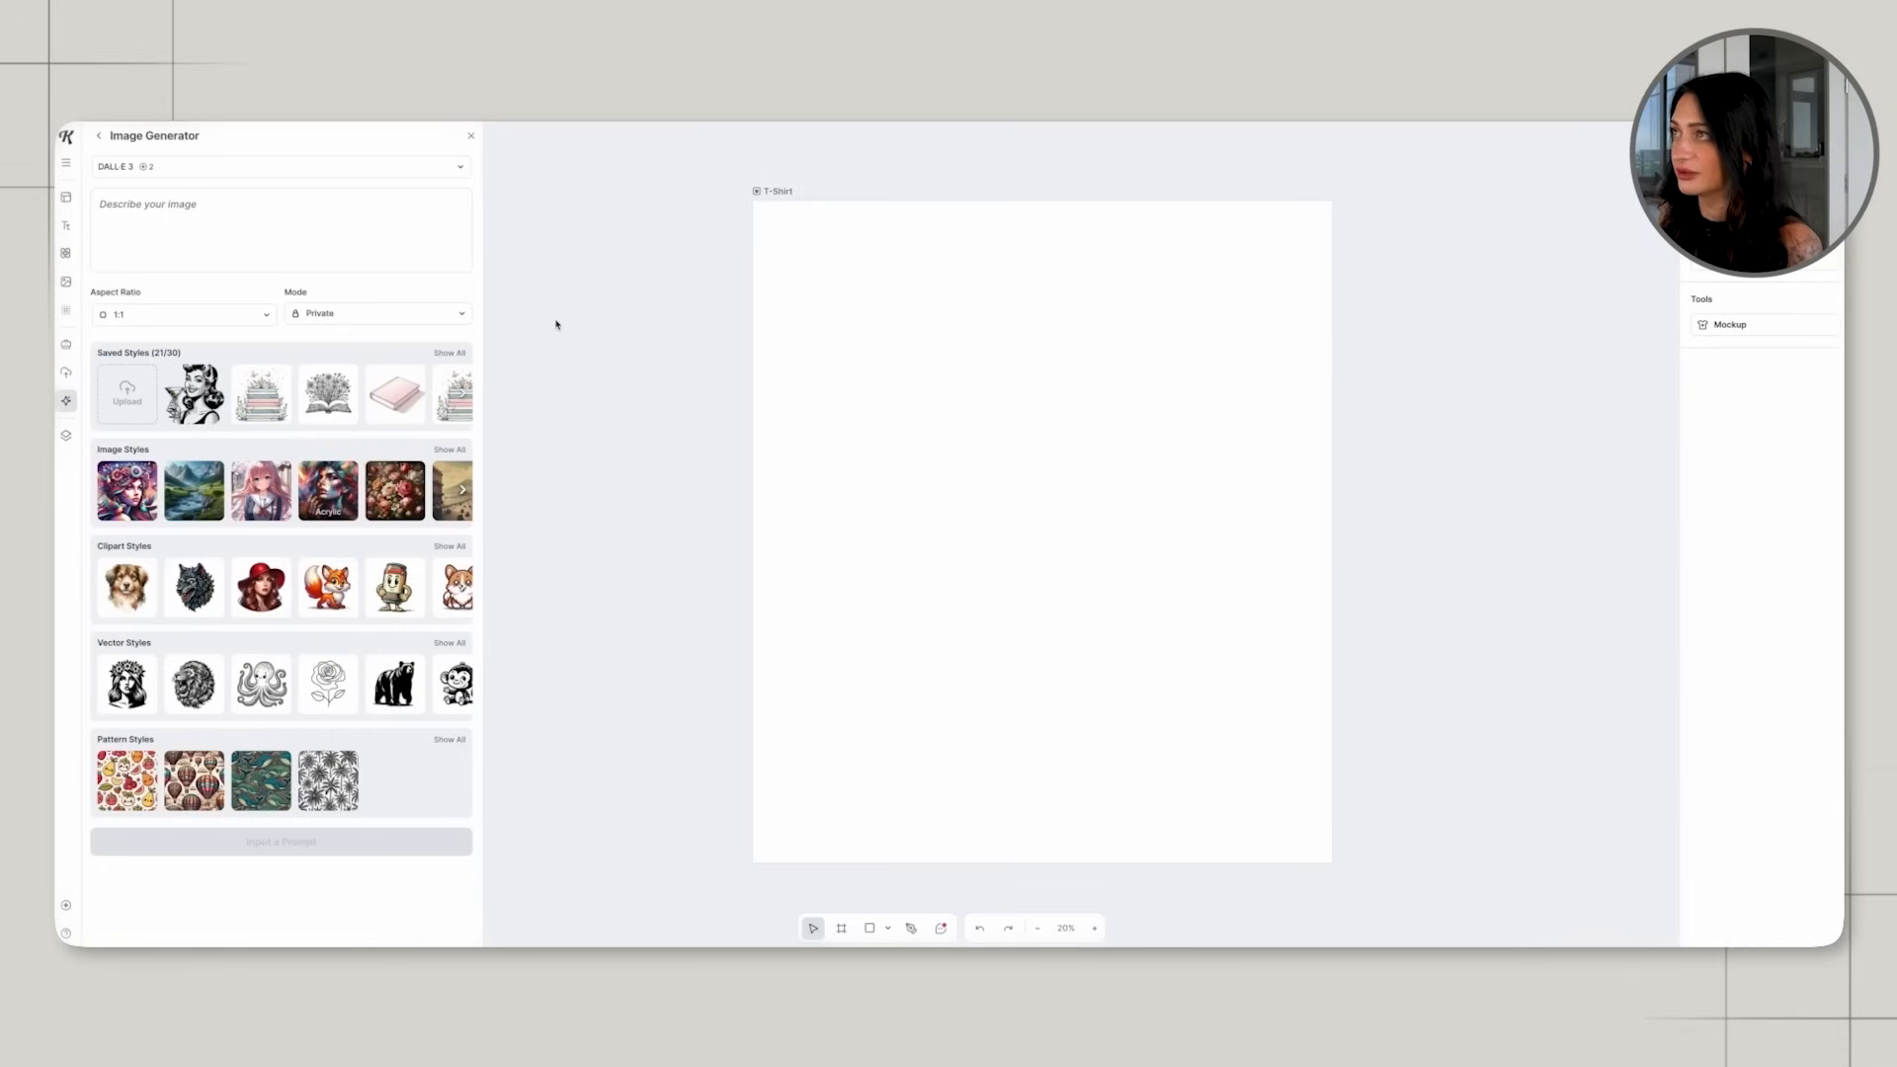
Generate an AI image with DALL·E 3 from the prompt "vintage looking watercolor italian coastline".
click(247, 195)
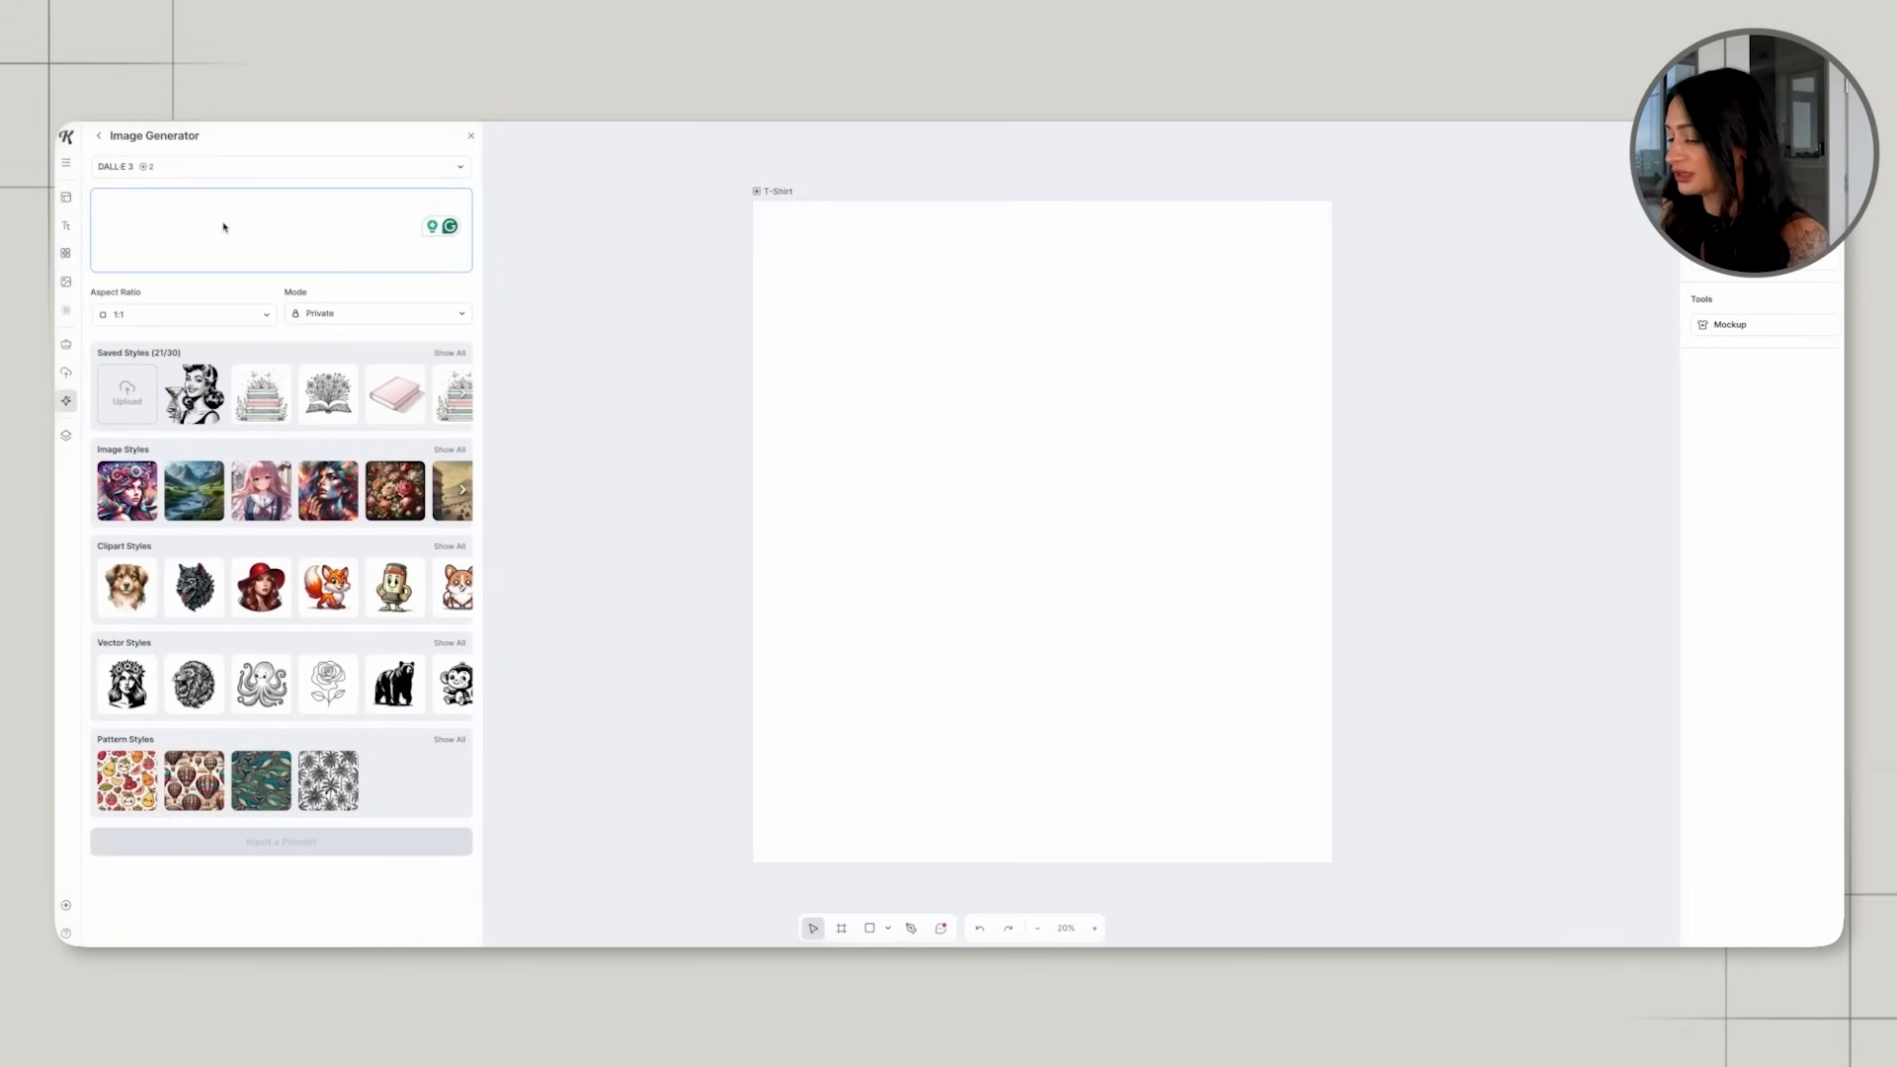
text(vin)
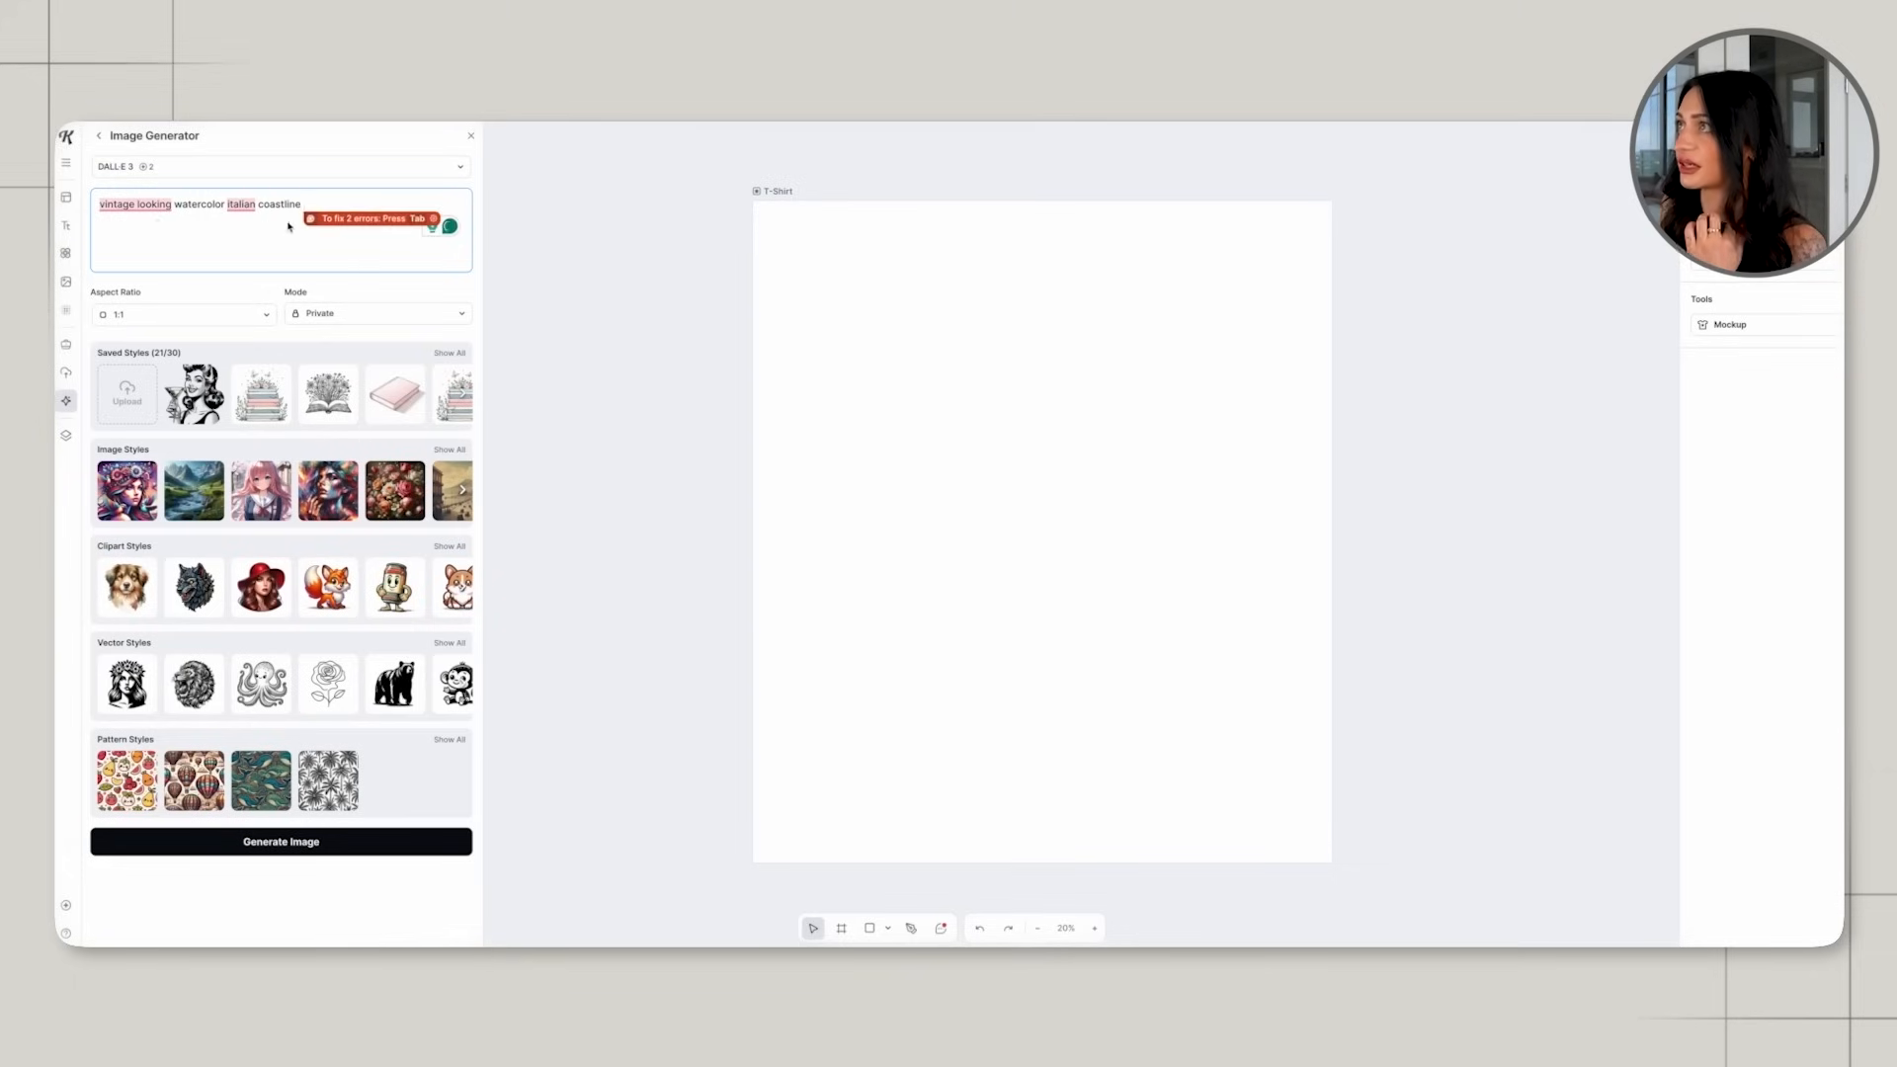
click(463, 449)
click(354, 844)
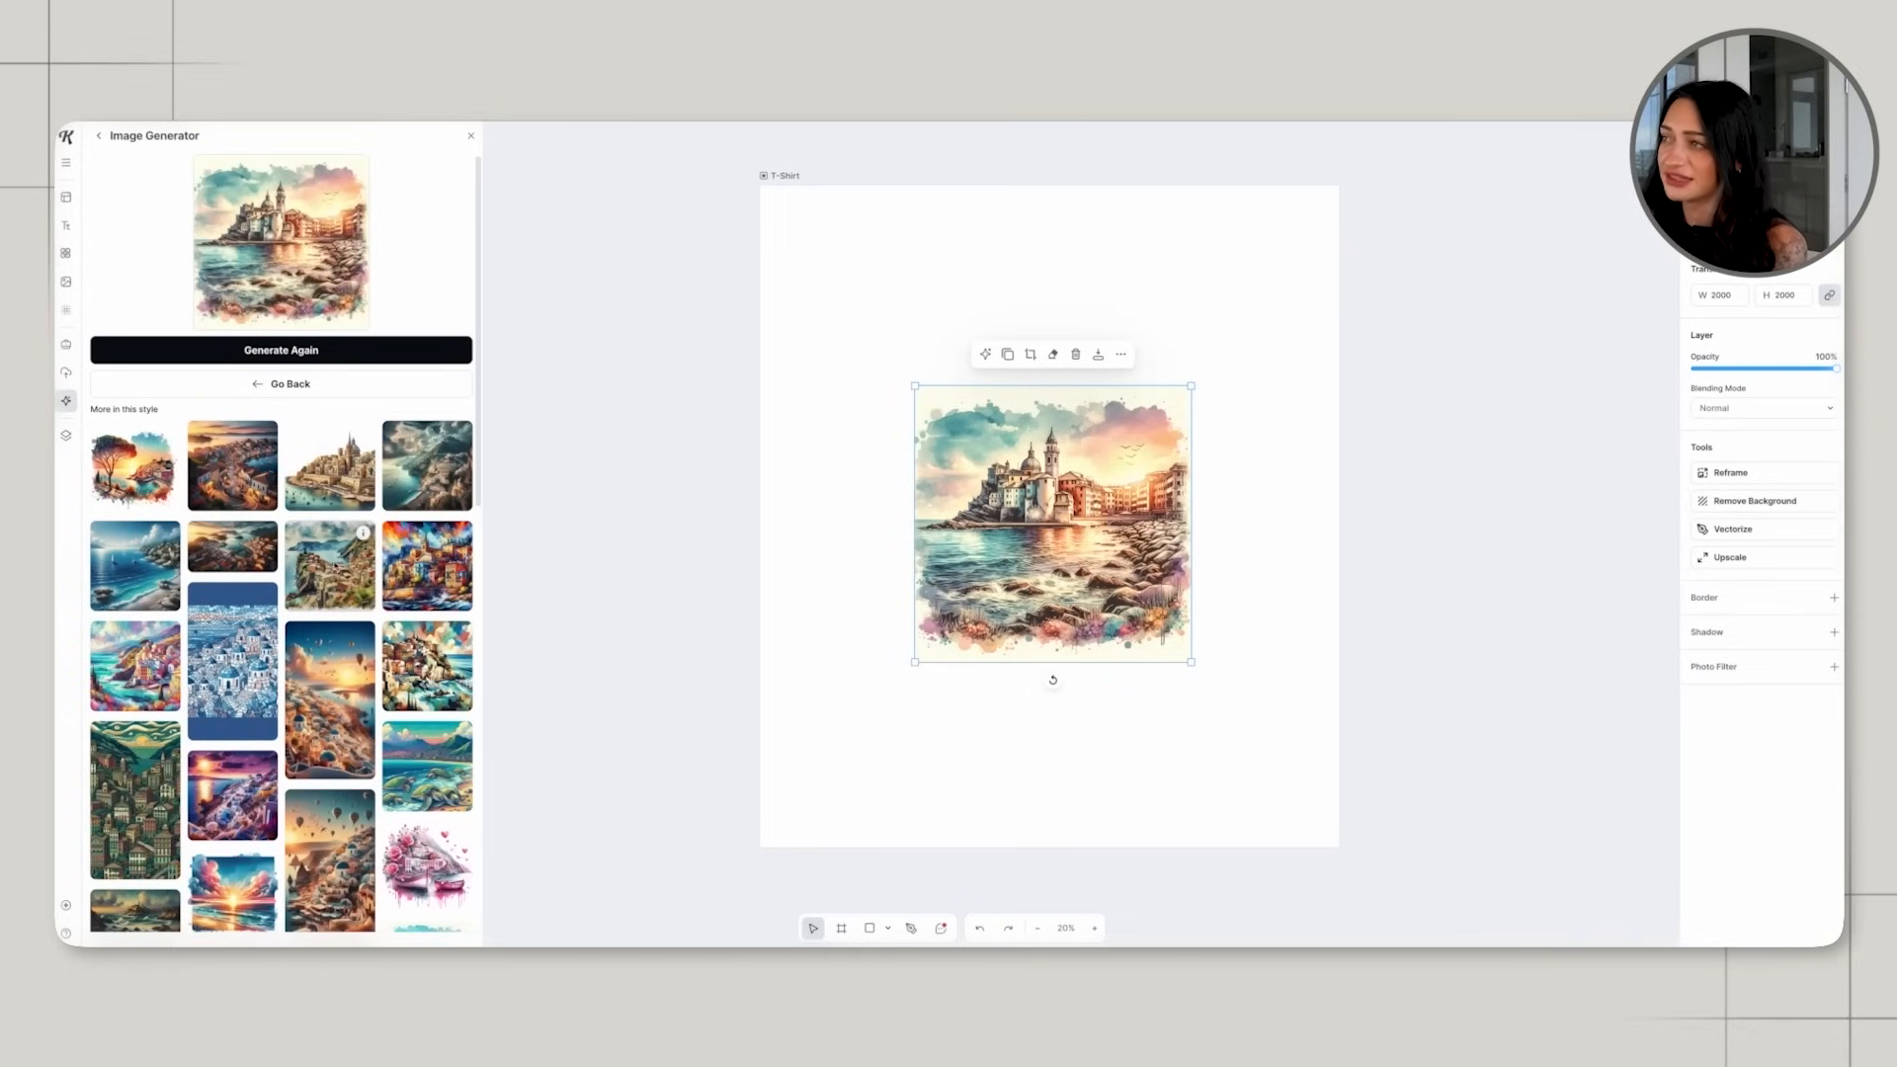
Add the watercolor hillside village picture from the similar-style suggestions and move it over the generated image.
click(326, 583)
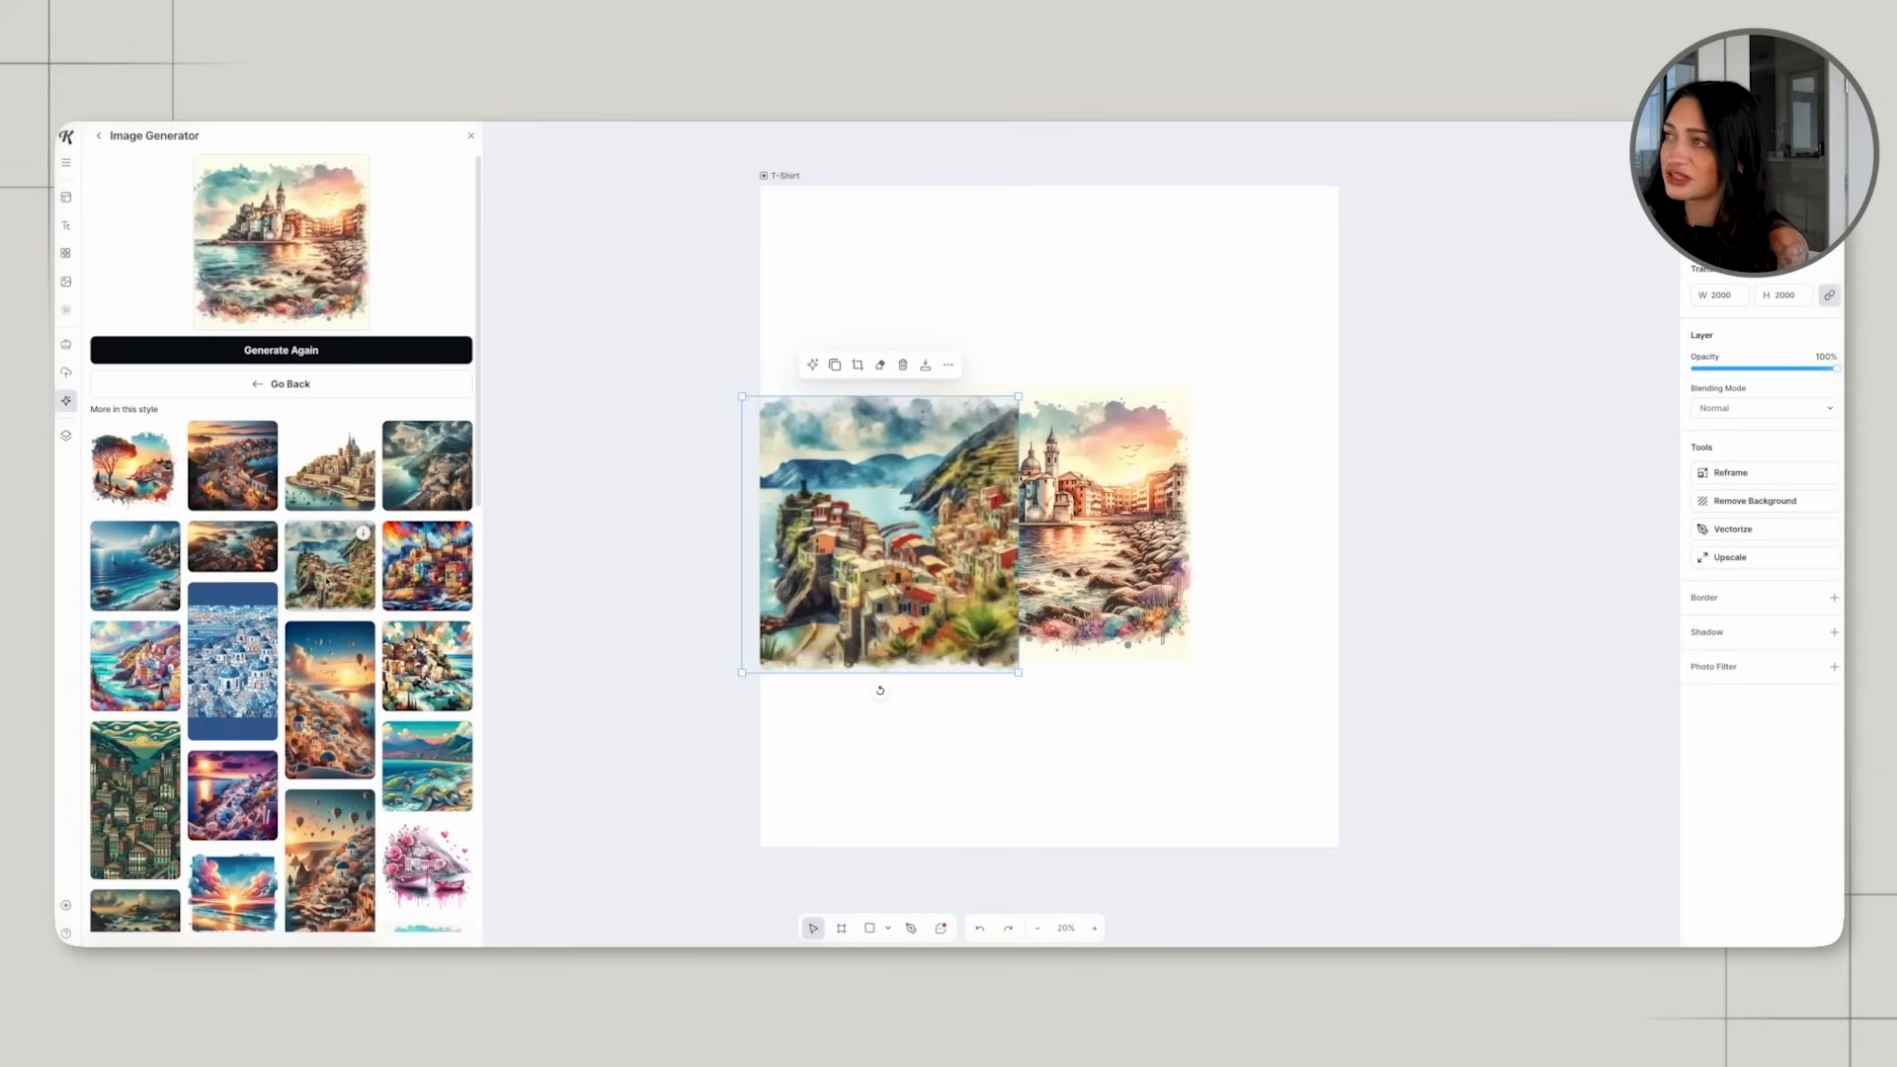
drag(965, 566, 1121, 572)
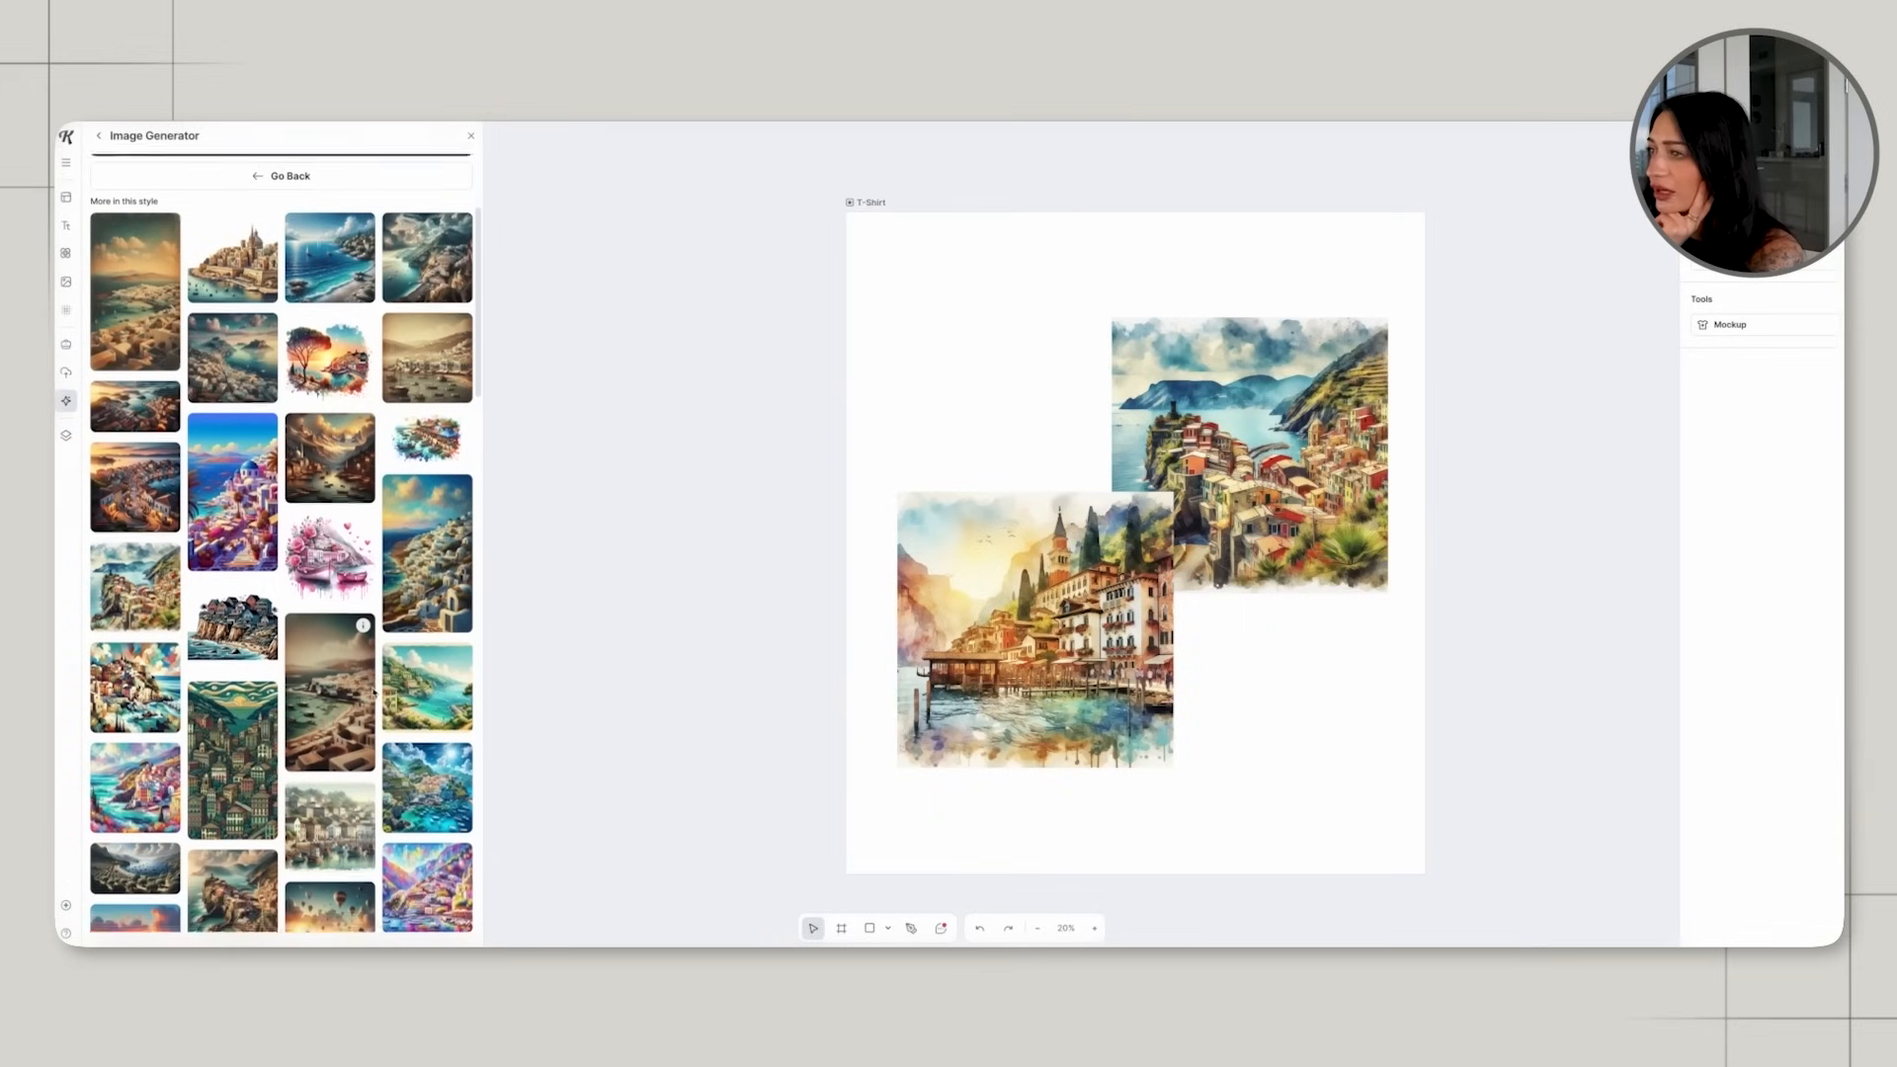
Place the flat vintage-style picture of a cliffside coastal town on the artboard and delete the watercolor pictures.
scroll(373, 692, down, 5)
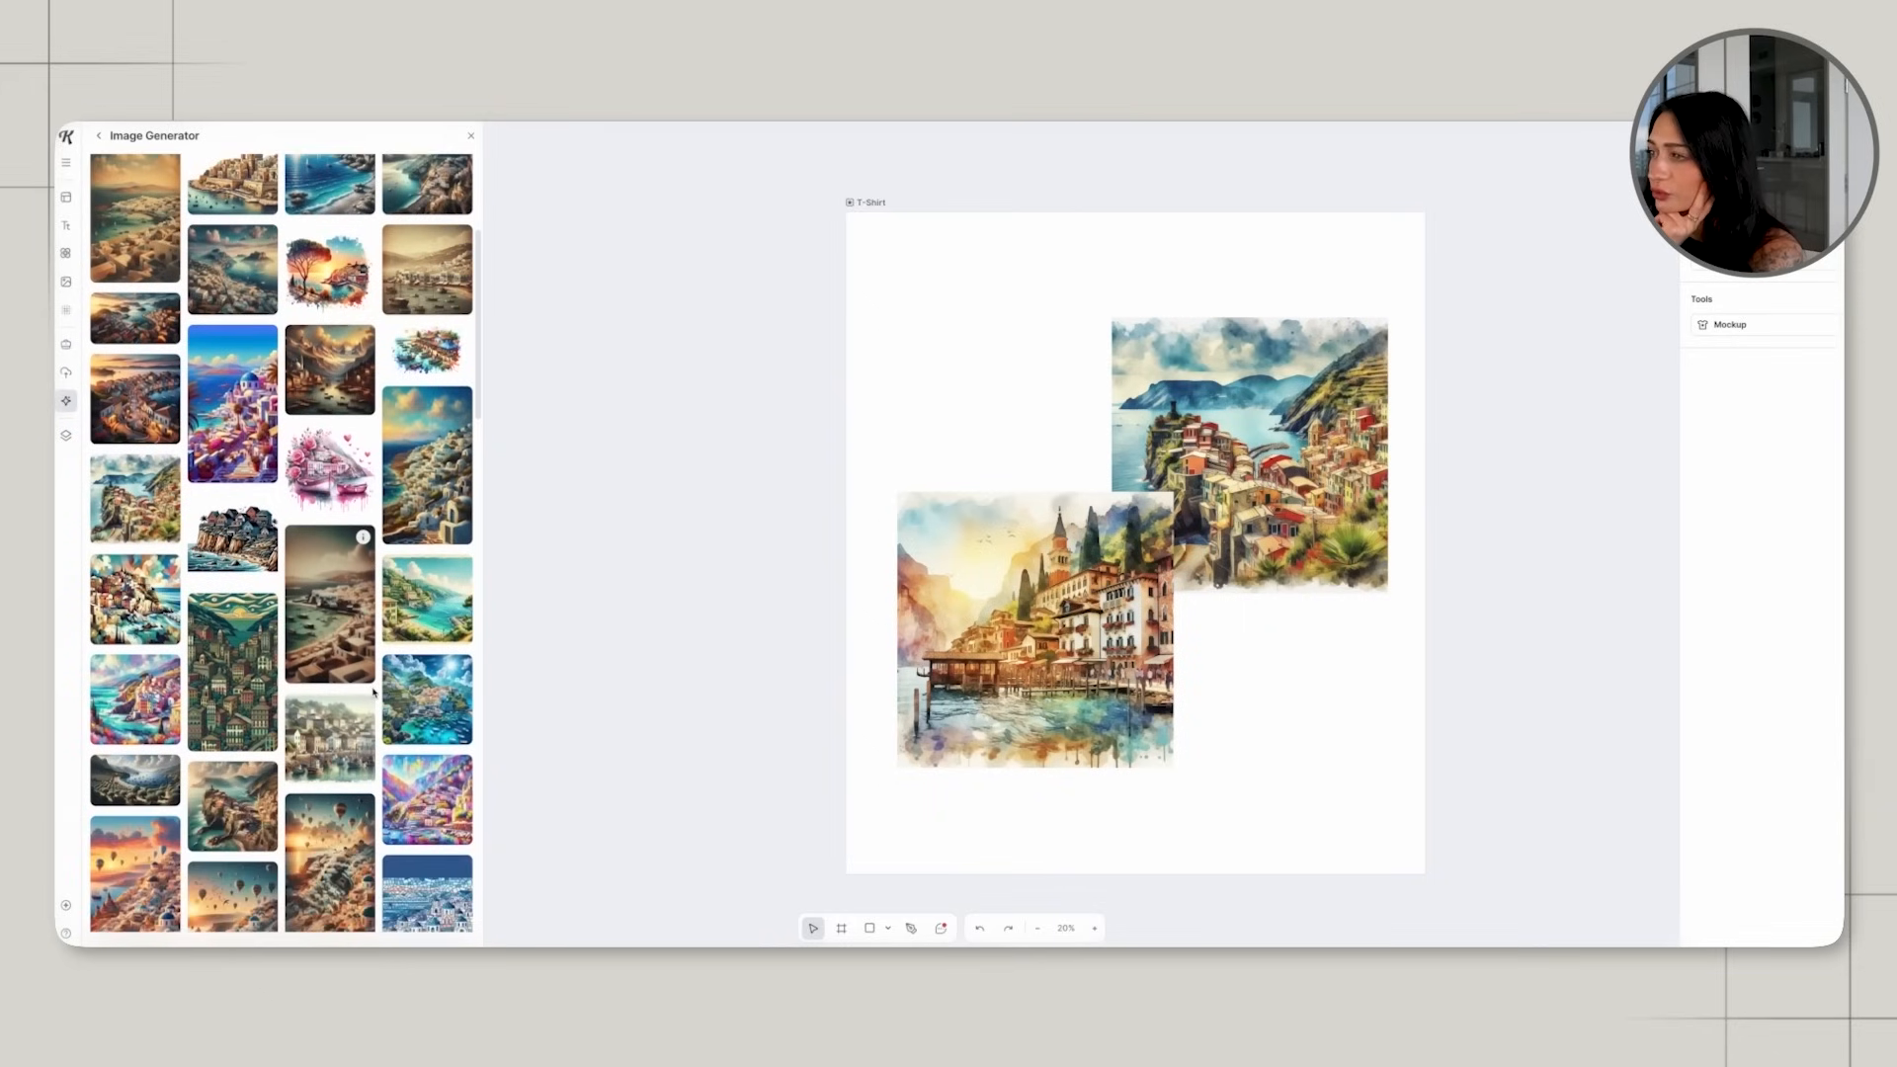
scroll(373, 693, down, 1)
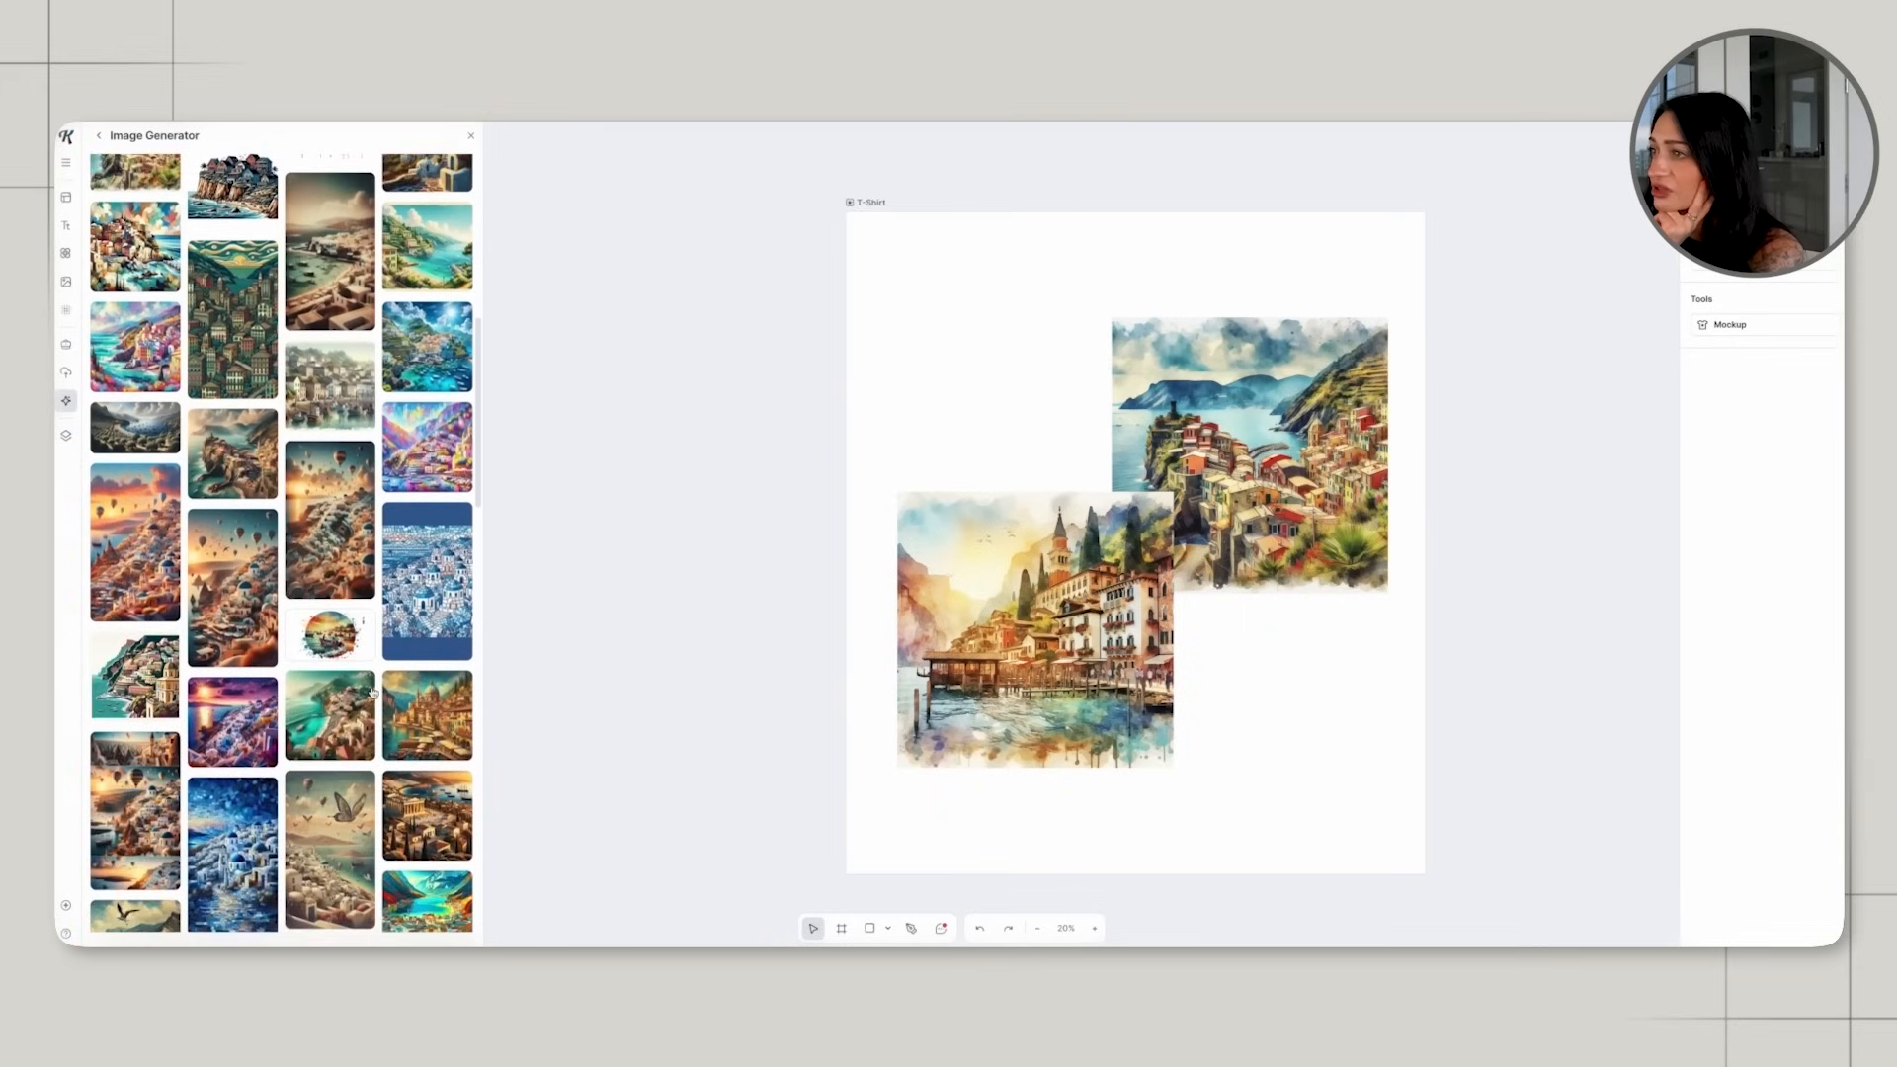
drag(136, 662, 1064, 589)
click(925, 630)
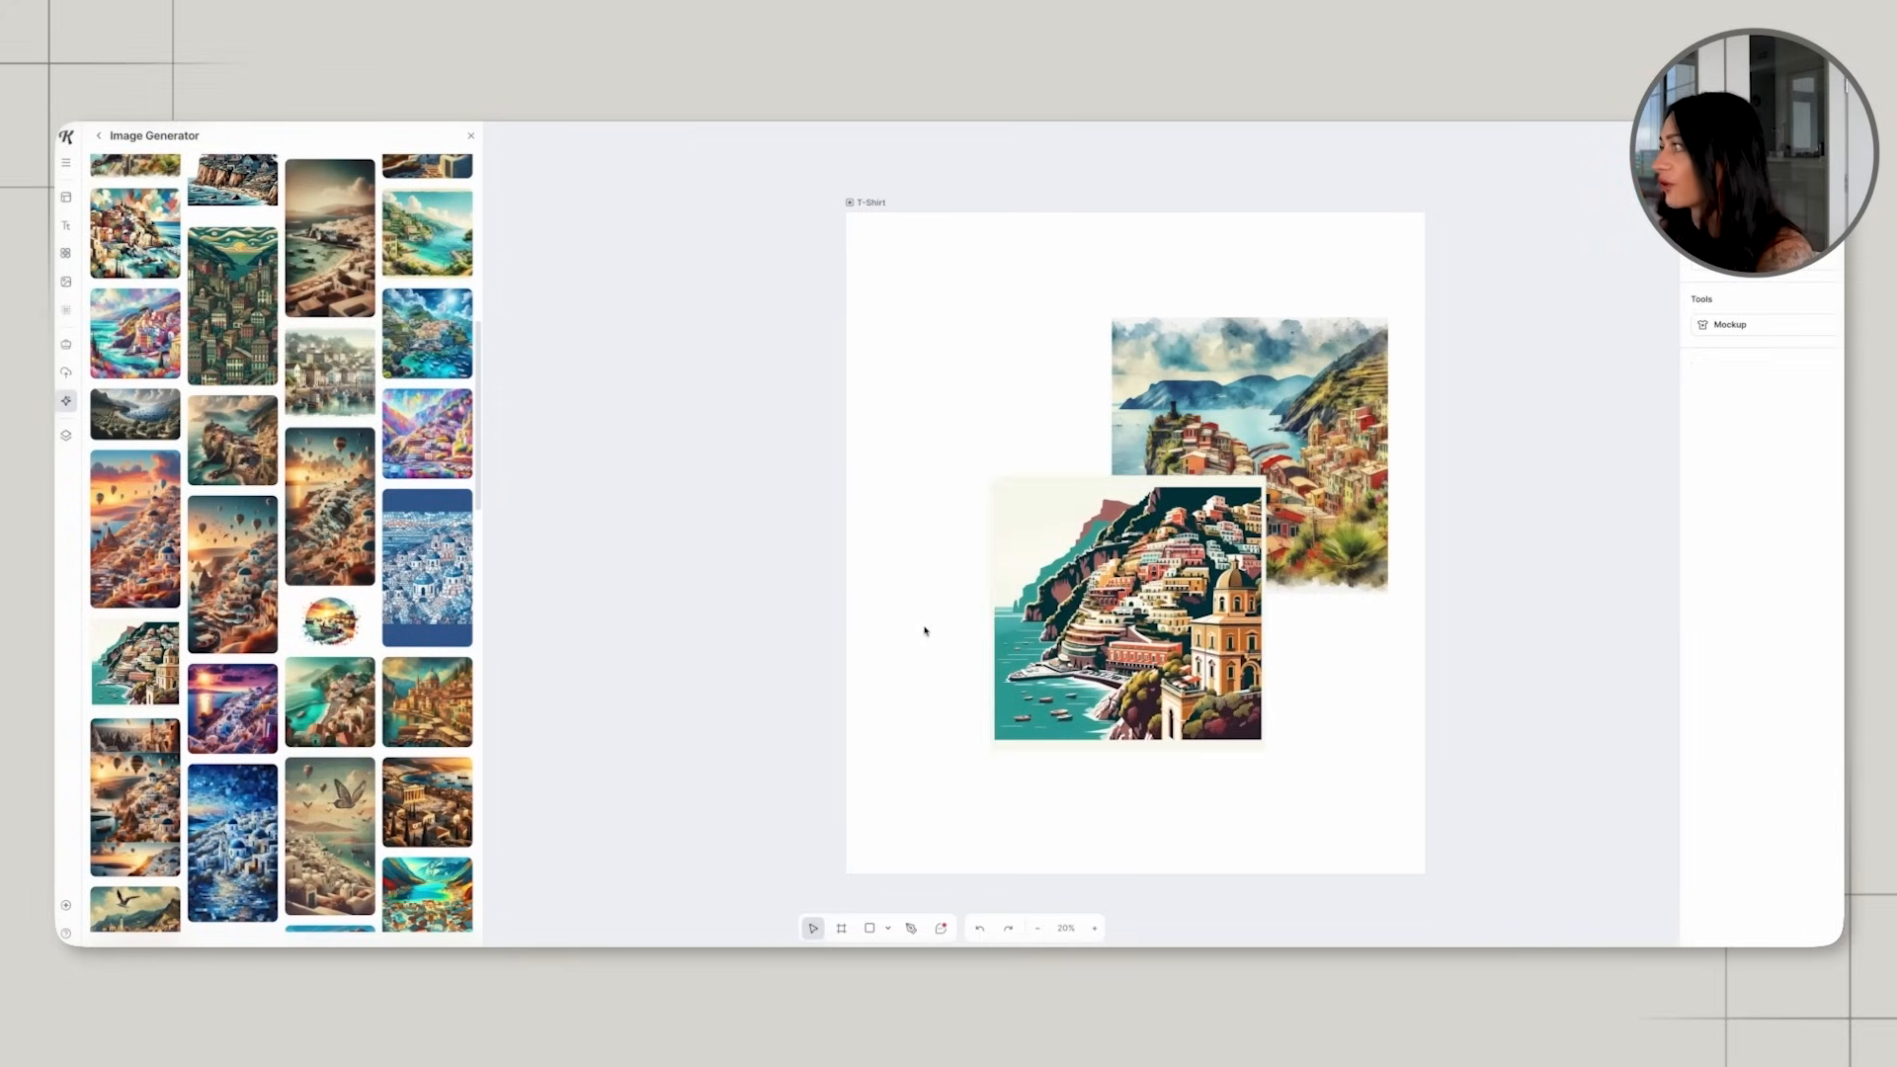
click(1310, 395)
key(Delete)
Enlarge the cliffside town picture to about 2773 × 2773 px and center it horizontally on the artboard.
click(1259, 486)
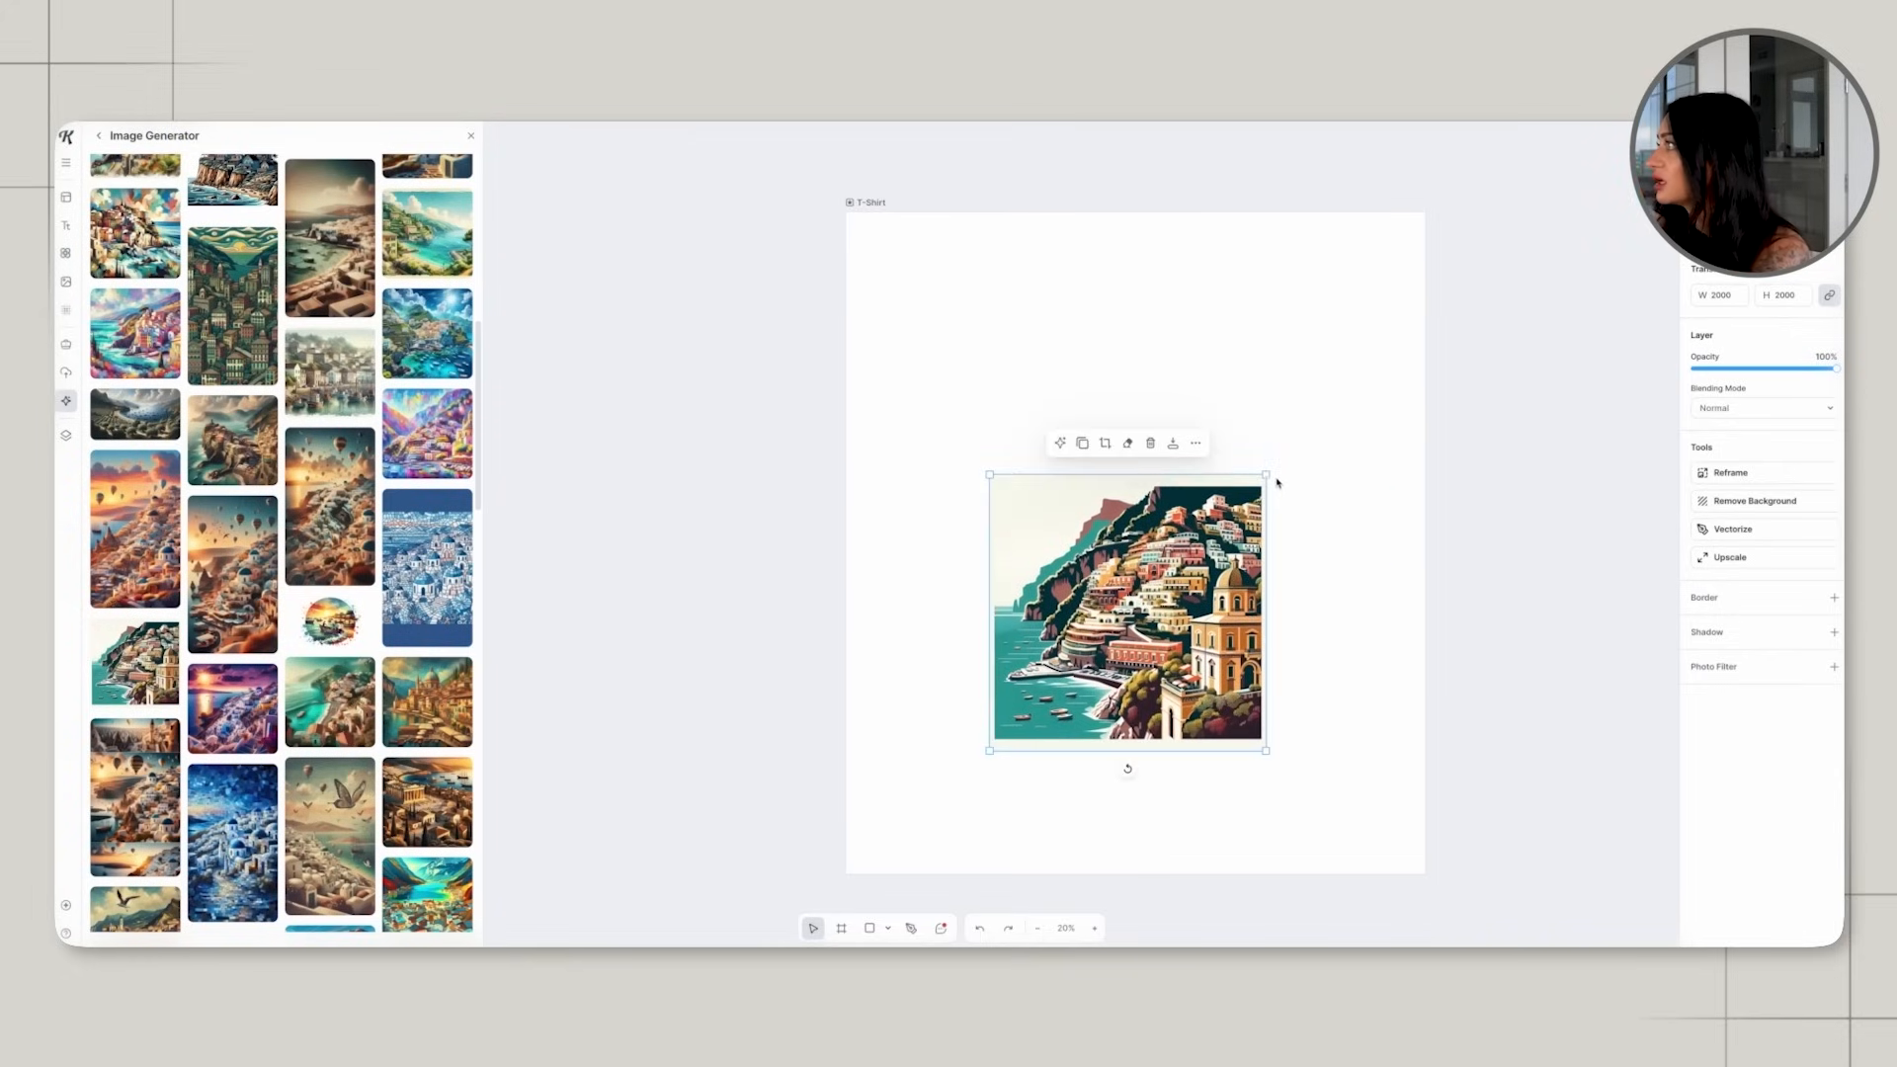
drag(1264, 480, 1349, 369)
drag(1245, 680, 1196, 666)
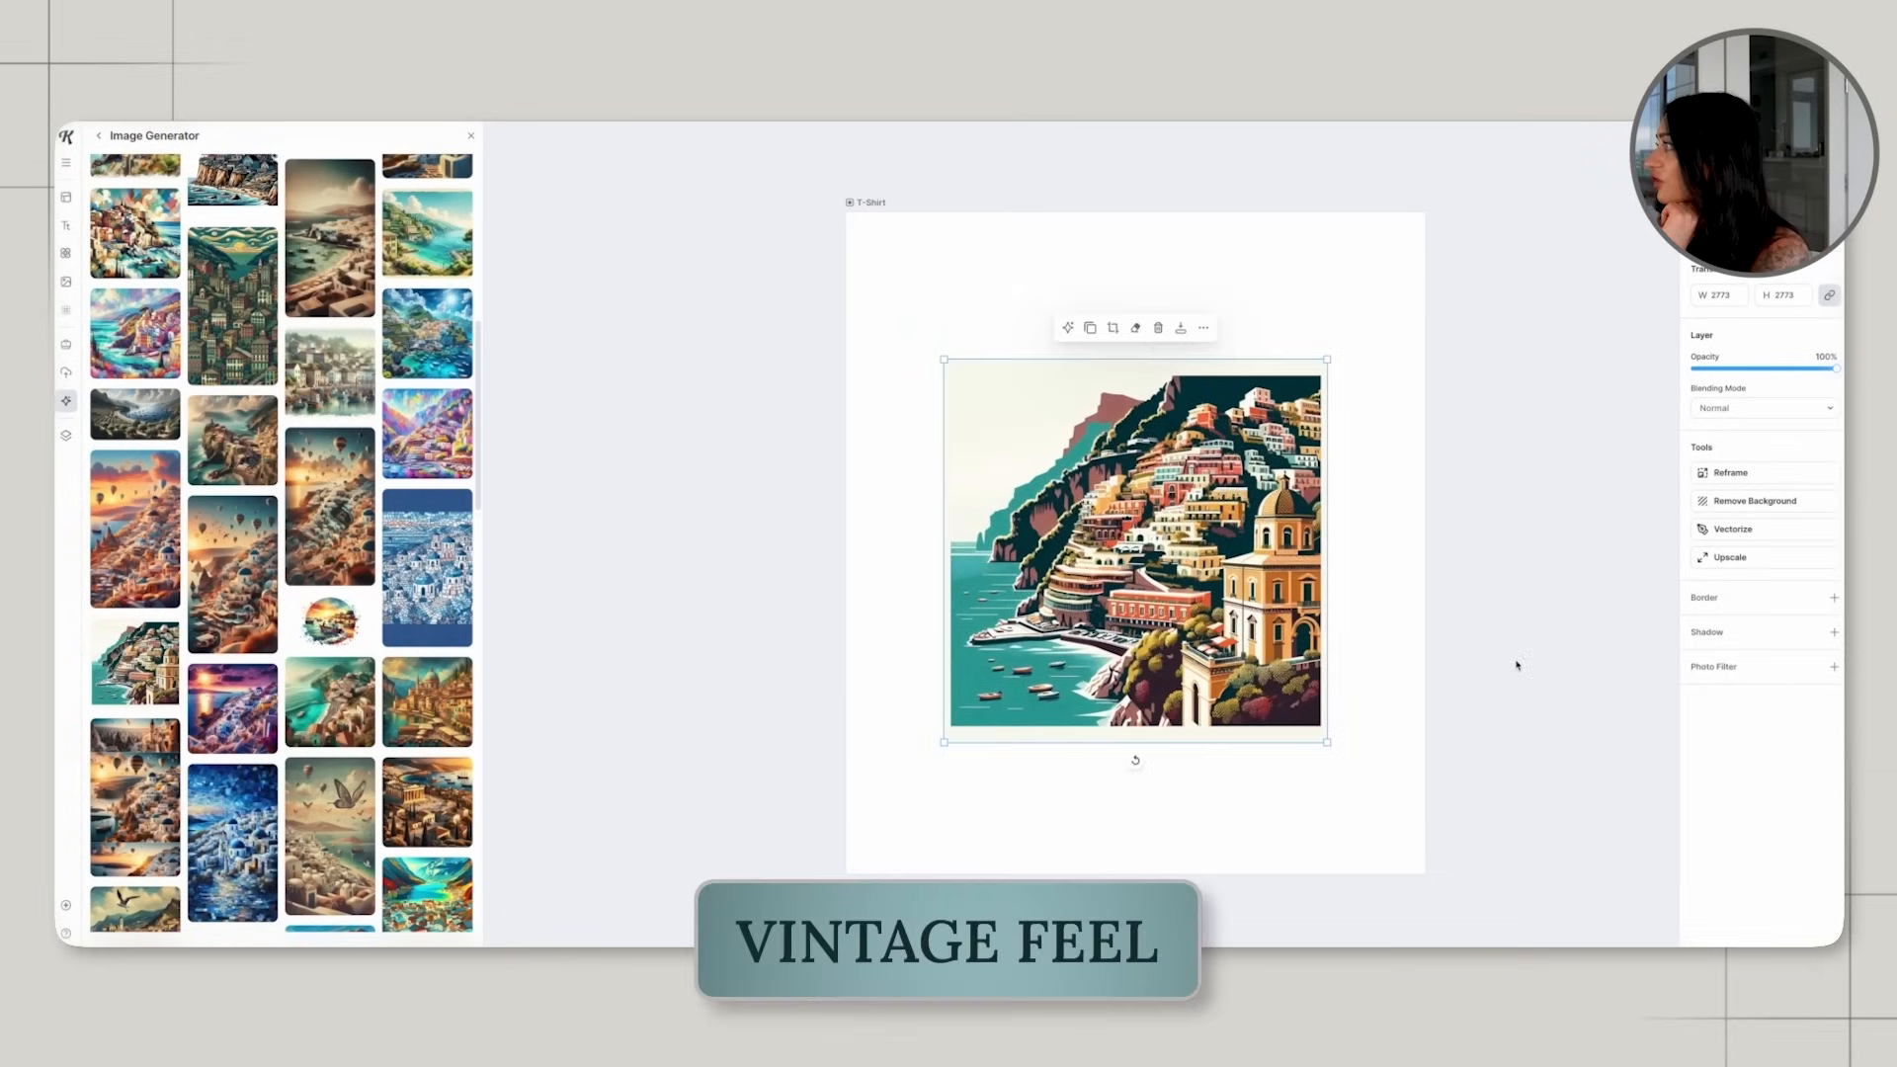
Remove the town picture's background and trim its square corners with the eraser at size 50.
click(1754, 501)
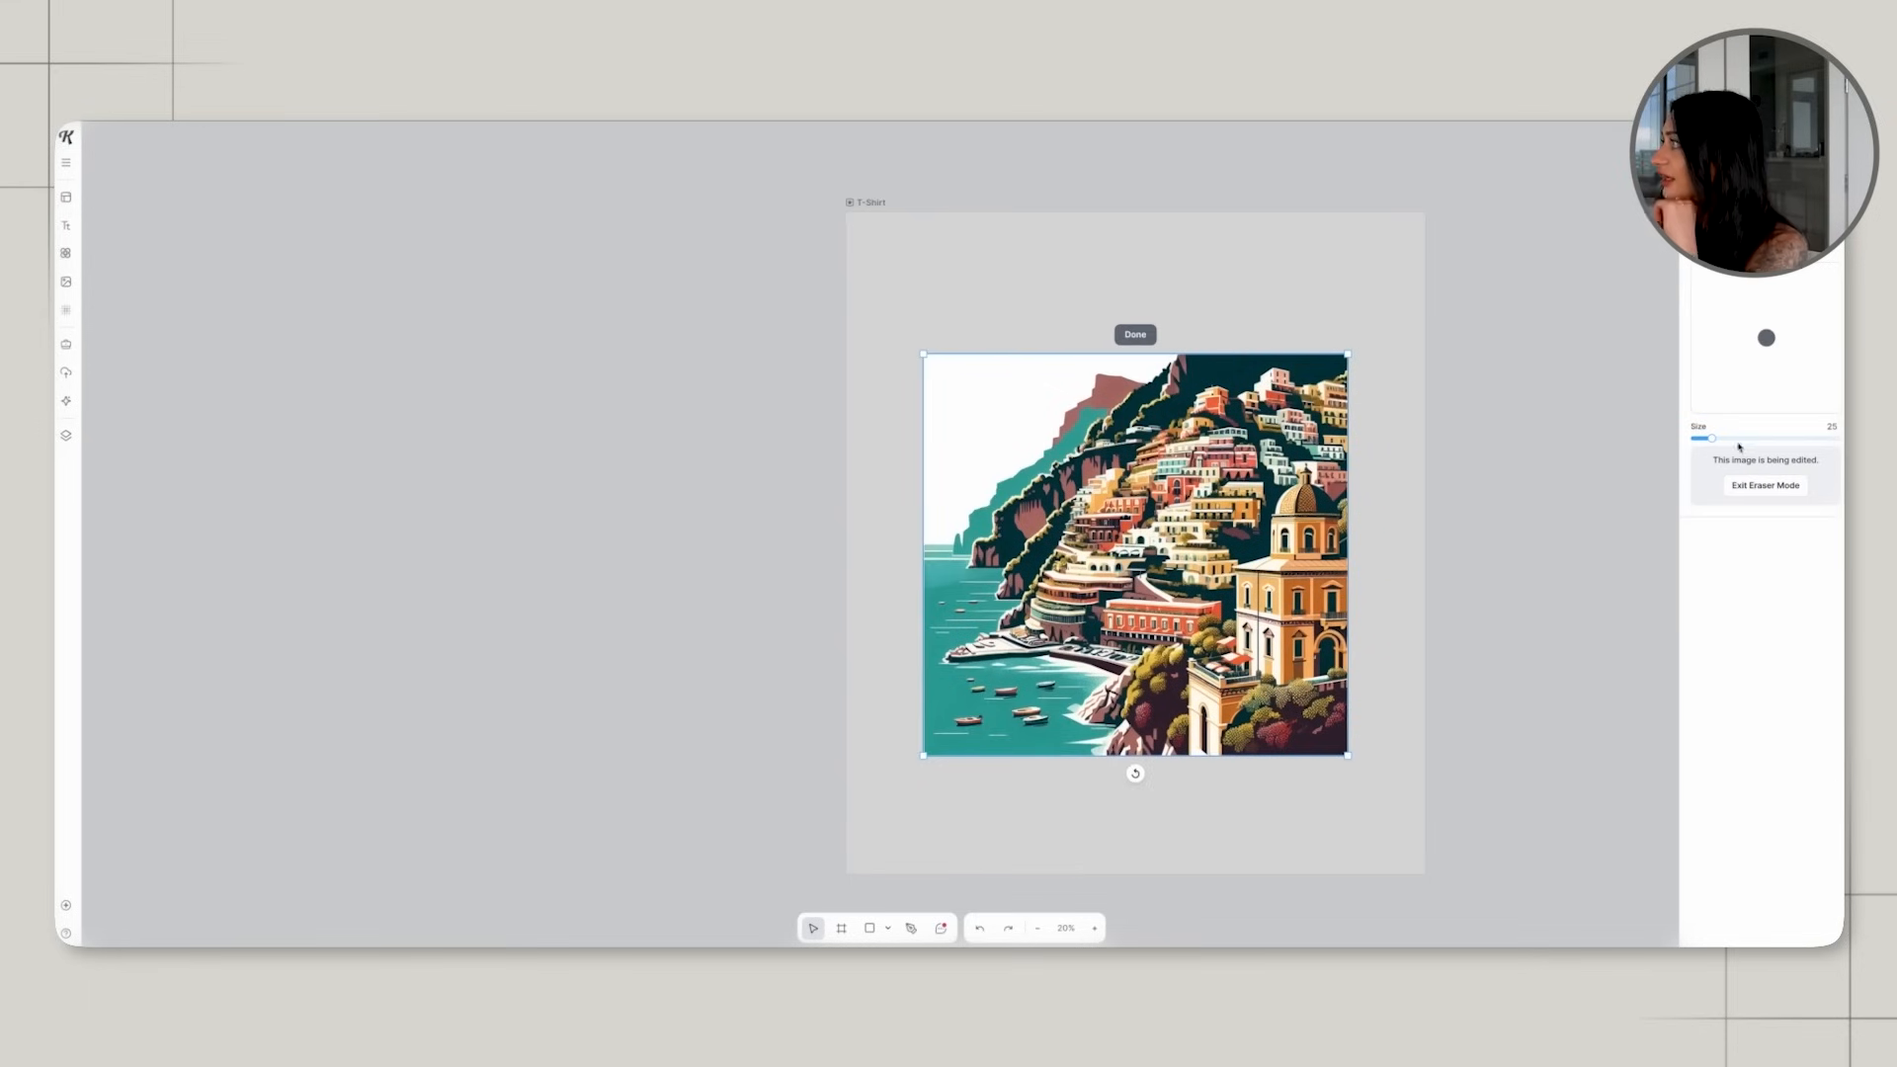
drag(1727, 436, 1733, 436)
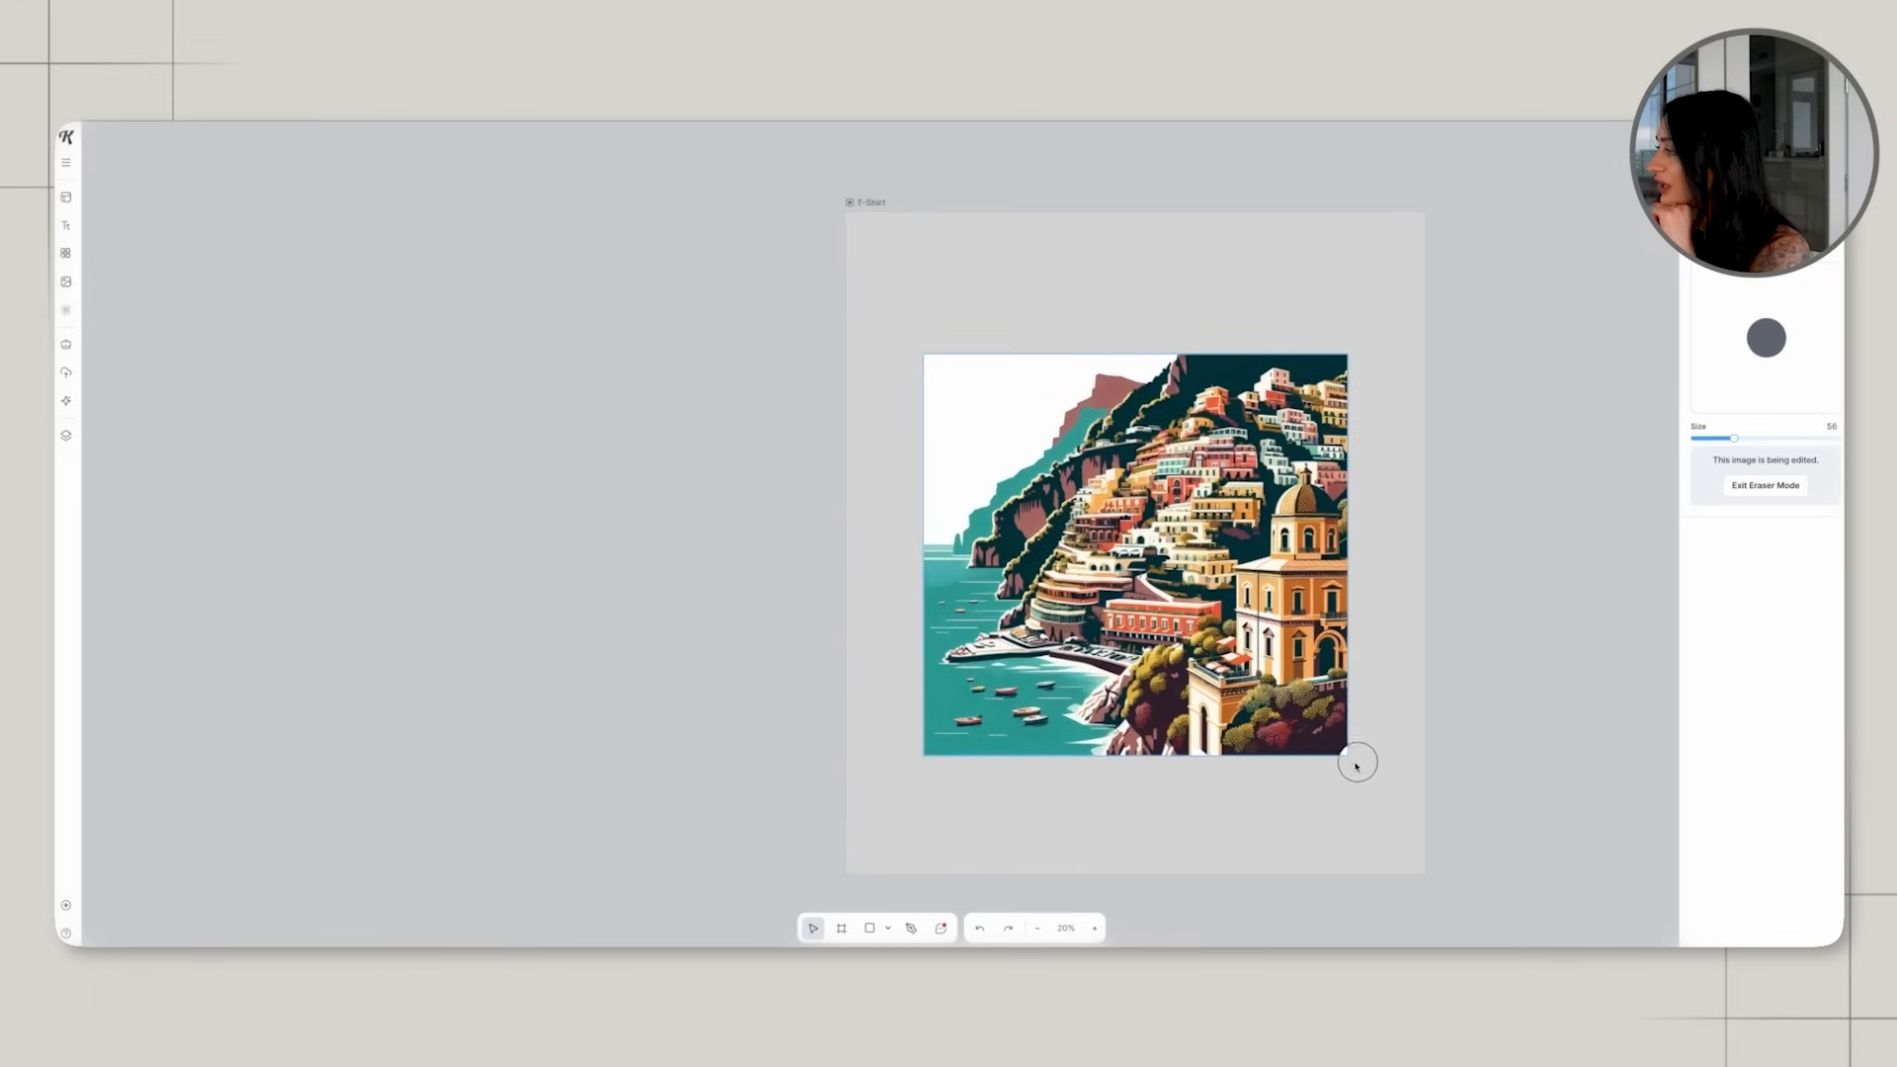
drag(1007, 797, 907, 694)
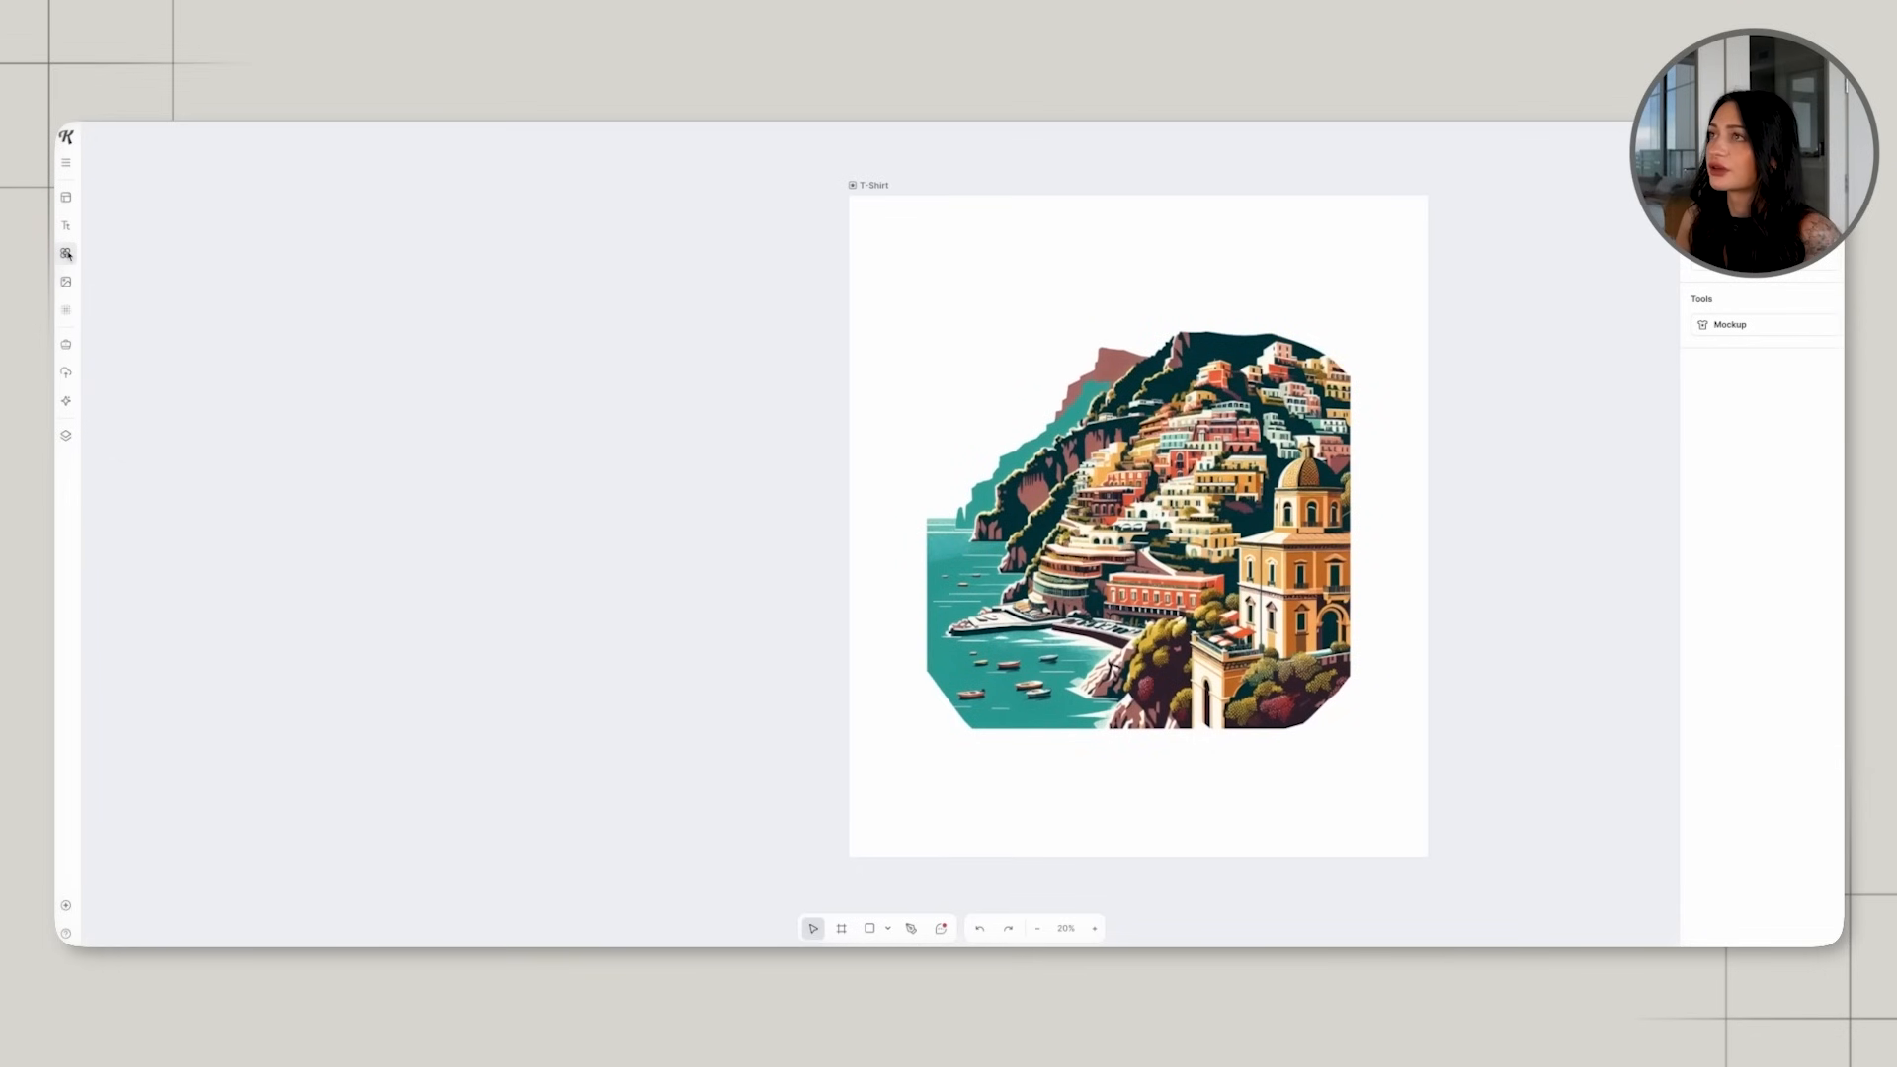
Add the four-flower shape from the illustrations over the town picture, enlarged to about 2919 × 2754 px.
click(67, 253)
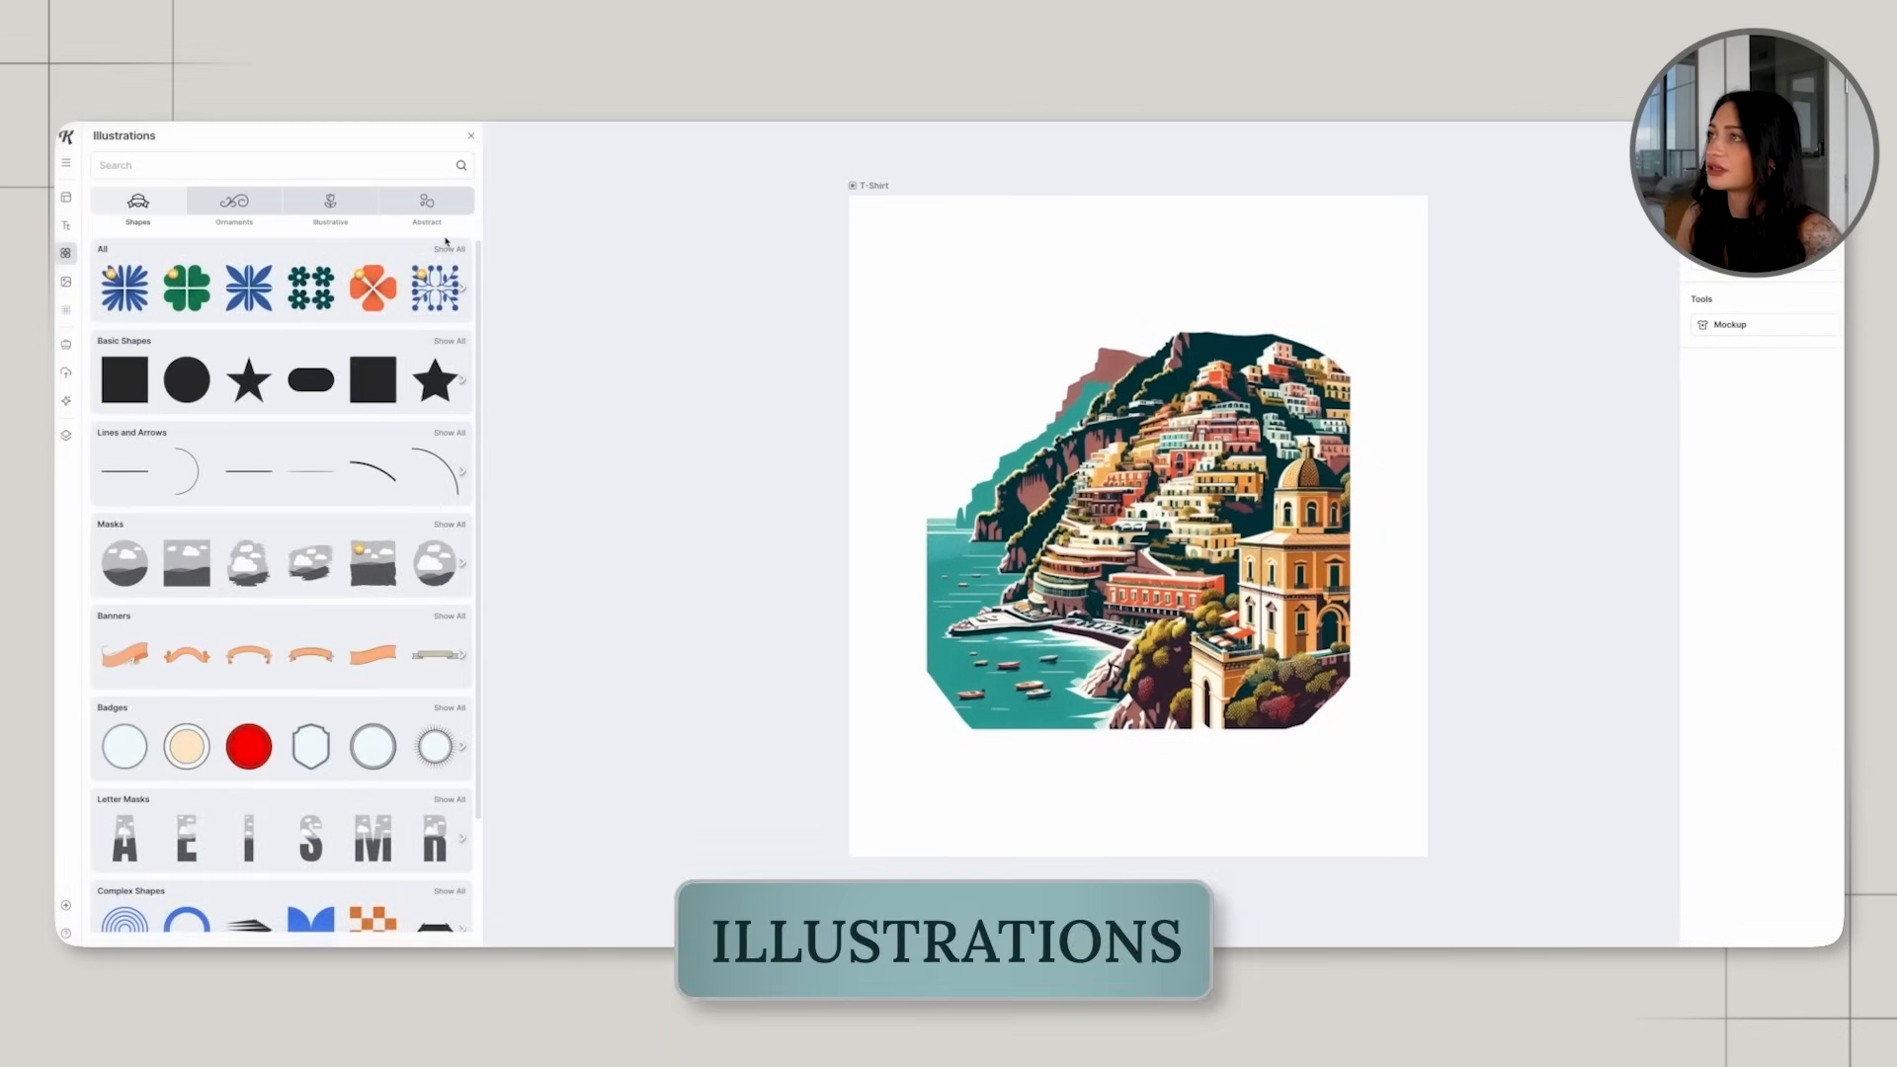
click(448, 252)
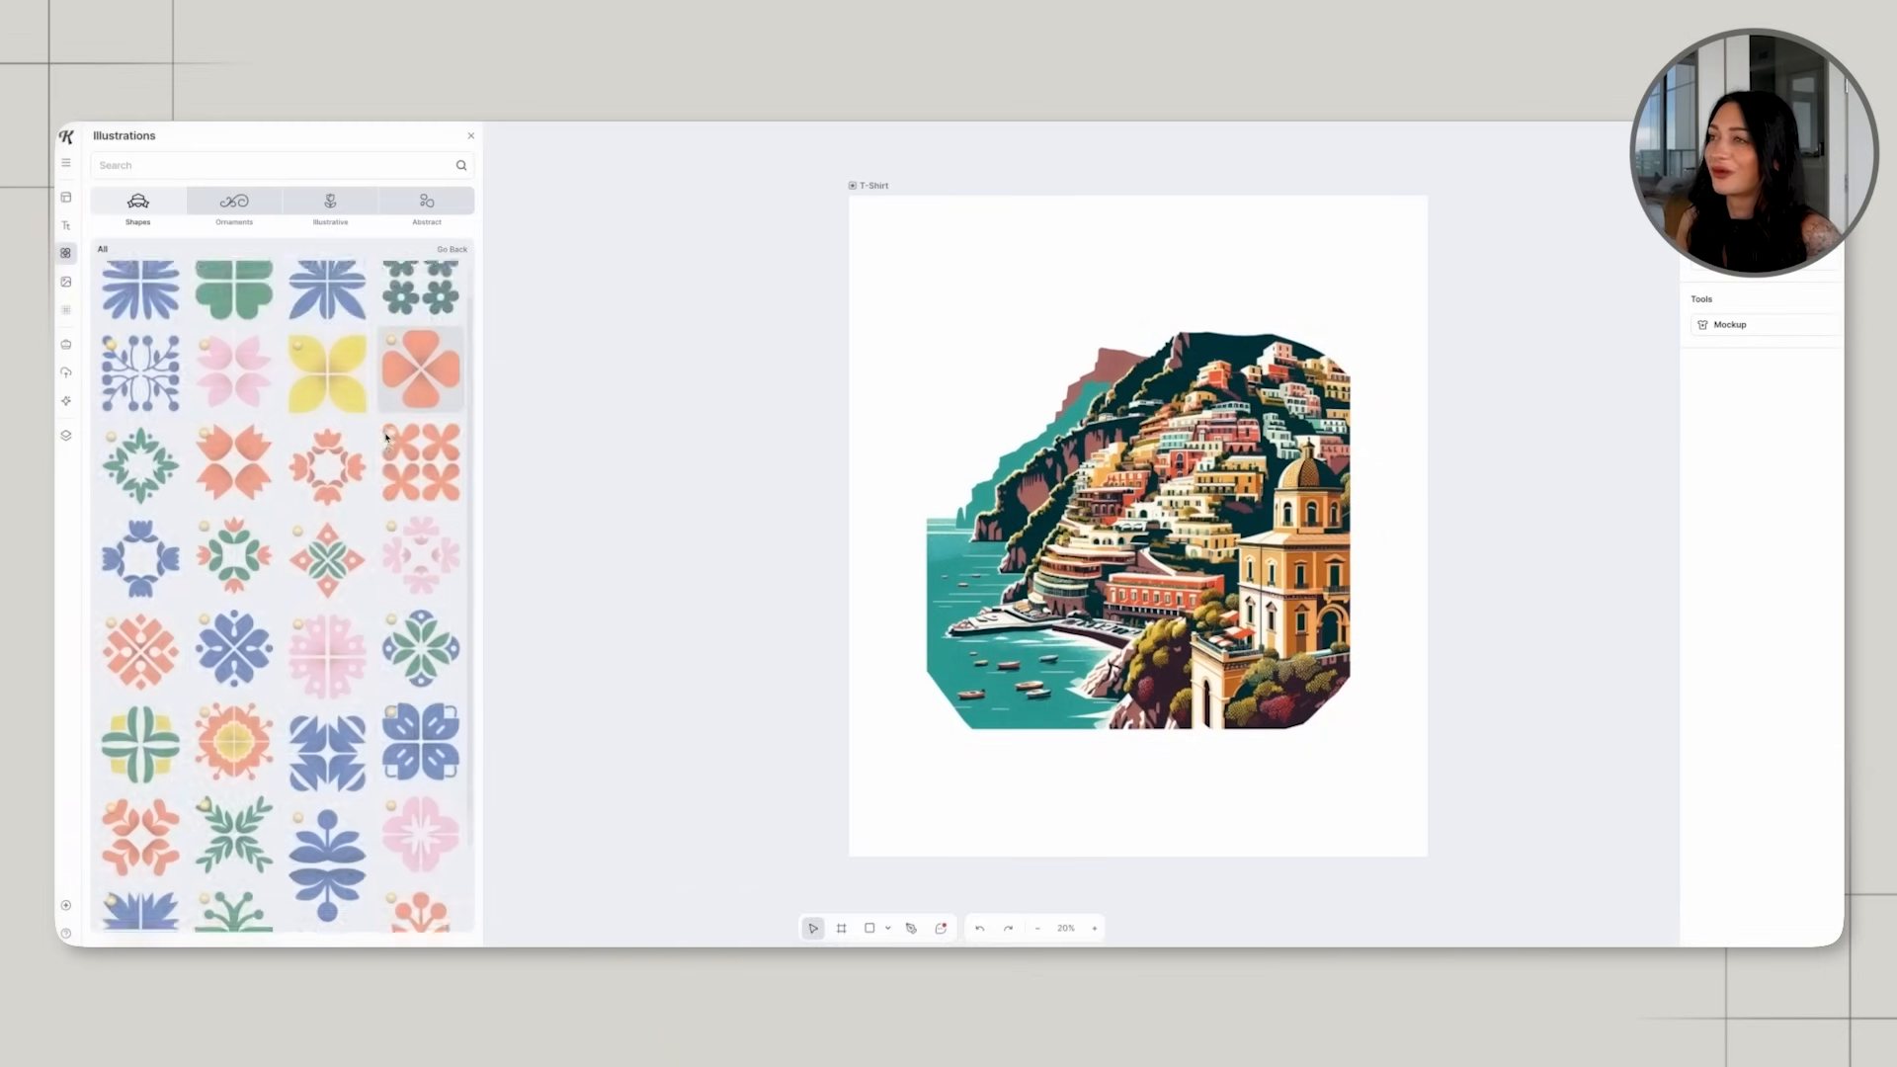
drag(1220, 529, 1110, 504)
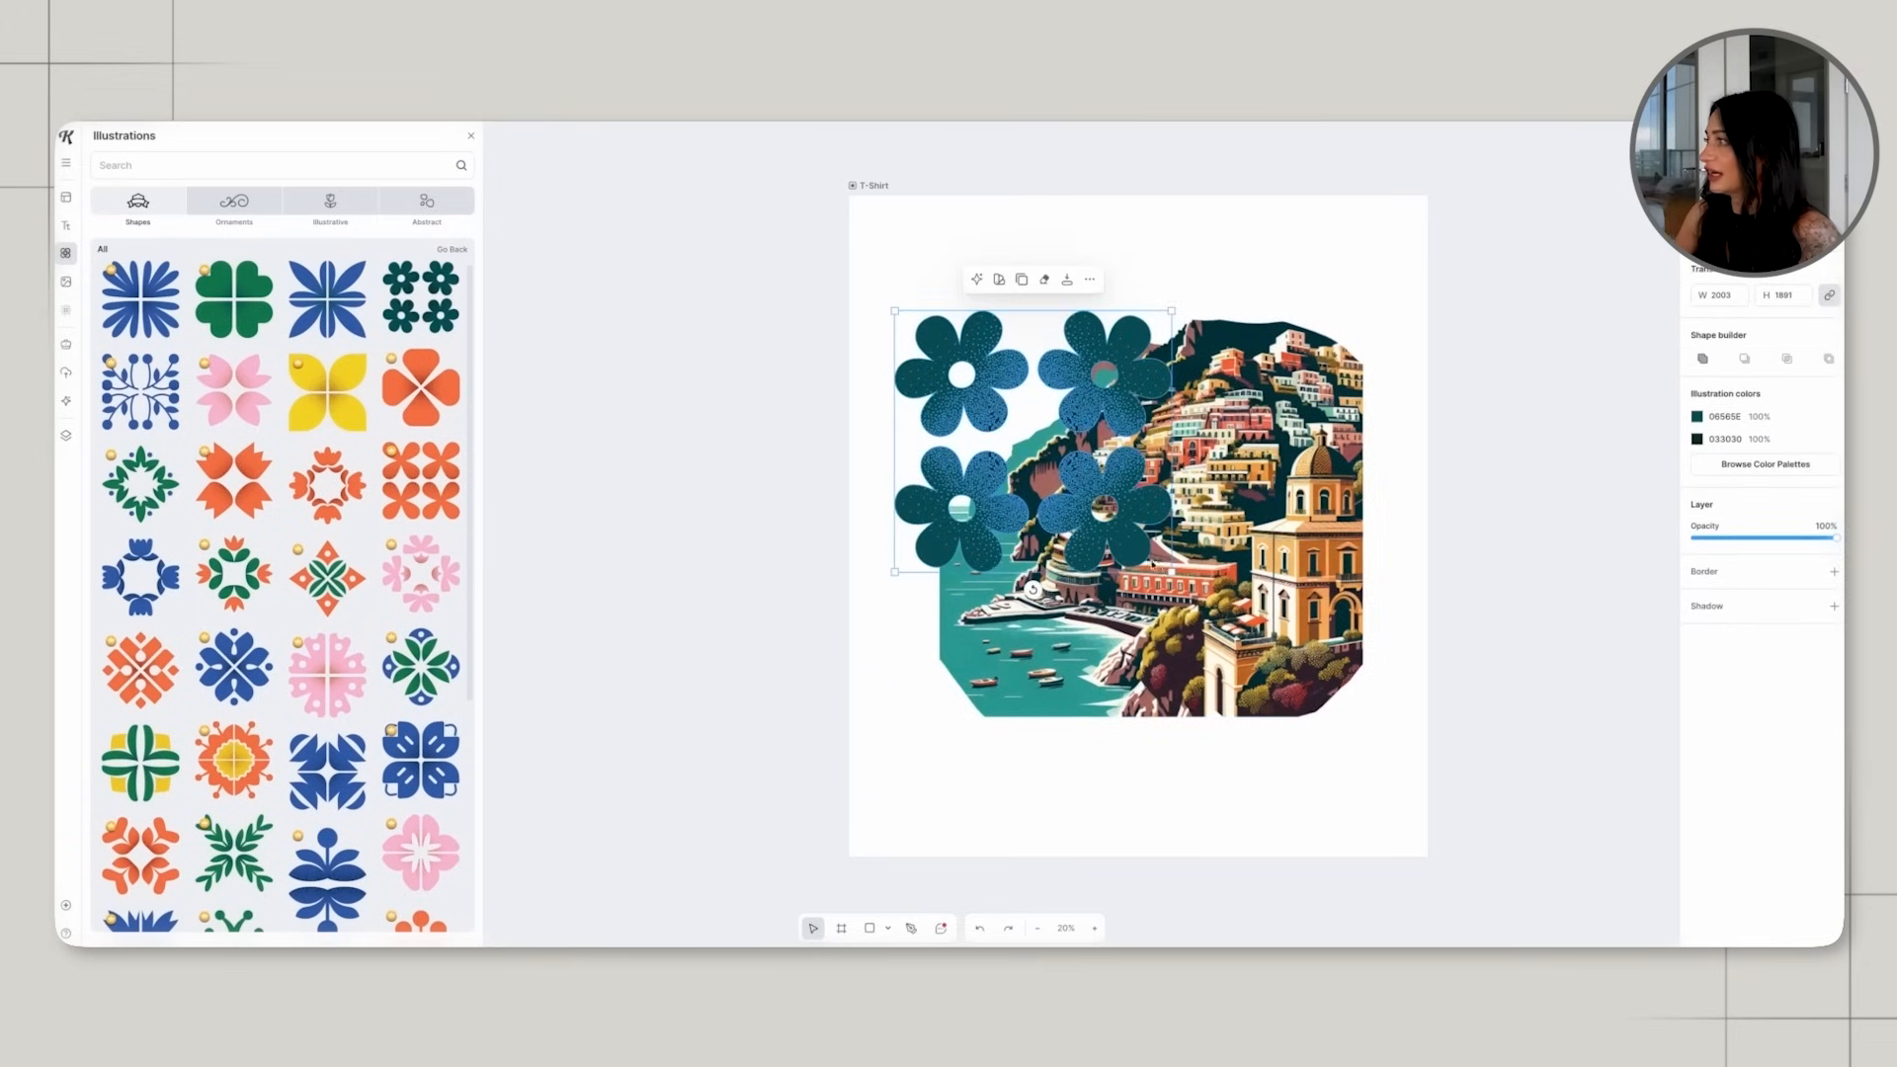
drag(1172, 571, 1298, 691)
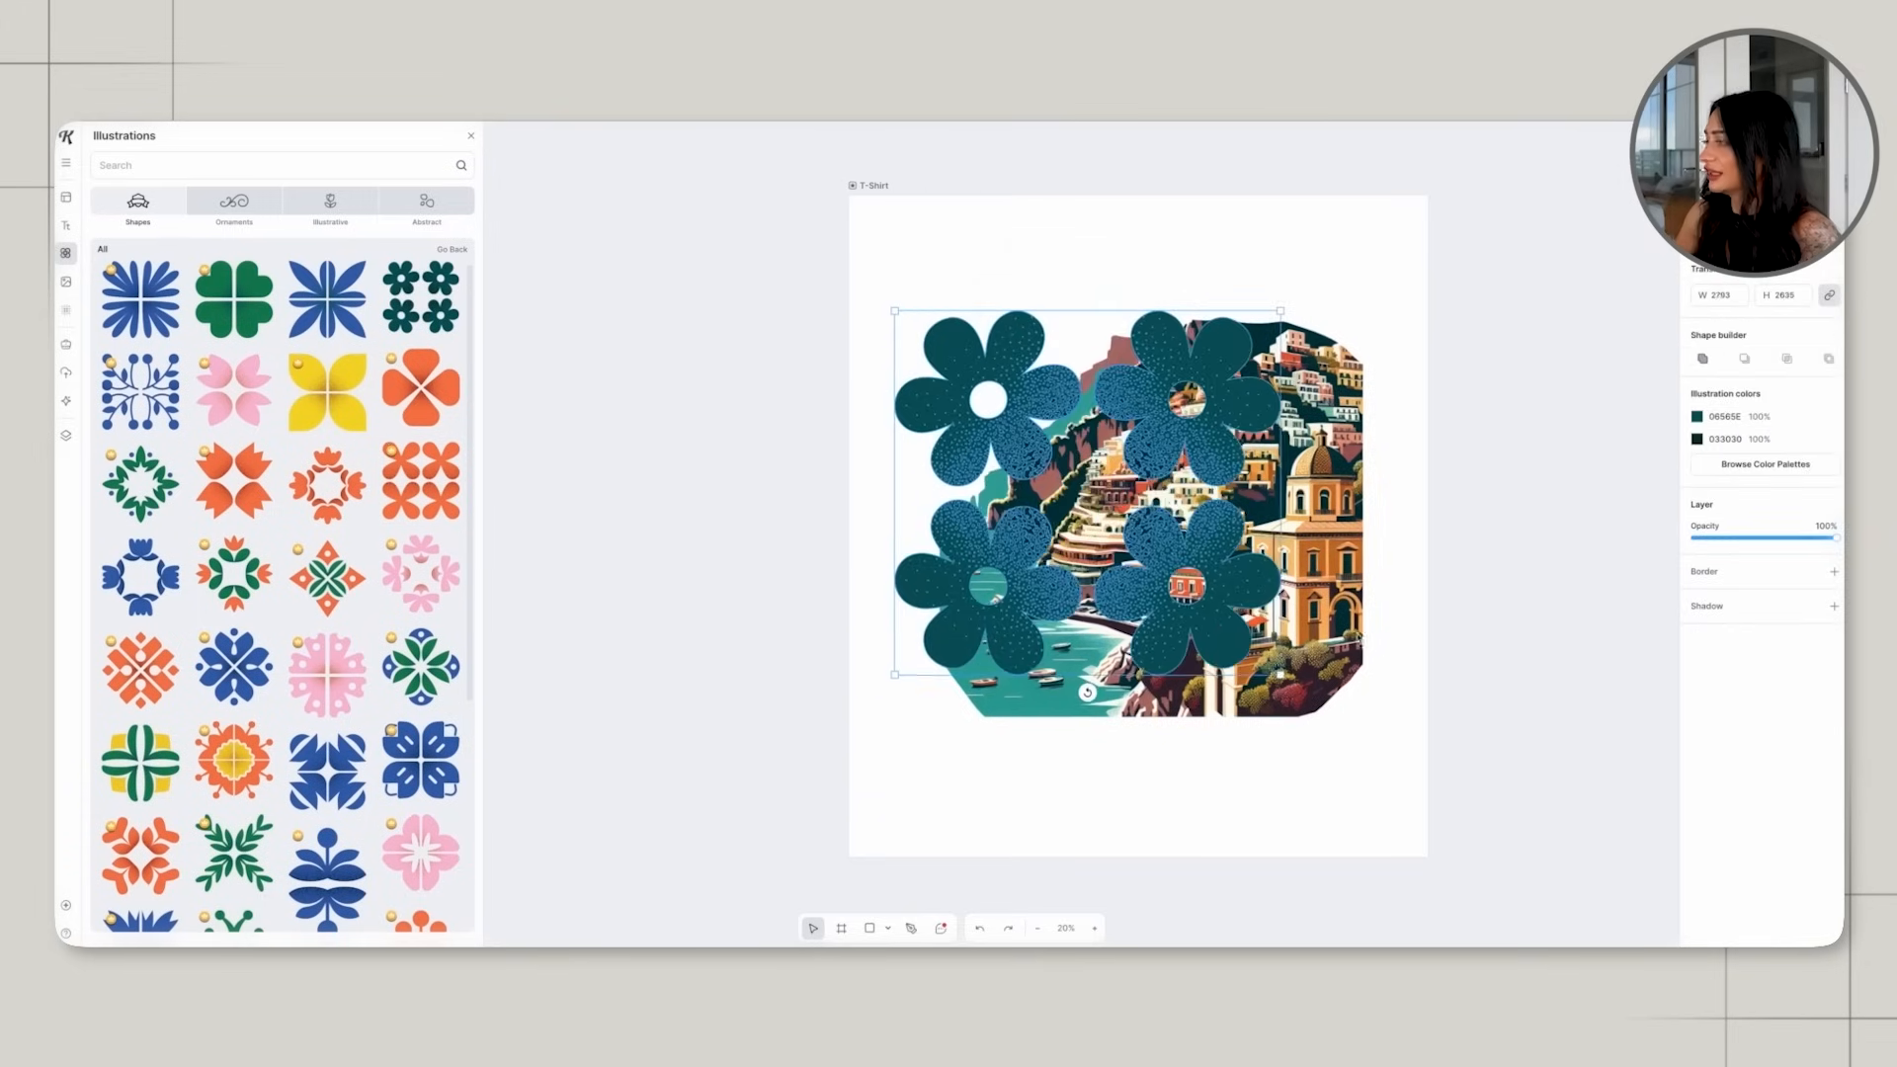
drag(1223, 585, 1215, 543)
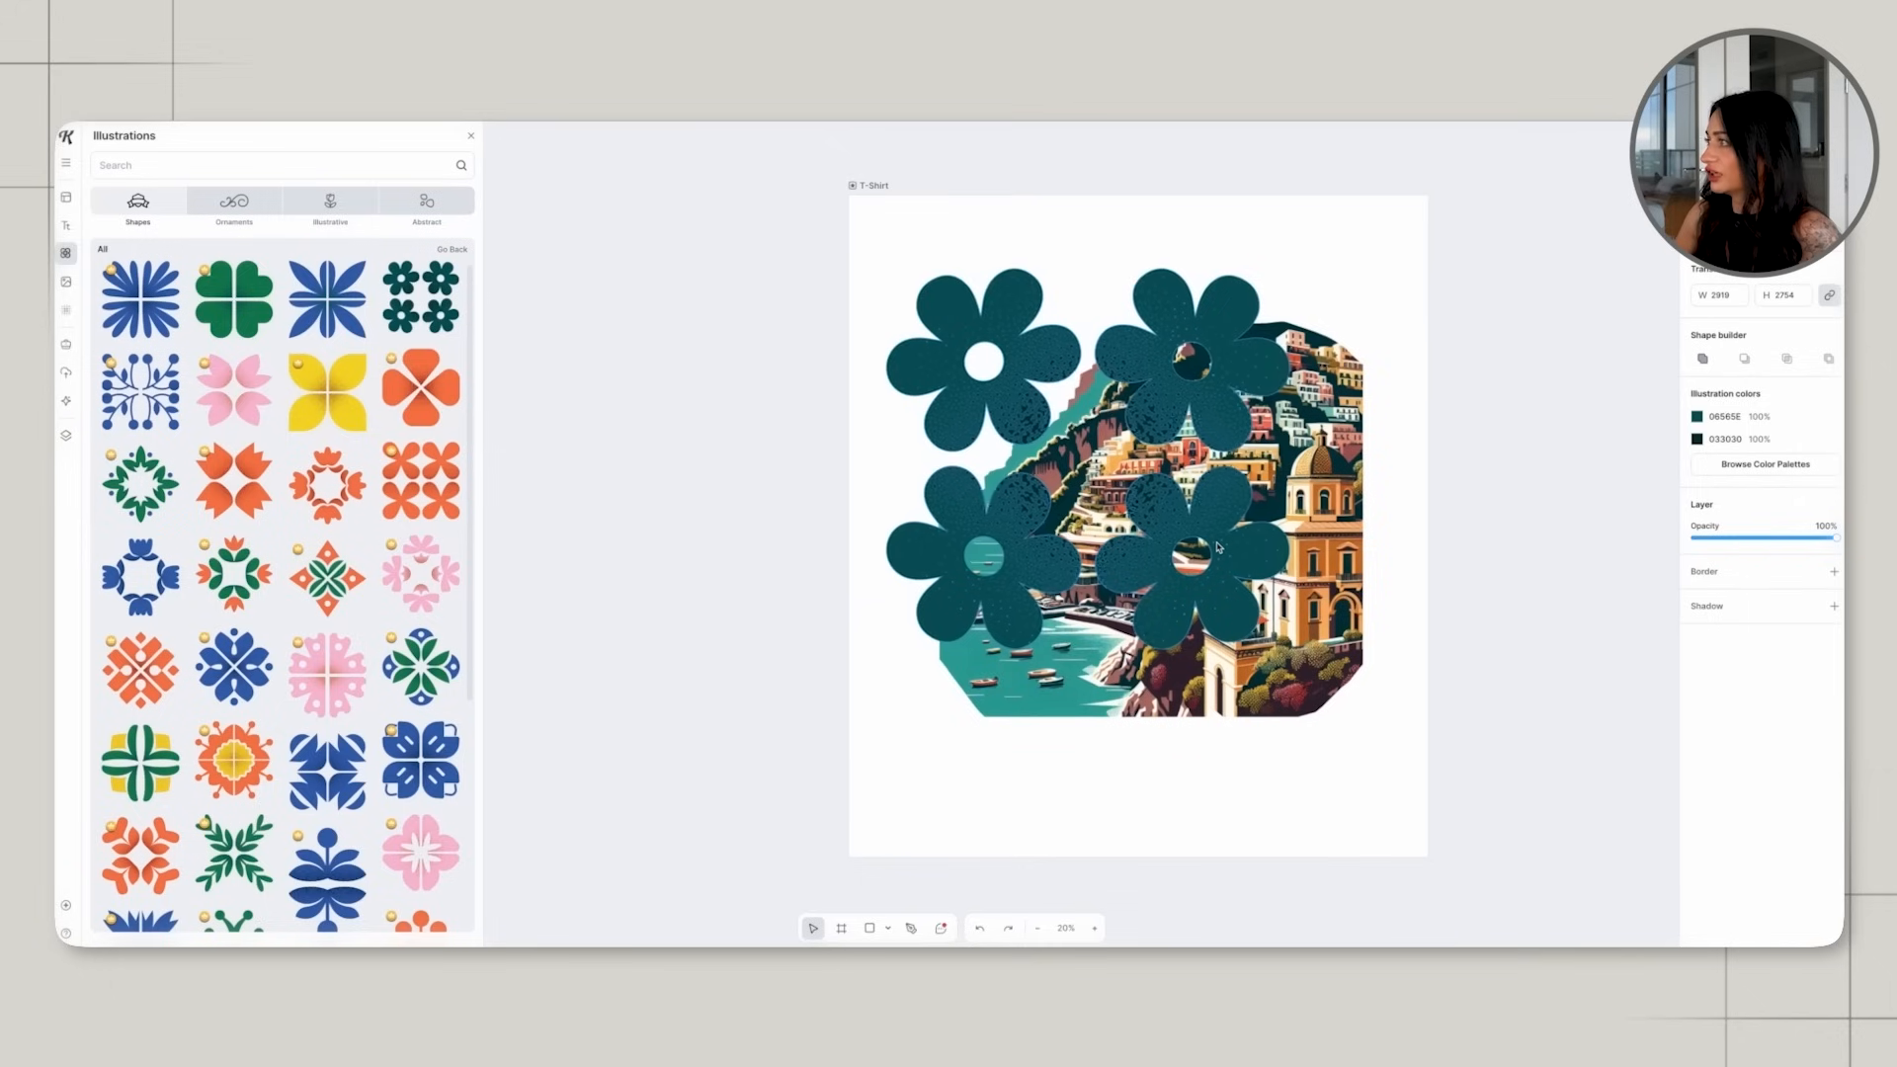
Recolor the flowers' speckles to orange FFA65E and send the flower shape behind the town picture.
click(1698, 439)
click(1537, 511)
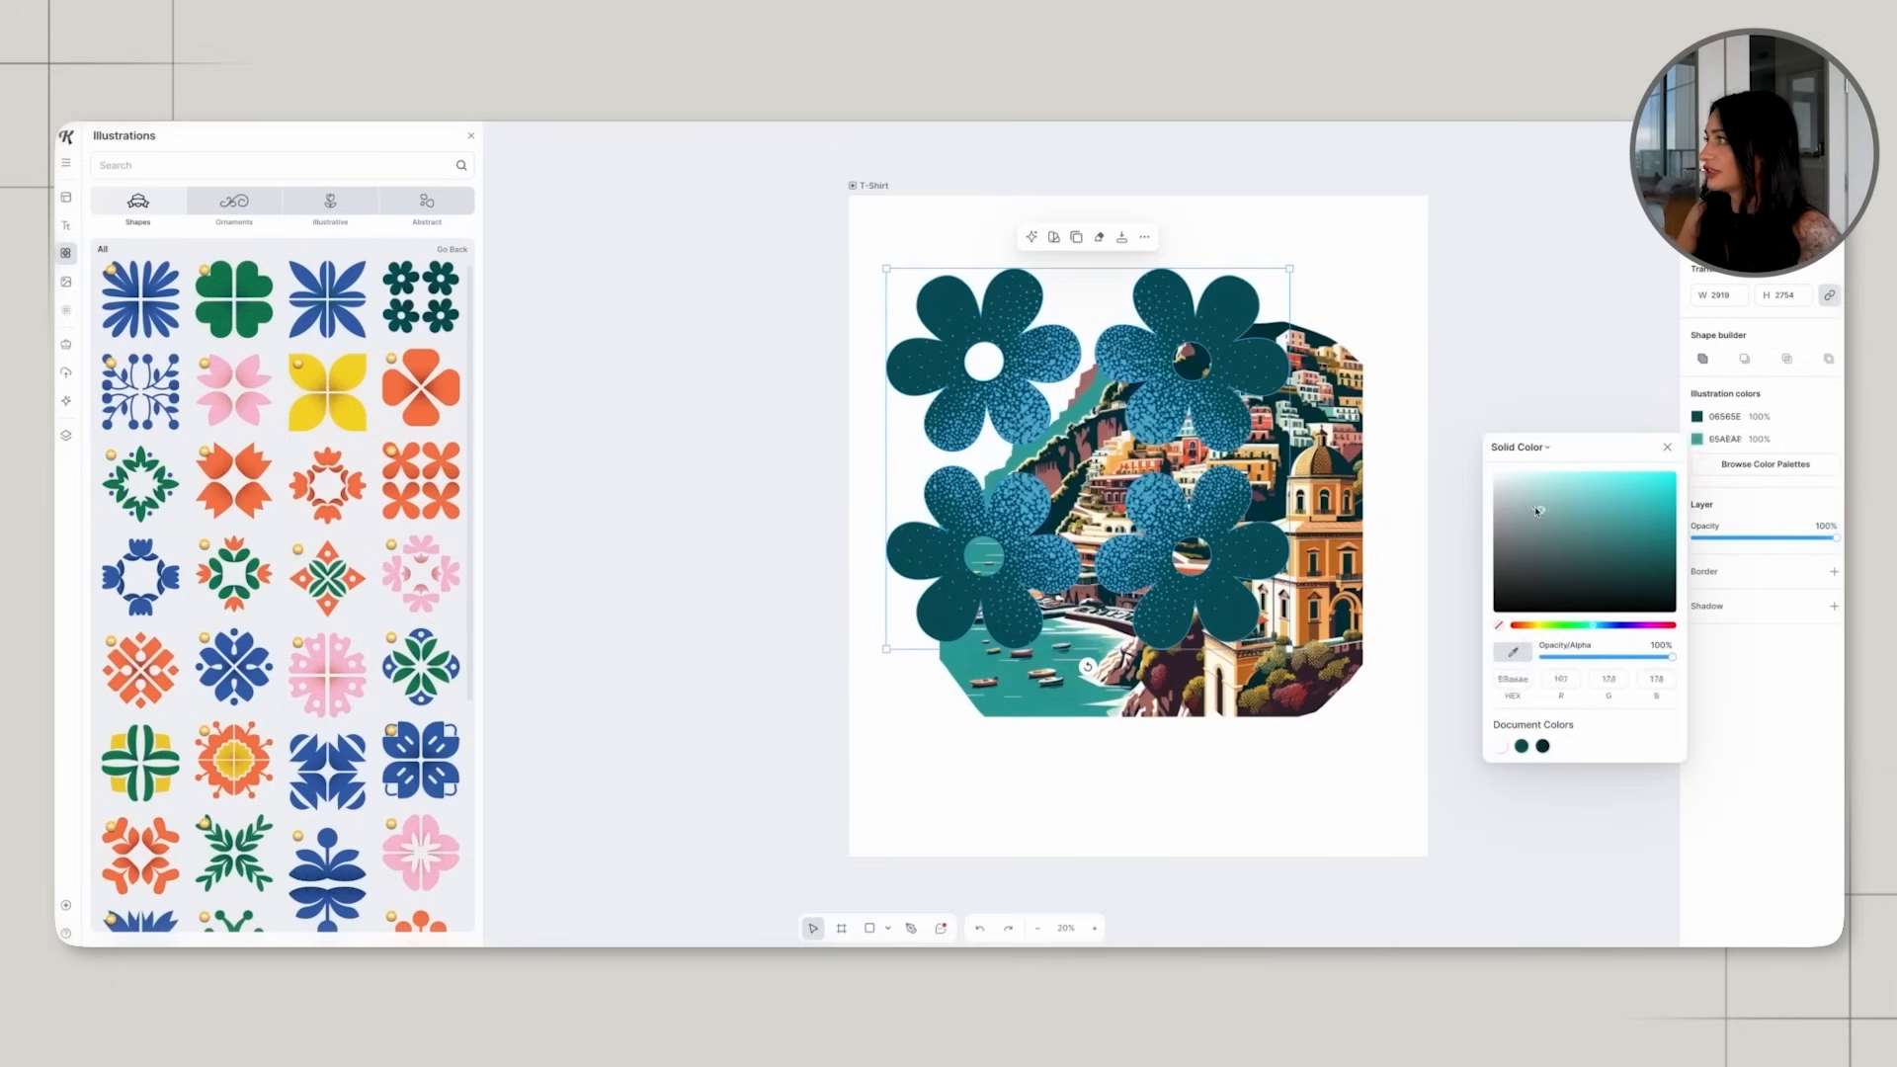
drag(1537, 511, 1524, 503)
drag(1591, 625, 1524, 625)
click(1554, 407)
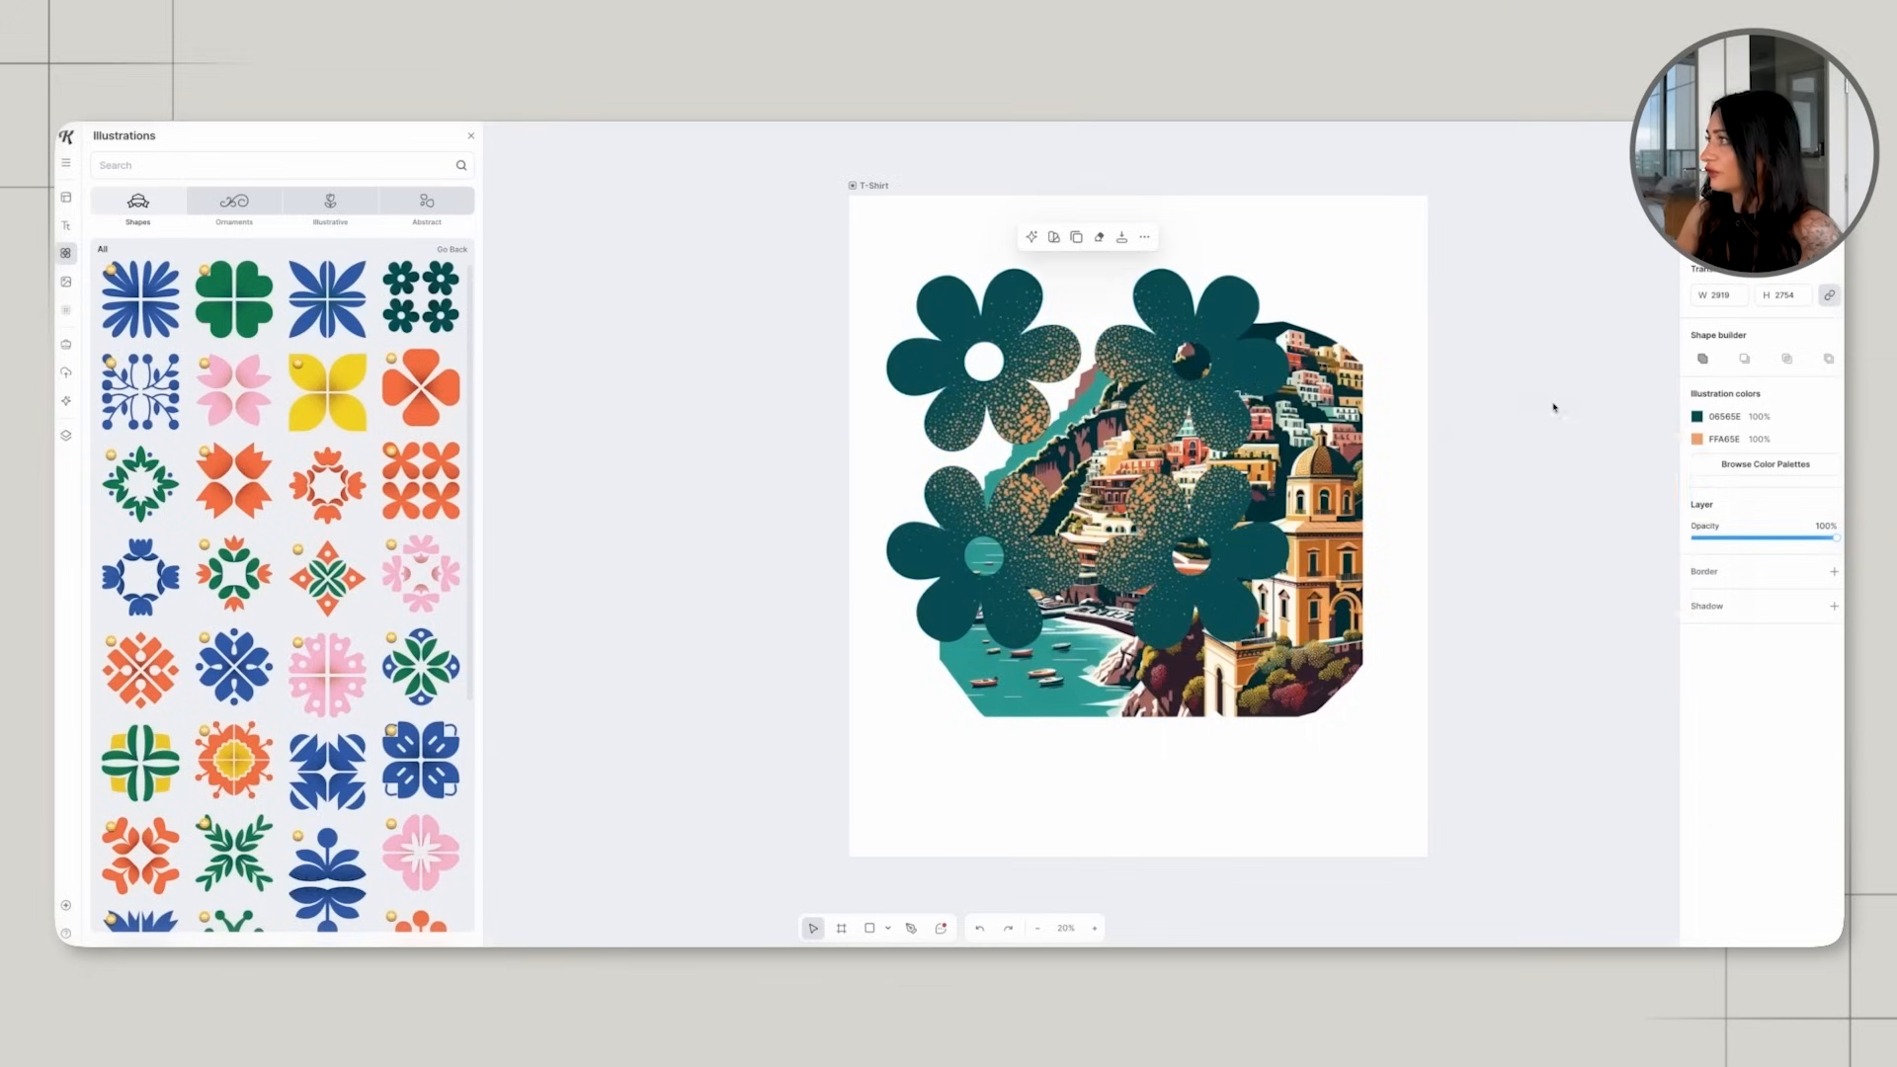
click(1213, 422)
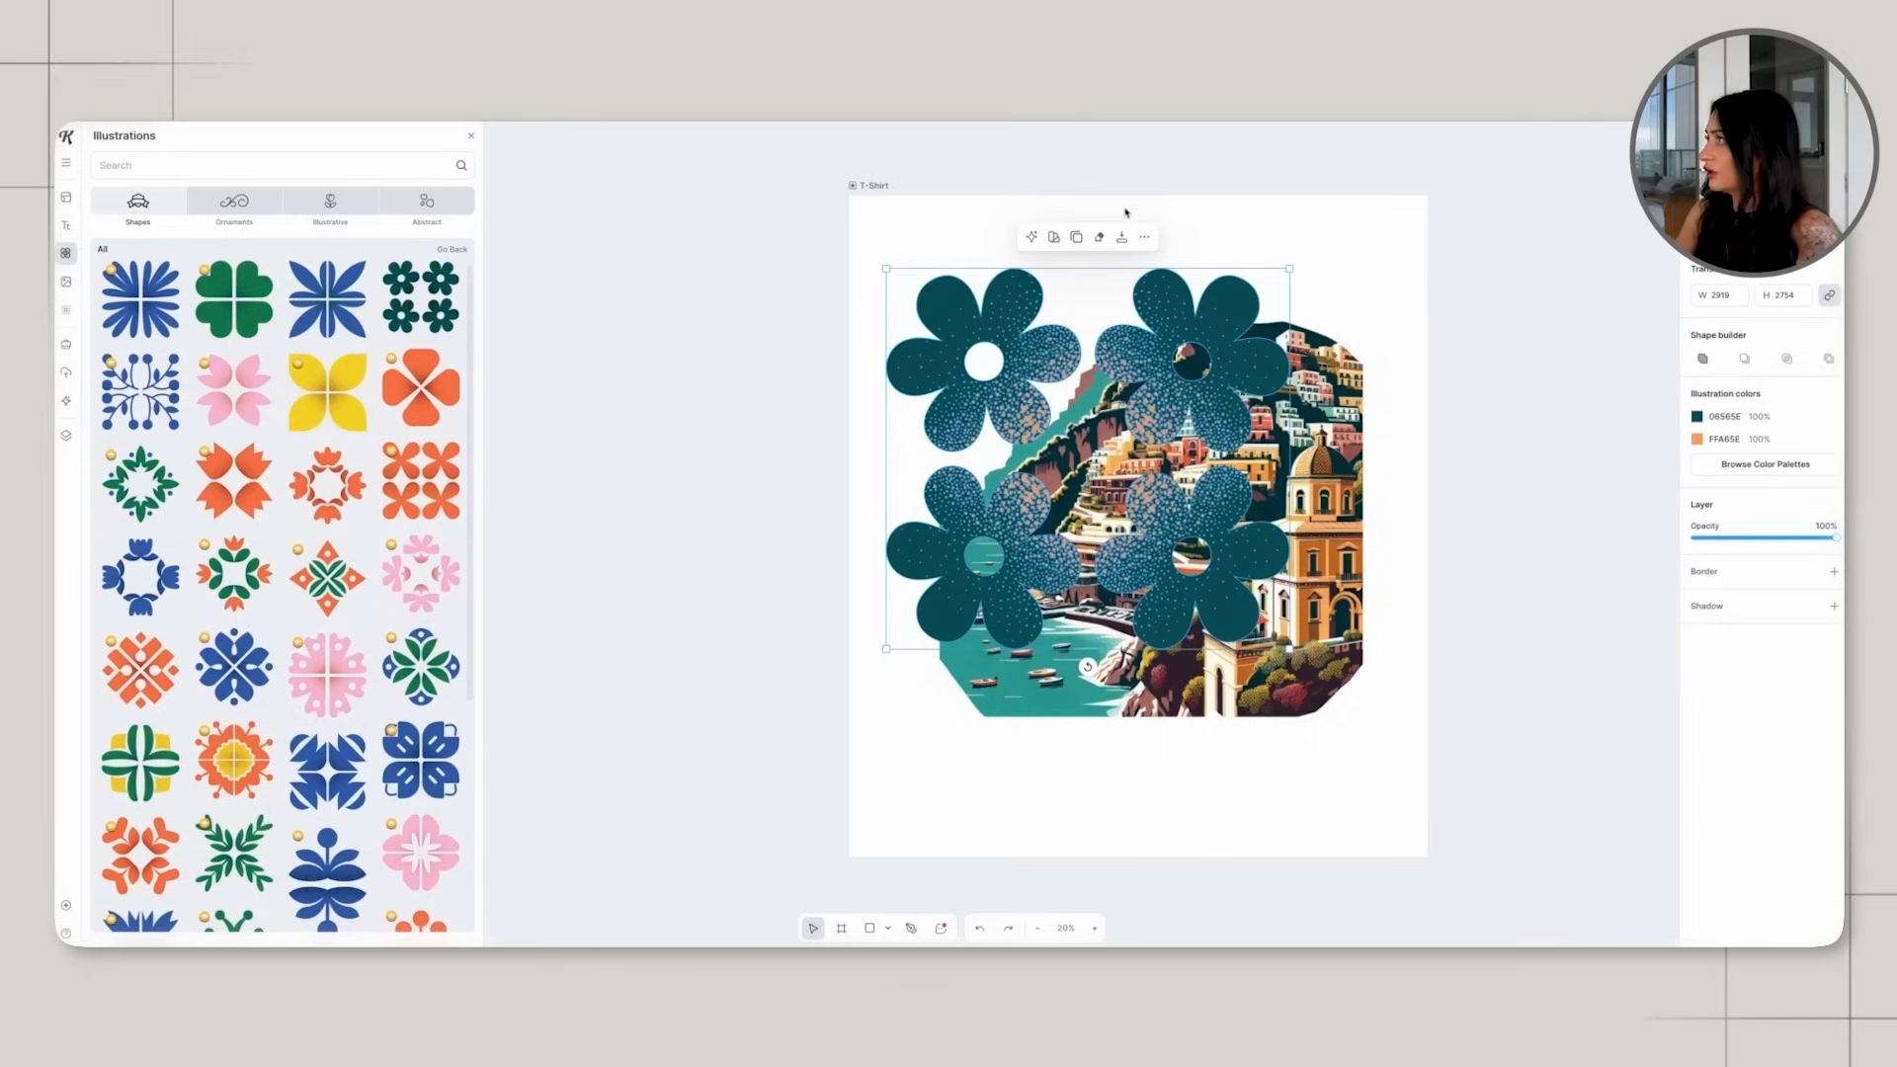
click(1144, 237)
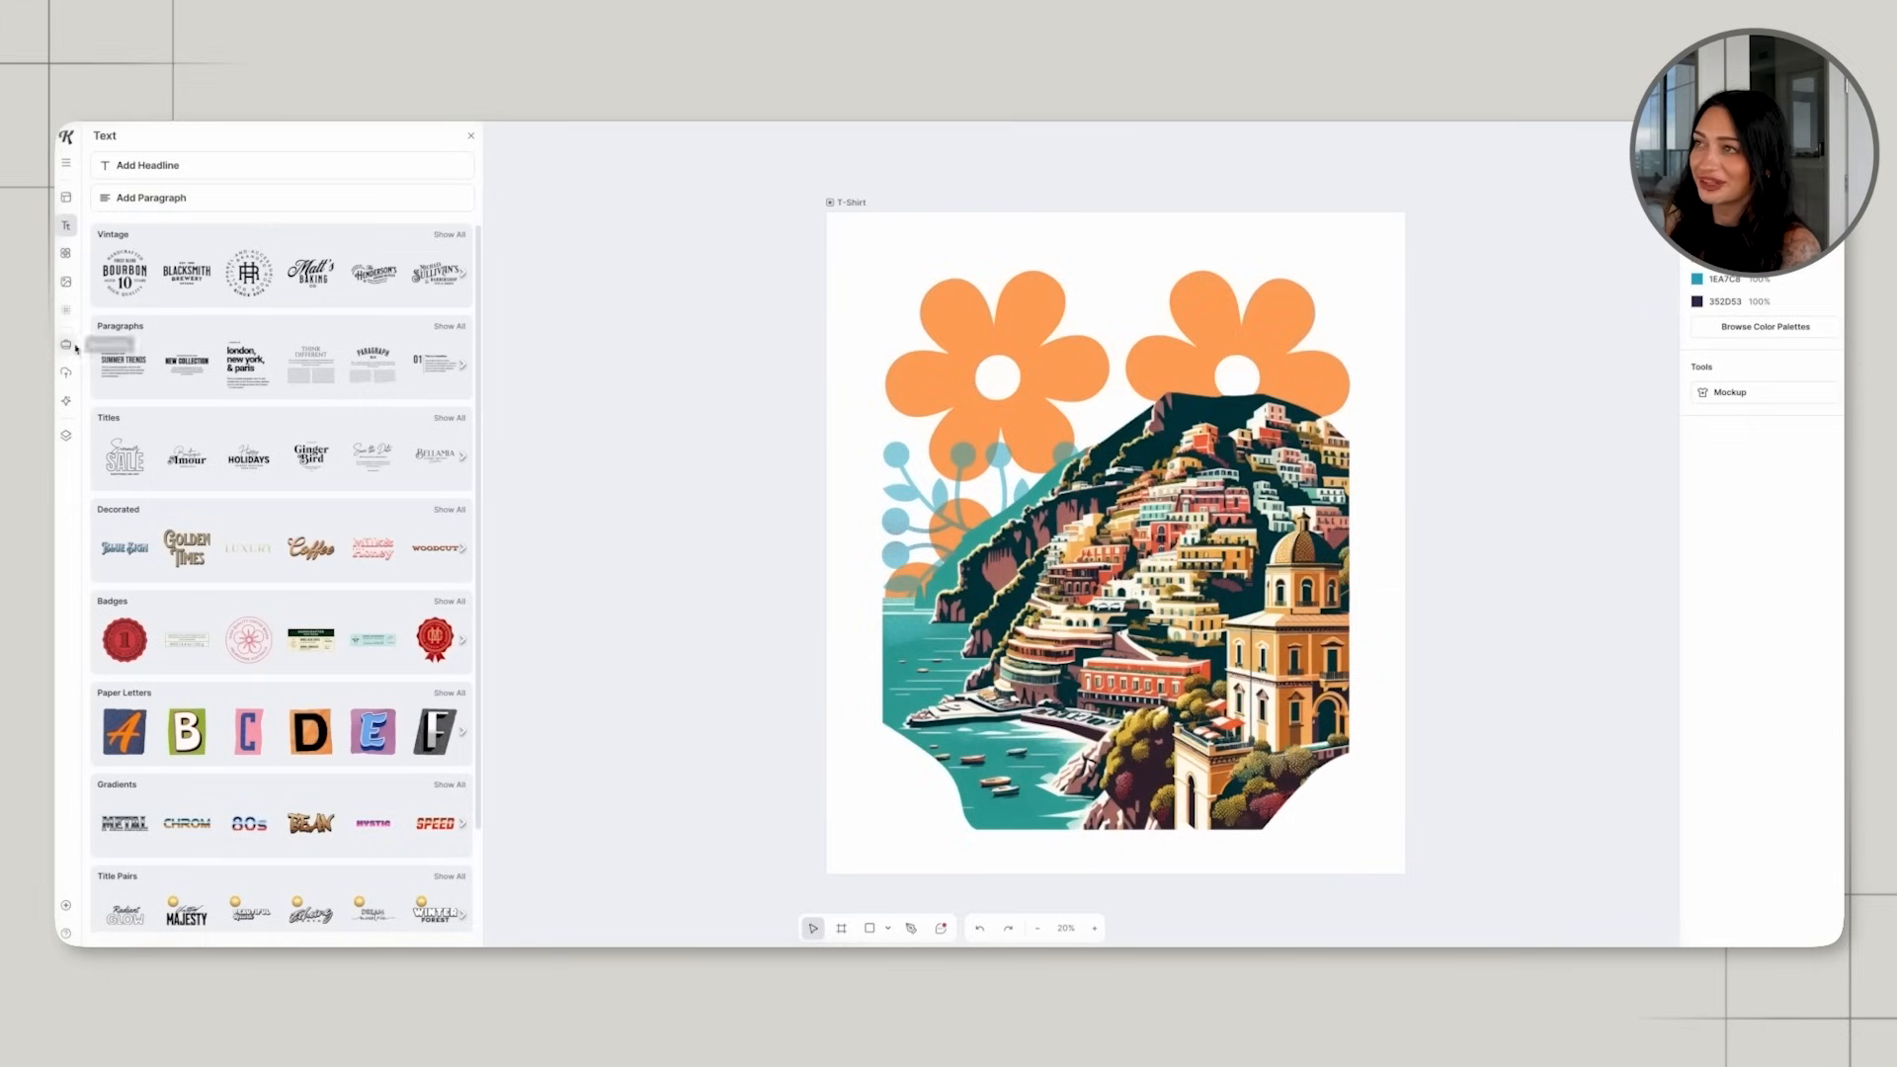
Search the illustrations for "lemon" and place a yellow lemon illustration with leaves over the lower part of the artwork.
click(65, 253)
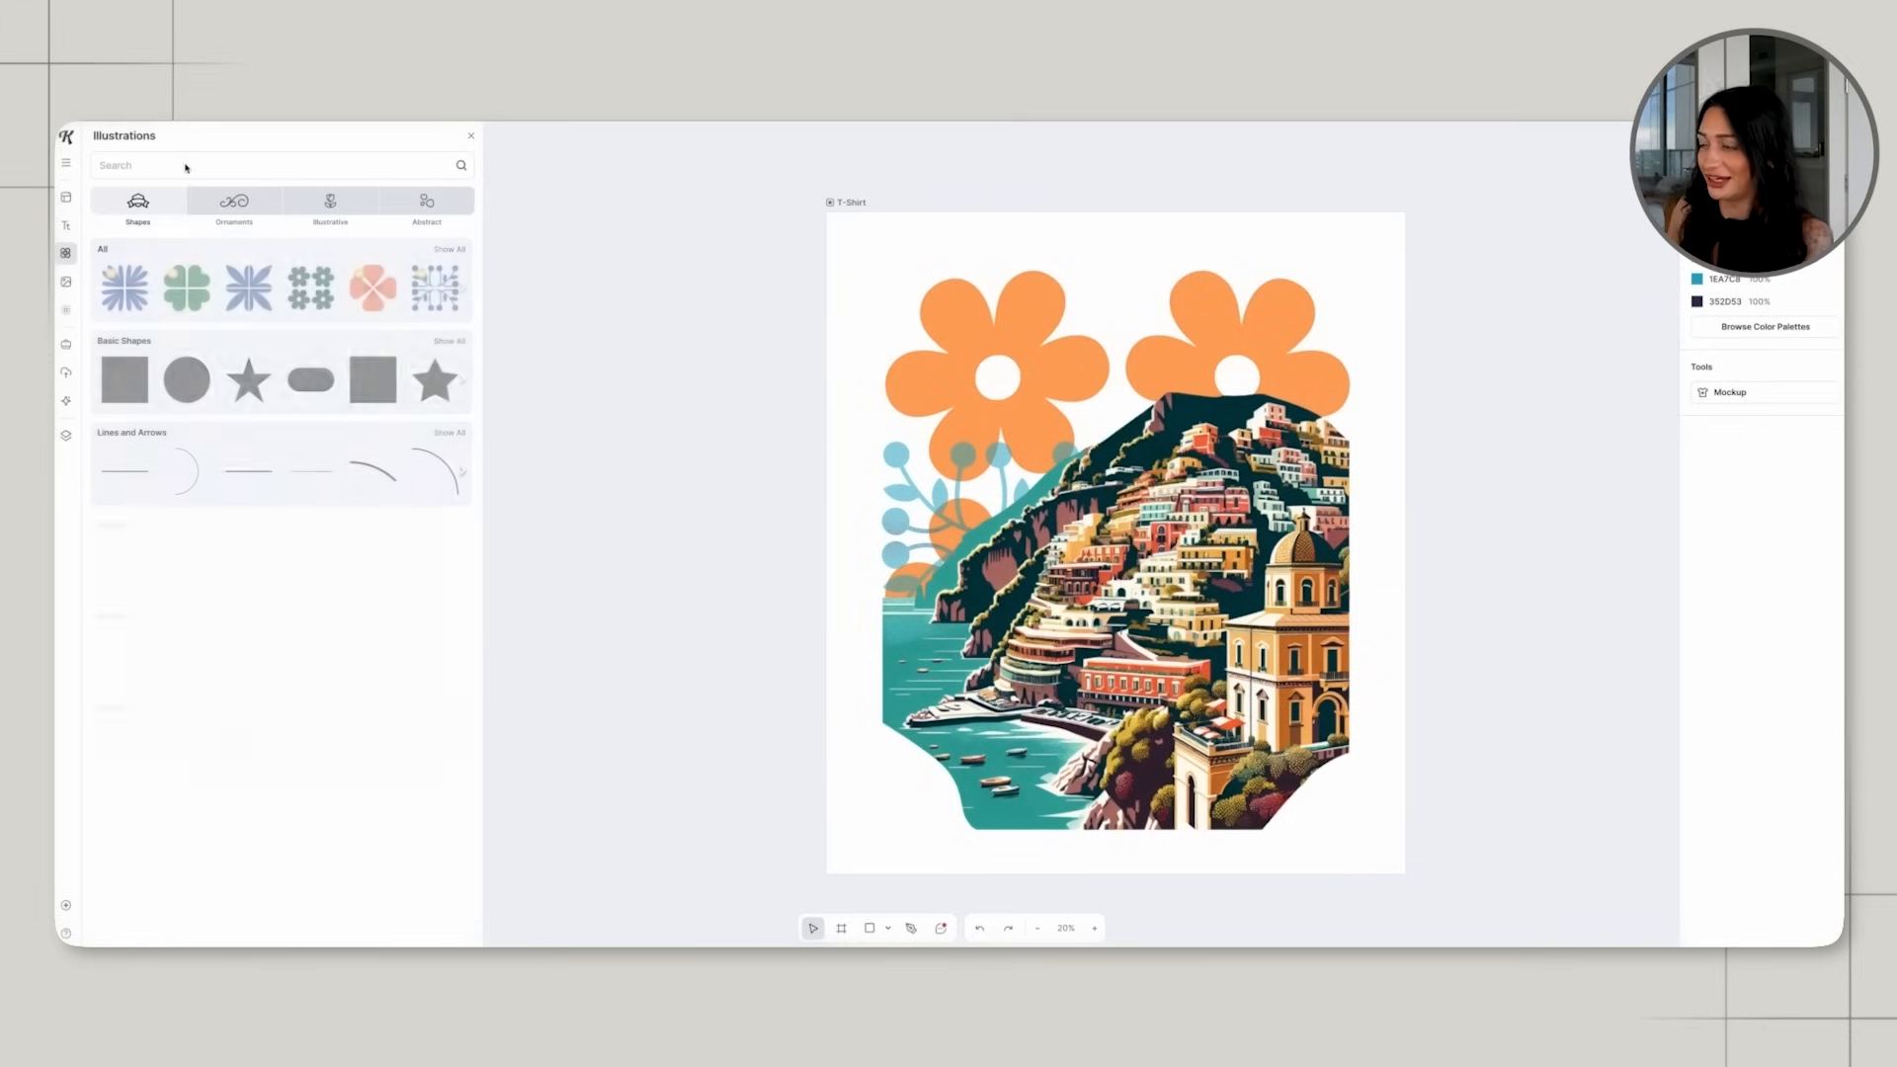
text(lemon)
key(Return)
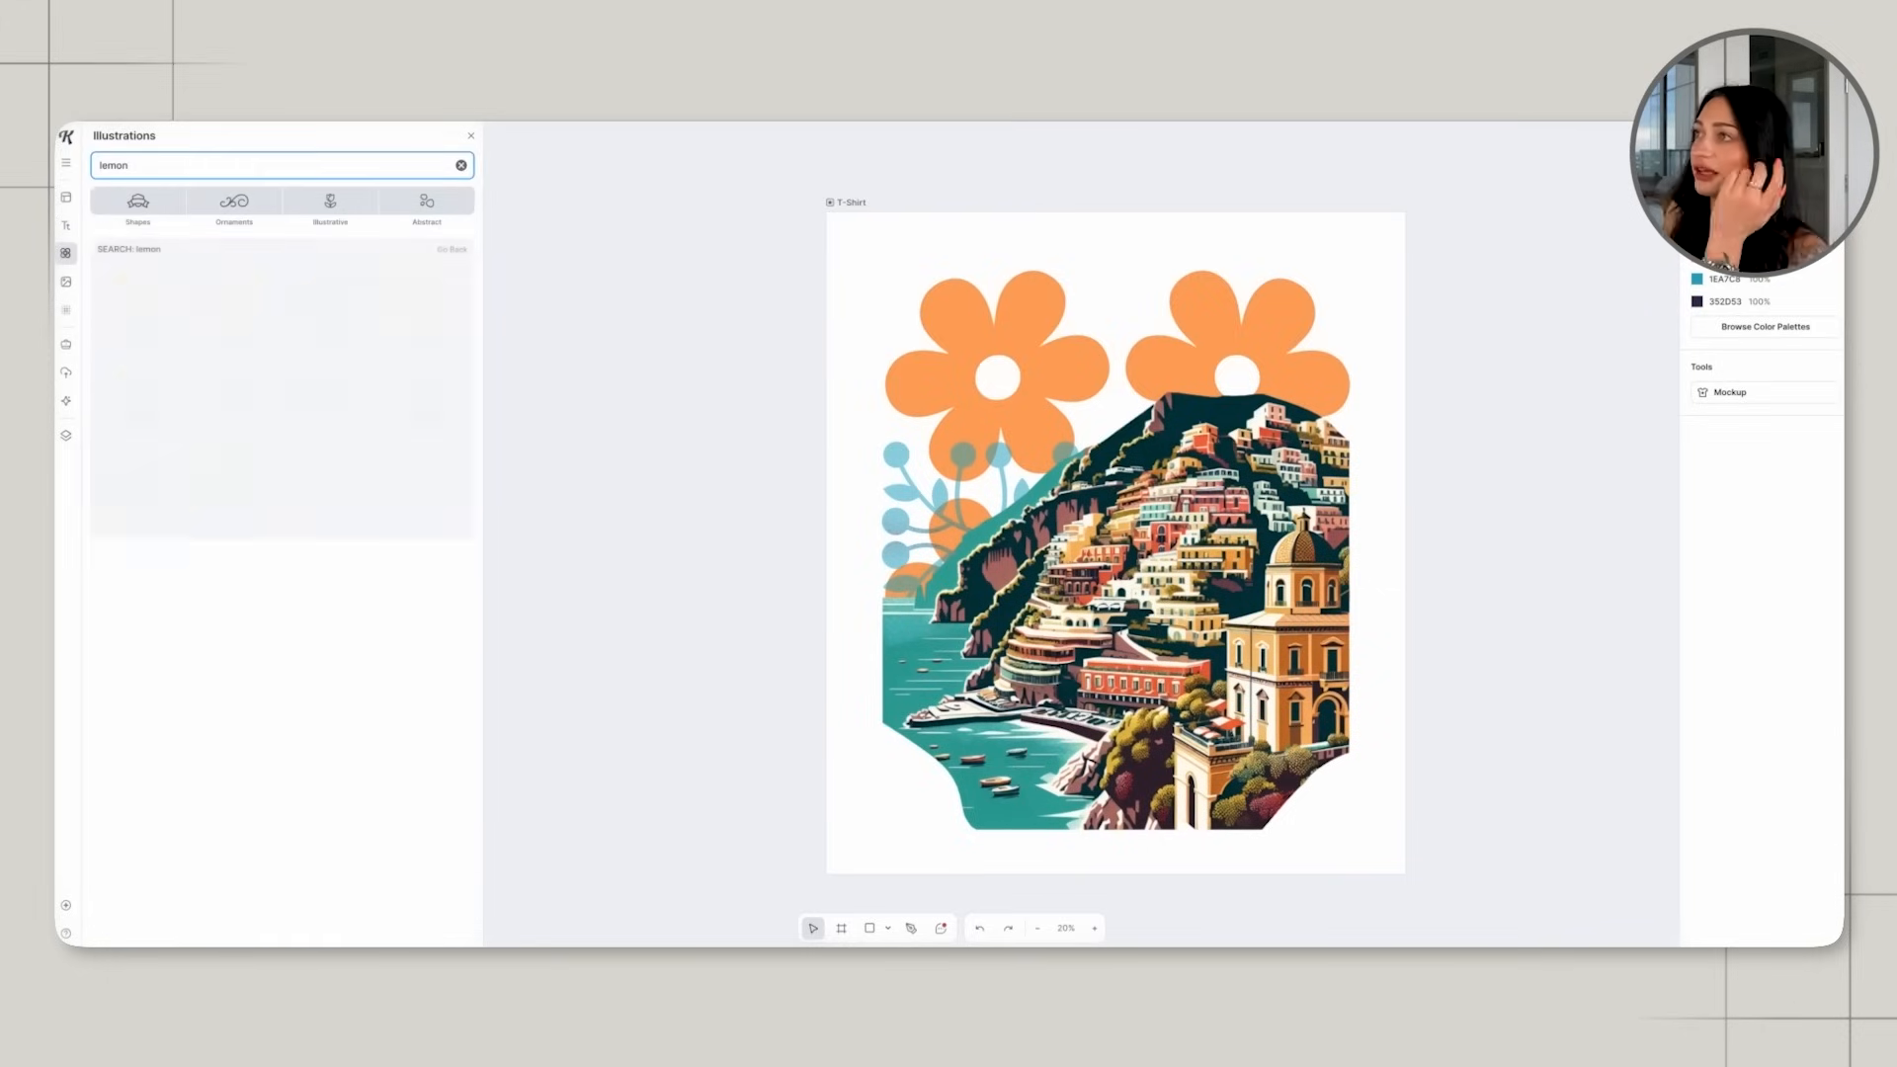
drag(321, 301, 983, 795)
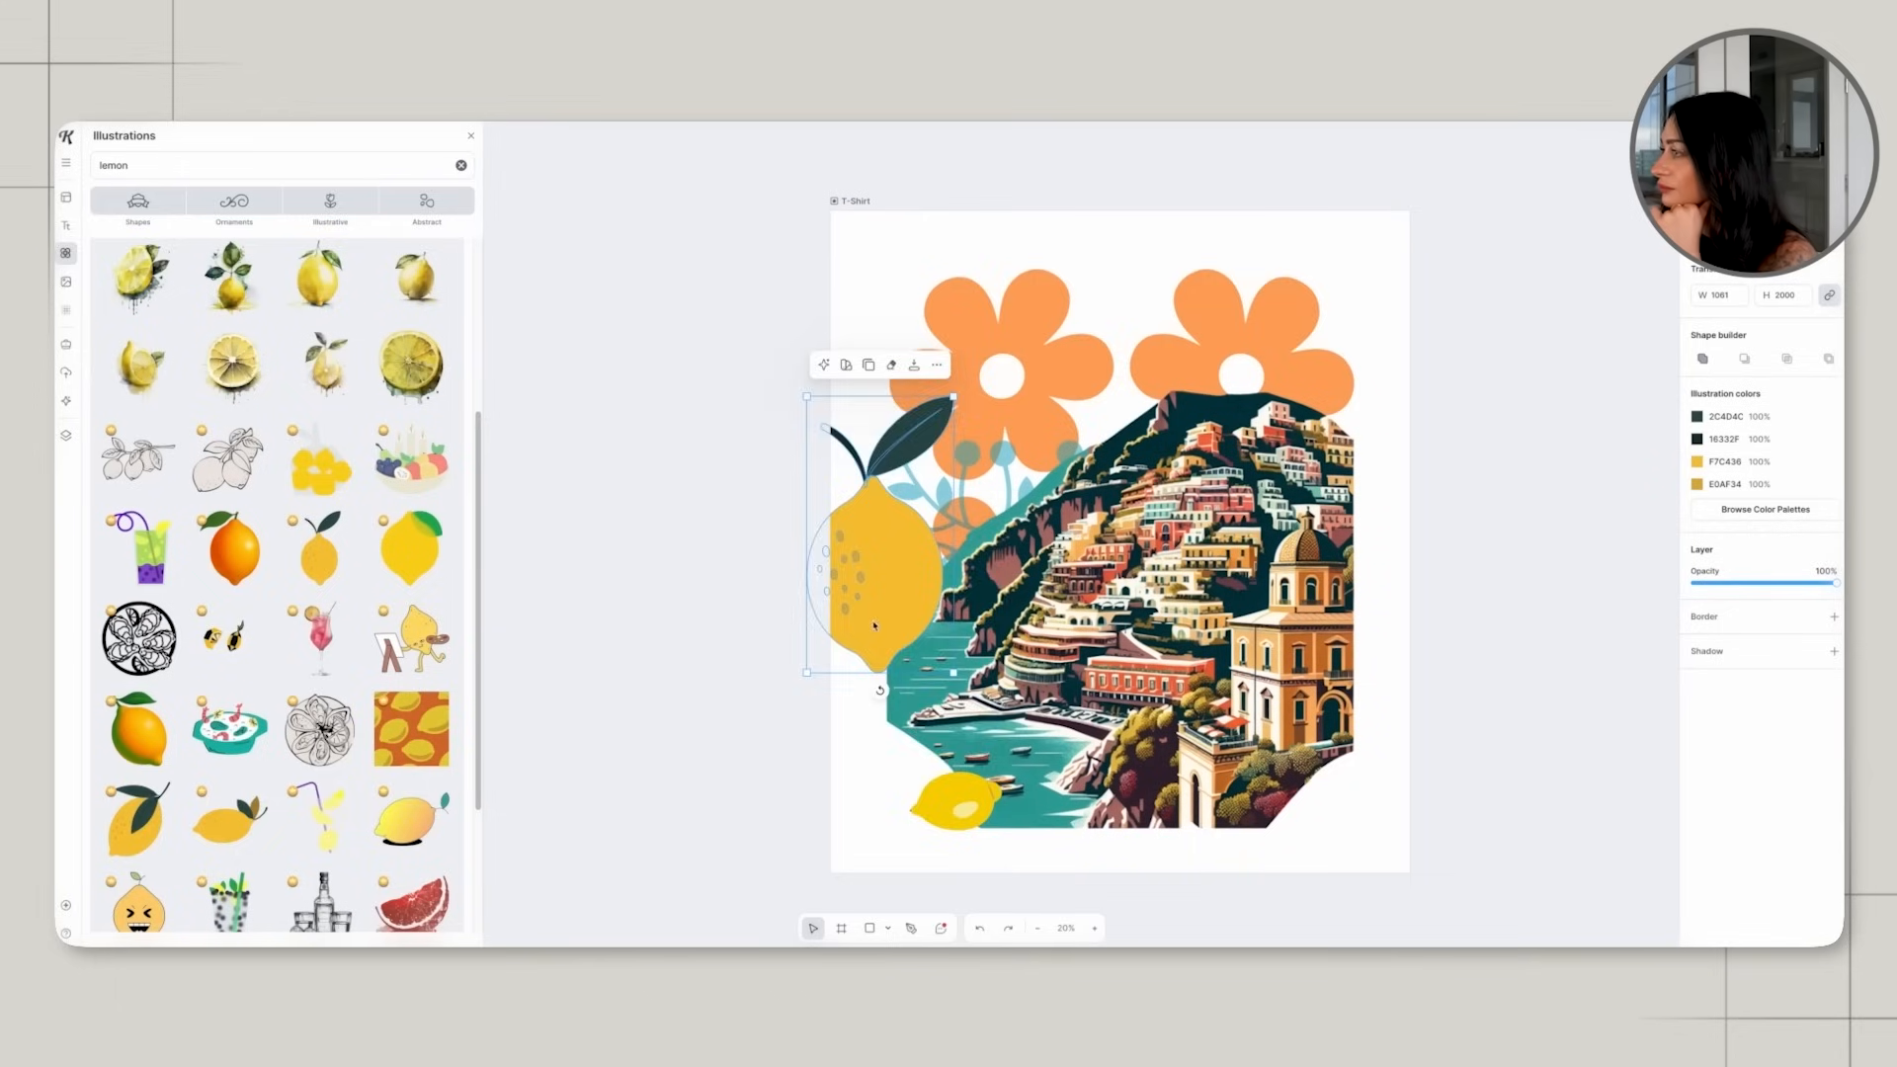
Fit the lemons into the town picture's lower-left corner and add a shadow to the lemon illustration.
drag(874, 568, 919, 780)
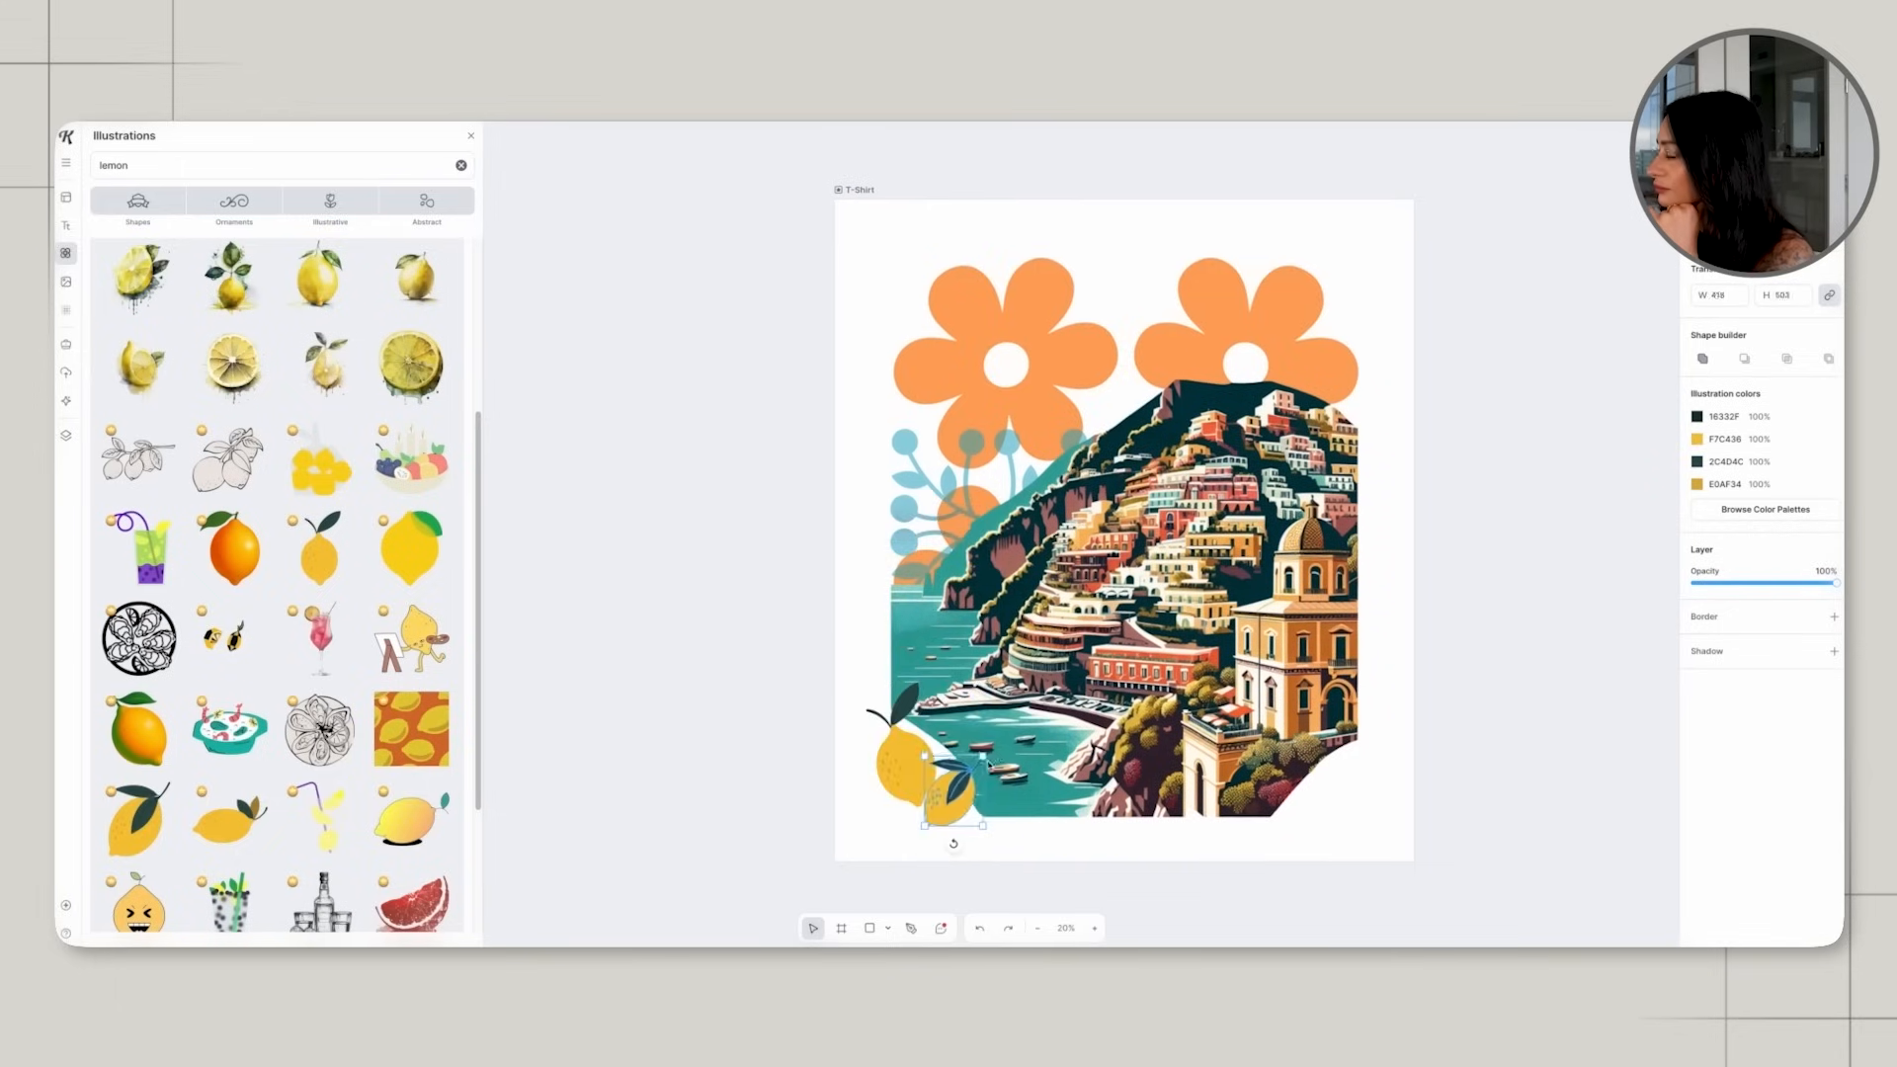
drag(914, 790, 933, 812)
drag(932, 812, 934, 810)
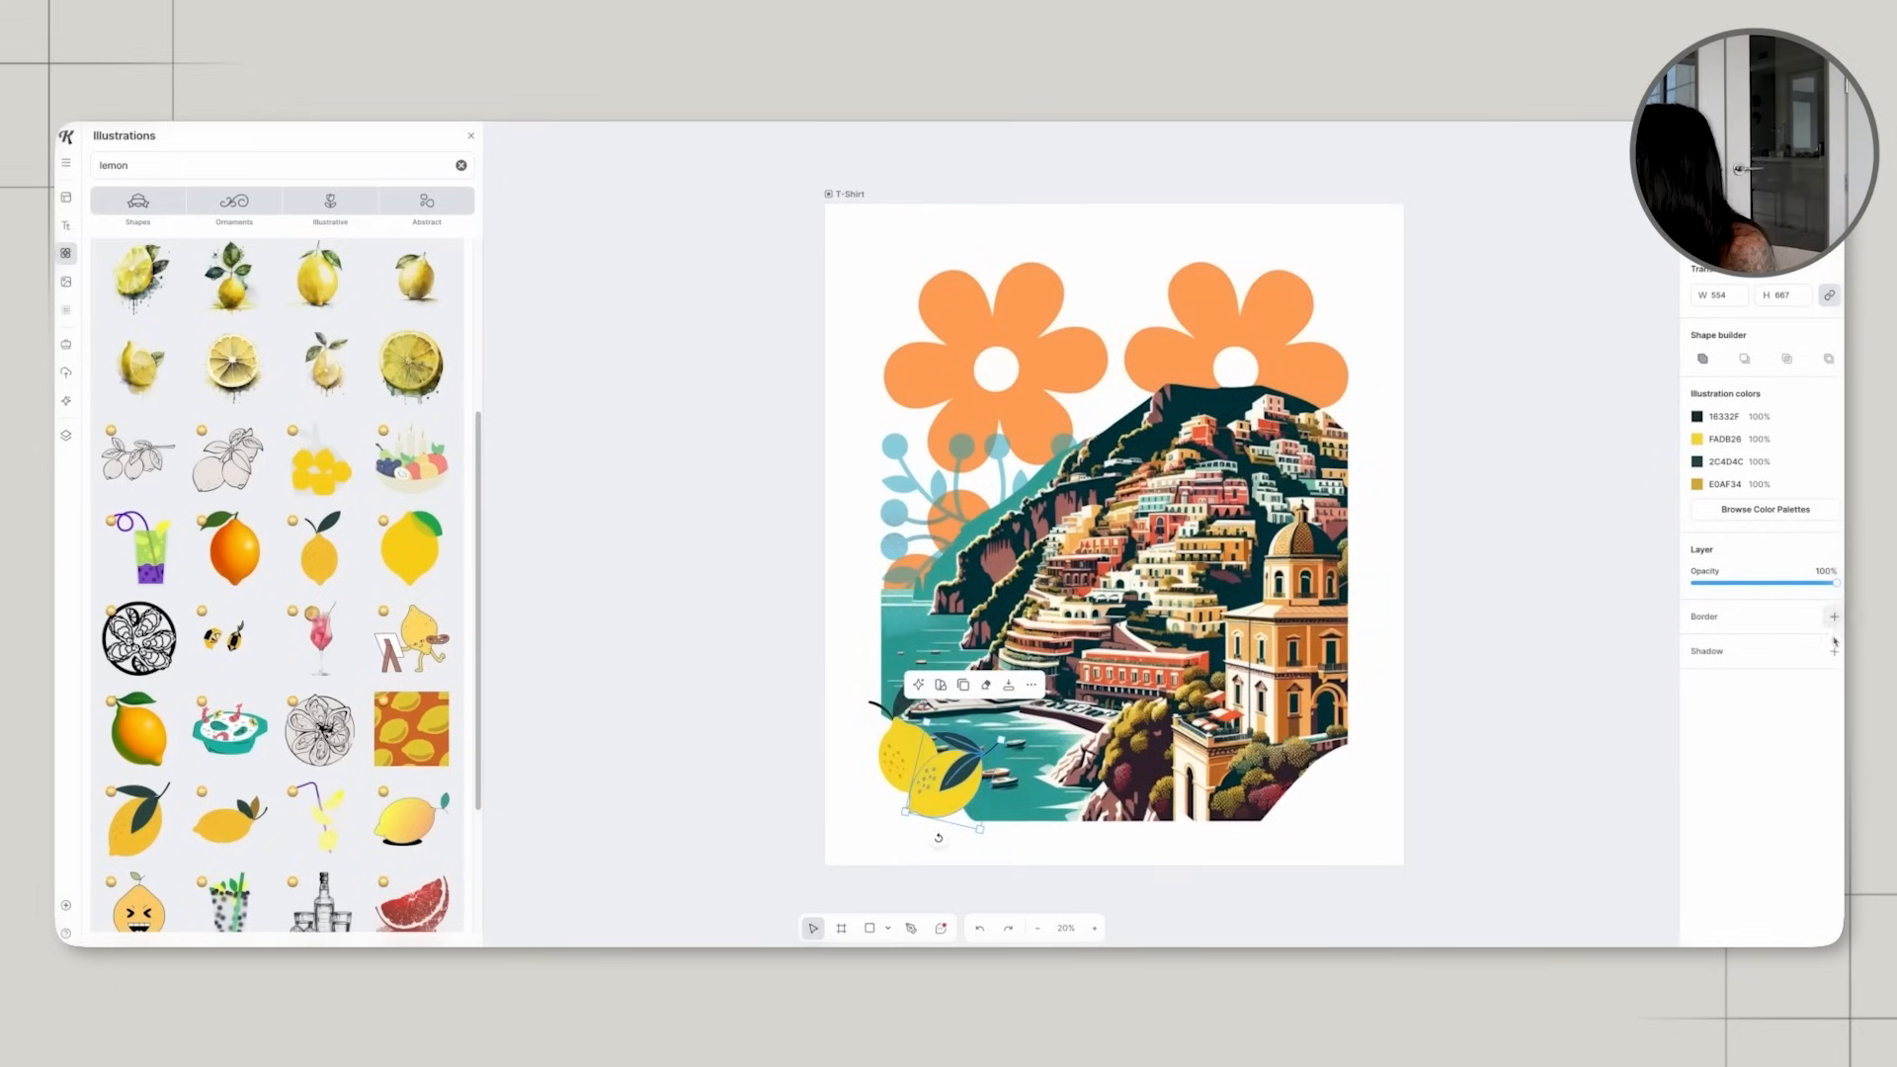
click(1834, 651)
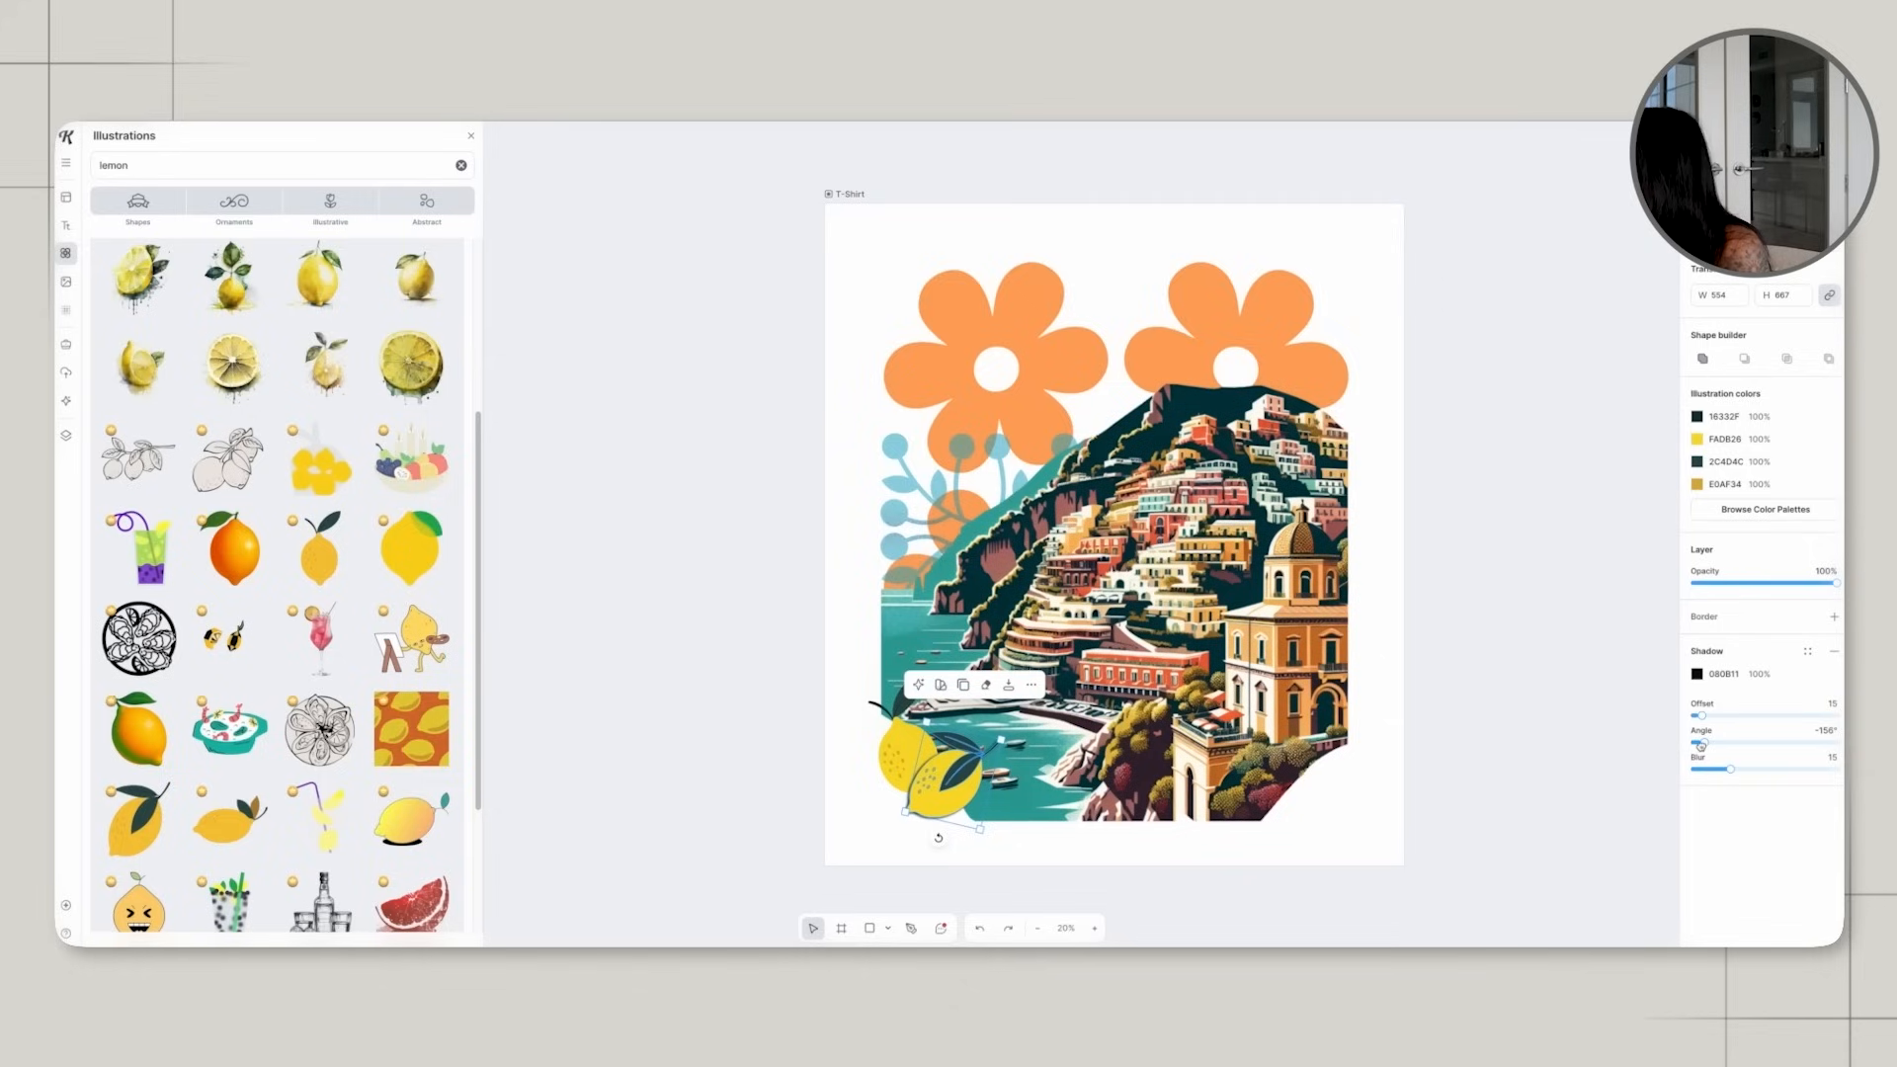
Add the headline "lemoncello" over the upper-left flower, enlarged to a font size of about 505.
click(1584, 710)
scroll(1507, 743, up, 1)
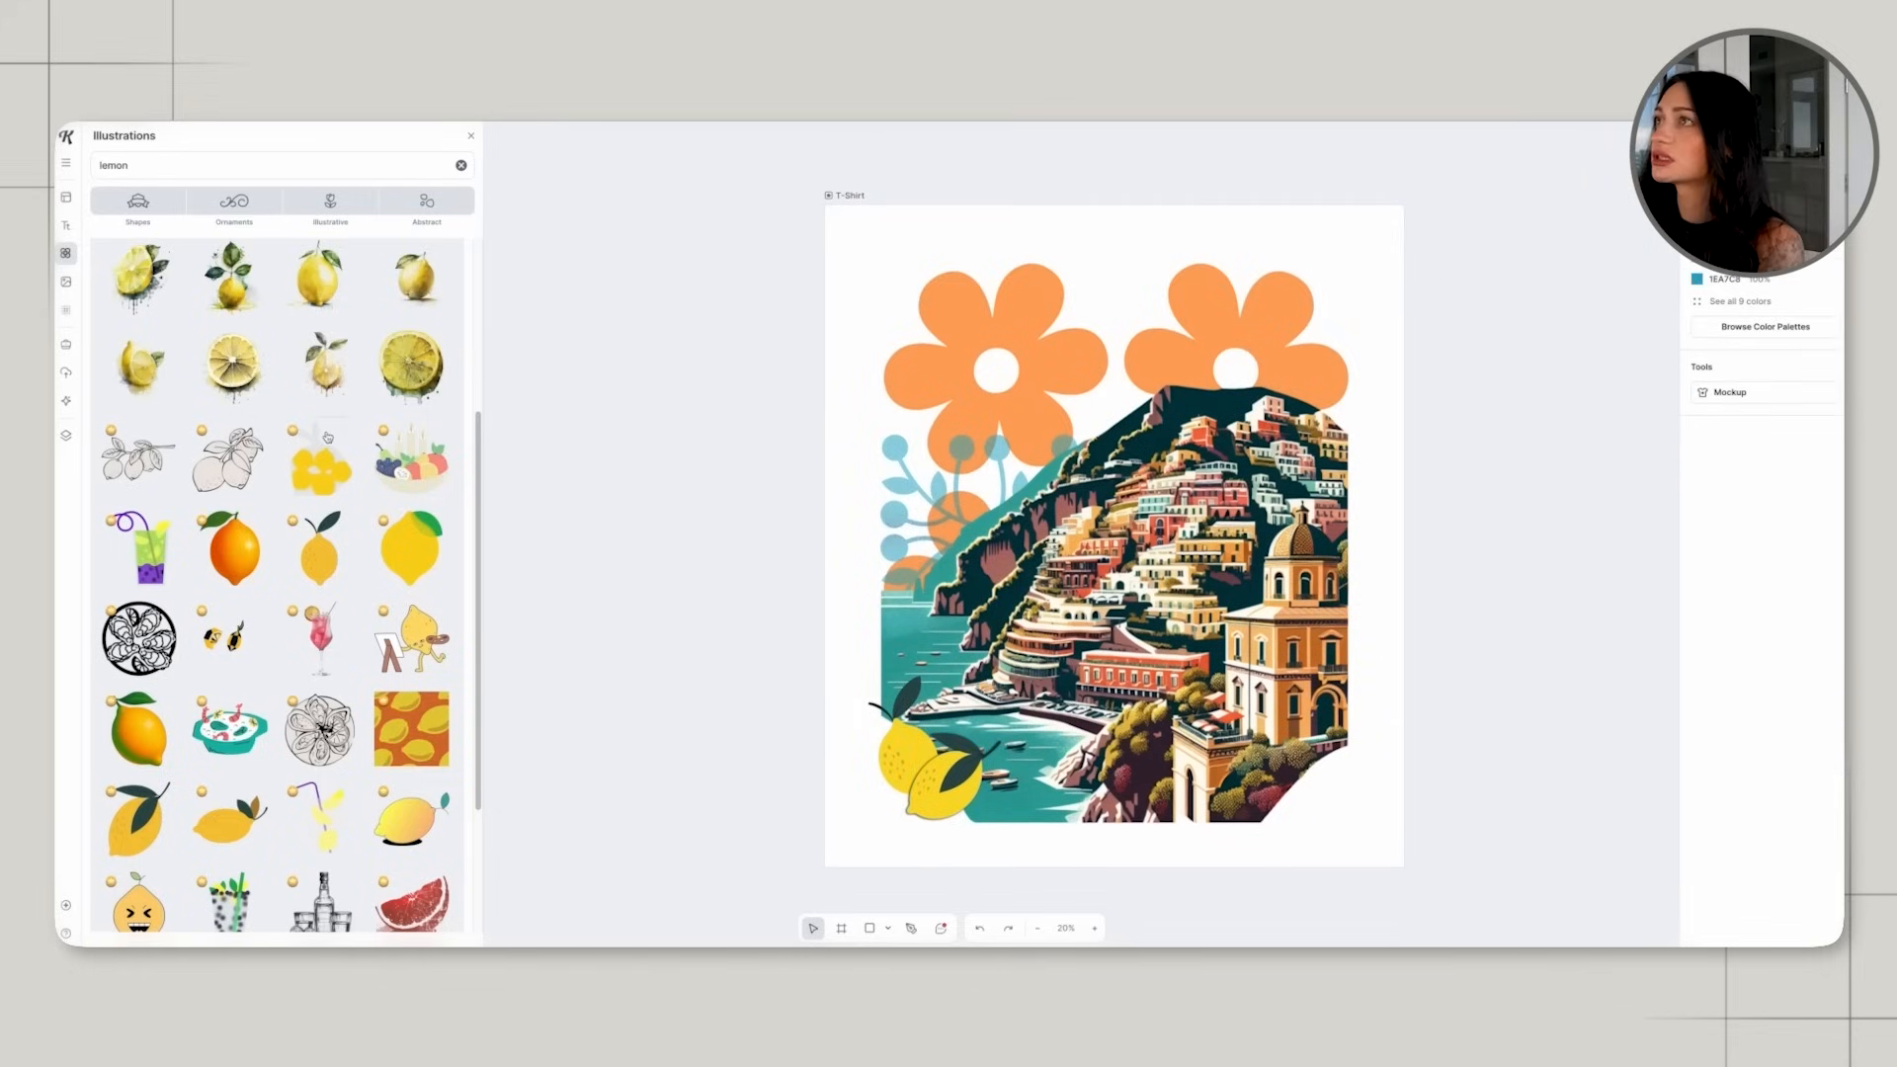
click(66, 225)
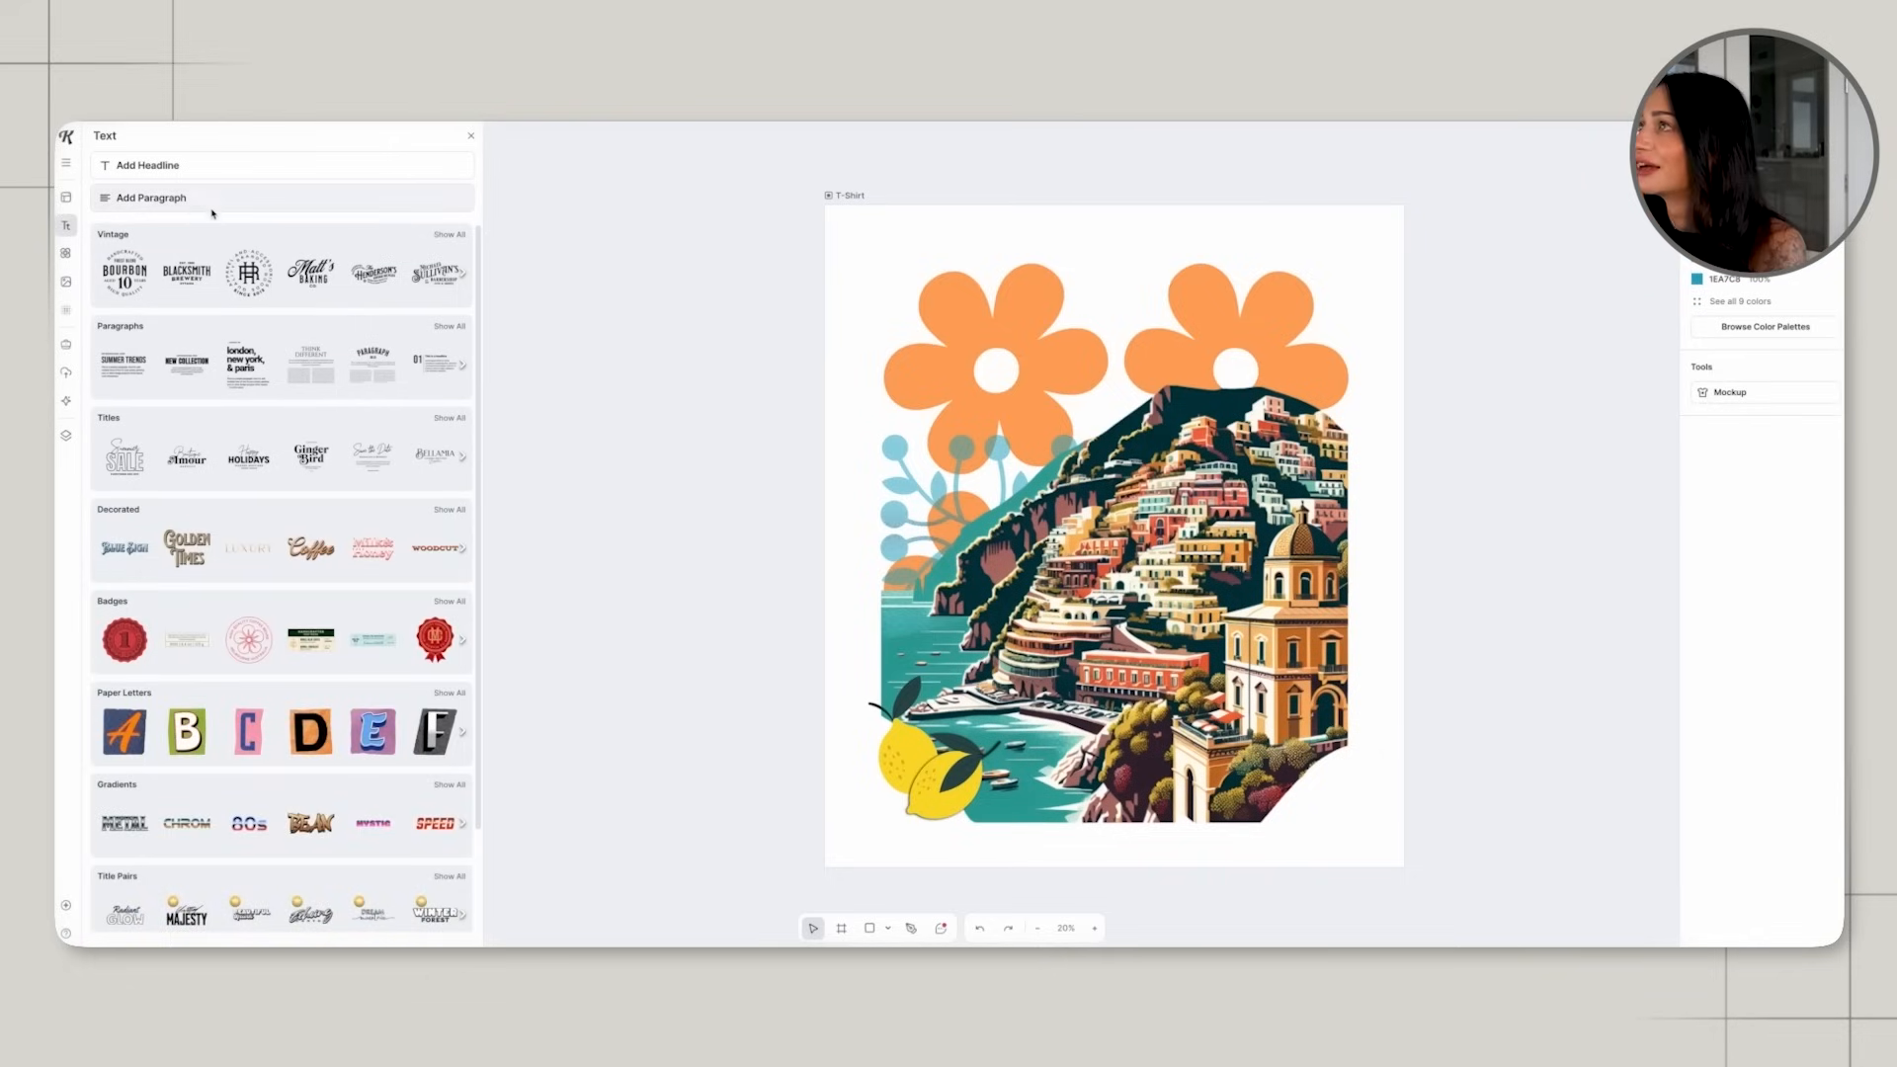
click(198, 165)
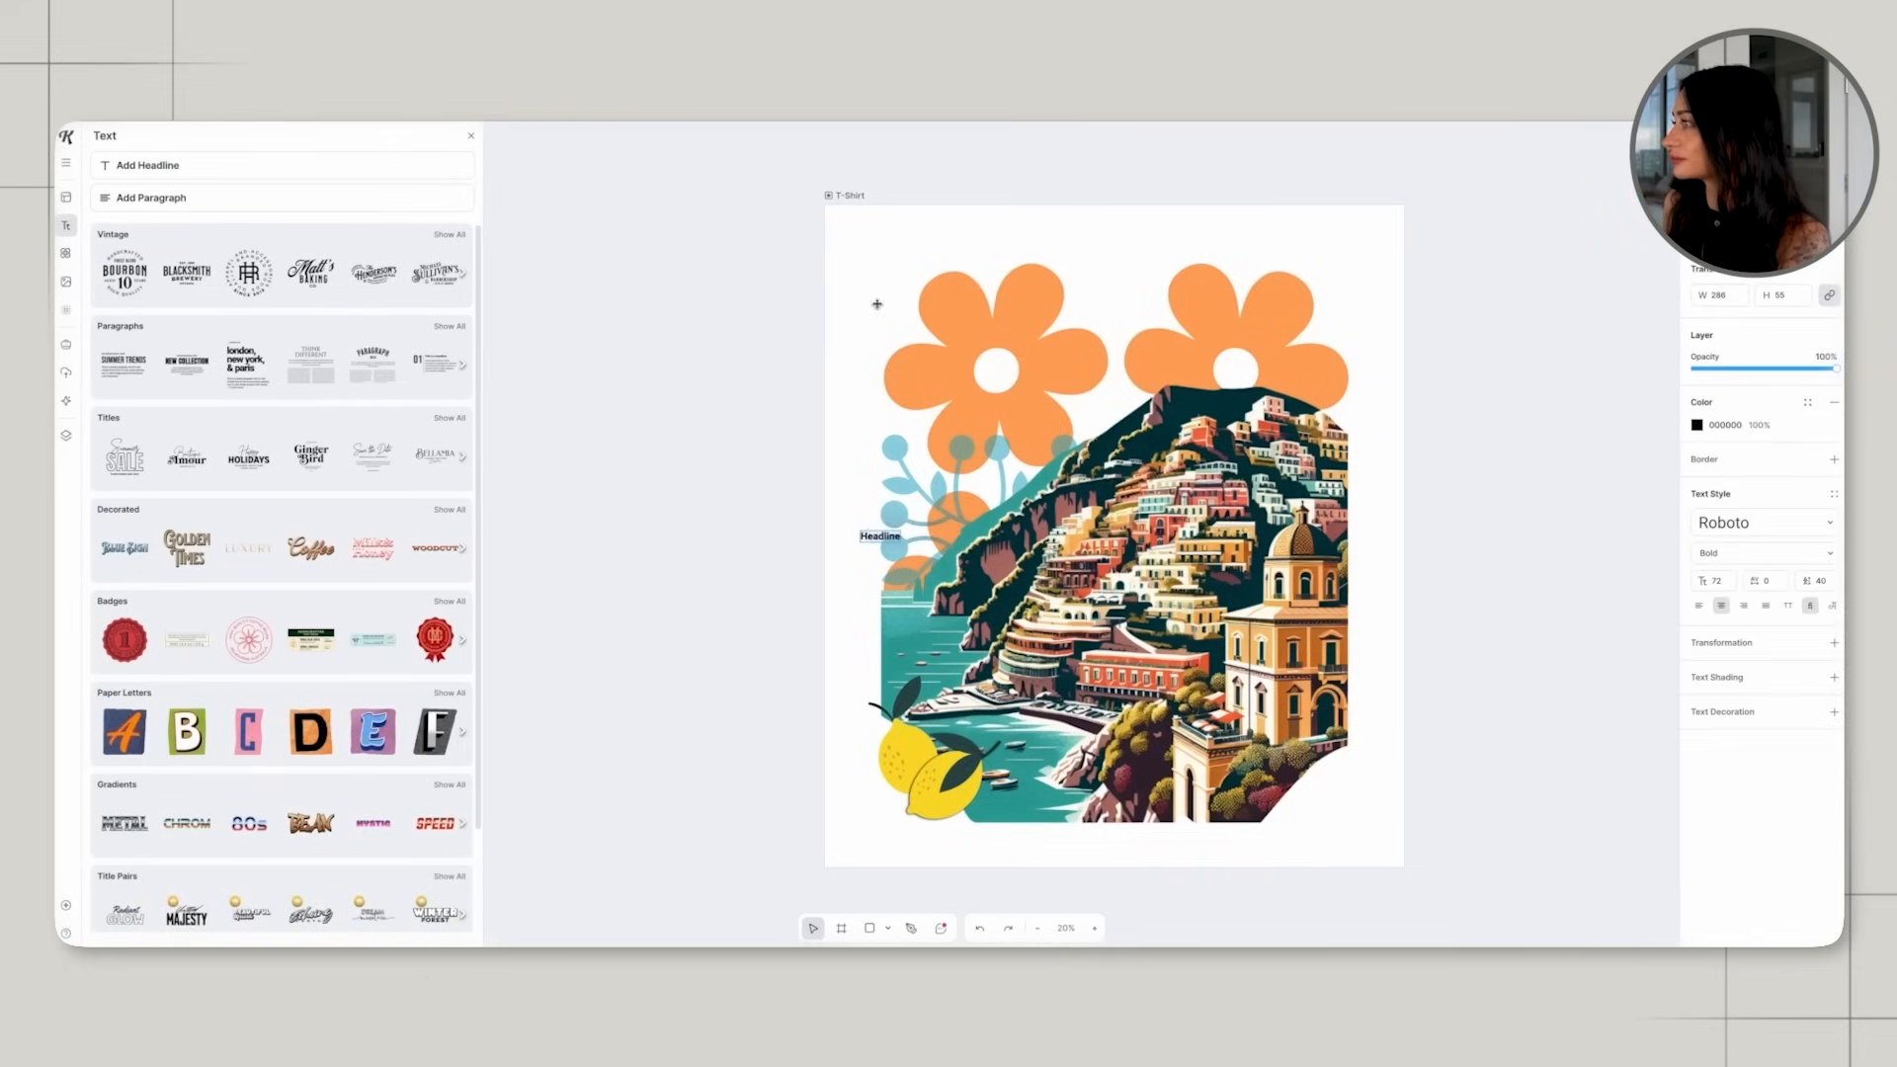
click(899, 543)
drag(900, 542, 1134, 600)
drag(993, 567, 1014, 313)
double_click(1015, 313)
text(lemoncello)
key(Escape)
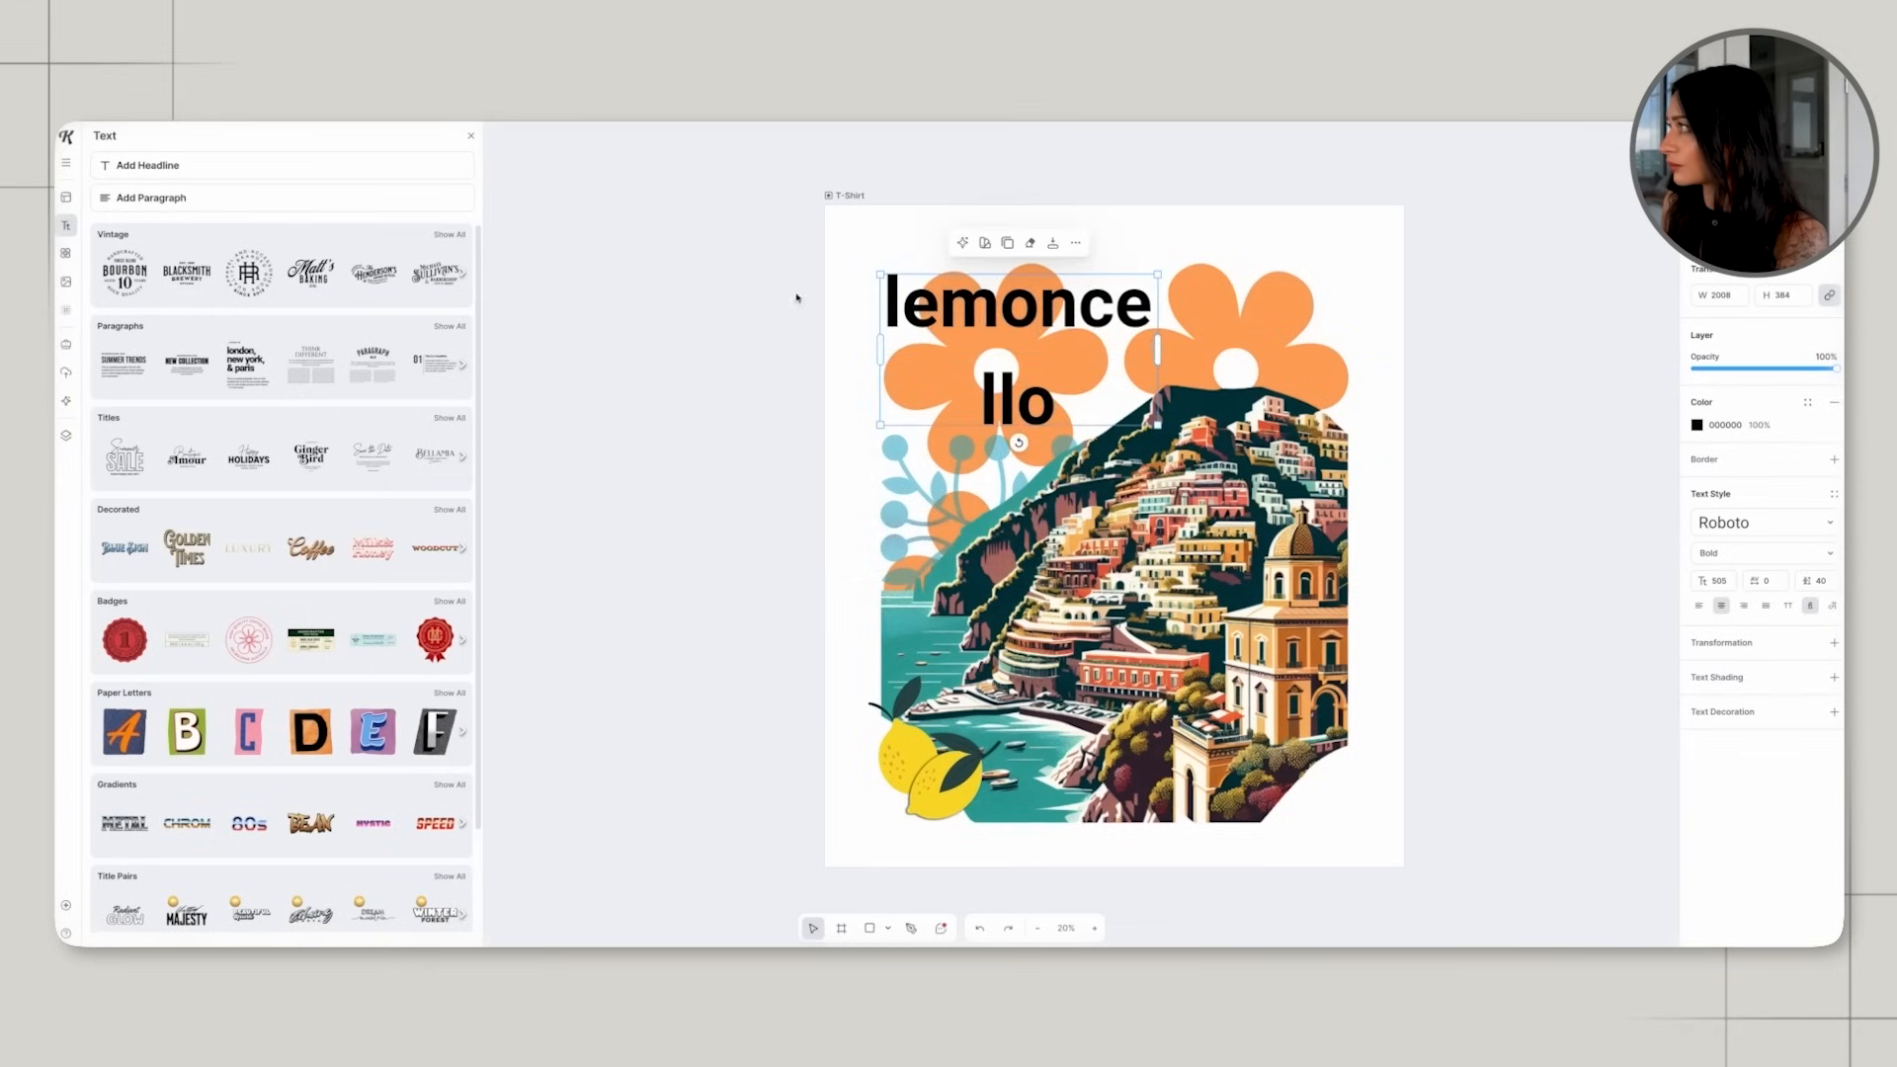
Restyle the lemoncello headline in a bold script font colored 3A3A43 and place it small across the lower edge of the lemons.
drag(1156, 351, 1087, 302)
drag(1046, 300, 1021, 342)
click(1764, 522)
click(1570, 506)
click(1571, 475)
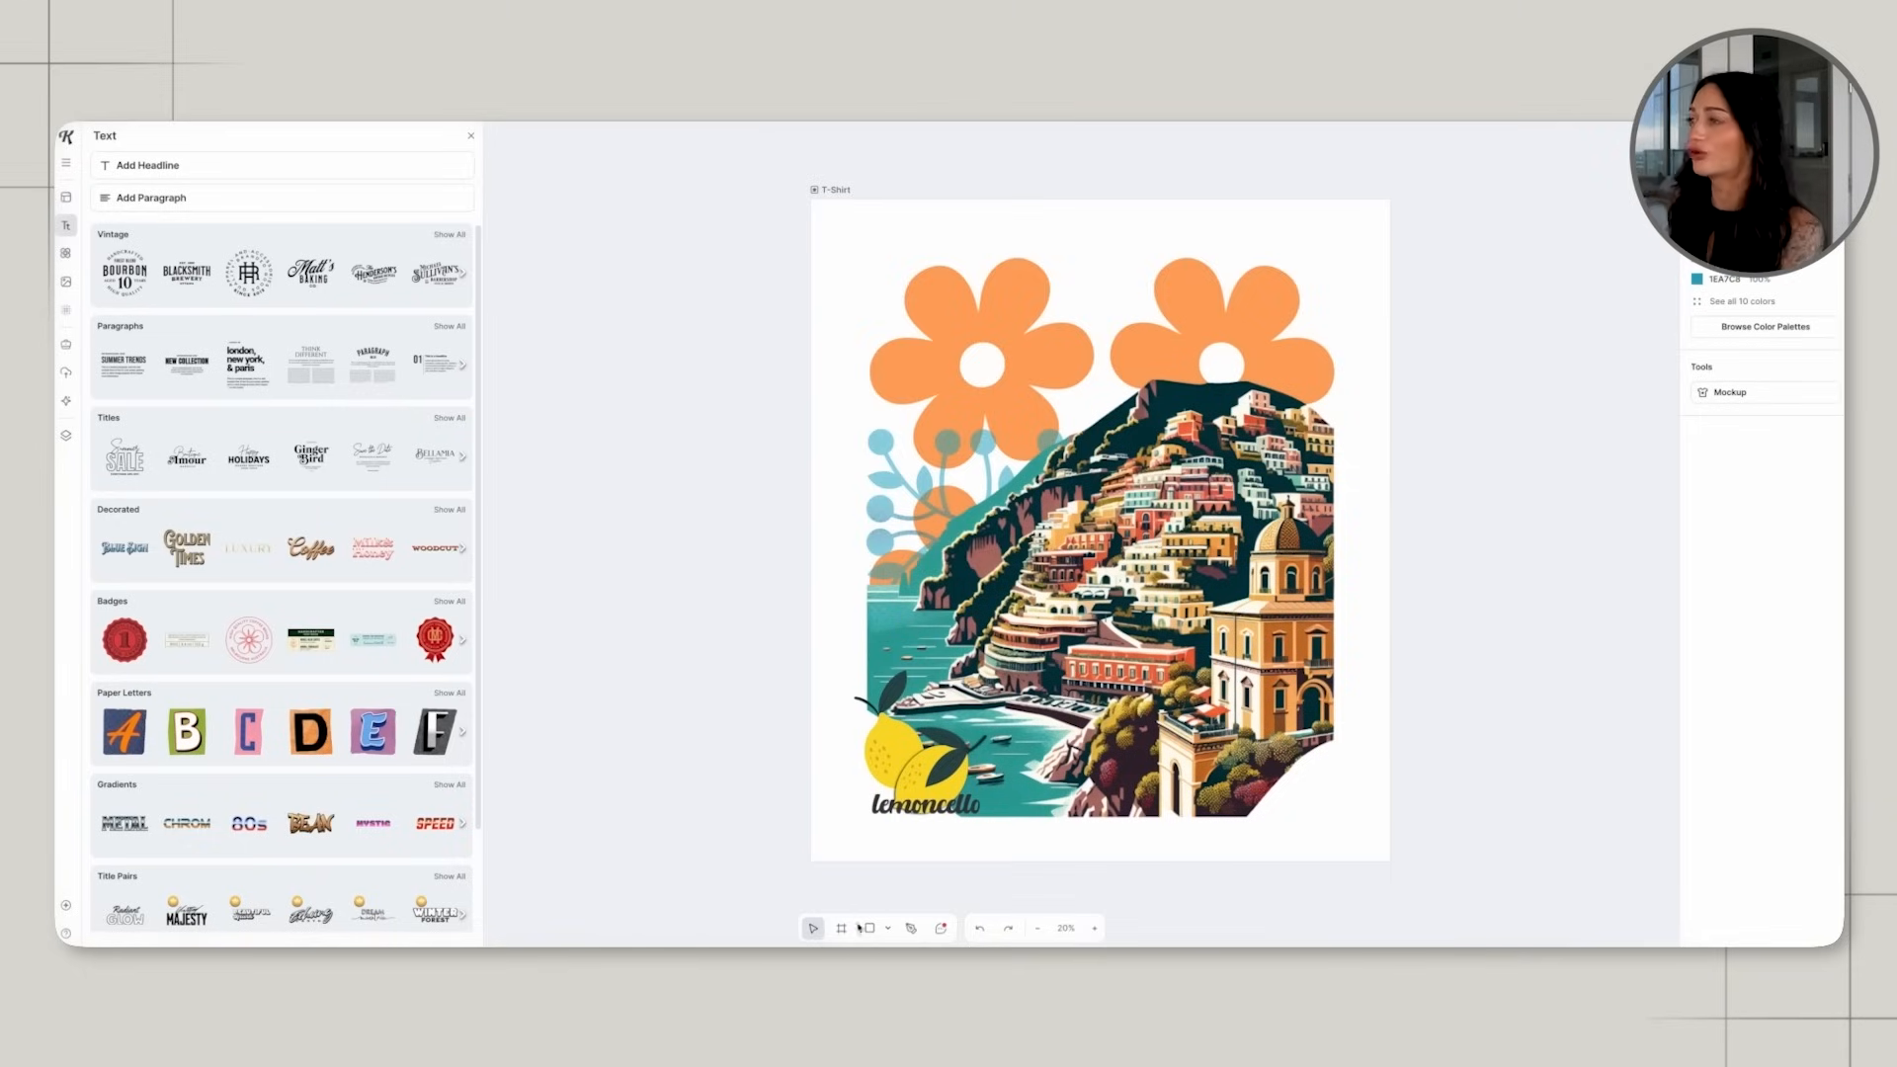
Create a second blank artboard beside the T-Shirt artboard and make it slightly larger.
scroll(1341, 374, right, 5)
drag(1307, 217, 1676, 628)
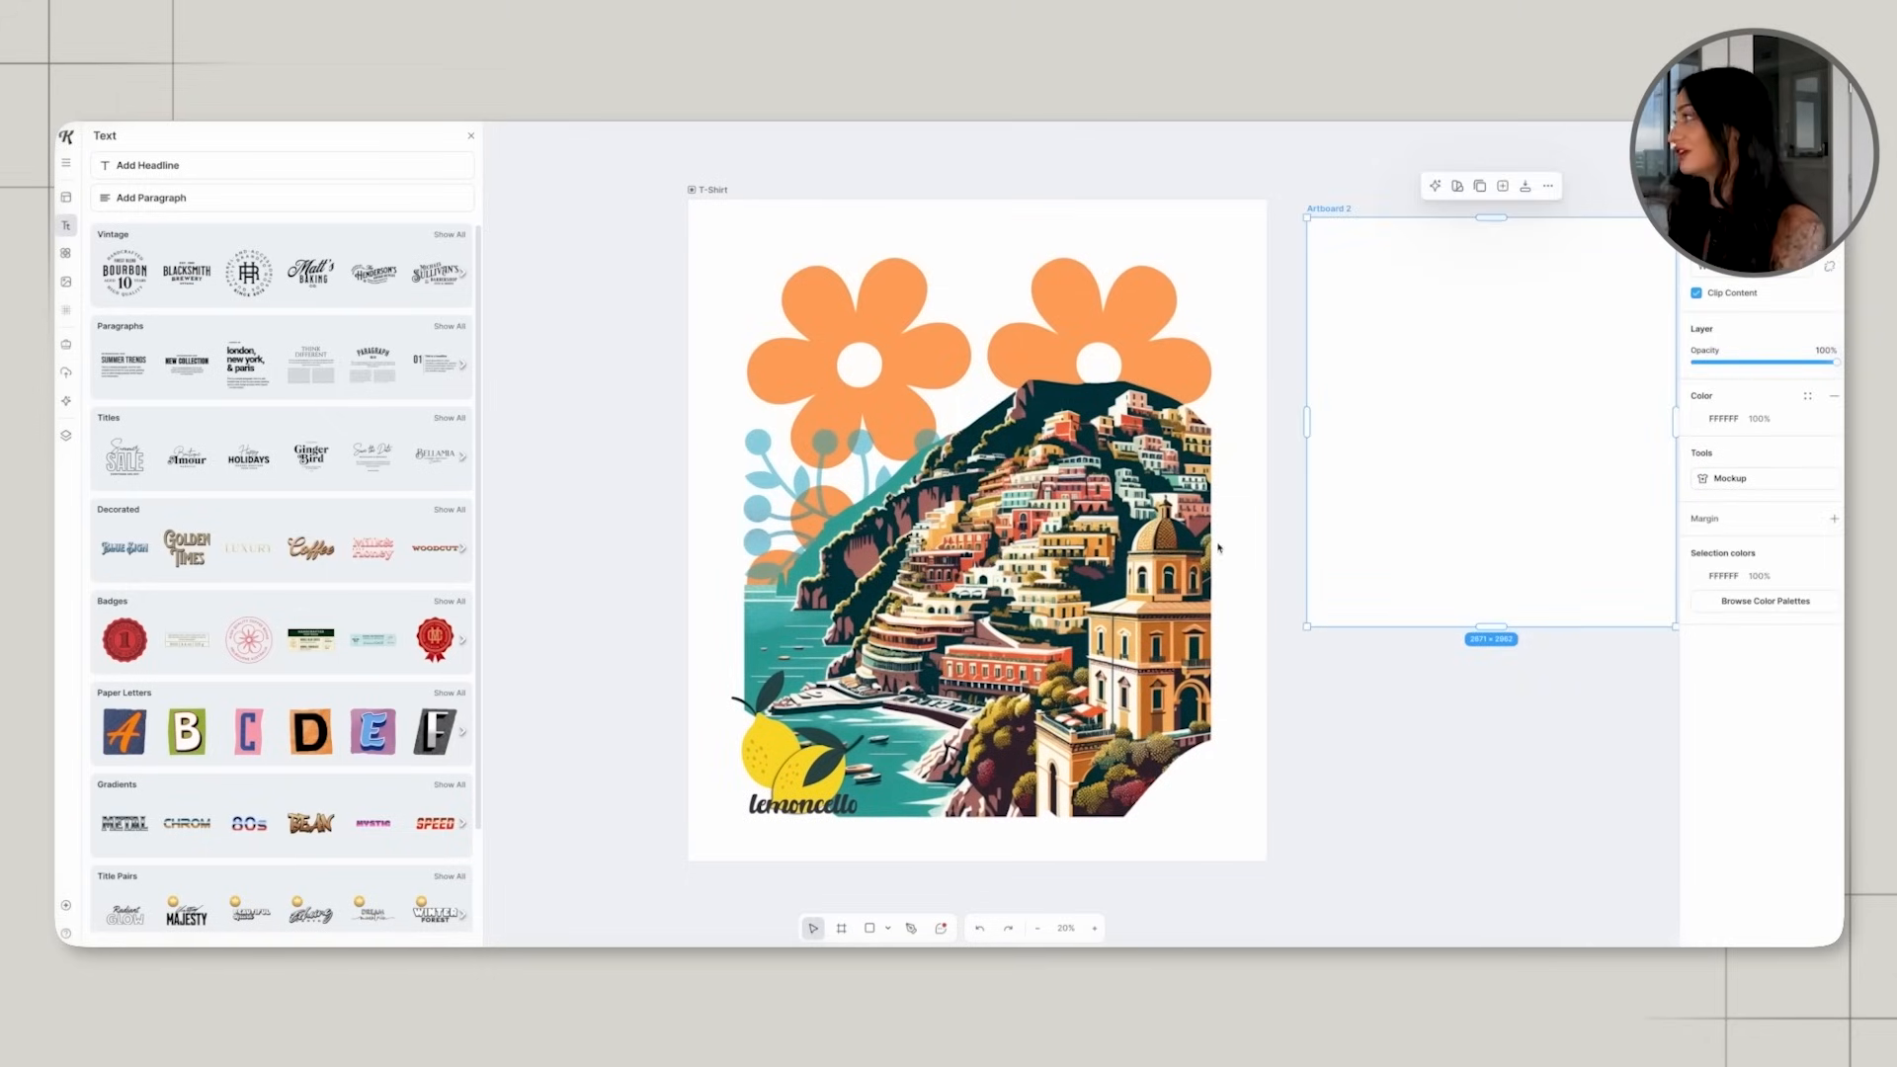
scroll(1219, 548, right, 6)
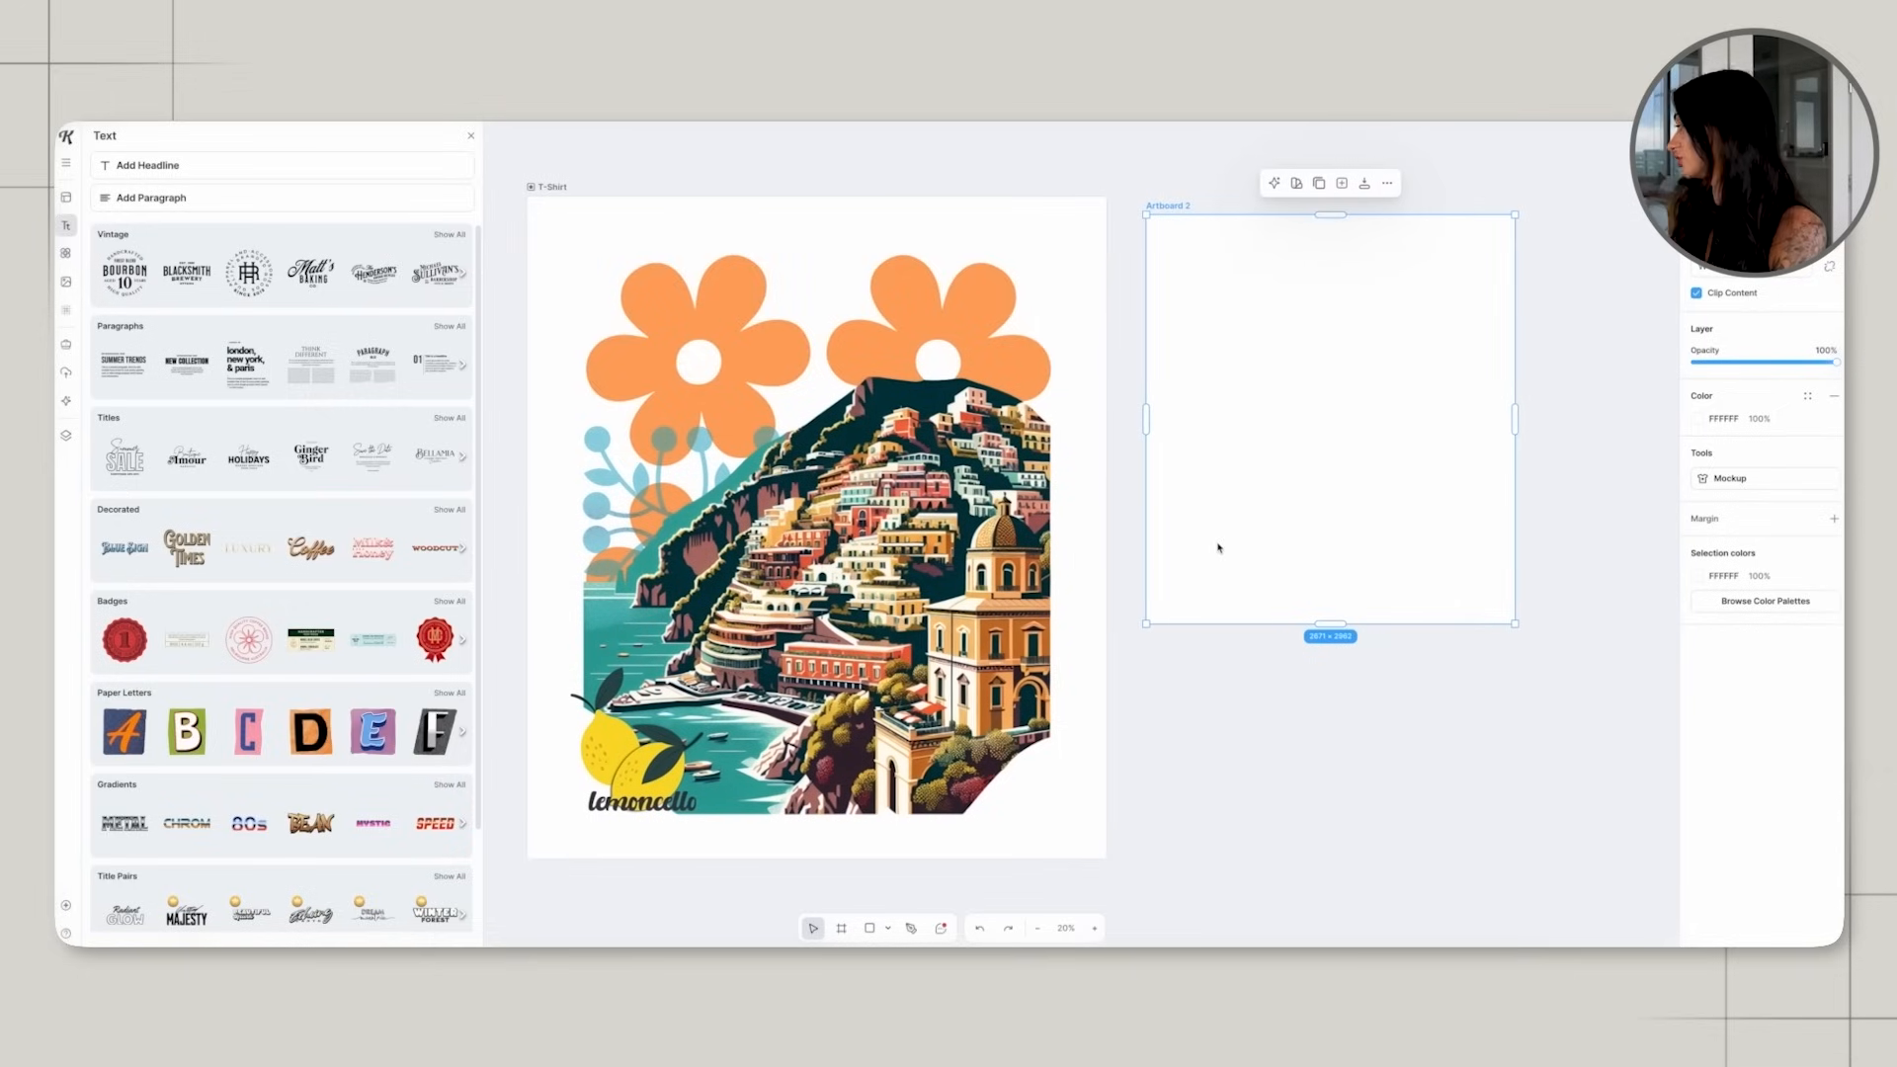
drag(1515, 623, 1561, 607)
click(1548, 682)
scroll(1548, 683, up, 1)
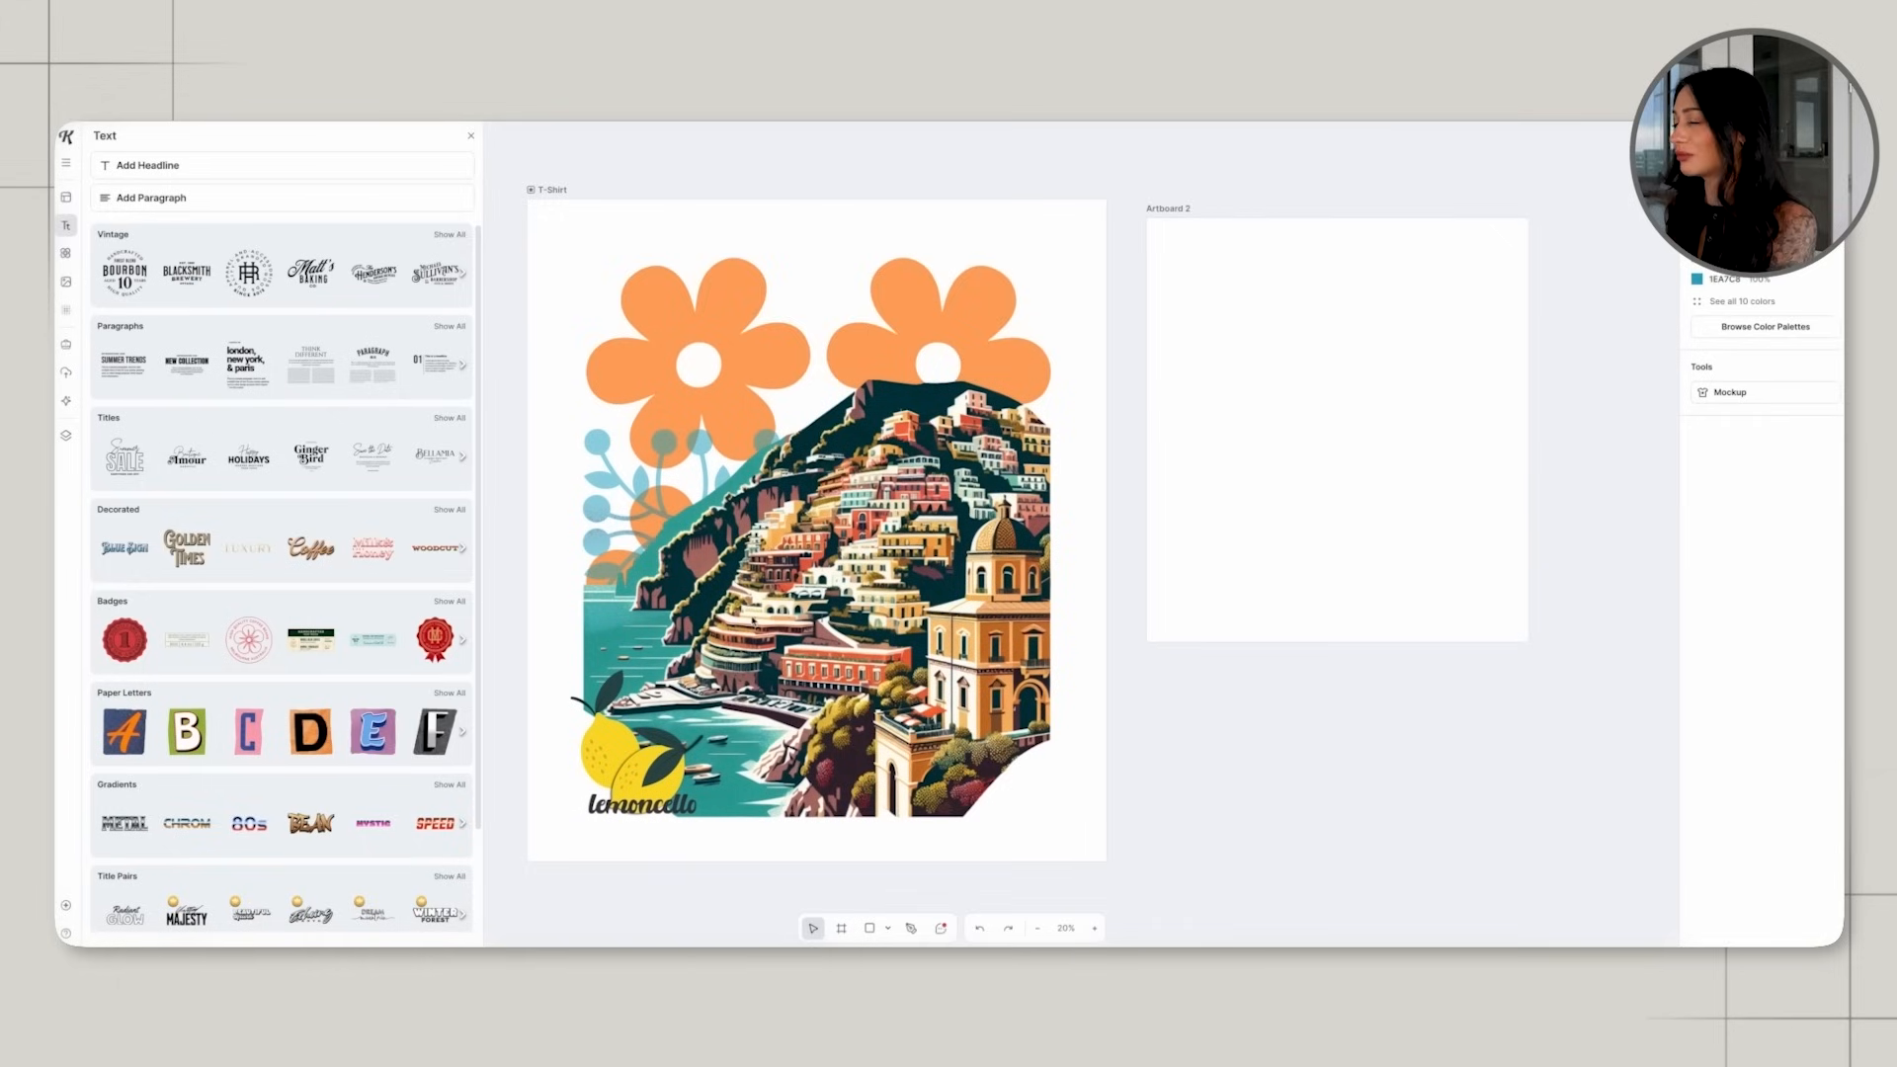
Duplicate the two lemons and the lemoncello text from the T-Shirt artboard and place the copies on Artboard 2.
drag(536, 745, 648, 814)
scroll(649, 814, down, 1)
click(672, 833)
click(642, 764)
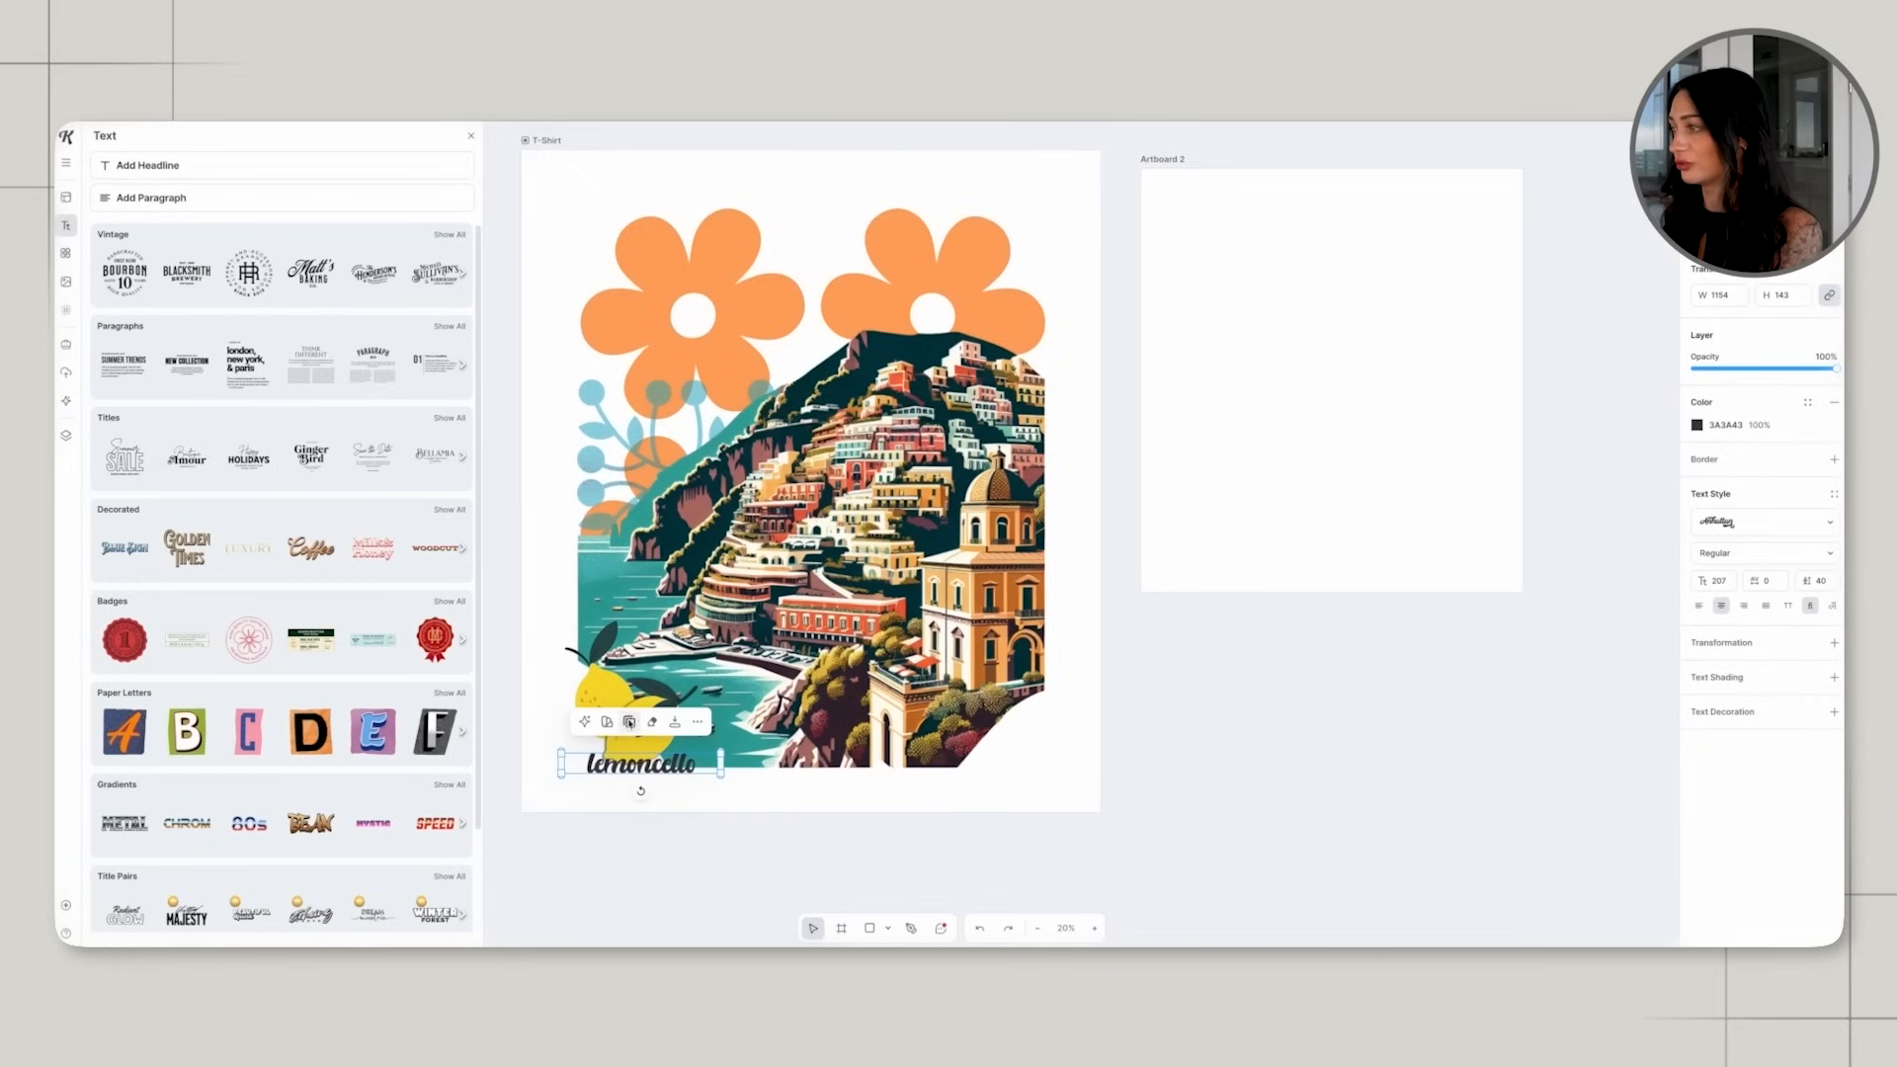
drag(642, 764, 648, 763)
click(606, 713)
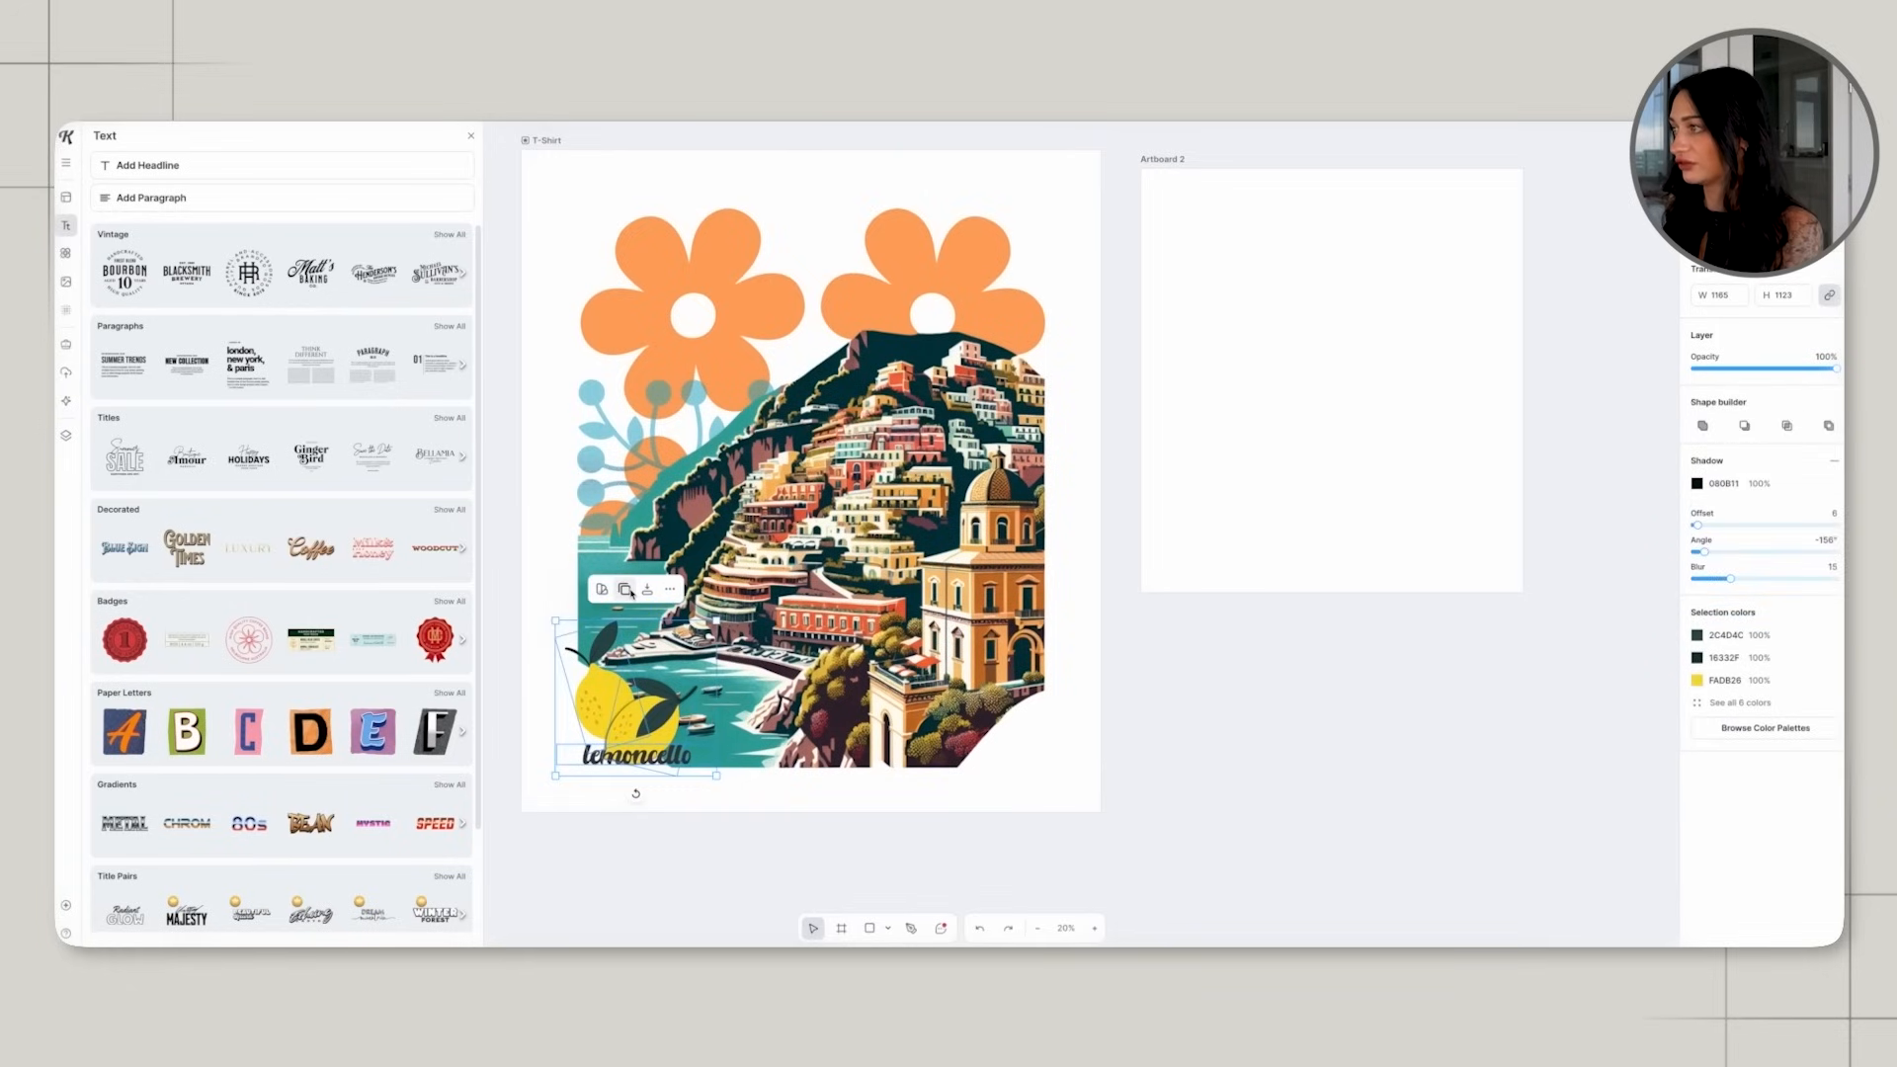
click(631, 593)
drag(638, 728, 1408, 411)
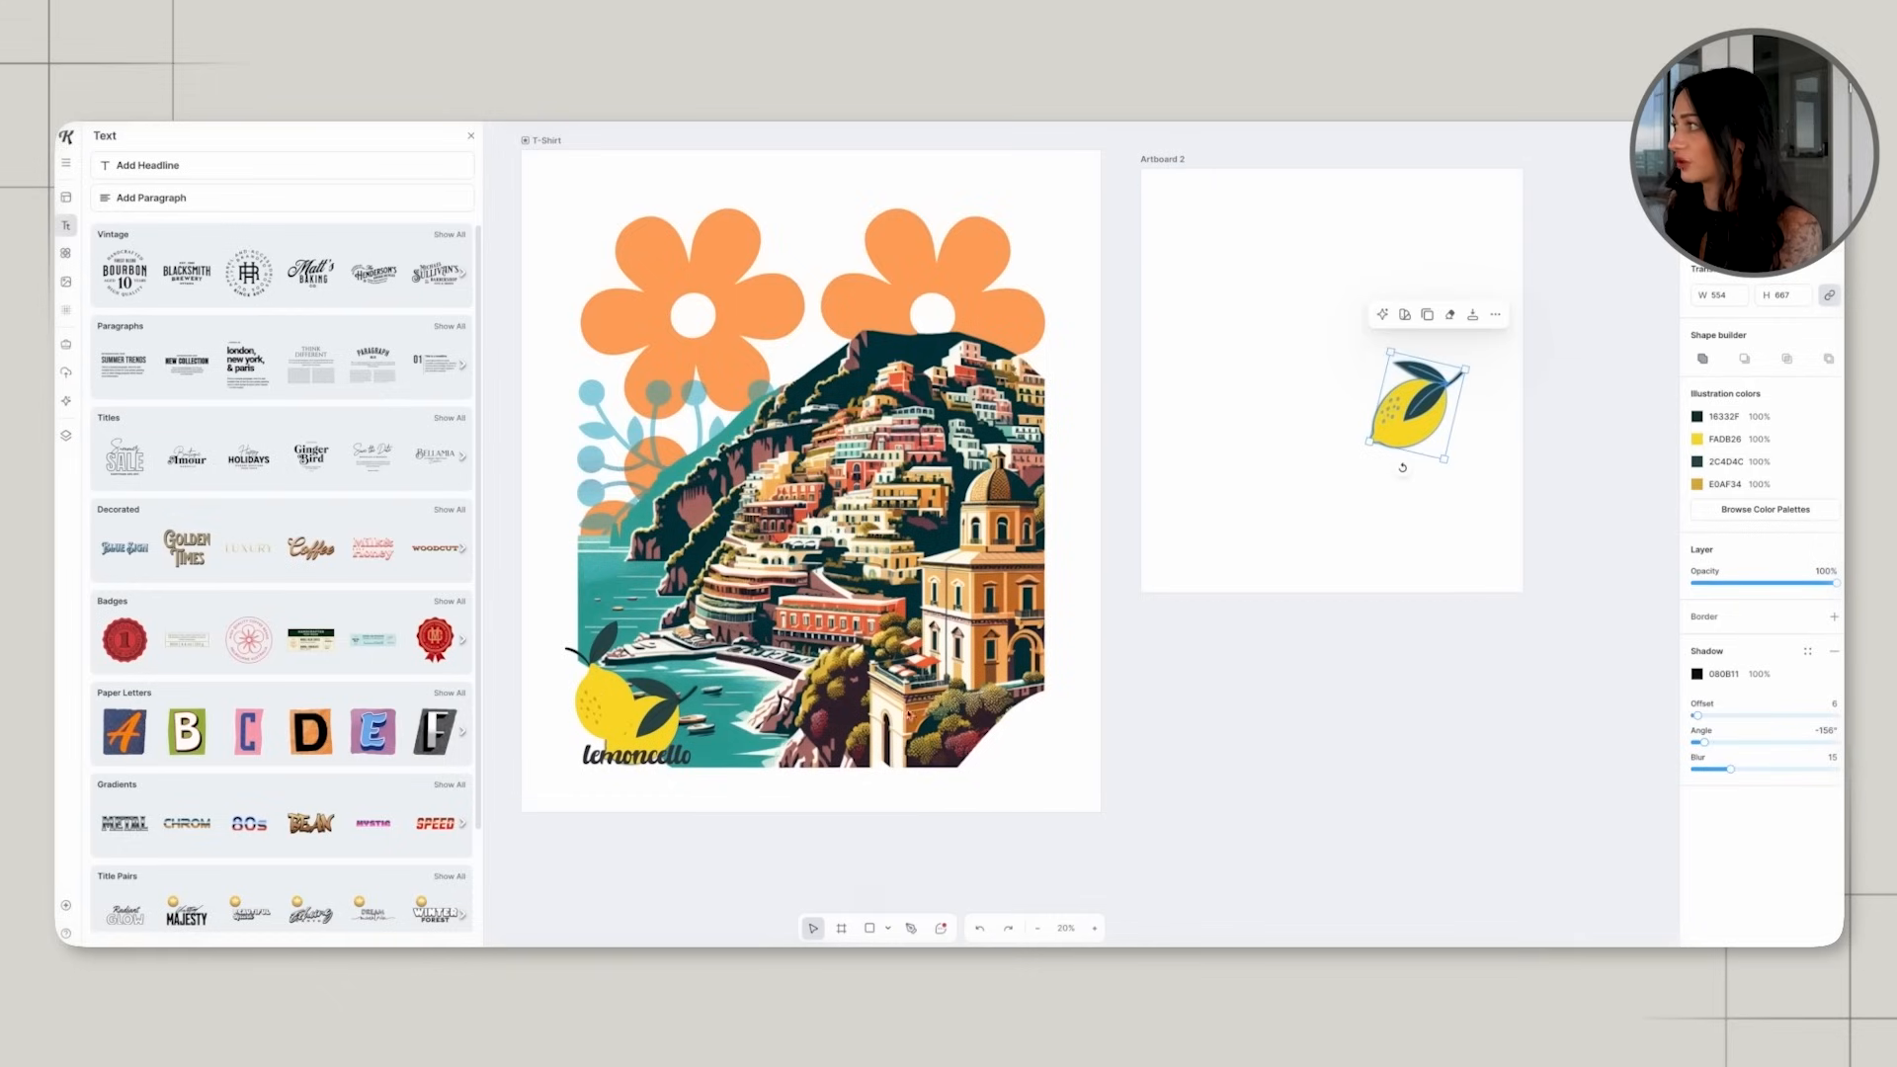
drag(596, 692, 1274, 374)
click(604, 761)
key(ctrl+v)
click(1198, 635)
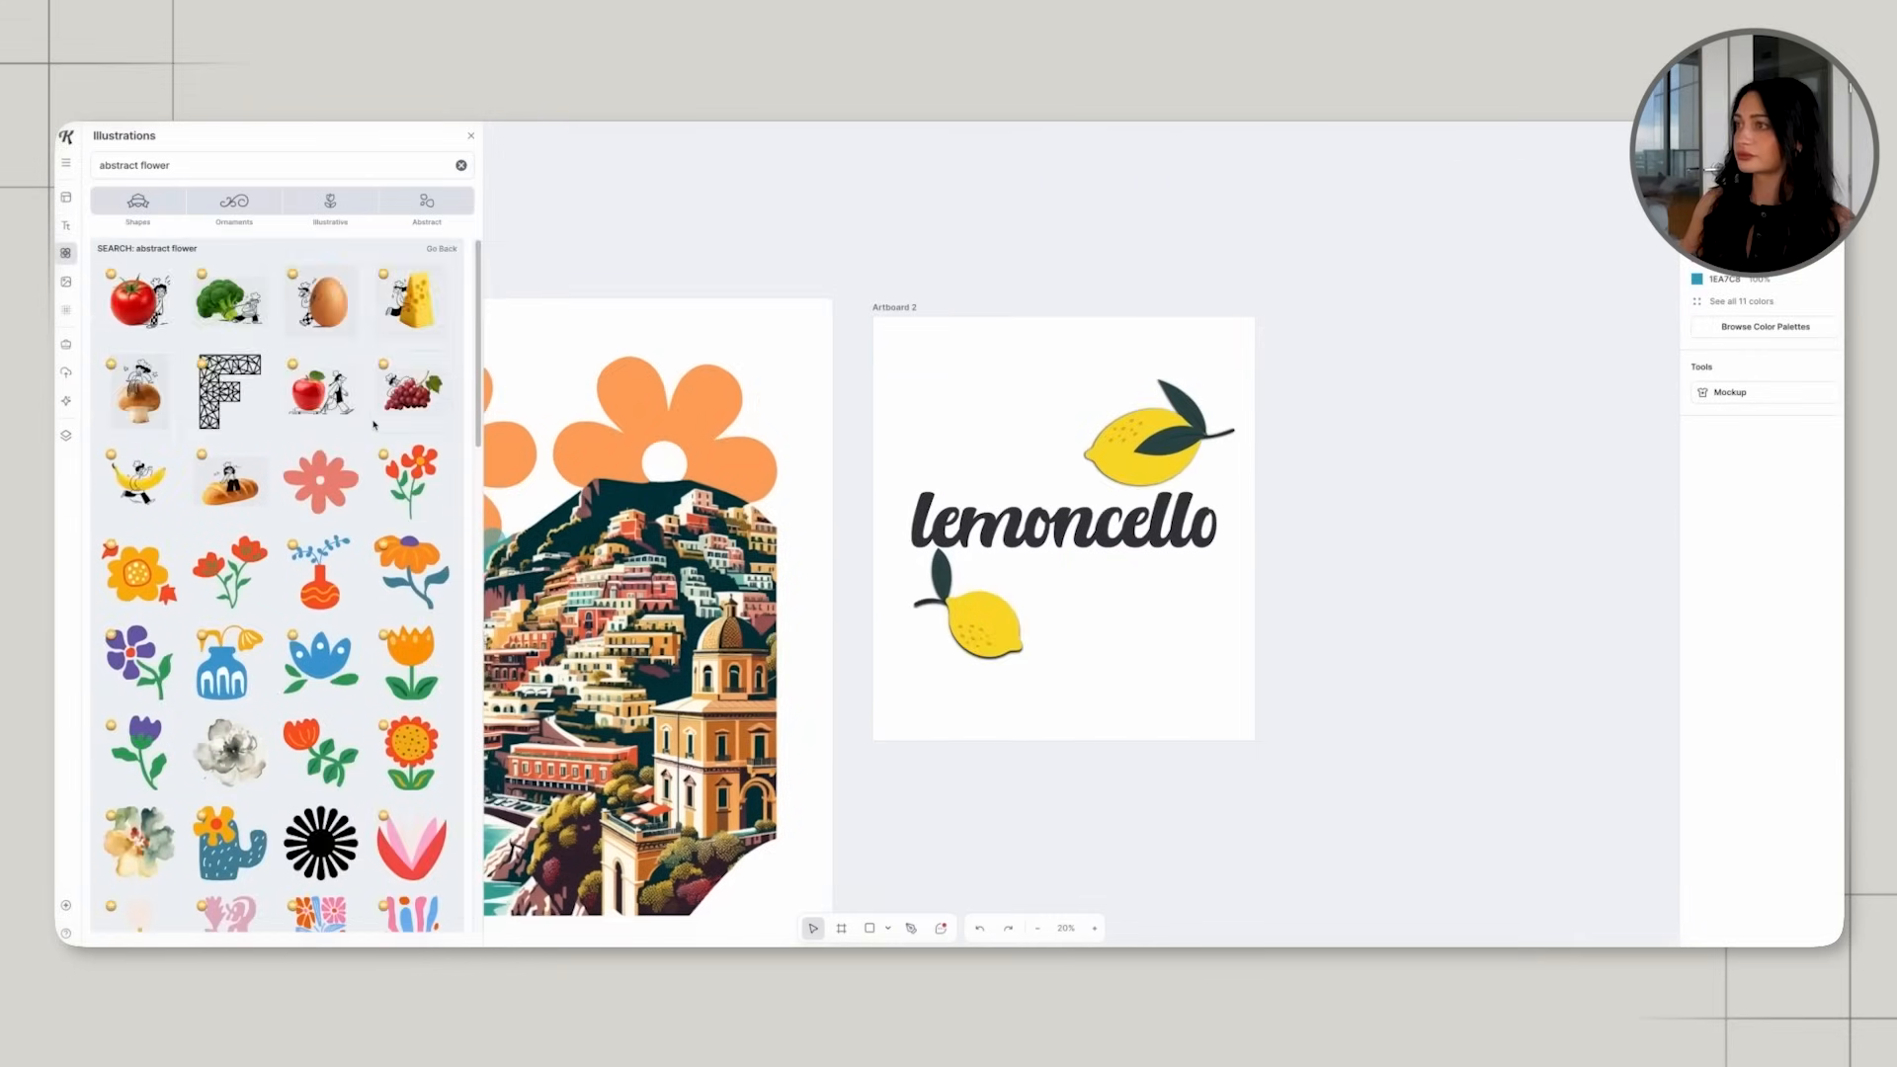
Add the yellow daisy-like flower from the "abstract flower" illustrations over the lemoncello text on Artboard 2.
scroll(374, 425, down, 15)
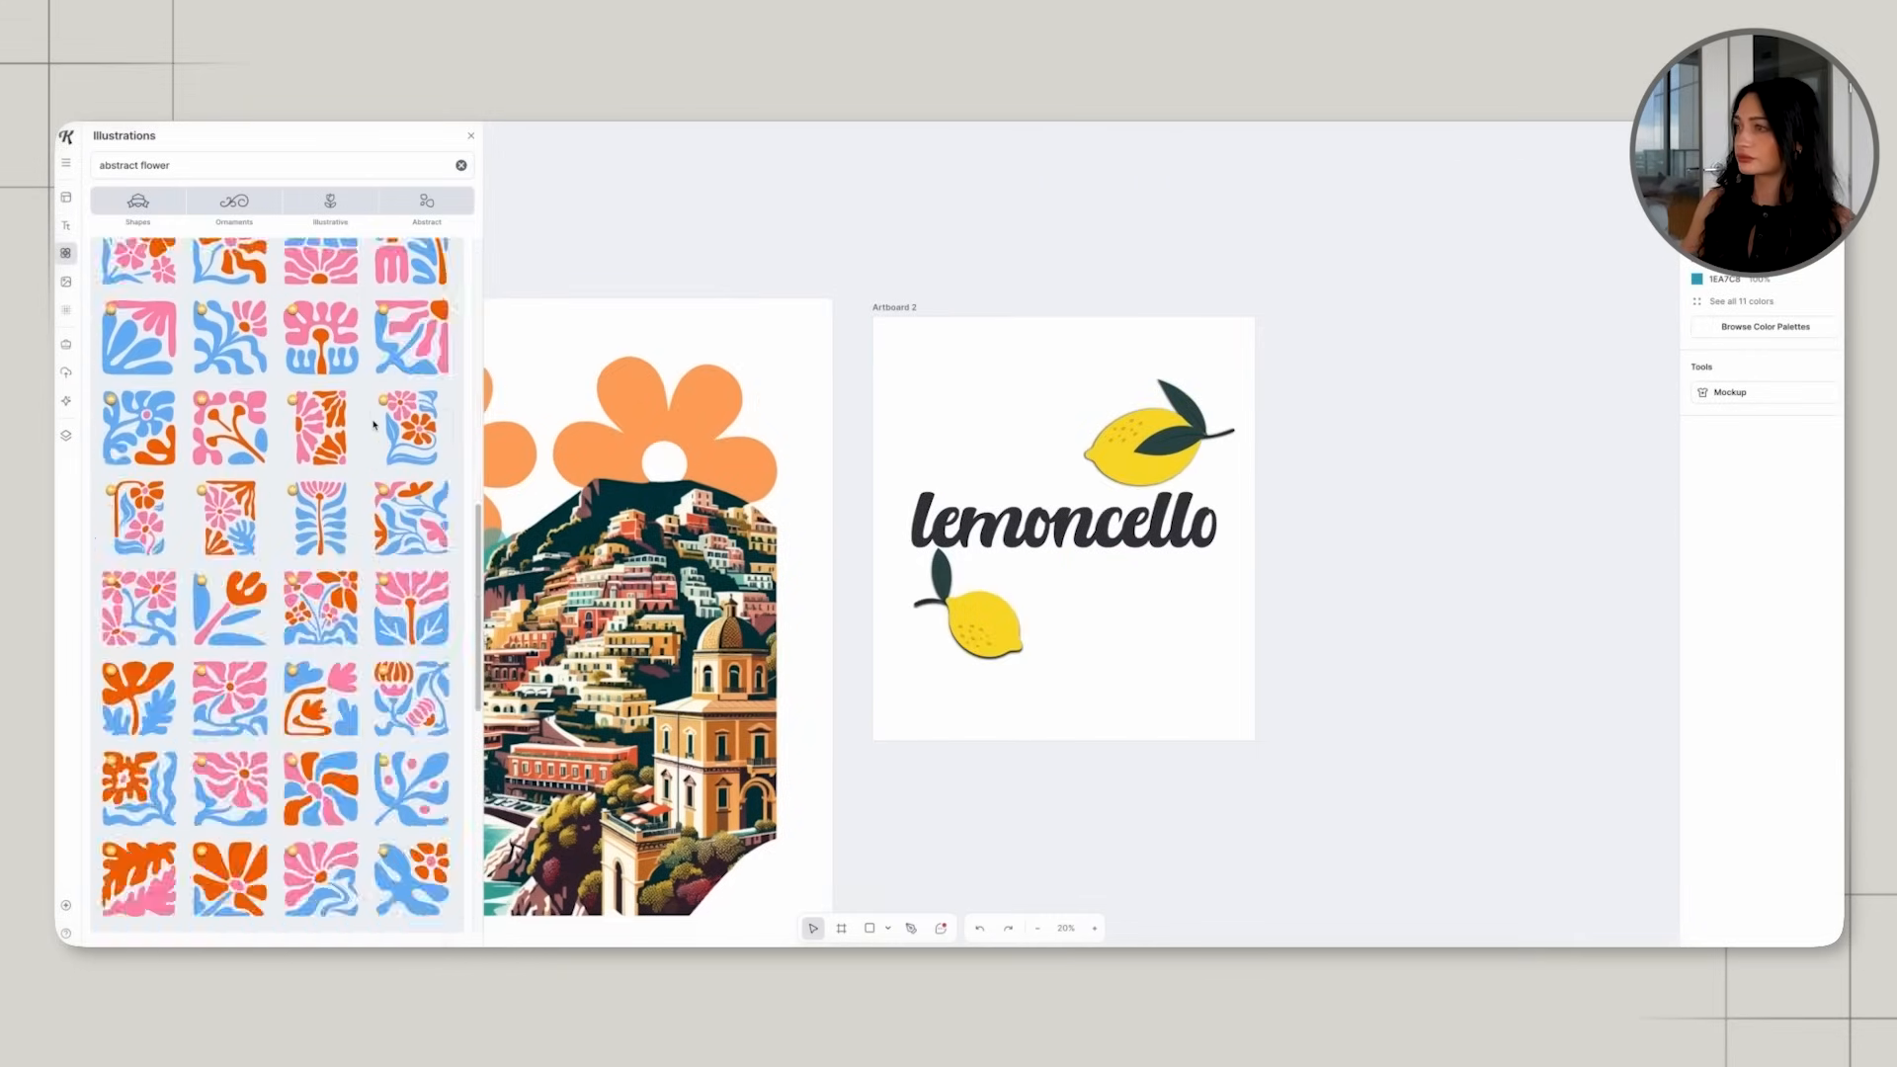
scroll(374, 423, down, 5)
drag(140, 606, 1069, 541)
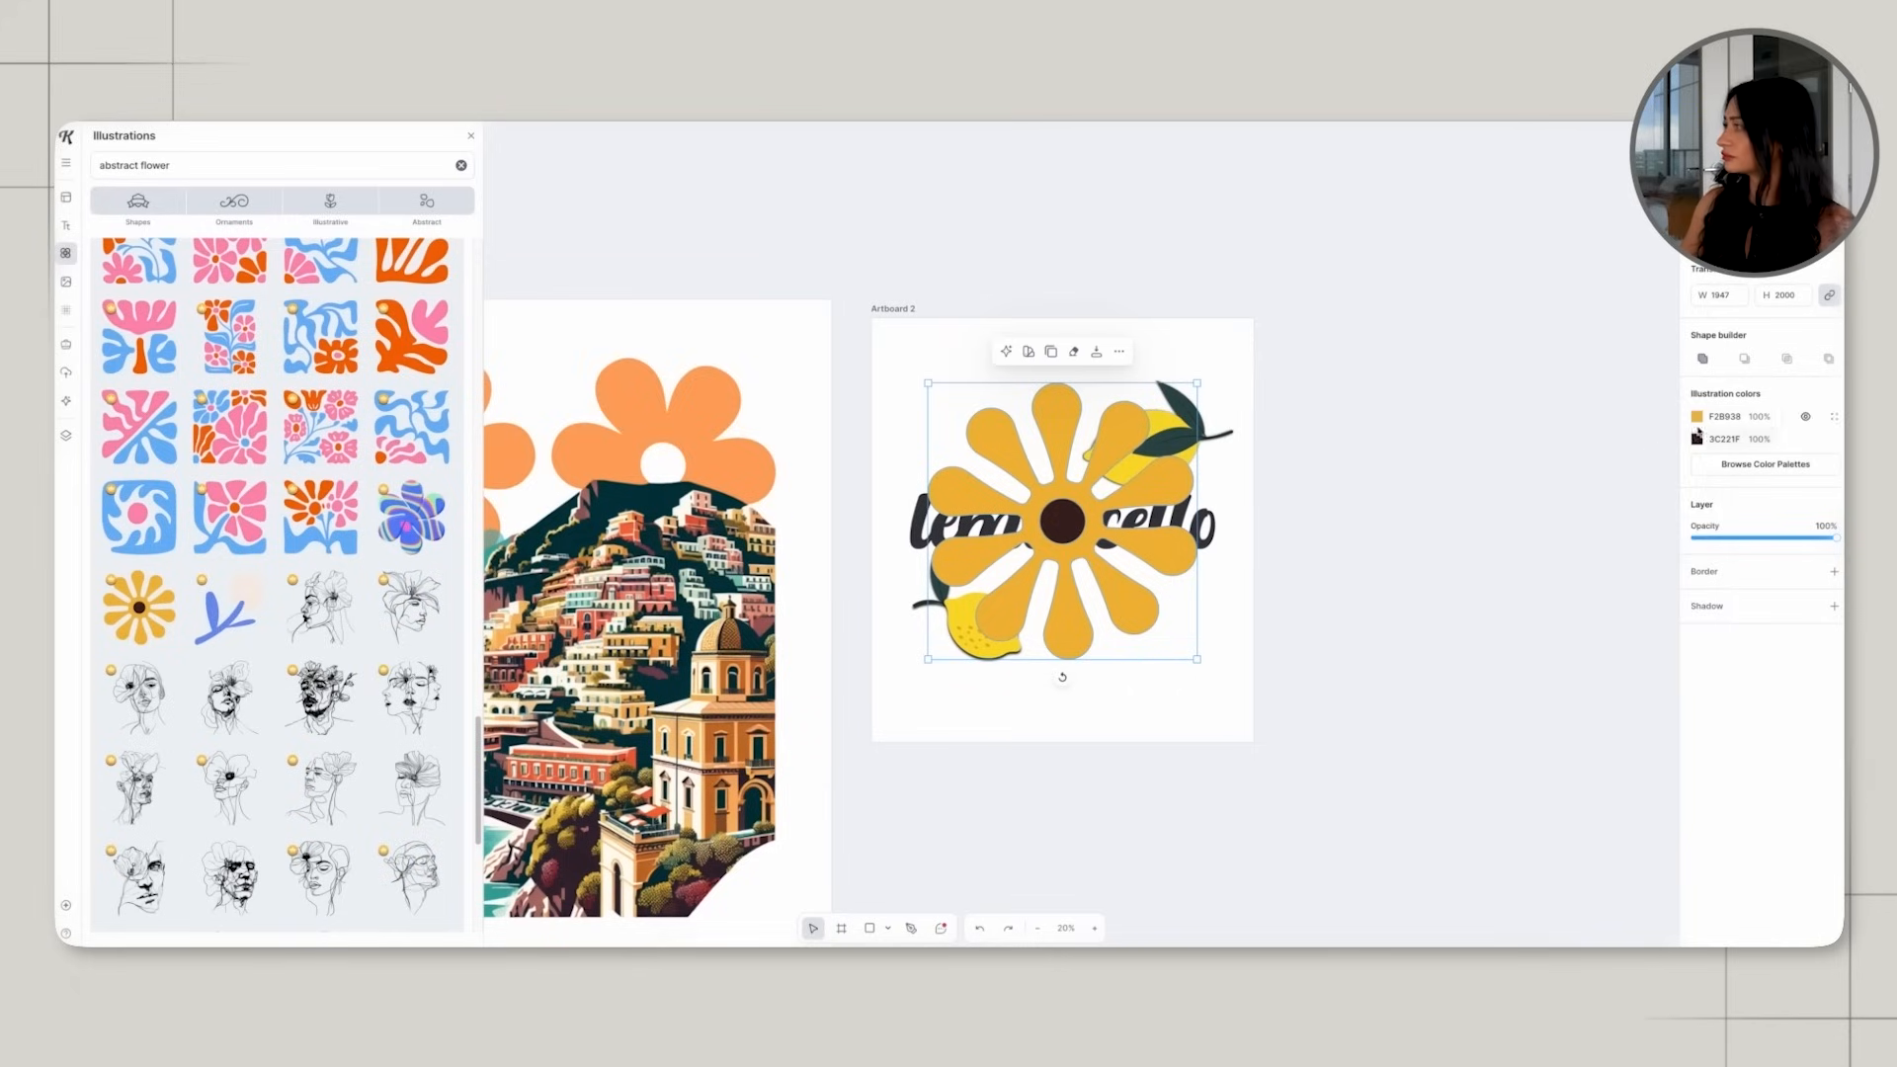
Recolor the flower's petals and center to orange FFA65E and send it behind the lemons and text.
click(1697, 417)
click(1521, 724)
click(1373, 613)
click(1128, 434)
click(1118, 353)
click(1214, 641)
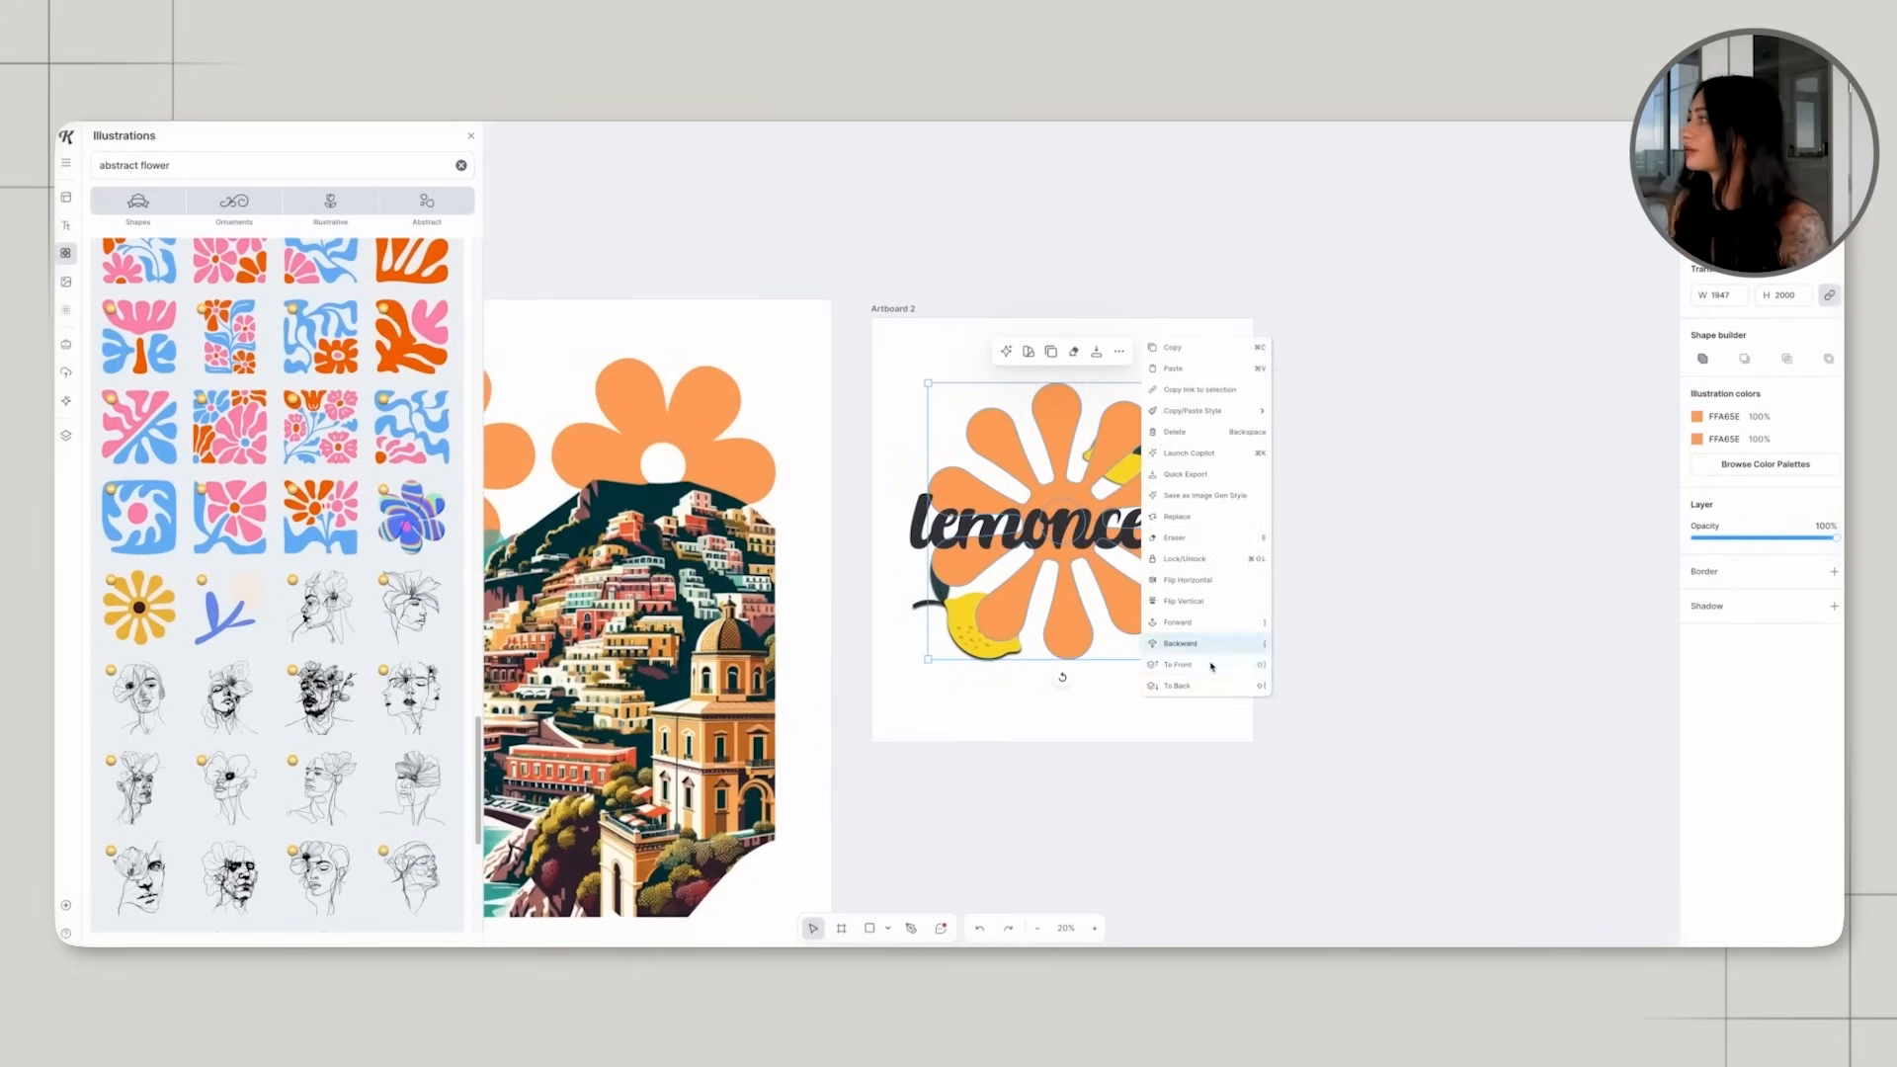
click(1214, 686)
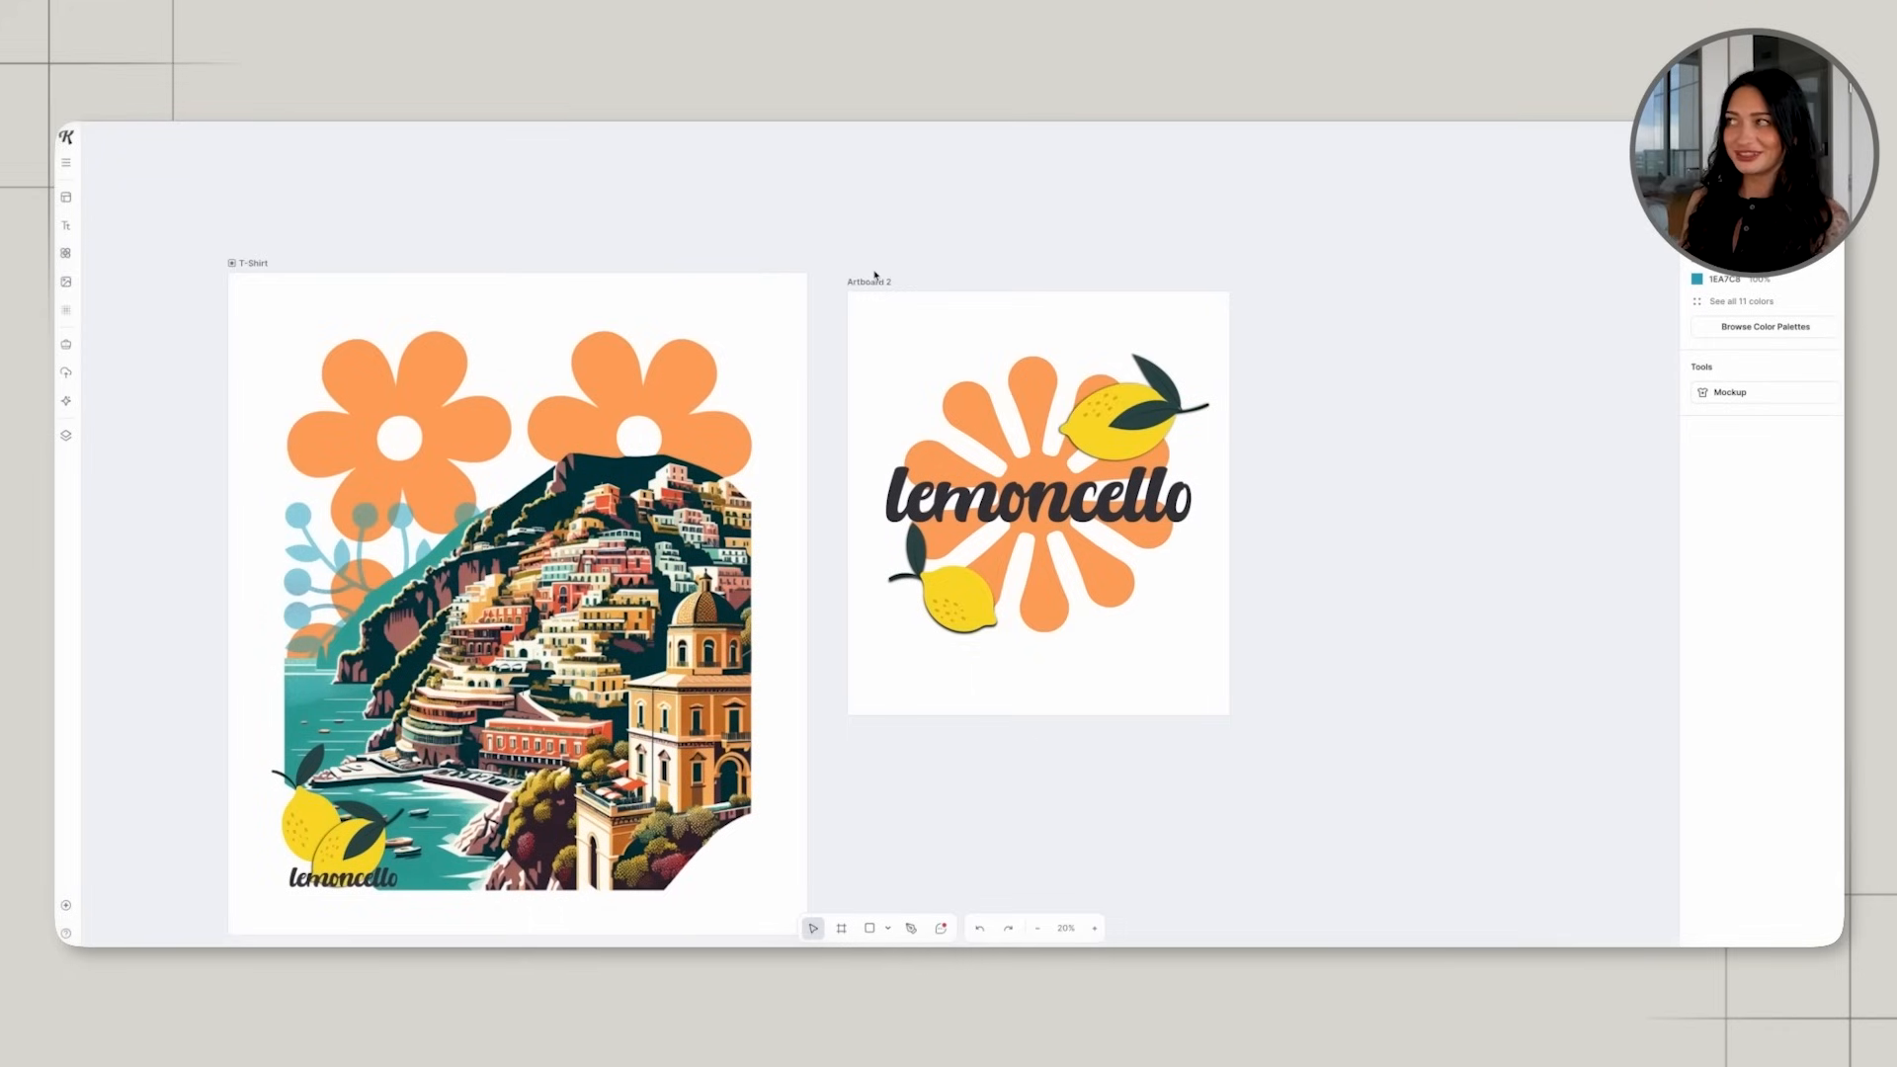
Rename the second artboard lemoncello and export all artboards as PNG with the background removed.
click(872, 280)
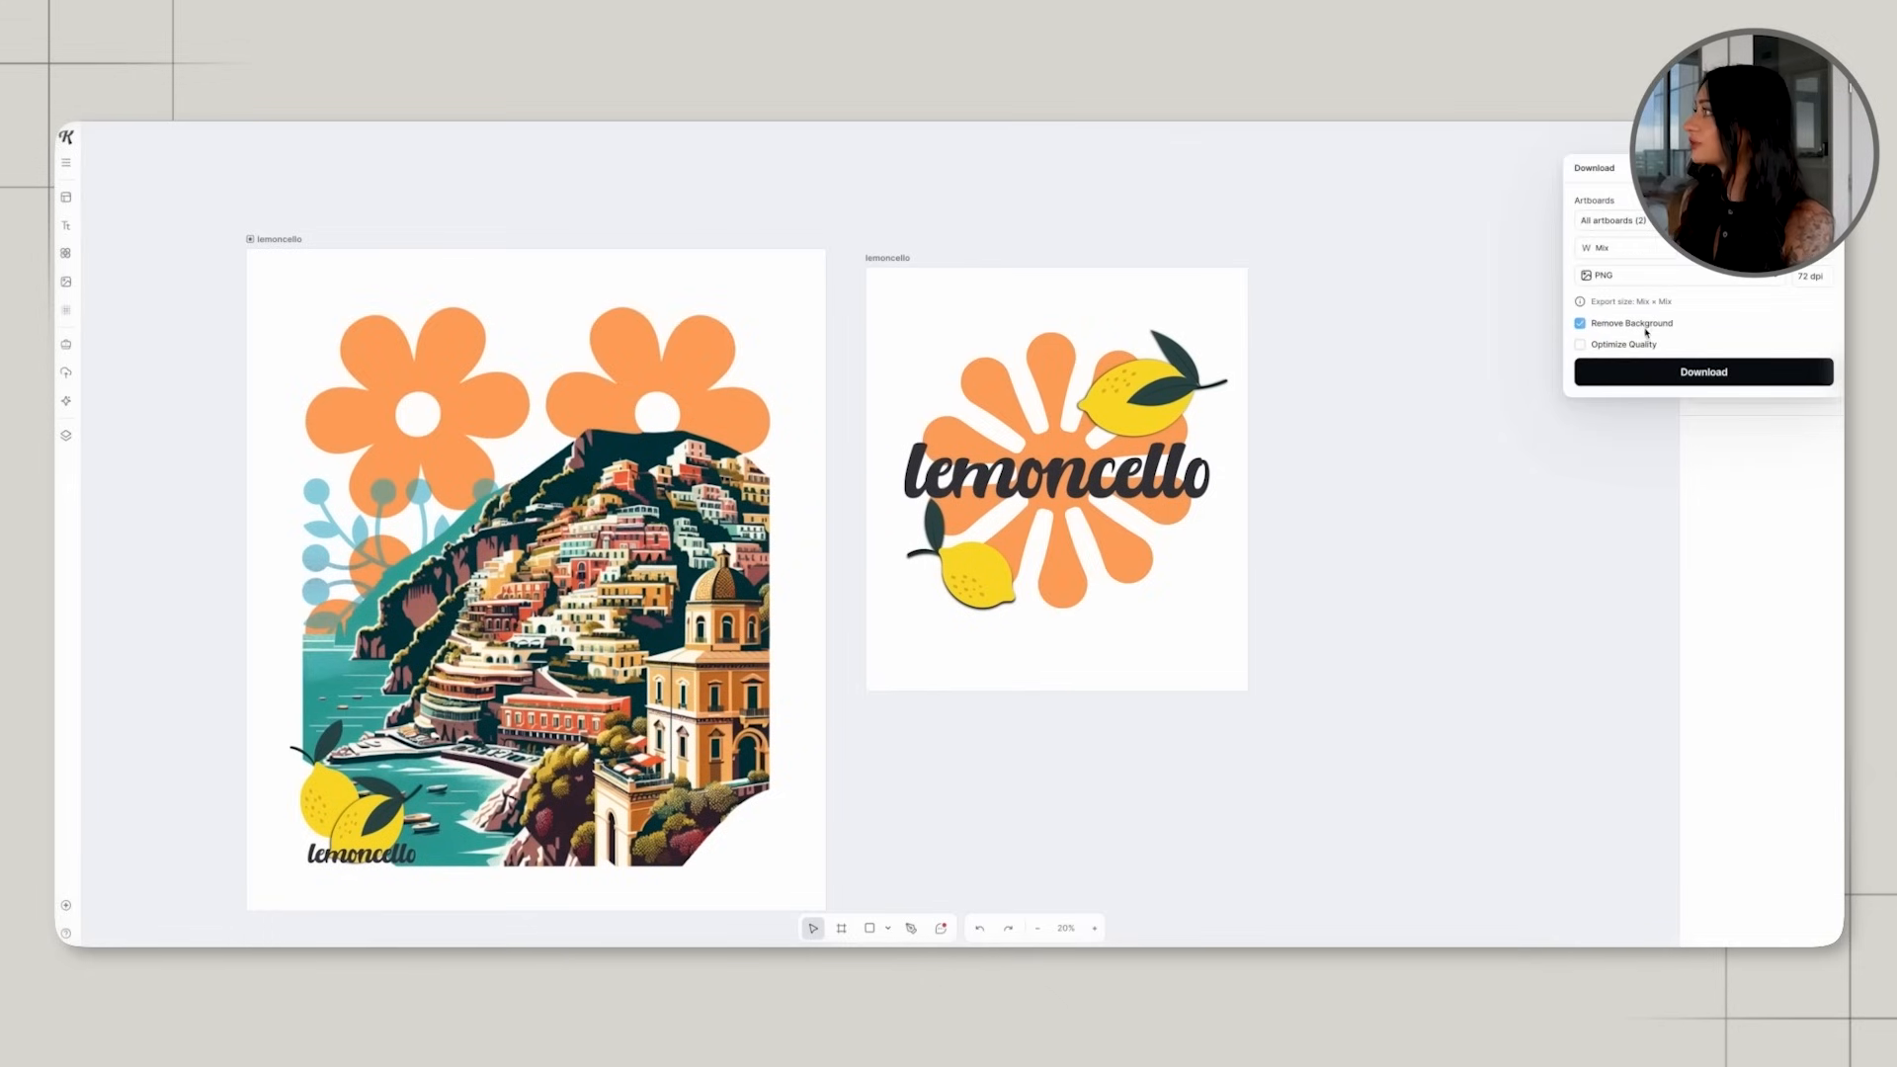
click(1693, 378)
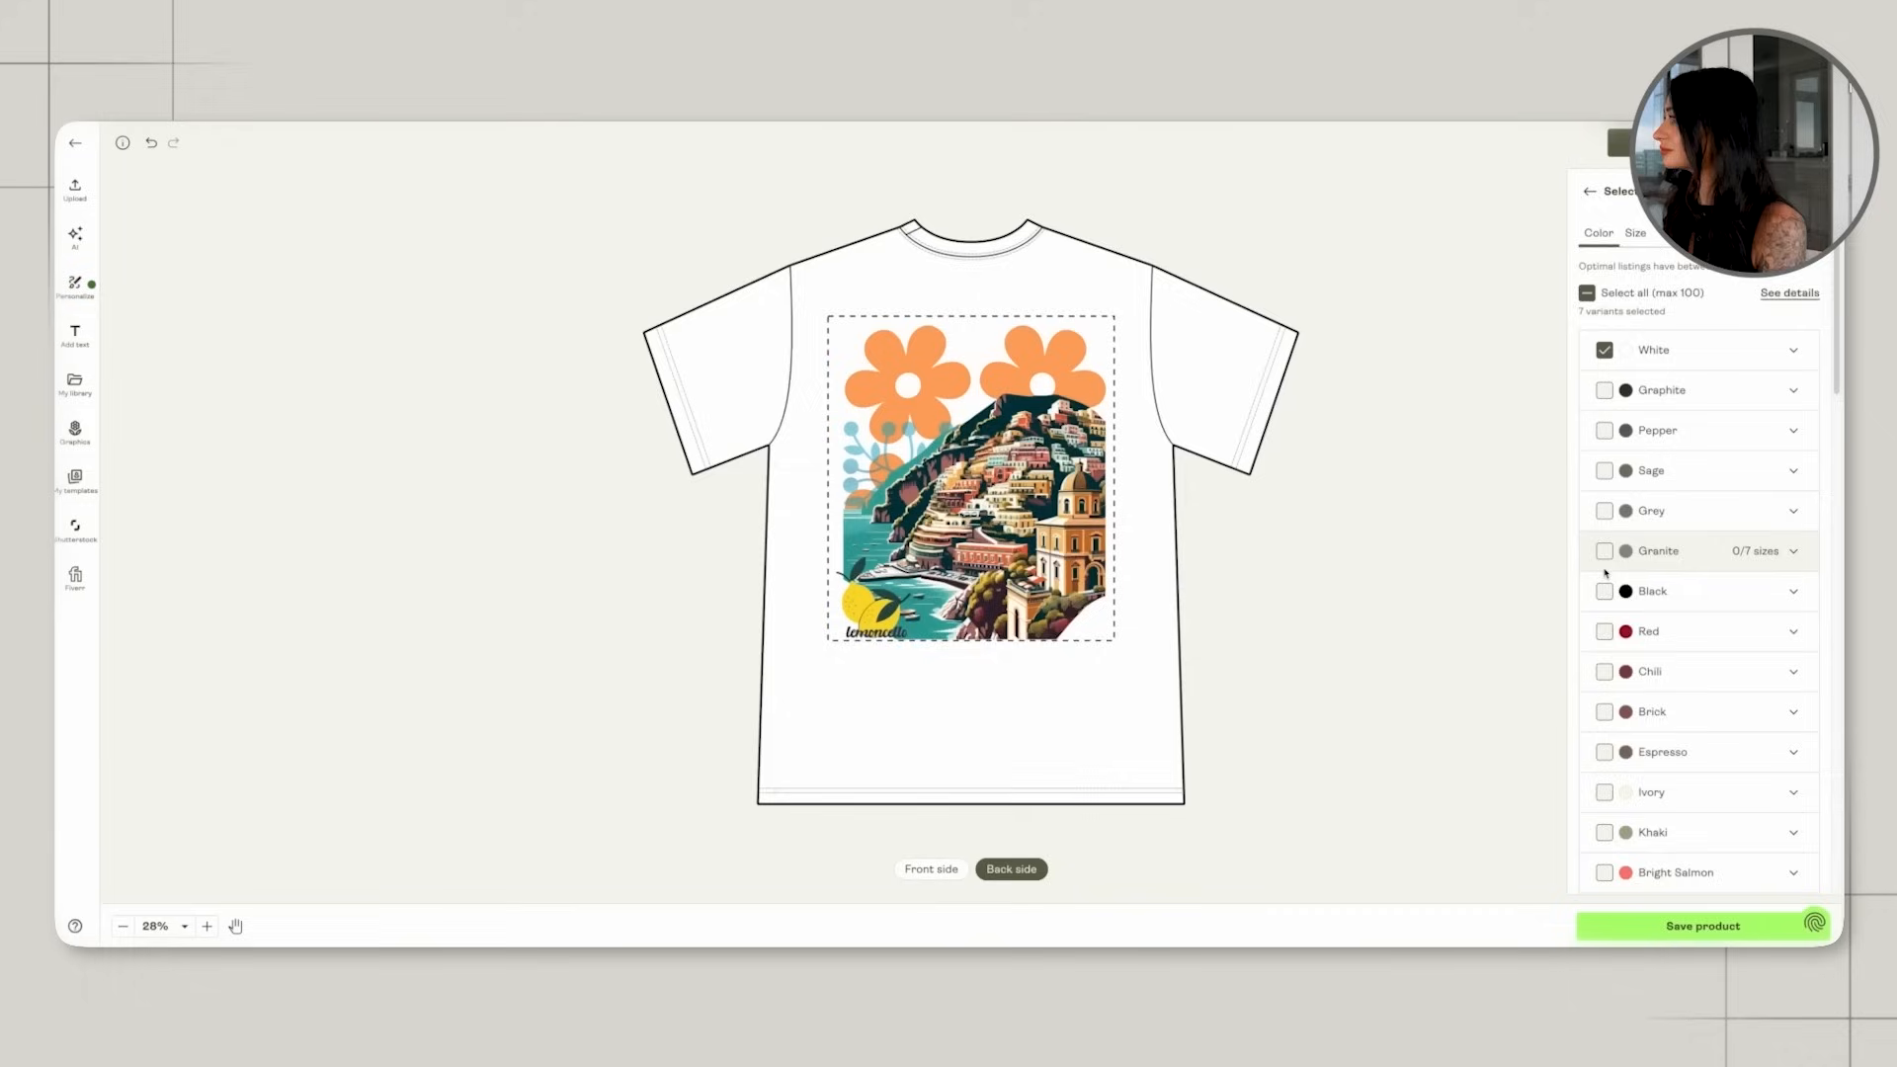
In Printify, add Ivory, Butter and a light blue to the shirt colors for the lemoncello product.
click(1605, 550)
scroll(1605, 553, down, 2)
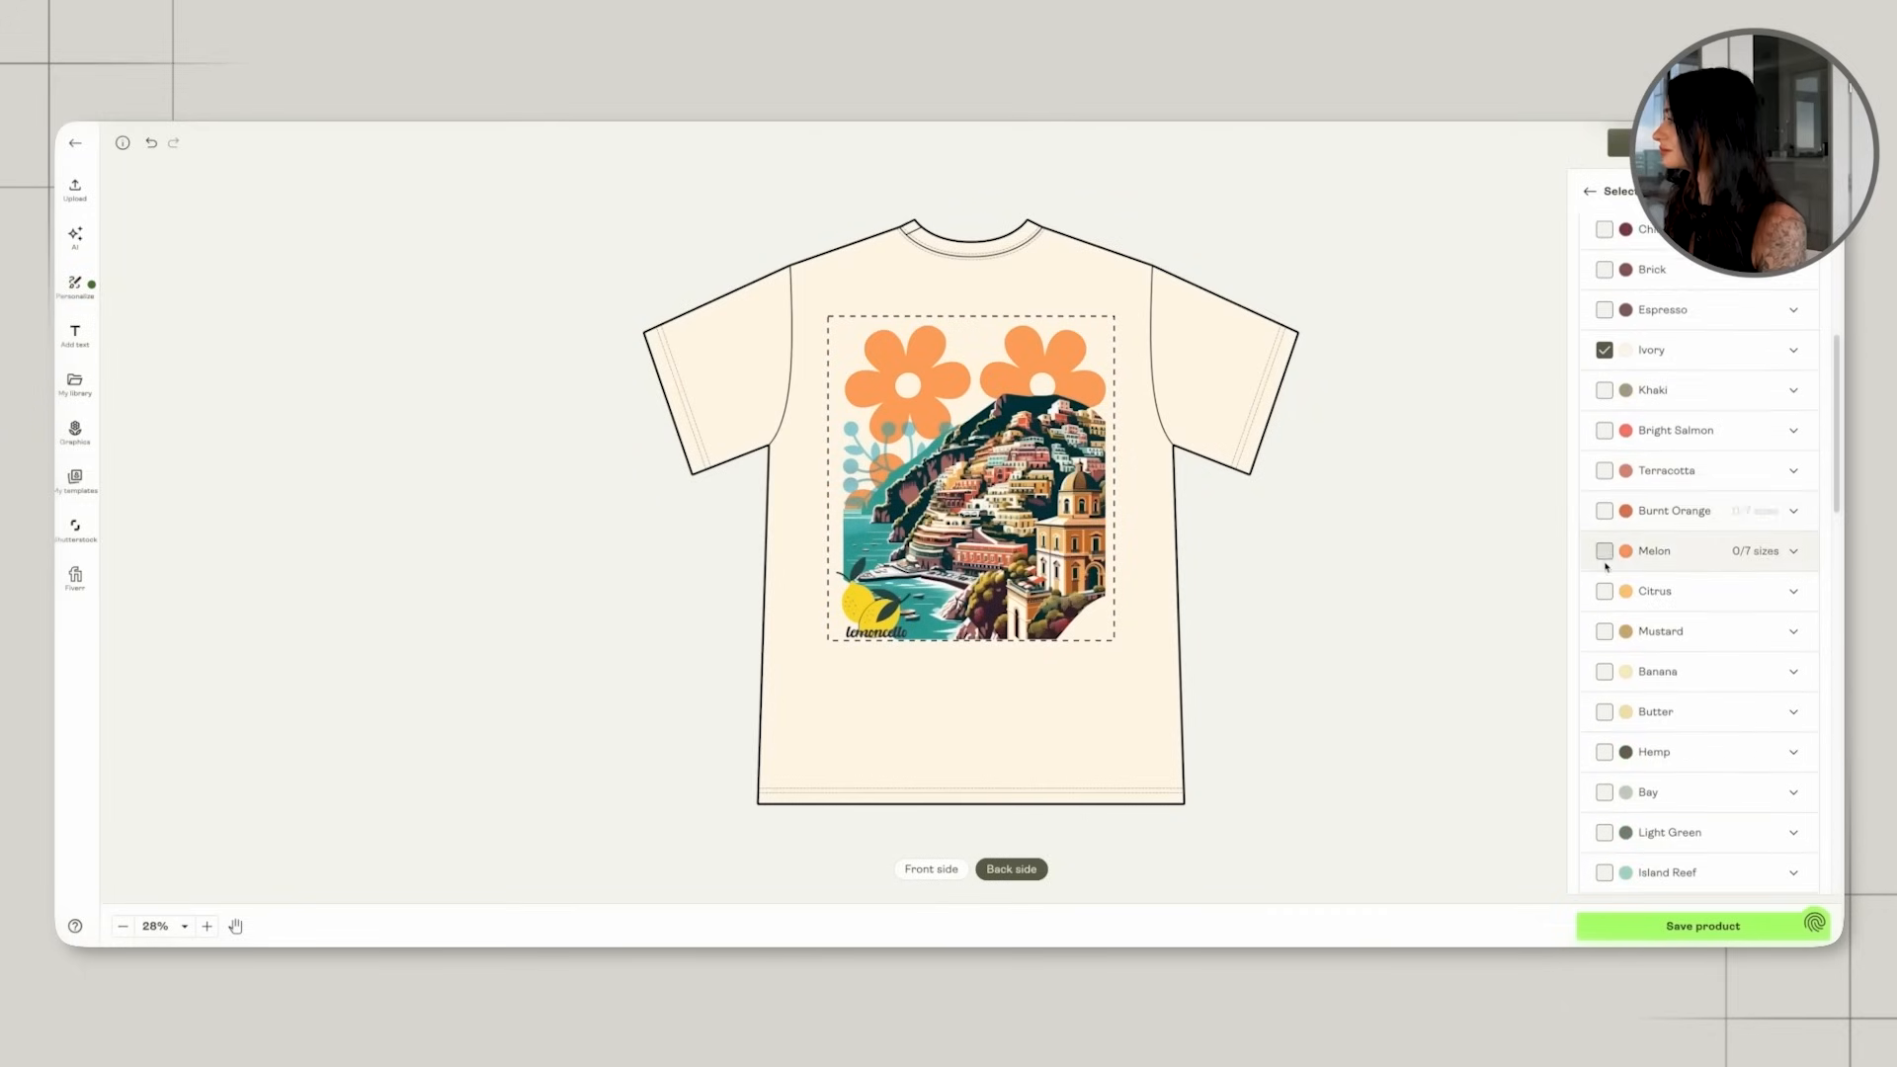
click(1605, 565)
click(1604, 565)
click(1604, 647)
scroll(1610, 652, down, 2)
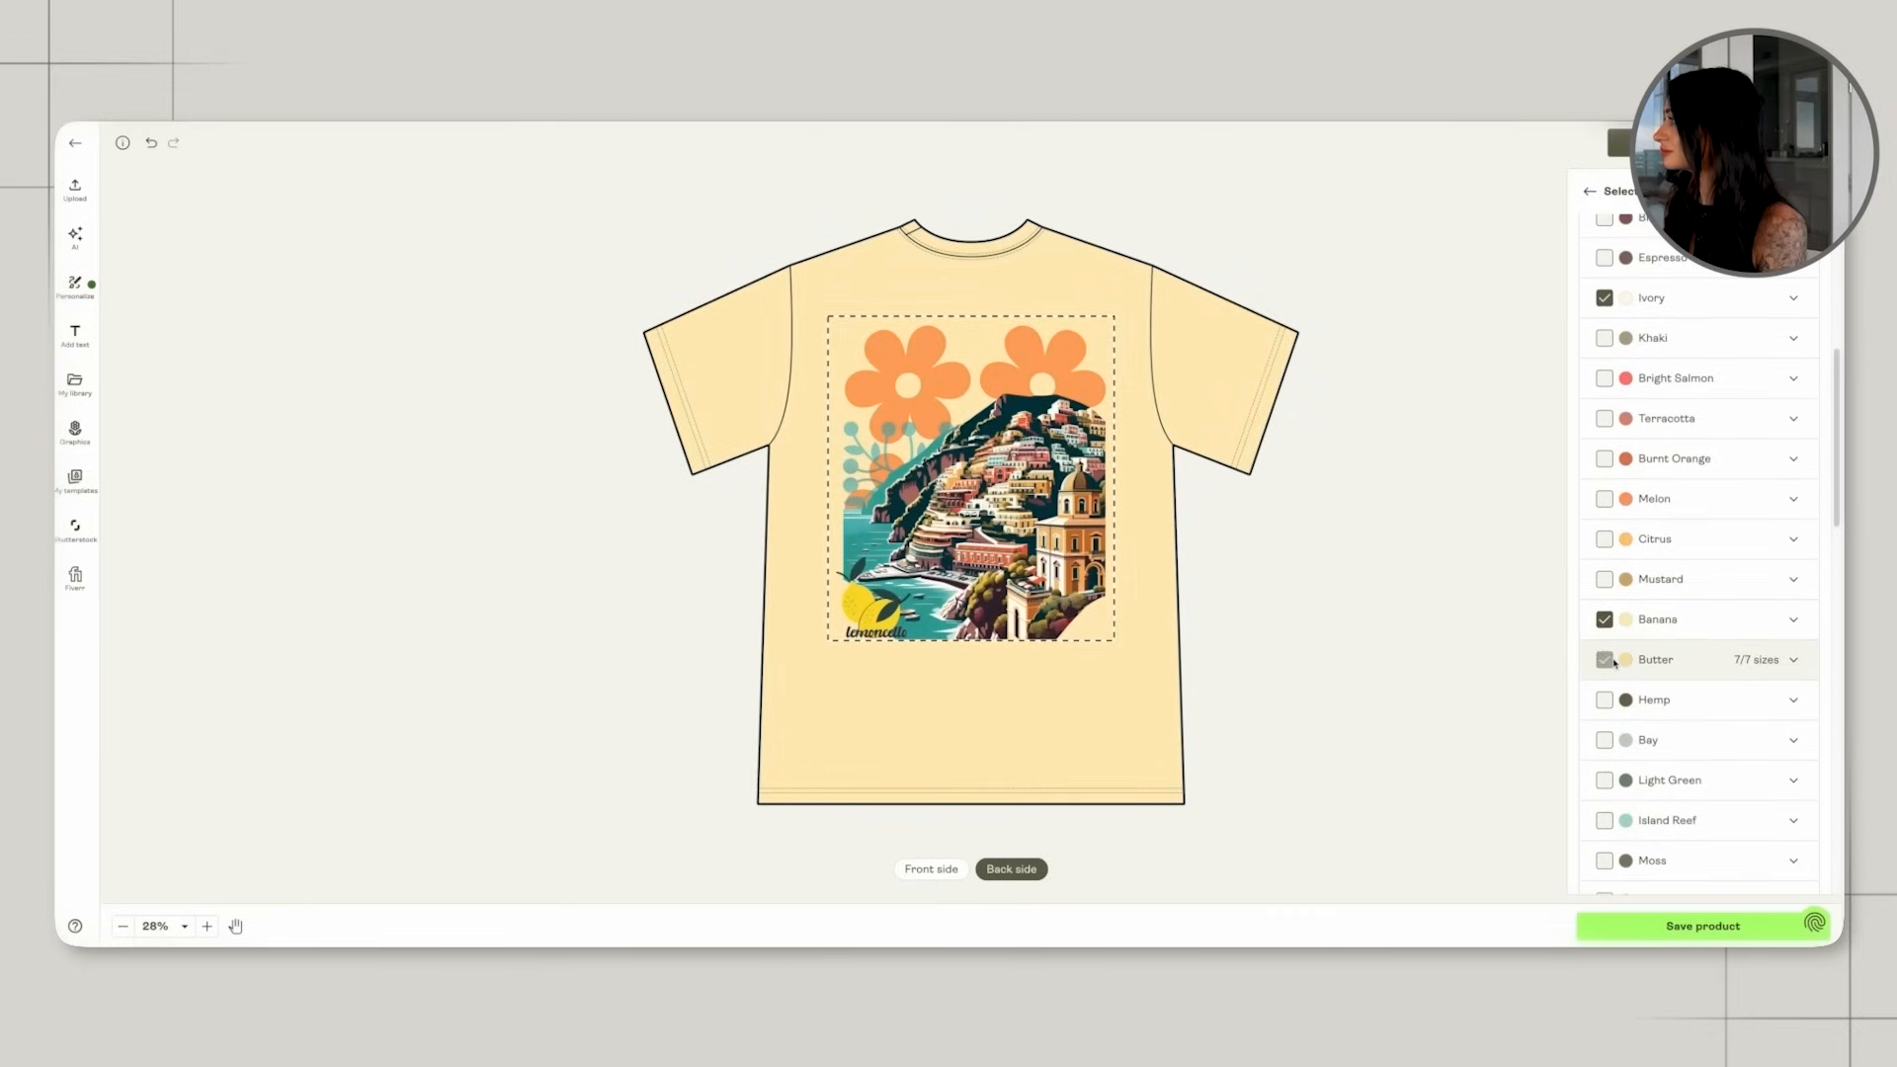
scroll(1611, 652, down, 2)
click(1604, 441)
click(1605, 440)
scroll(1607, 612, down, 5)
scroll(1607, 671, down, 5)
click(1604, 628)
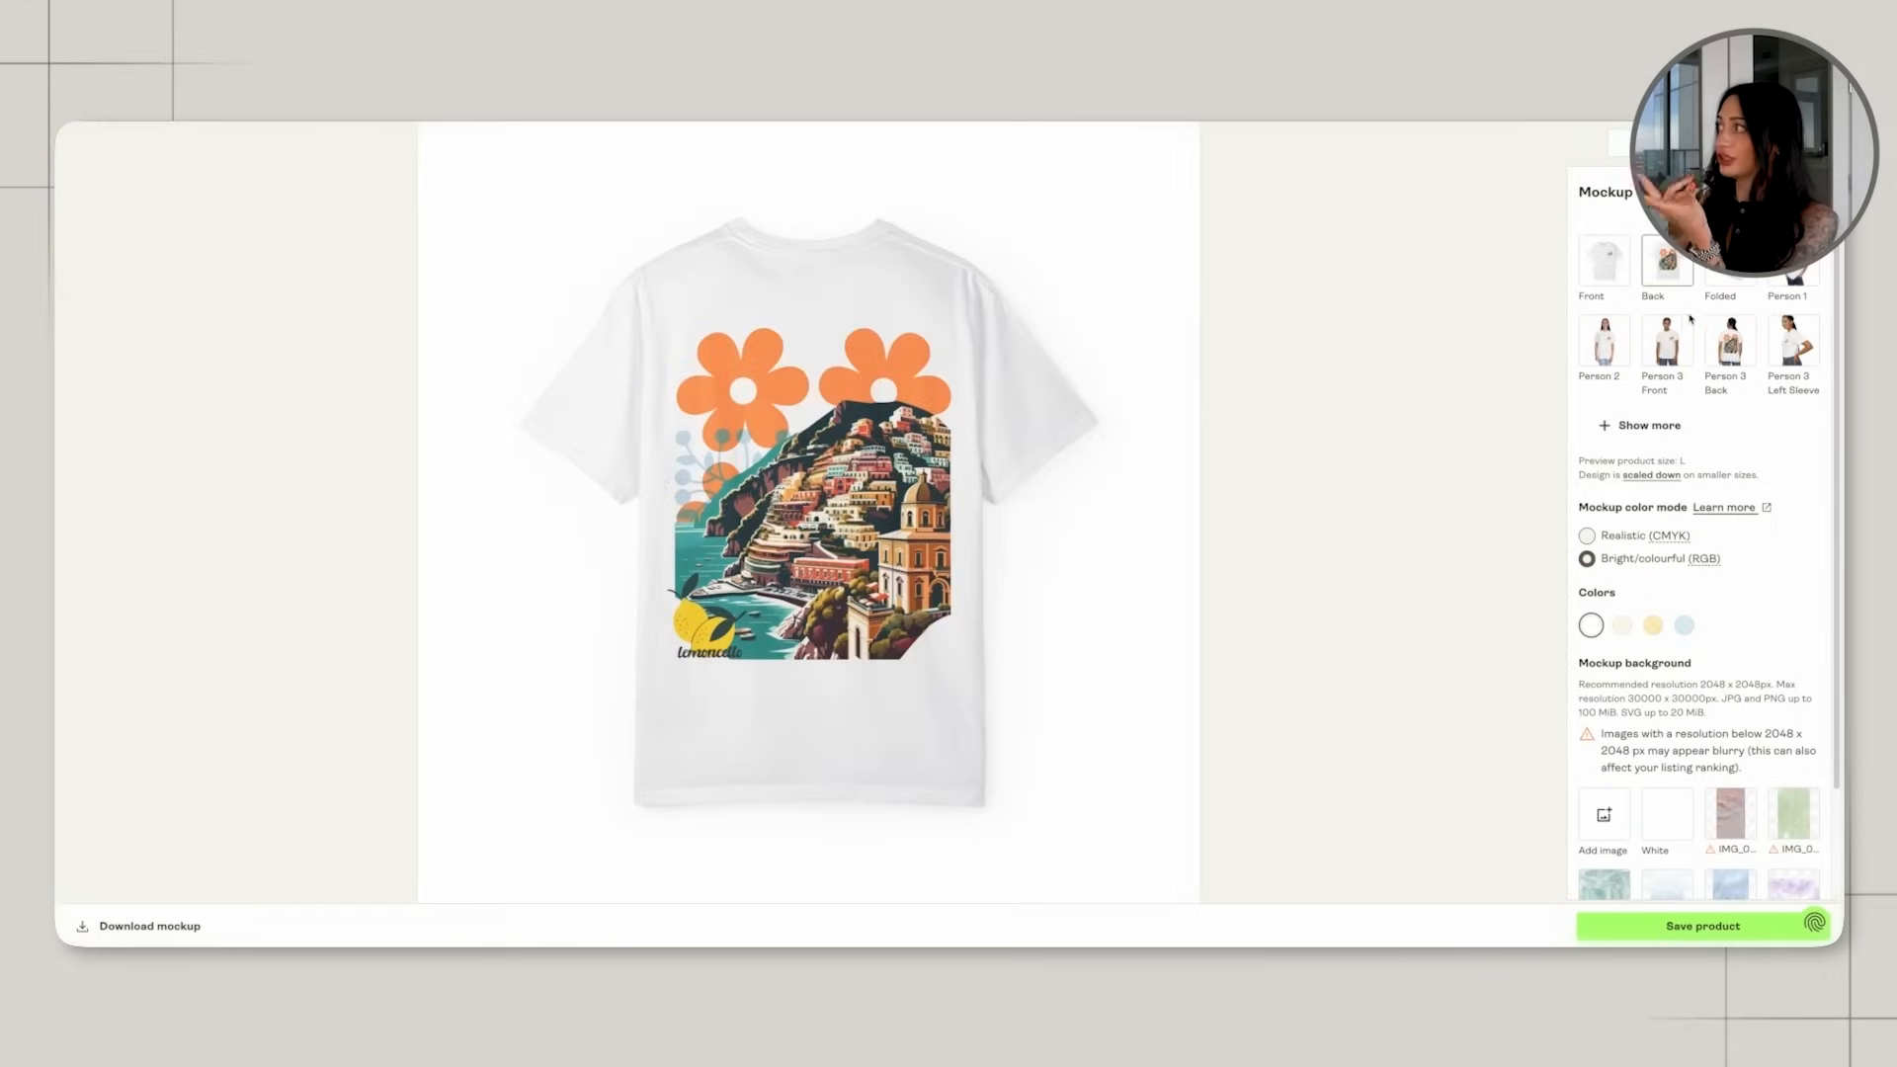
Preview the back mockups on the yellow shirt and set the mockup background to the blue-to-white gradient.
click(1729, 340)
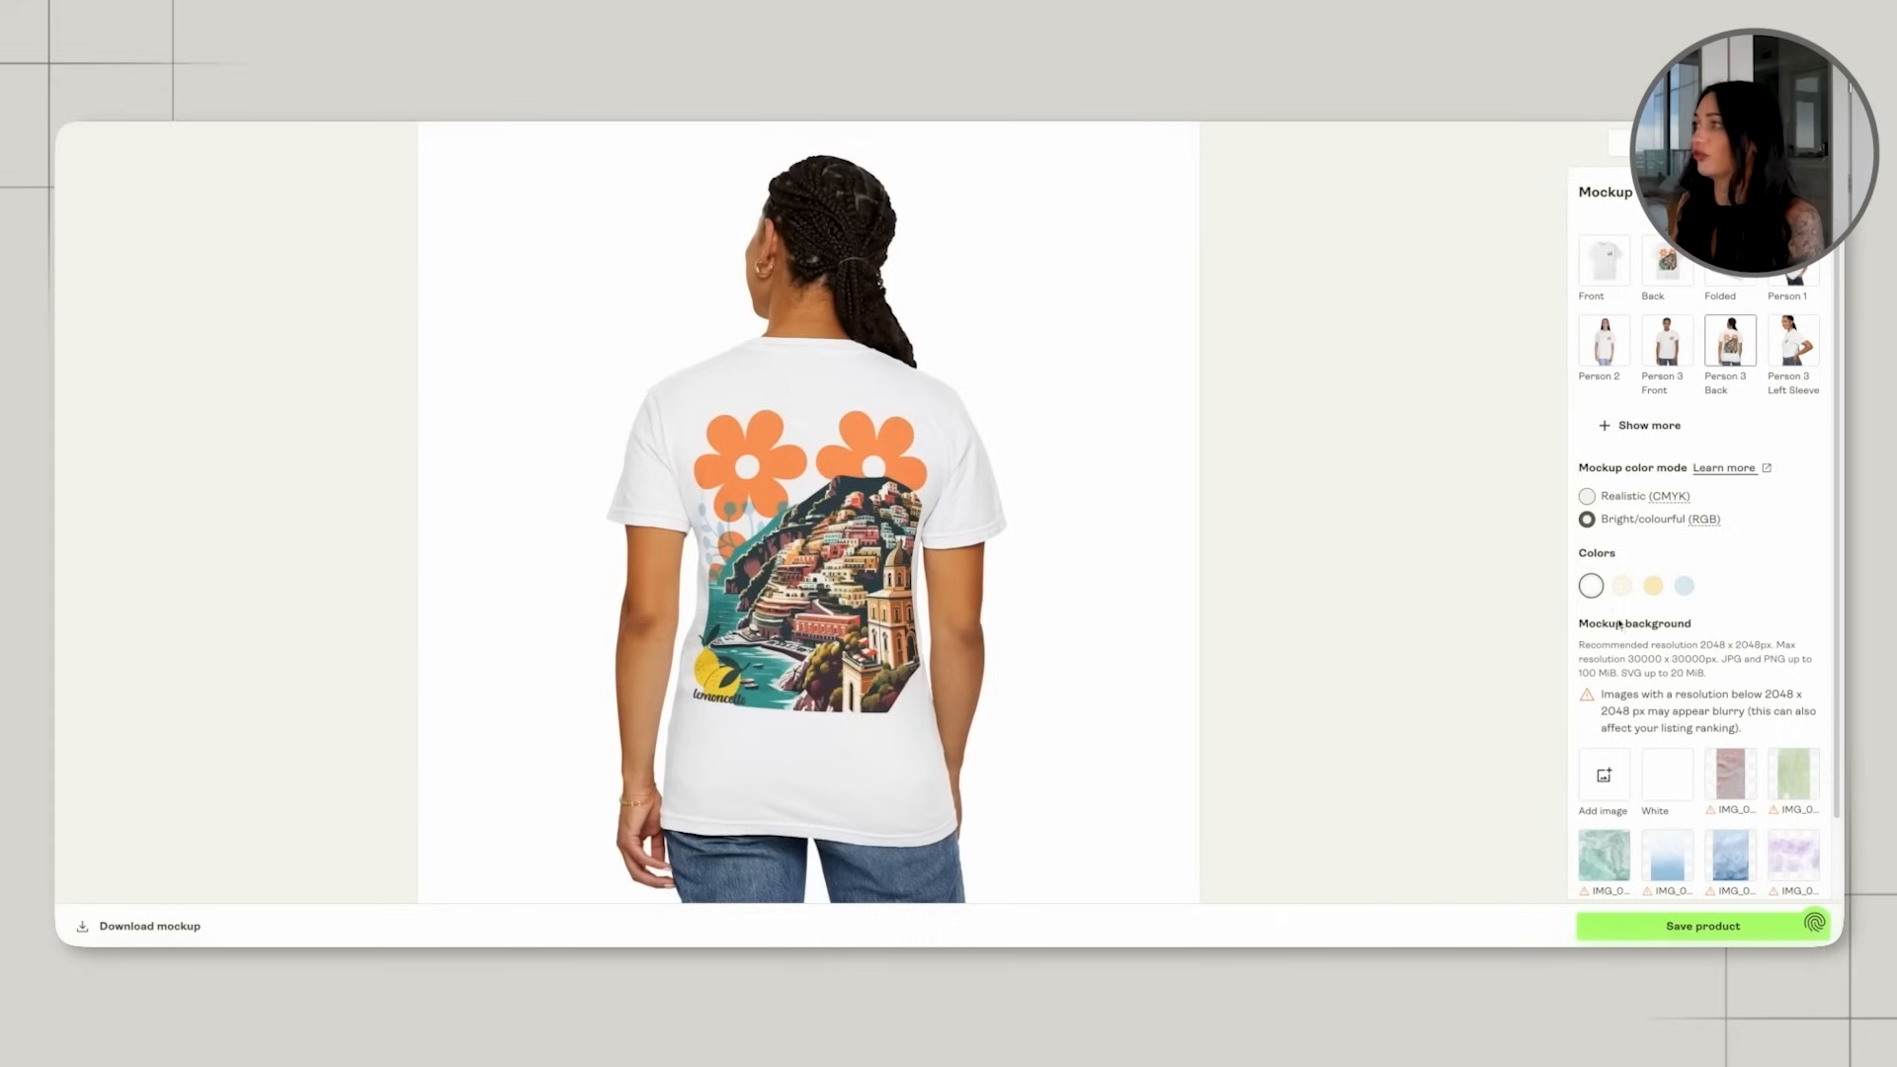
click(1653, 585)
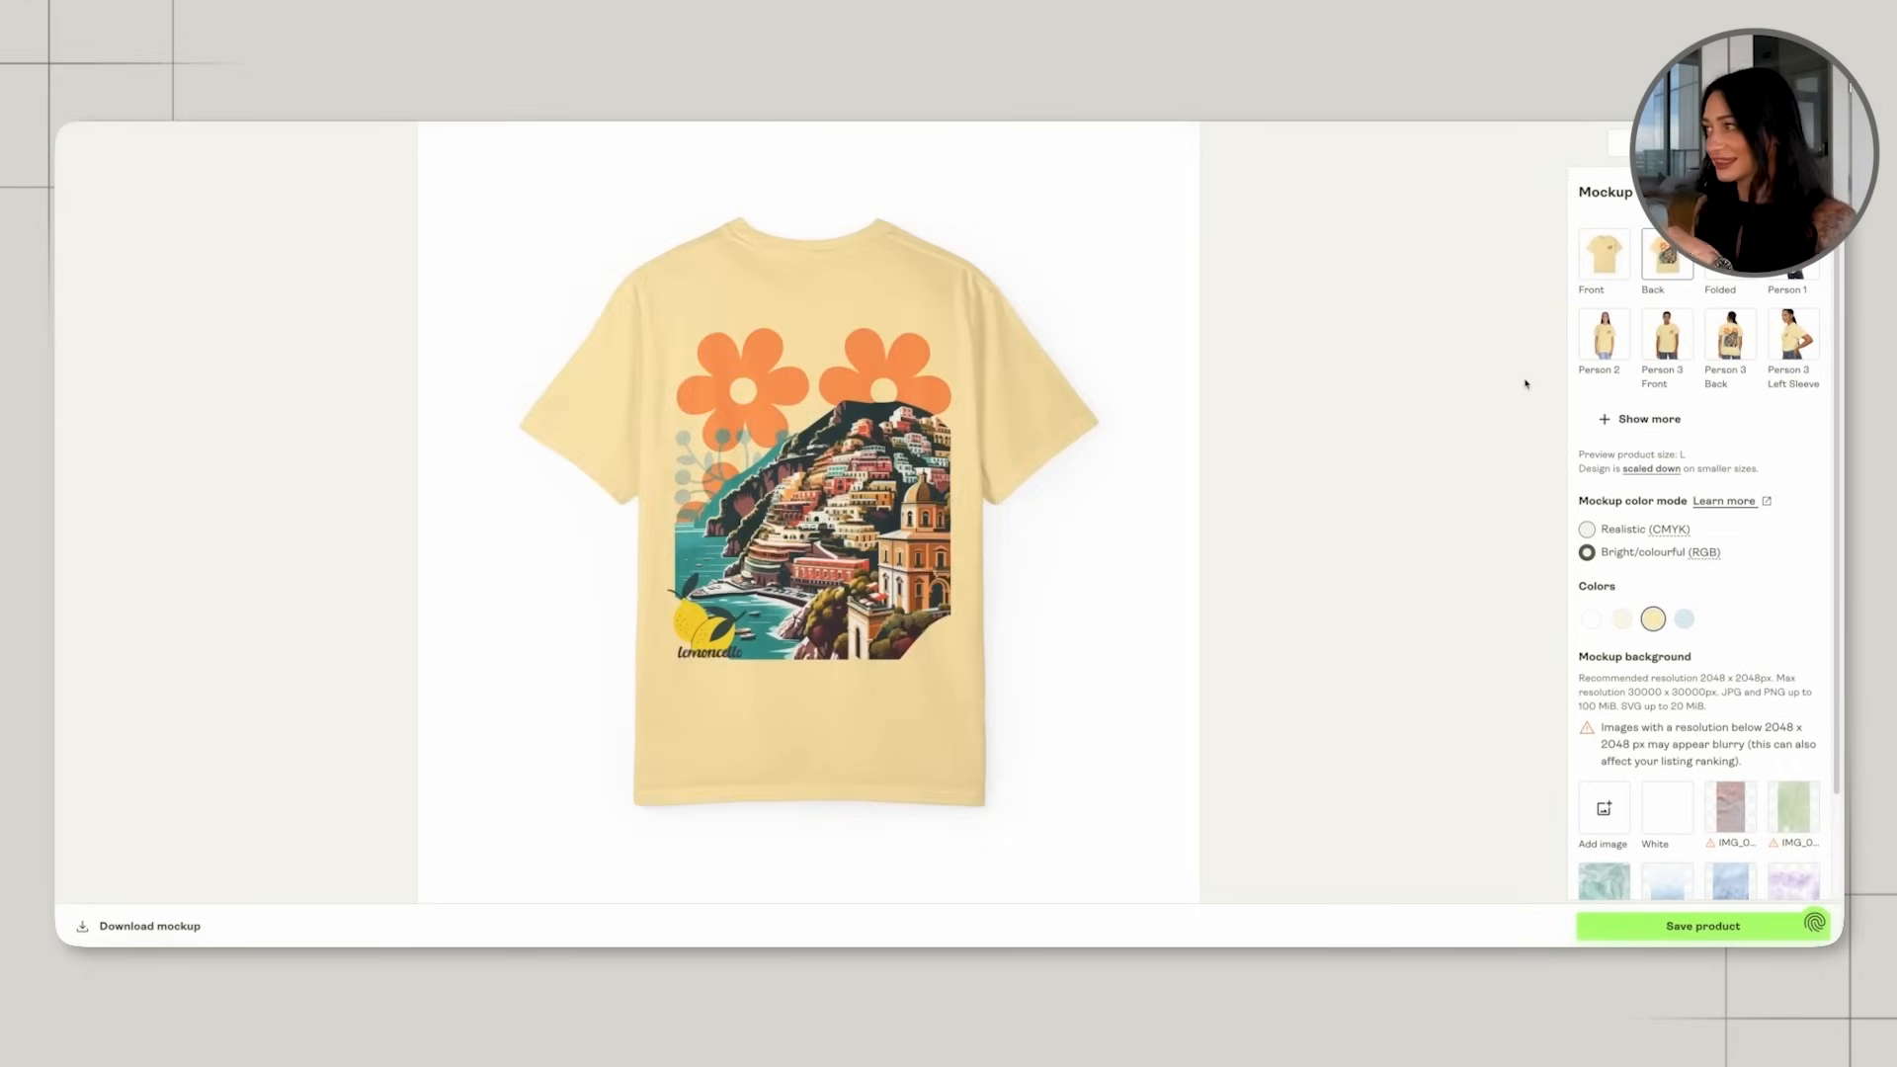
click(1655, 880)
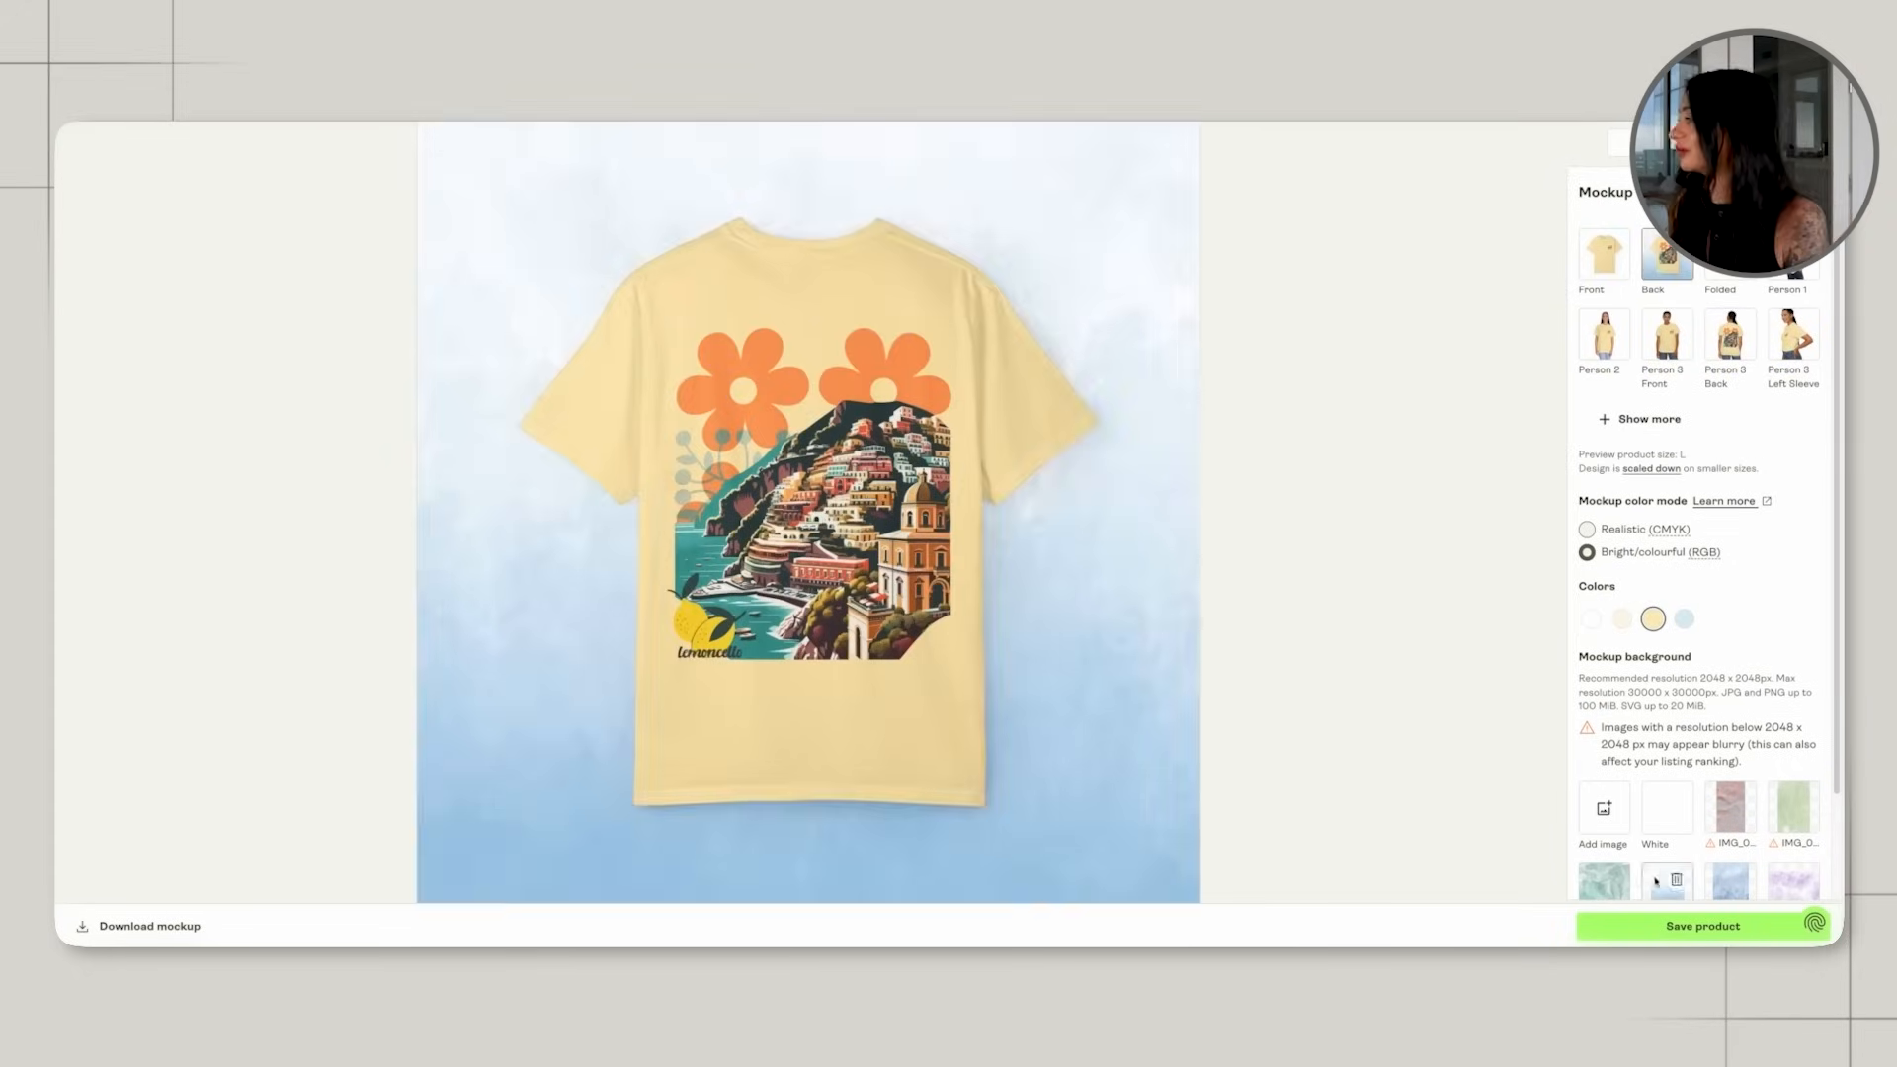
click(1595, 887)
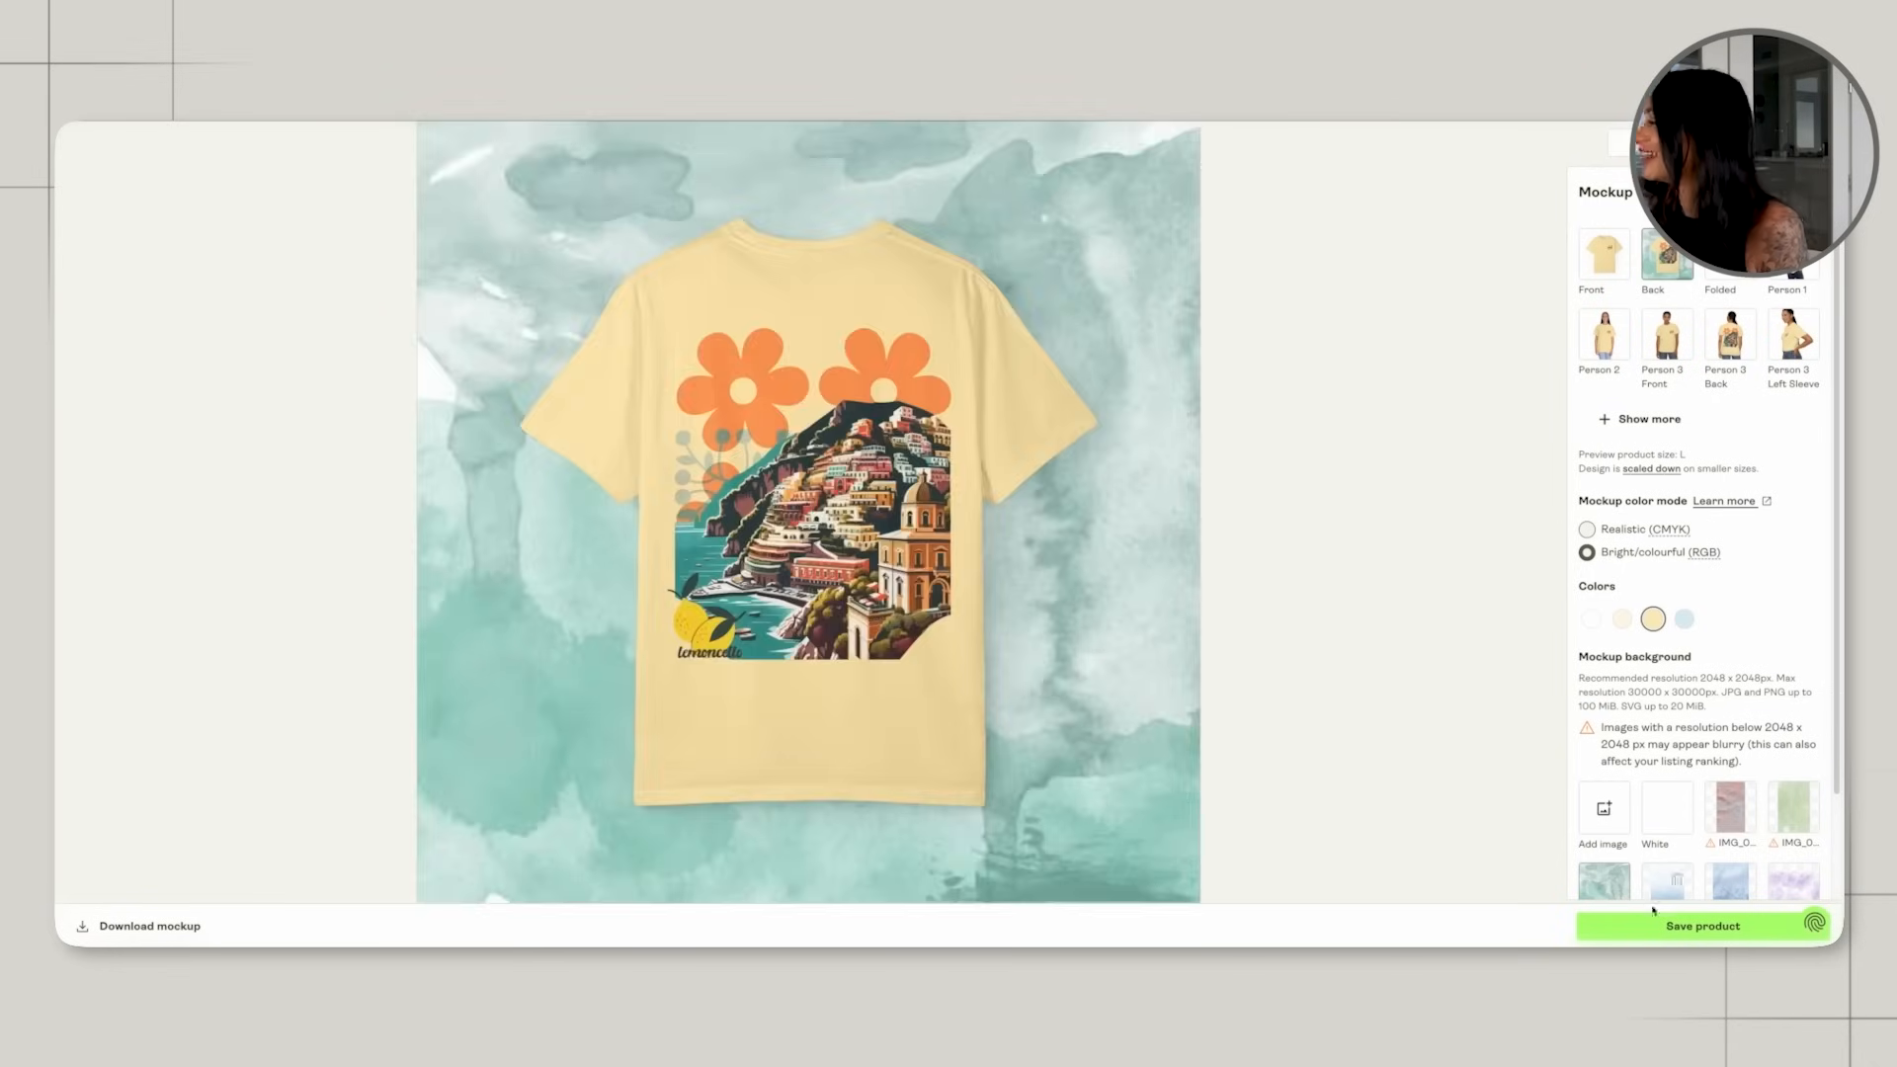
click(1651, 807)
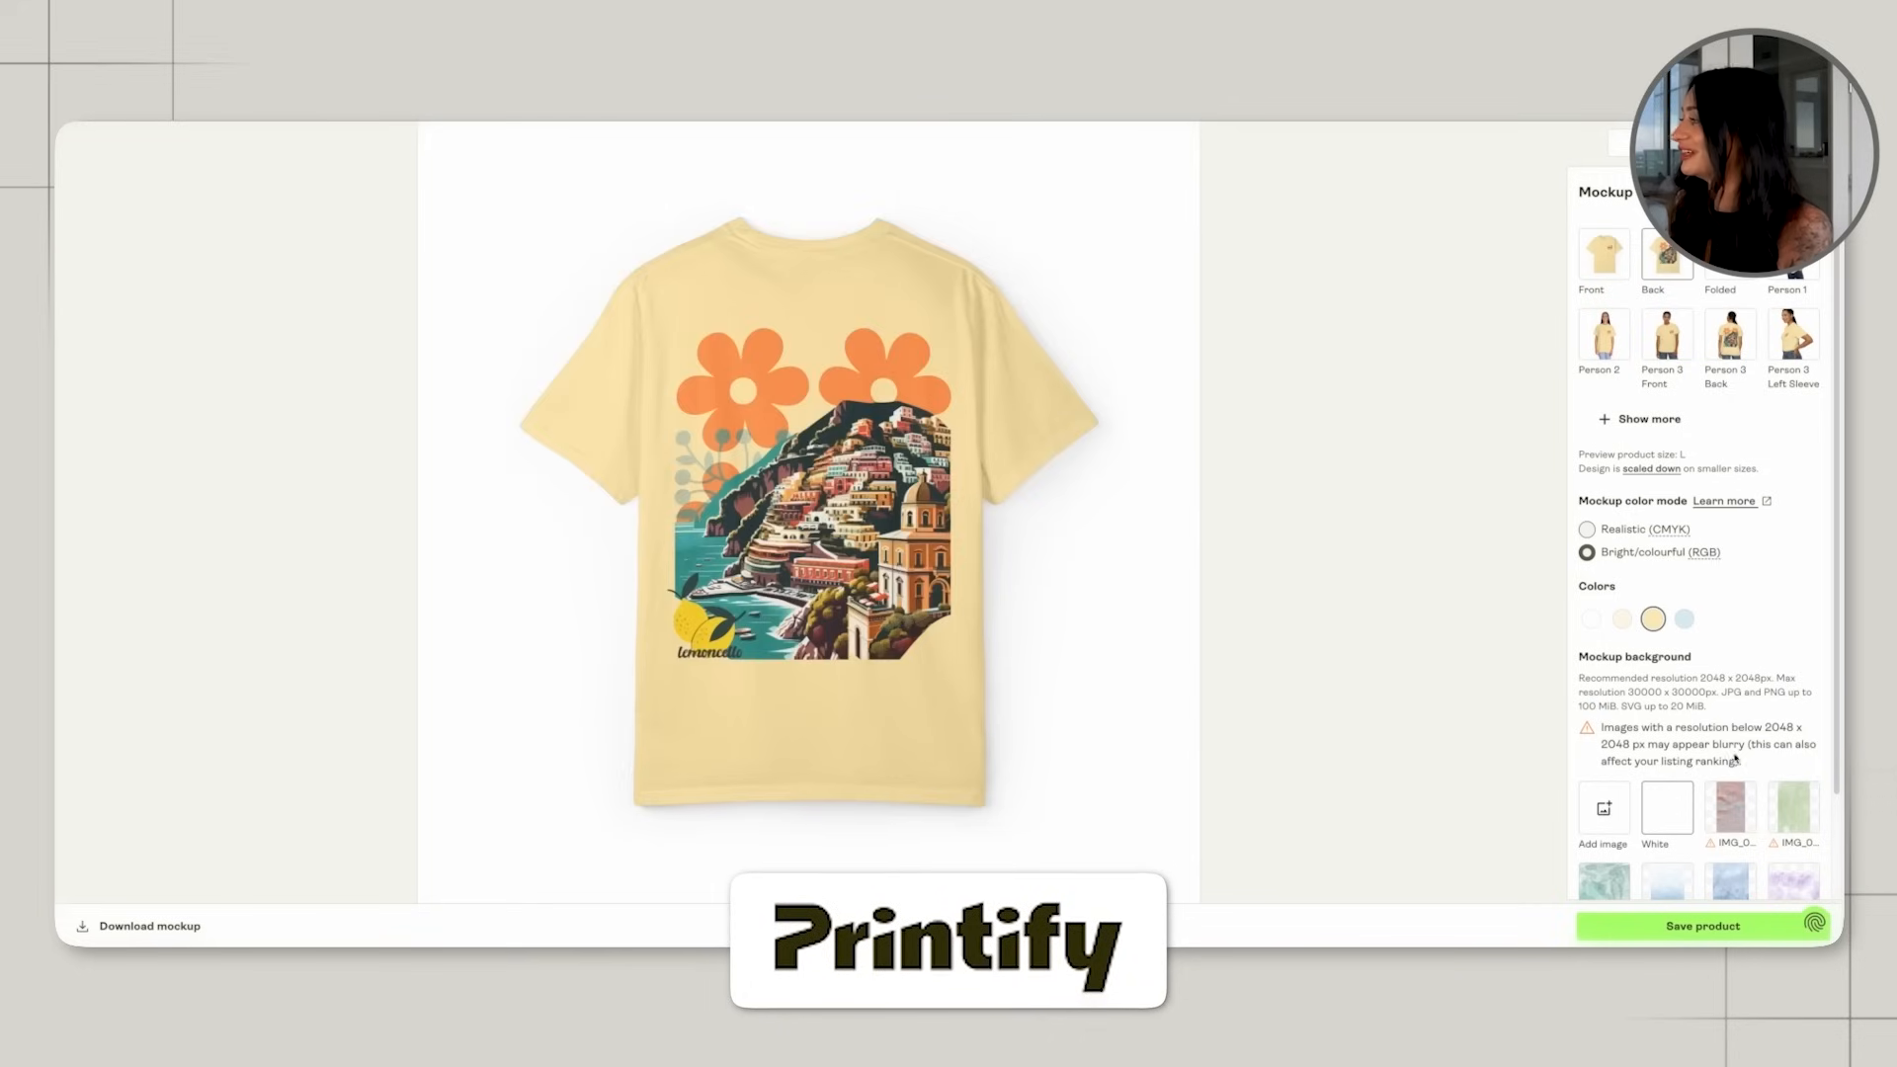
click(1666, 887)
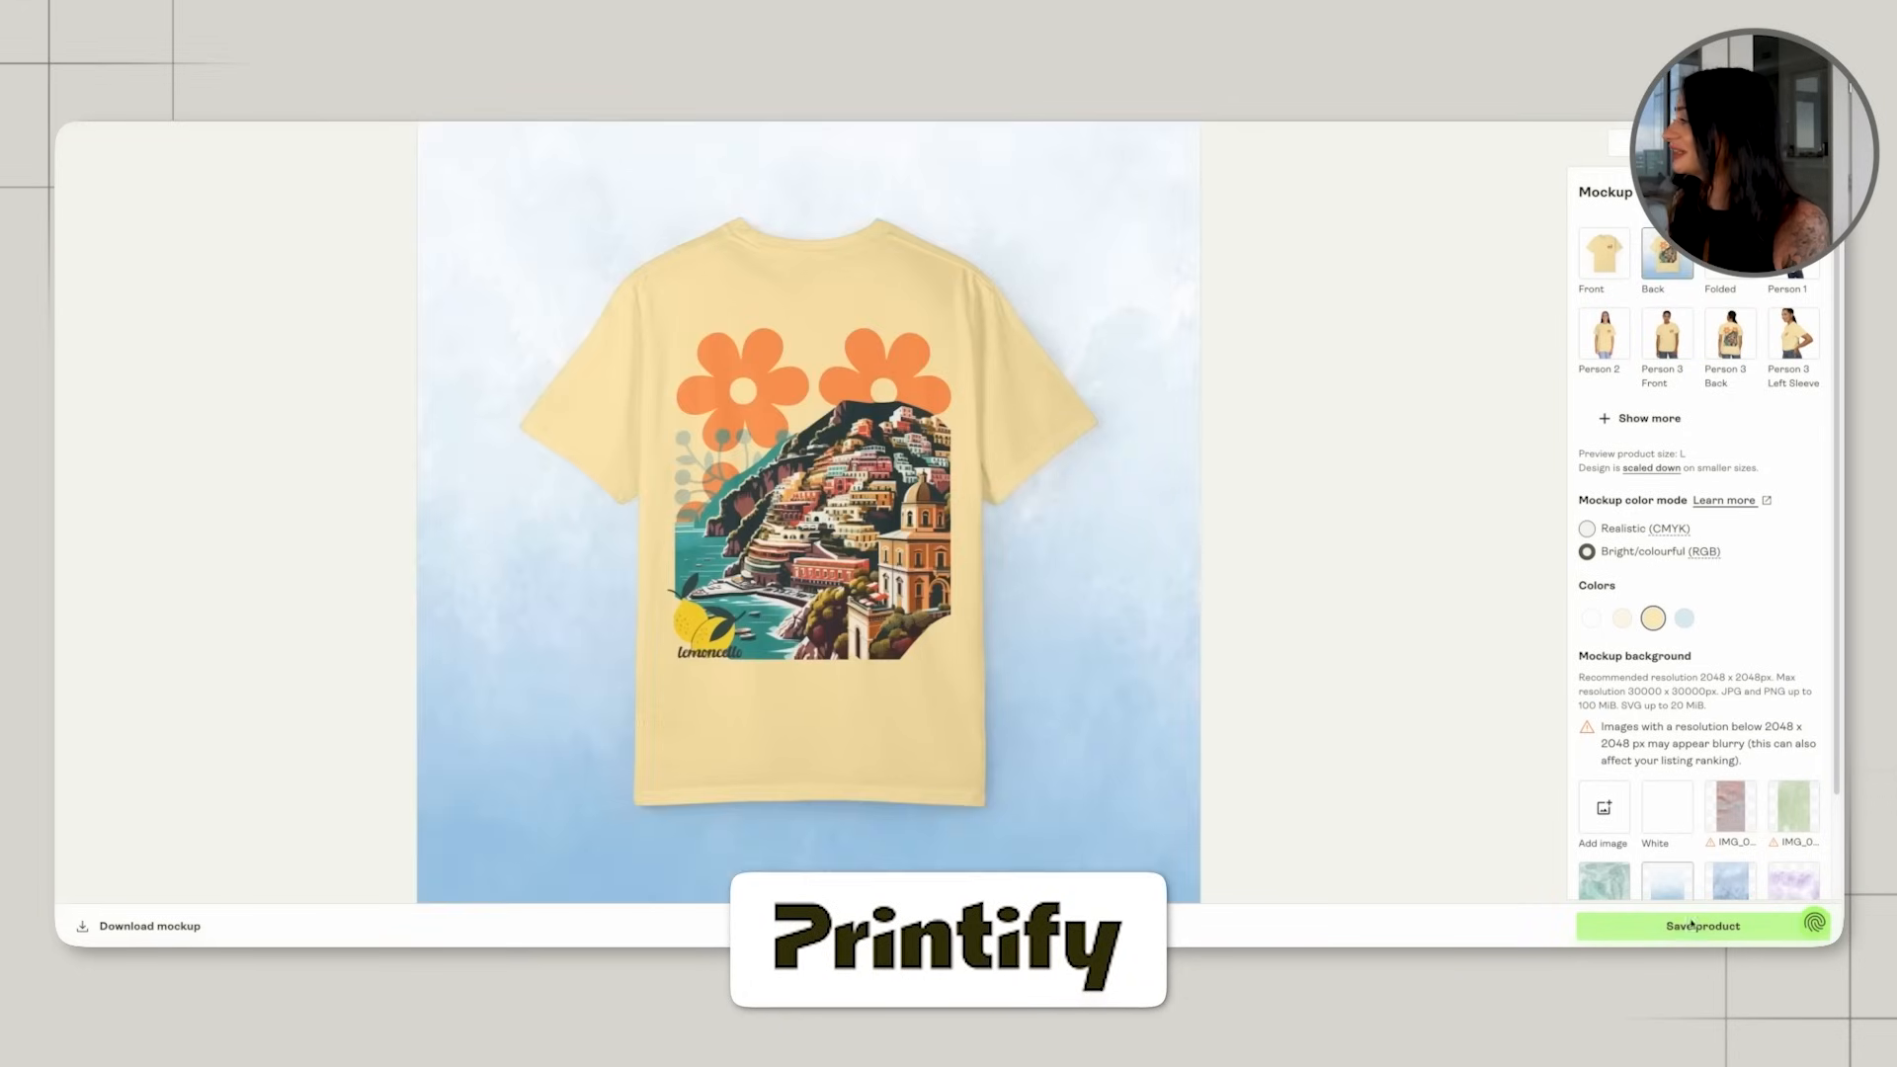
Save the lemoncello shirt product and store its listing as a draft.
click(1644, 922)
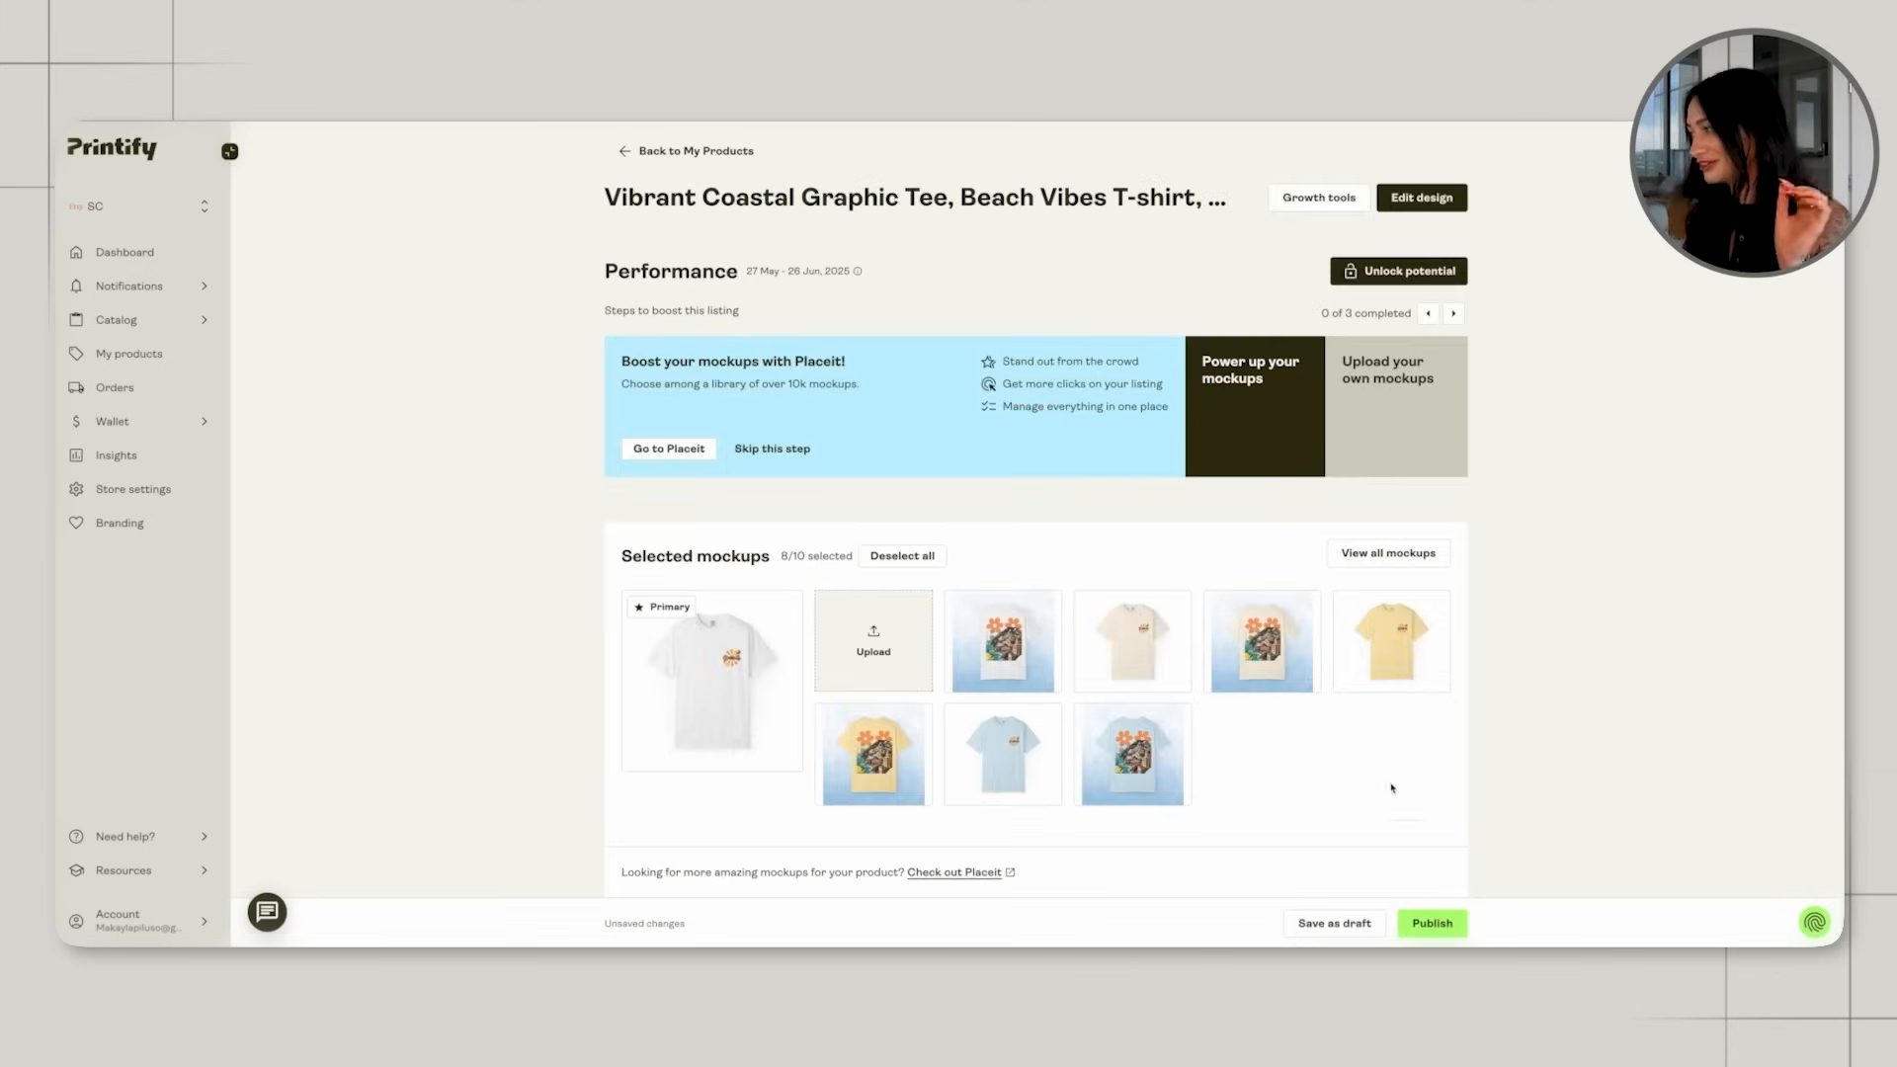
scroll(1272, 826, down, 3)
click(1333, 922)
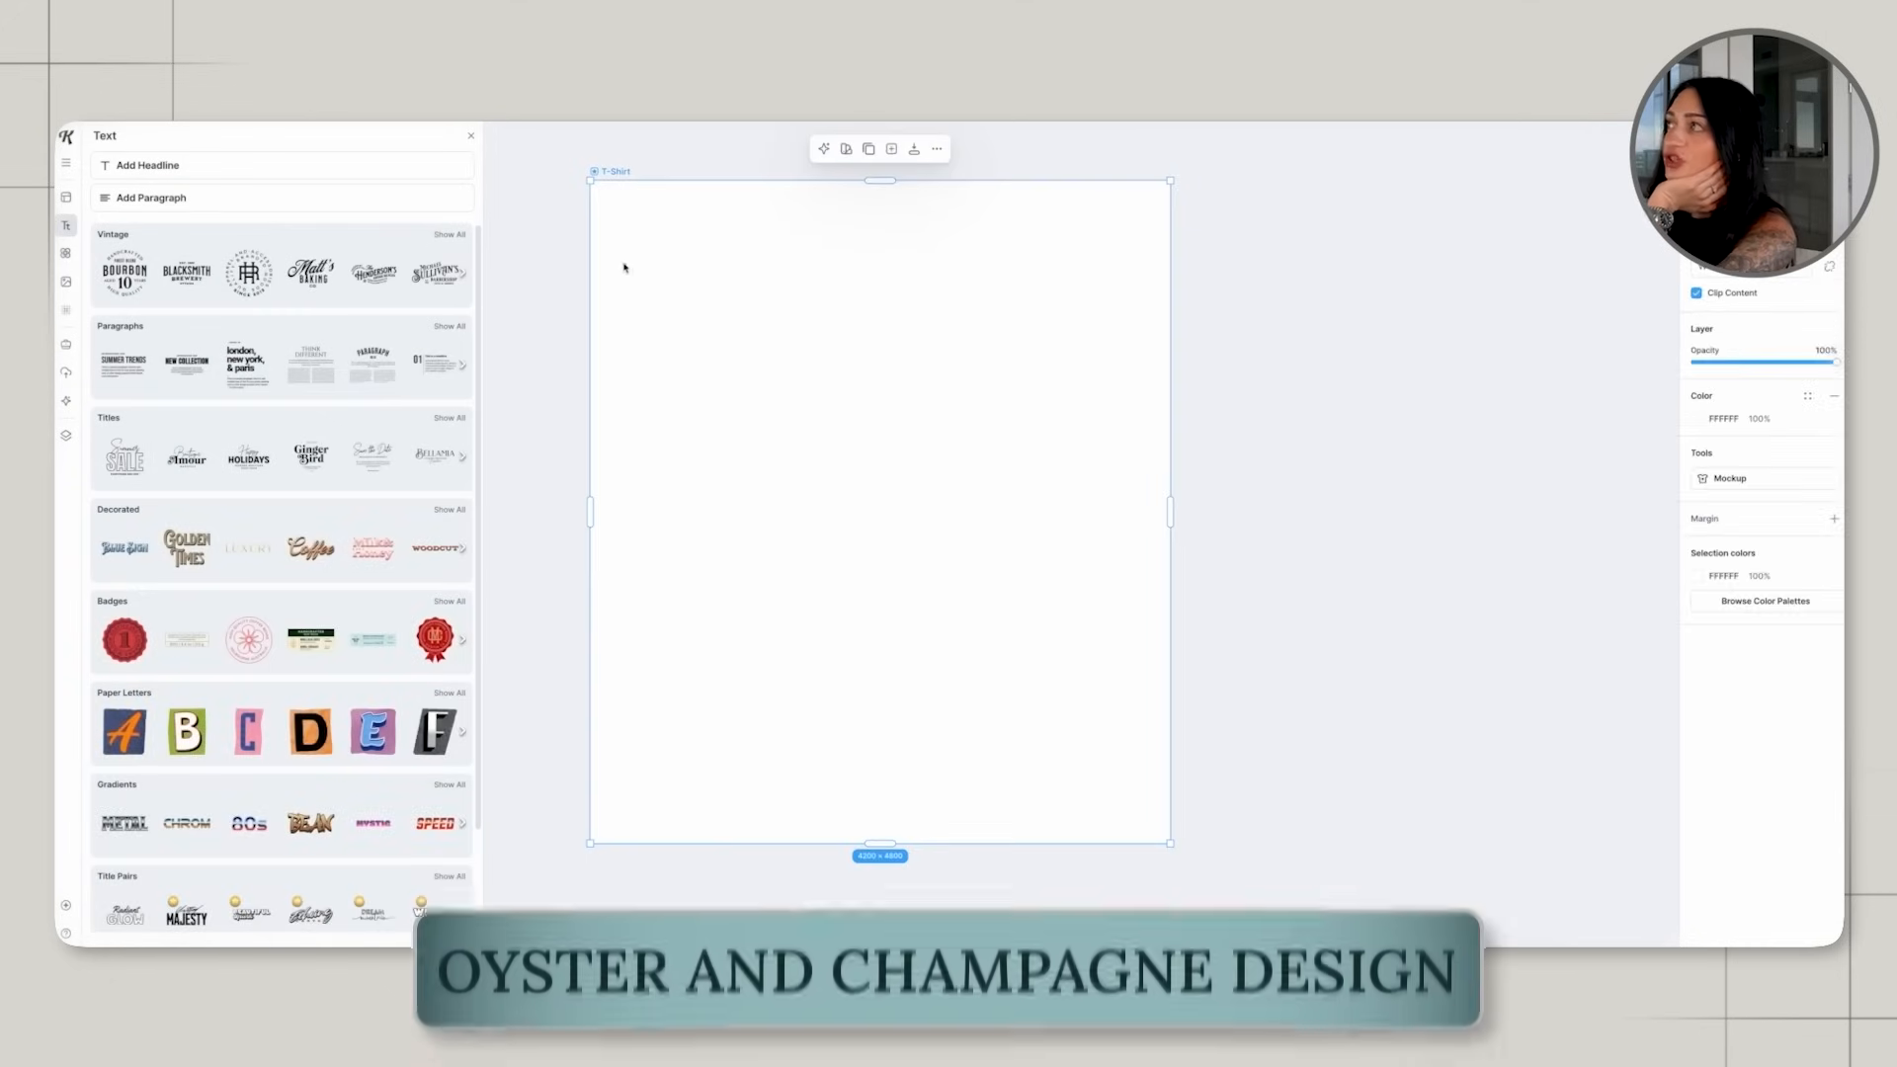
In Kittl, open the uploaded doodles folder and add the oyster plate drawing to the blank T-Shirt artboard.
click(560, 247)
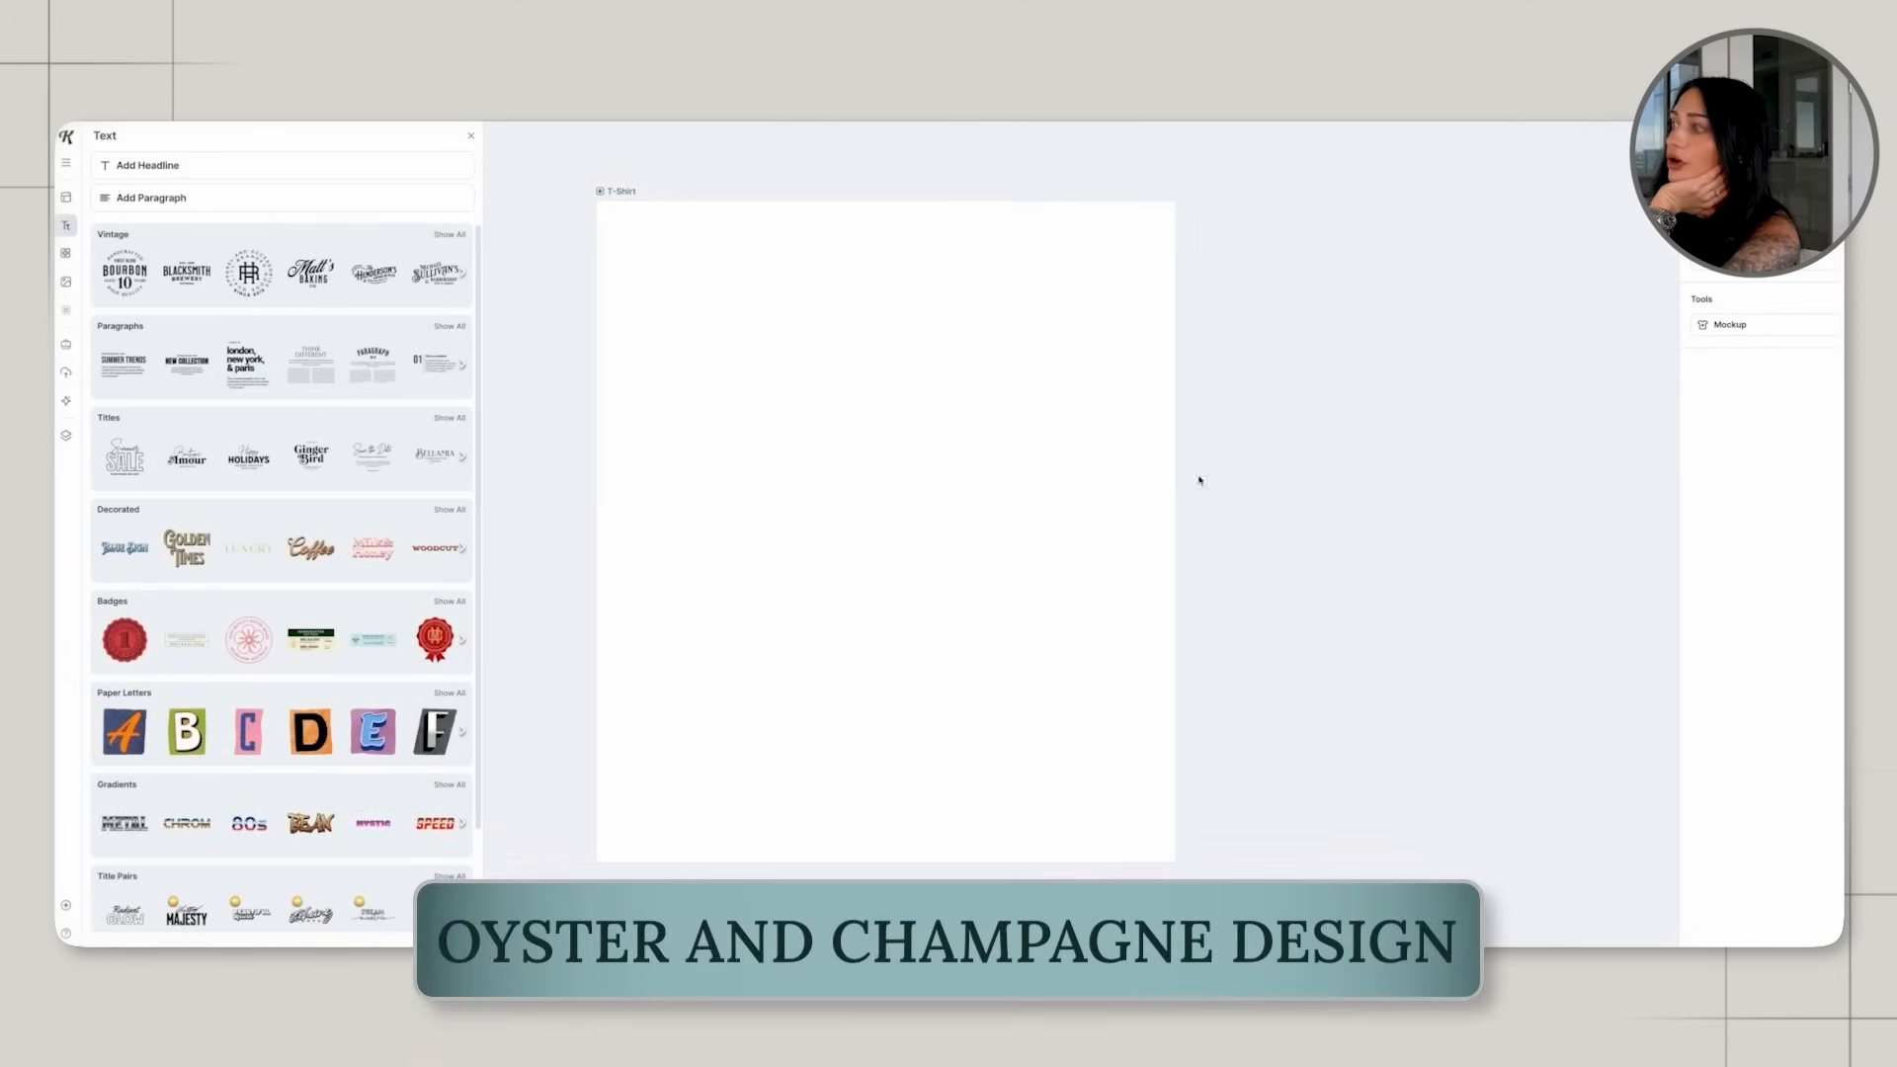
click(66, 374)
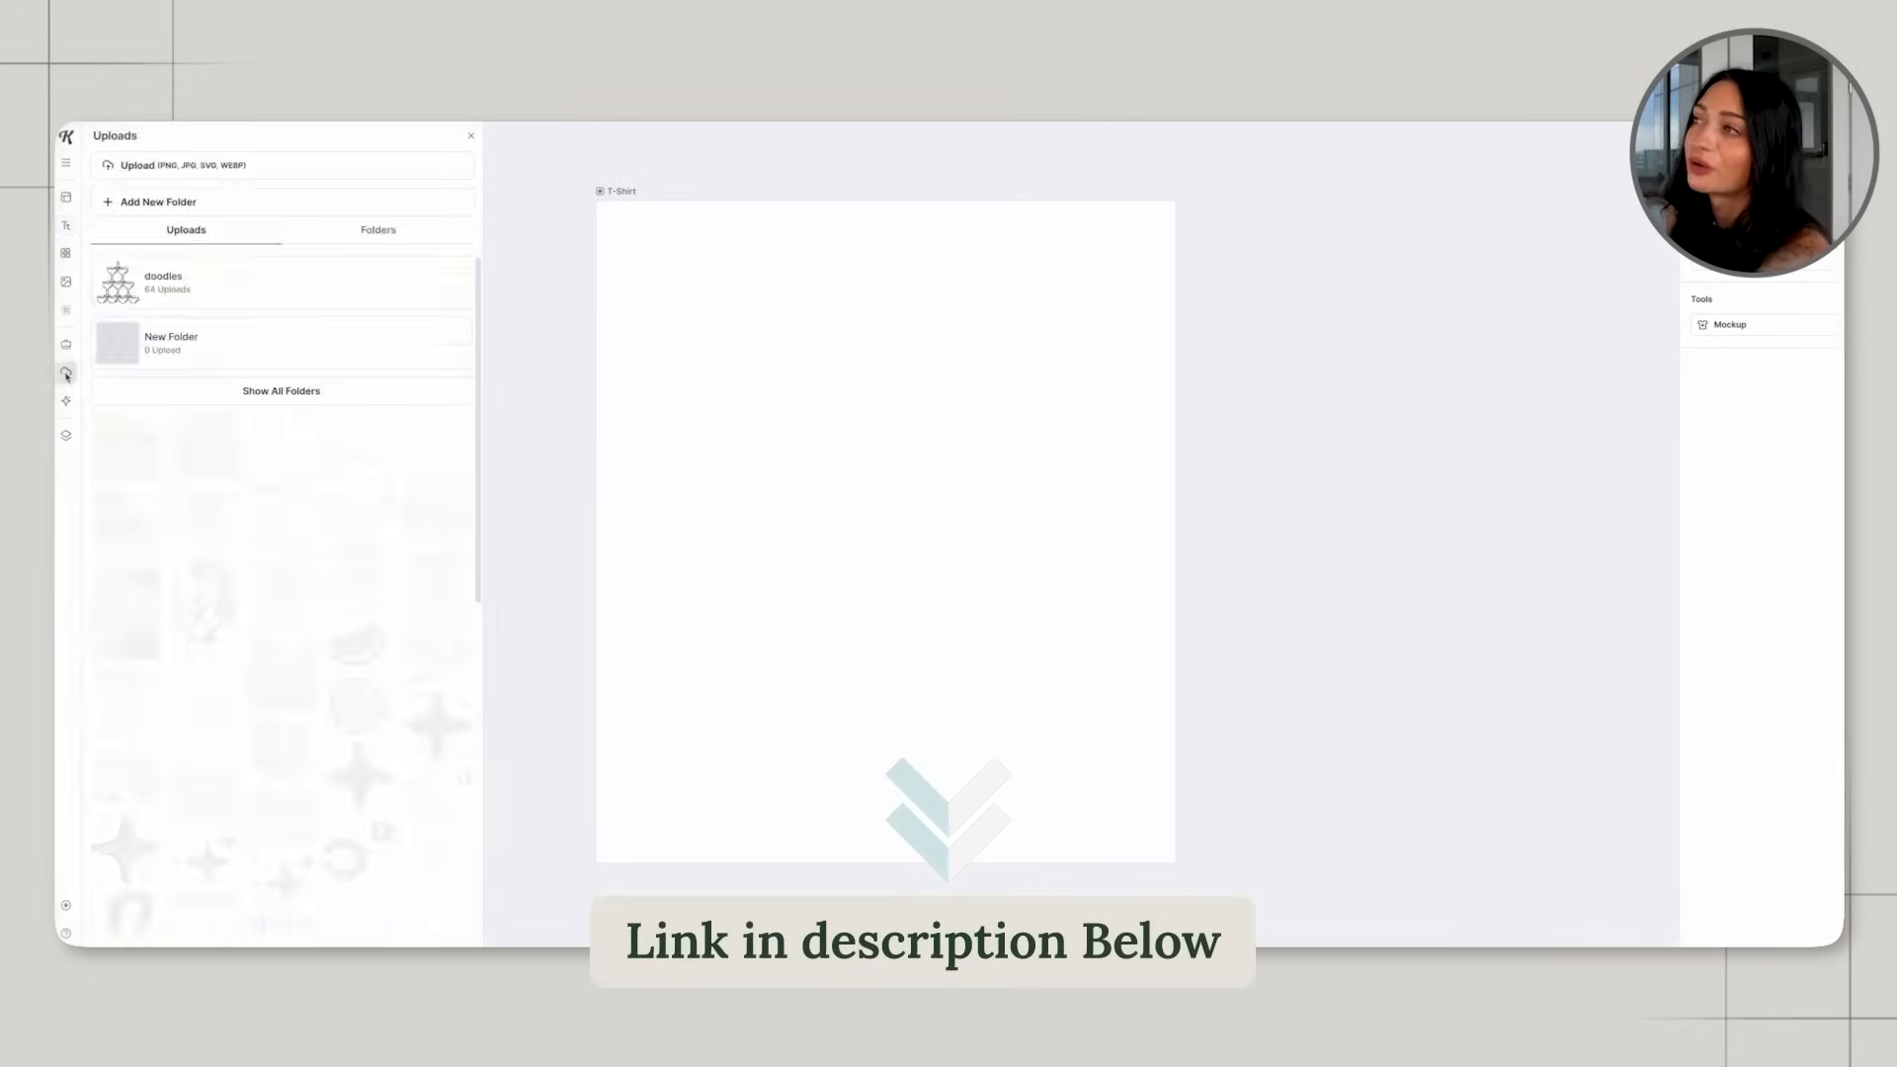
click(211, 285)
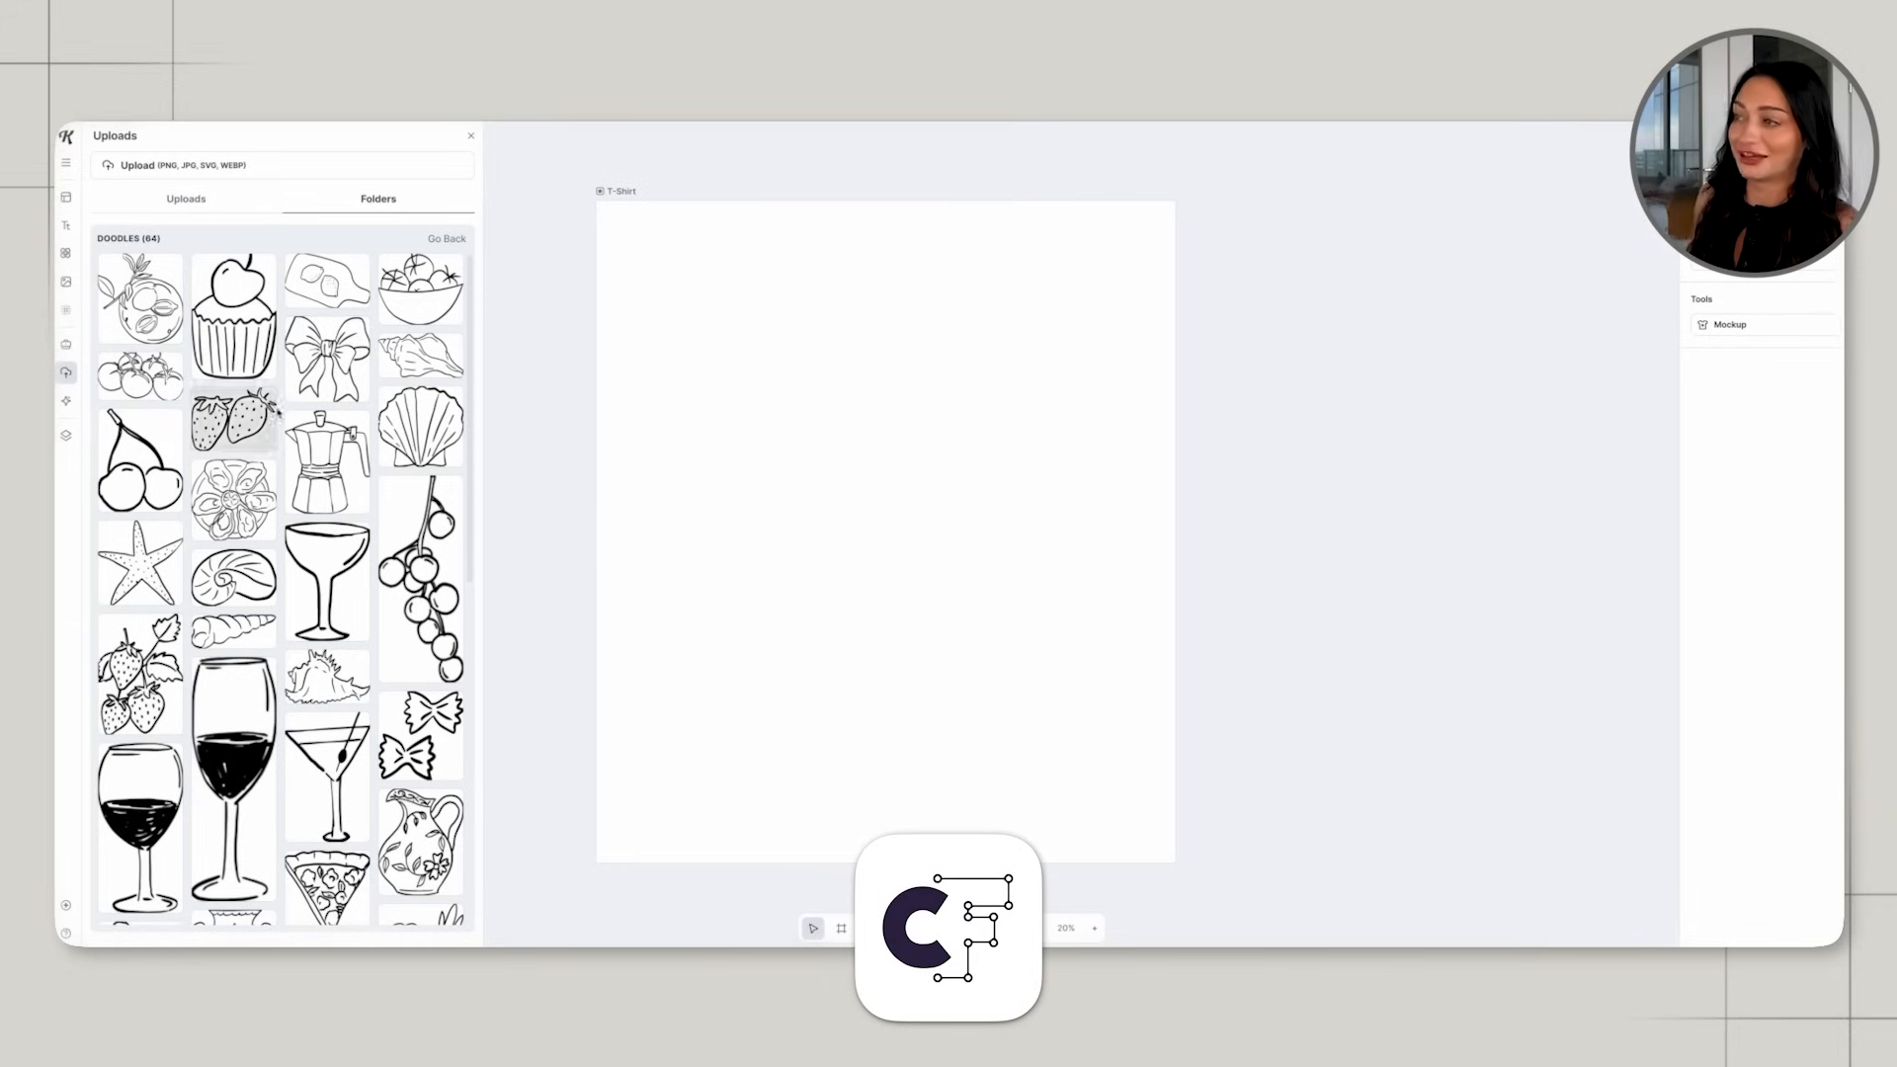
scroll(336, 434, down, 5)
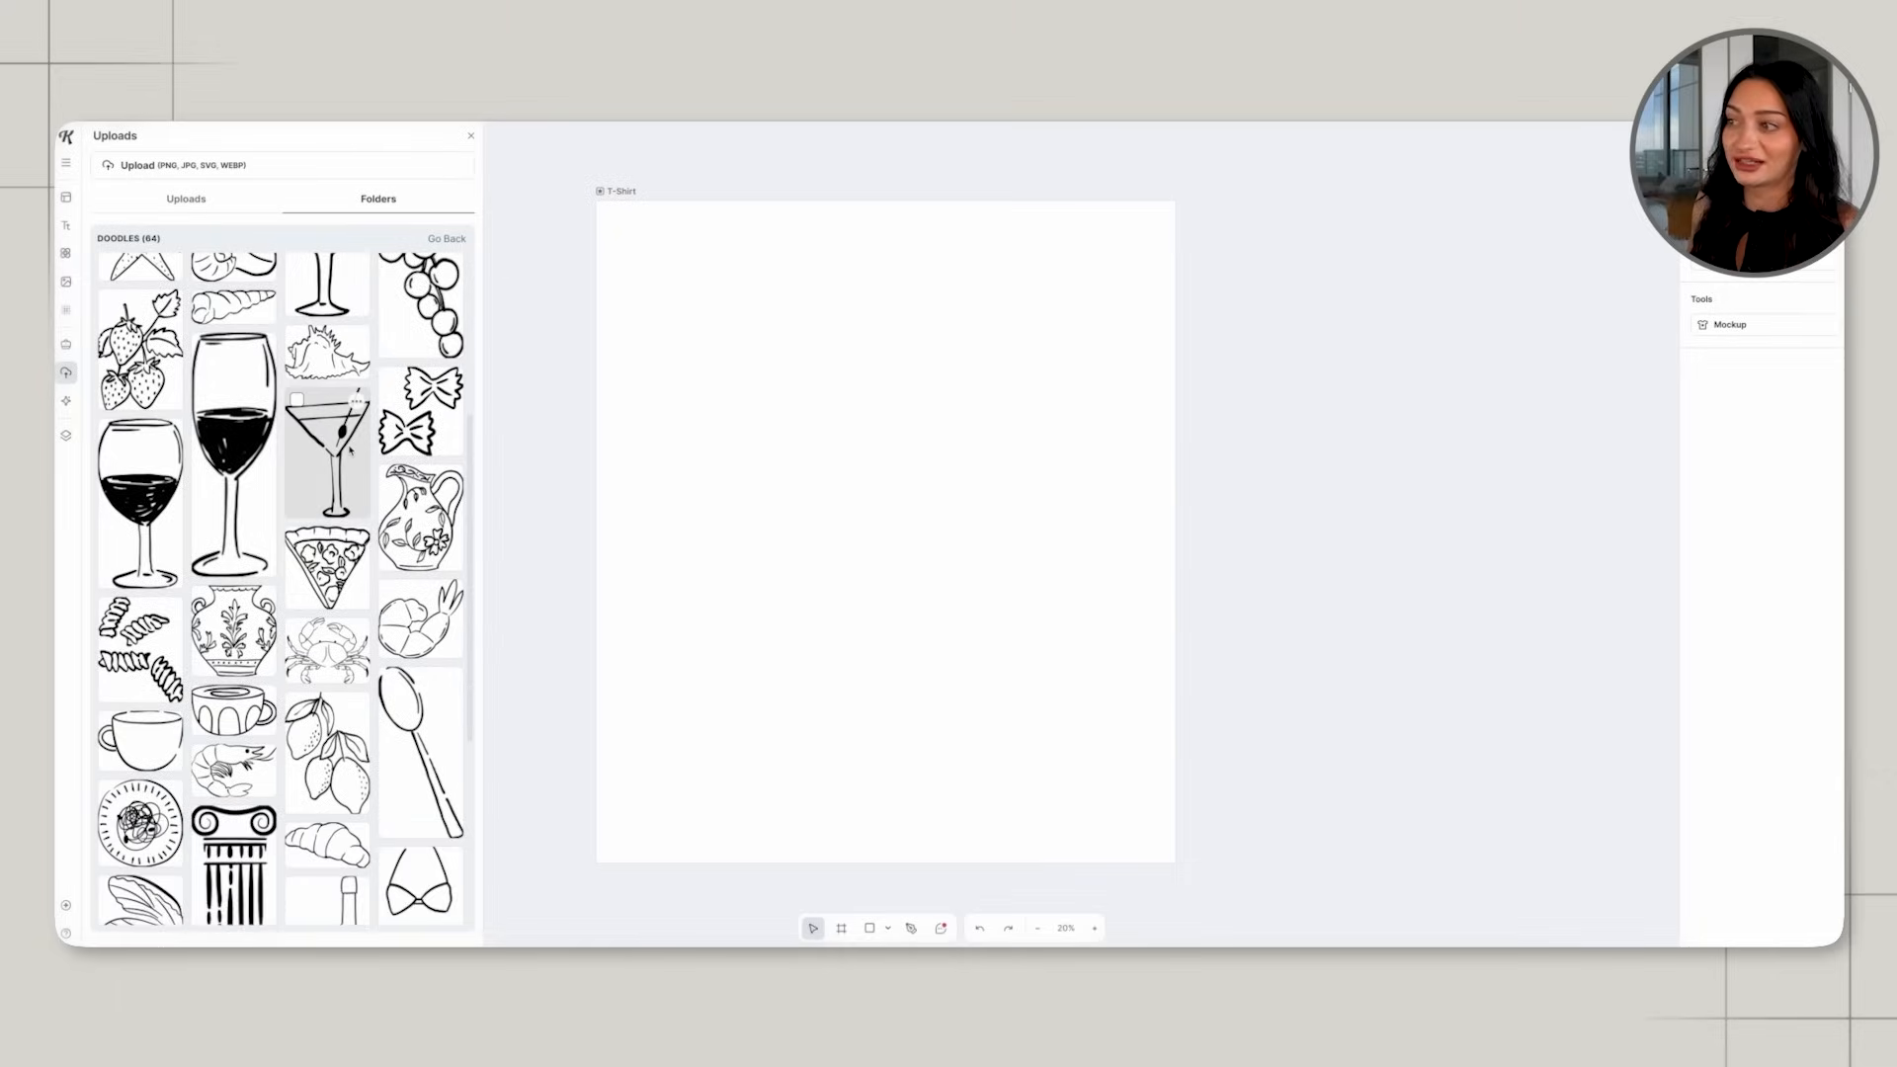
scroll(349, 450, up, 5)
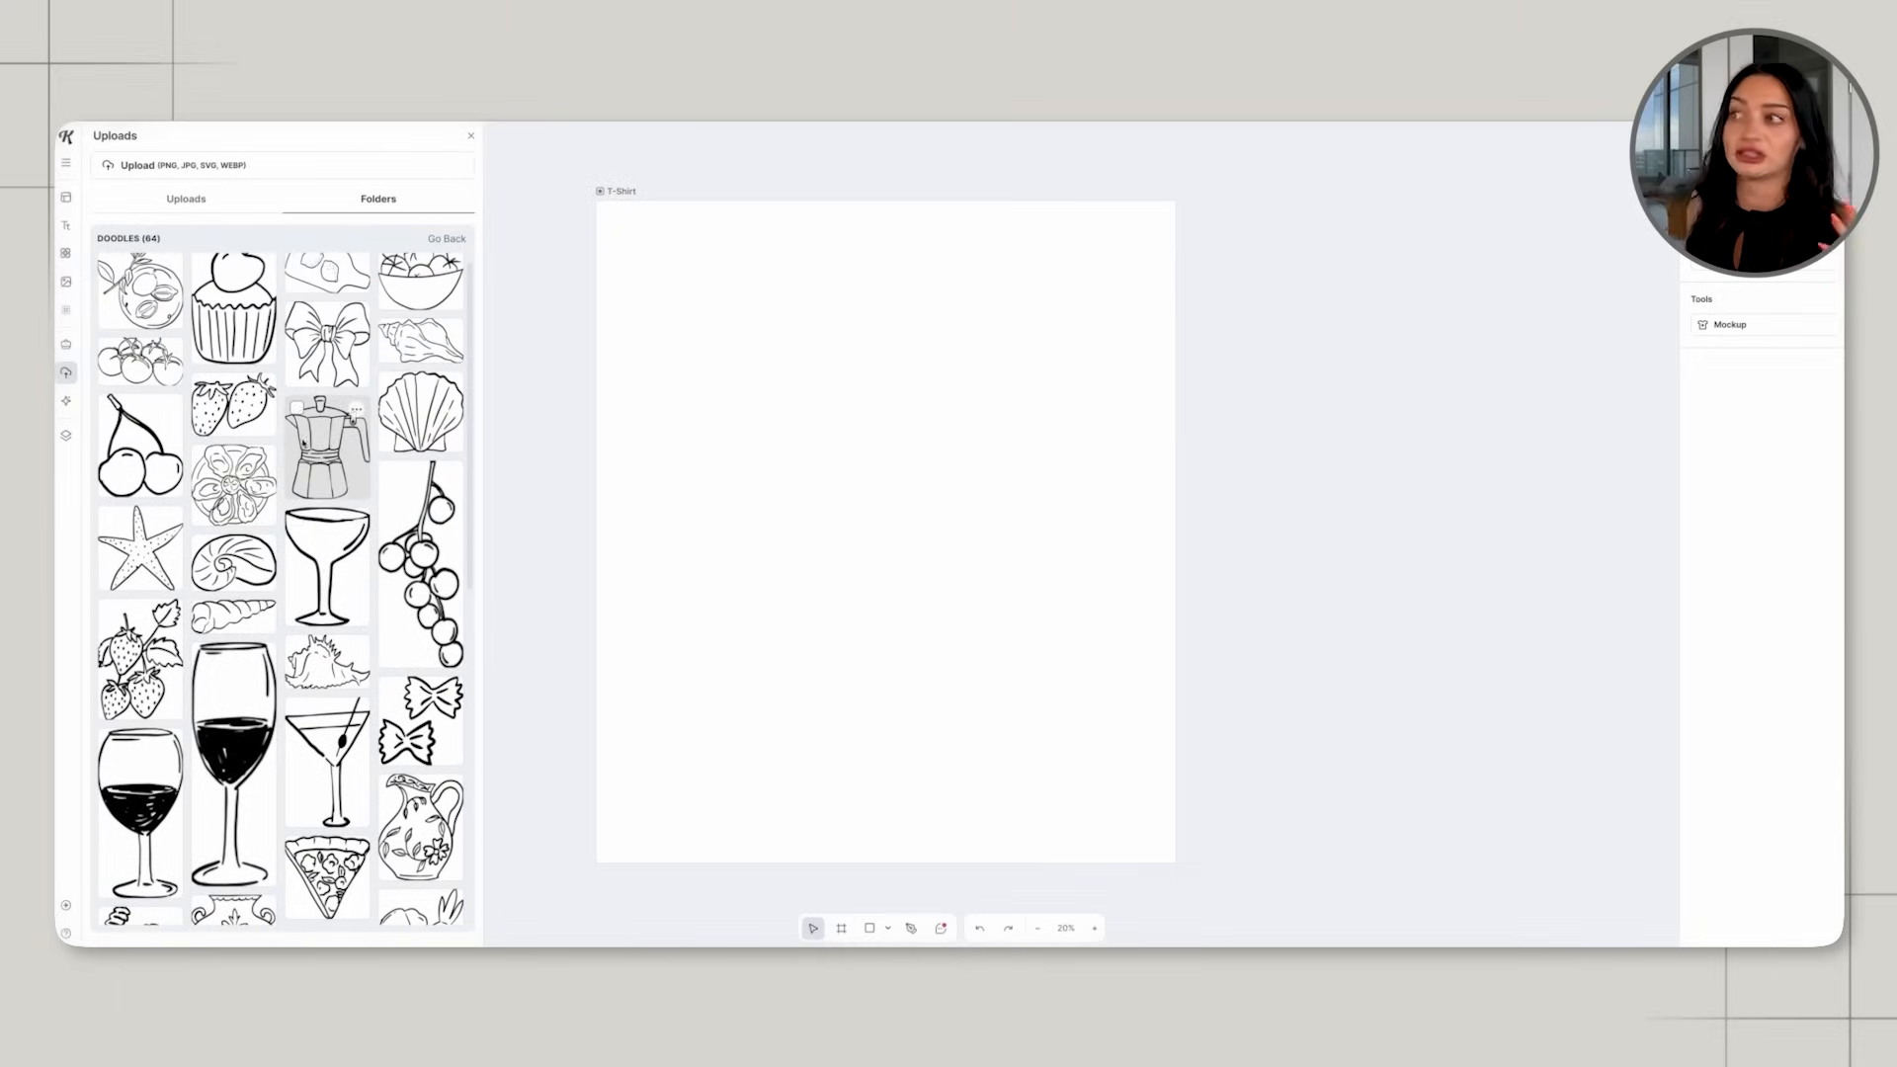
scroll(226, 486, up, 1)
click(227, 493)
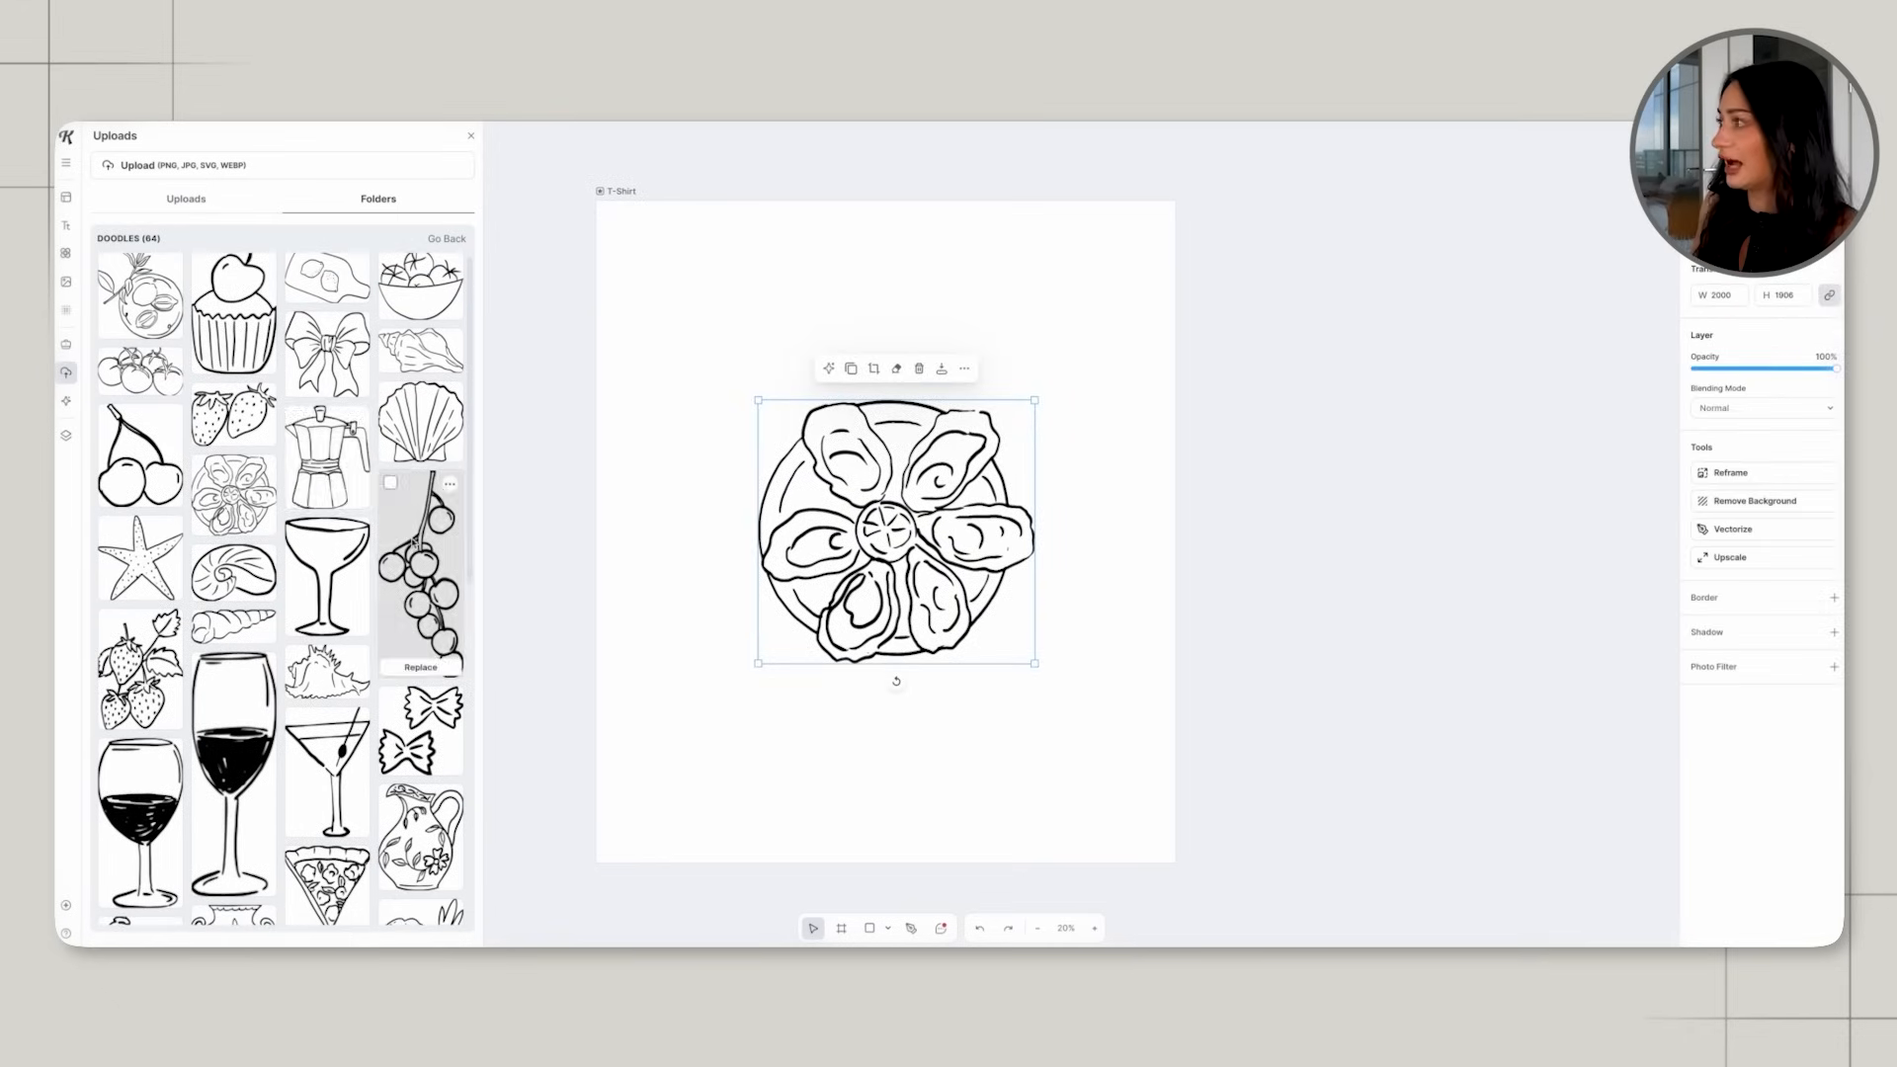
Add the berry branch doodle to the artboard, then shrink, tilt and place it at the oyster plate's lower-left edge.
scroll(420, 578, down, 1)
click(420, 578)
click(918, 681)
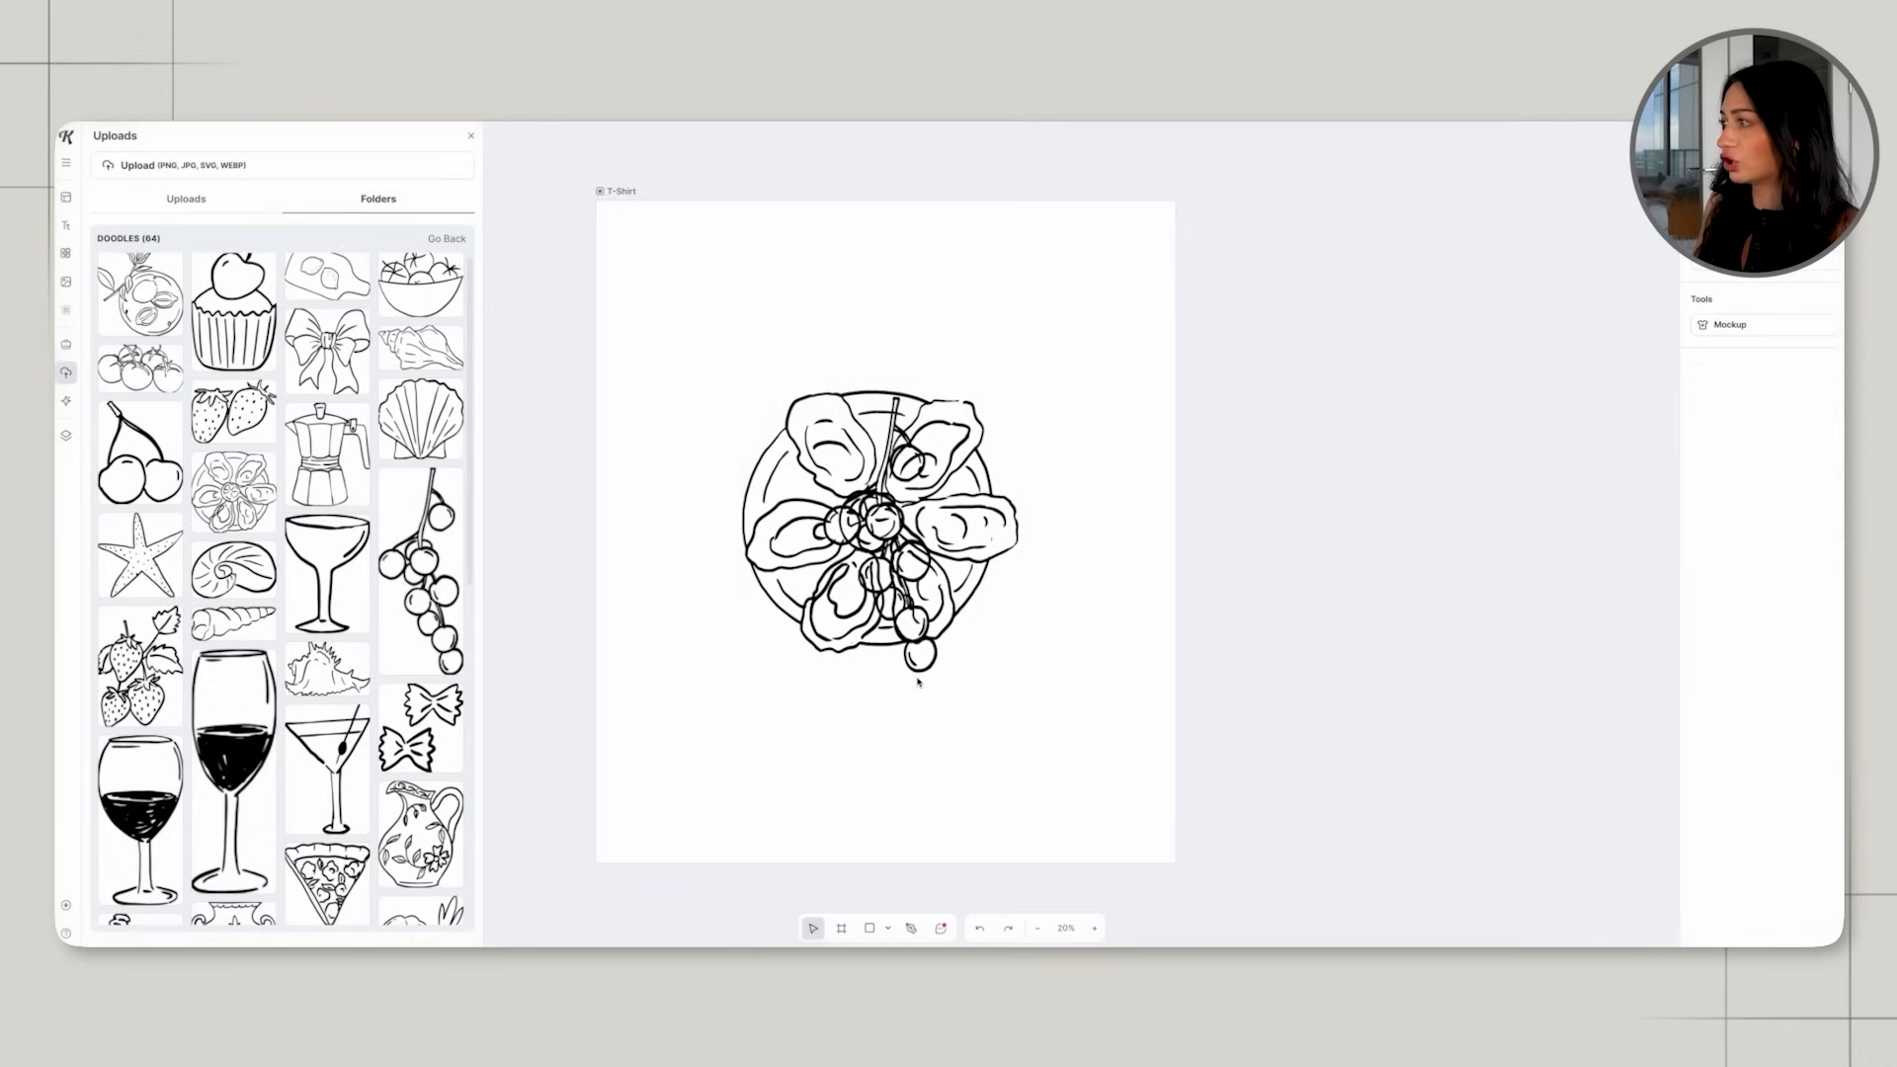
click(904, 673)
mouse_move(846, 667)
mouse_down()
mouse_move(679, 673)
mouse_move(676, 747)
mouse_move(784, 752)
mouse_move(753, 666)
mouse_move(772, 692)
mouse_up()
click(820, 703)
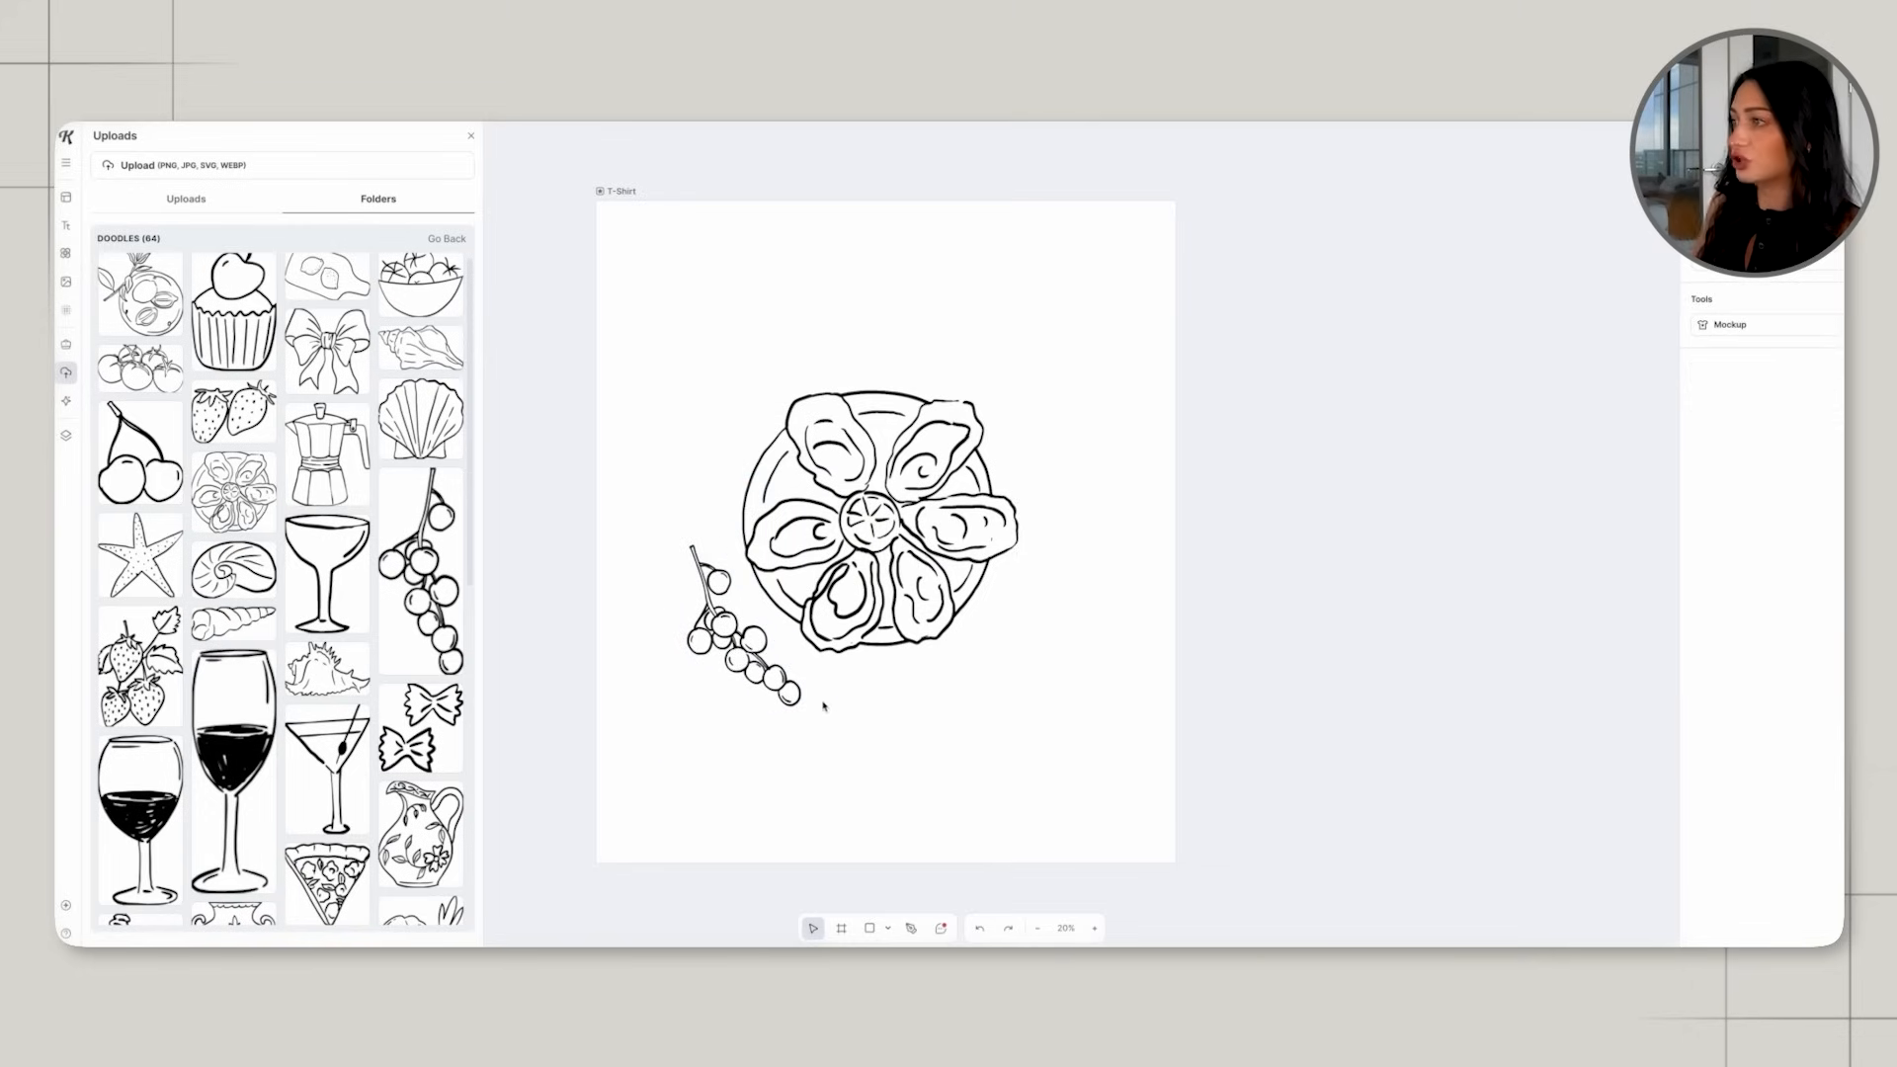
Rotate the oyster plate drawing clockwise, recentre it on the artboard and nudge the berry branch slightly closer to it.
scroll(326, 731, down, 2)
click(836, 587)
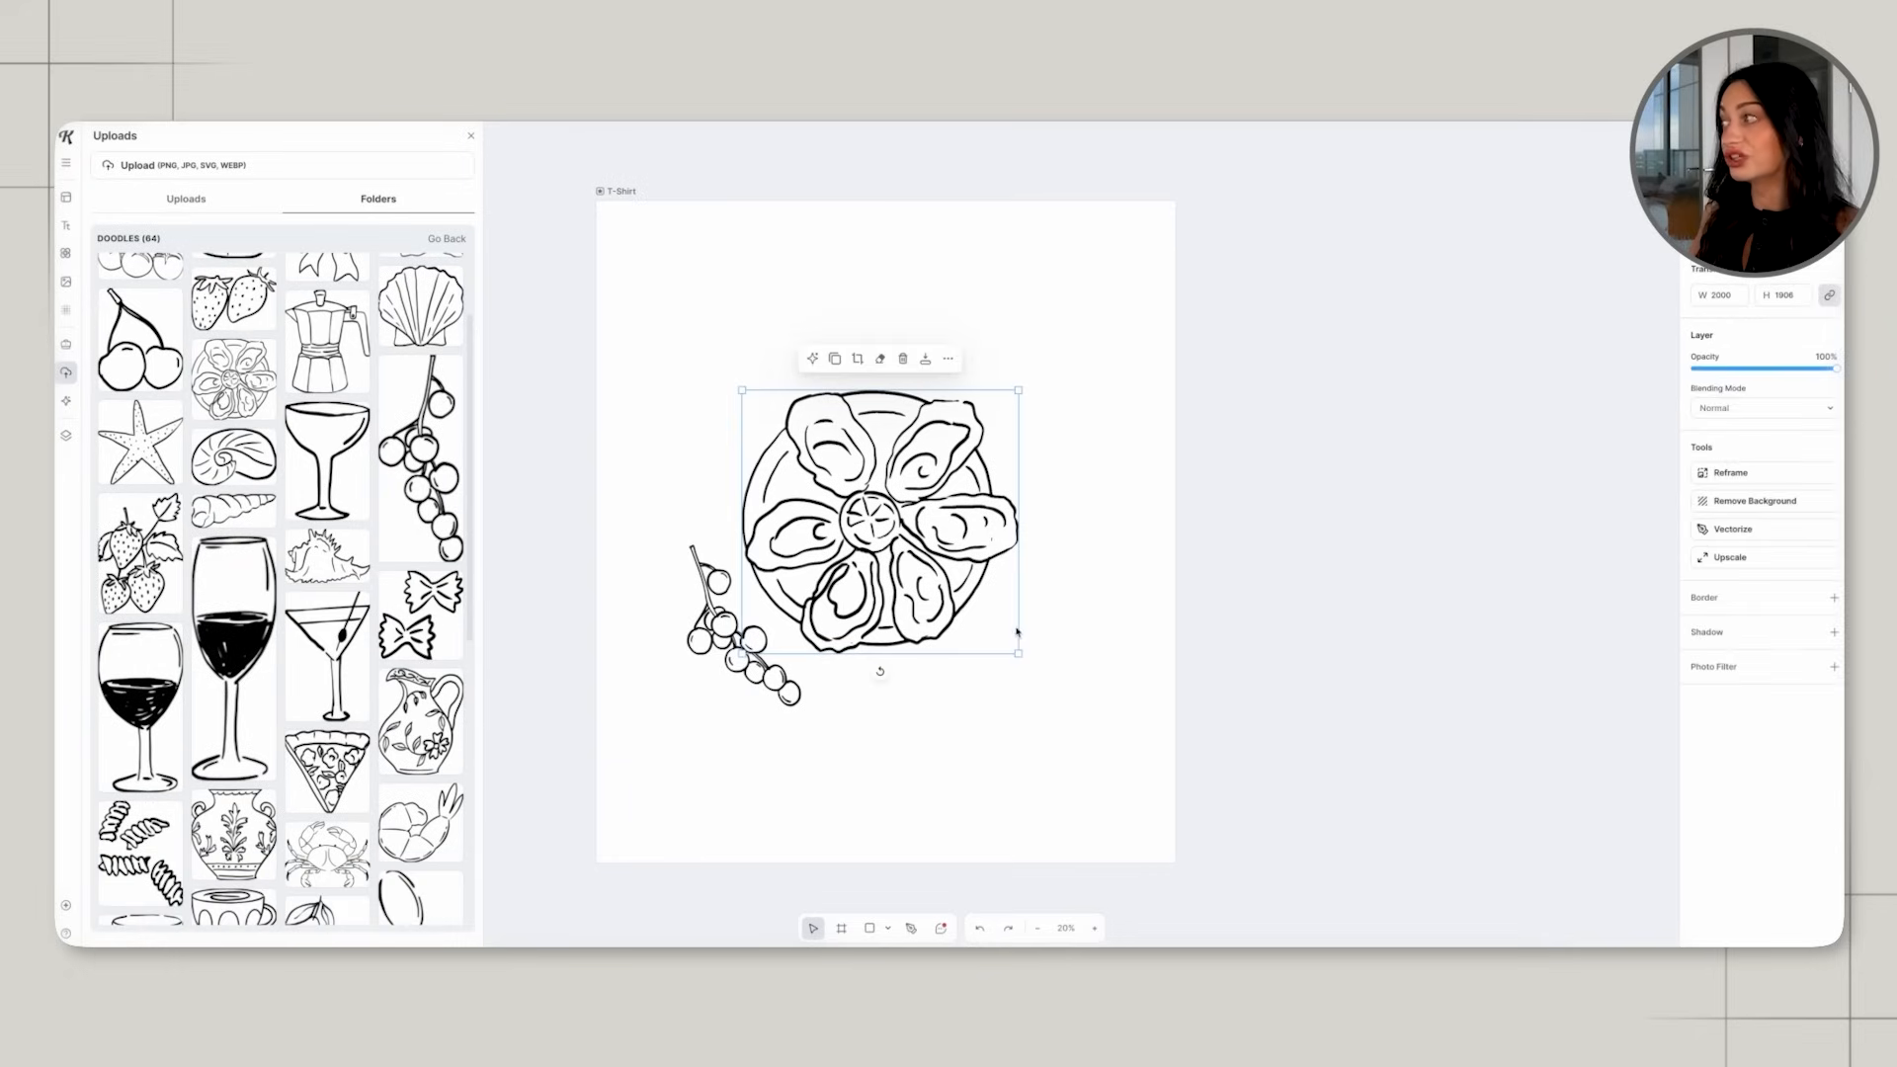
click(1018, 654)
click(928, 591)
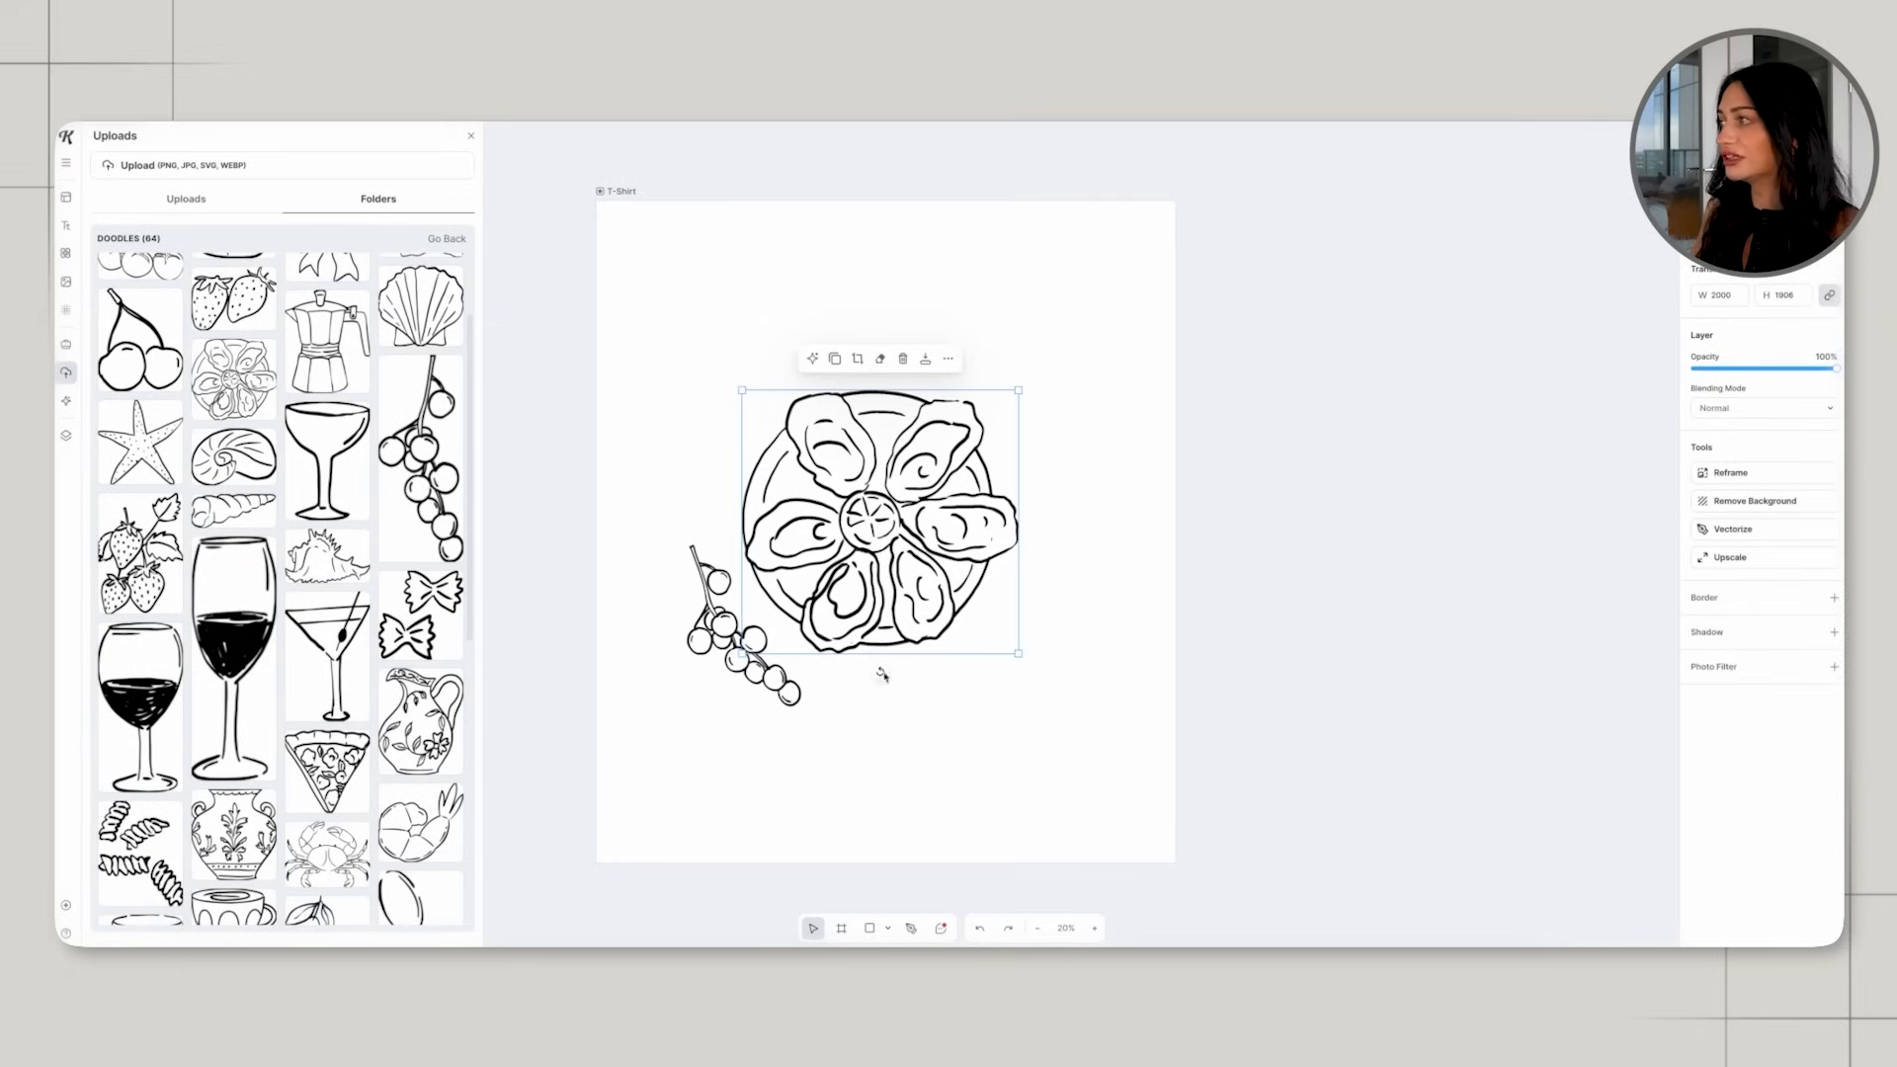
drag(879, 675, 754, 604)
click(1083, 676)
drag(914, 579, 944, 593)
click(945, 602)
click(939, 599)
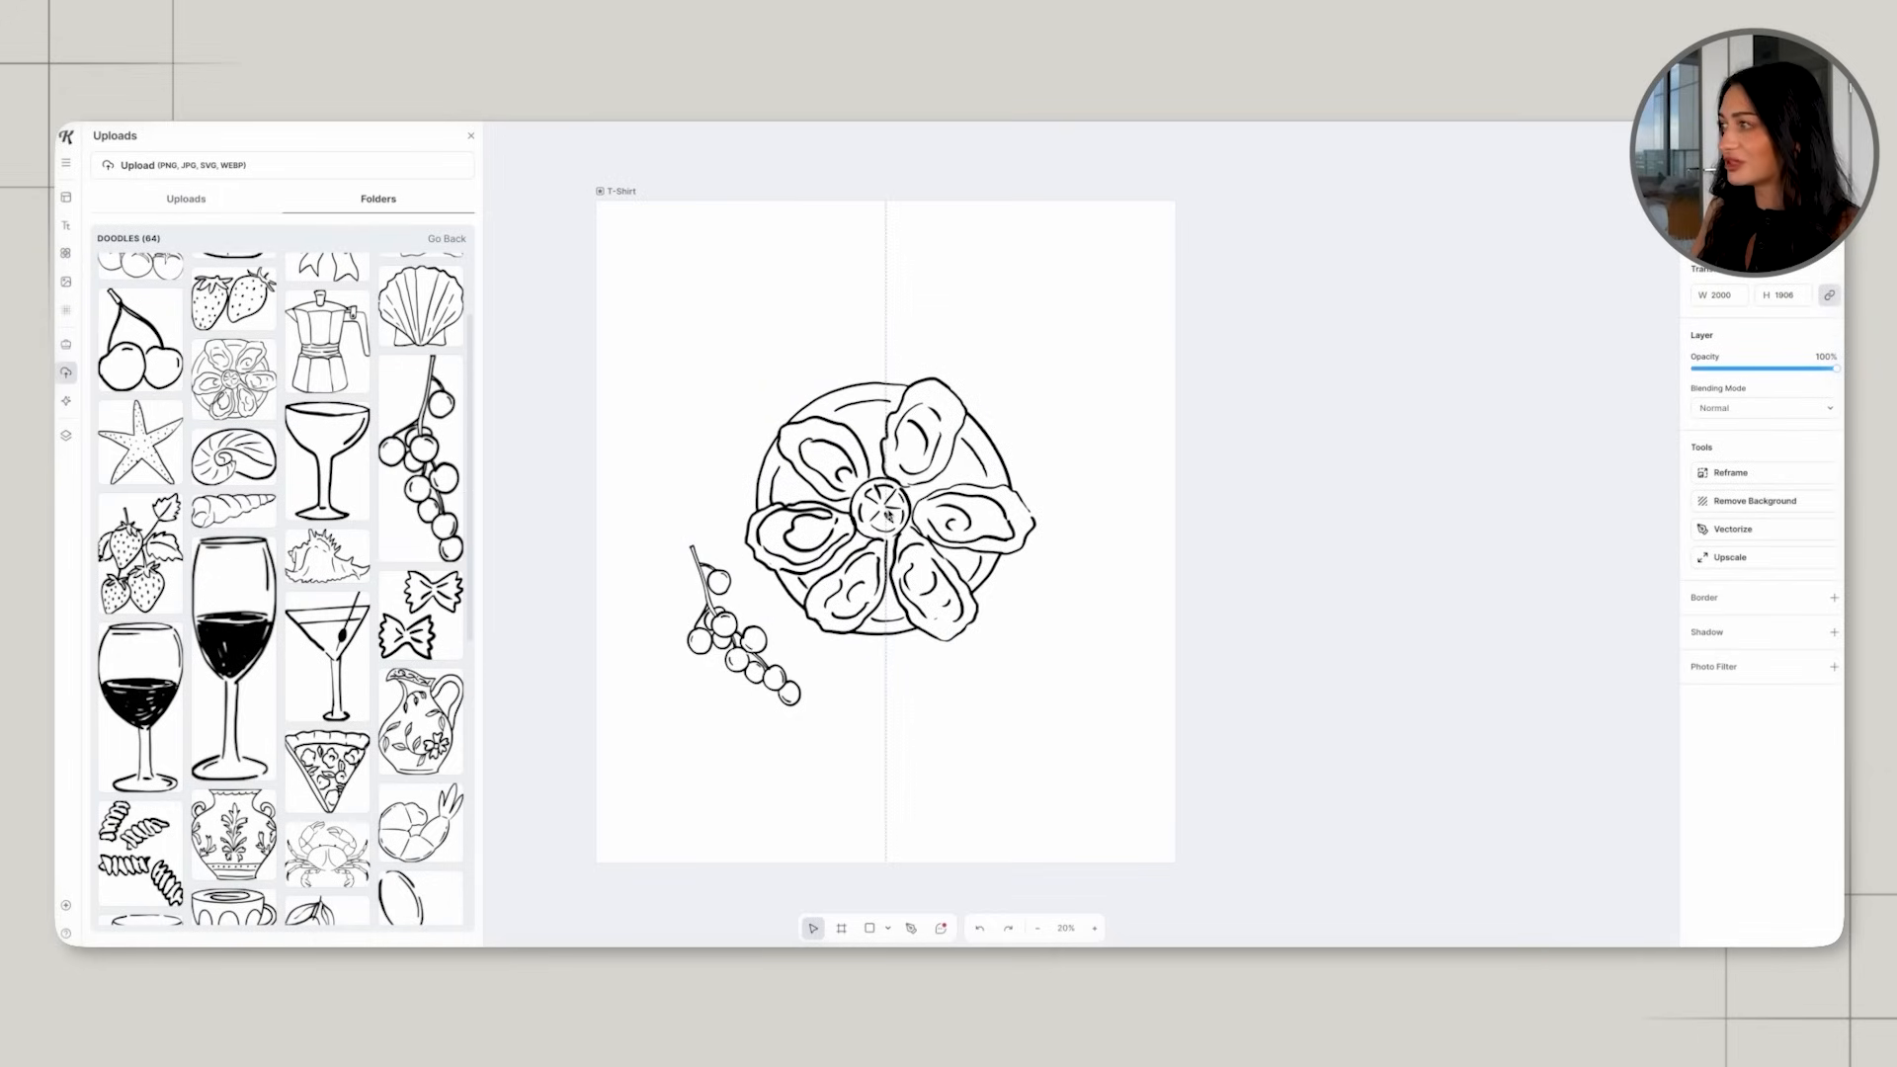
drag(729, 600, 741, 600)
click(652, 584)
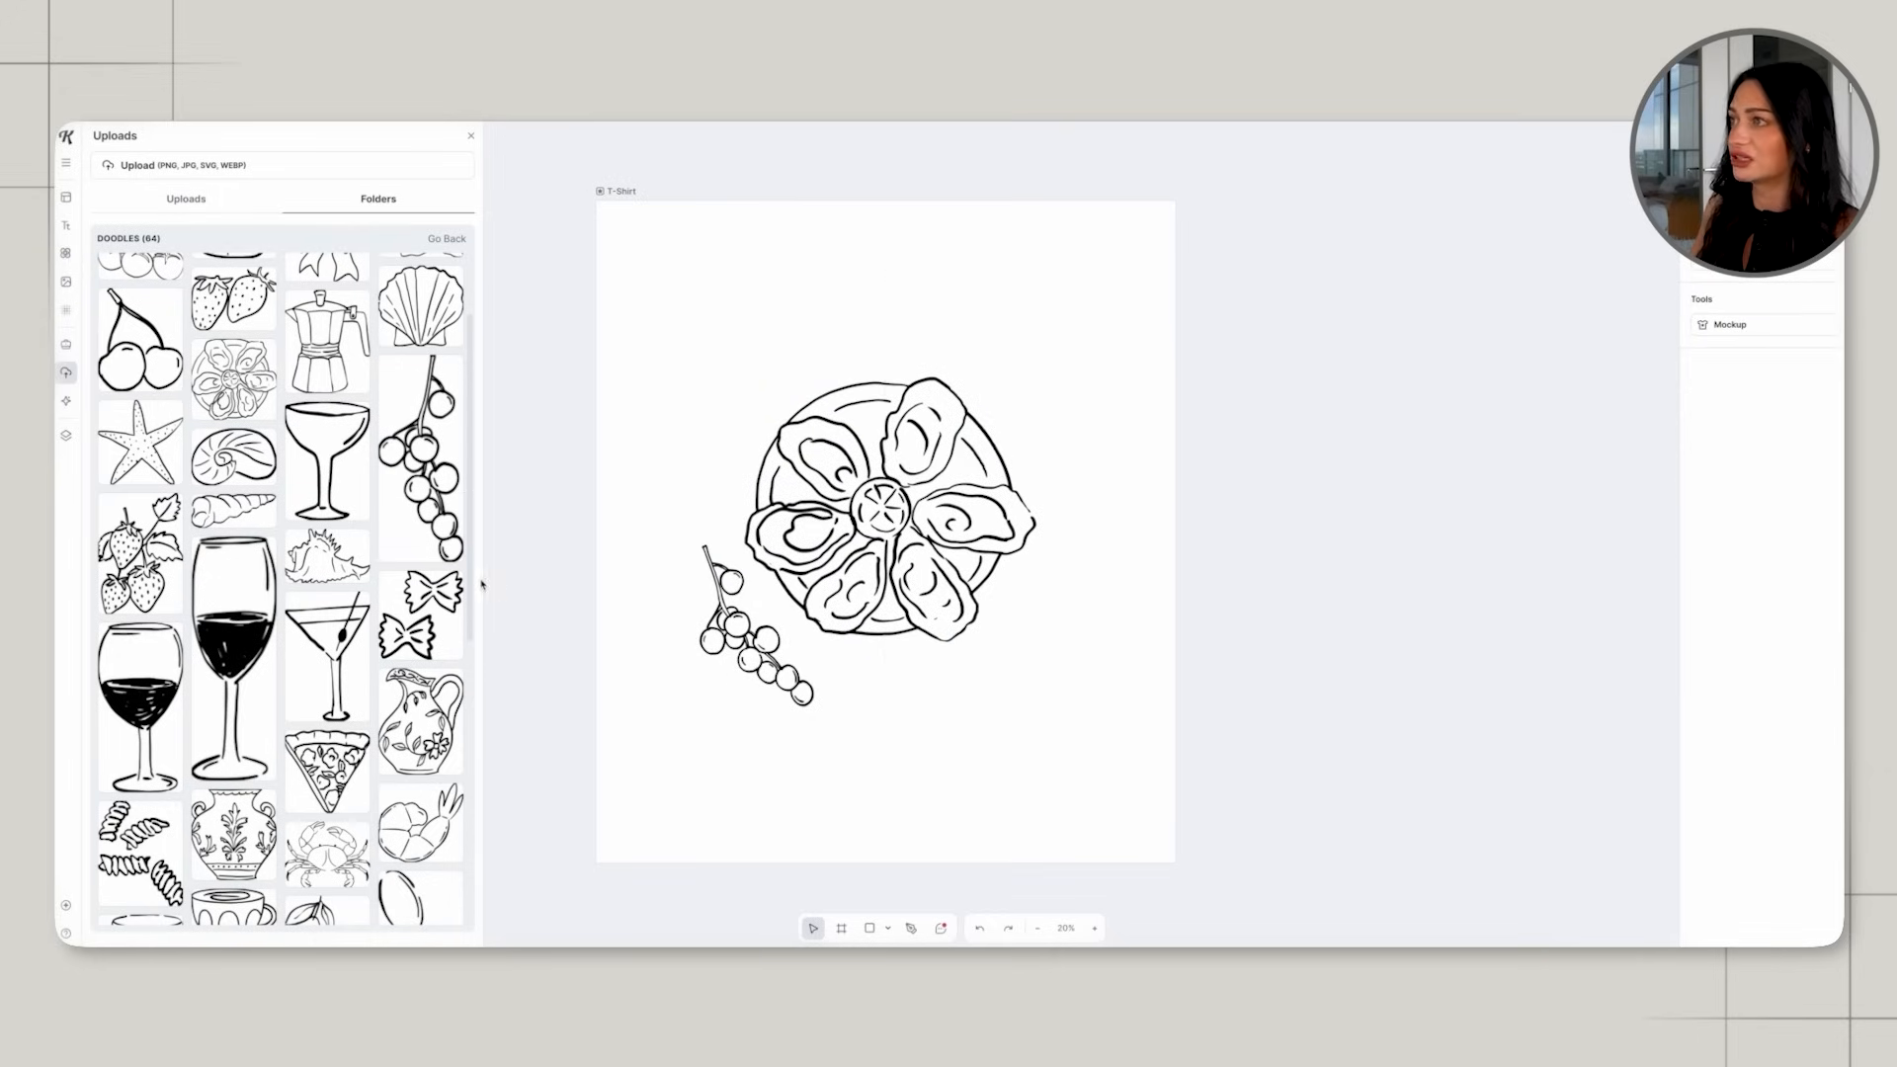
Add two champagne flute doodles beside the oyster plate's right edge, with the outer glass set slightly lower.
scroll(345, 549, down, 1)
scroll(344, 549, up, 2)
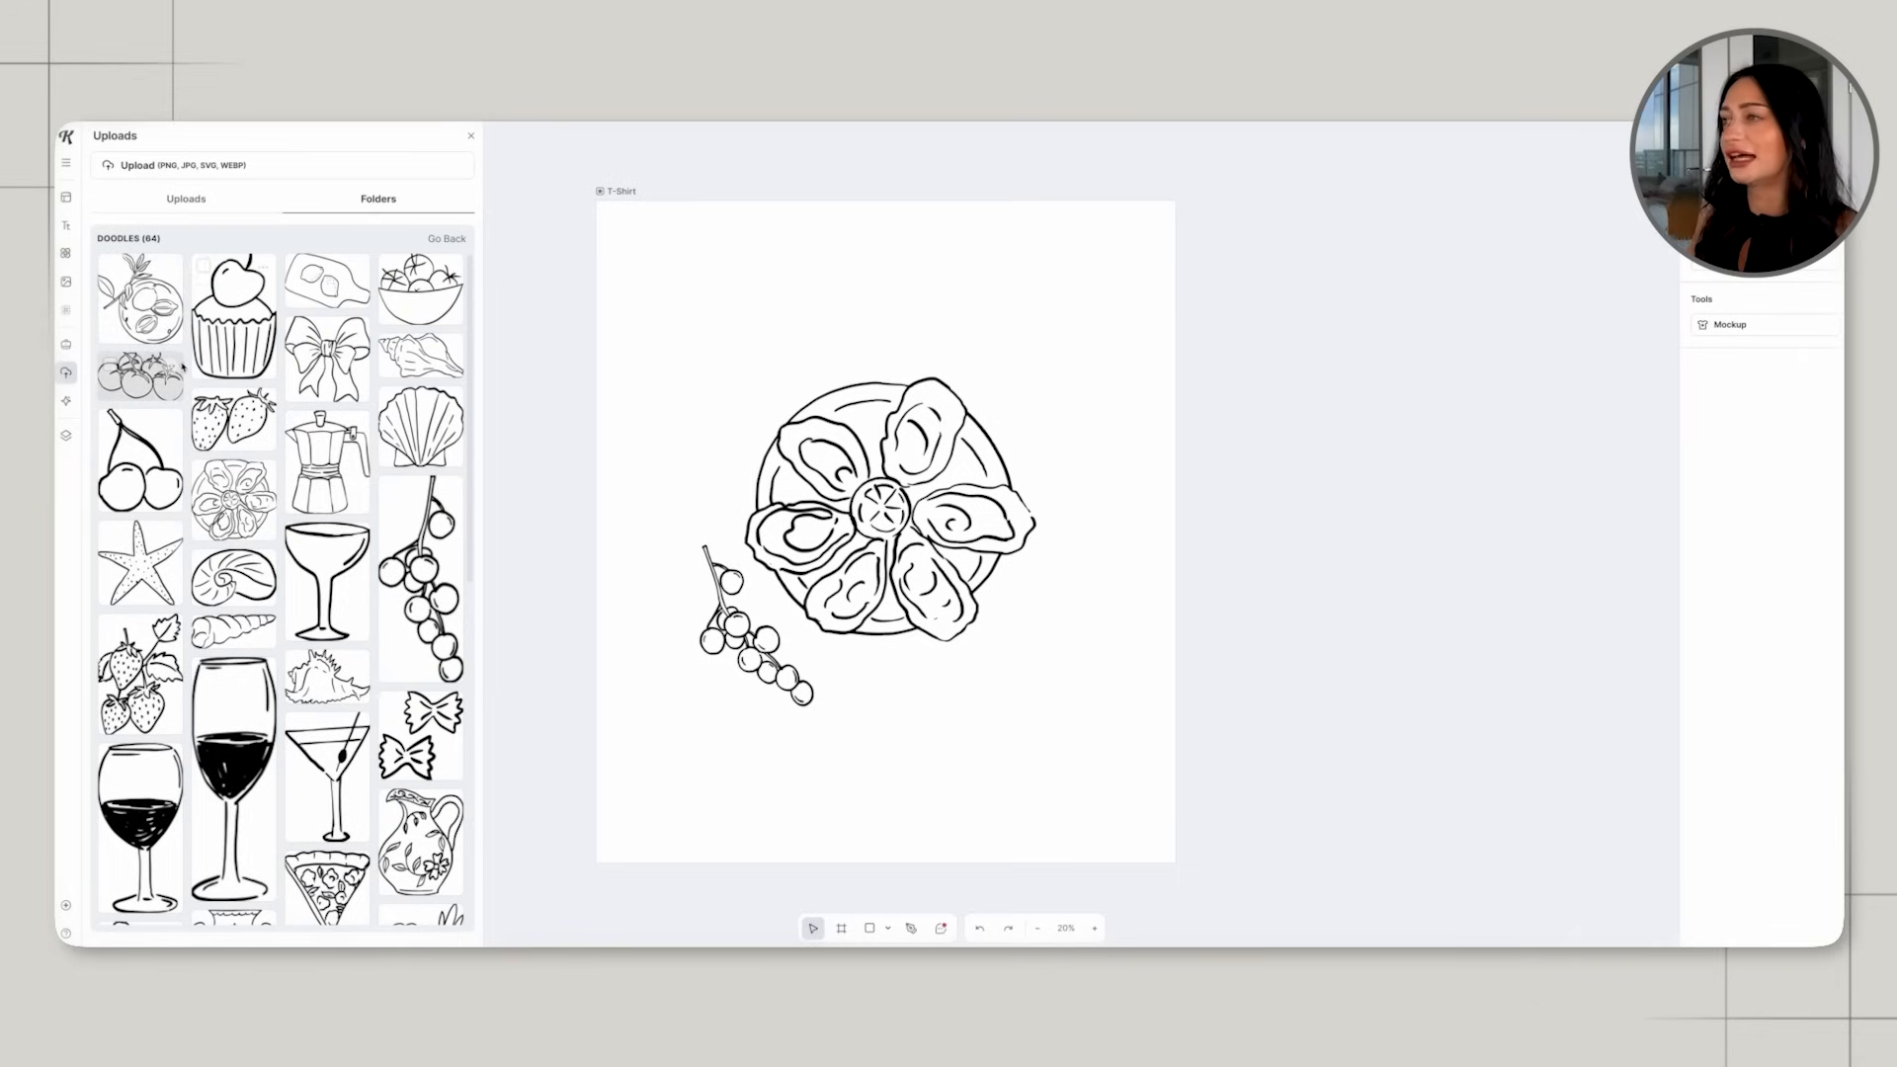
scroll(181, 366, down, 1)
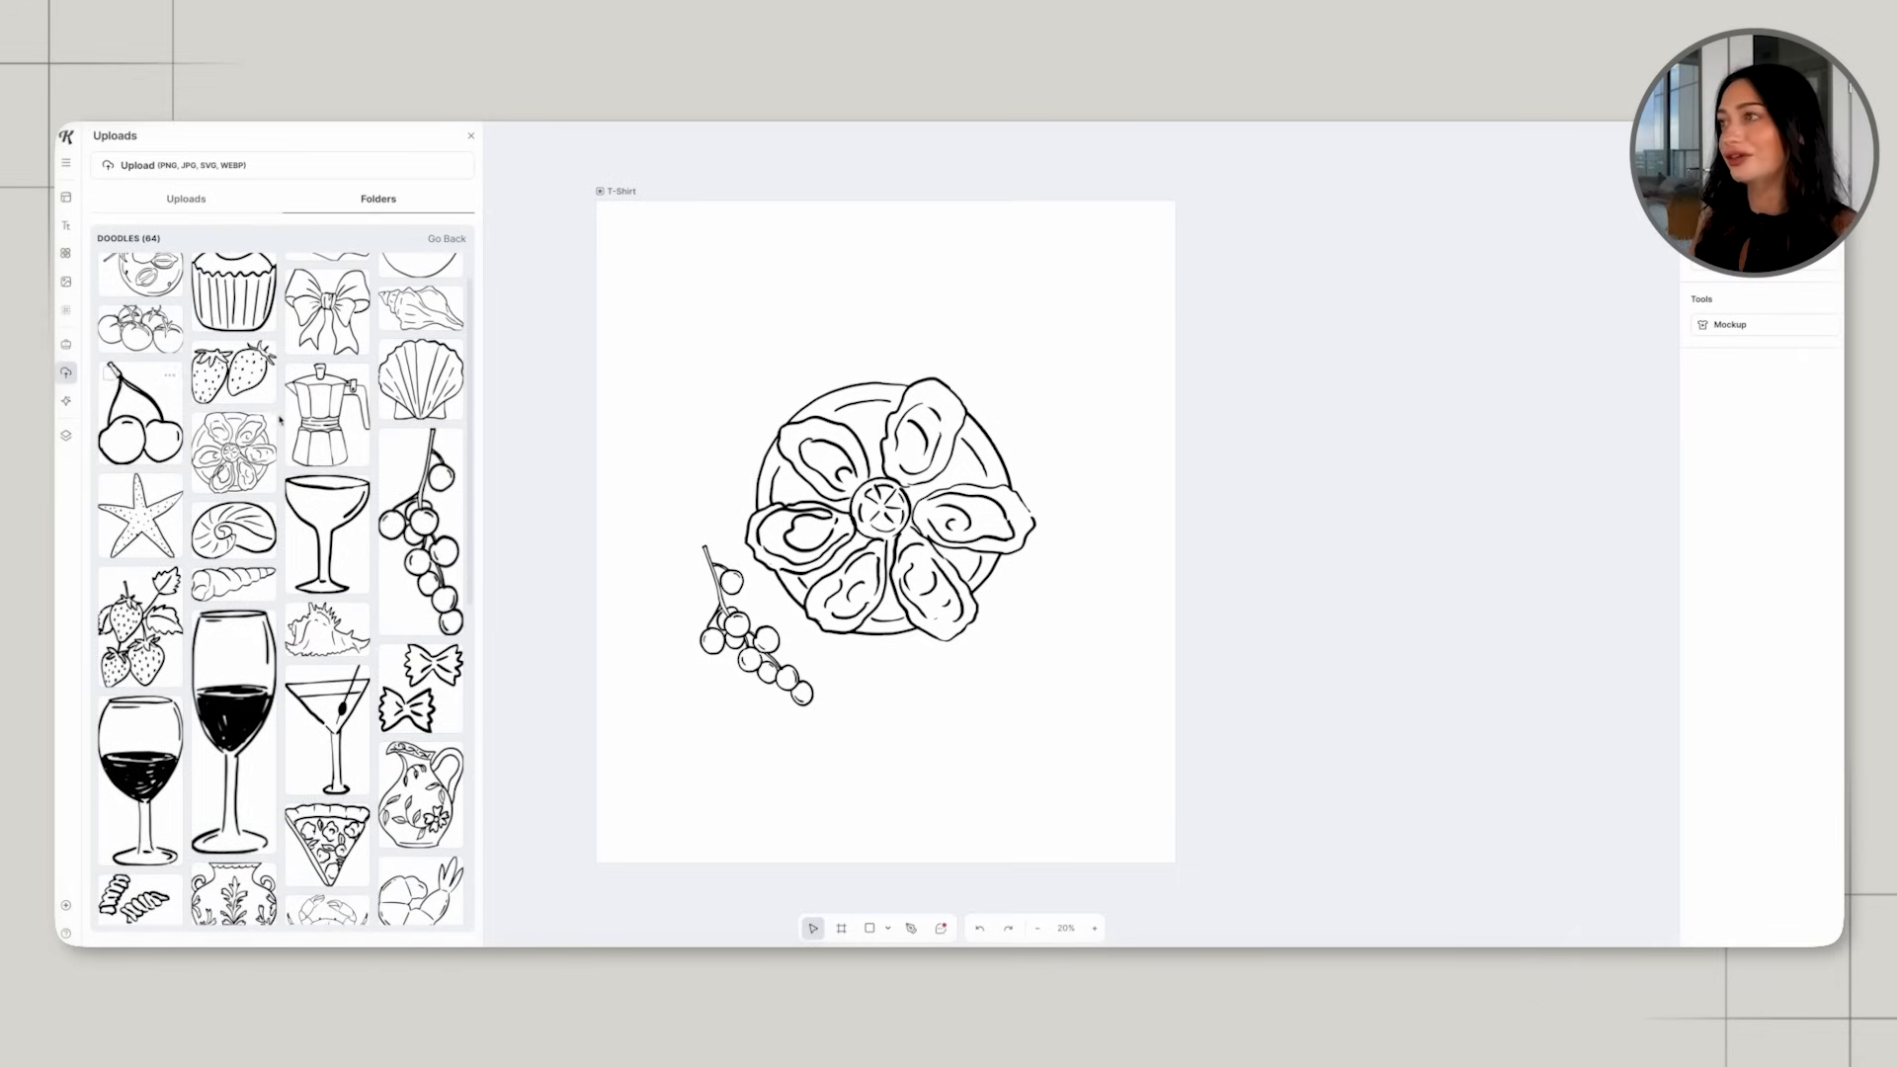
scroll(288, 425, down, 3)
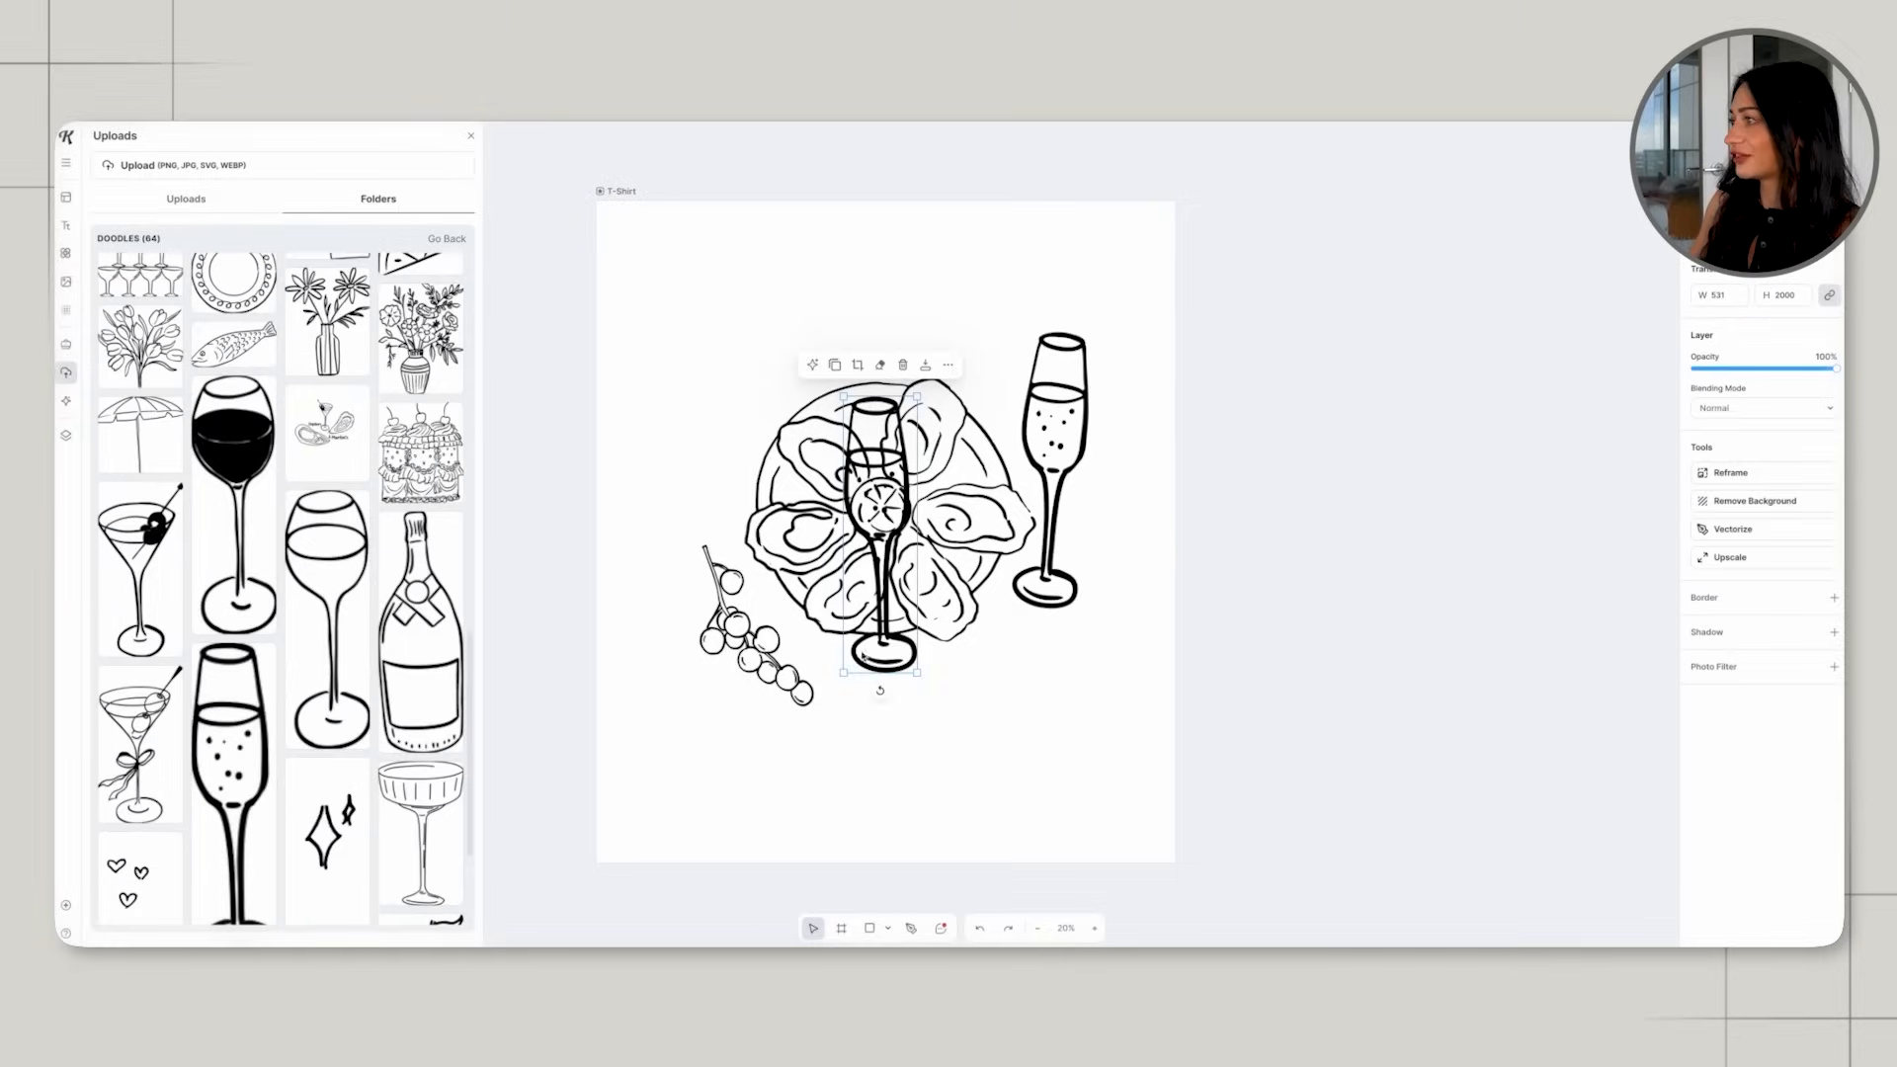
mouse_move(881, 573)
mouse_down()
mouse_move(726, 575)
mouse_move(709, 602)
mouse_move(729, 631)
mouse_up()
drag(719, 420, 1178, 482)
click(1080, 275)
drag(1080, 275, 1159, 436)
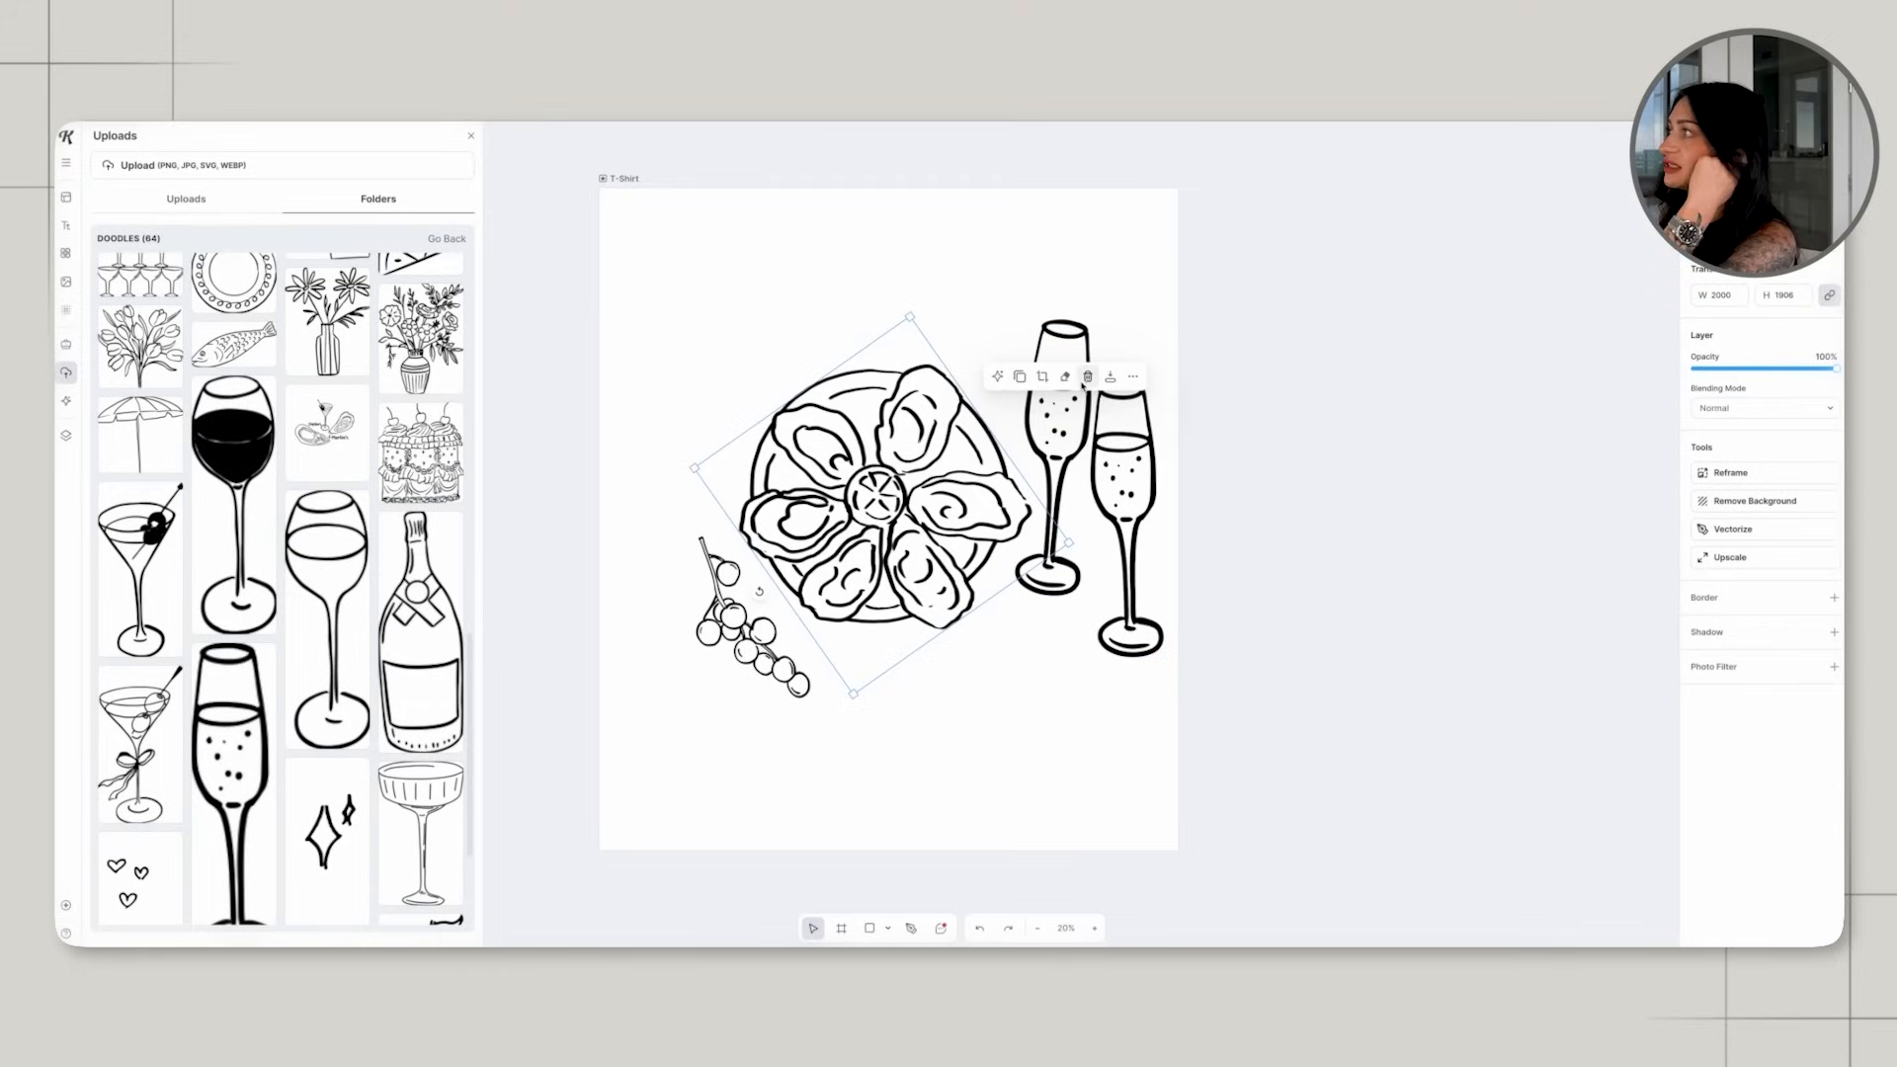
click(1087, 378)
click(1000, 512)
click(1214, 507)
scroll(905, 555, up, 1)
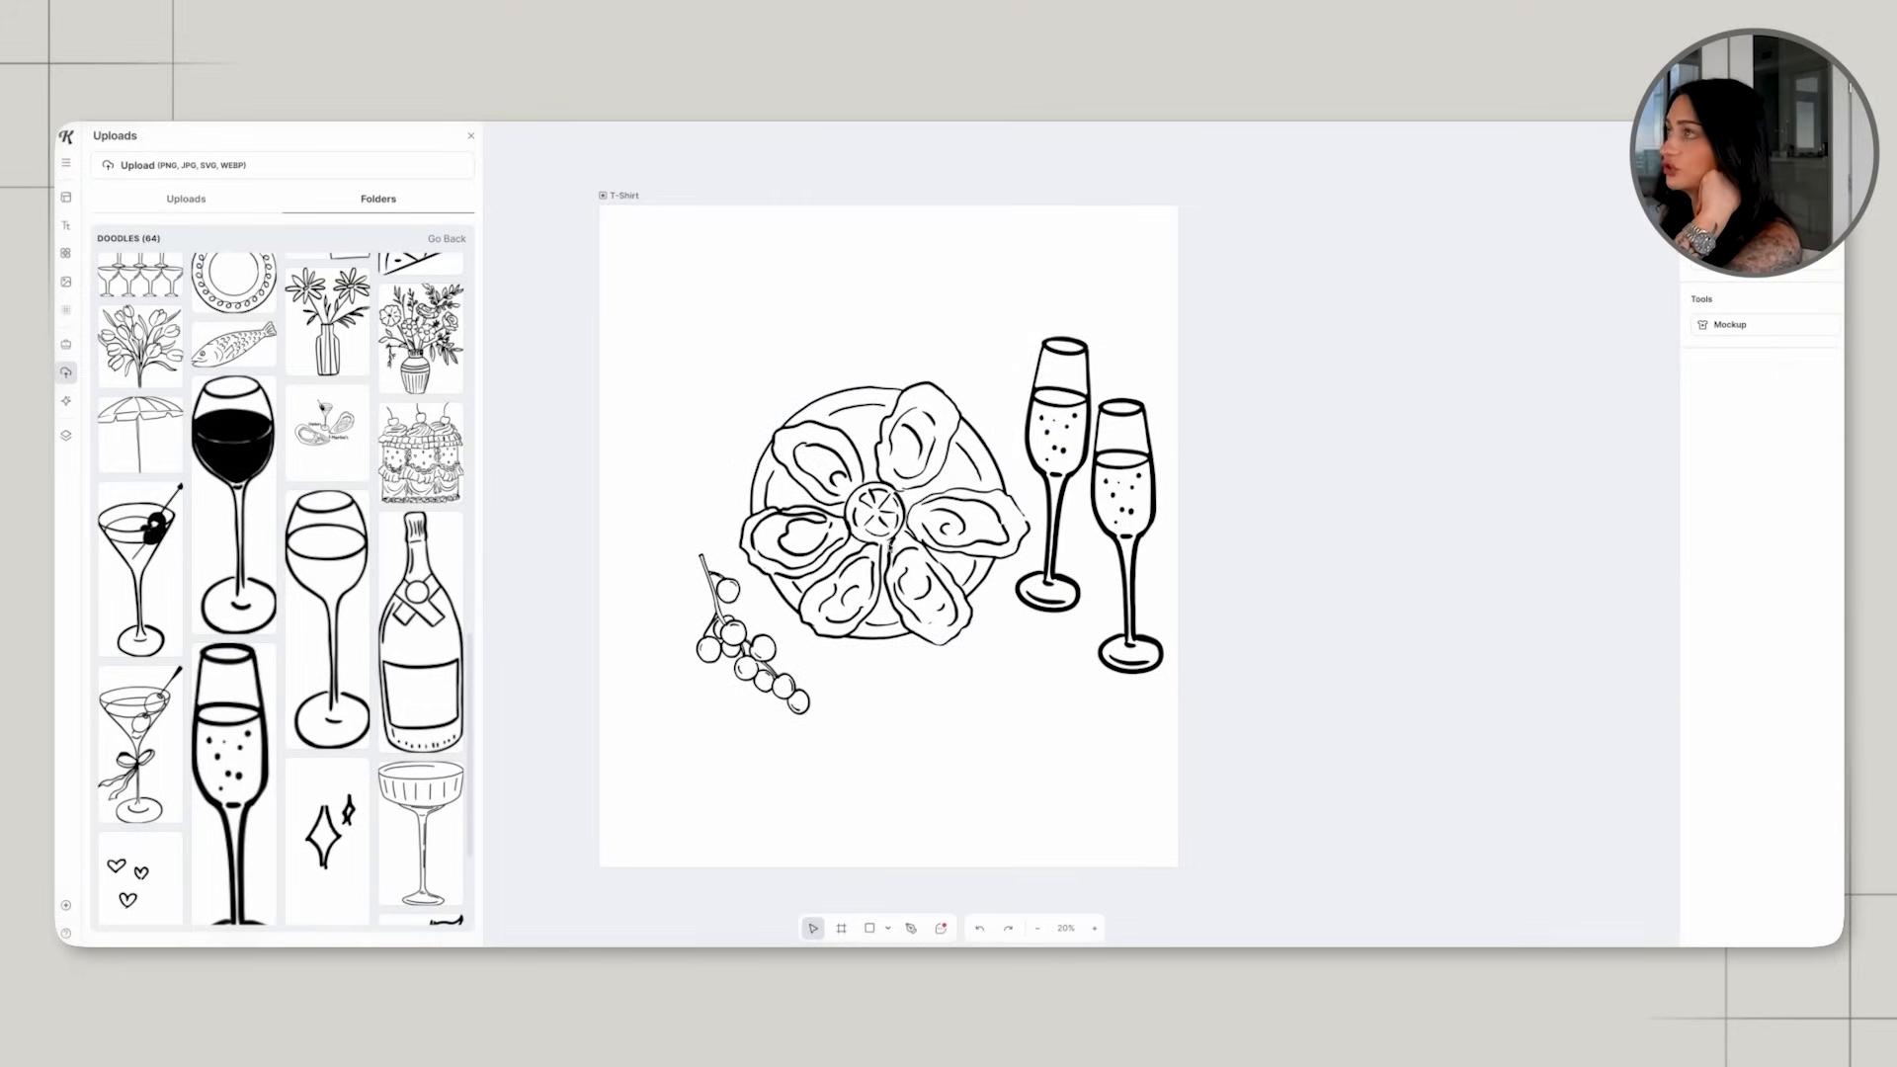
Close the uploads and duplicate the oyster plate drawing in place, directly over the original.
click(472, 137)
click(889, 494)
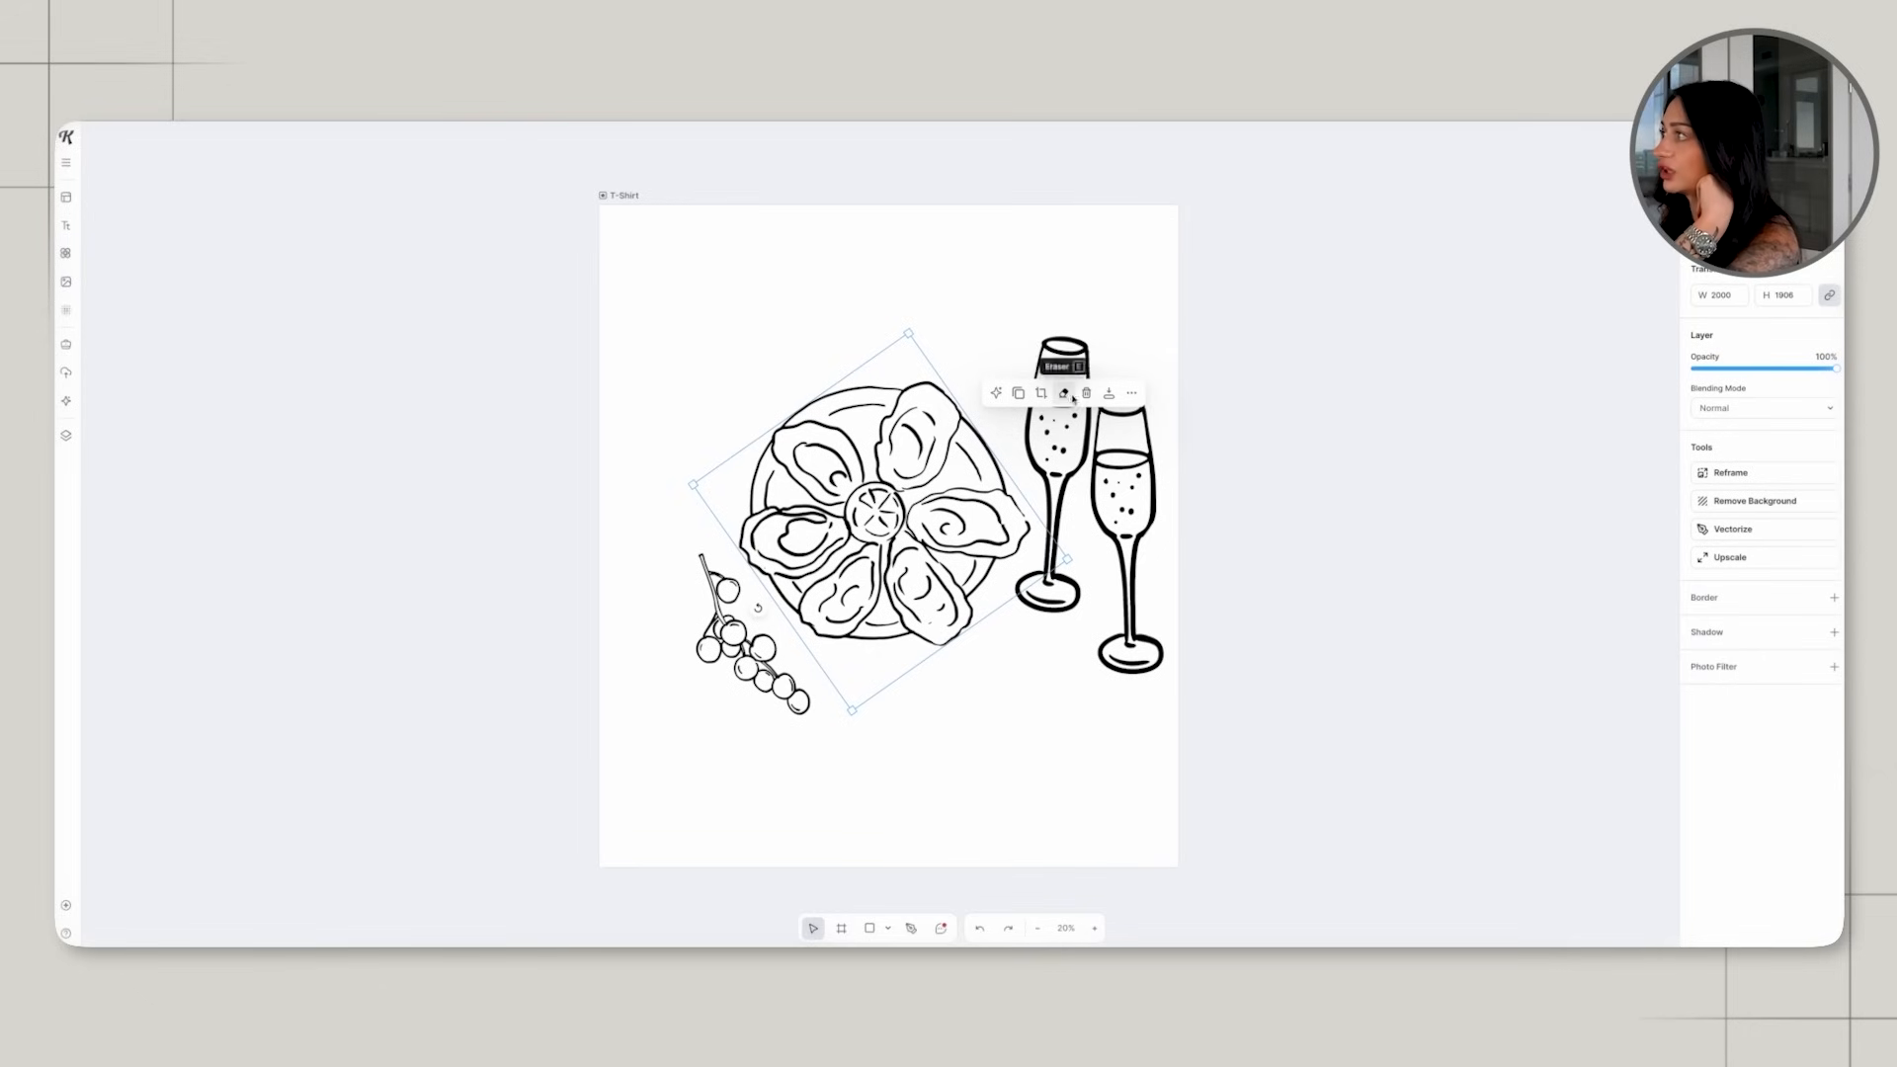
click(1020, 393)
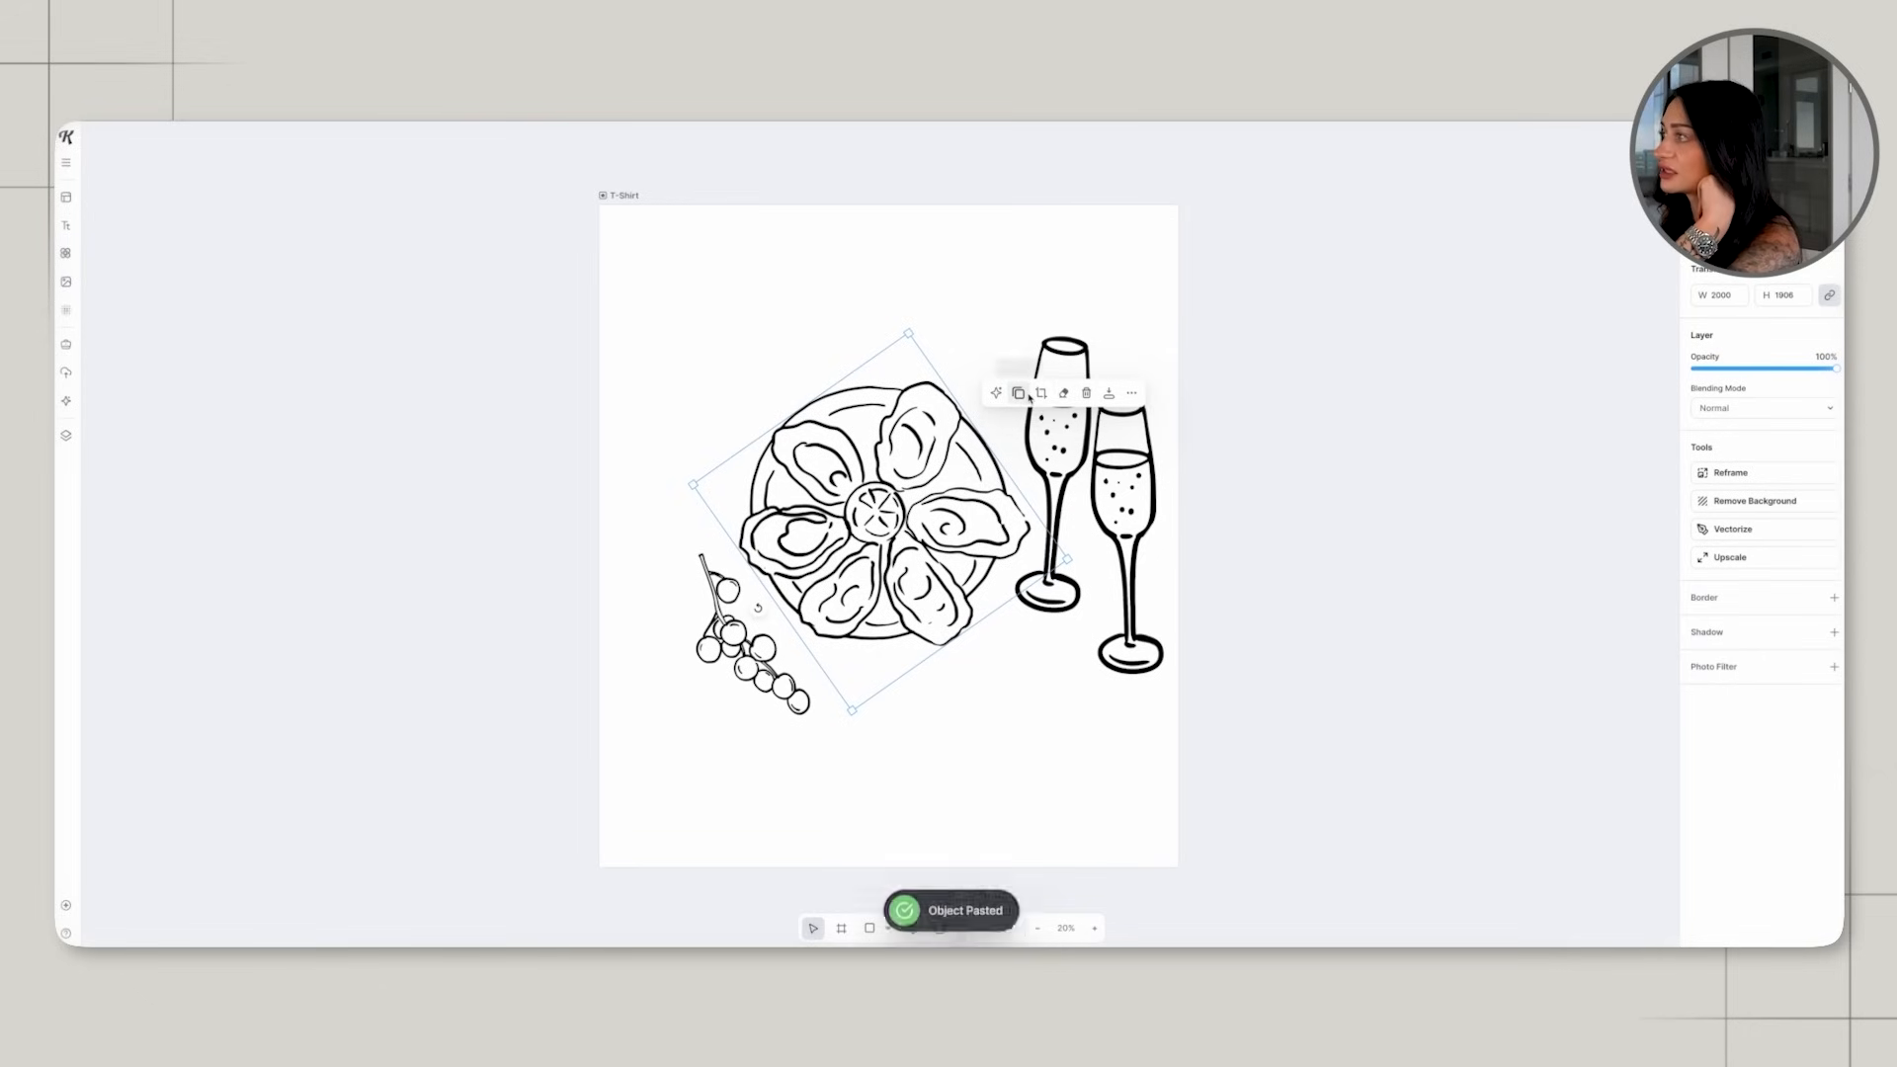
click(955, 455)
click(1075, 546)
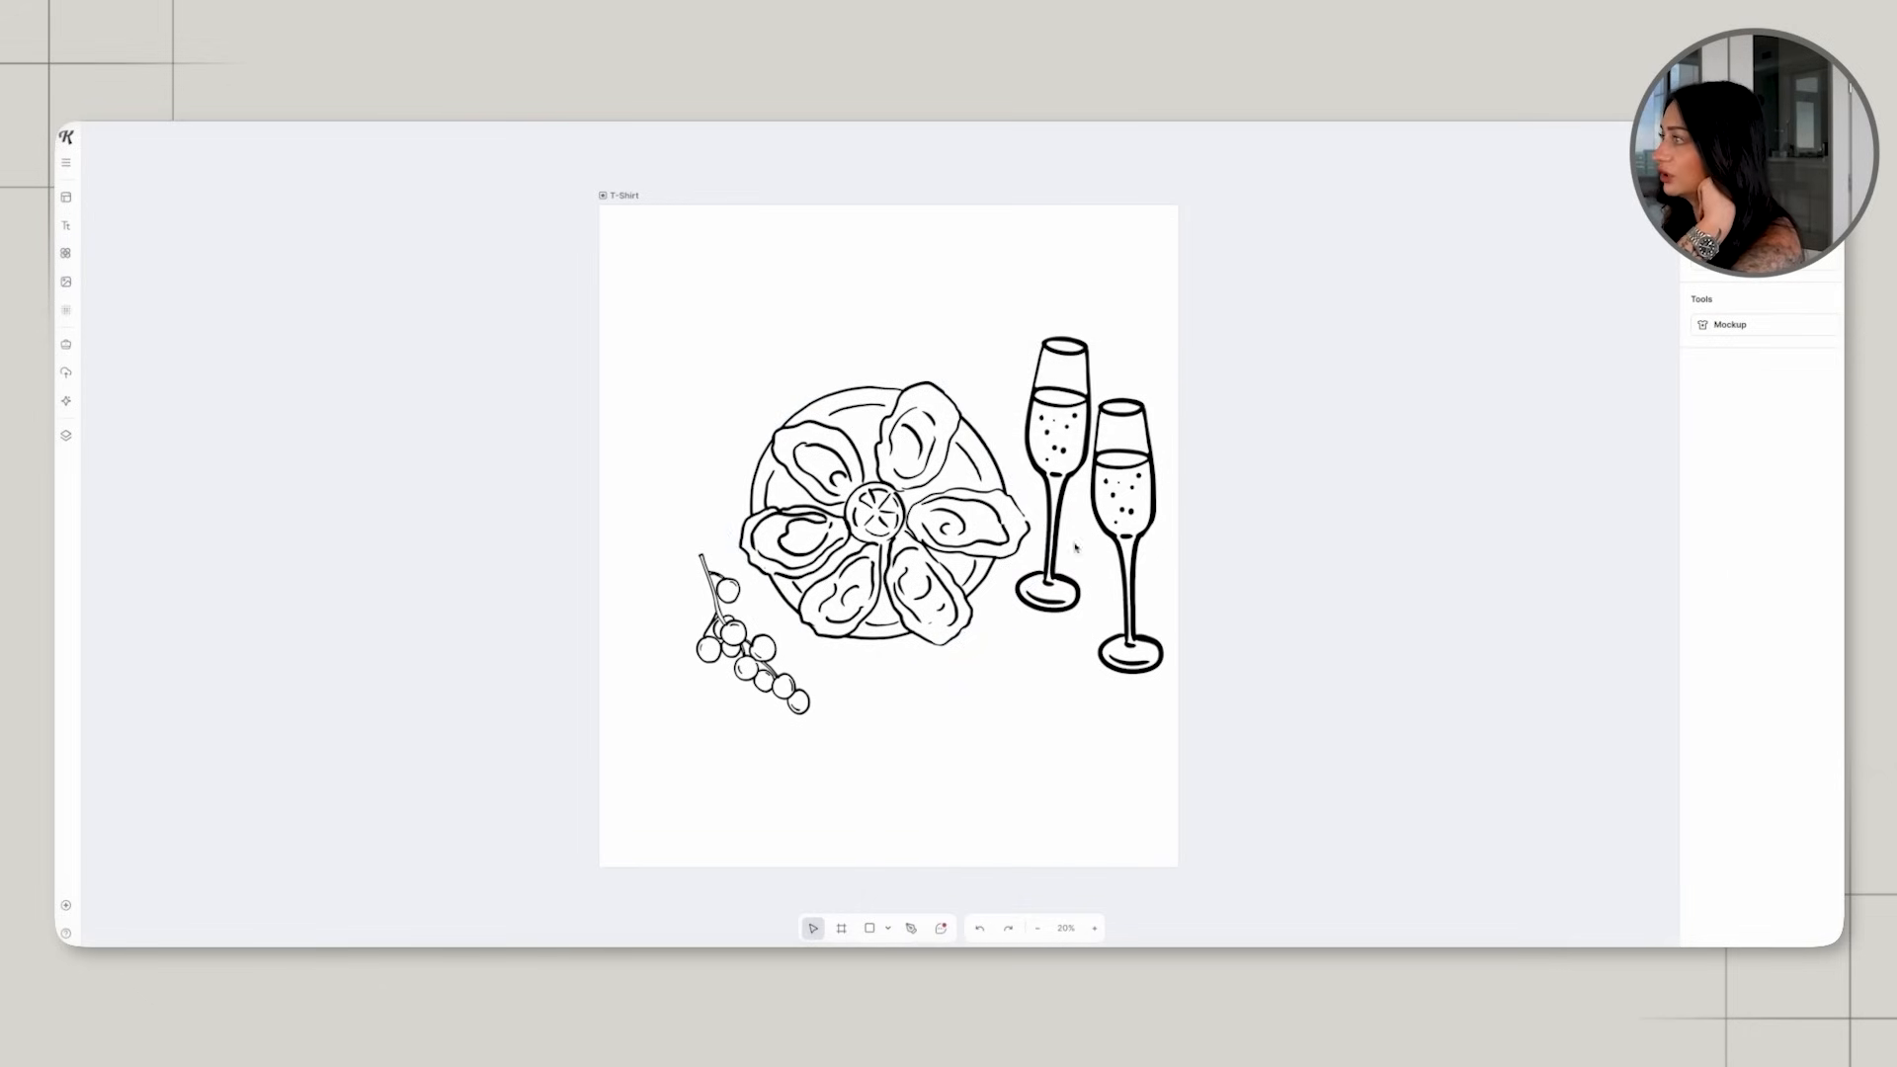
click(961, 525)
drag(957, 520, 957, 521)
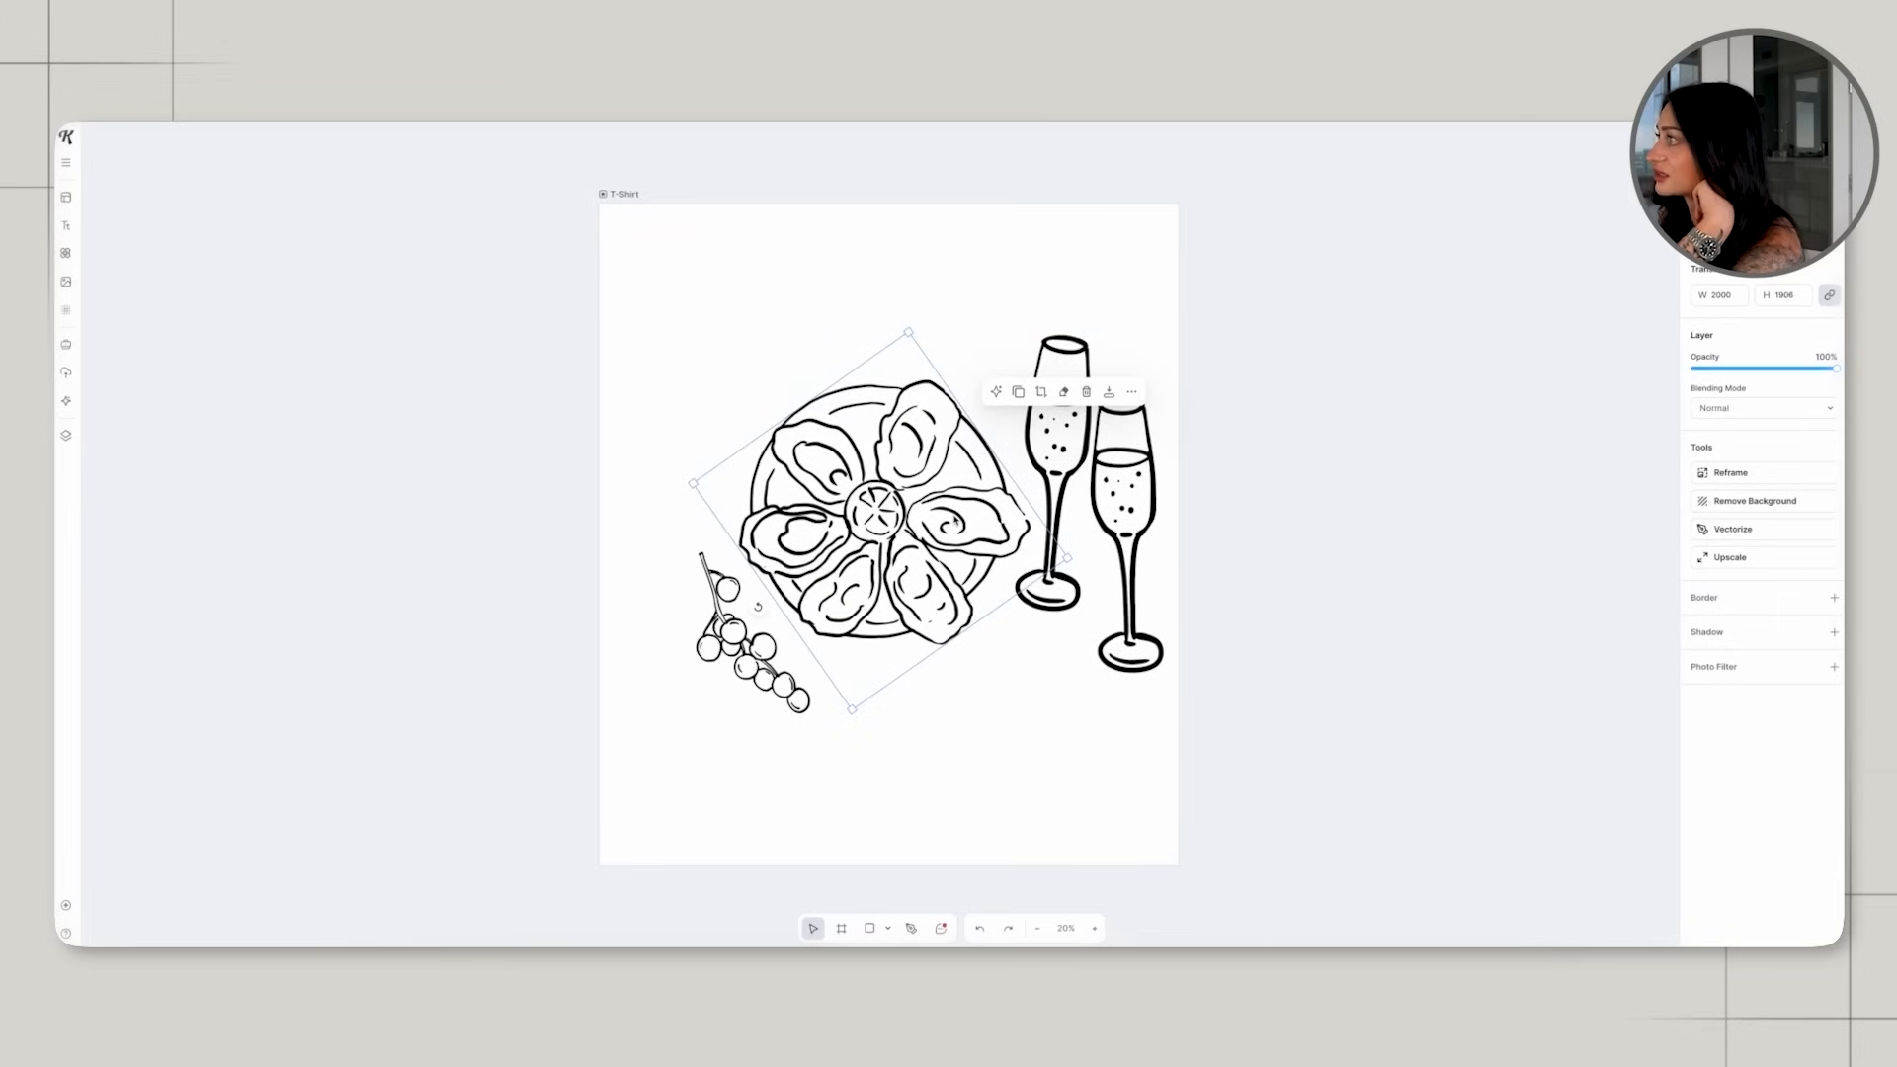
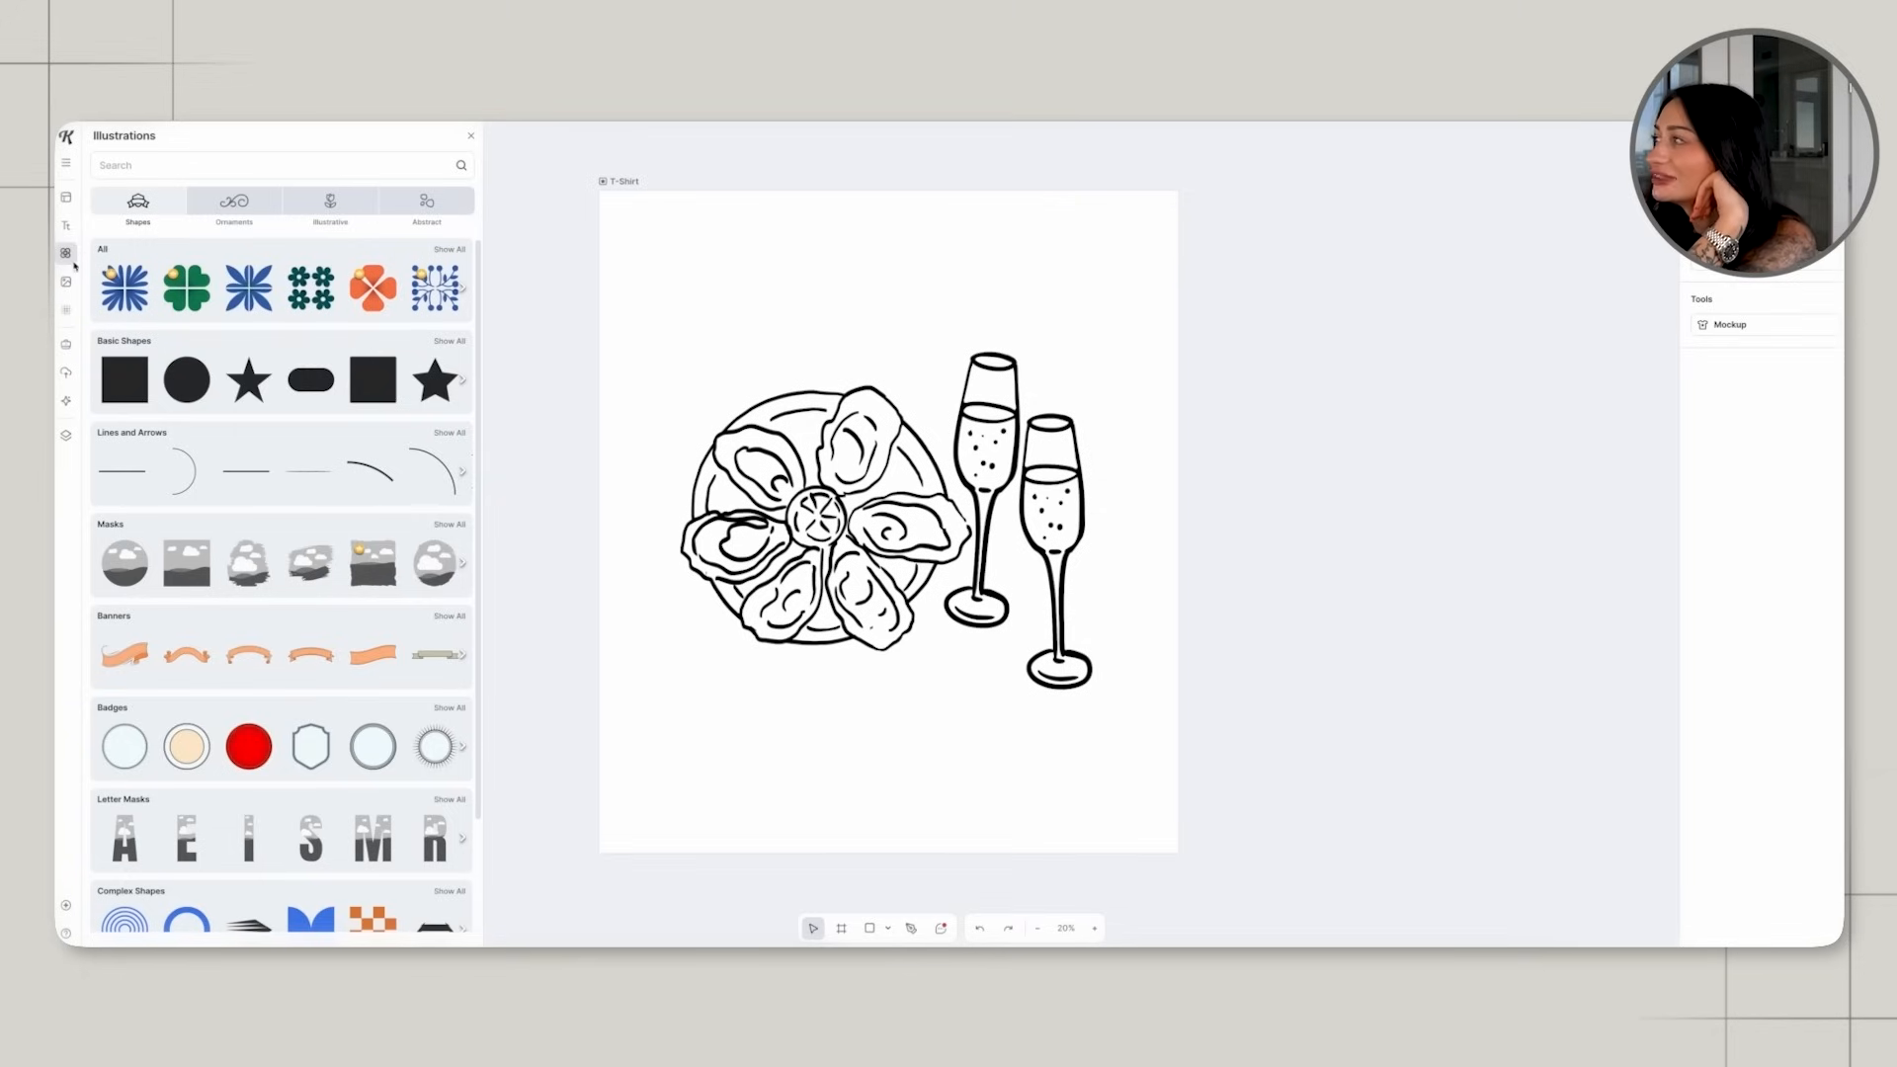
Add the citrus slice doodle from the uploaded doodles and place it small below the inner champagne flute.
click(66, 373)
scroll(282, 592, down, 5)
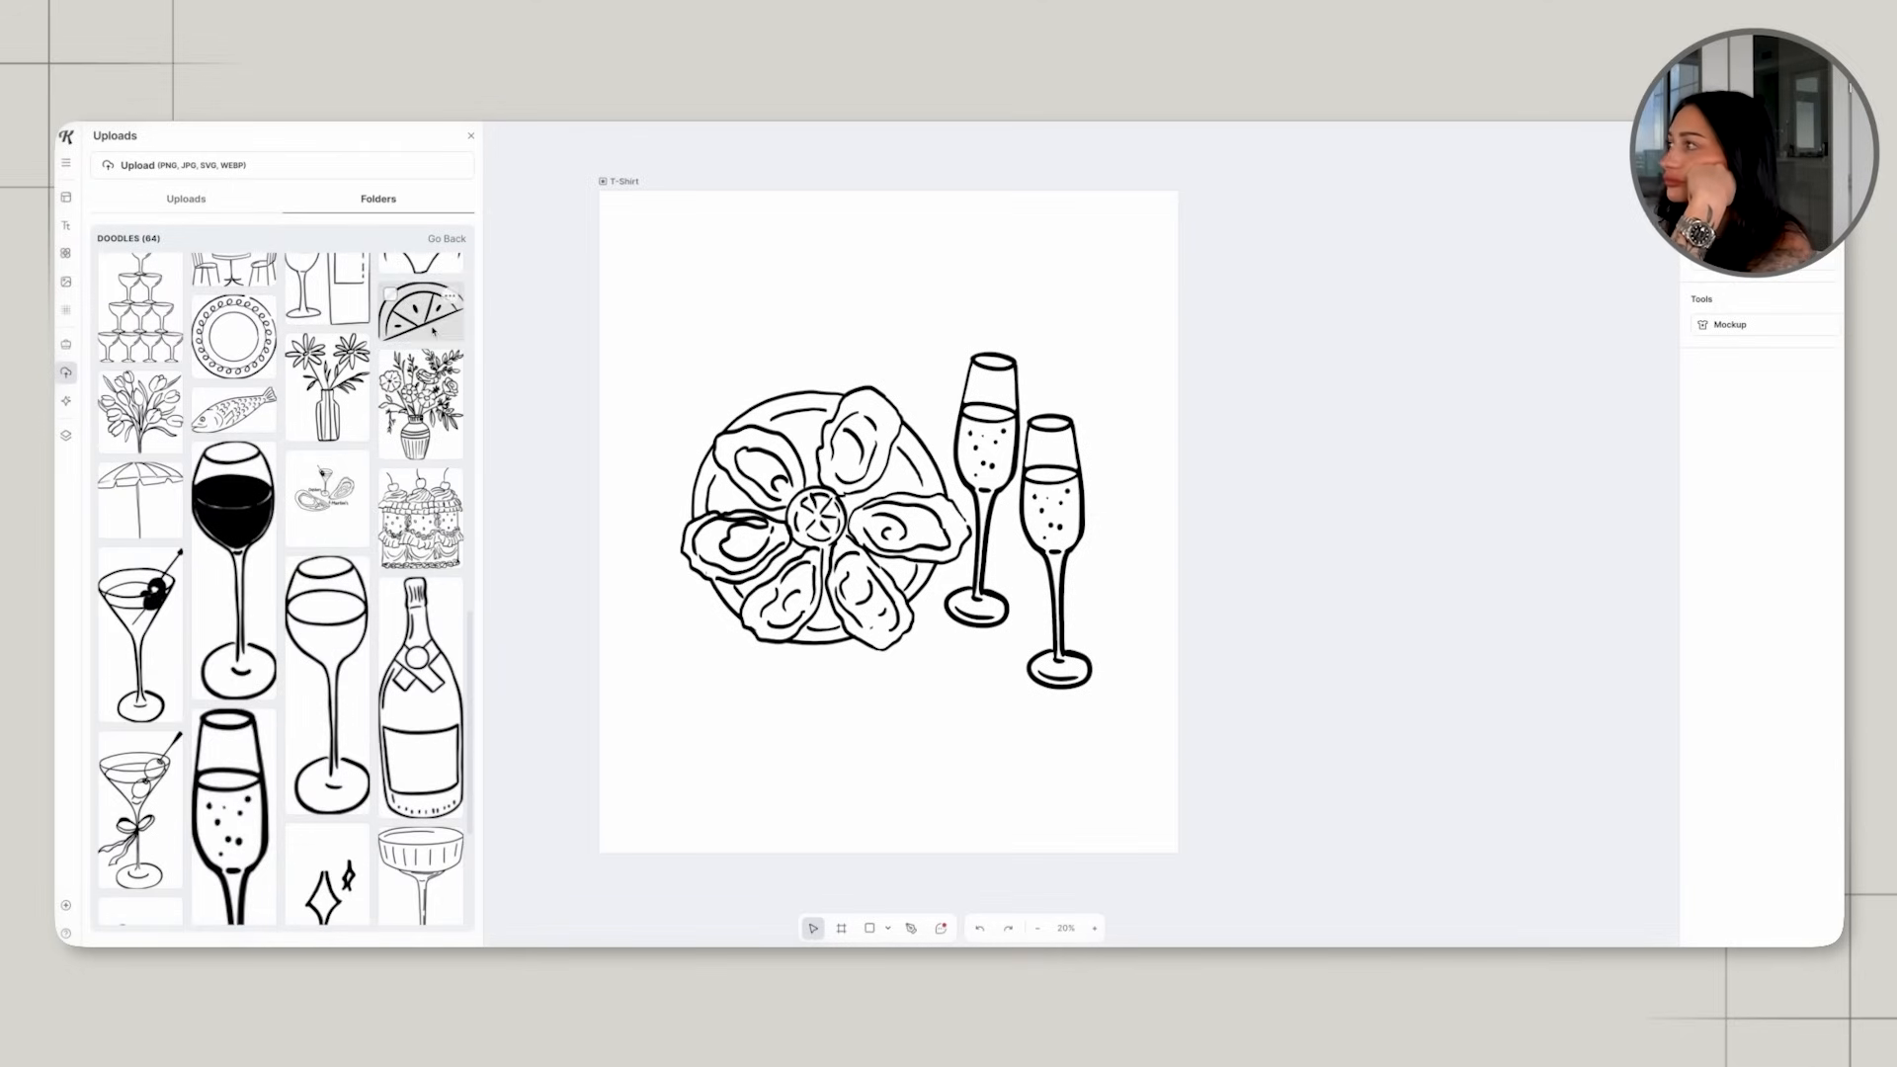
click(421, 311)
drag(1026, 425, 999, 660)
click(1257, 580)
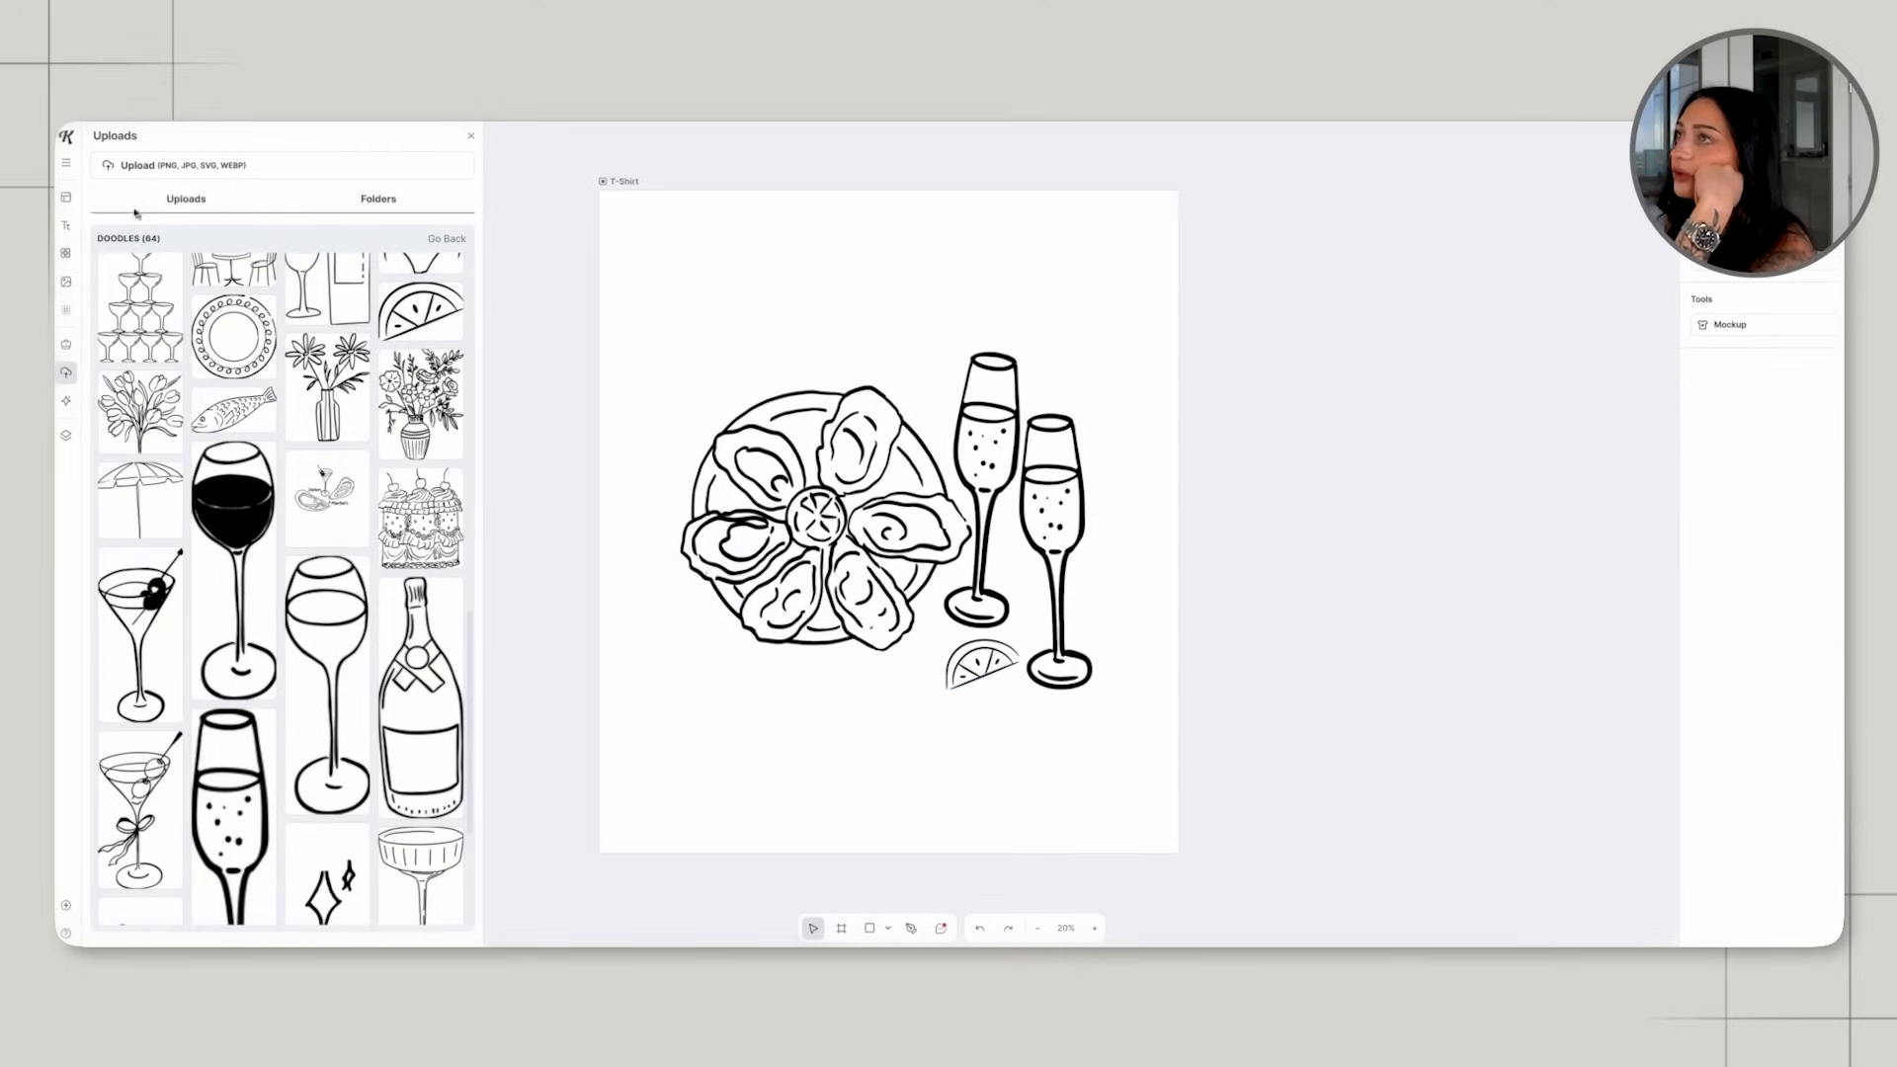
Search the illustrations for "bubbles" and add the blue bubble cluster to the artboard.
click(66, 252)
click(191, 165)
text(b)
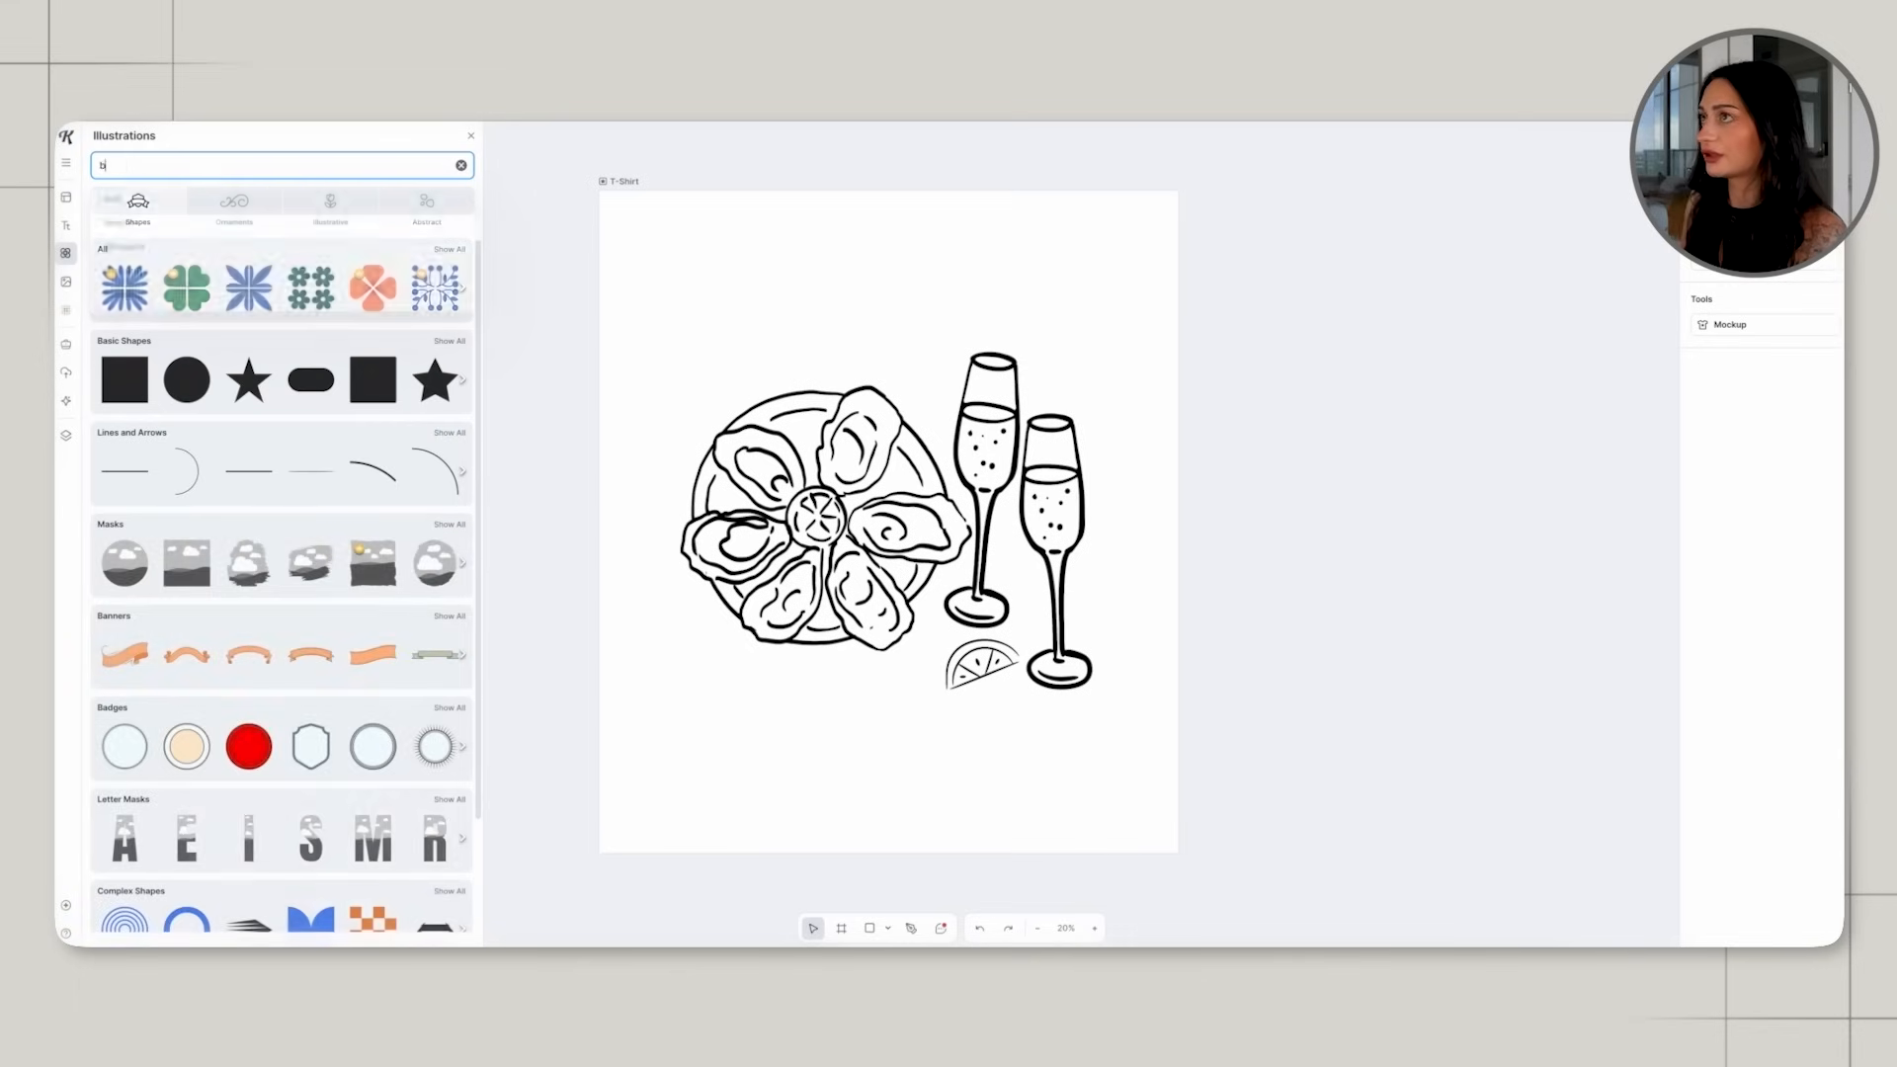
text(ubbles)
key(Return)
scroll(334, 373, down, 5)
drag(229, 519, 793, 317)
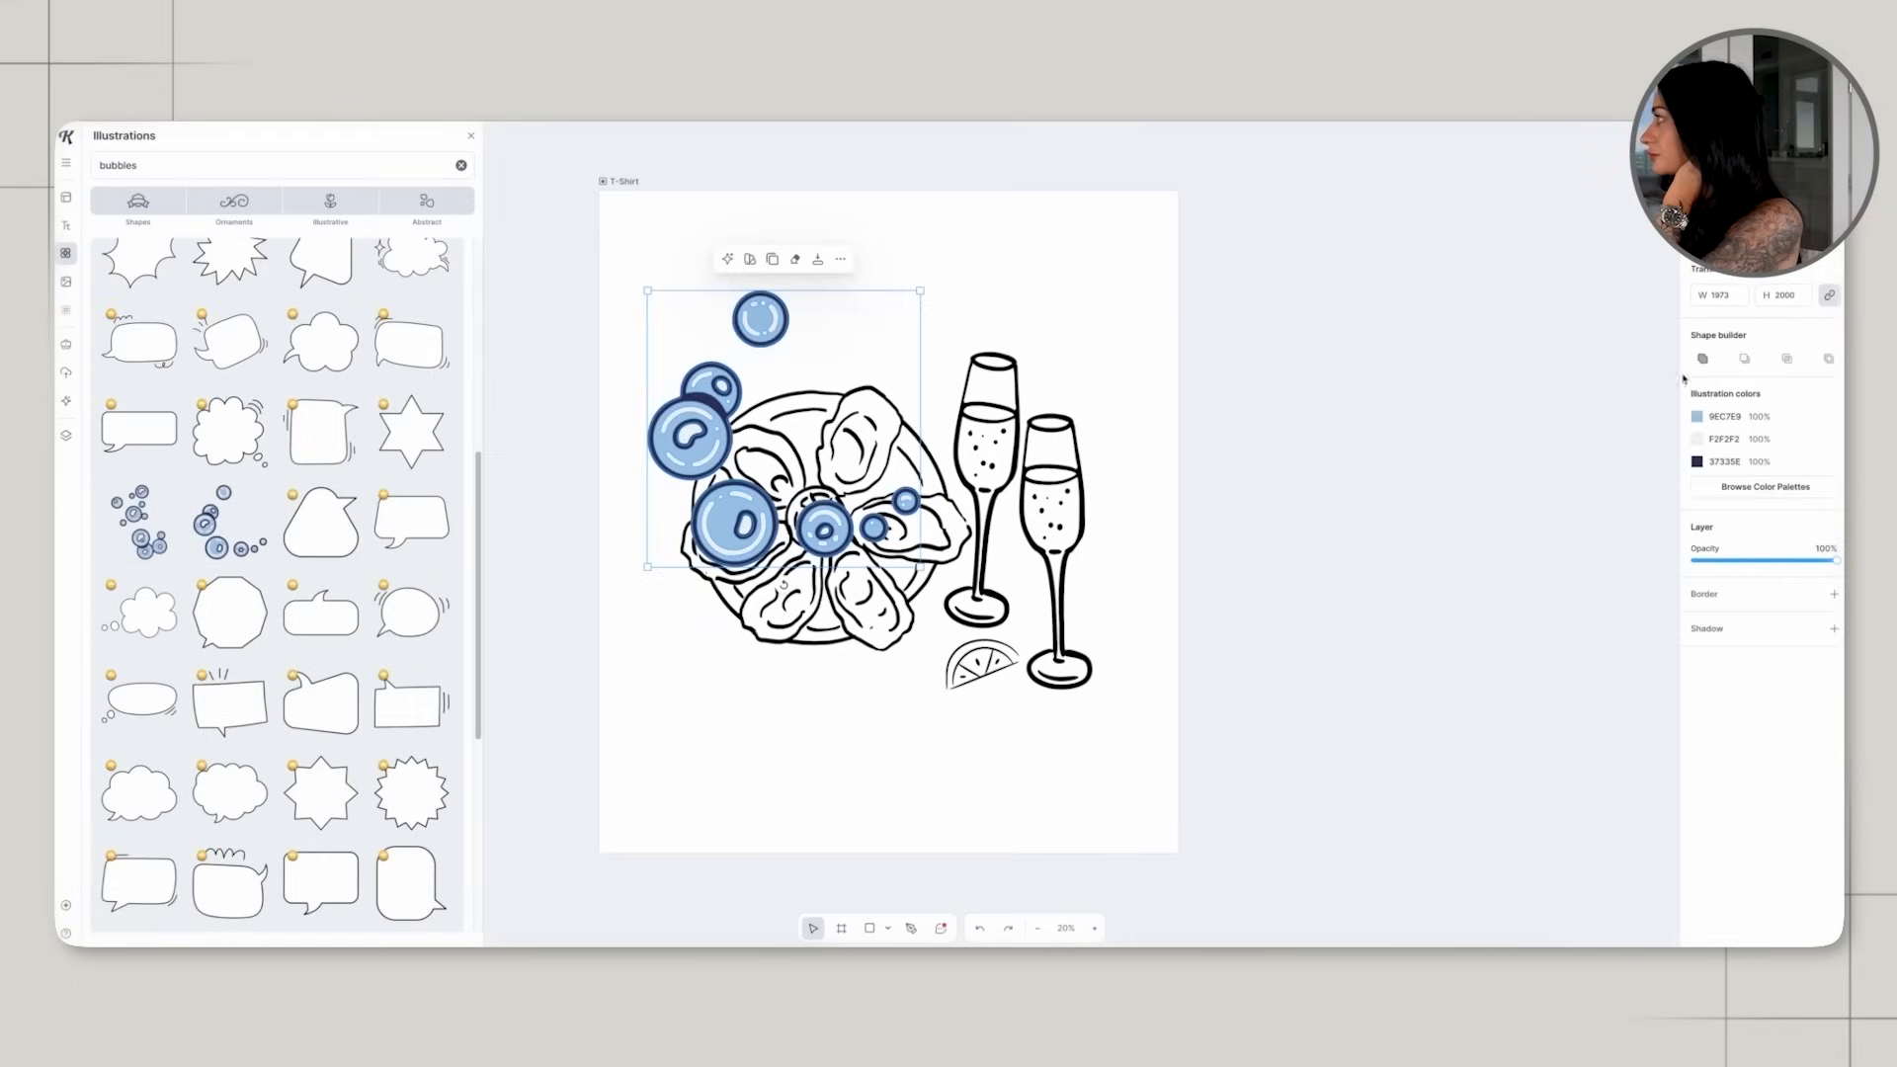
Recolour the bubble cluster with white fills and black outlines, then shrink it and place it above the outer flute.
click(1699, 419)
drag(1549, 457, 1482, 438)
click(1135, 322)
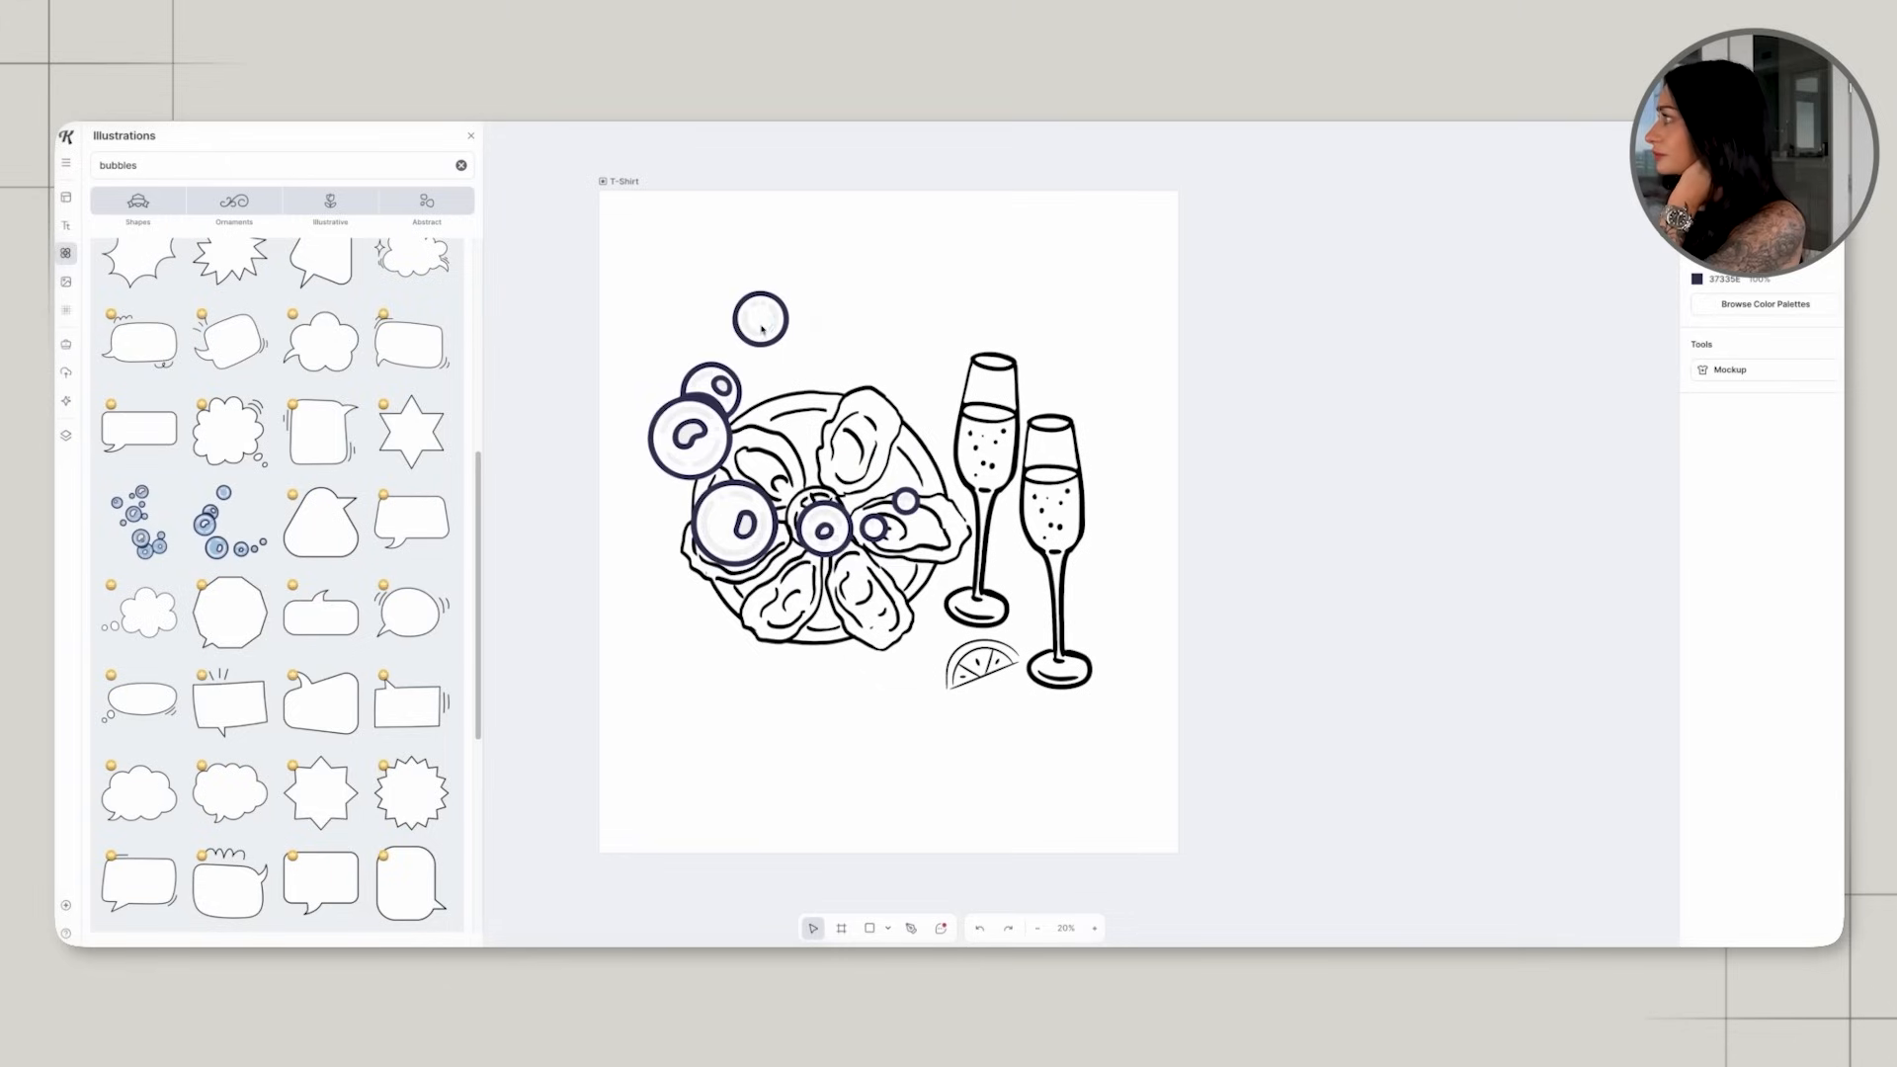
click(778, 337)
click(1698, 462)
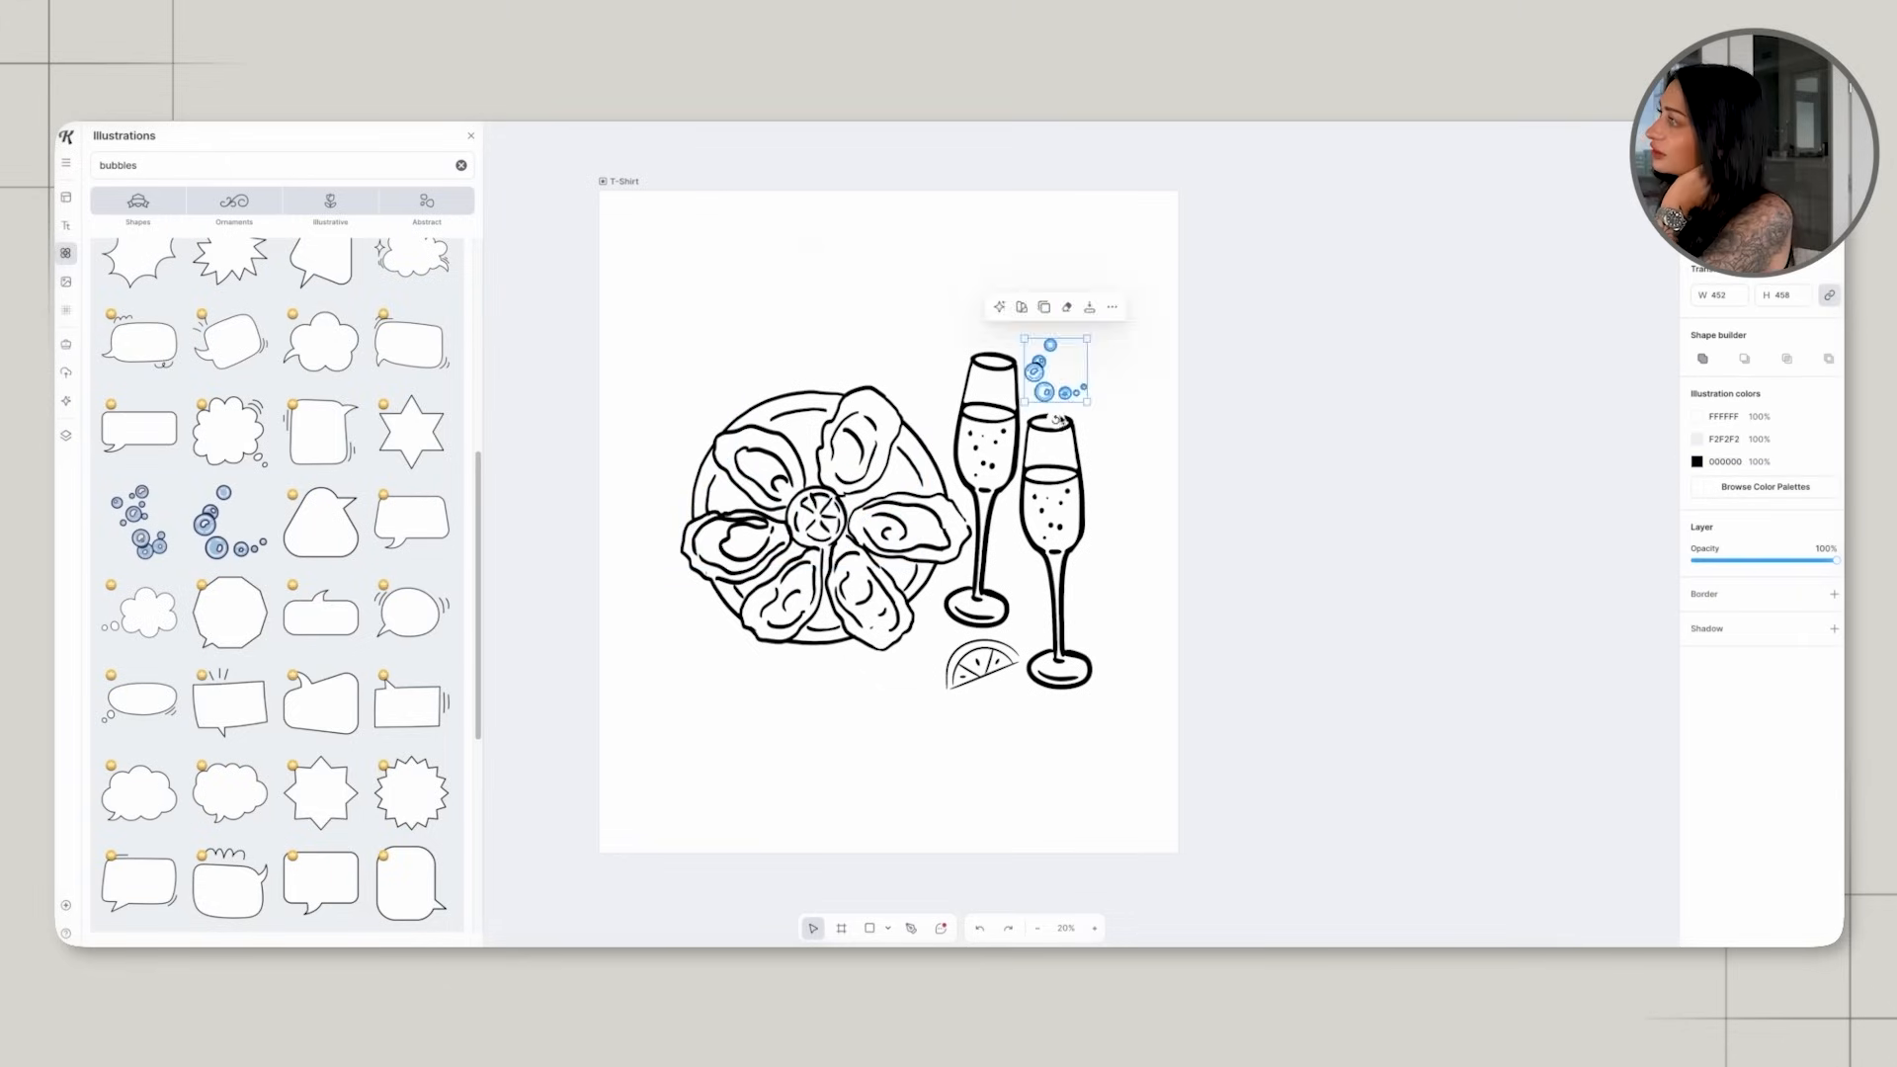
drag(1018, 326, 1094, 339)
click(1088, 391)
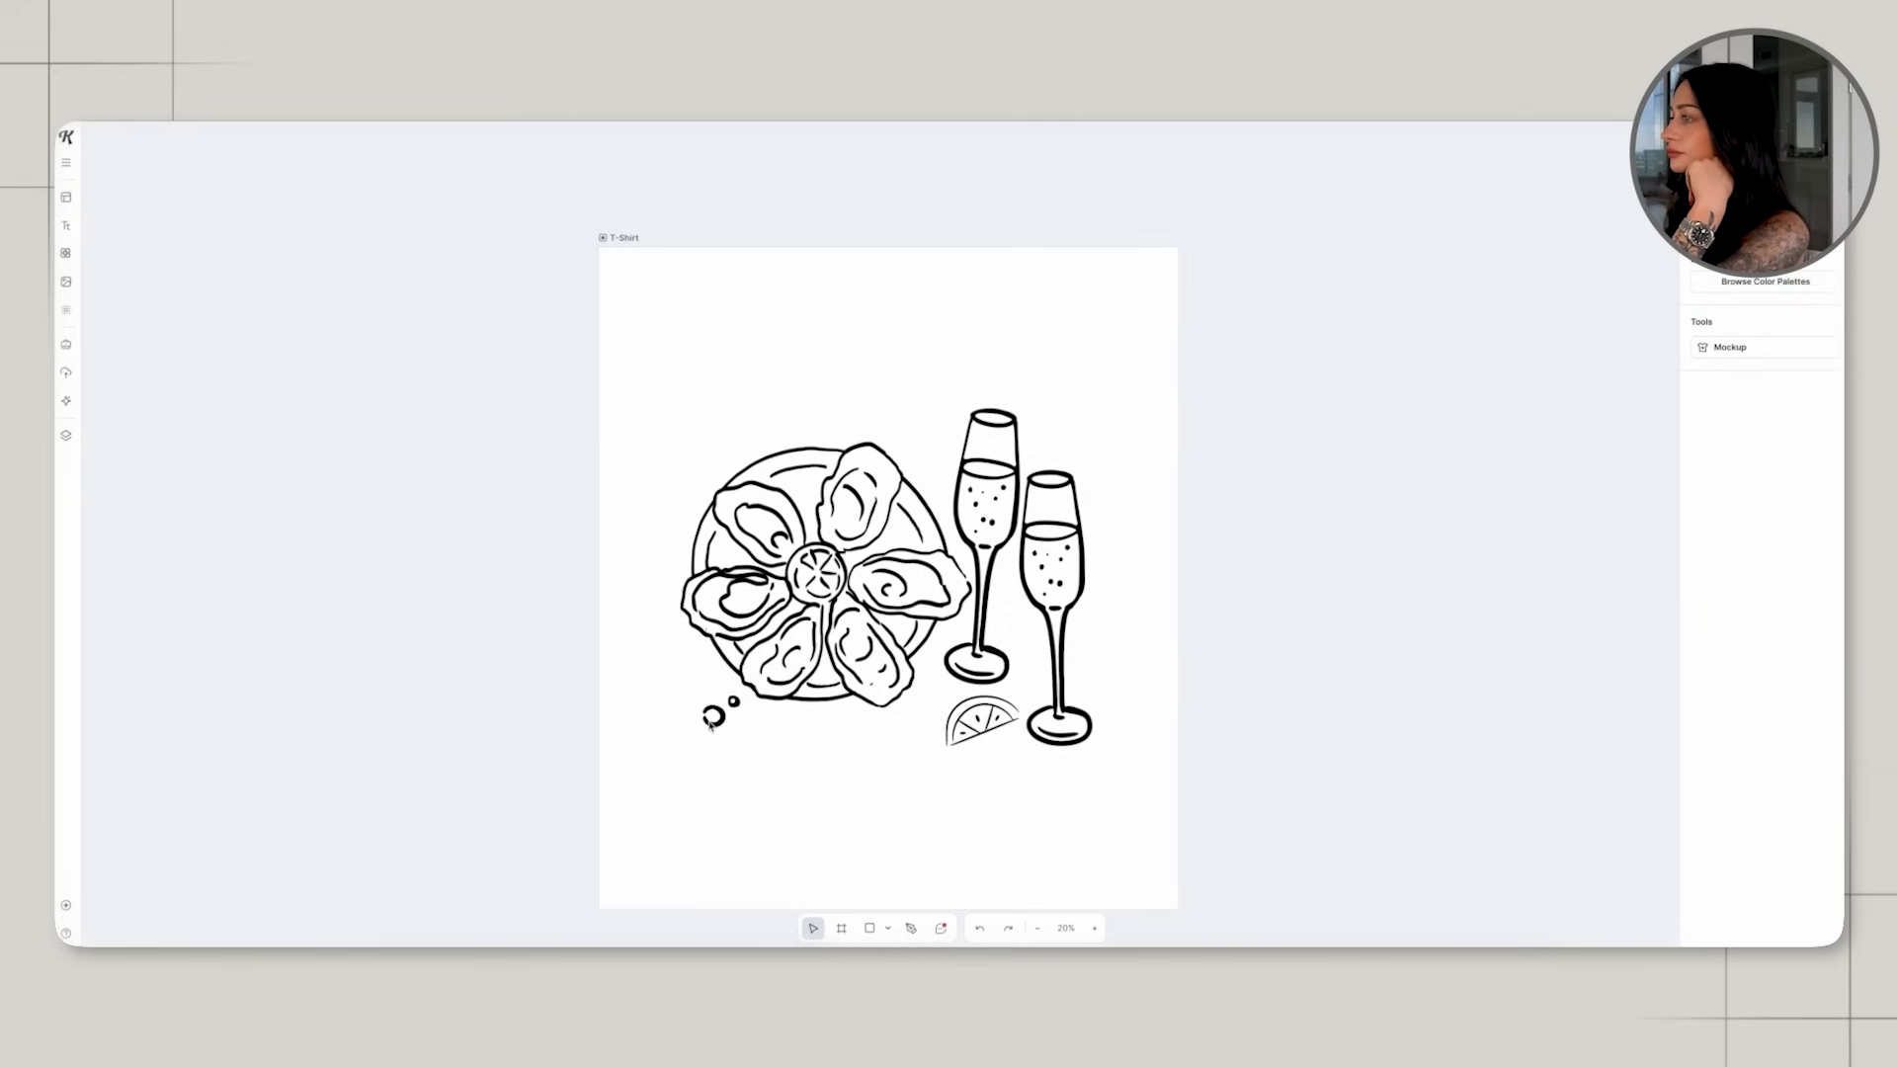
Duplicate the small bubbles and distribute them at the plate's lower-left edge, between plate and flutes, and above the outer flute.
click(718, 712)
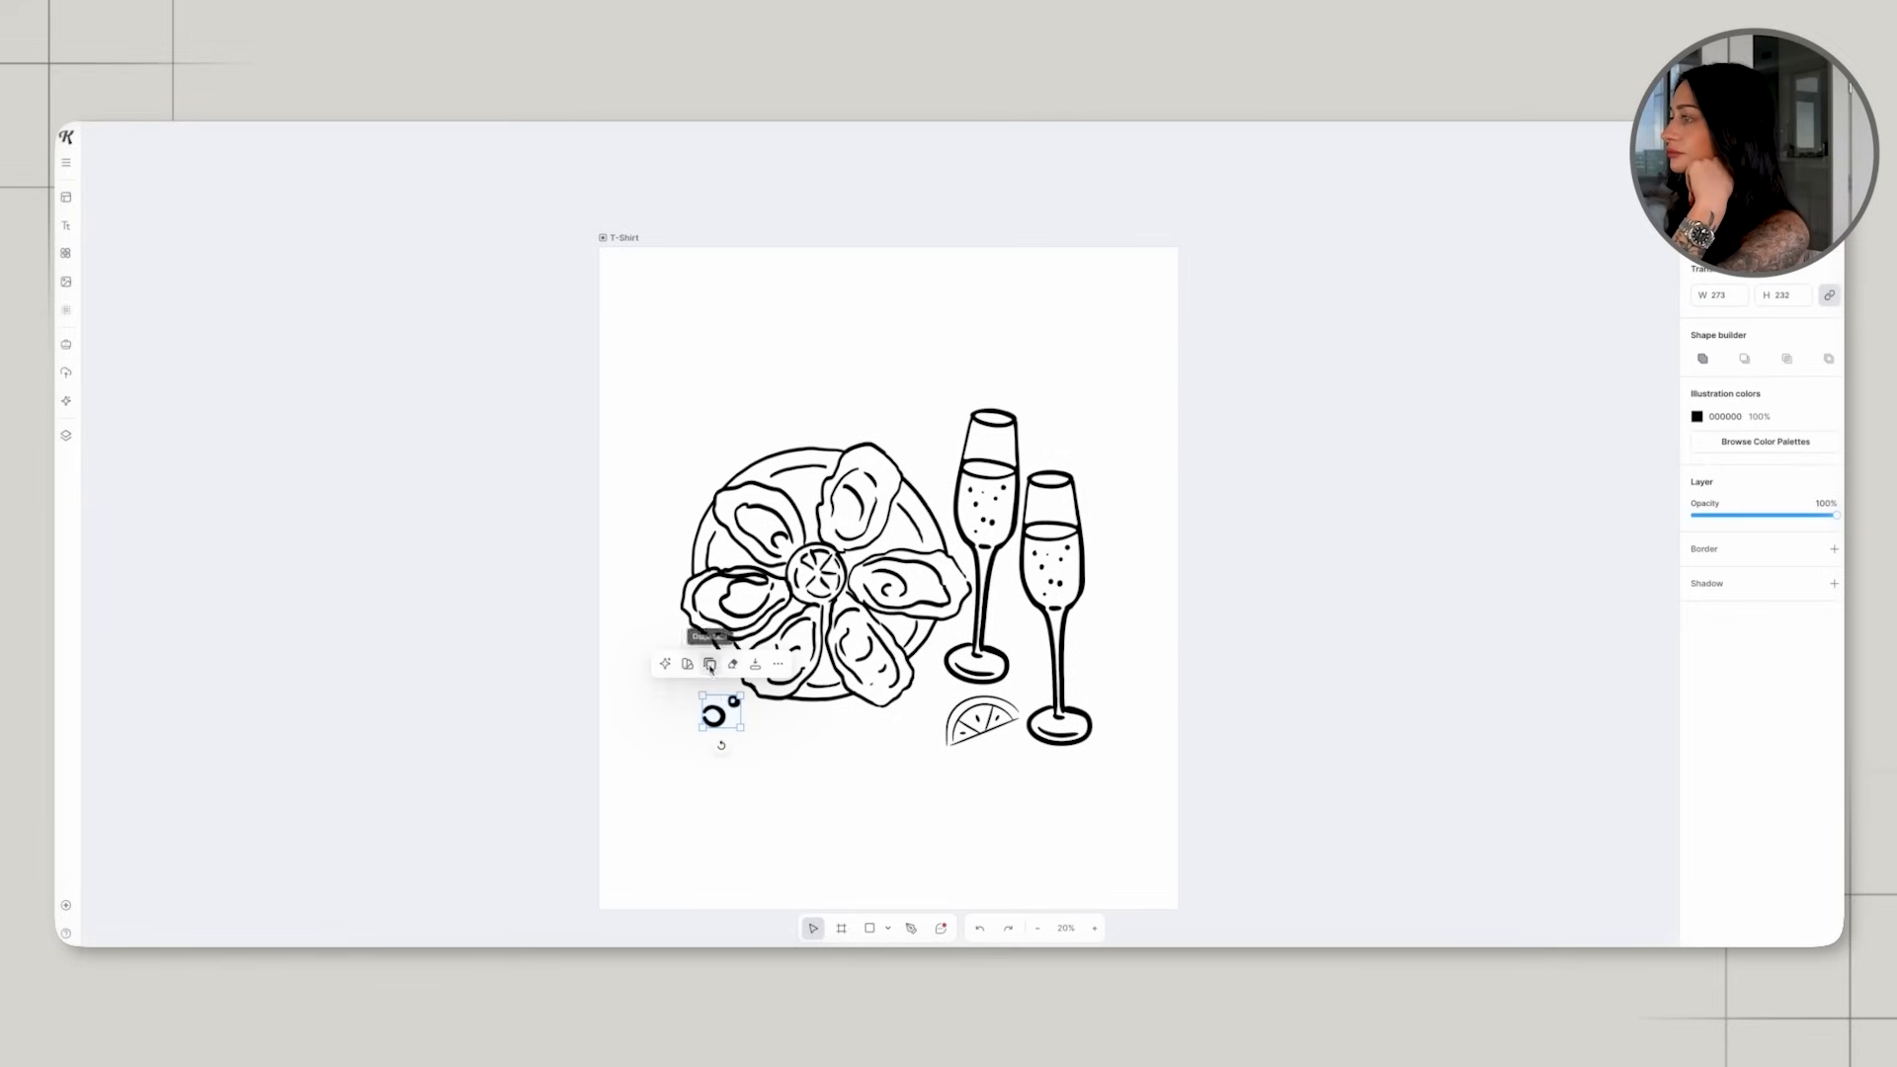
click(711, 664)
drag(717, 714, 930, 454)
click(1074, 510)
drag(581, 325, 1143, 785)
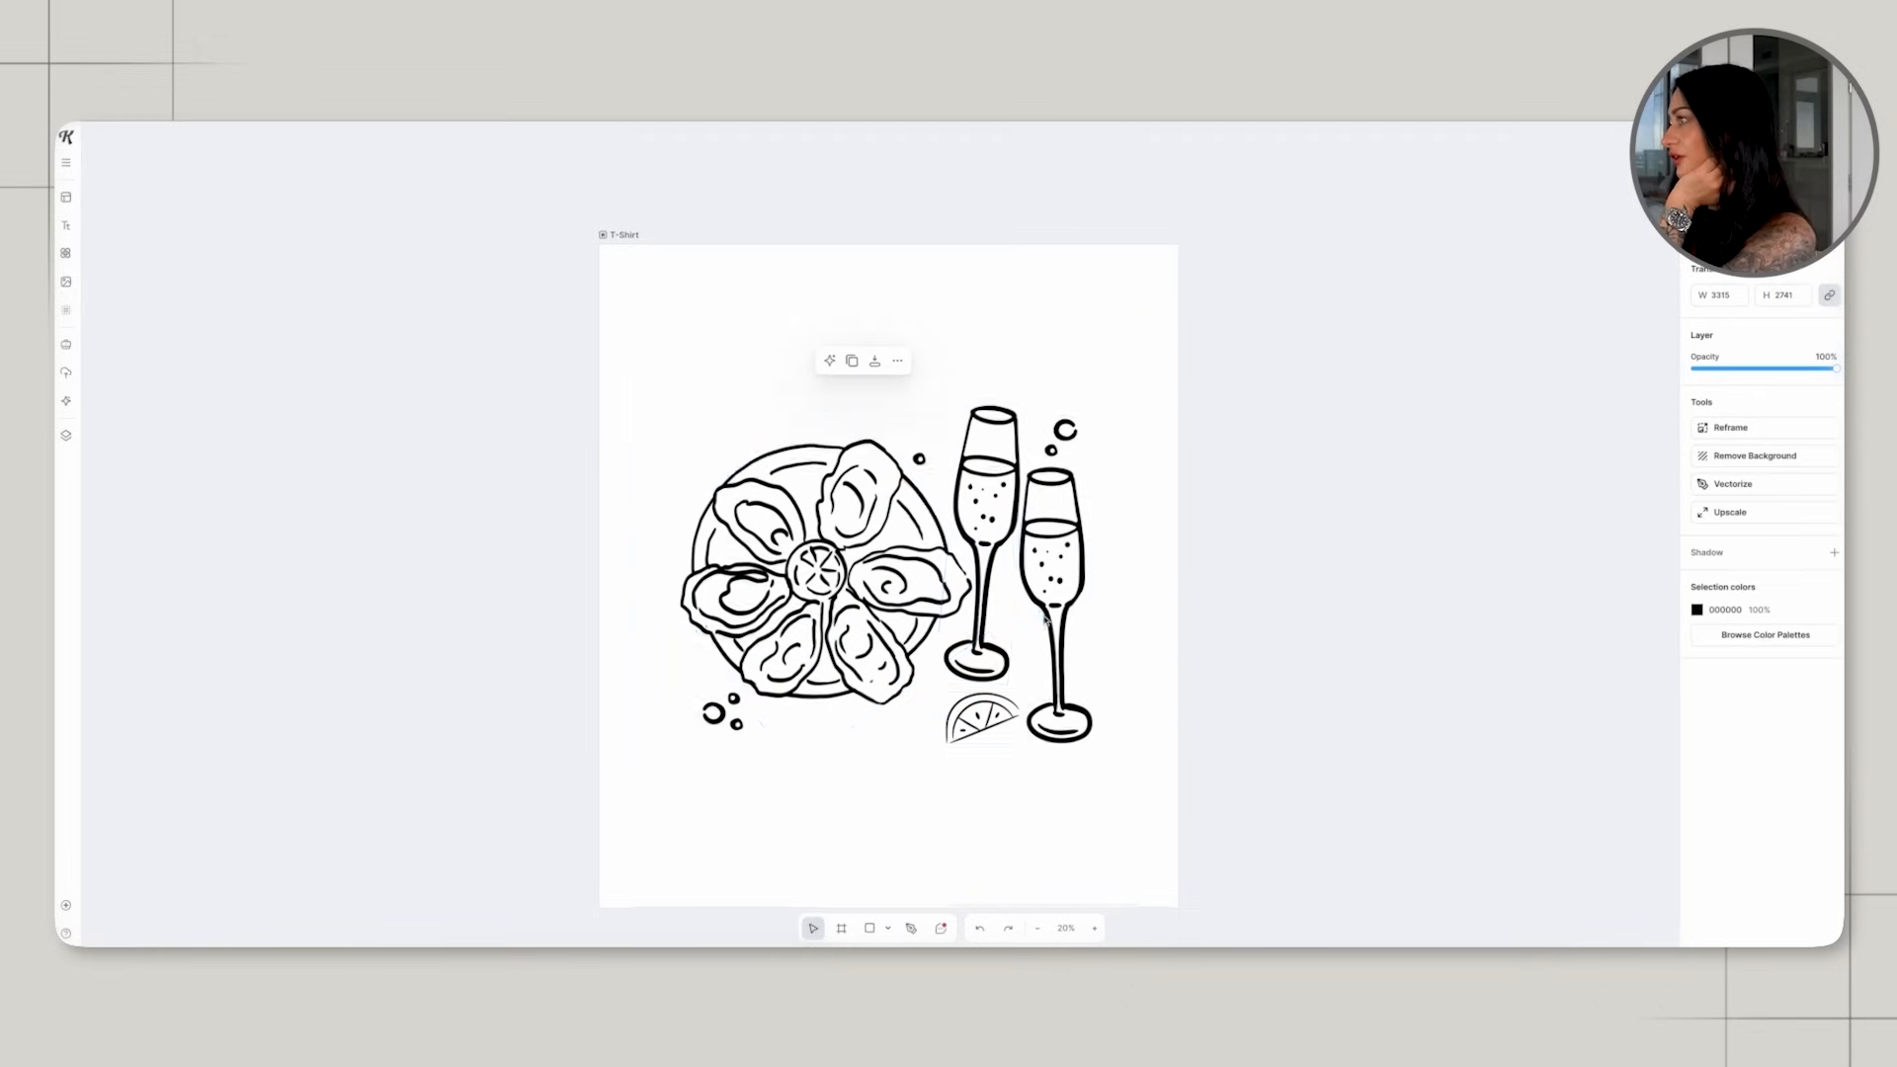
click(1161, 633)
scroll(1161, 633, down, 2)
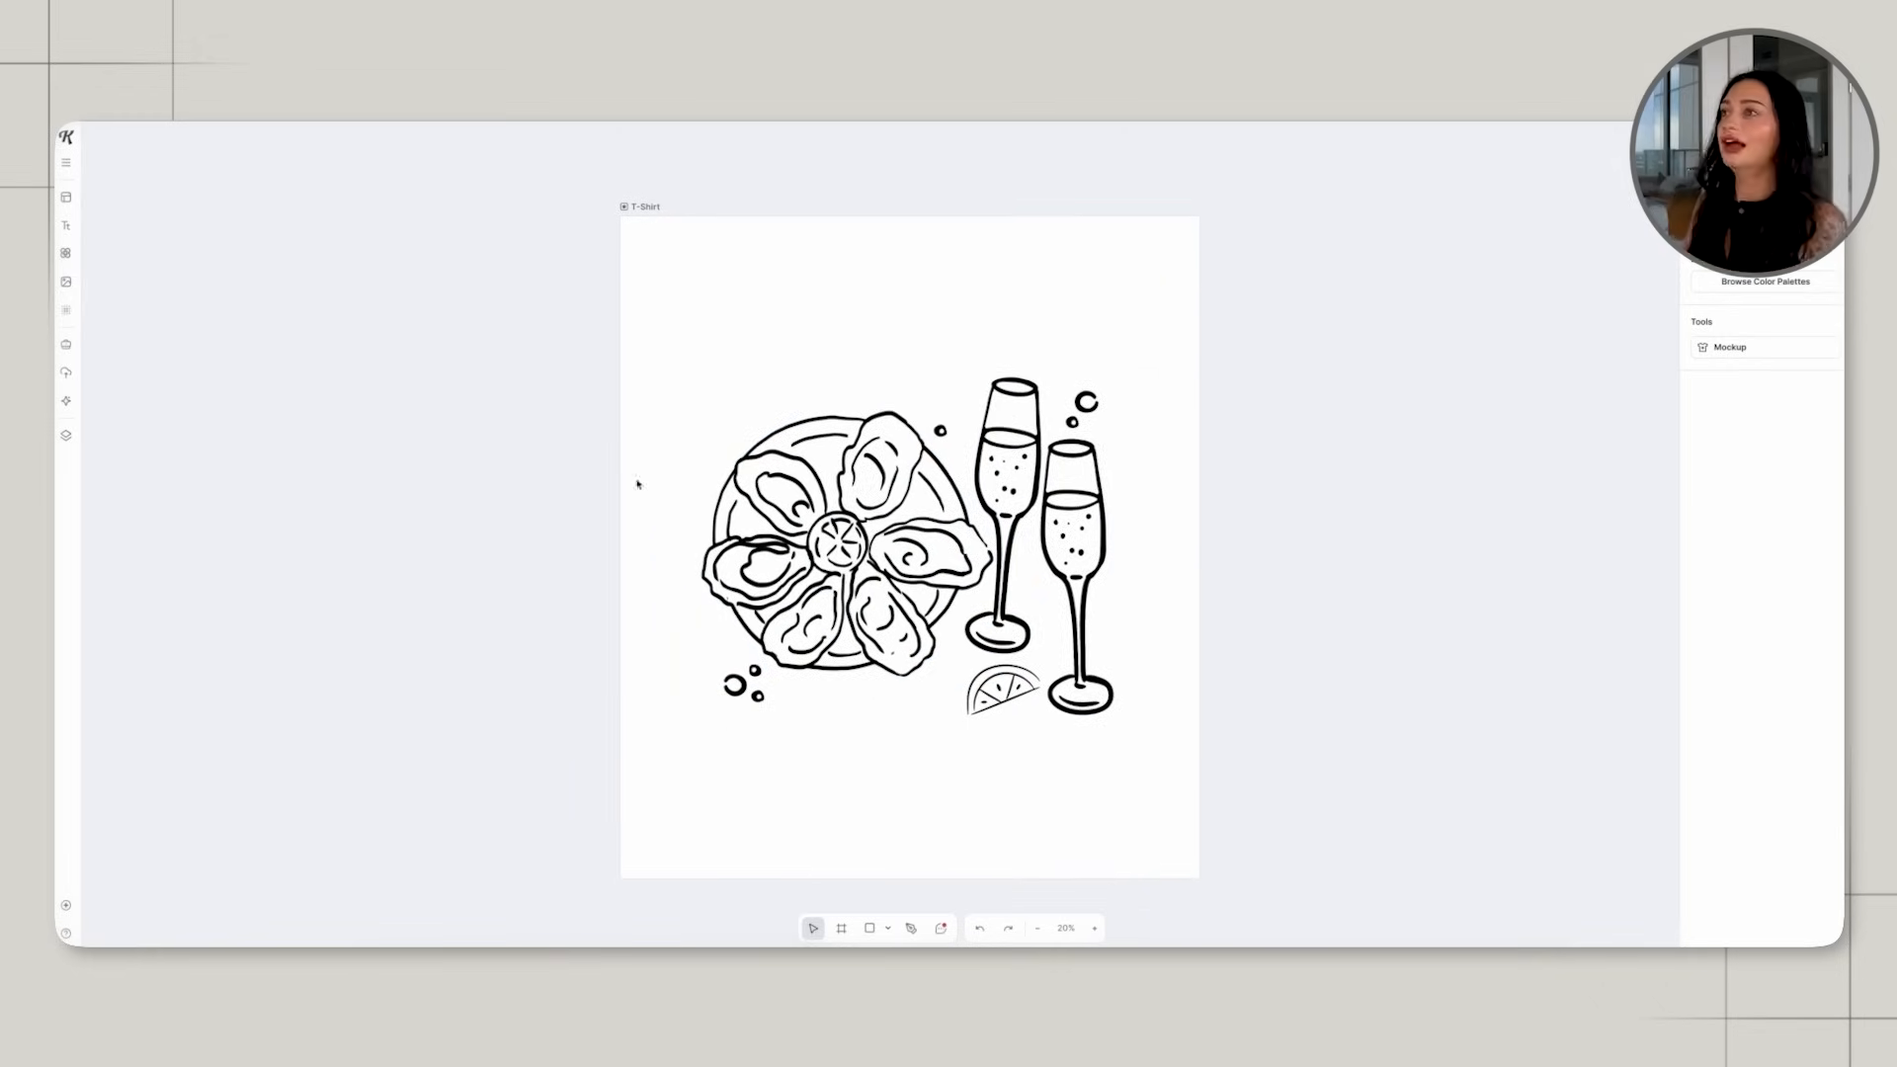
Add a headline reading "oysters" and place it enlarged above the oyster plate.
click(66, 225)
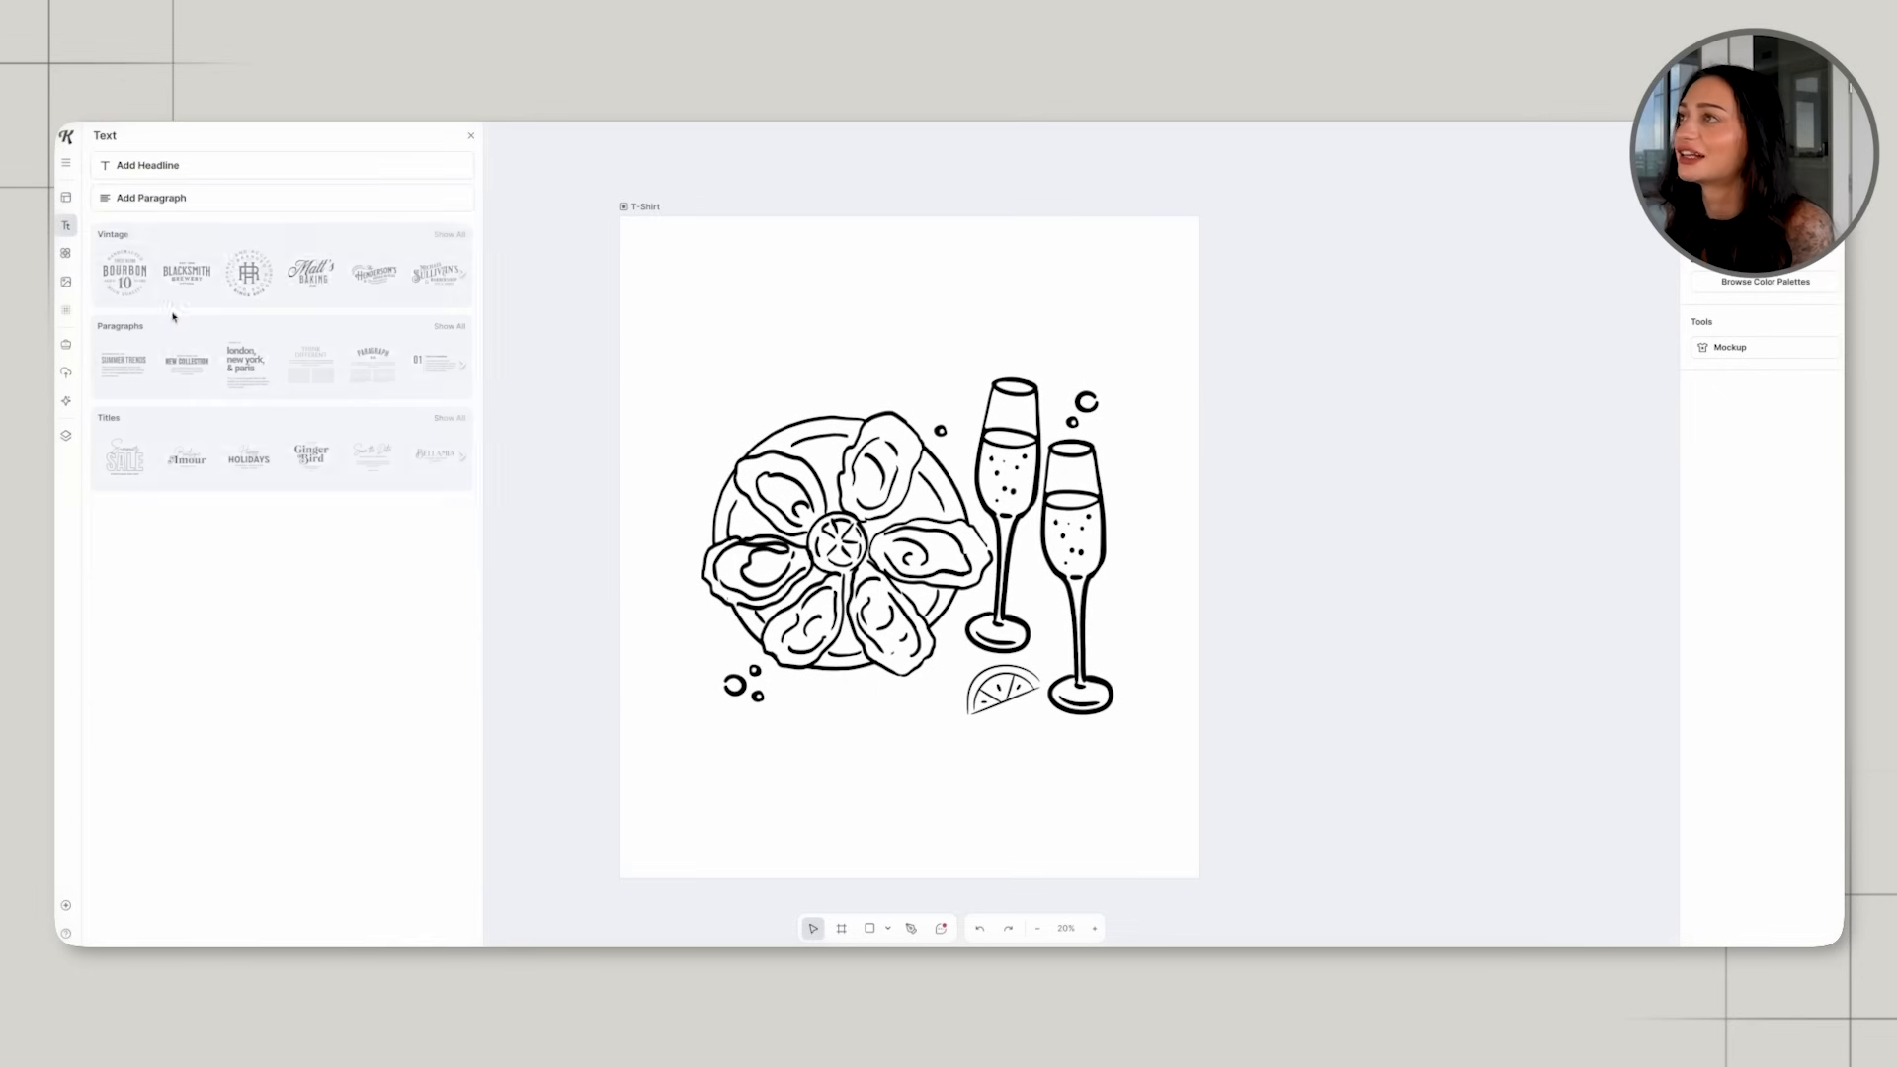
click(143, 176)
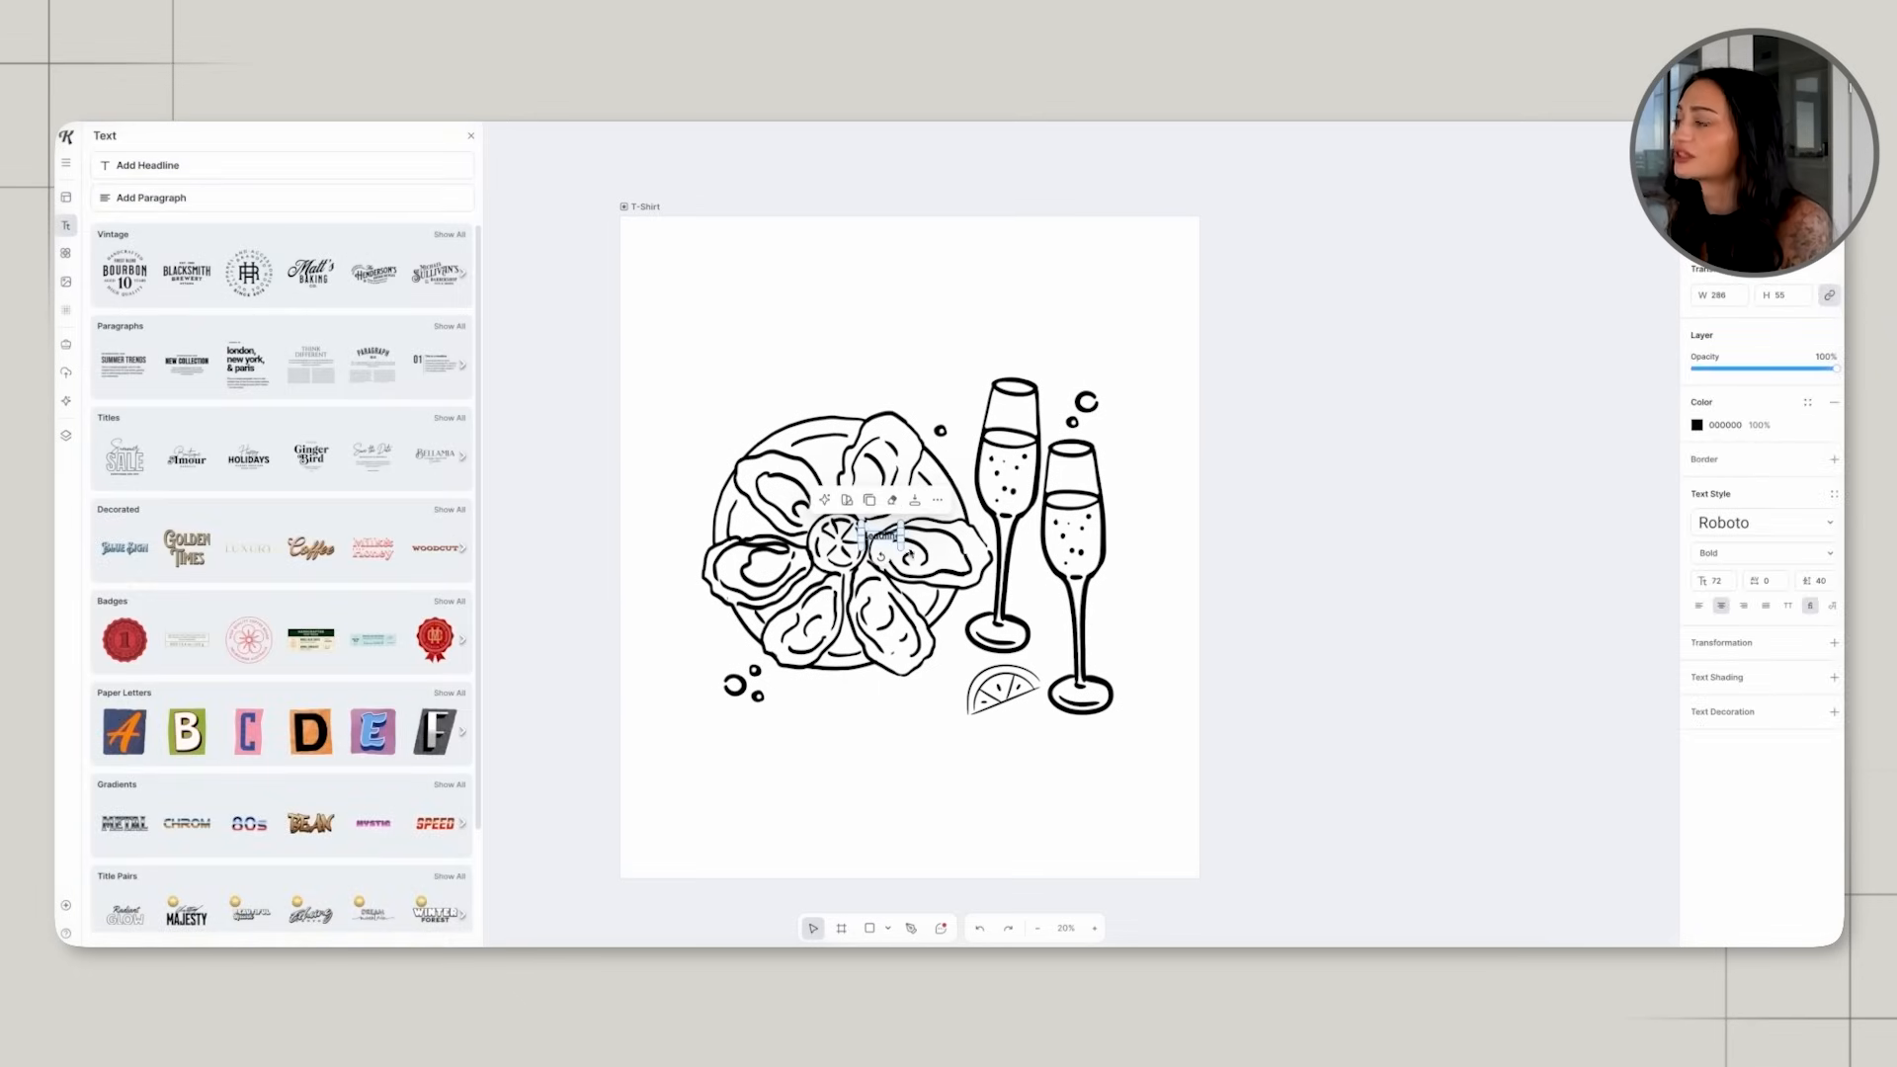
drag(902, 545, 983, 358)
double_click(983, 358)
text(oys)
key(BackSpace)
text(sters)
click(1133, 352)
drag(988, 361, 929, 363)
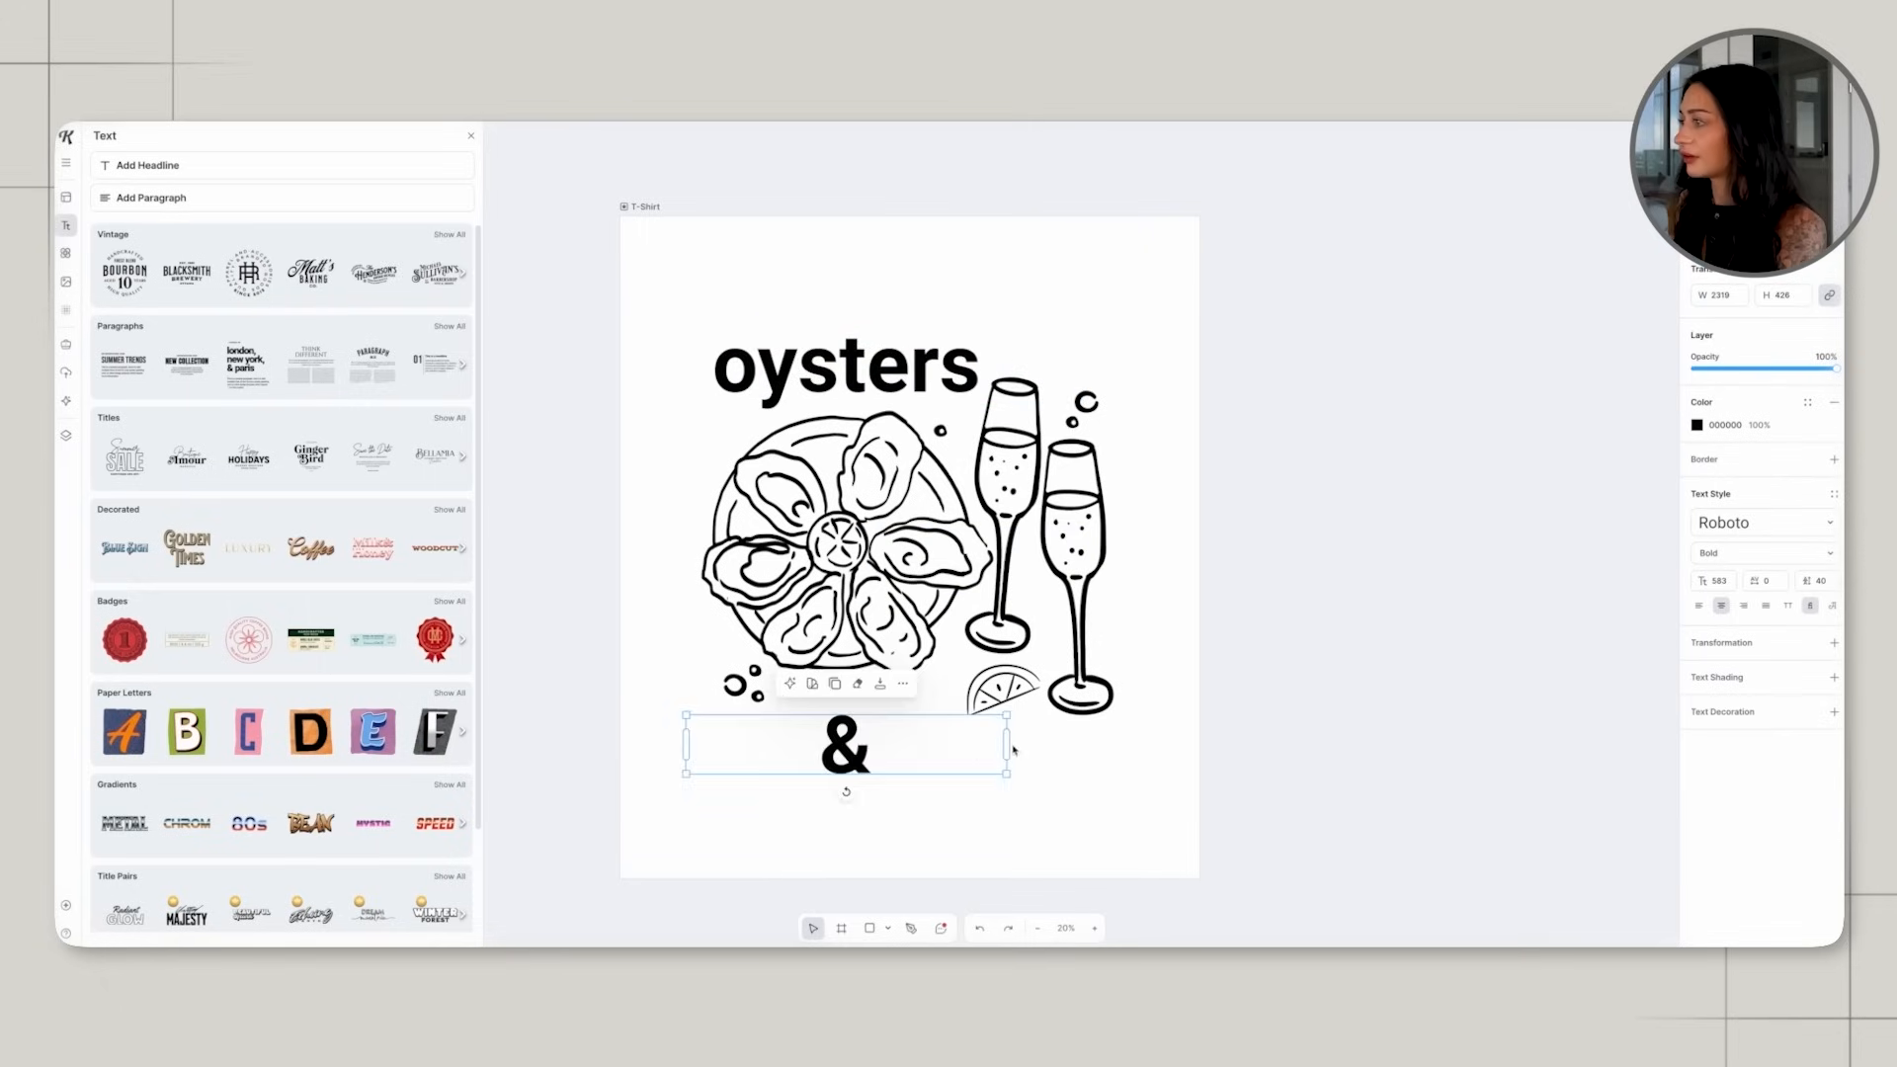
Complete the wording with "&" after "oysters" and a large "Champagne" line beneath the drawings.
drag(1008, 746, 796, 750)
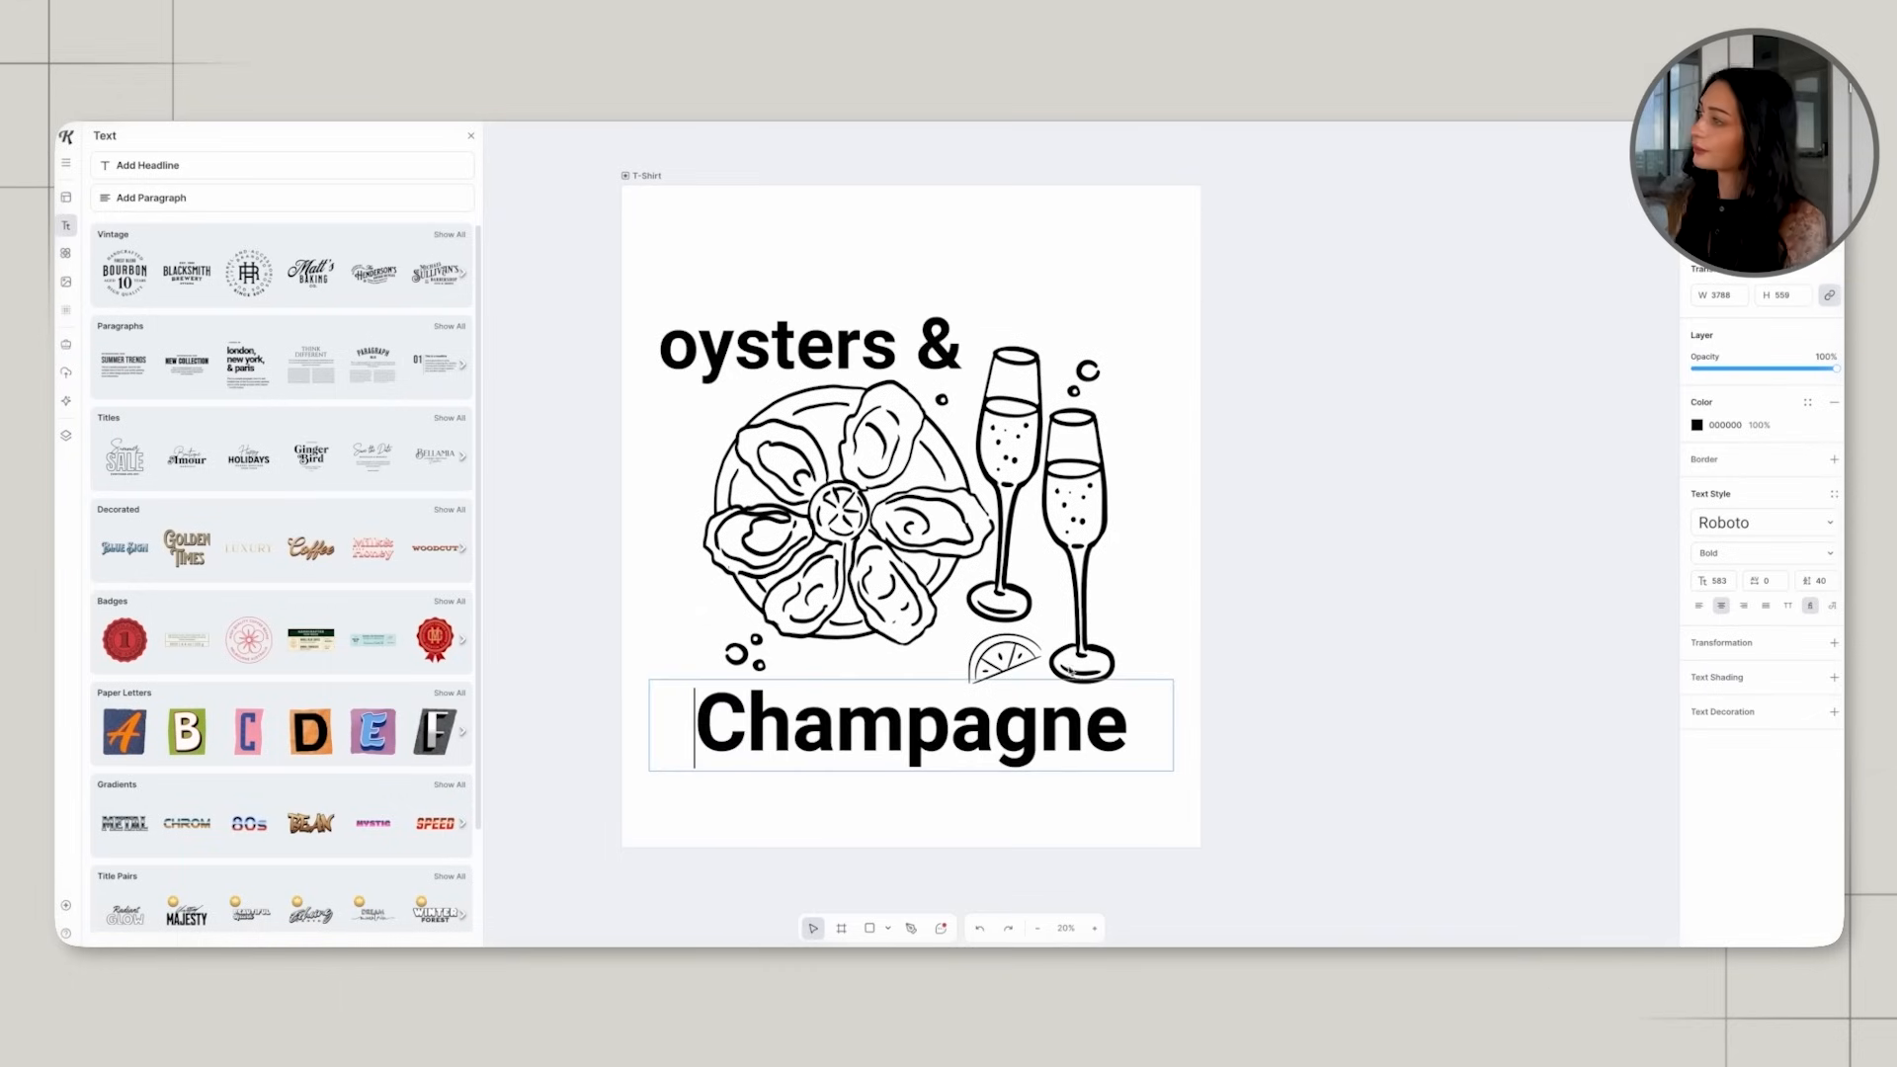
click(1069, 670)
click(792, 664)
click(735, 653)
drag(791, 670, 706, 642)
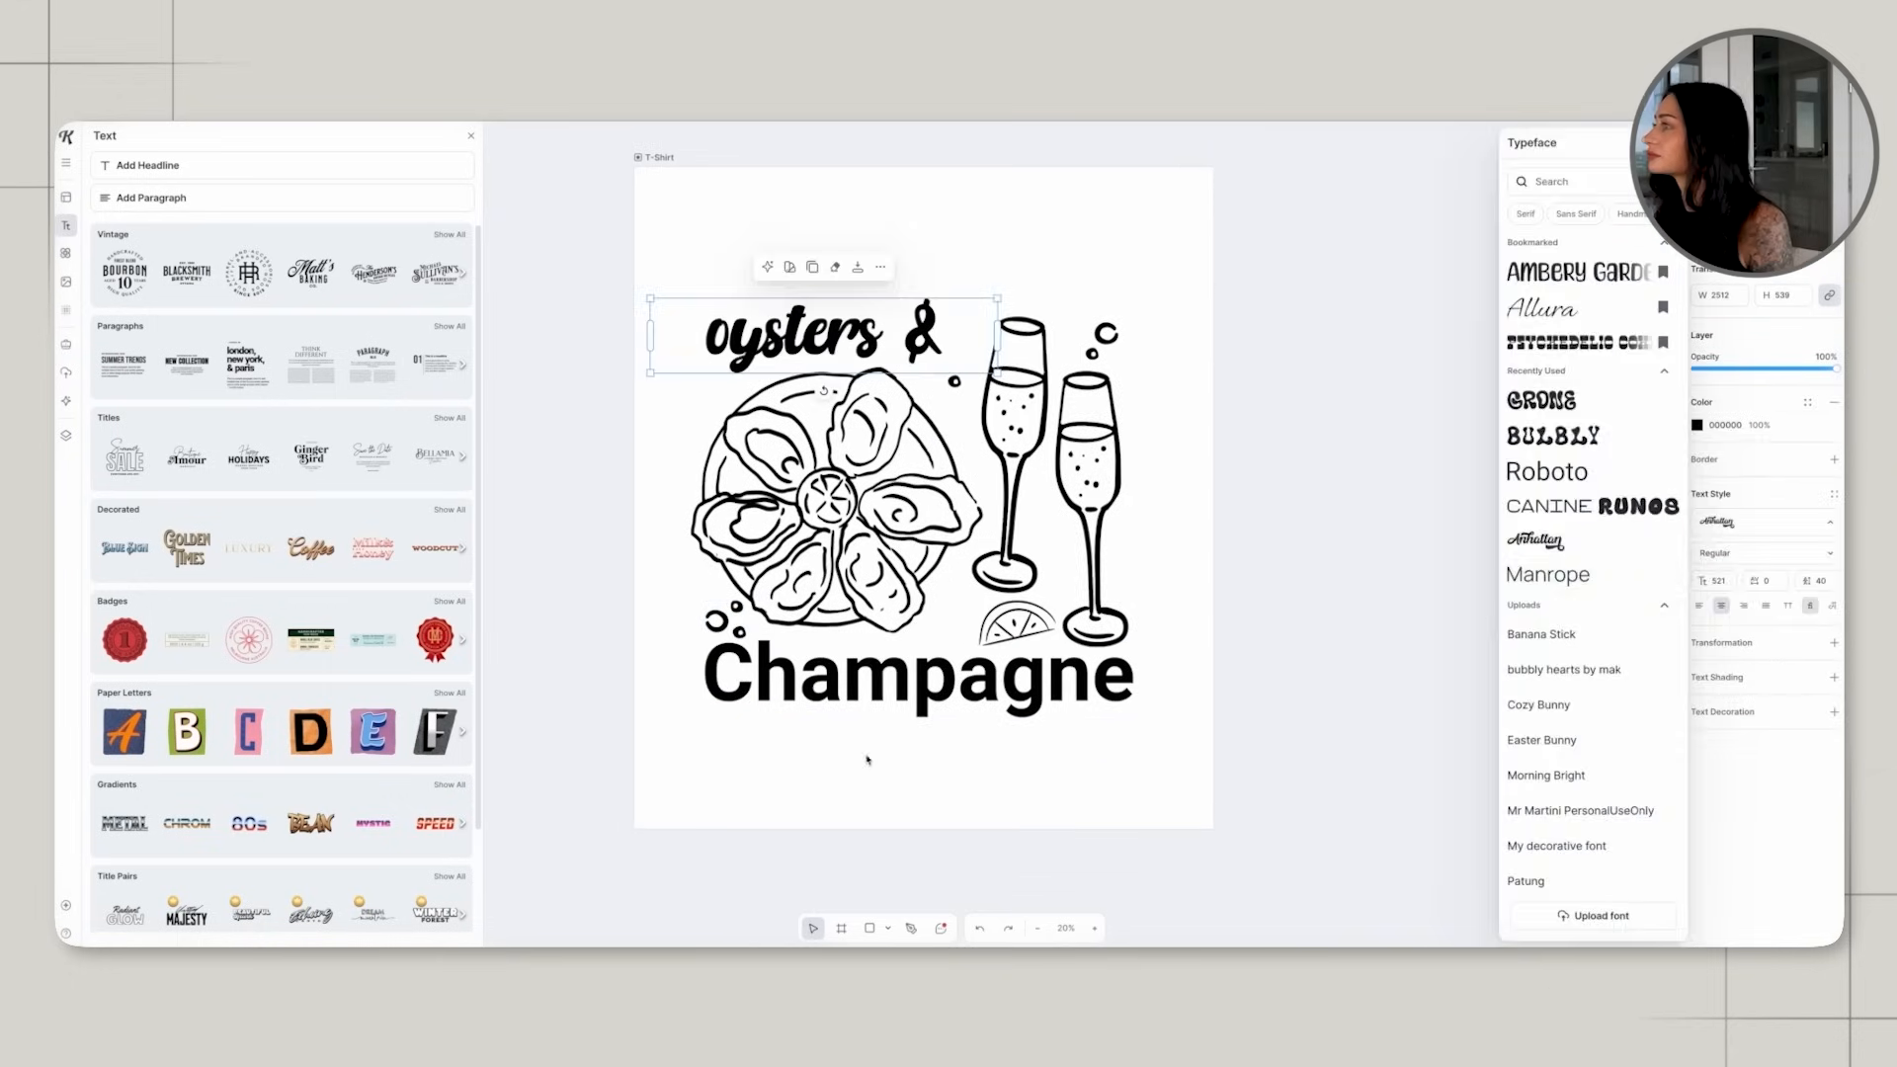
click(868, 761)
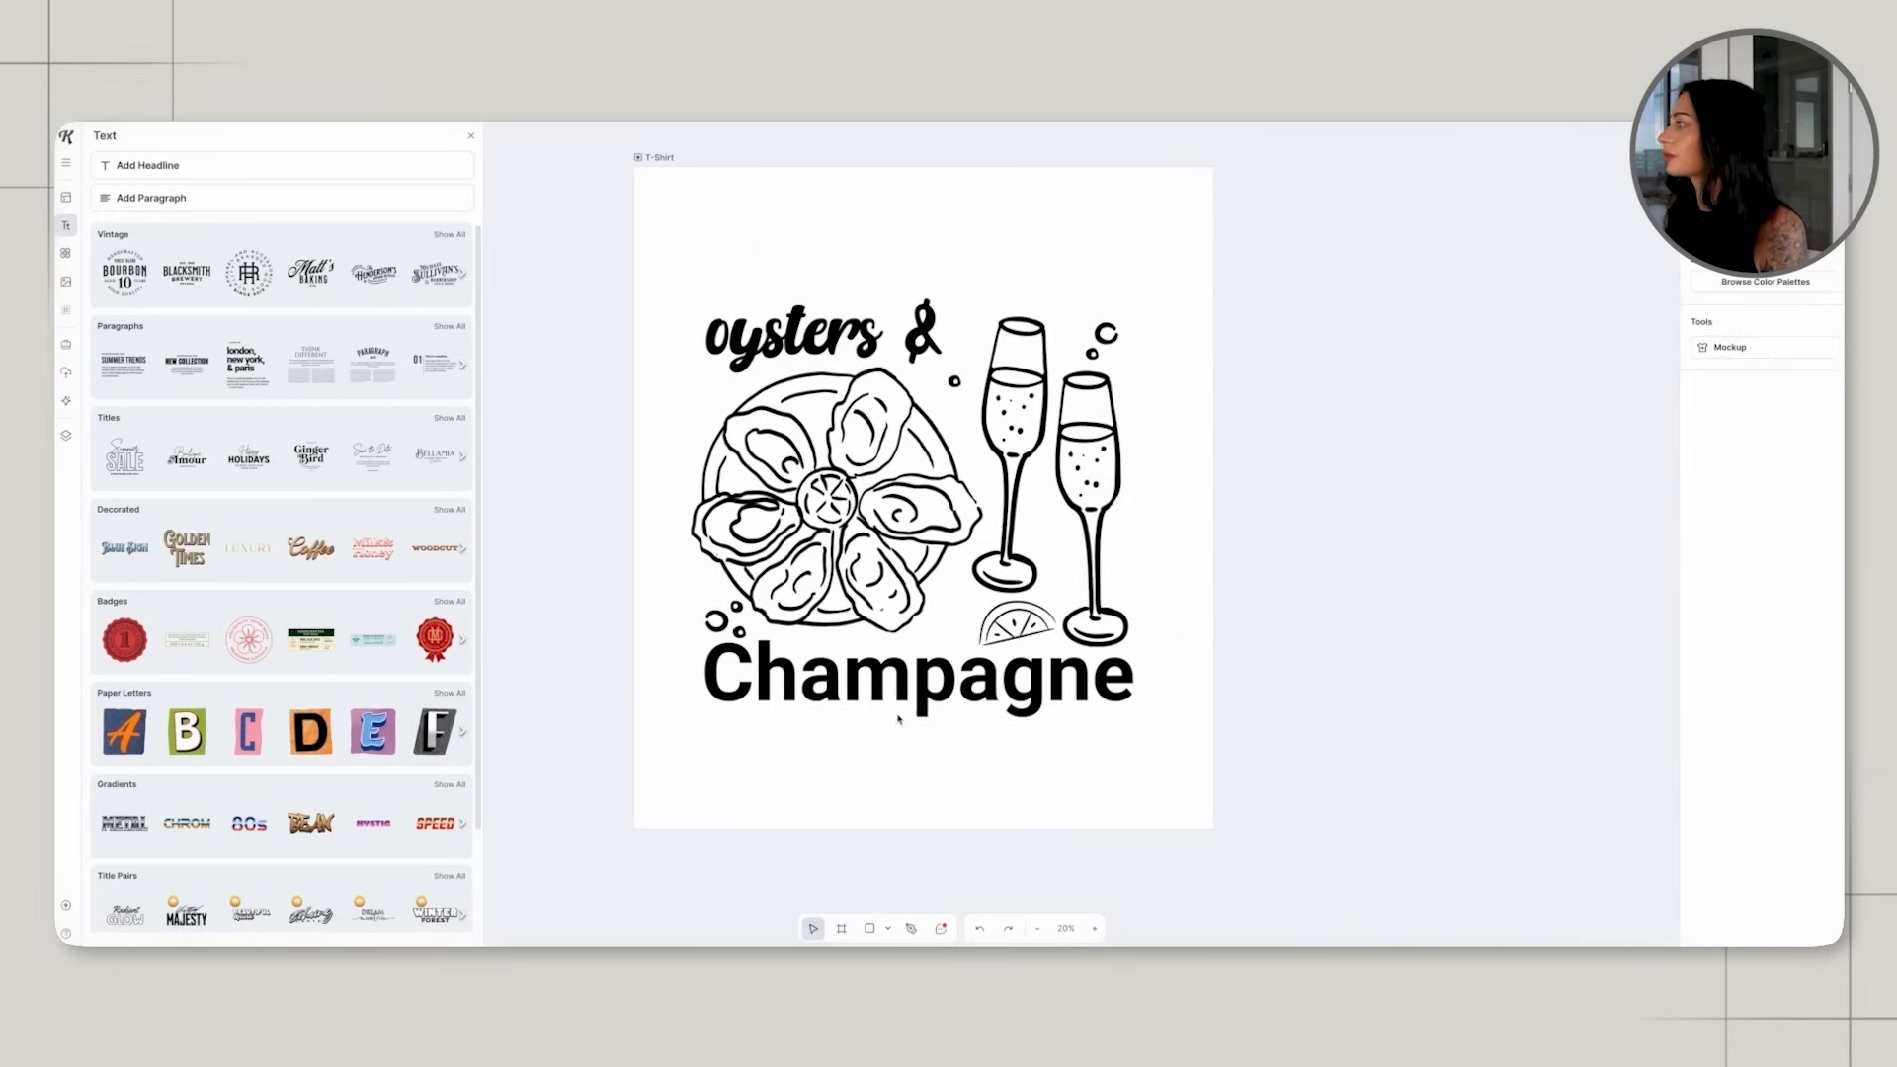
Set the "oysters &" and "Champagne" text in the handmade Amatic SC typeface.
click(894, 721)
click(1731, 516)
click(1580, 543)
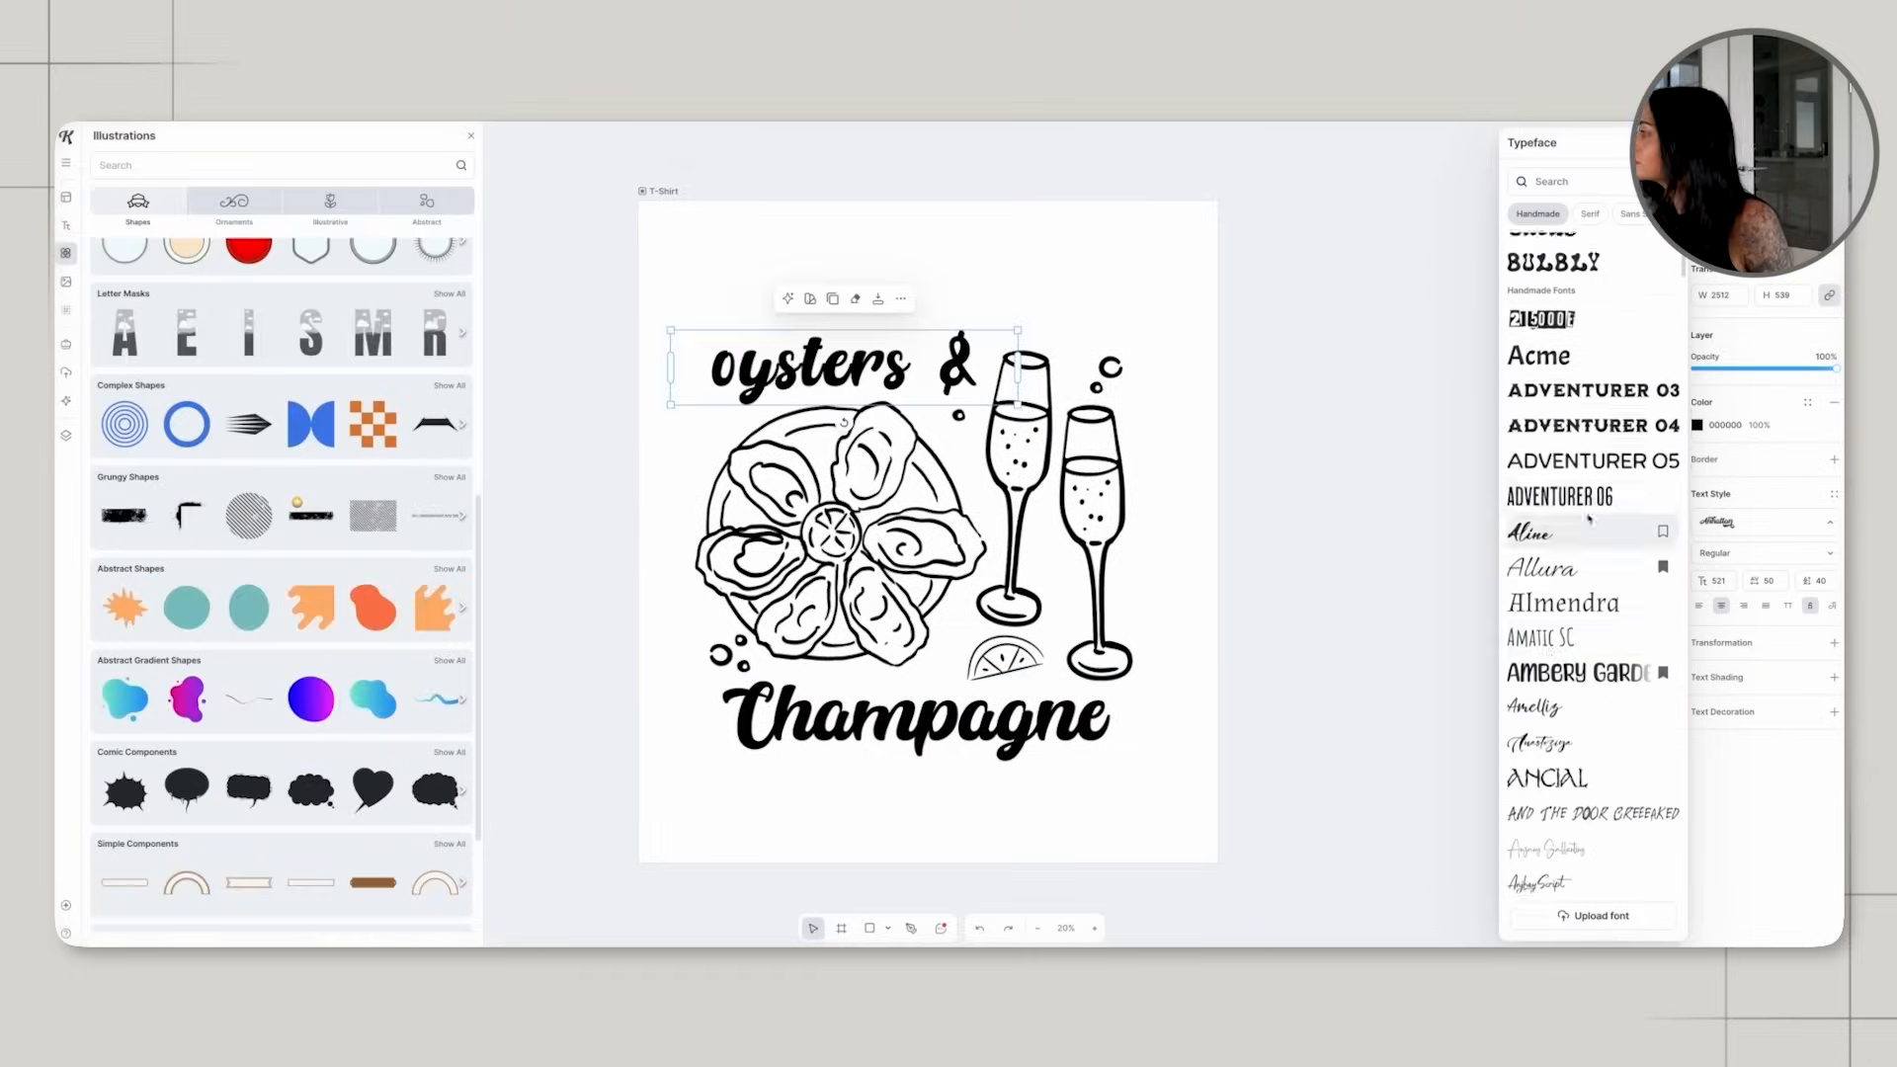
click(1542, 637)
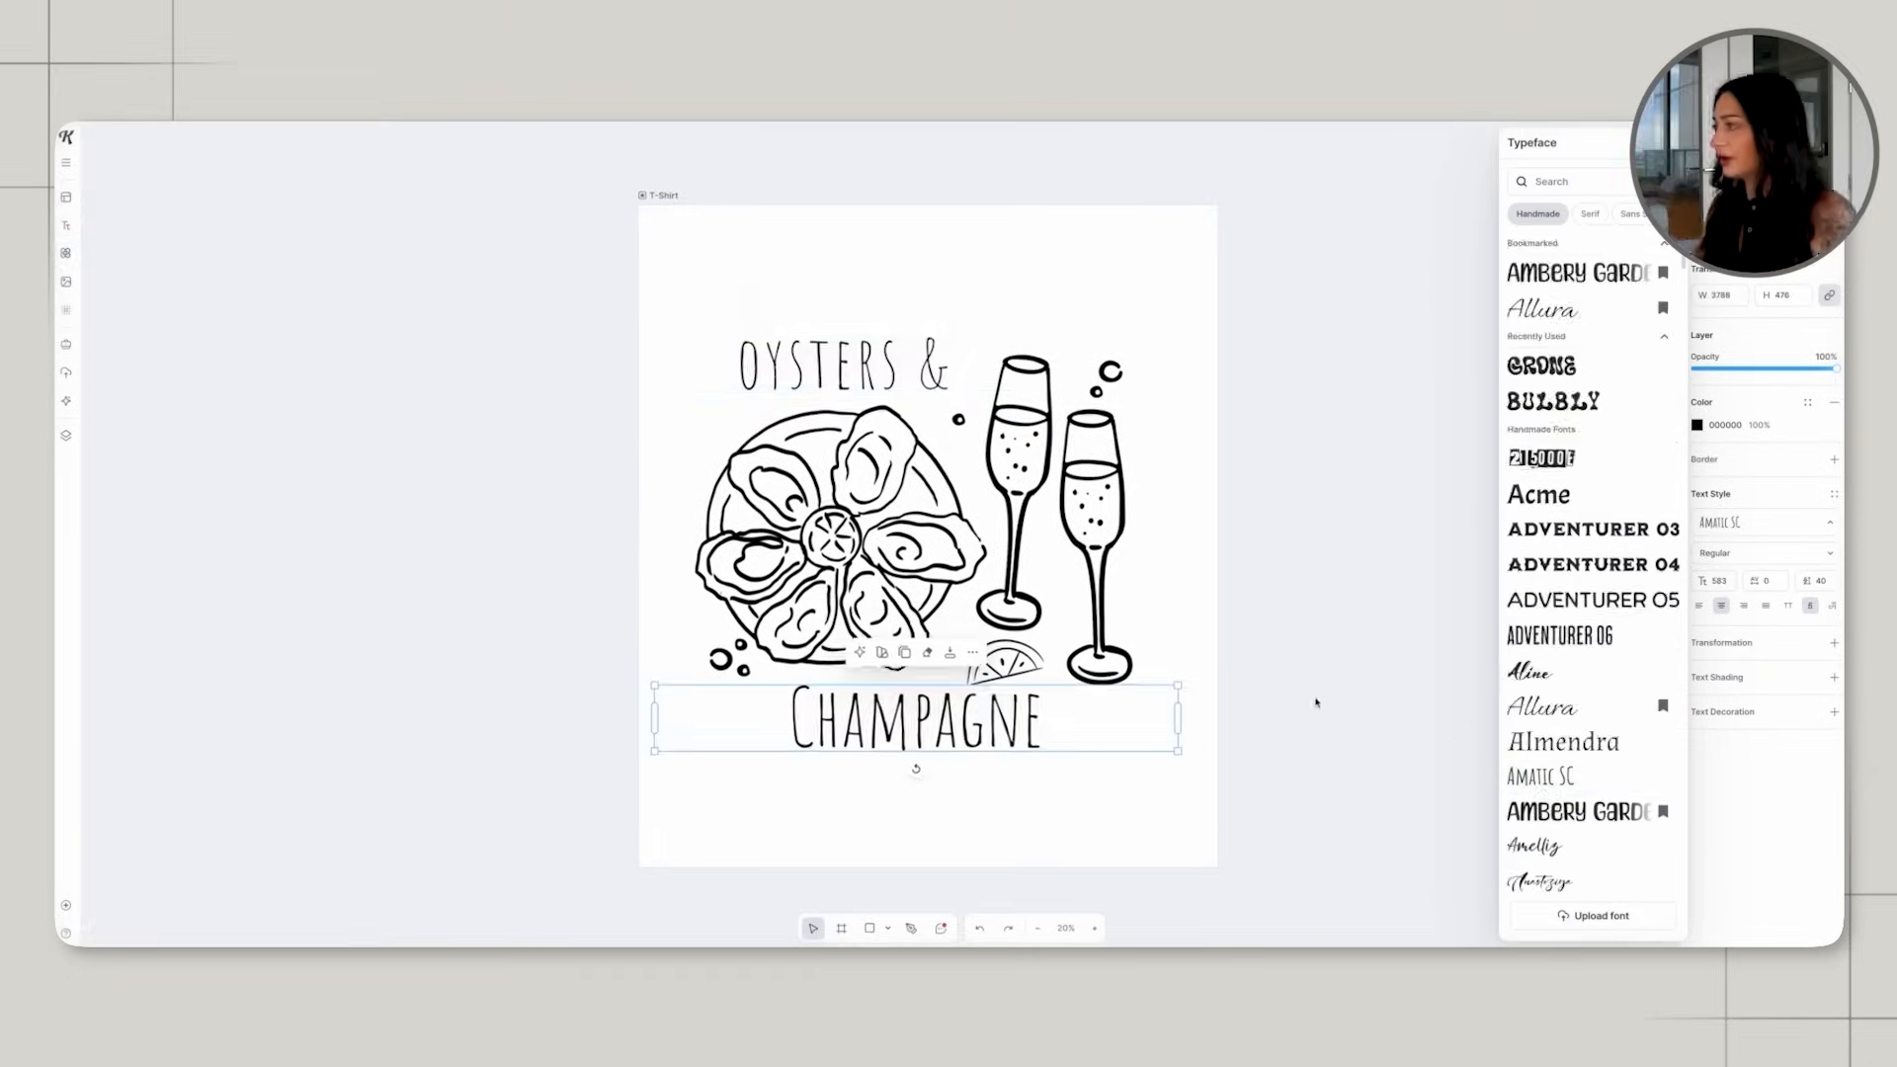
click(1313, 699)
Set the letter spacing of "Champagne" to 200 and nudge the word slightly down from the drawings.
click(936, 748)
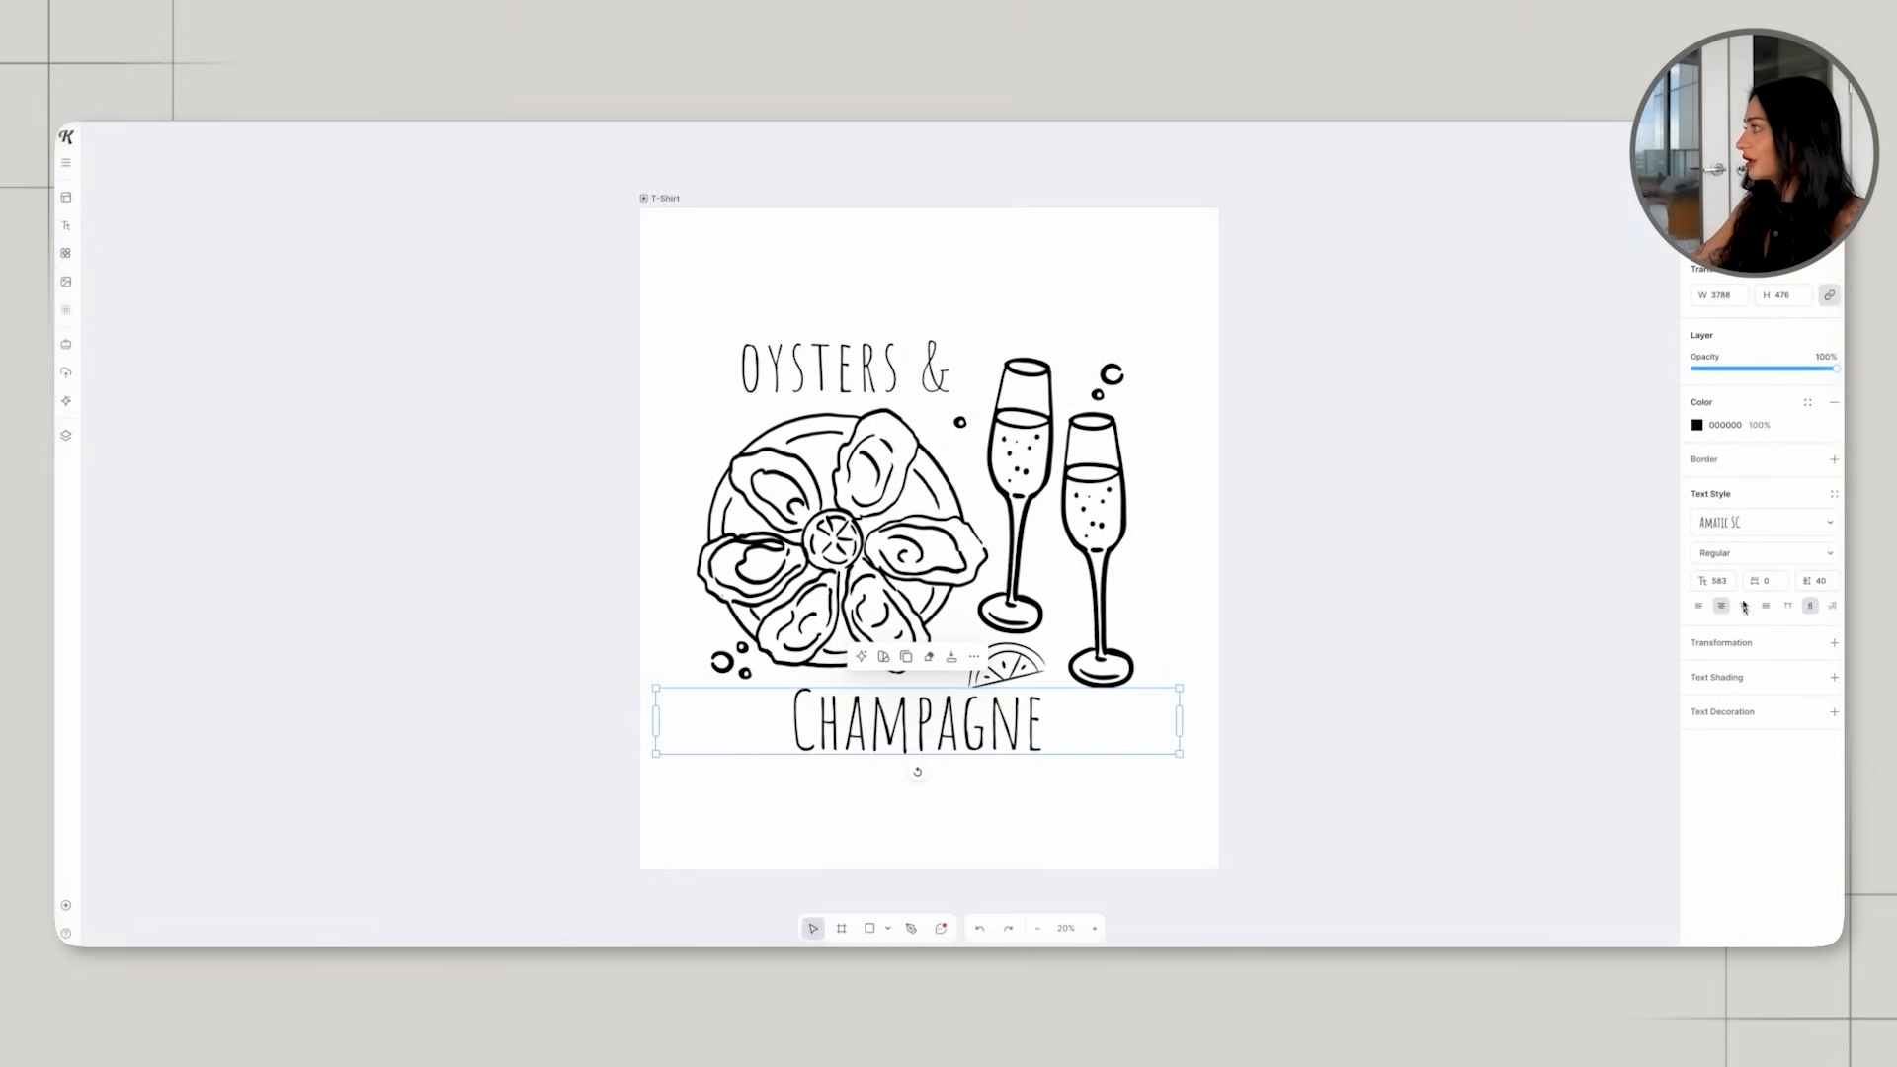
click(1782, 585)
key(Return)
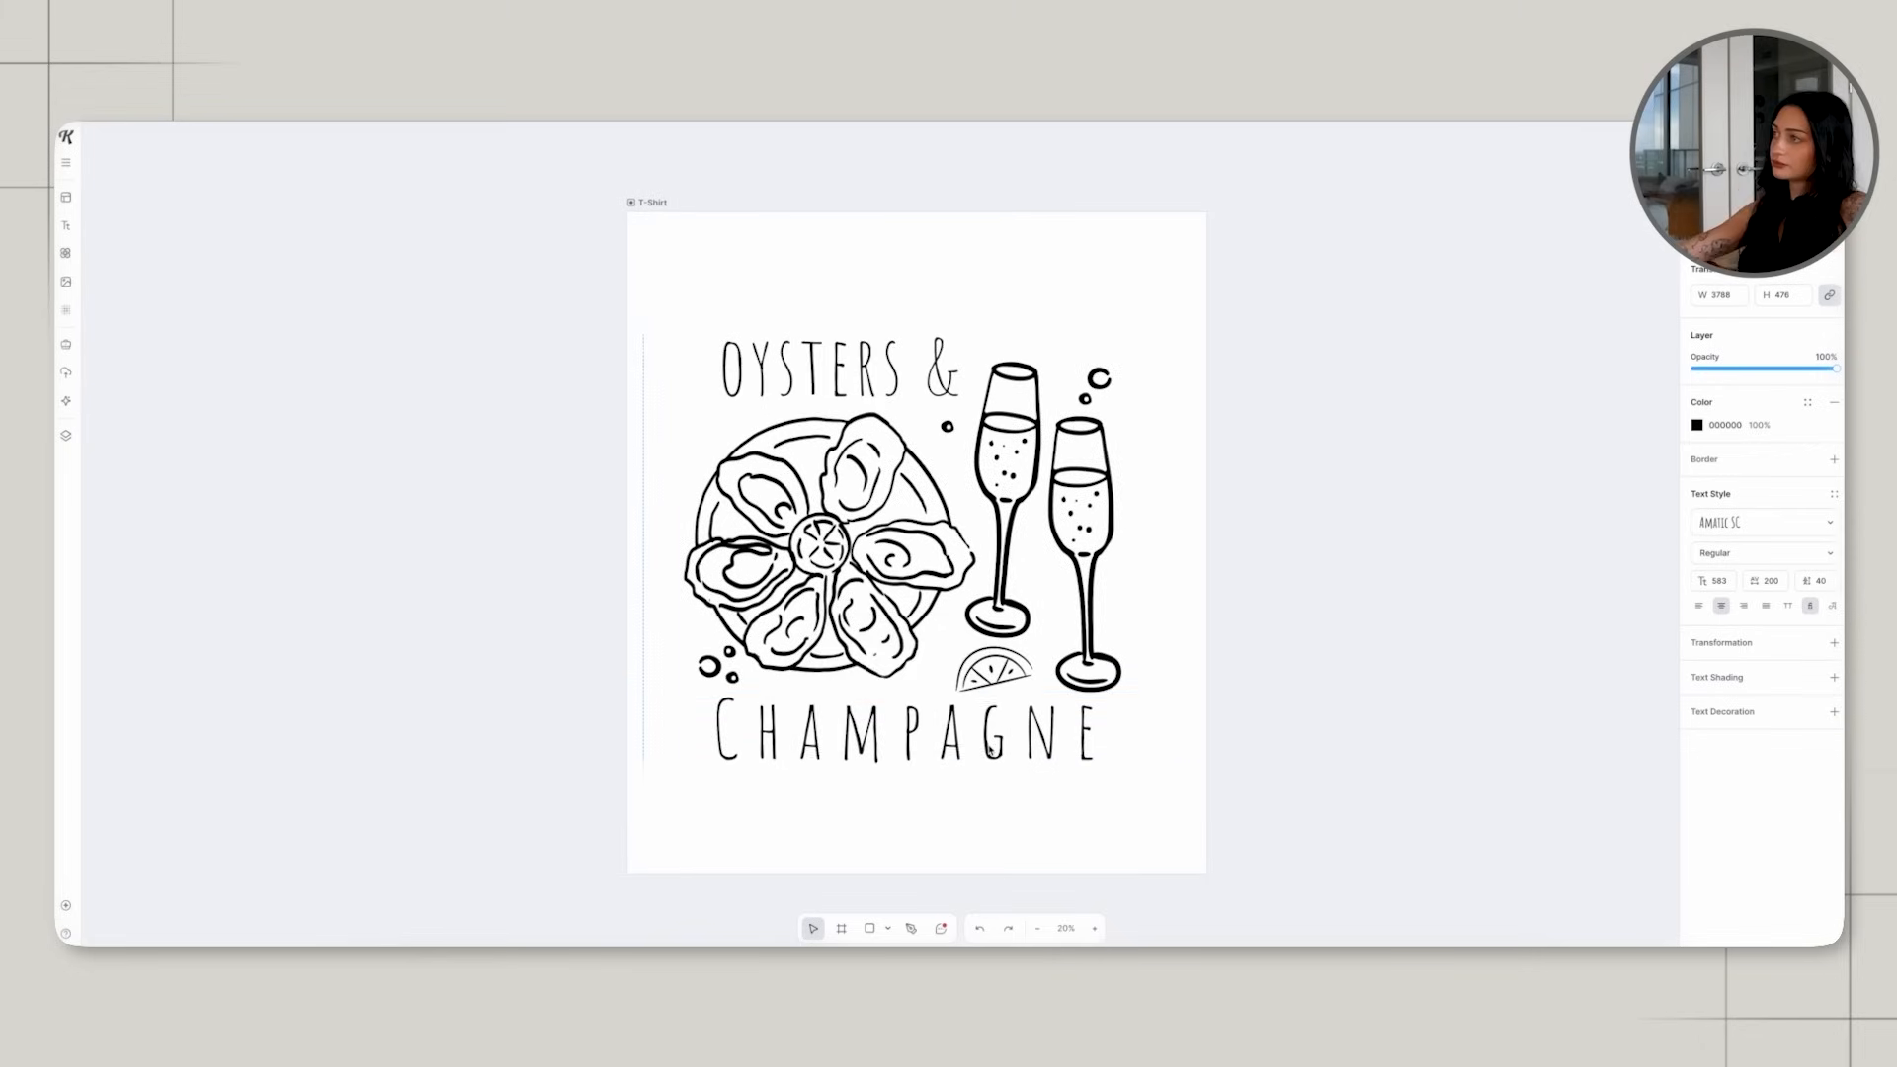
key(Down)
key(Down)
key(Down)
key(Down)
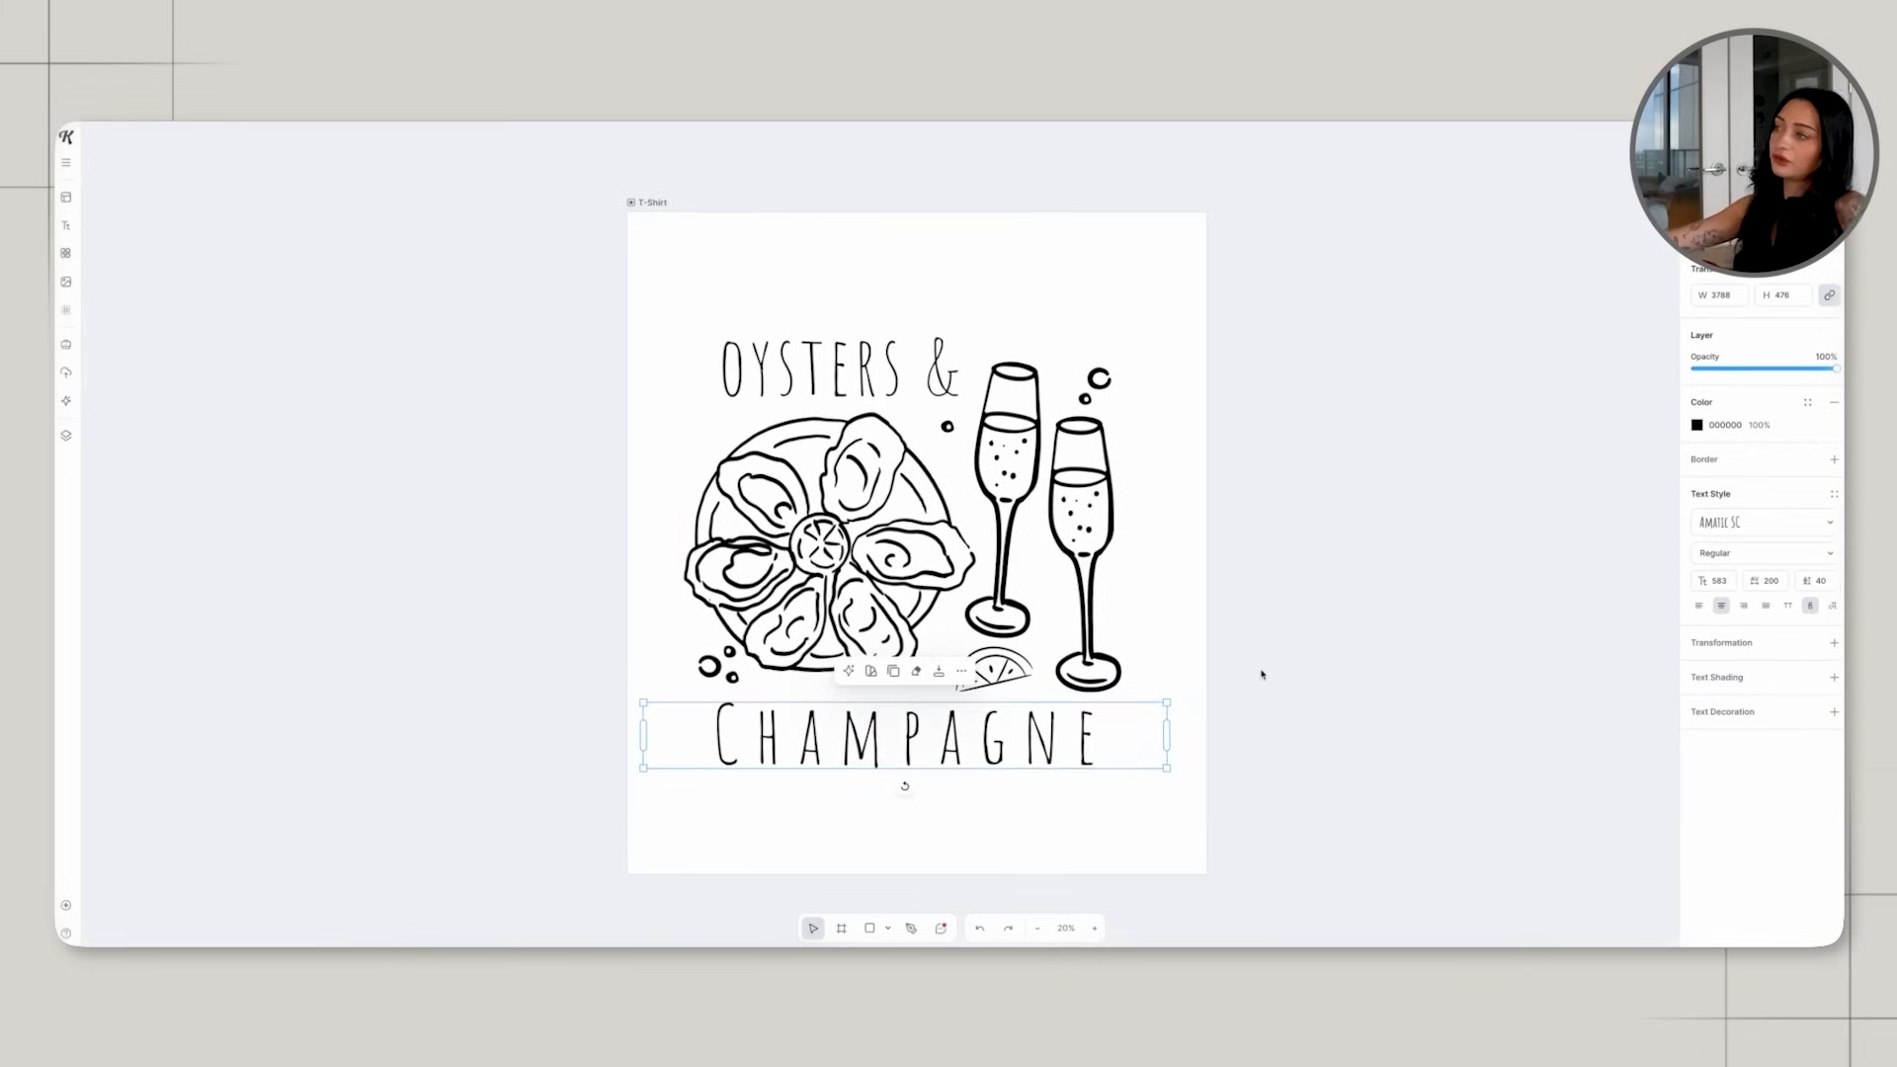
click(1331, 527)
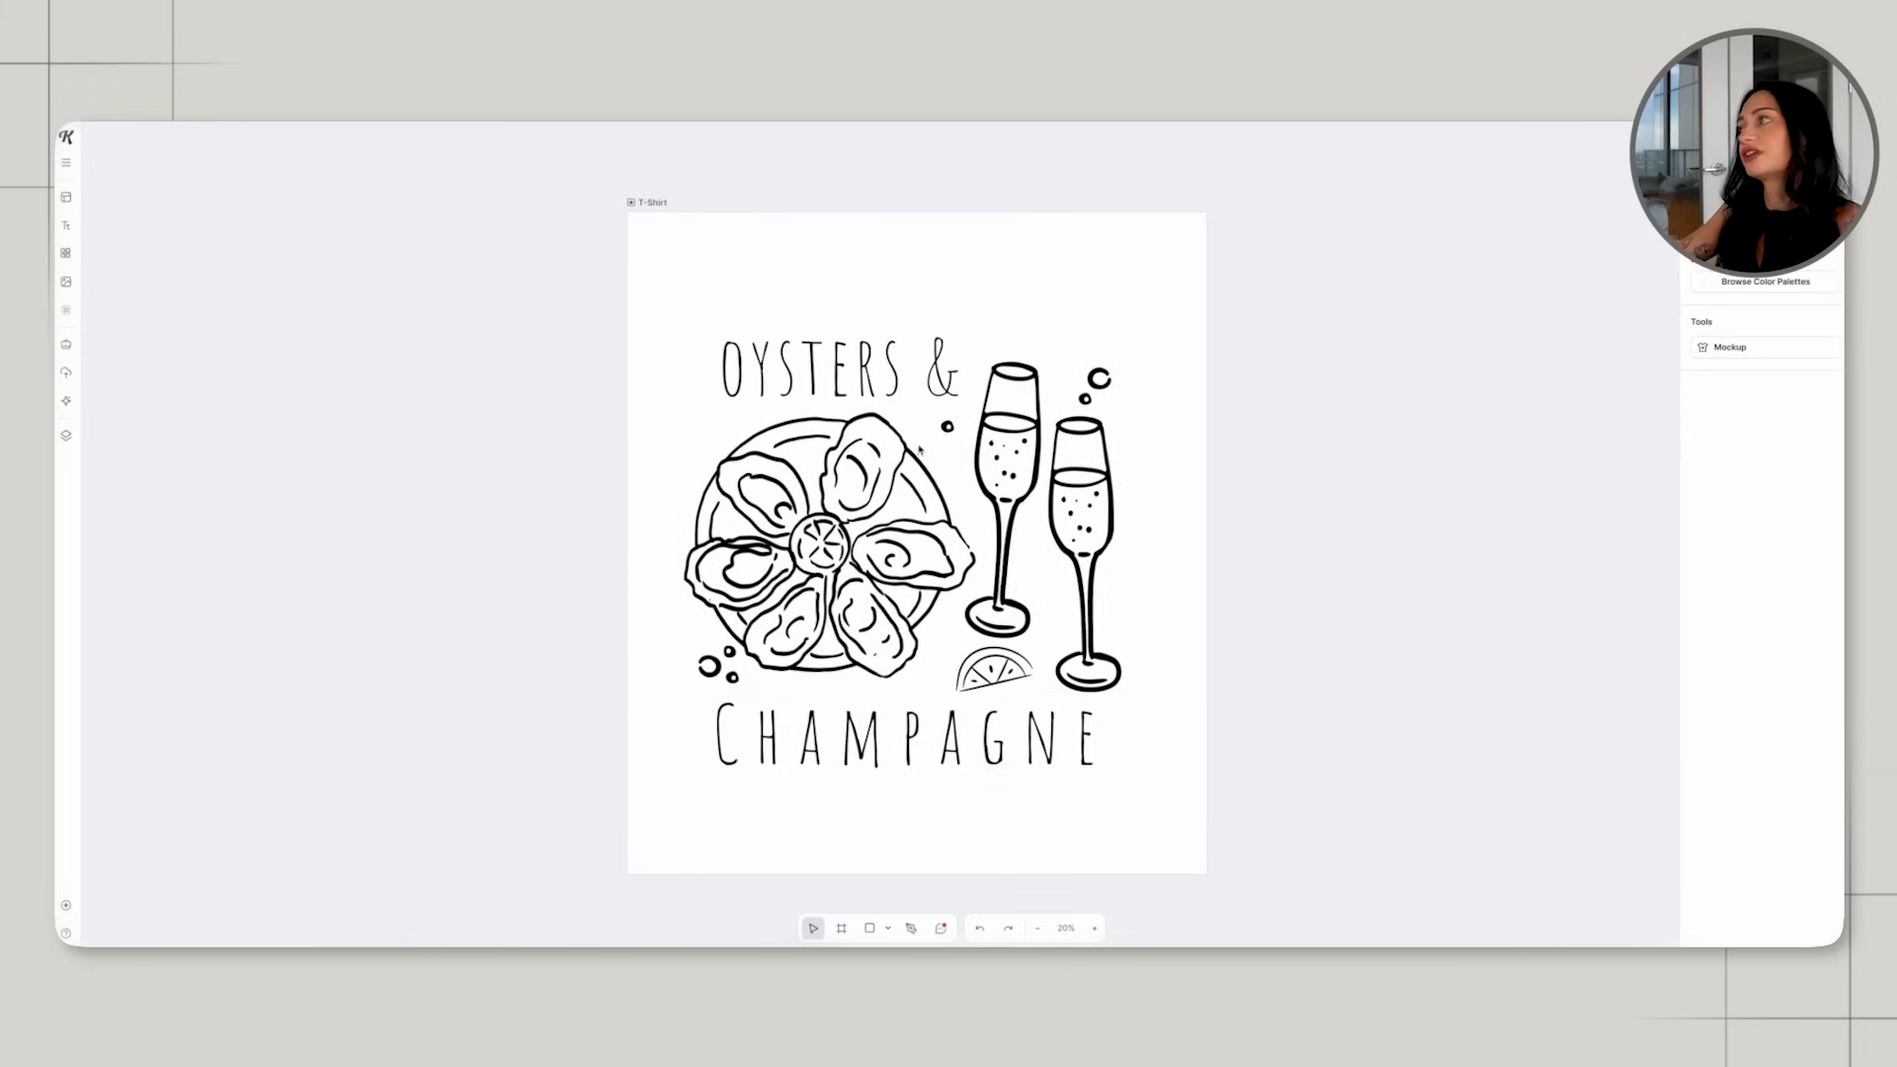
Move the "Oysters &" heading slightly higher above the oyster plate.
click(895, 389)
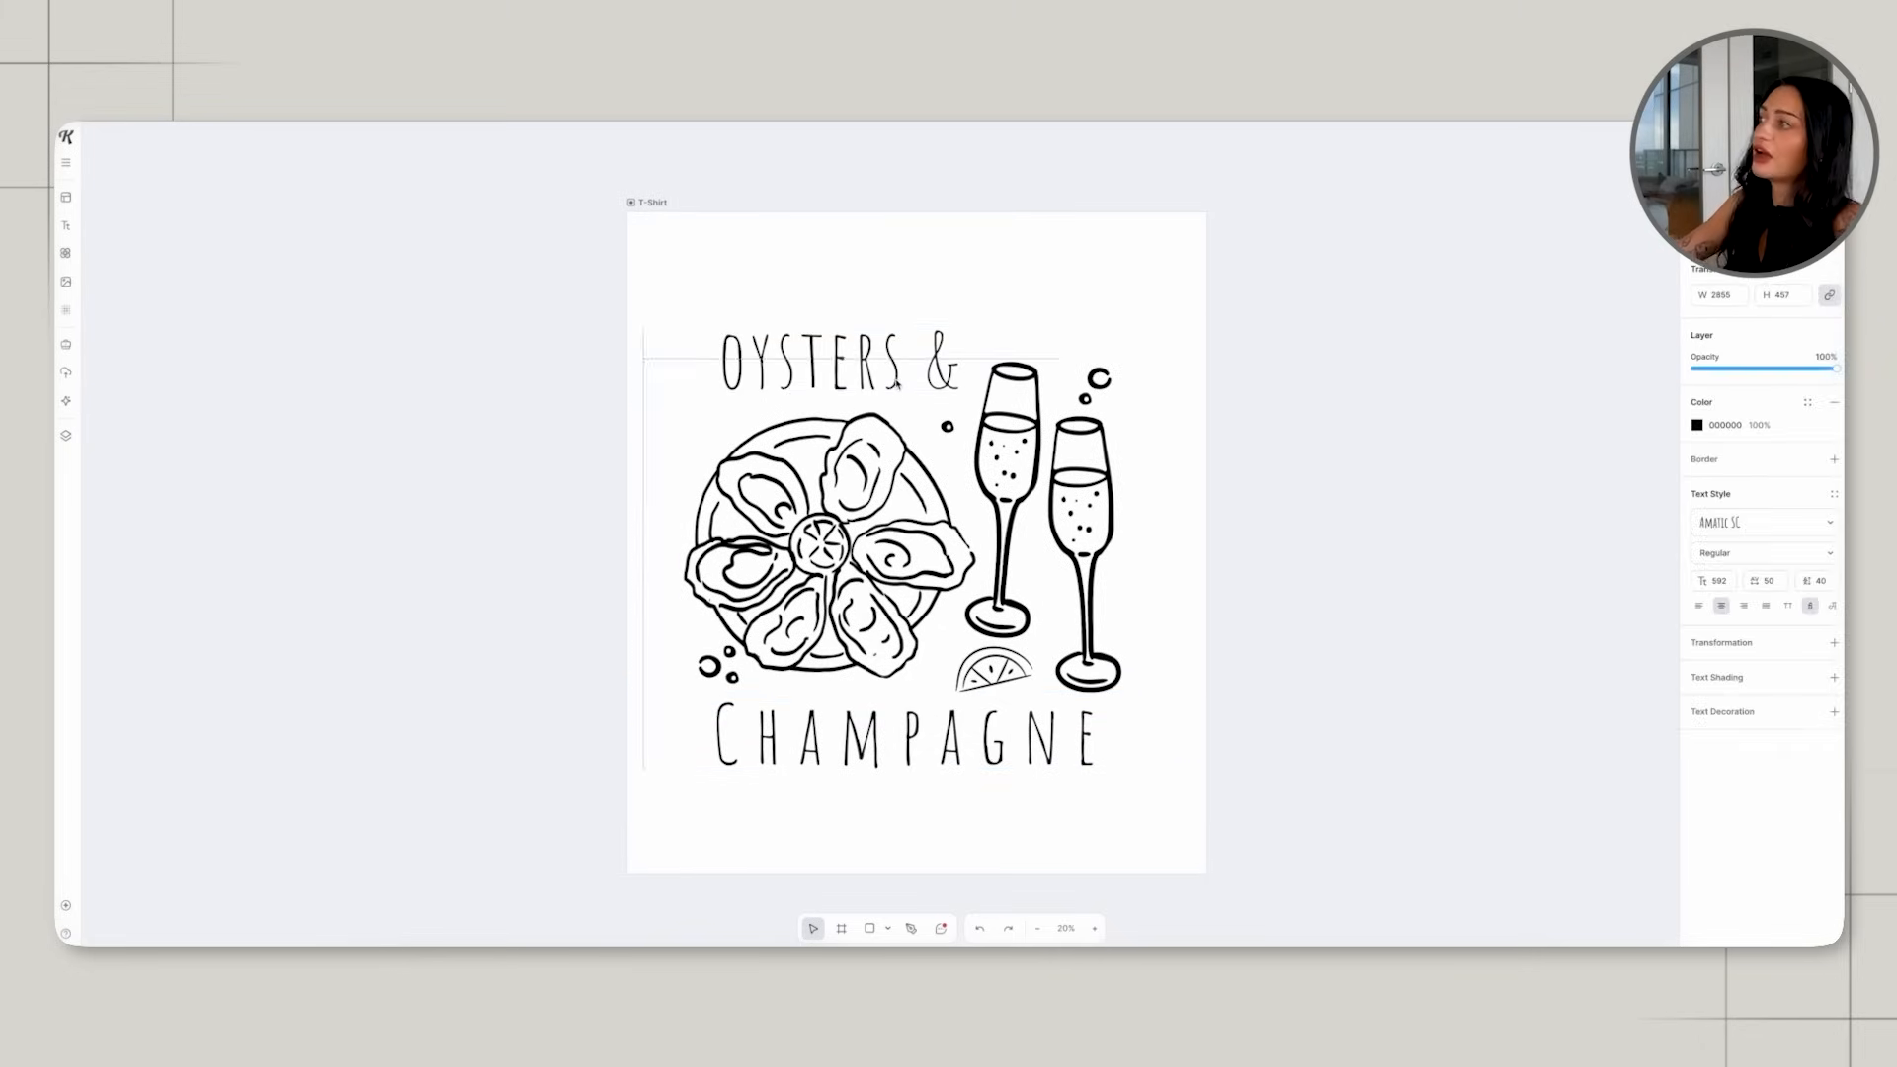
click(1170, 447)
scroll(1185, 554, left, 1)
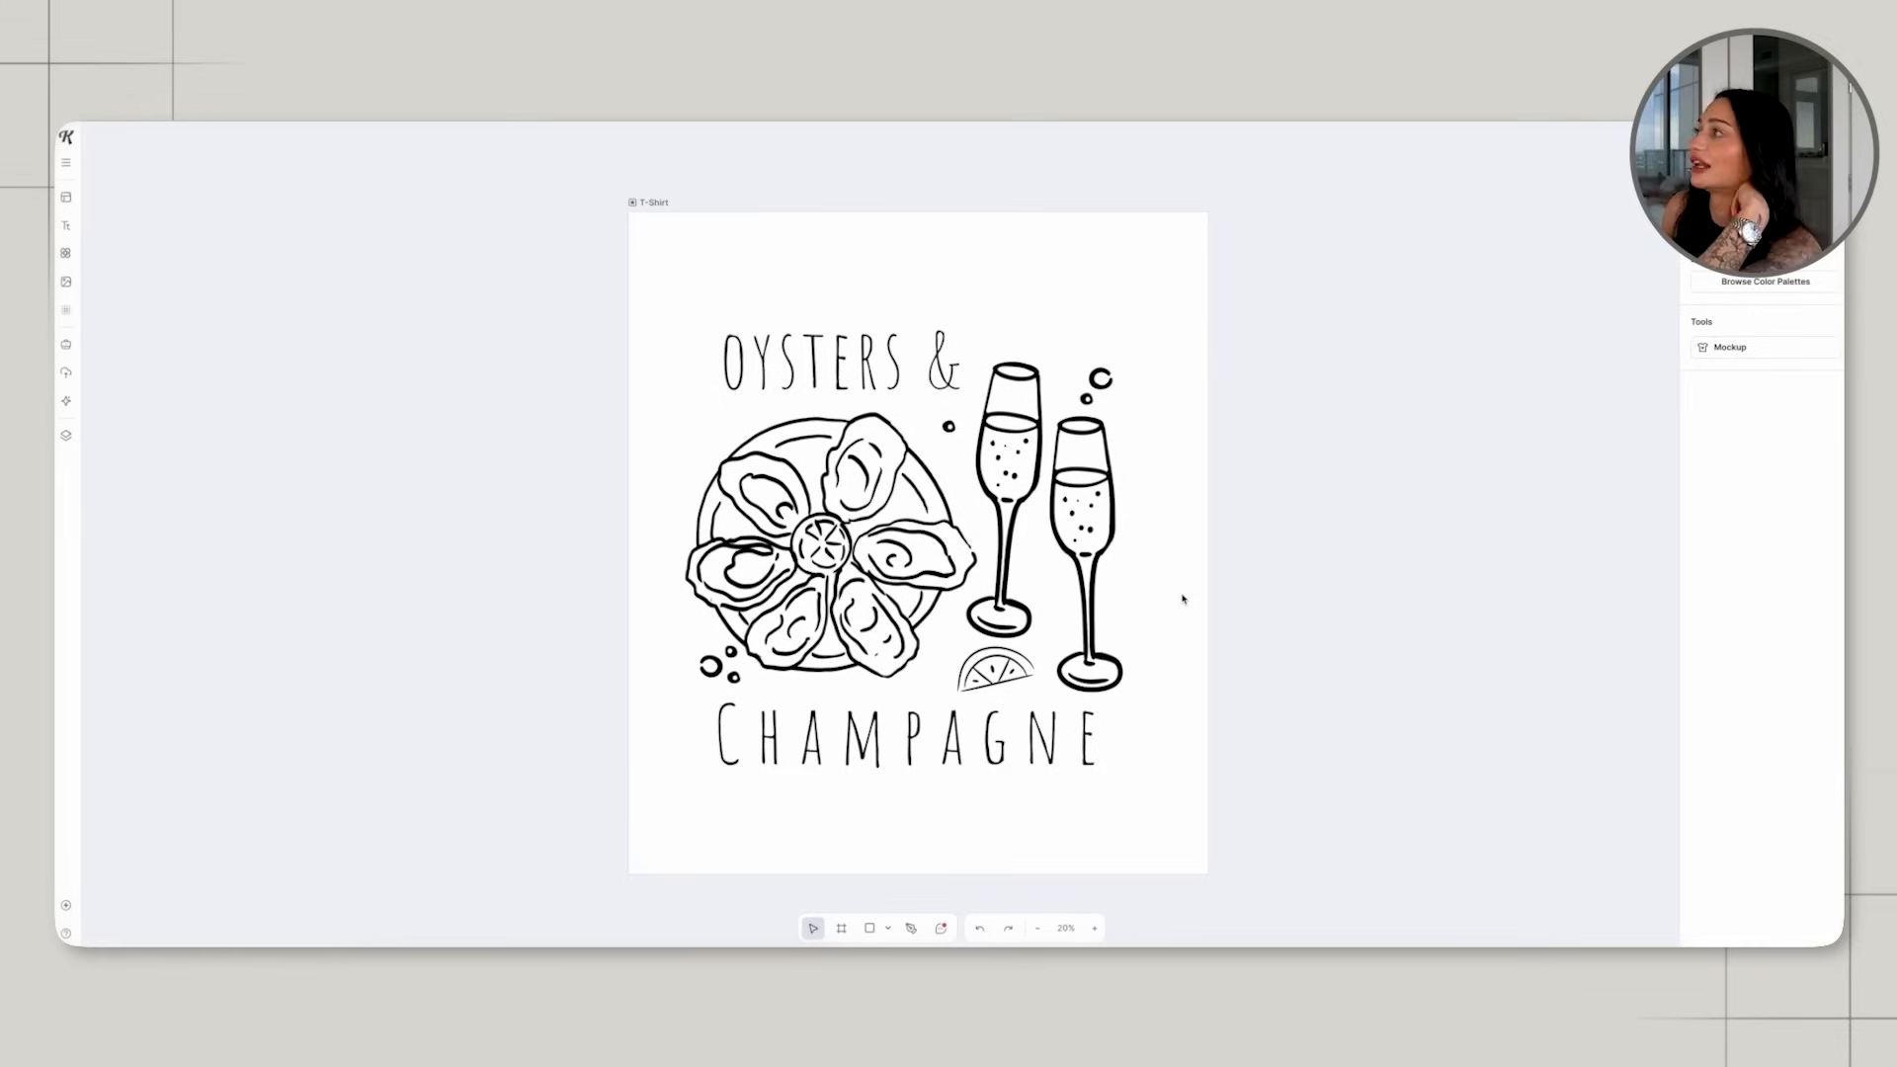
scroll(1182, 599, down, 5)
scroll(1142, 626, up, 6)
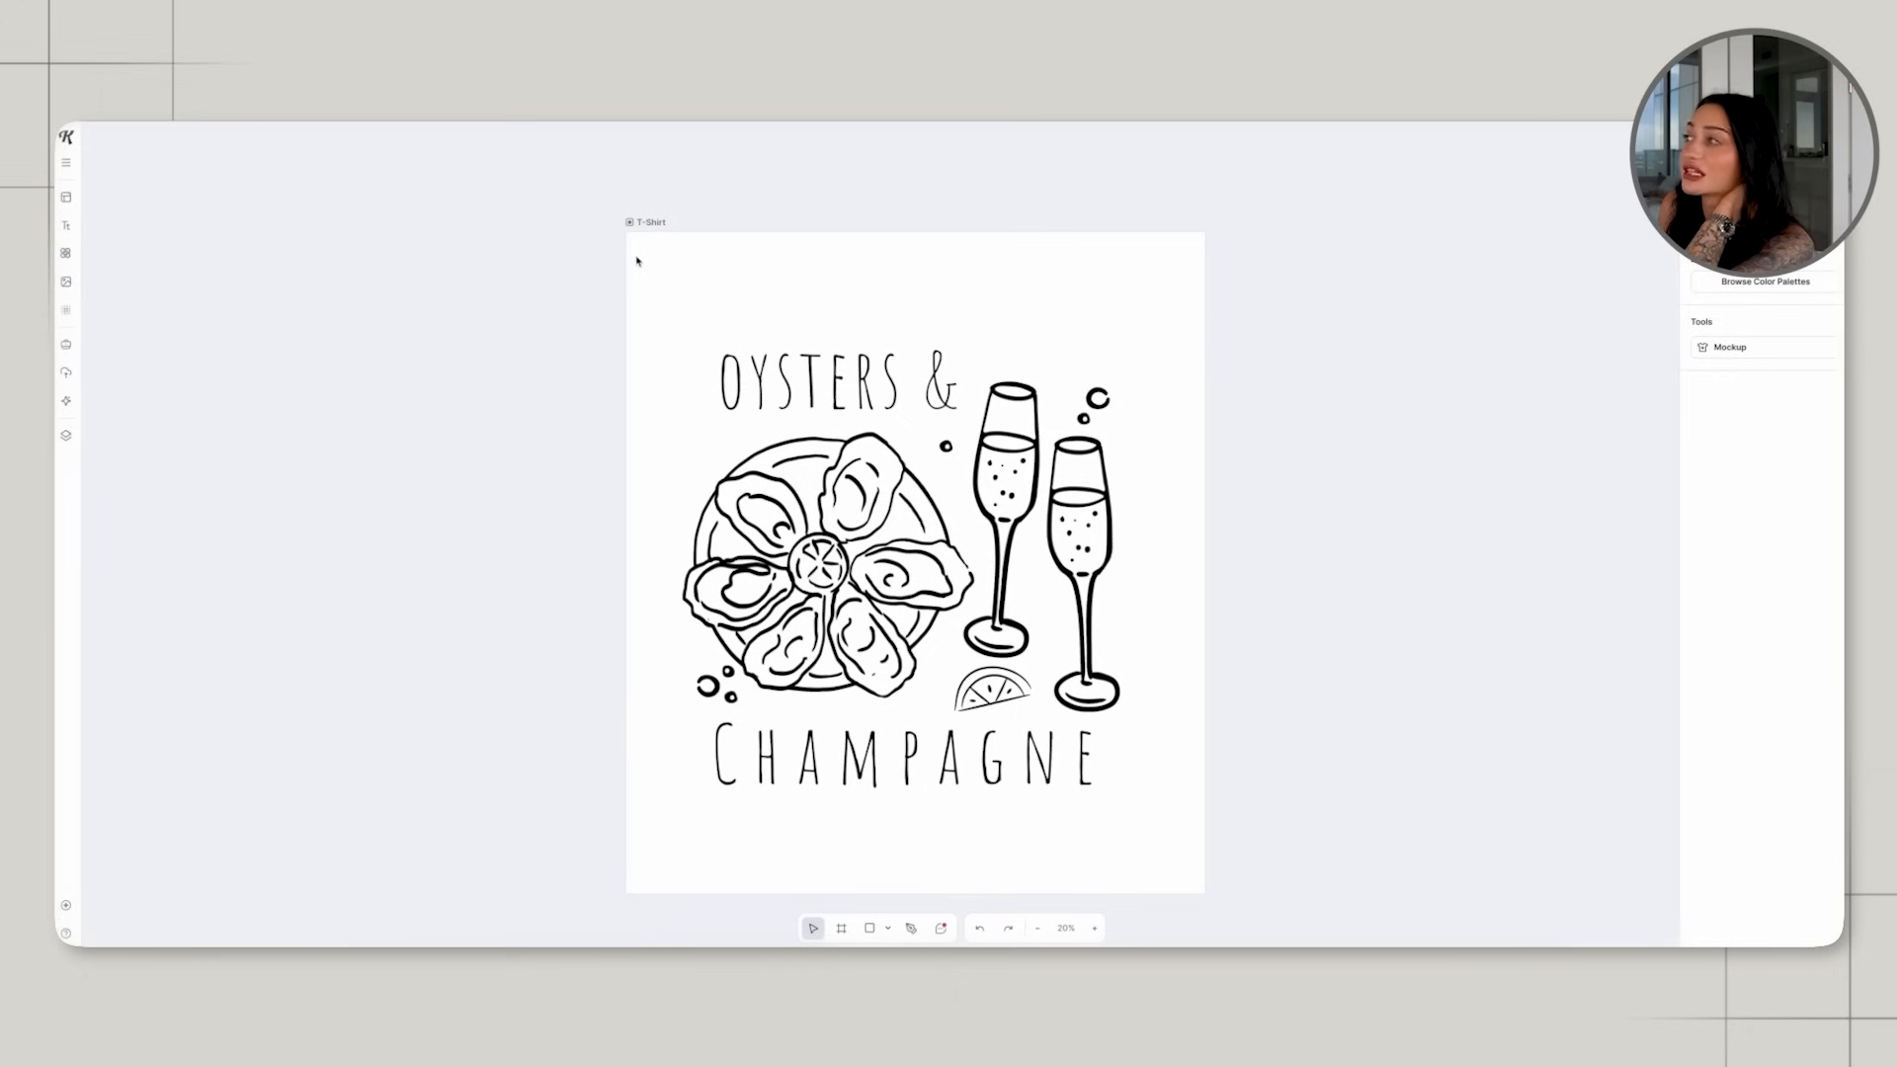
Try recolouring all the artwork and text on the artboard to white (FFFFFF).
drag(607, 251, 1270, 791)
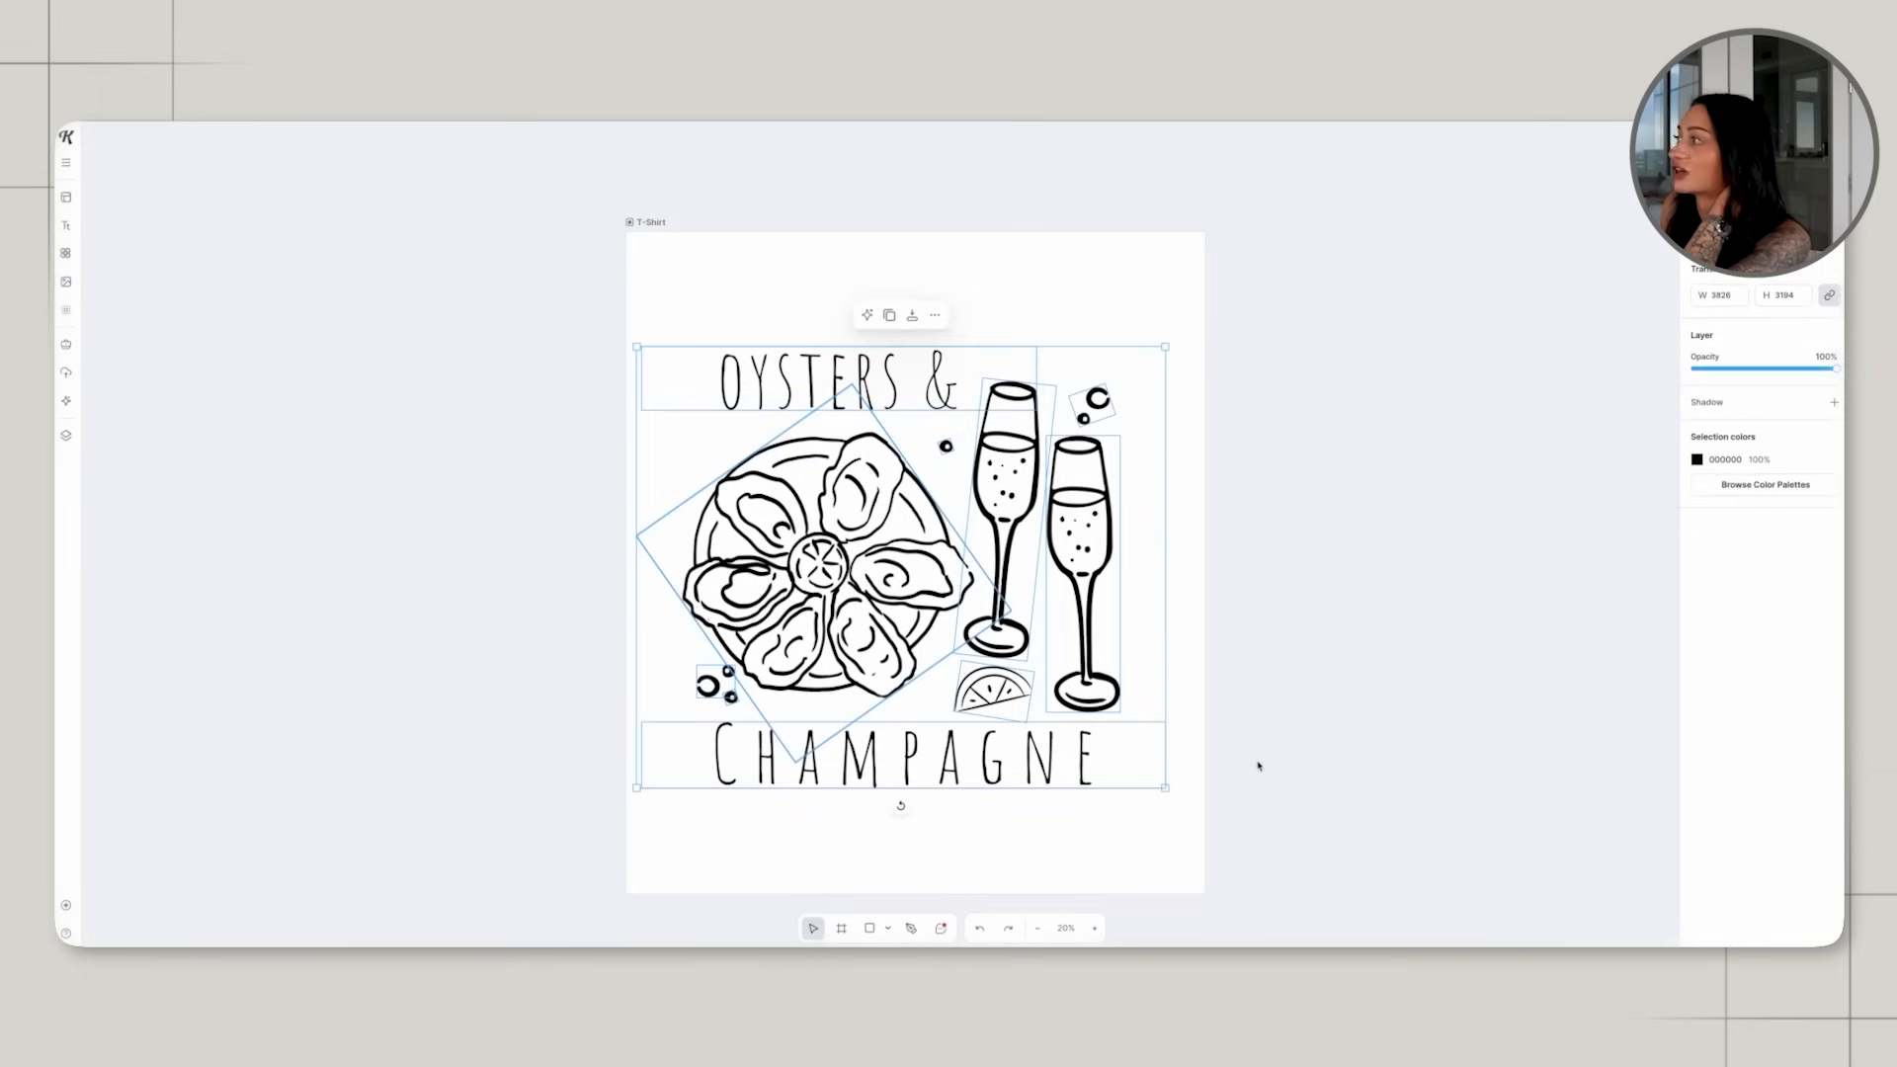
click(1699, 459)
drag(1611, 529, 1427, 464)
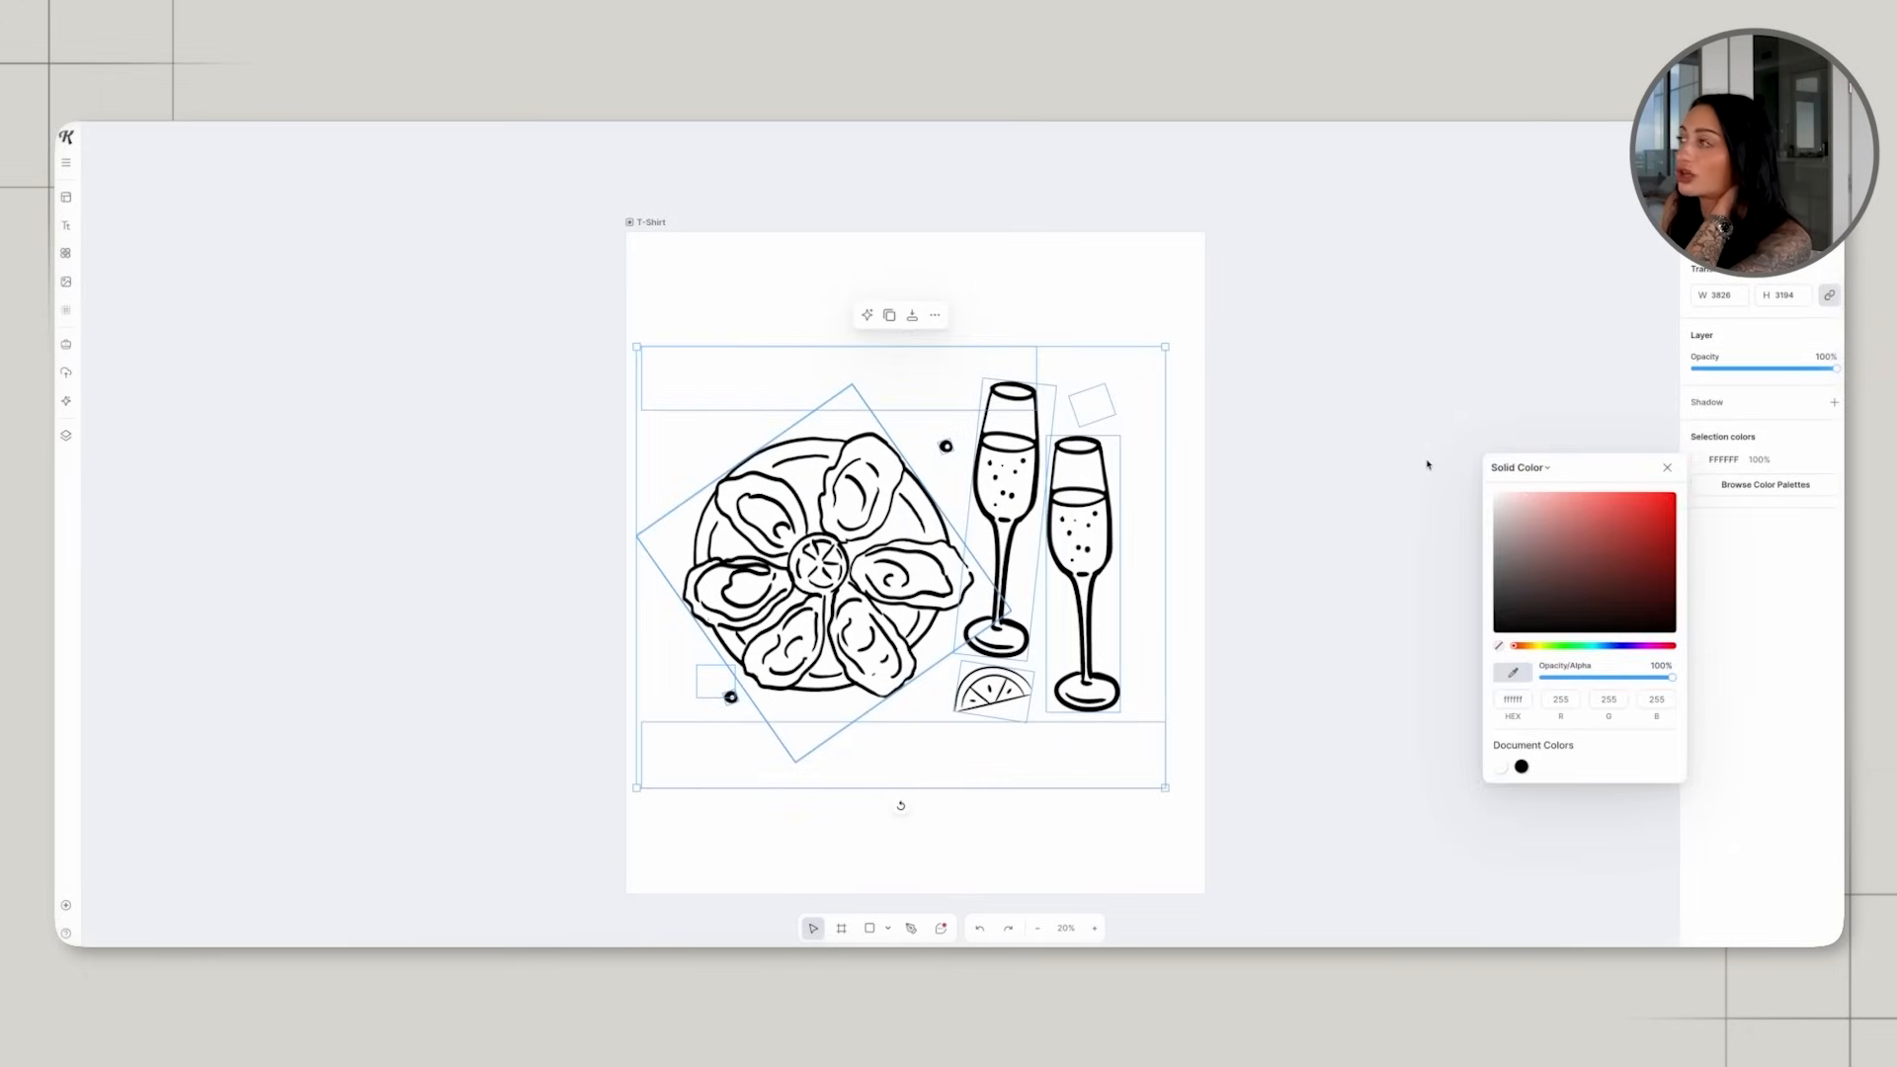
key(ctrl+z)
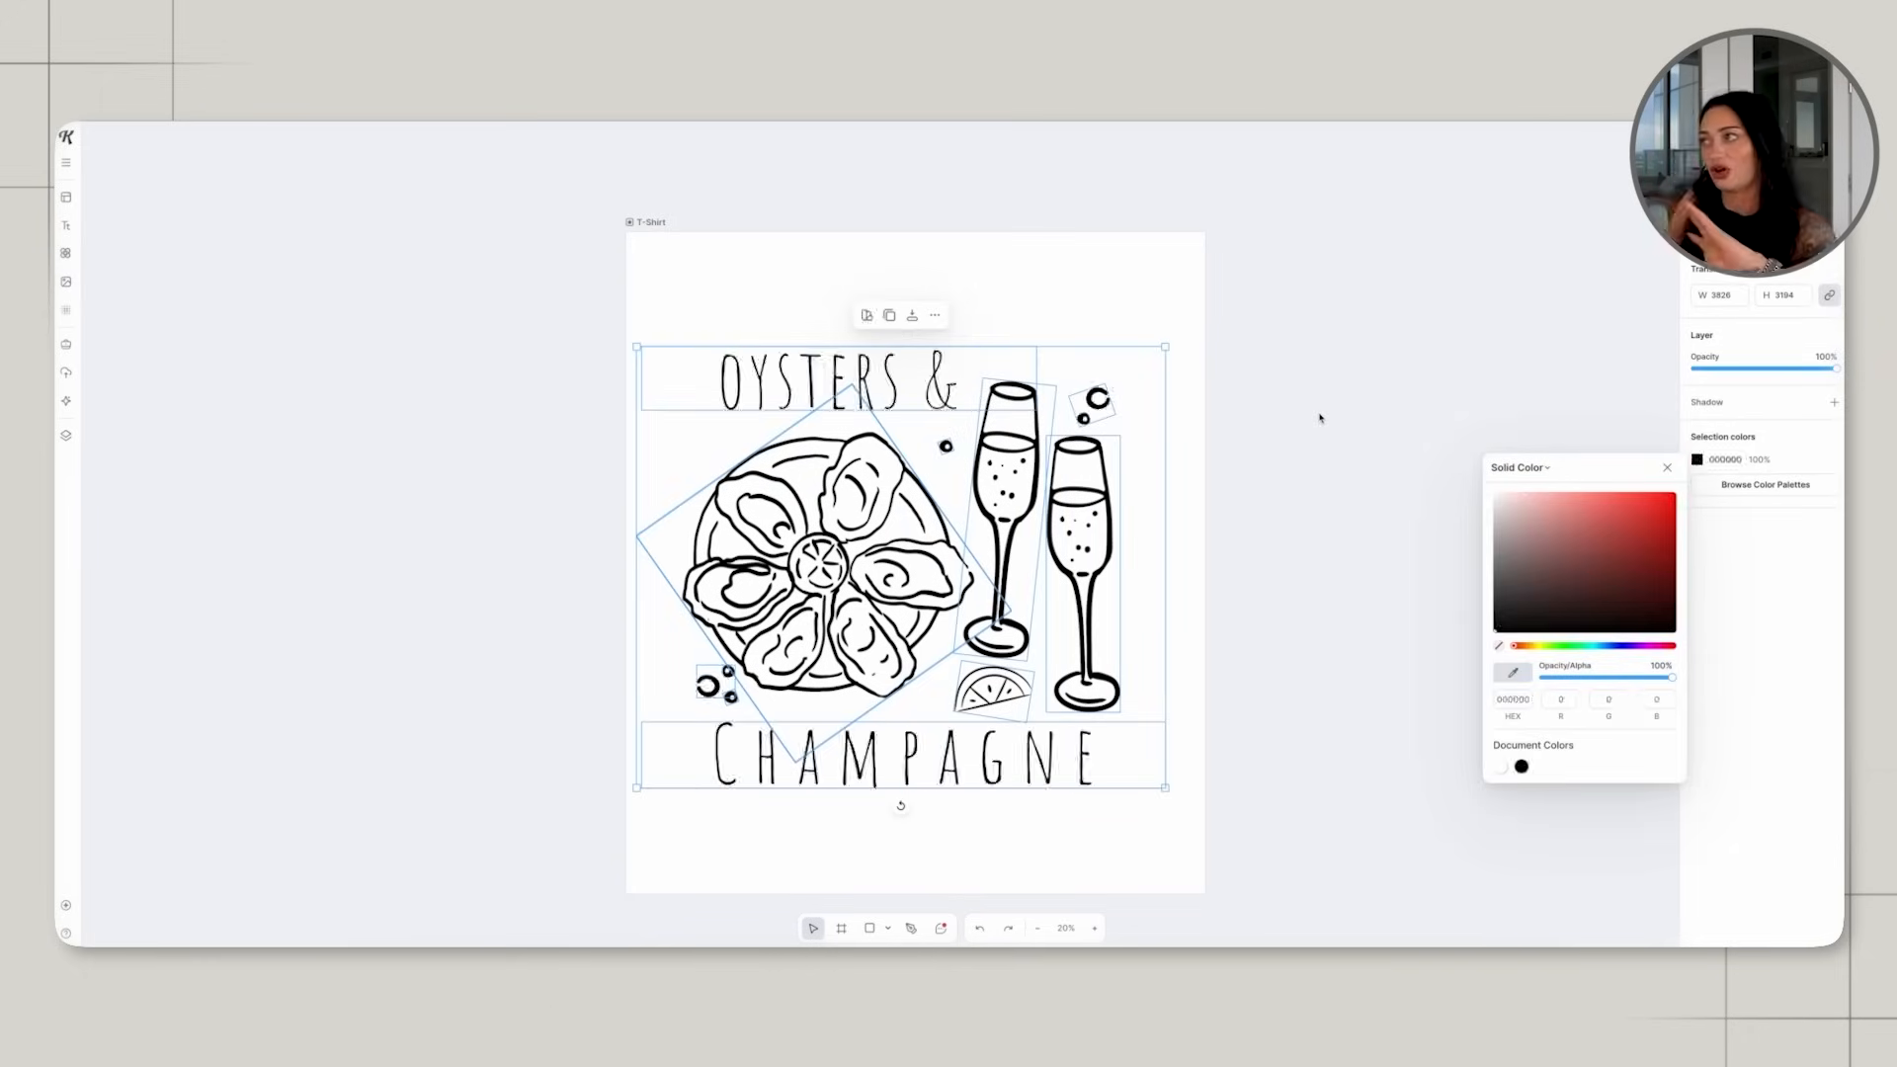
click(1320, 418)
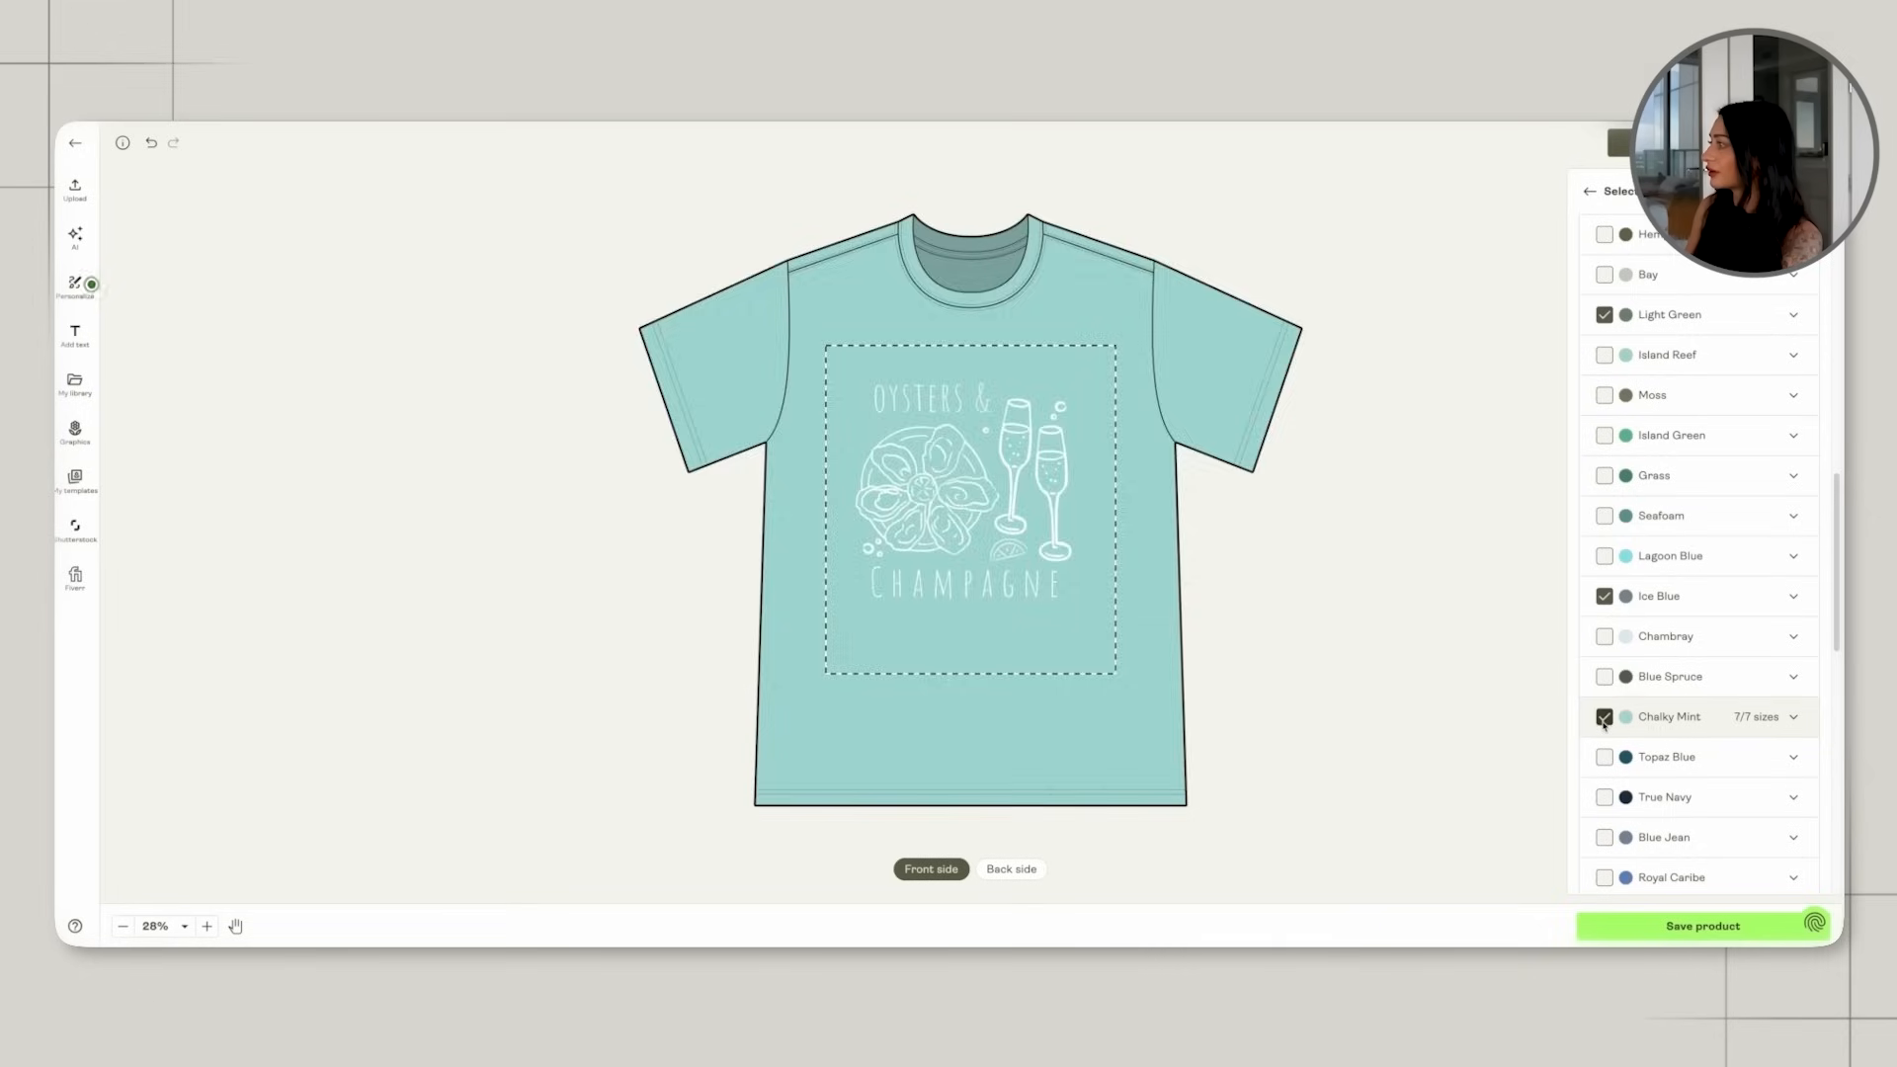
Switch to Printify, add Washed Denim to the shirt colours, and shrink the front design onto the wearer's left chest.
click(1603, 716)
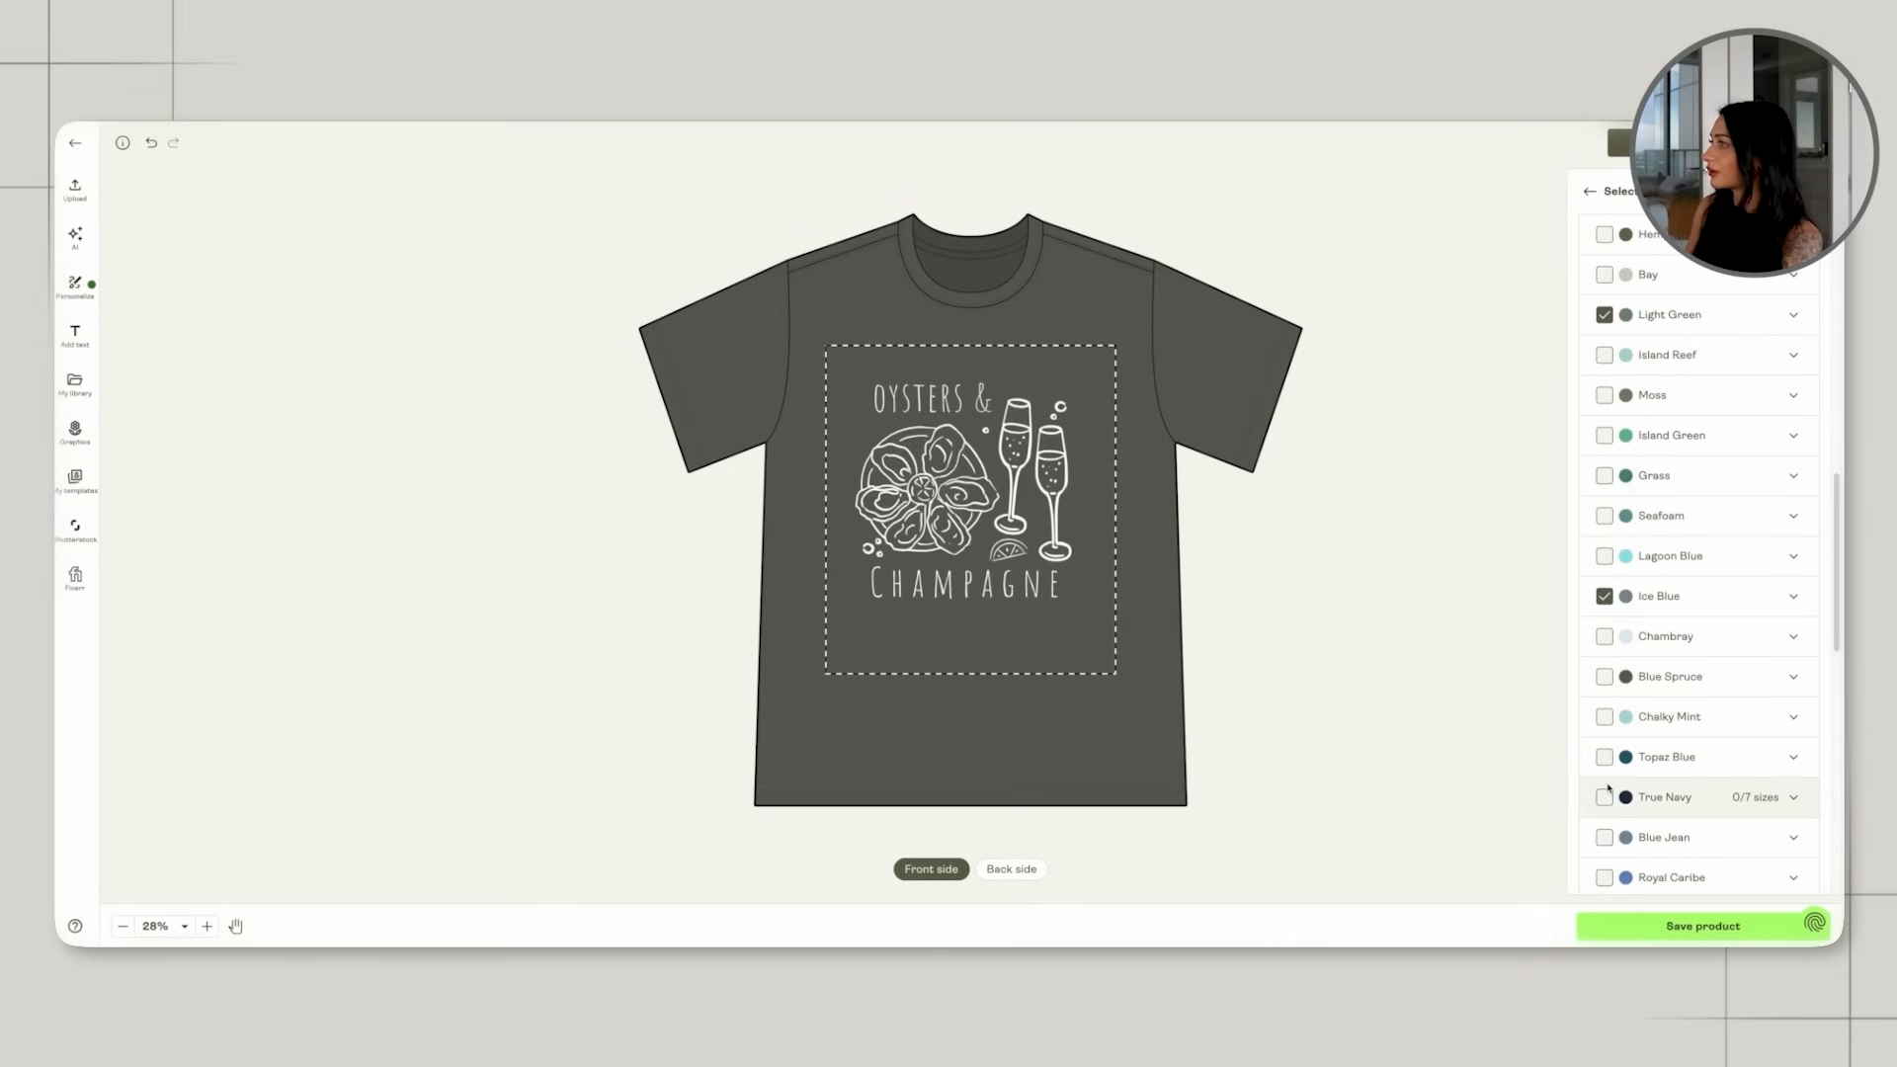
click(1603, 837)
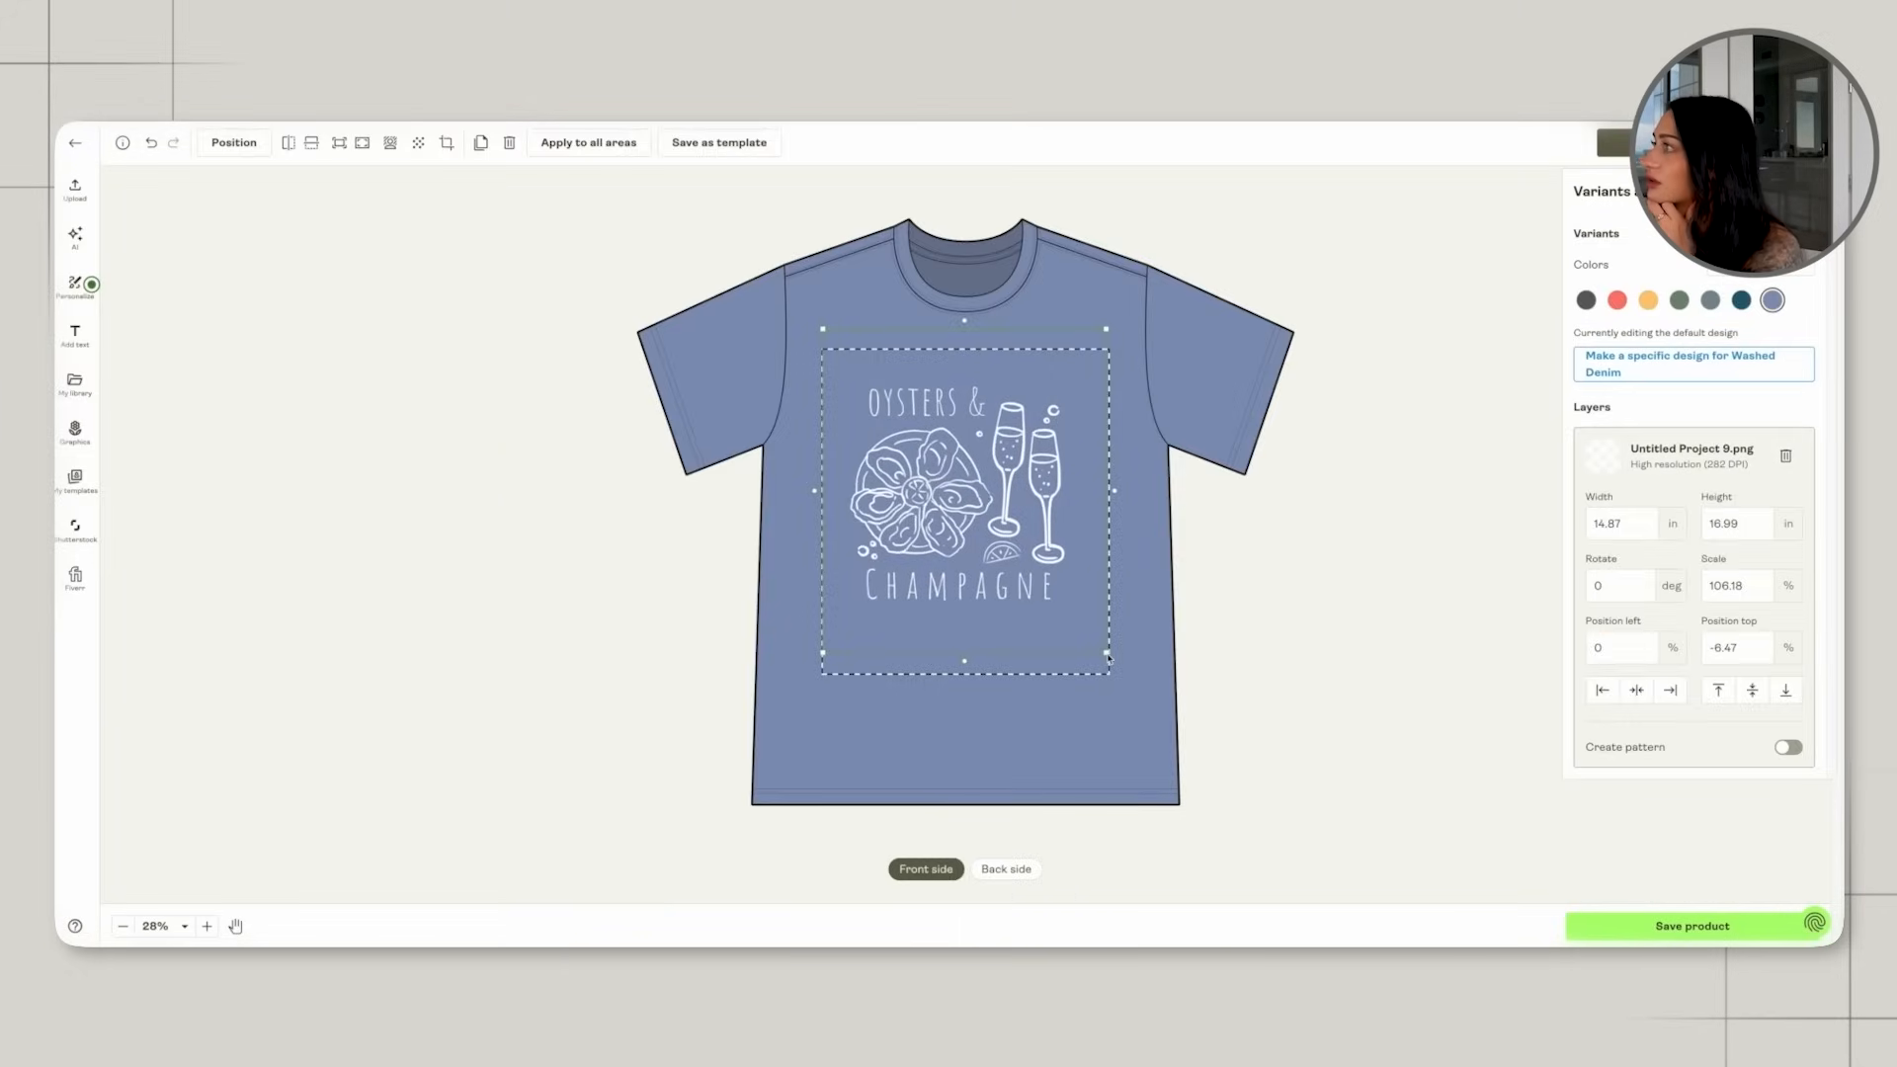
drag(1107, 659, 967, 495)
drag(900, 433, 1042, 443)
click(1254, 515)
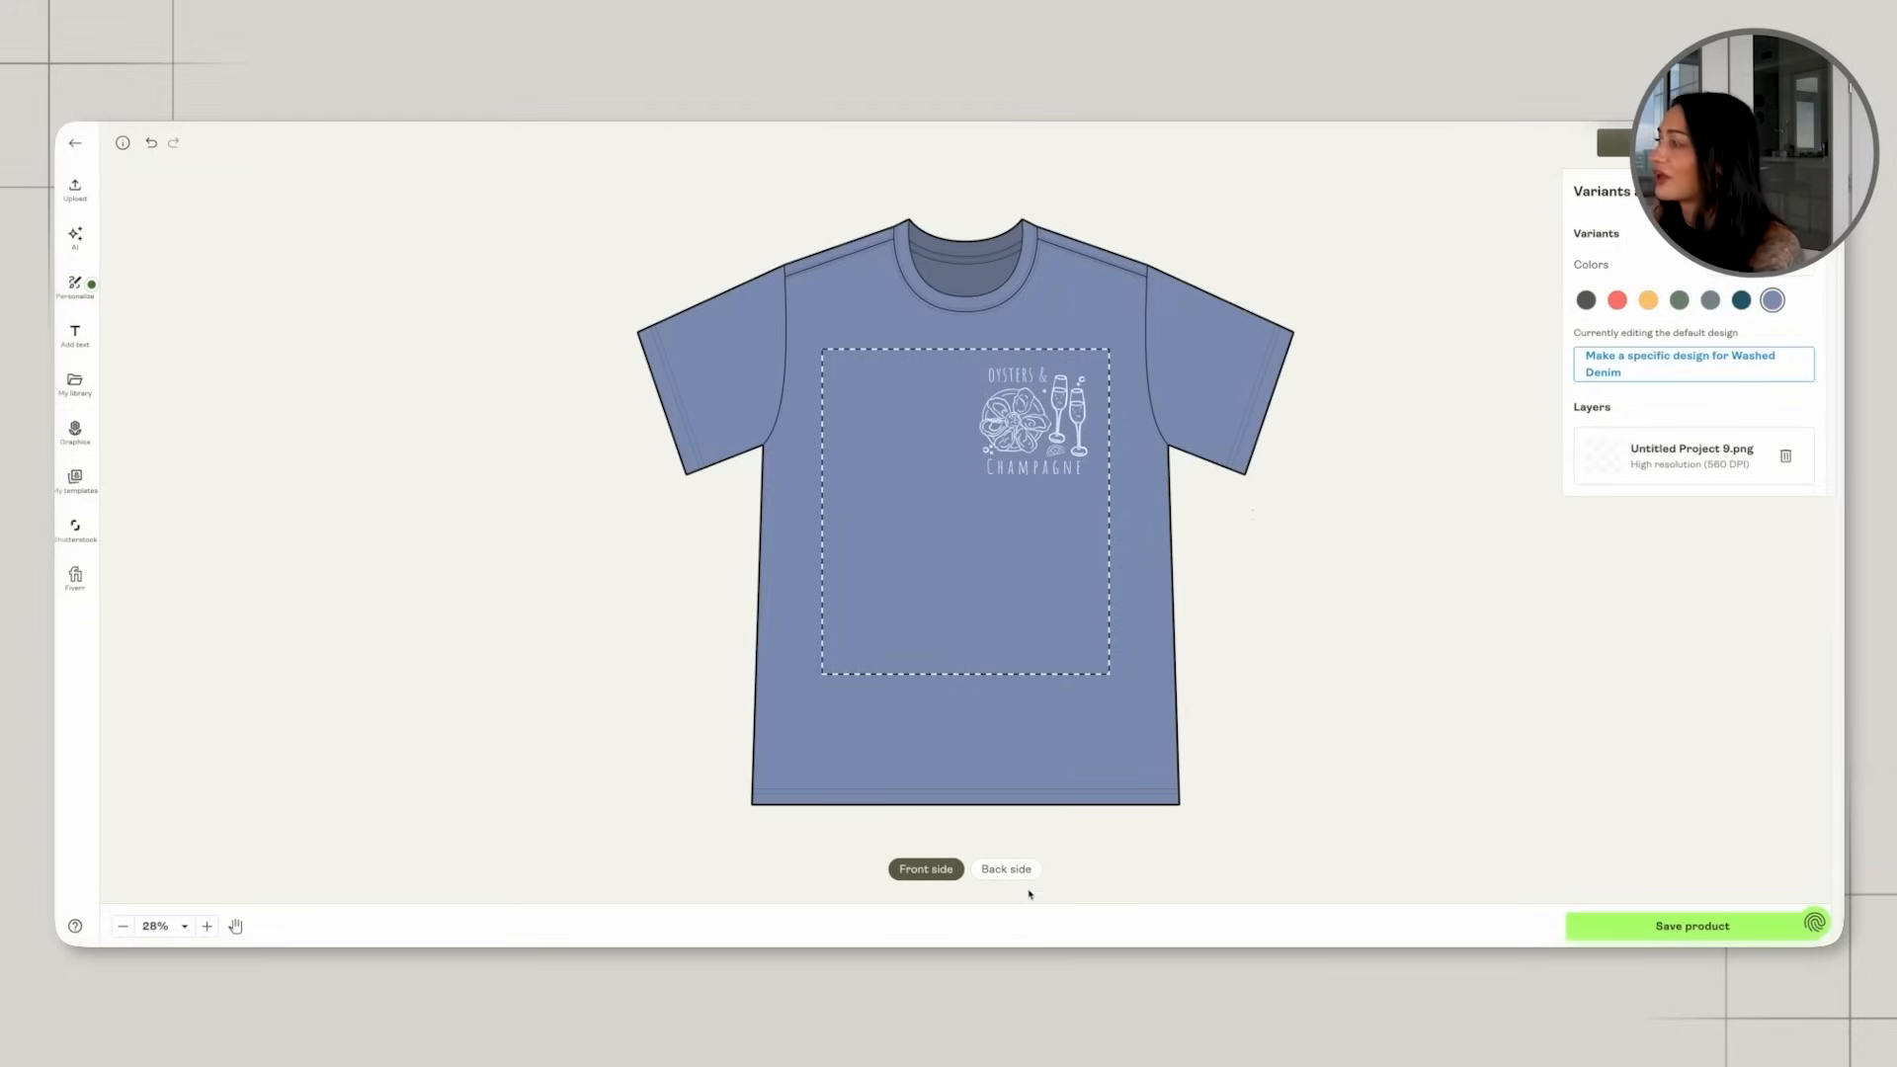
Add Untitled Project 9.png from the library to the shirt's back side, enlarging it slightly and centring it in the print area.
click(1006, 870)
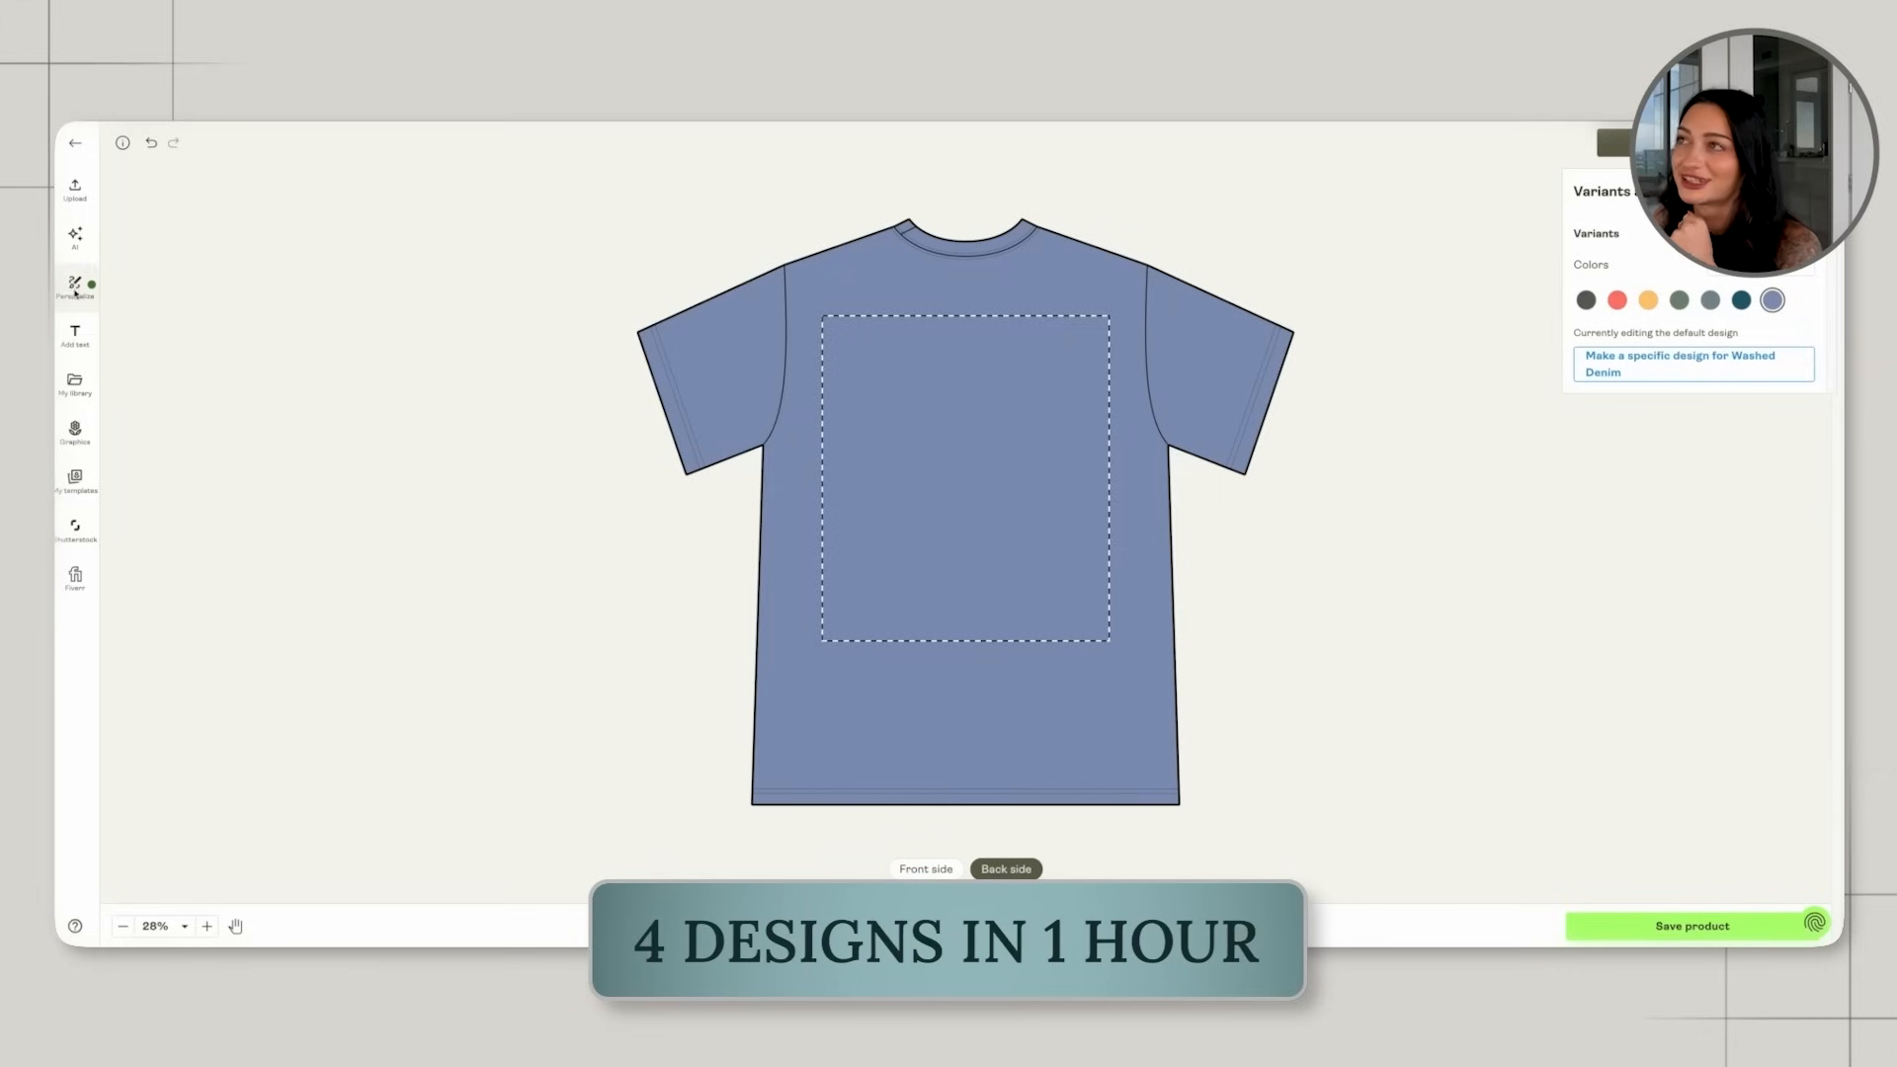
click(75, 189)
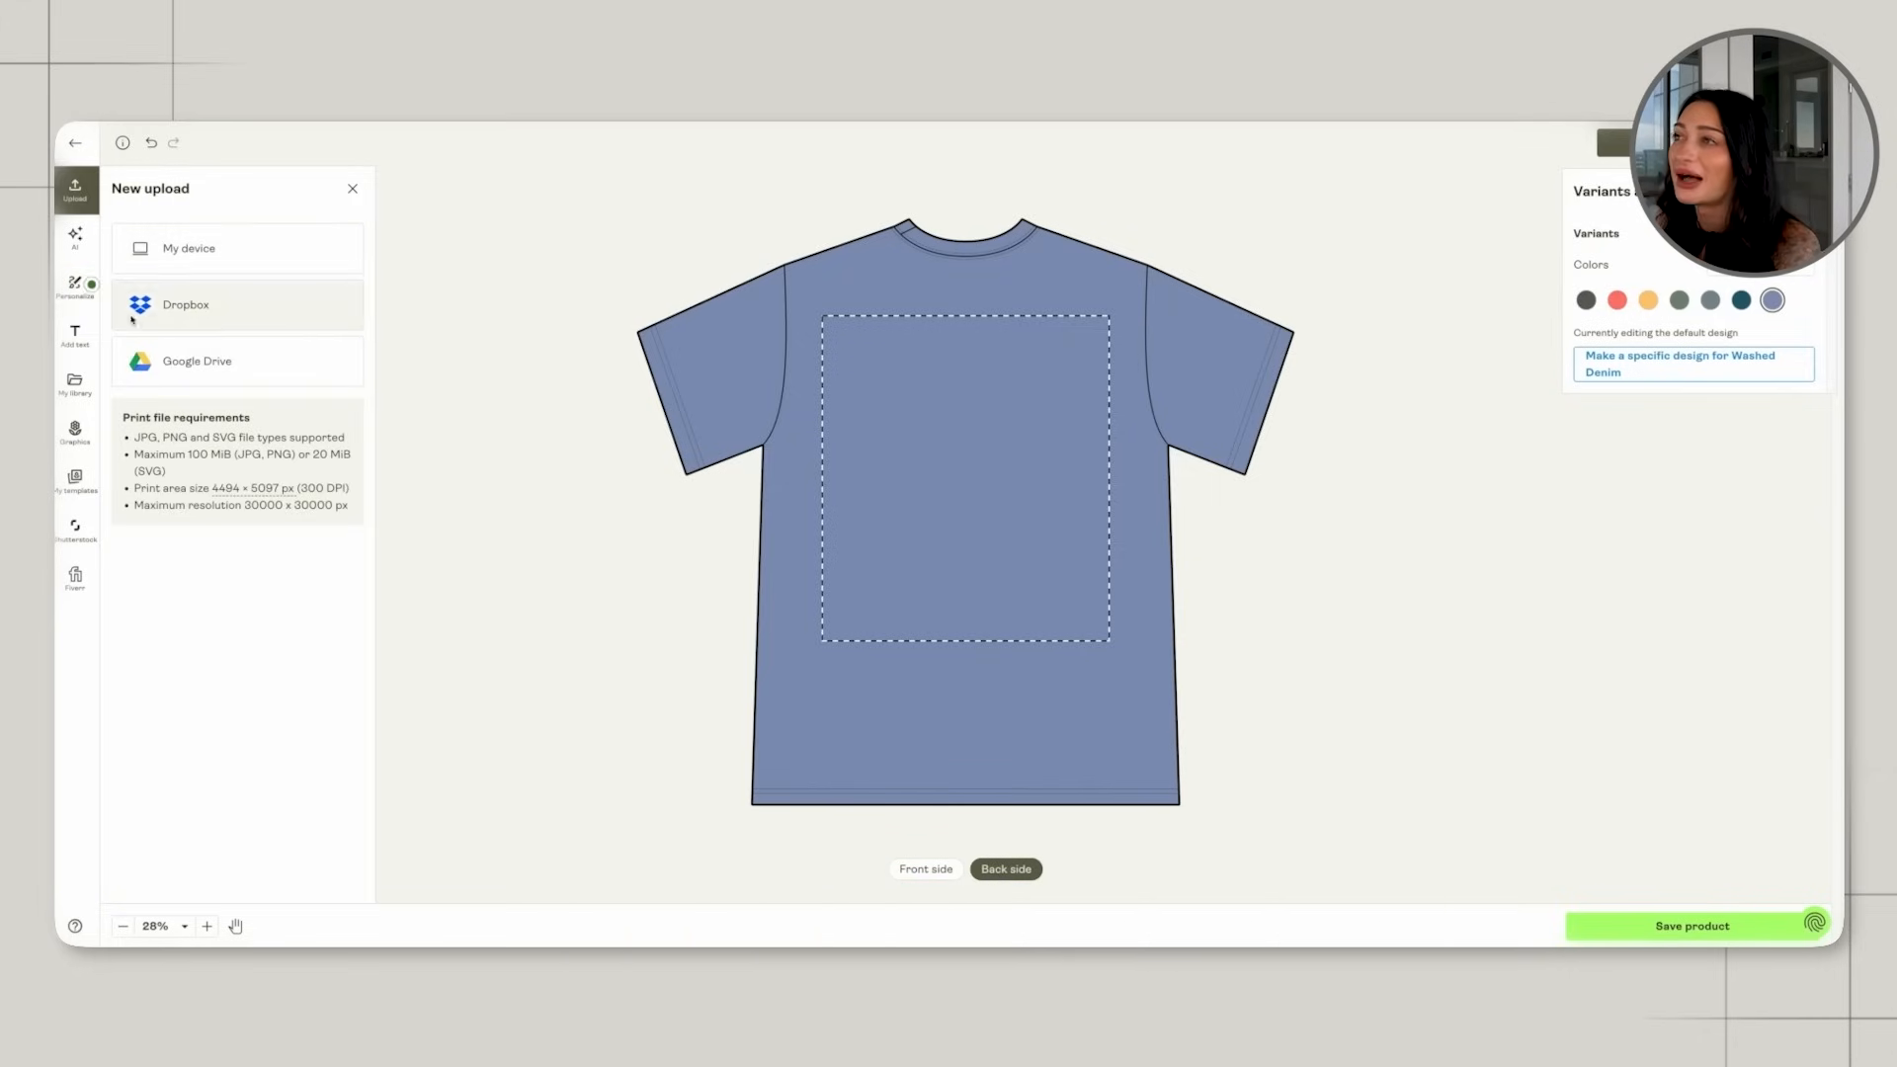
click(92, 400)
click(158, 361)
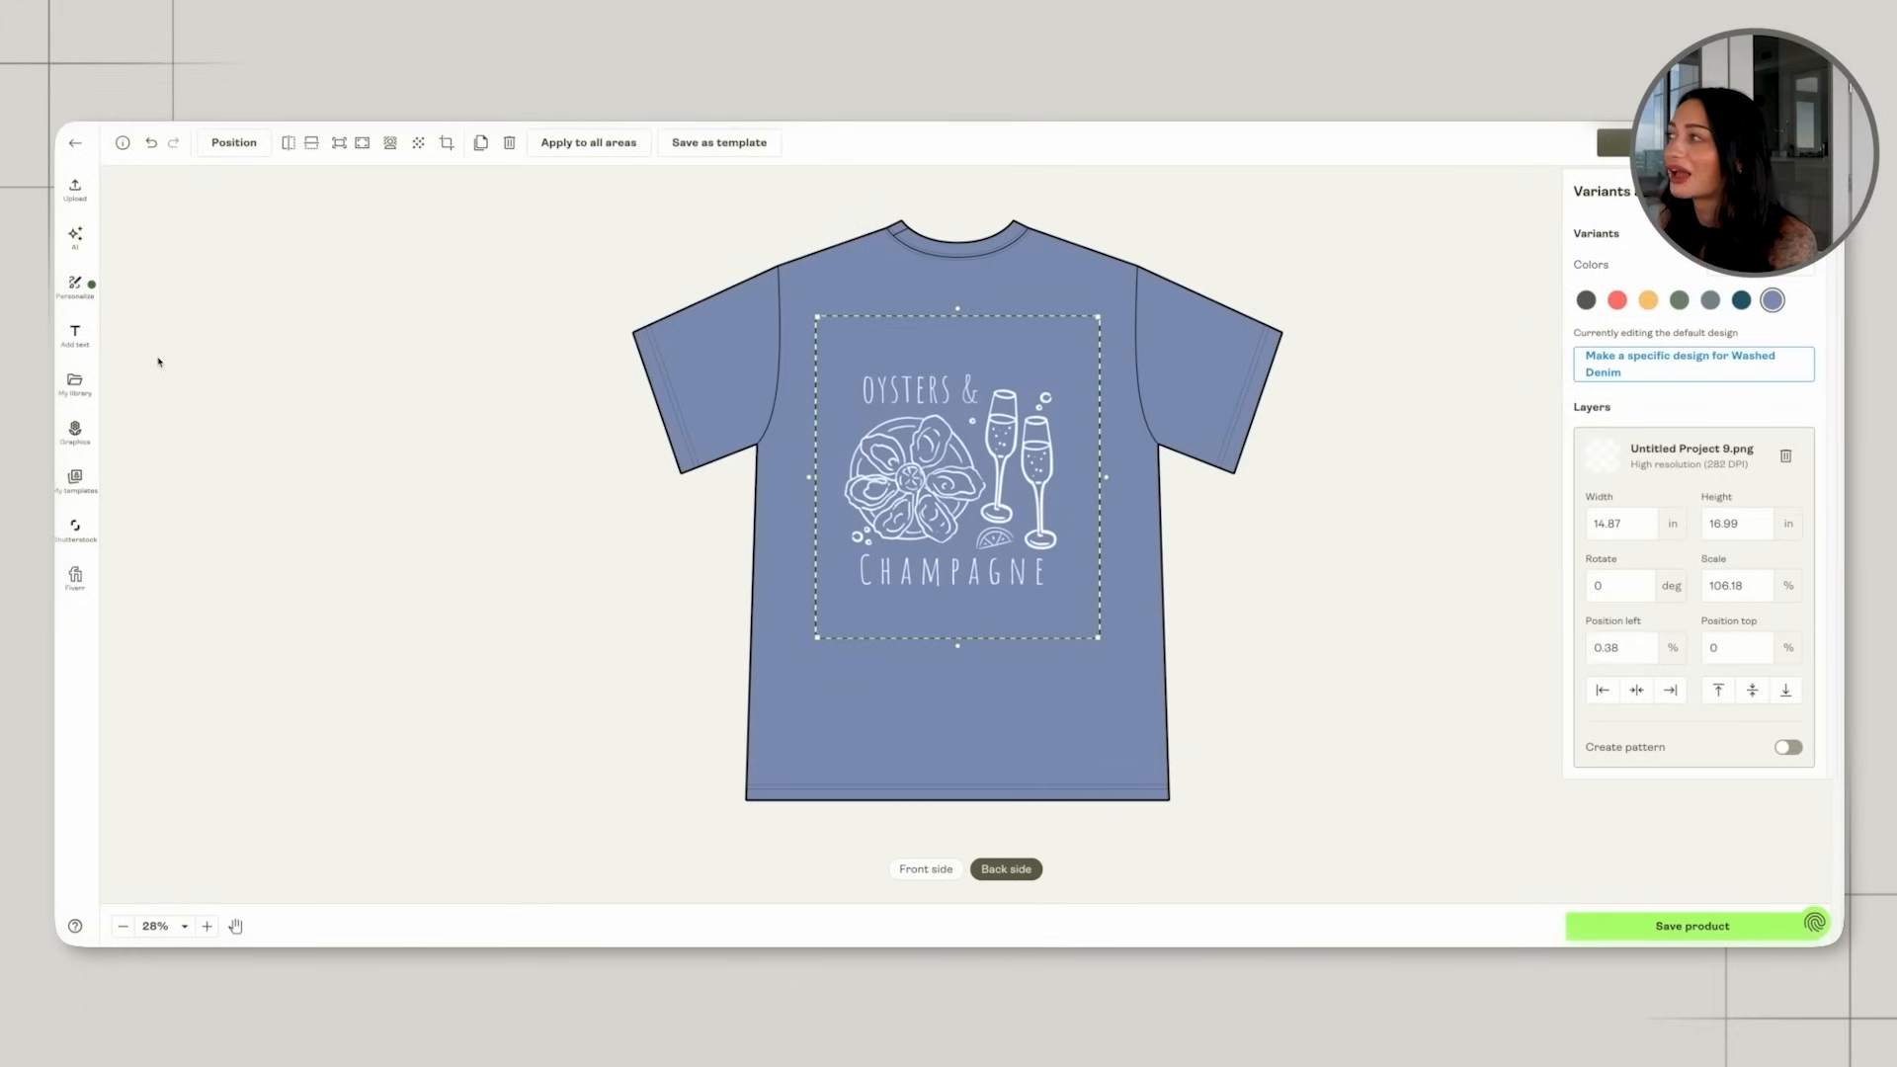
drag(891, 499, 889, 489)
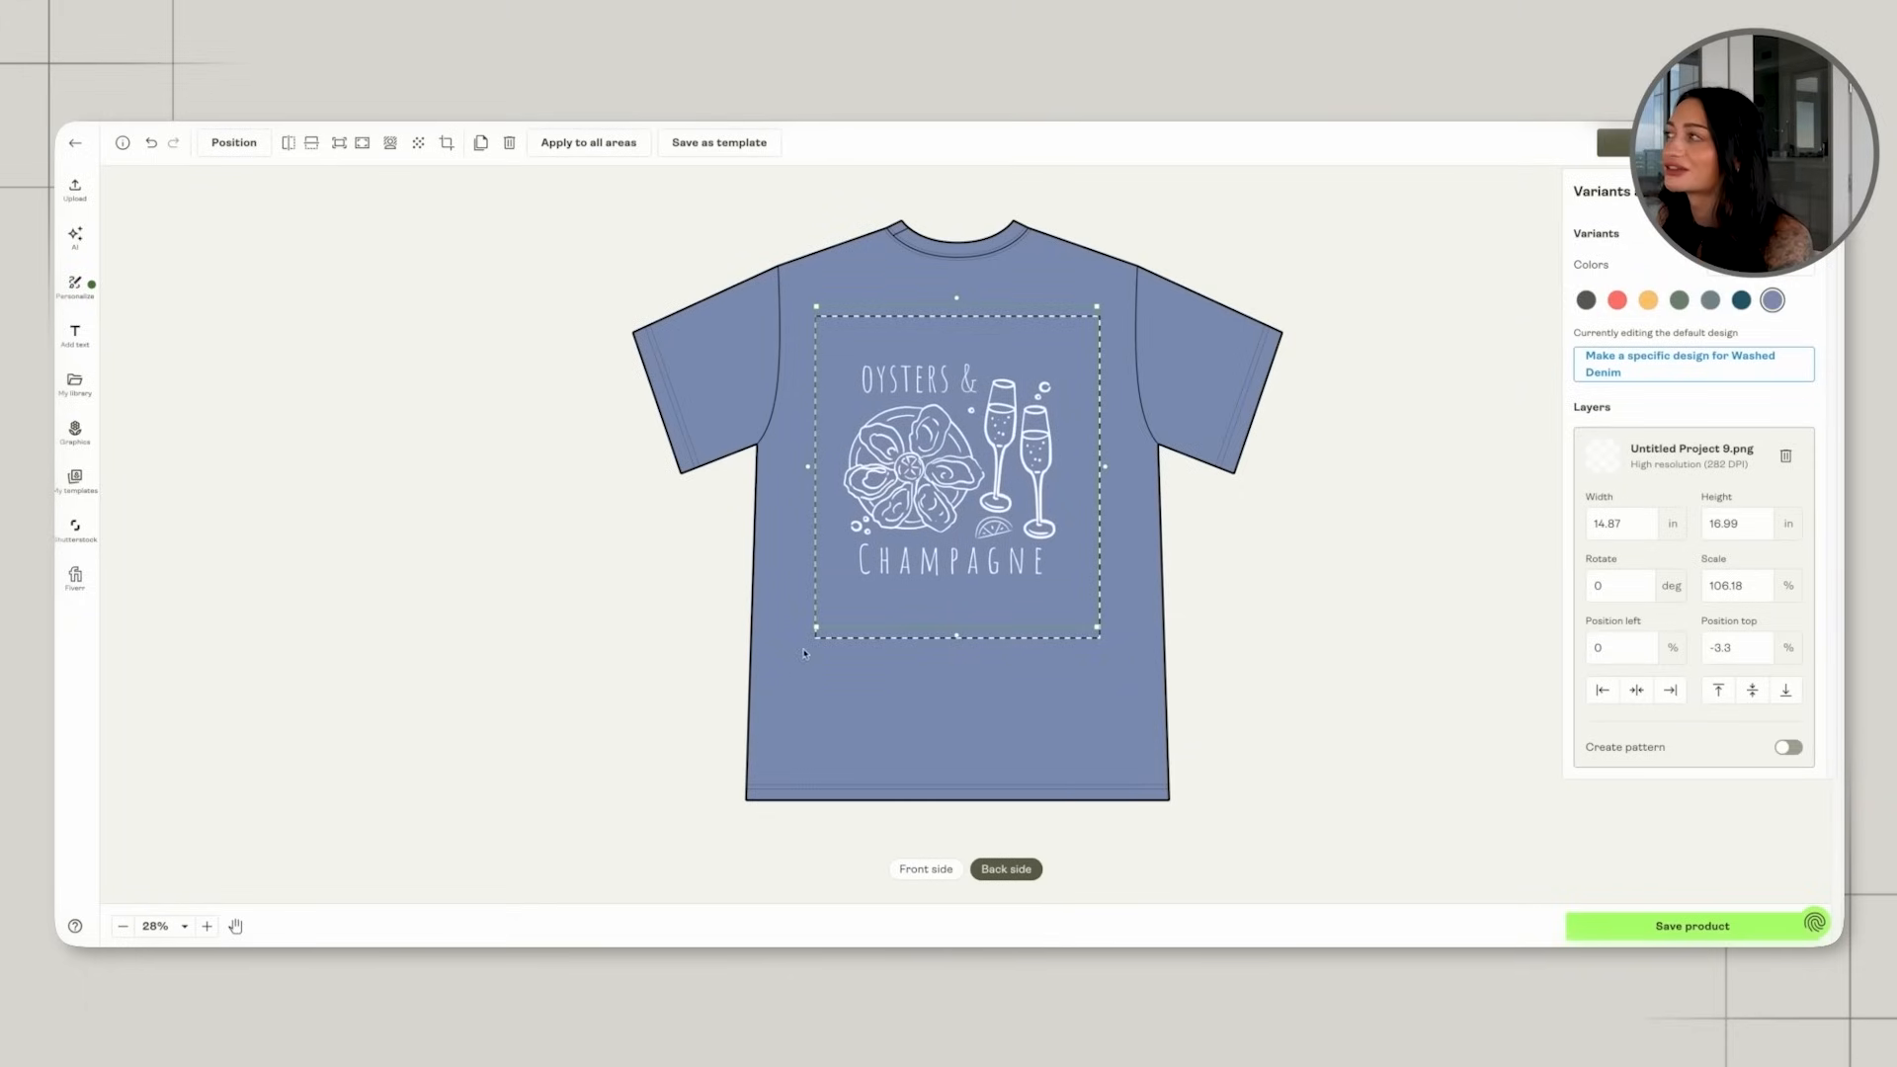
drag(818, 631, 808, 666)
drag(905, 580, 929, 576)
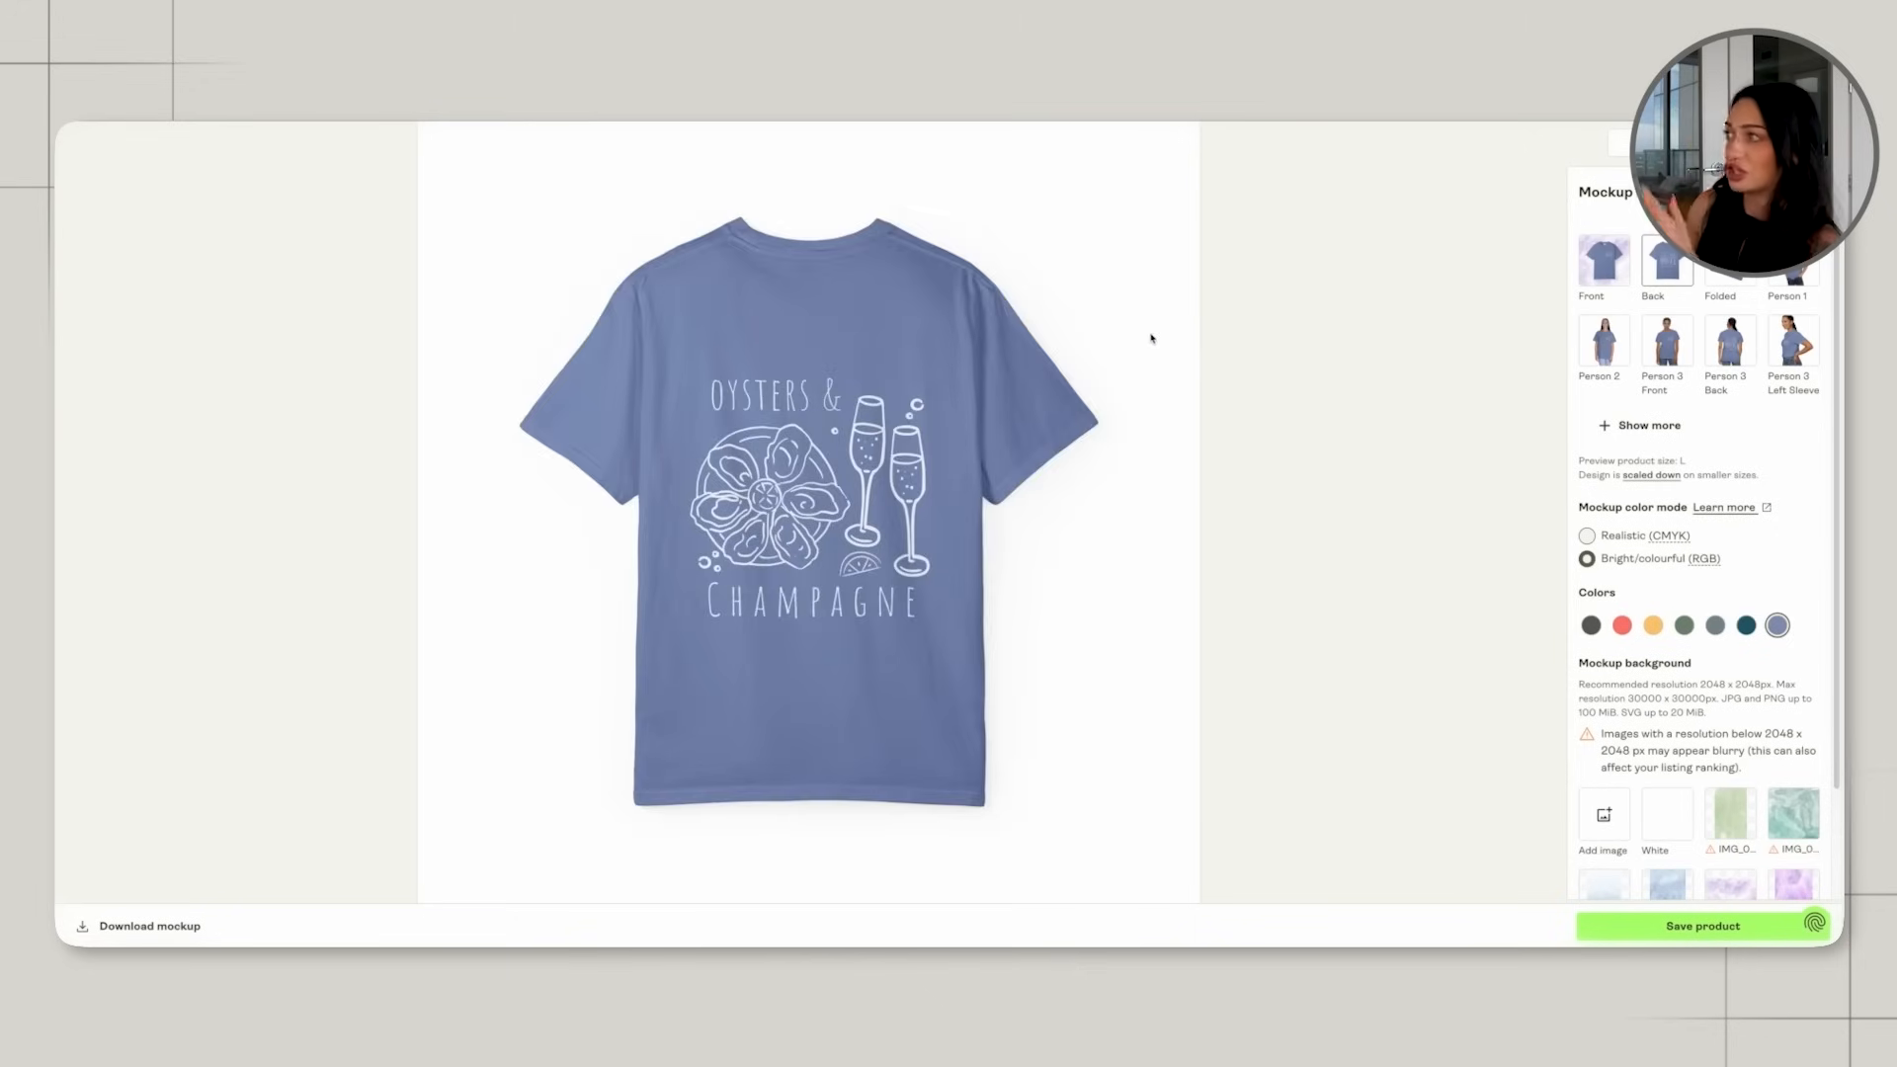
Review the shirt mockups in the Front, Back, Person 3 Back and Person 2 views.
click(1618, 265)
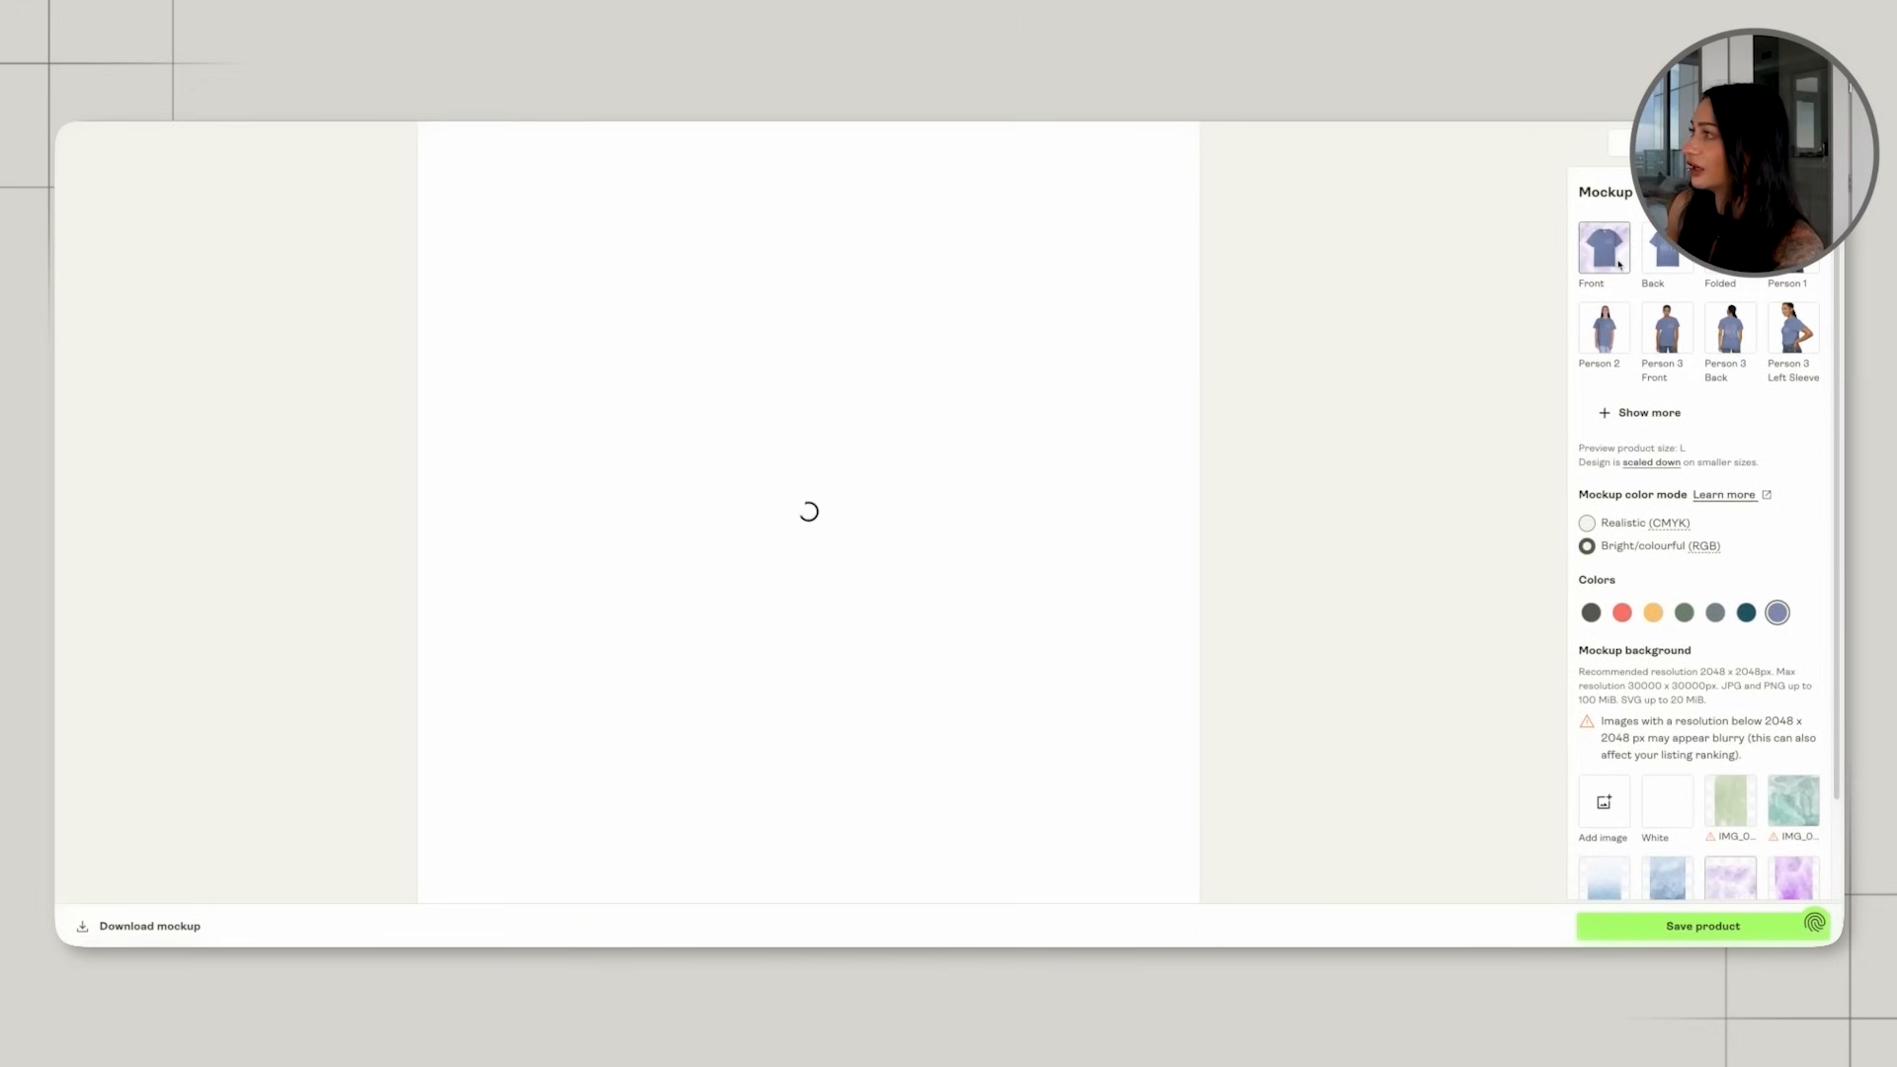
click(1669, 267)
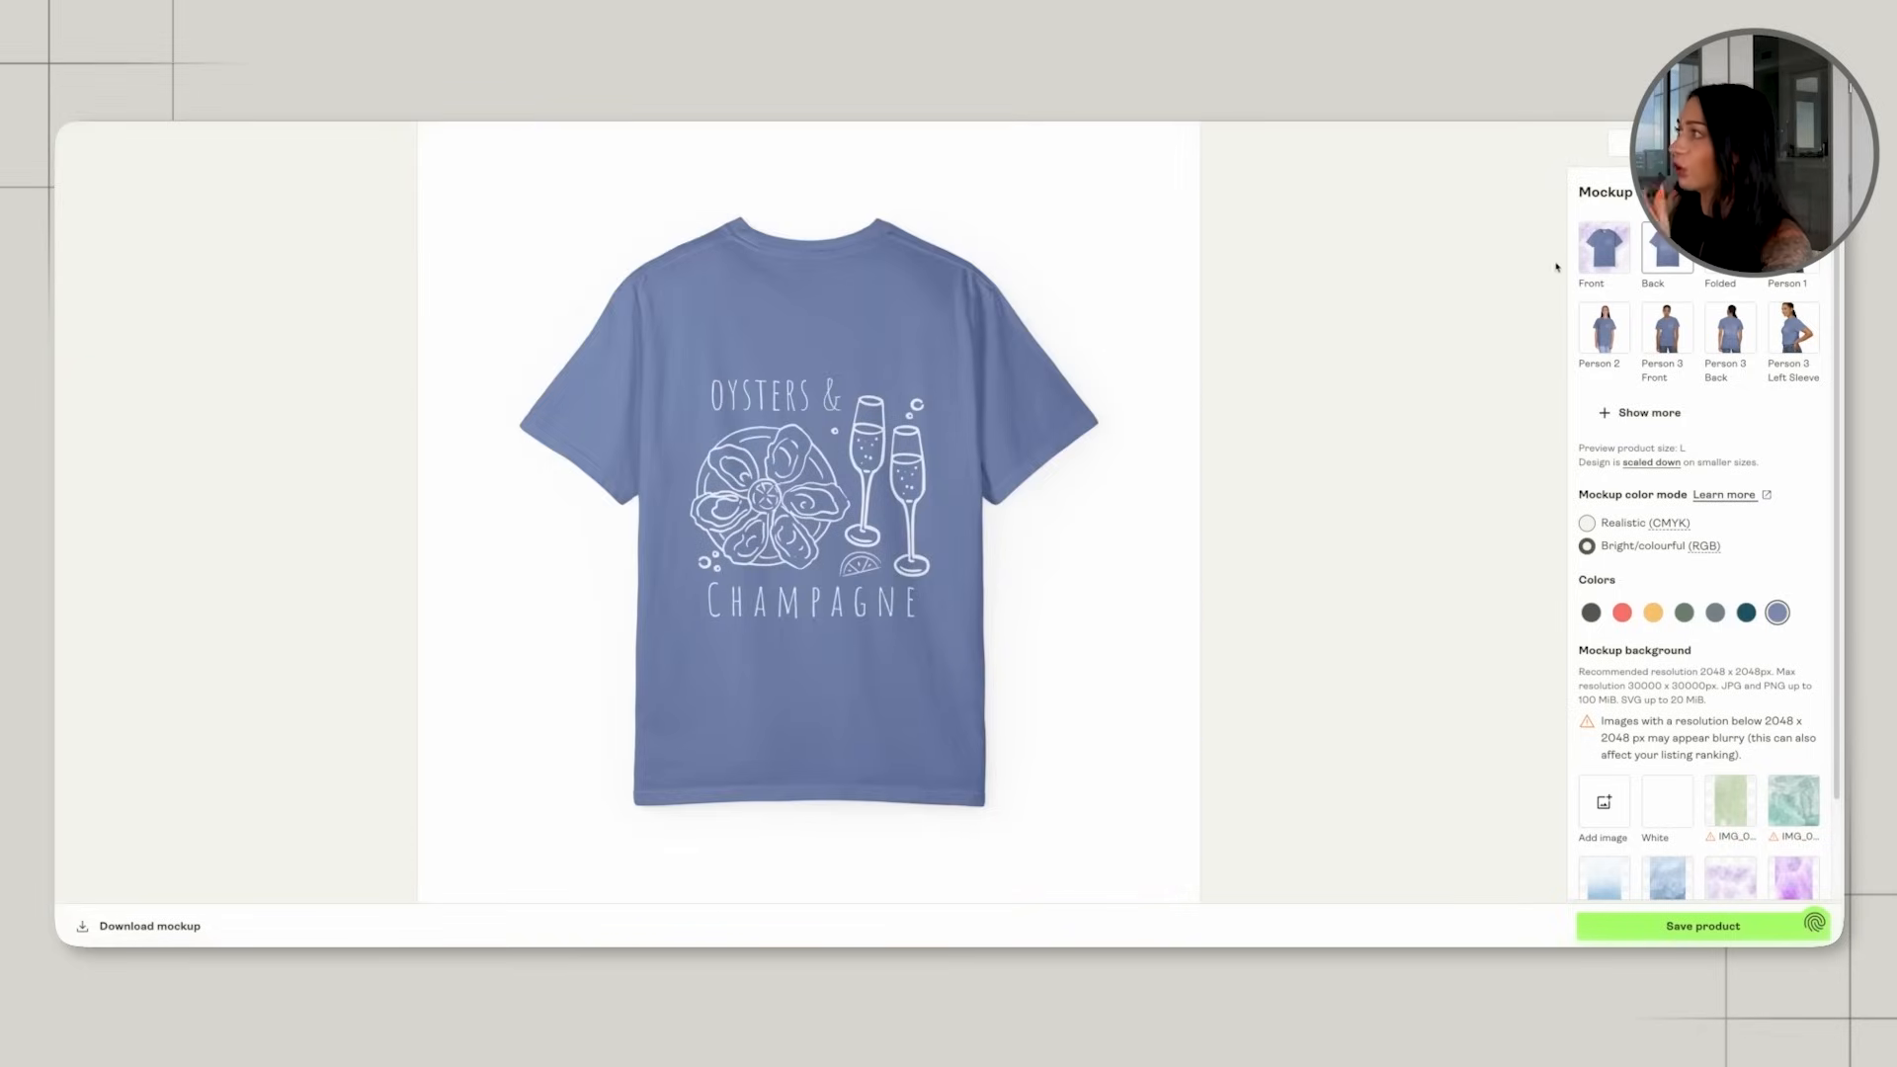
click(1587, 249)
click(1682, 268)
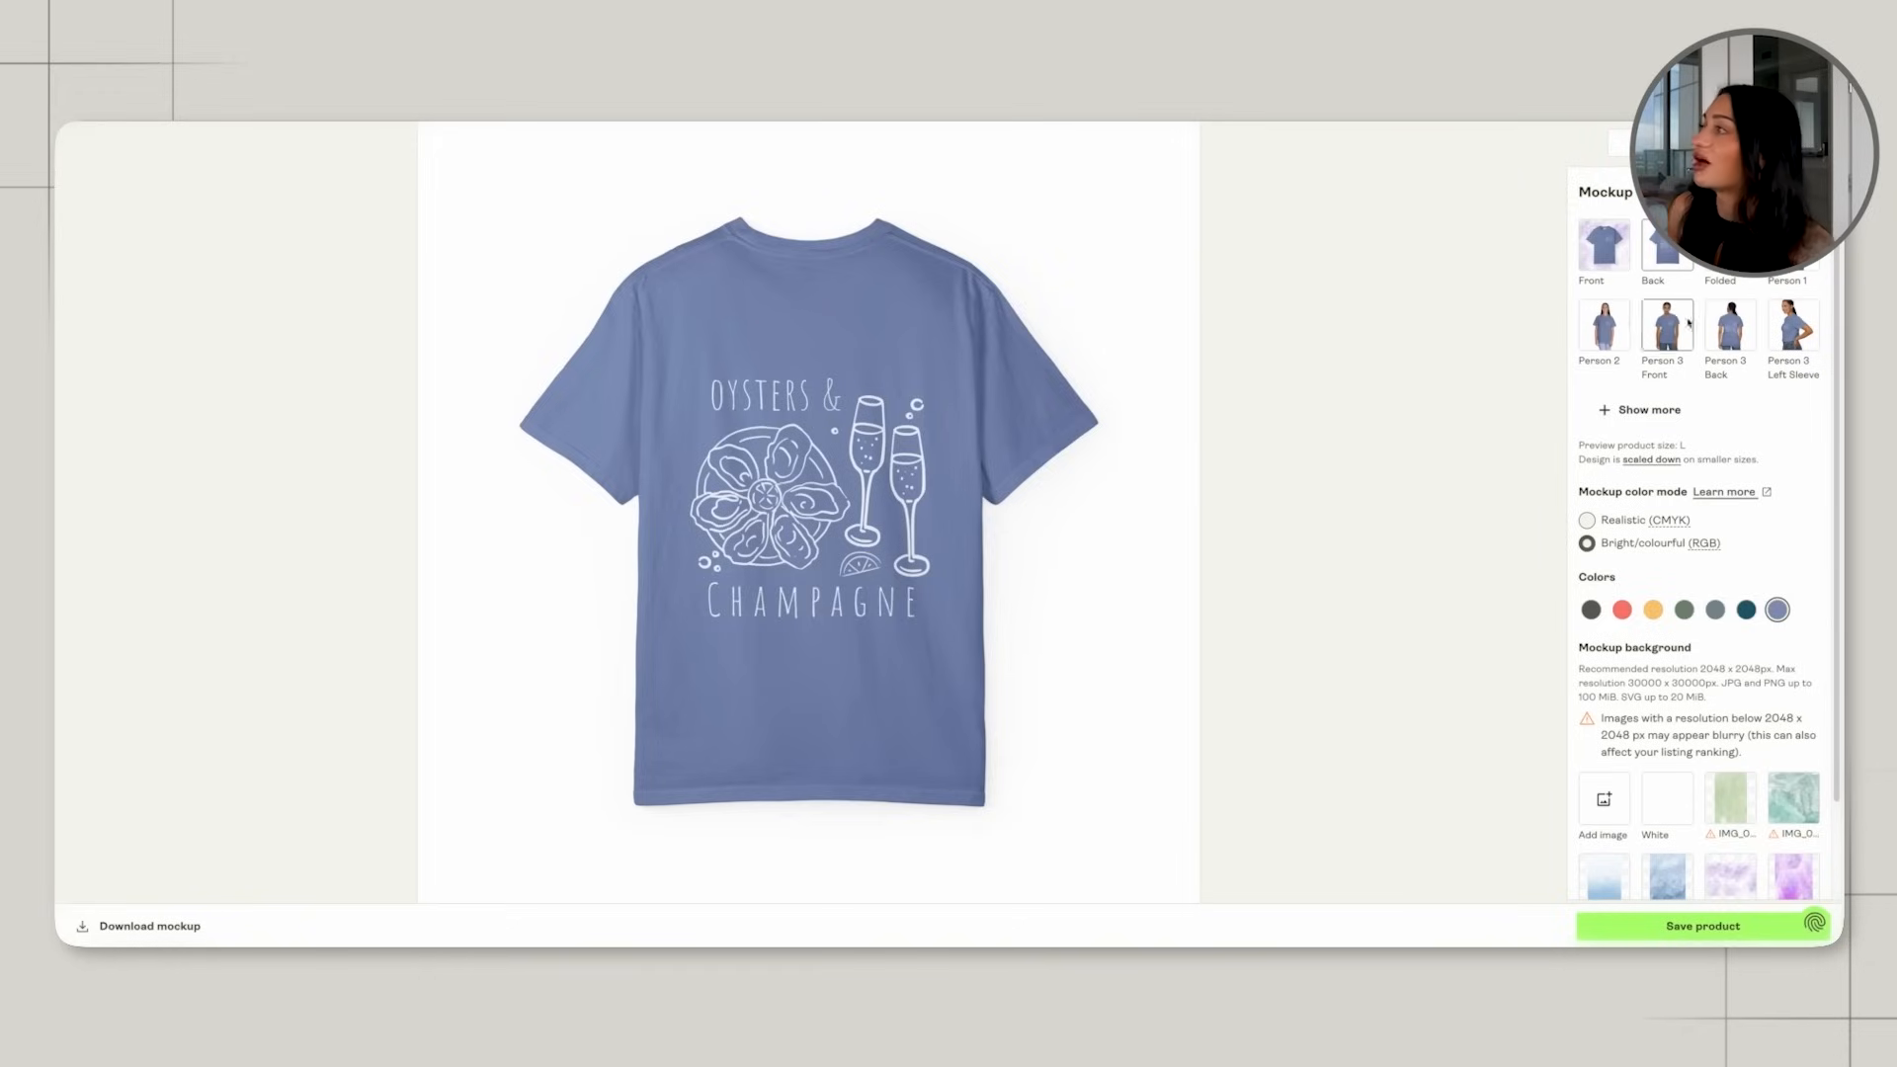
click(1730, 326)
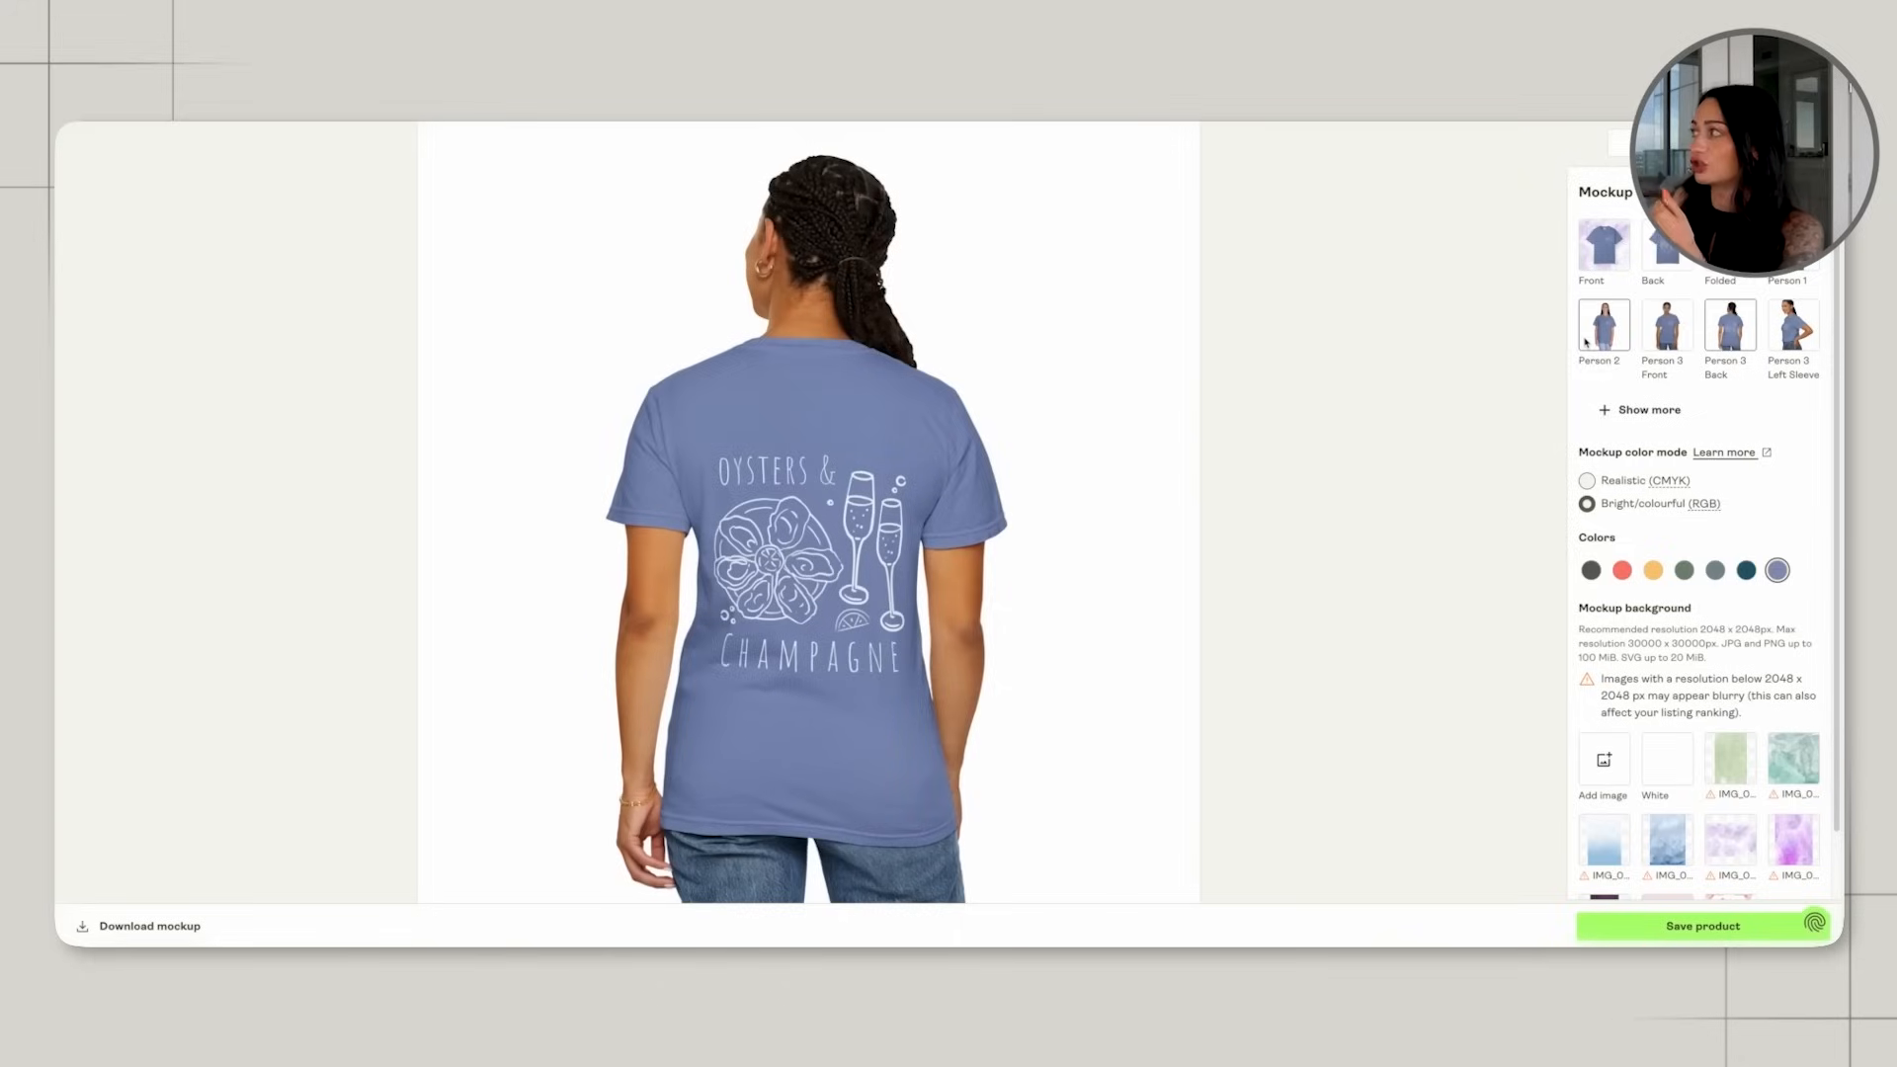
click(1610, 324)
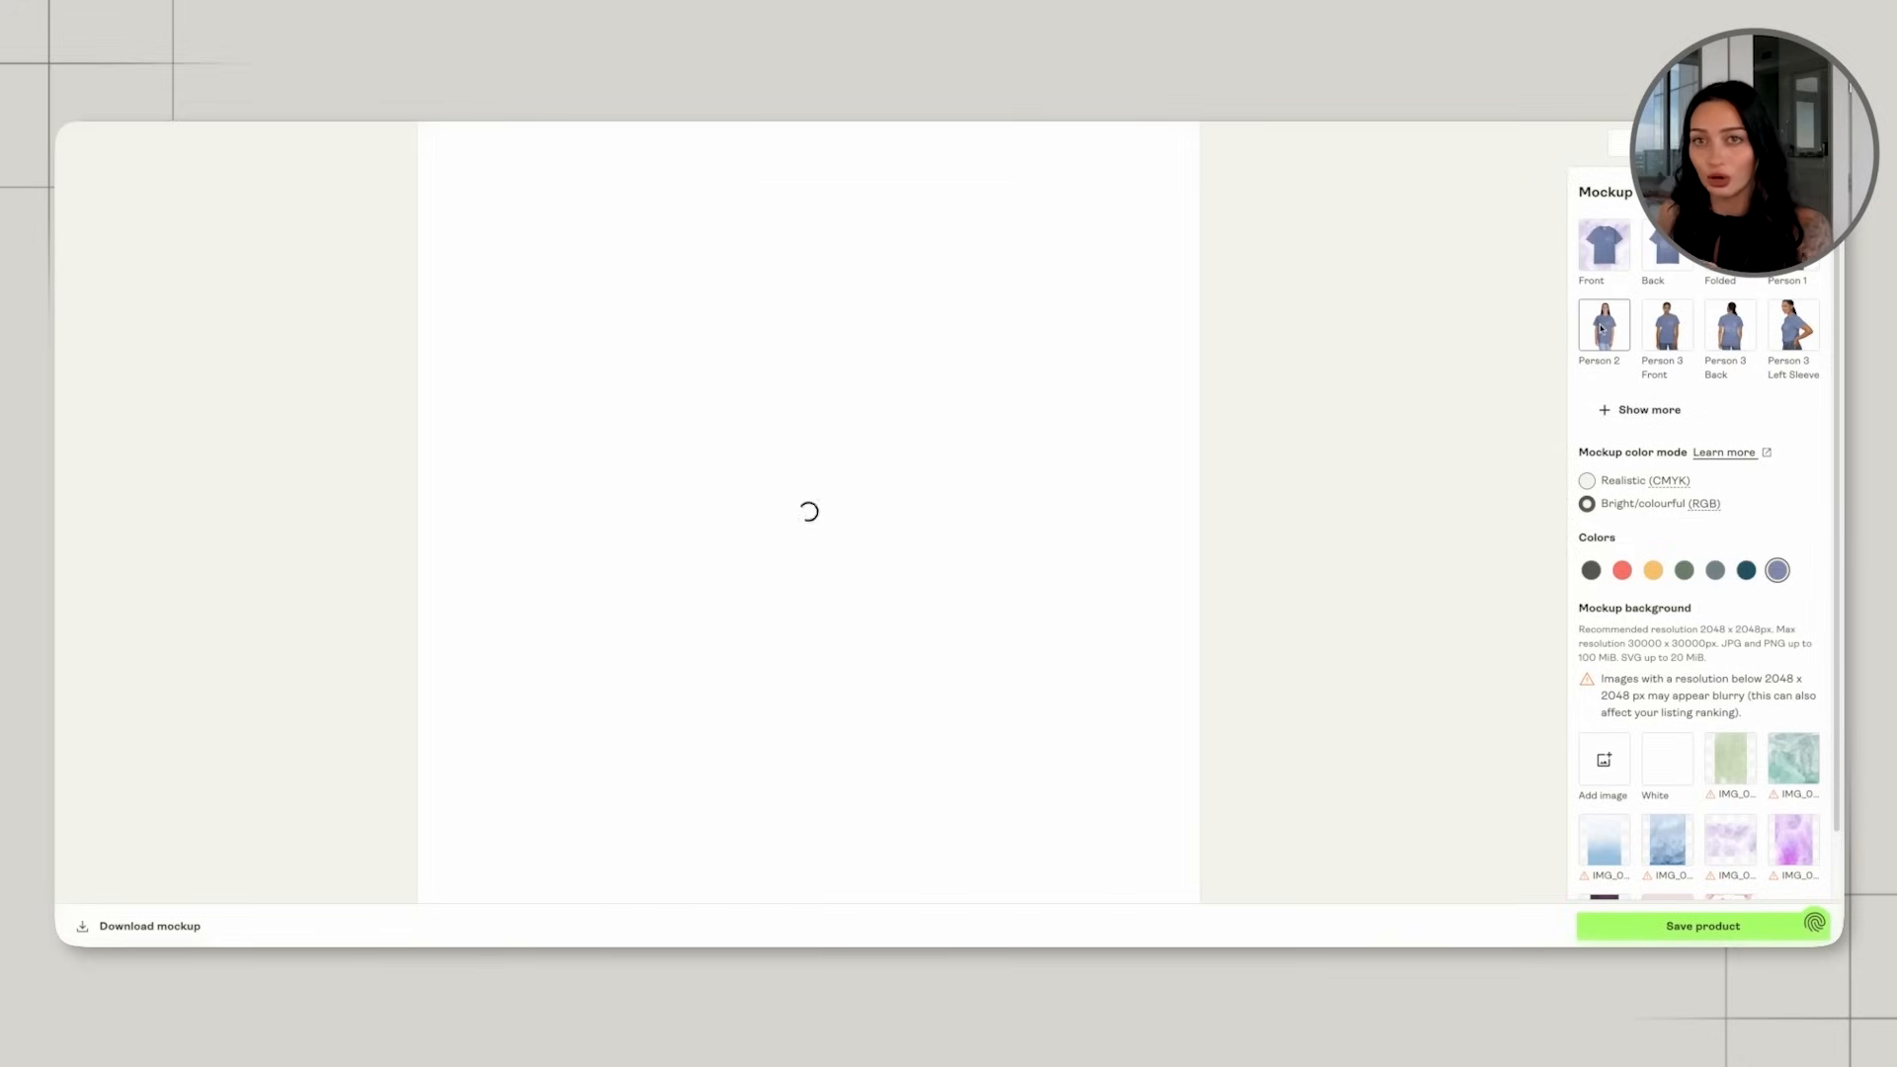